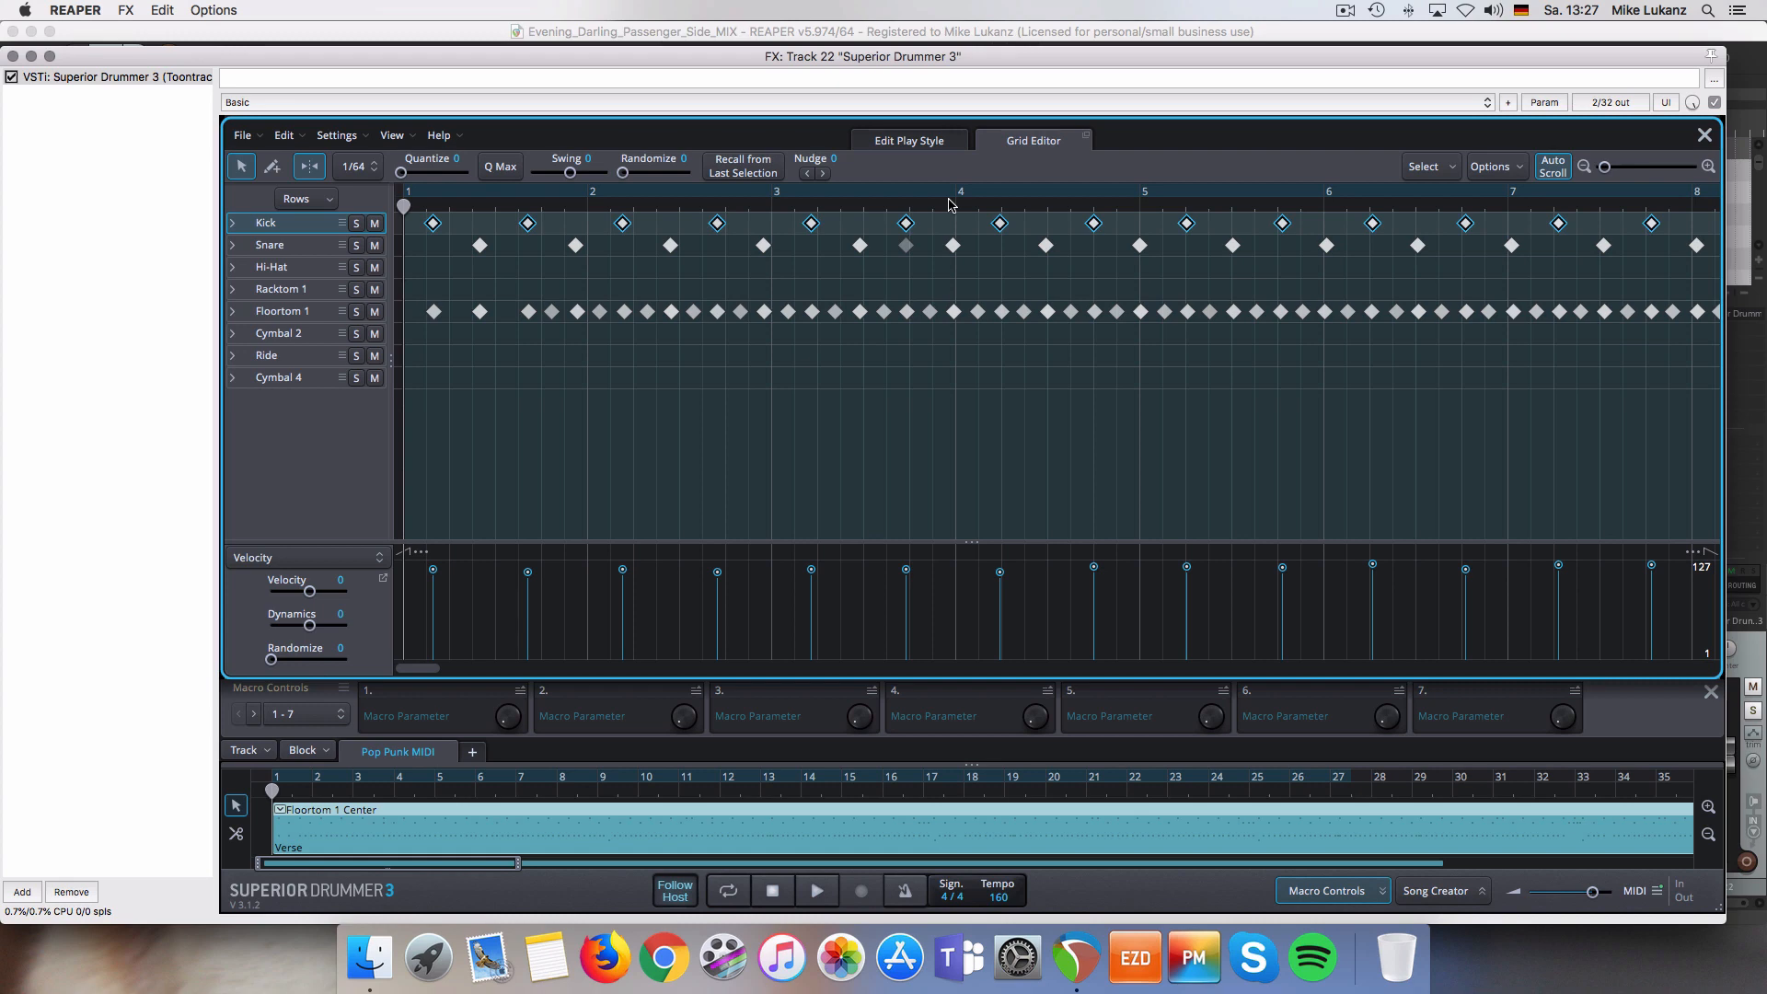
- Leave the grid editor and view the list of available drum libraries before closing the Superior Drummer 3 window
left_click(1704, 135)
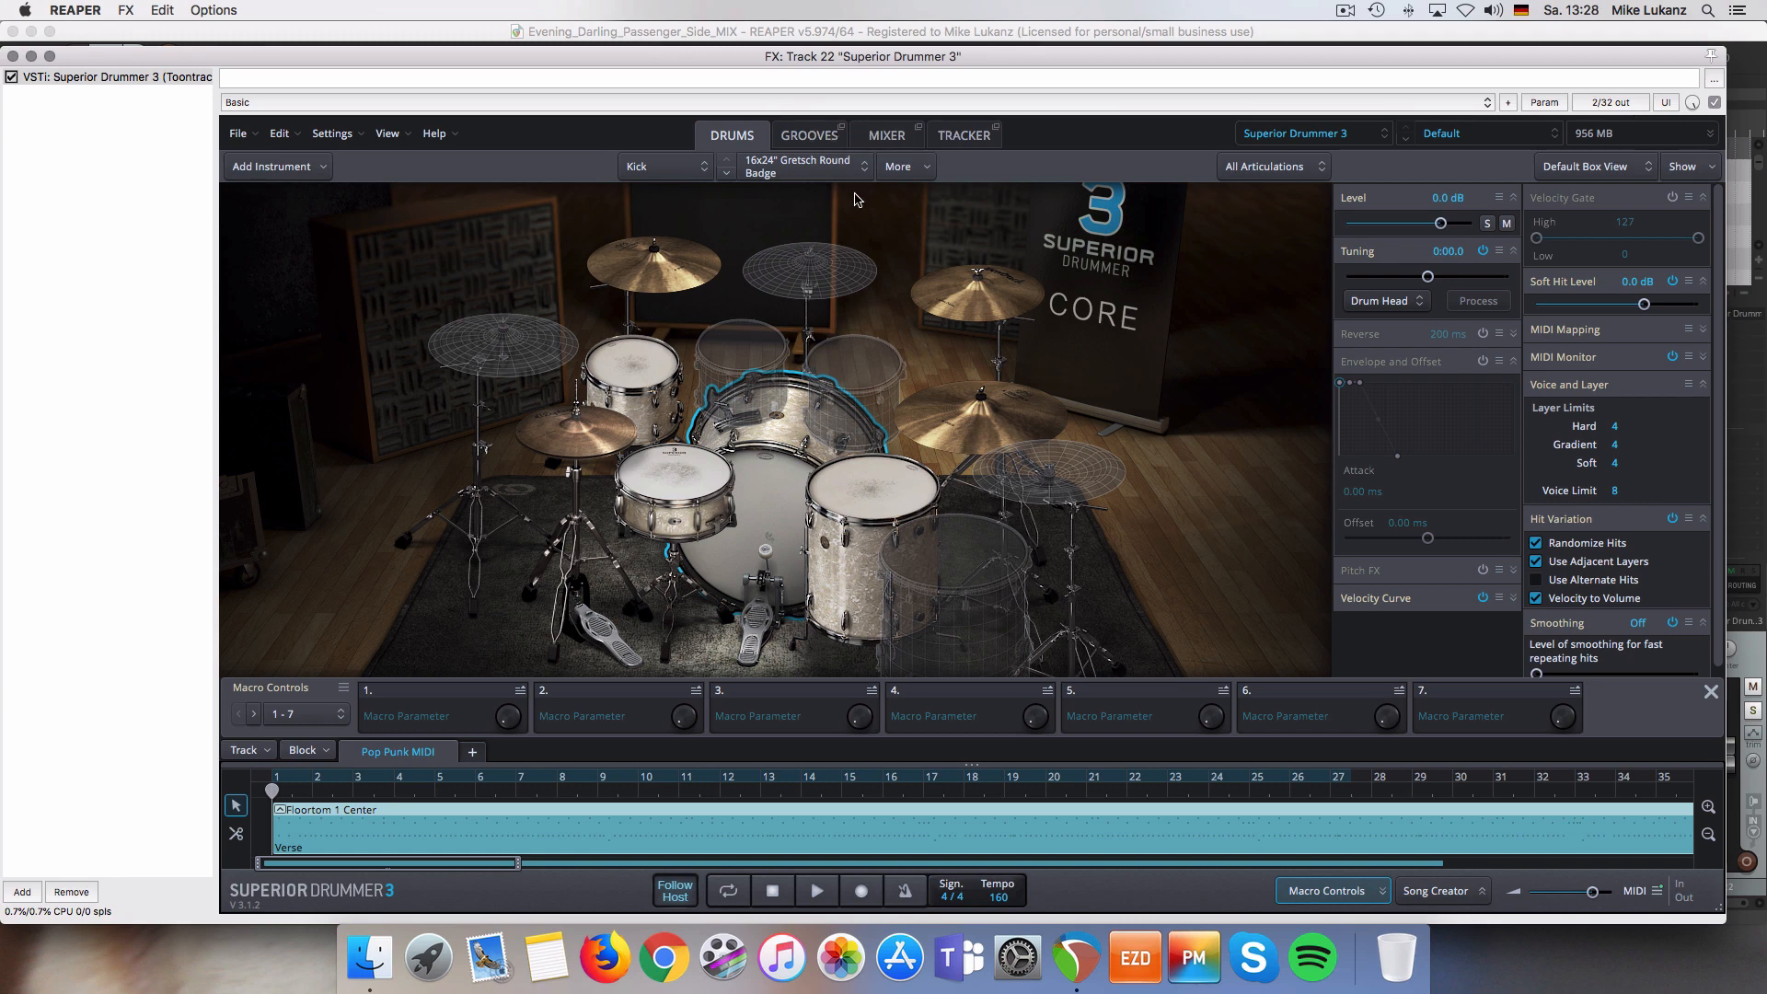
left_click(1270, 139)
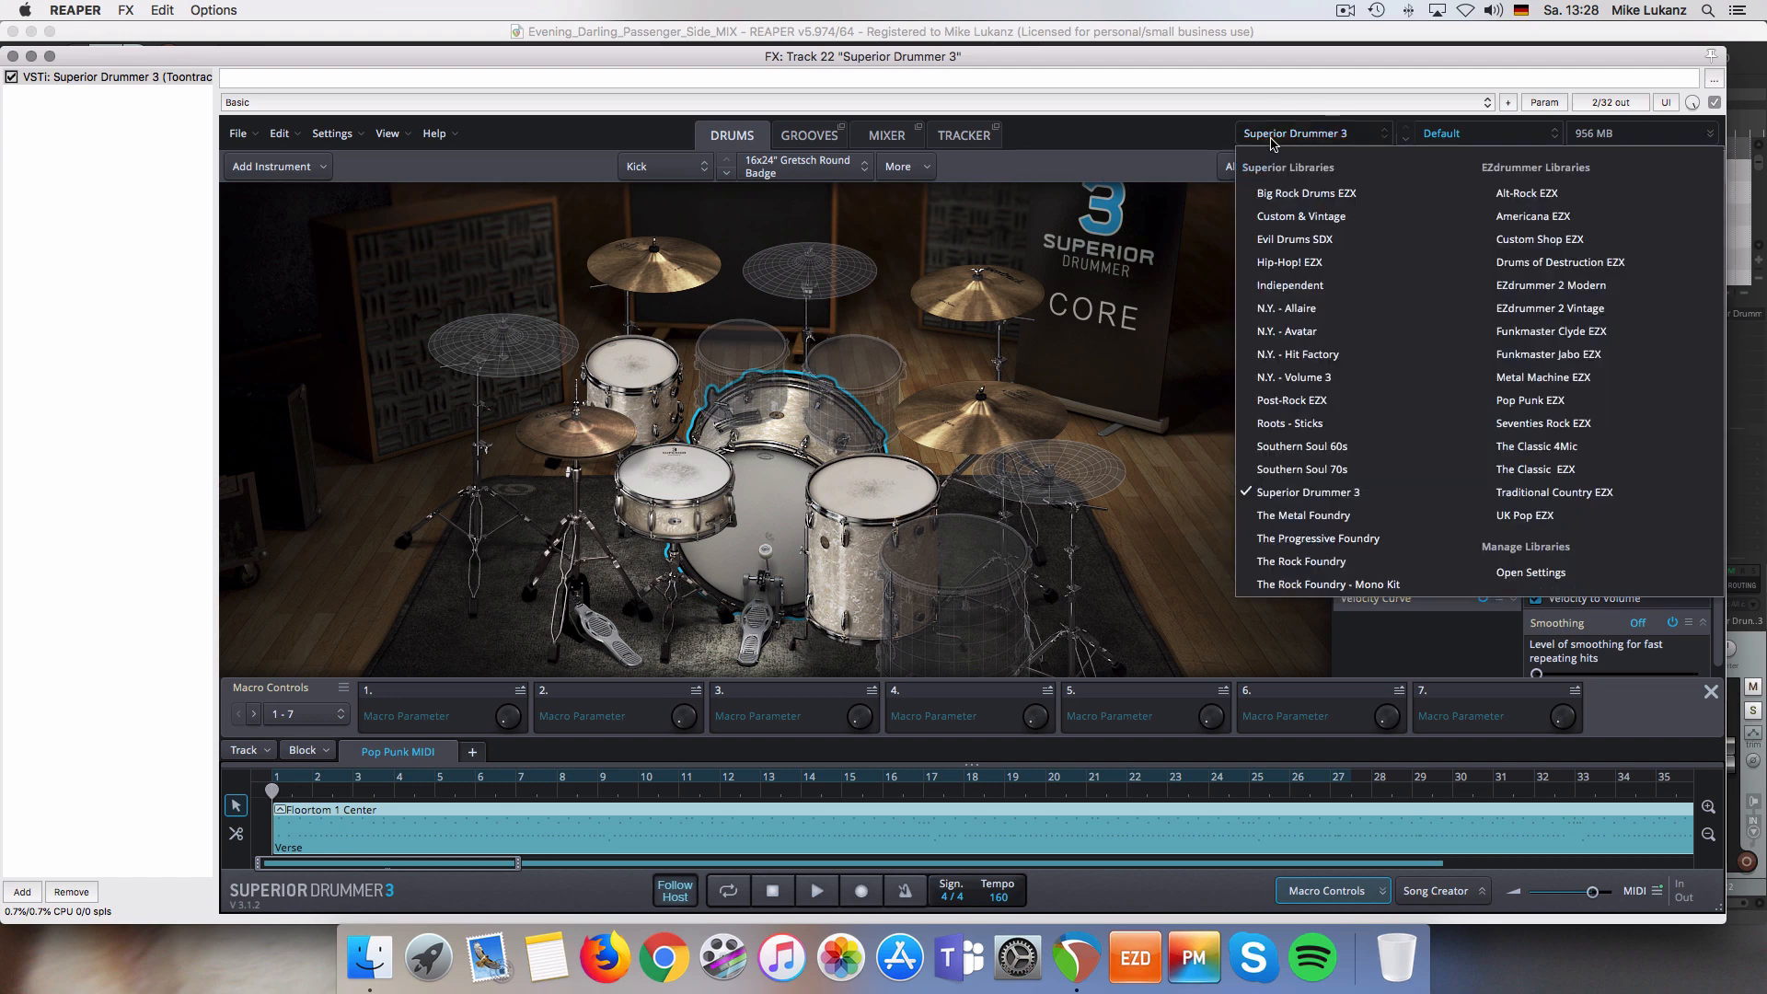
left_click(1146, 414)
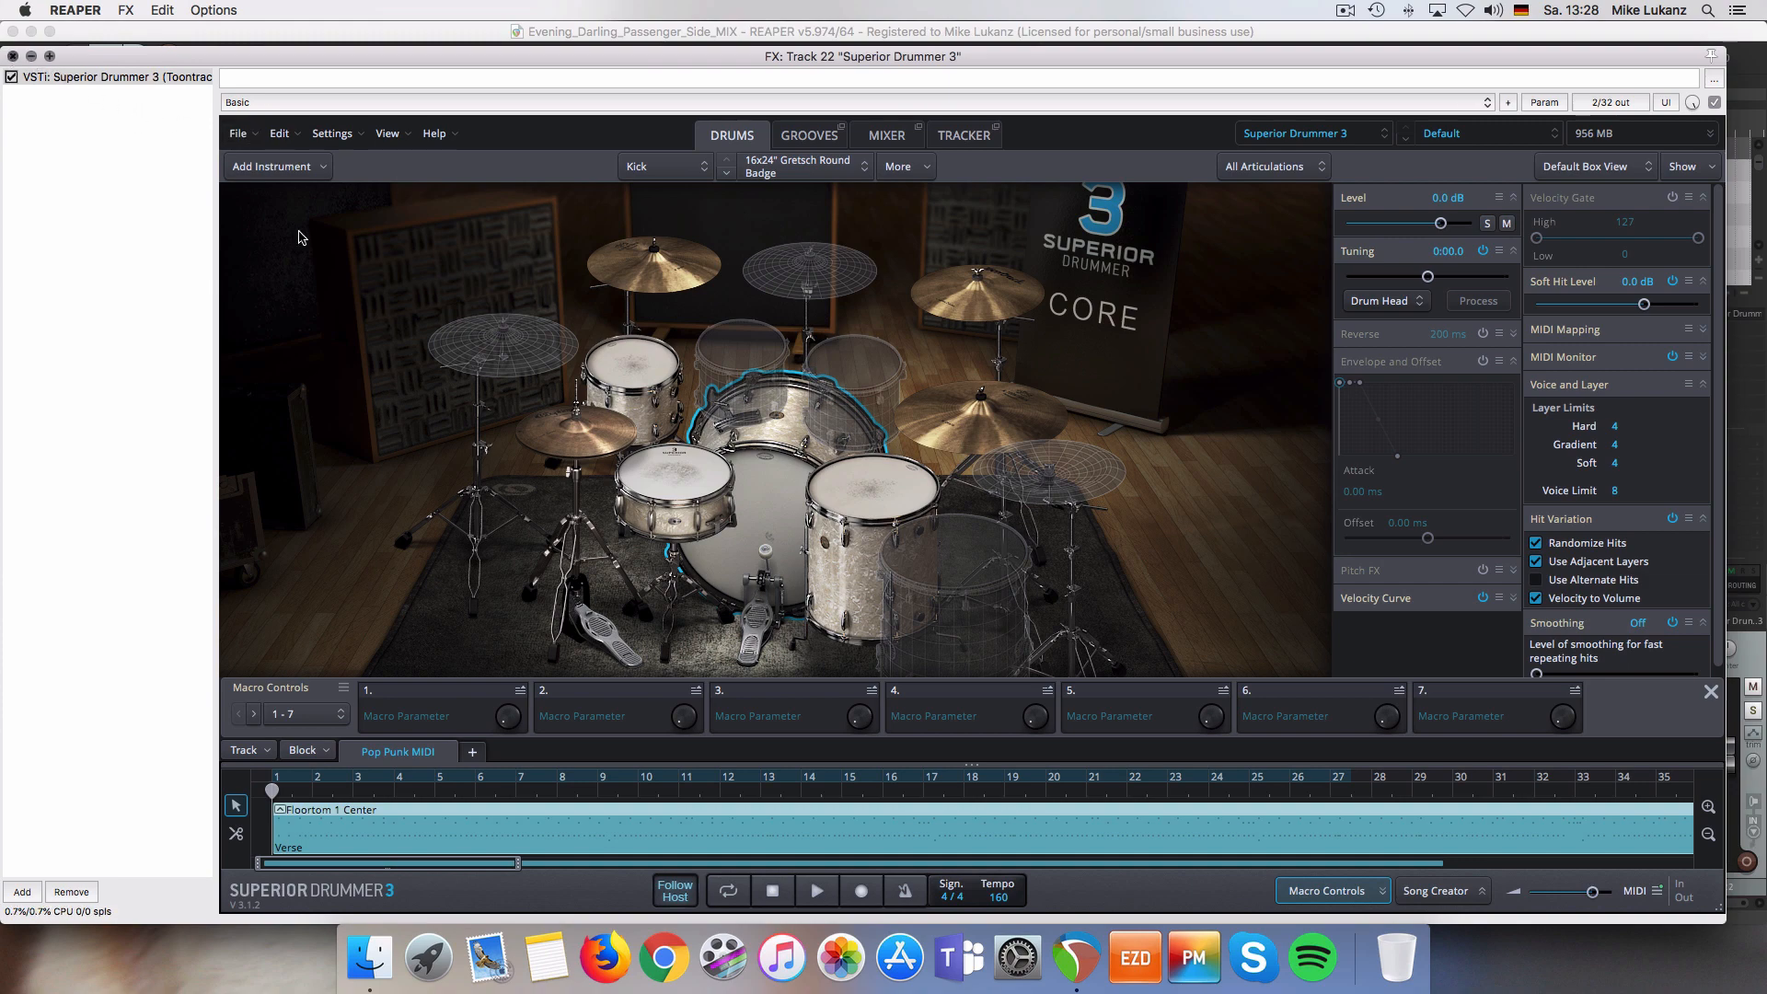
left_click(13, 56)
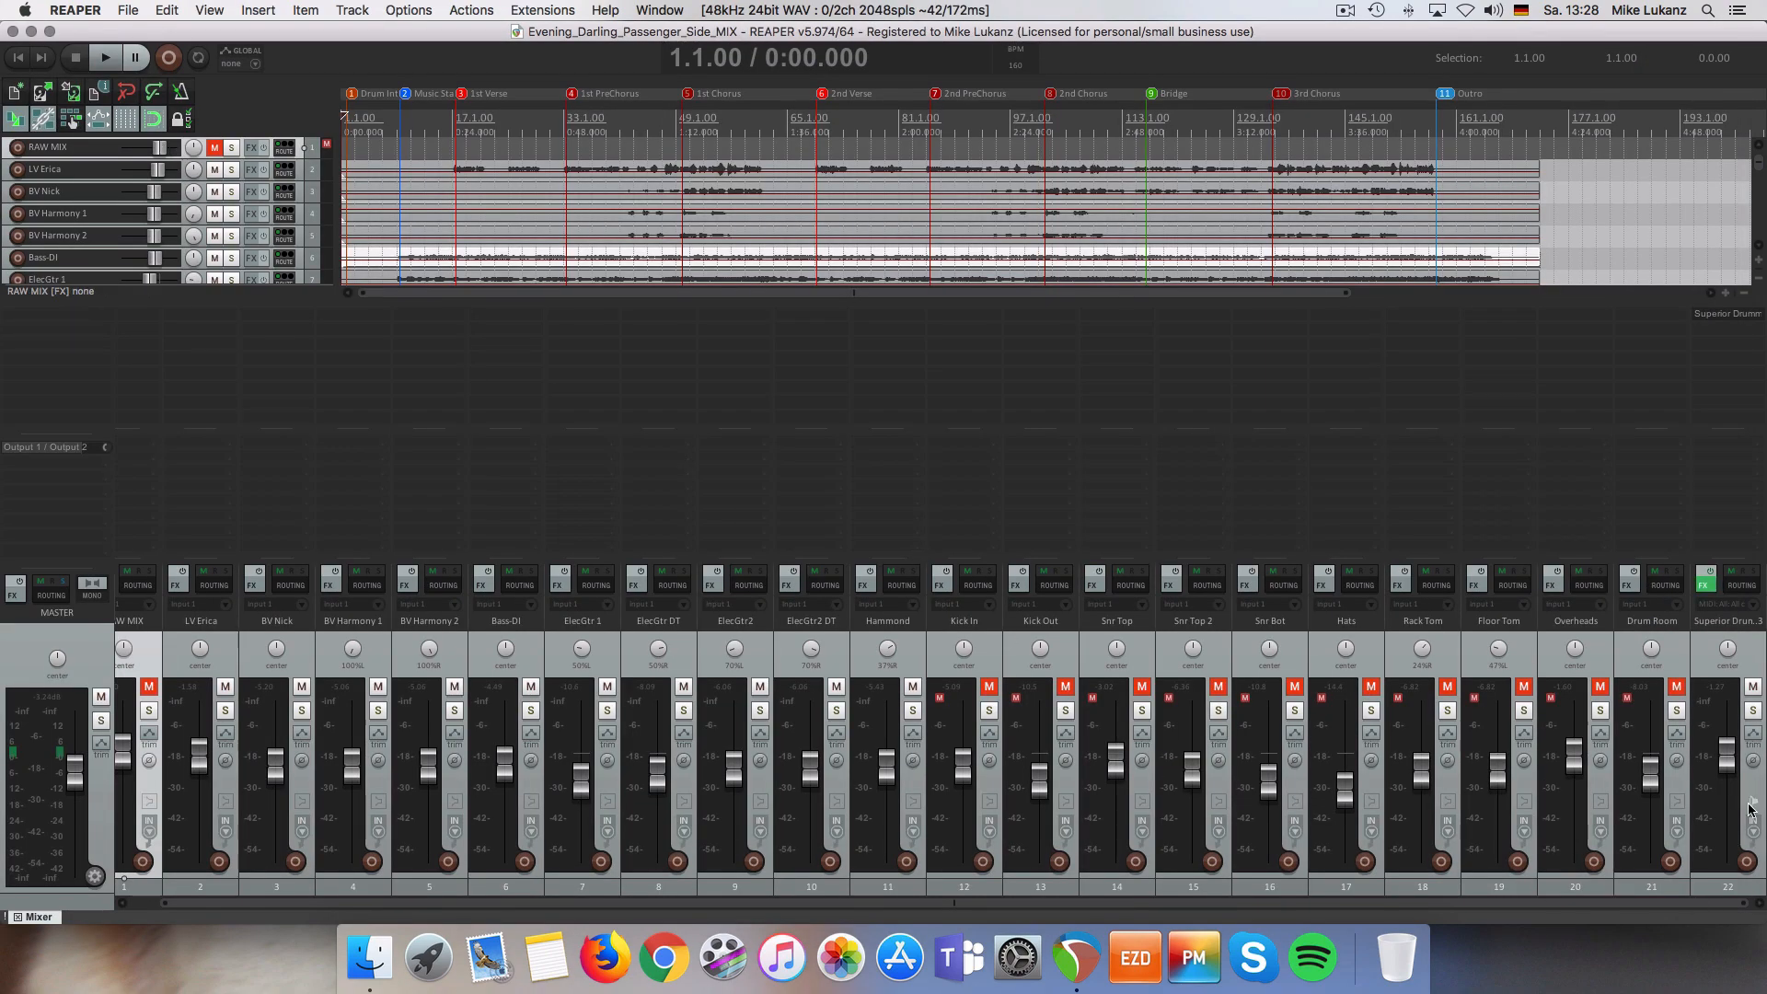
- Mute the Superior Drummer 3 track and bypass its effects, and unmute all acoustic drum tracks from Kick In to Drum Room
left_click(1753, 687)
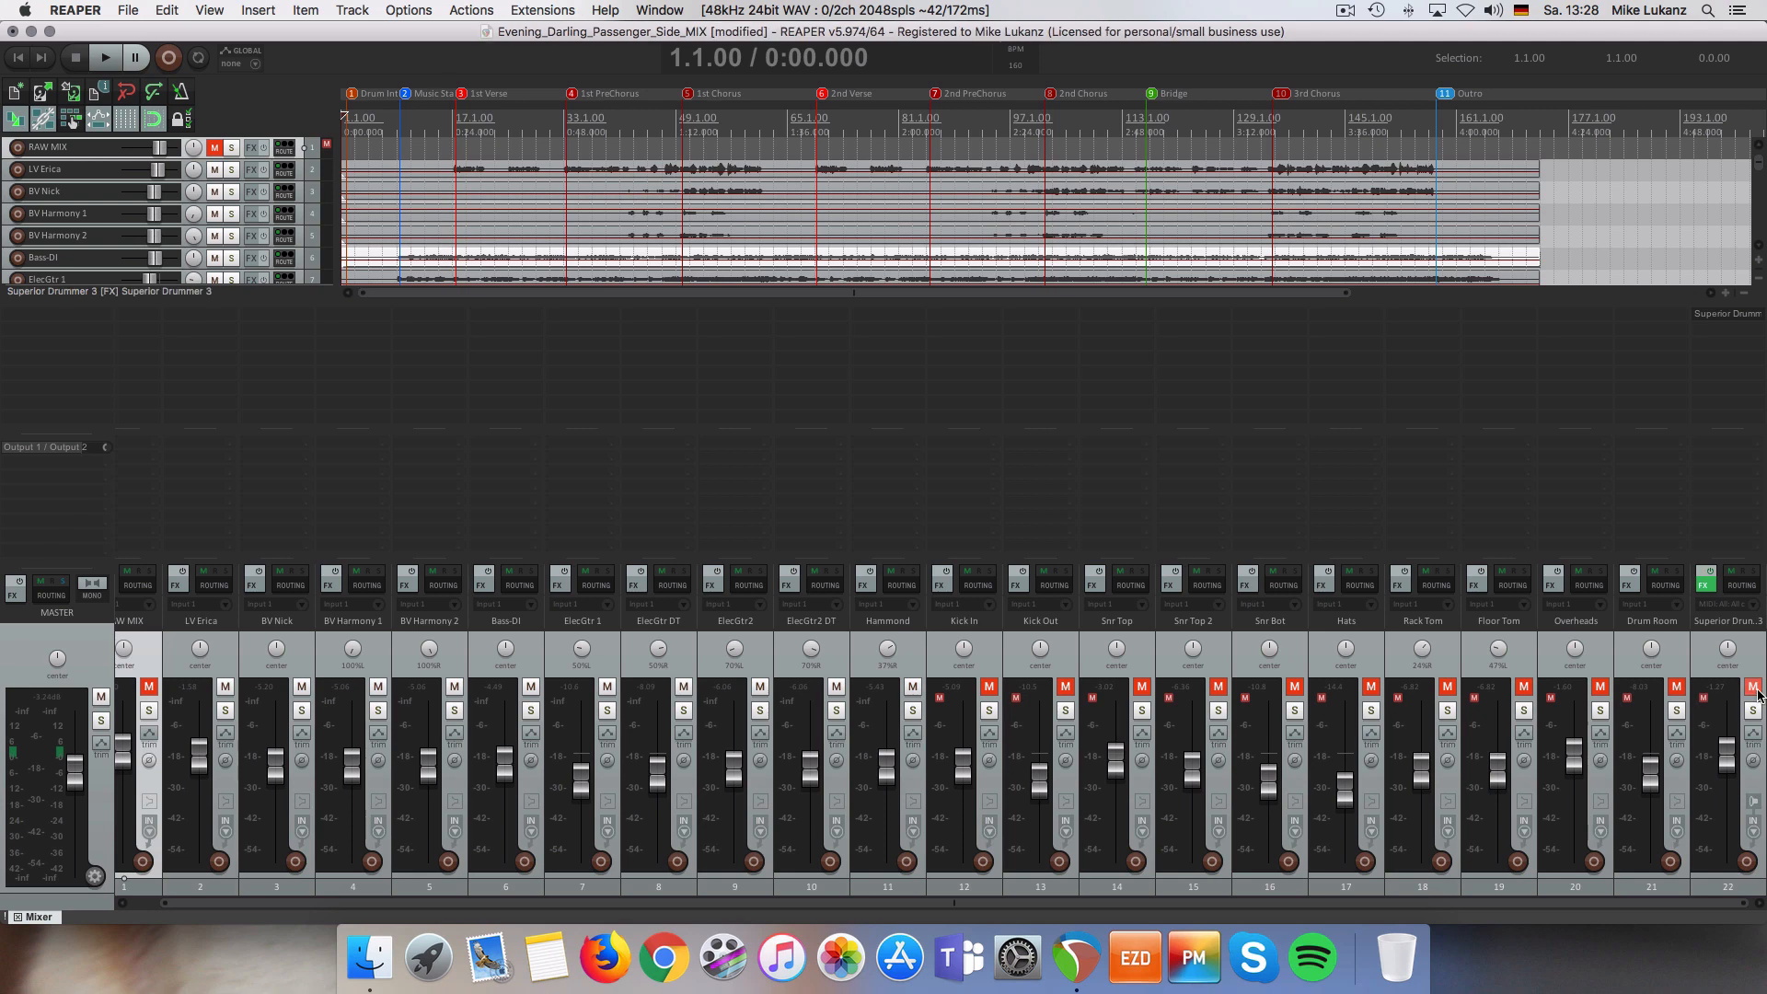
left_click(1704, 573)
left_click(981, 646)
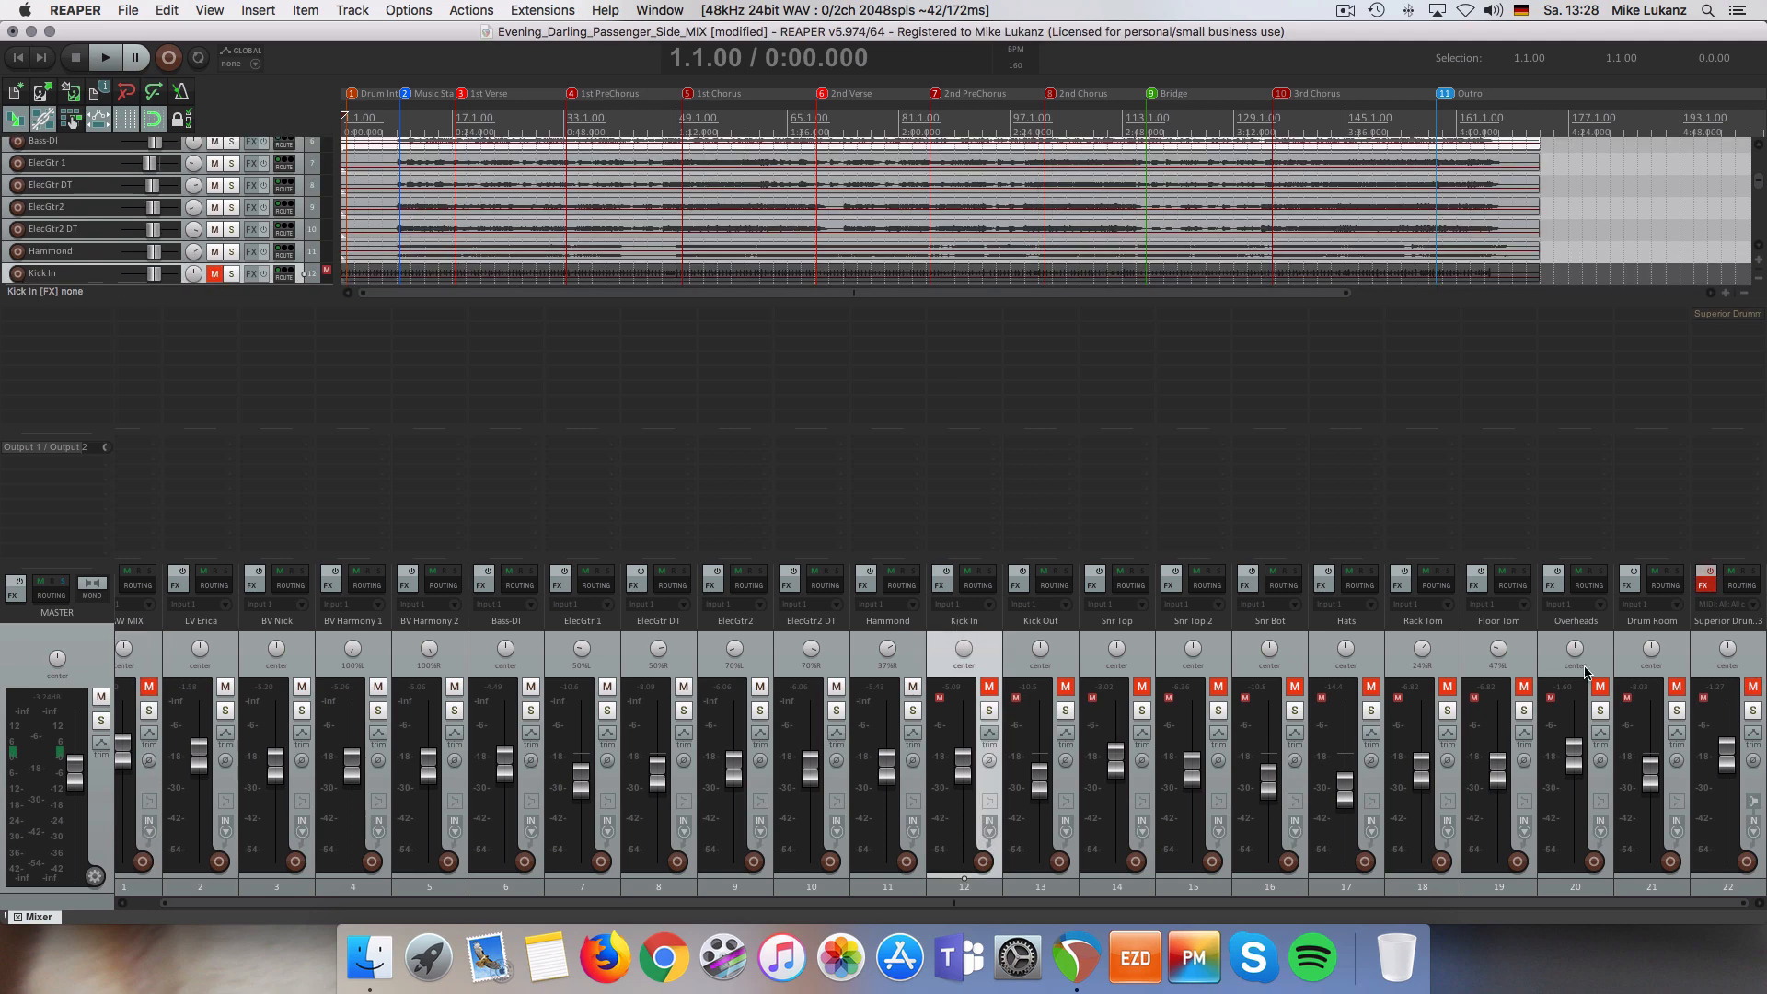
left_click(1680, 652, "shift")
left_click(1675, 686)
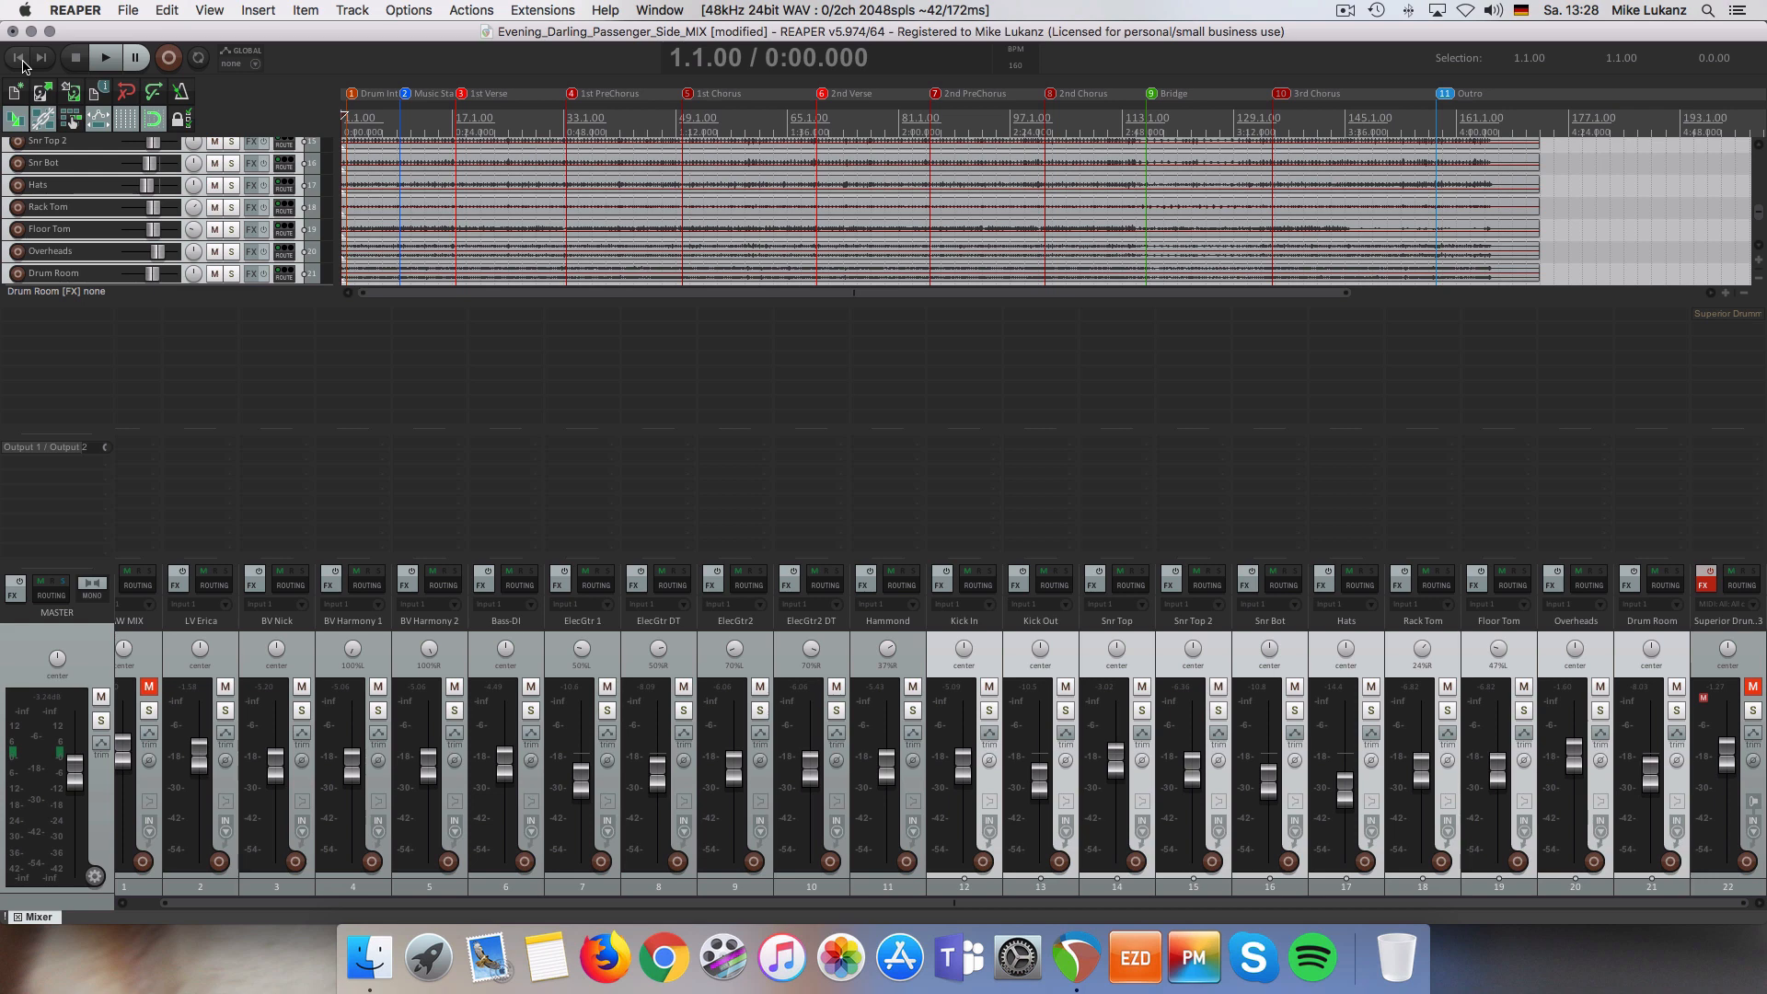
- Play the song from the start to hear the mix with the recorded acoustic drums, and stop playback
key("space")
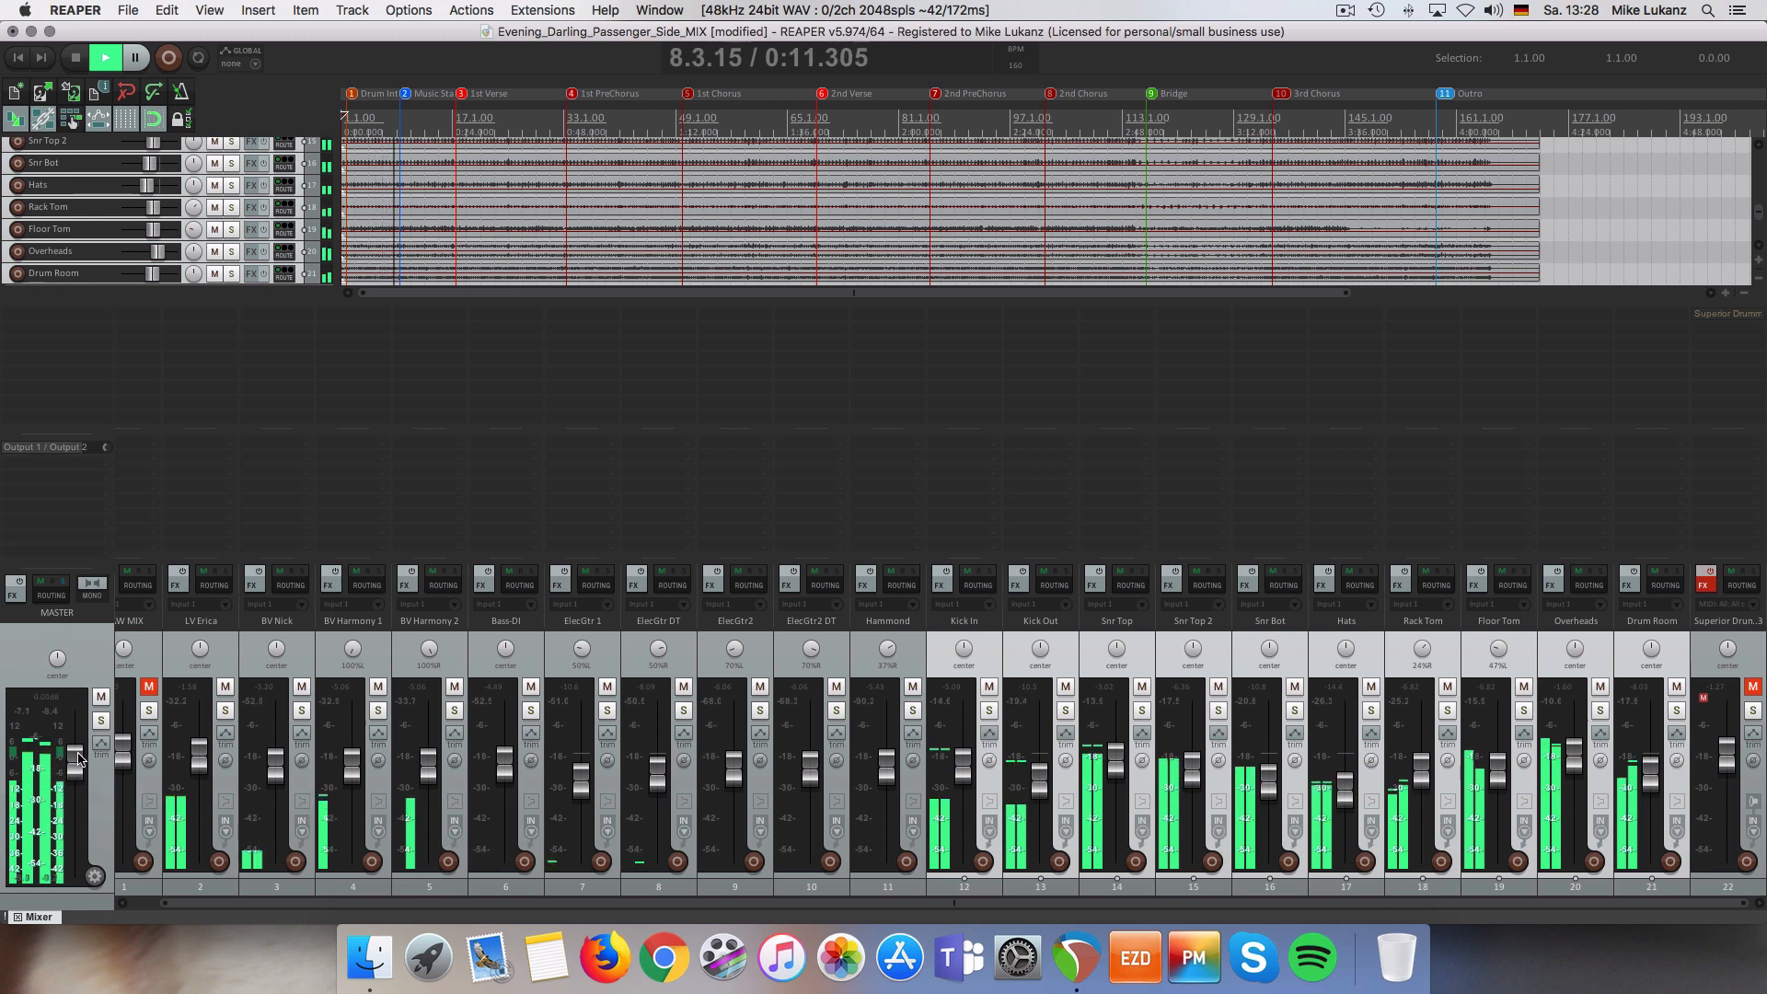
mouse_move(80, 758)
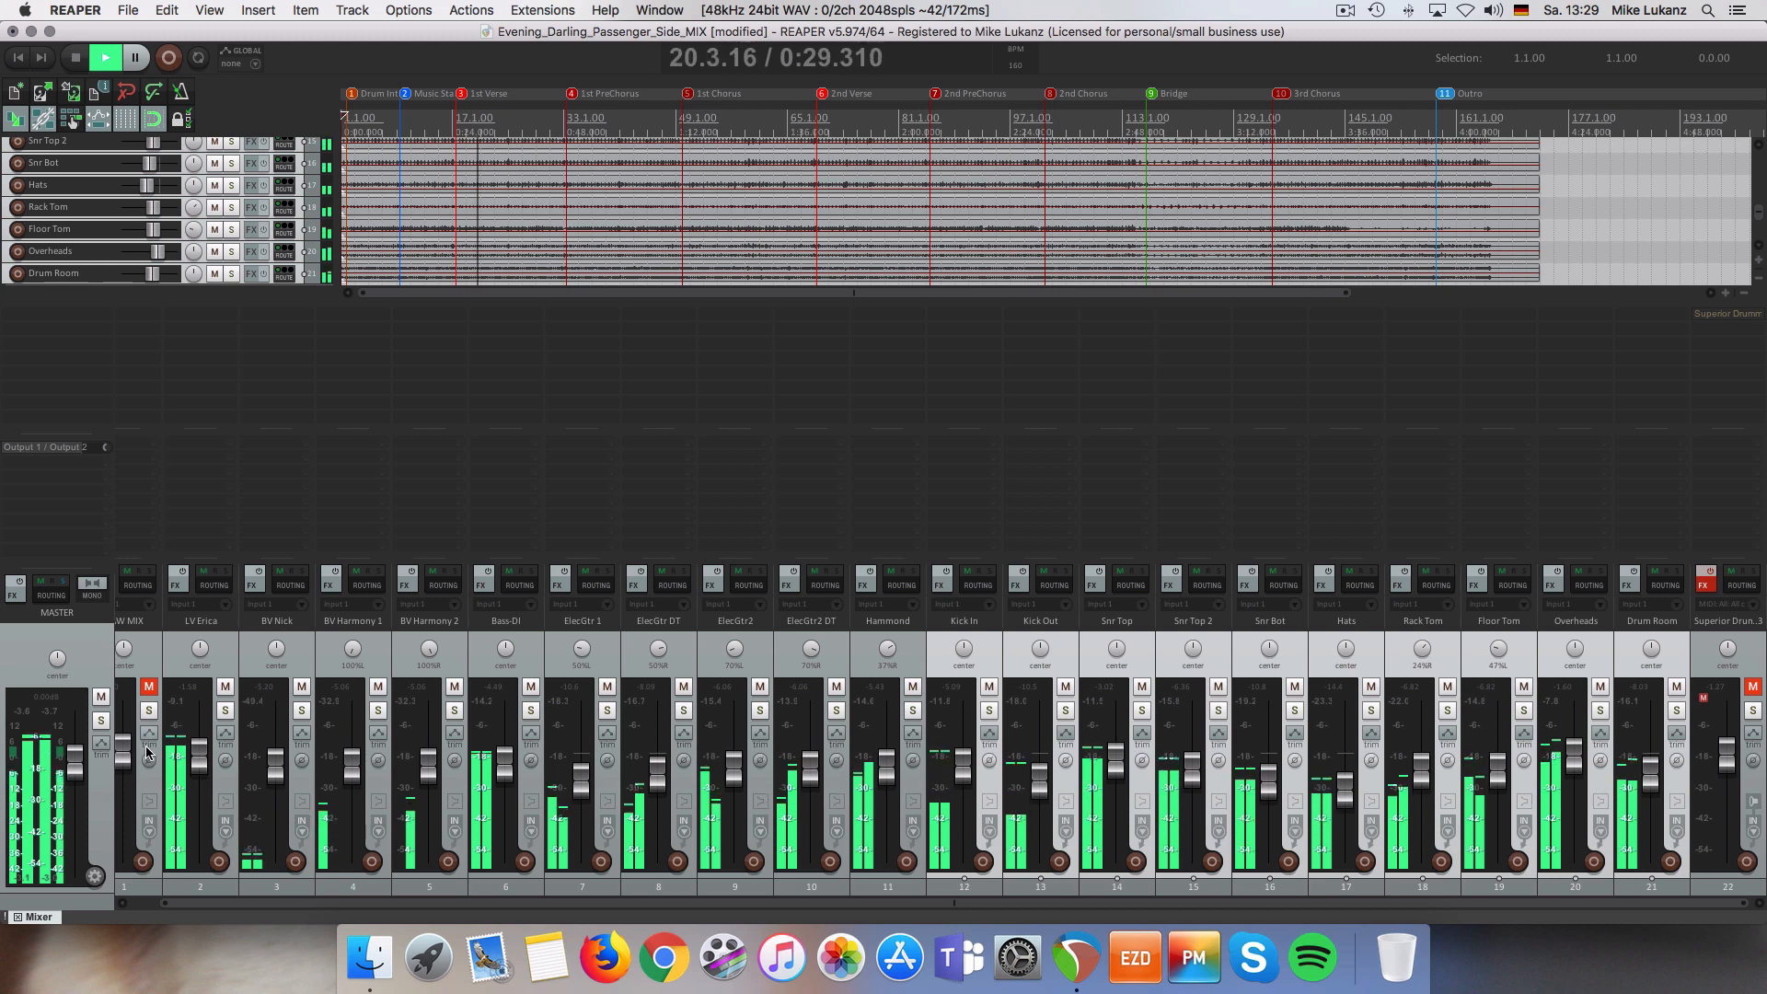
key("space")
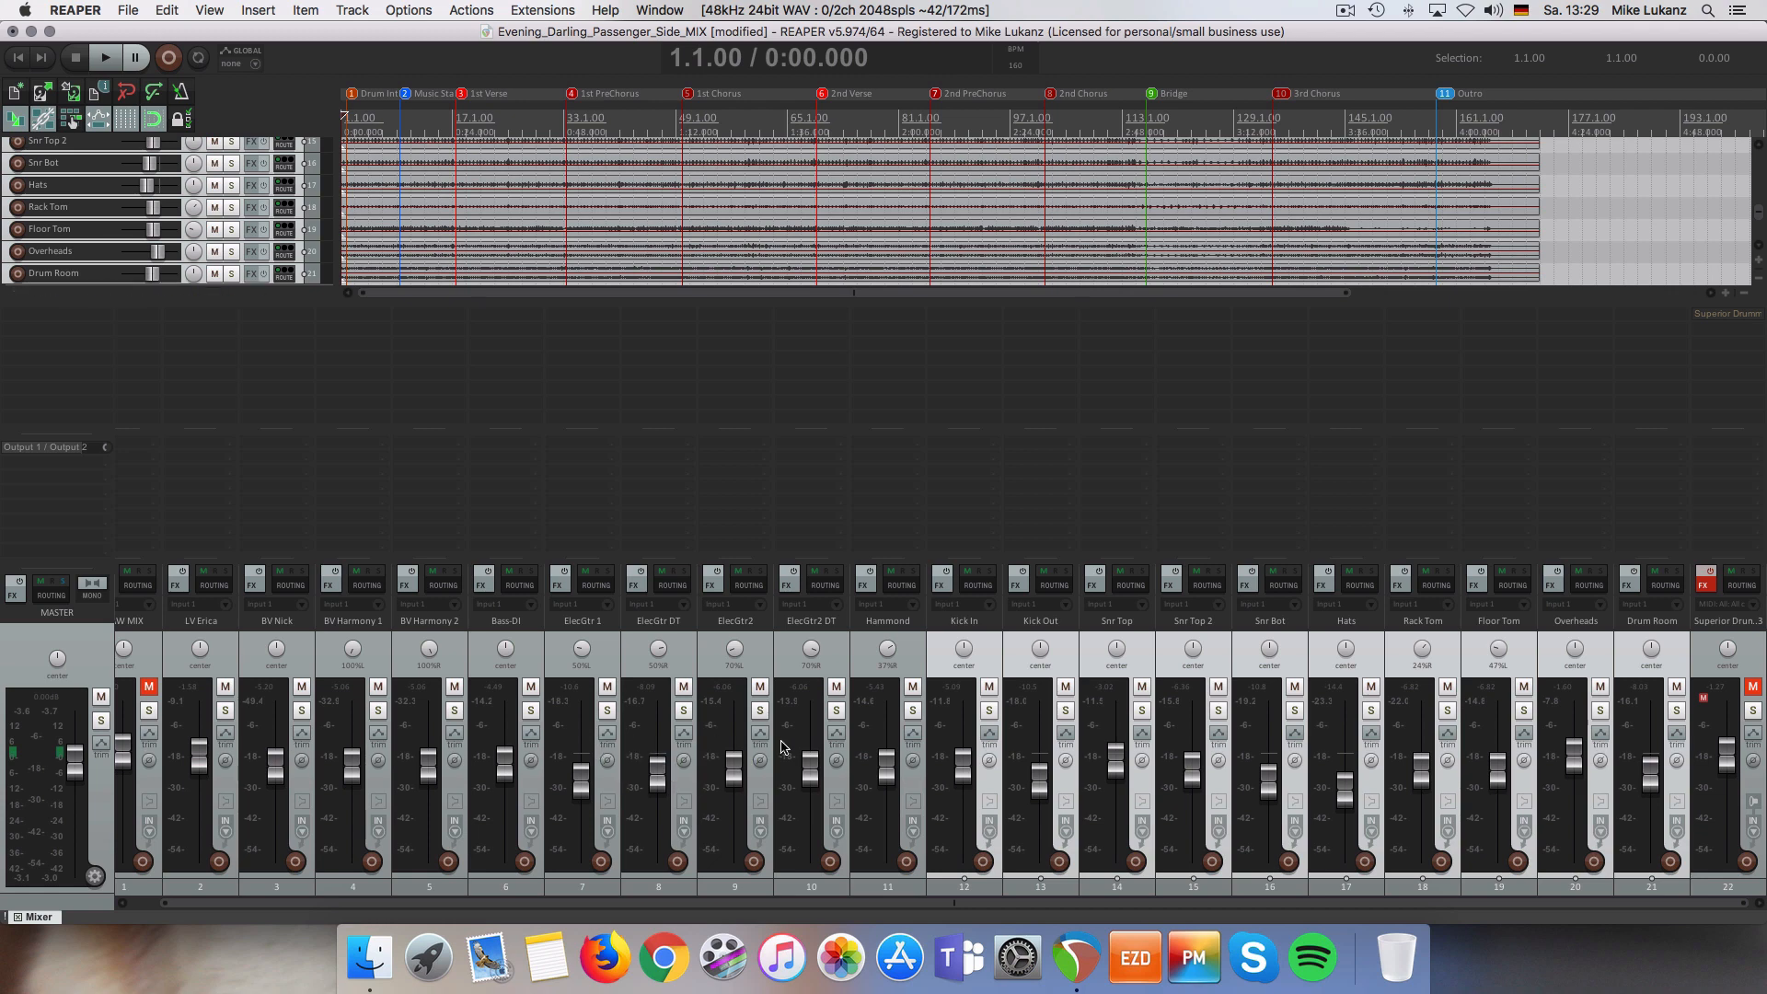
- Mute the recorded drum tracks again, and unmute the Superior Drummer 3 track with its effects enabled
left_click(988, 687)
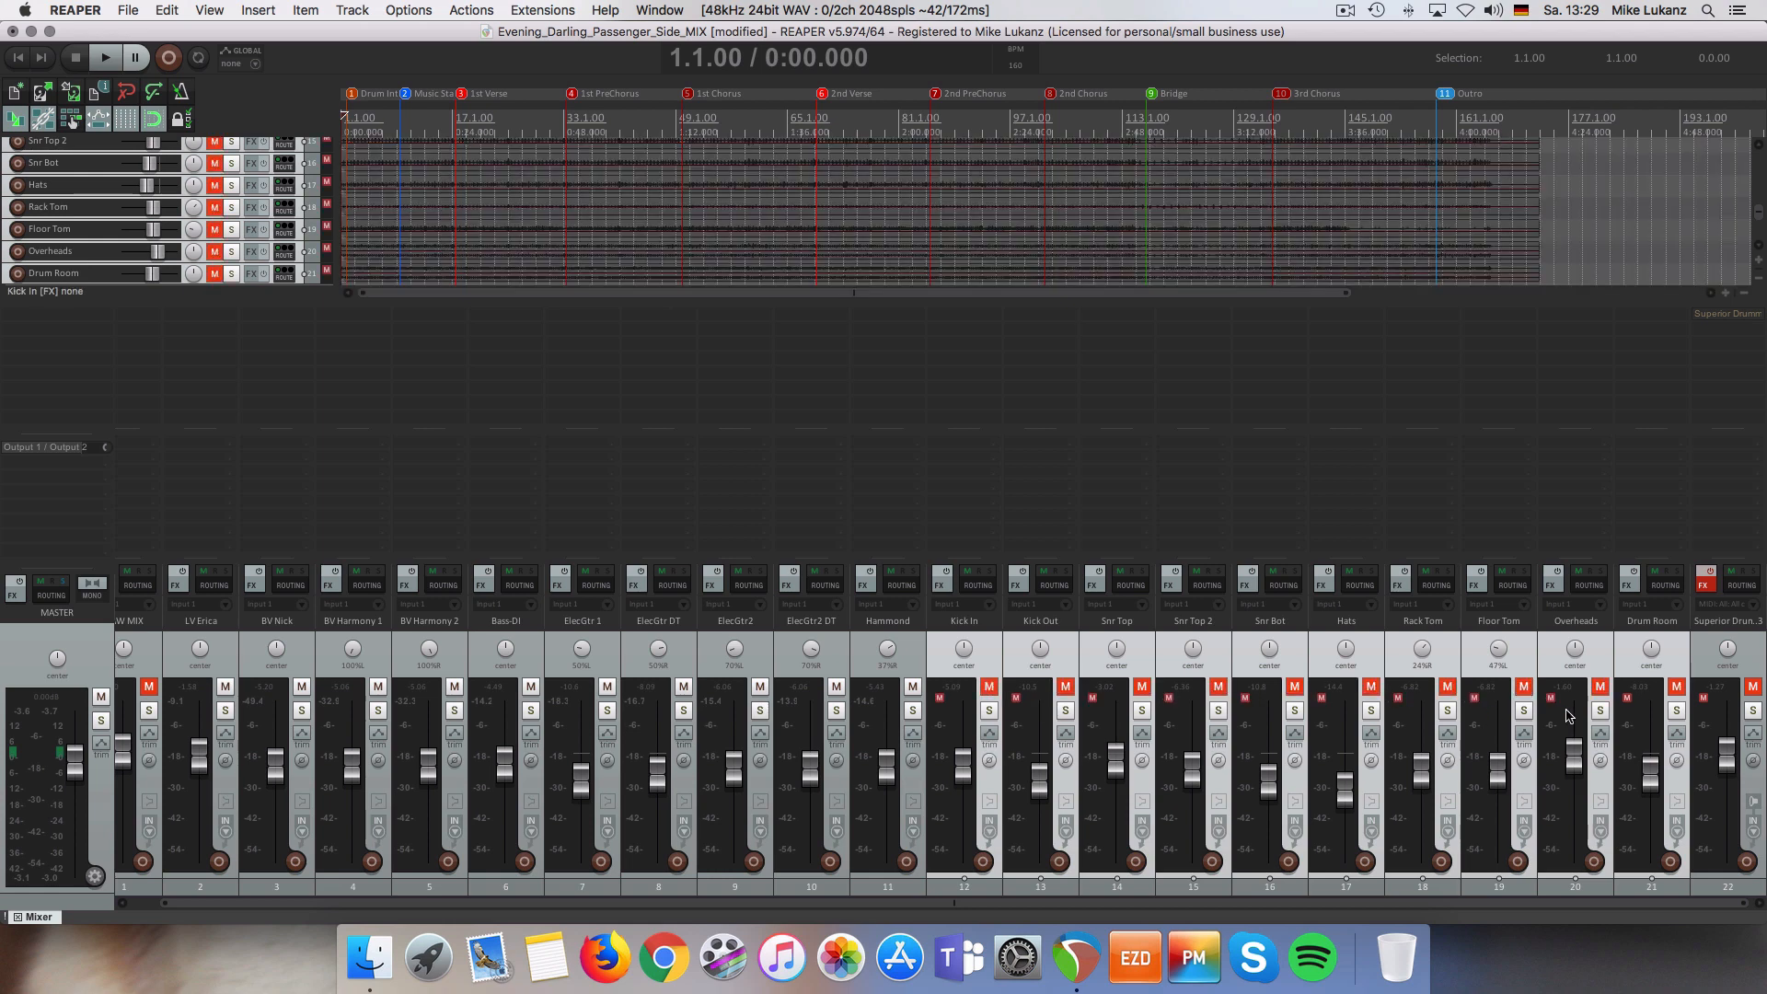
left_click(1752, 687)
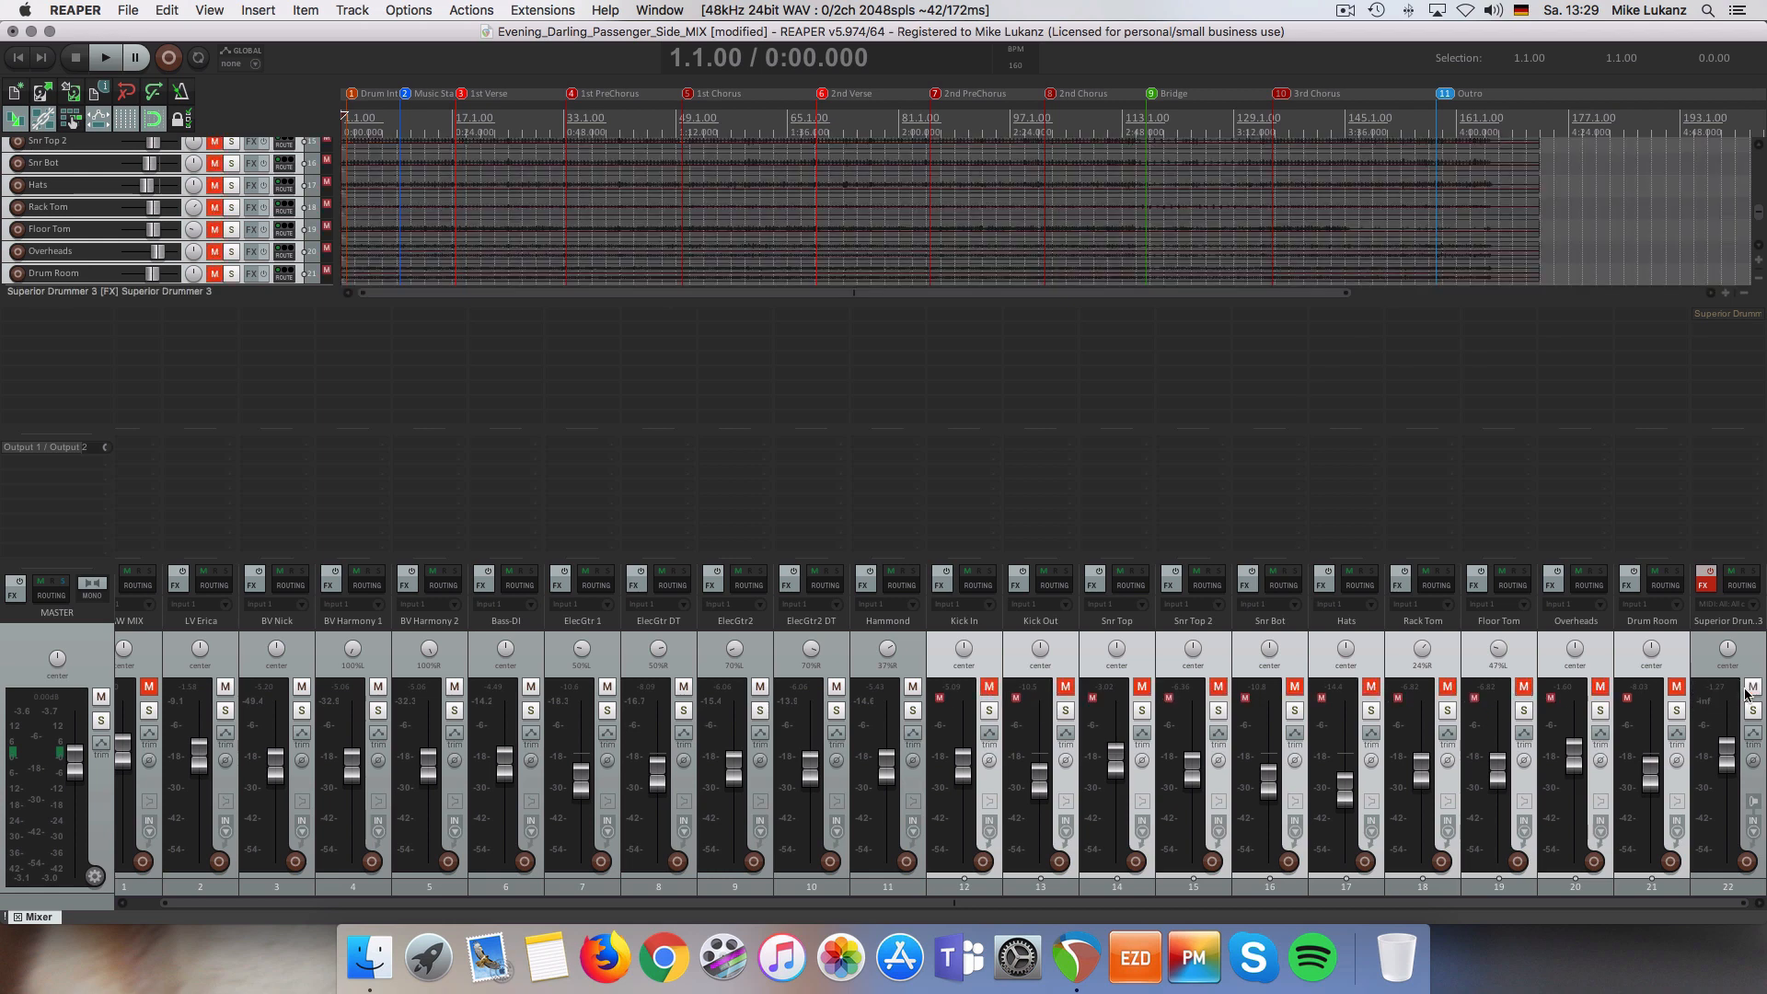
left_click(1716, 577)
left_click(1746, 664)
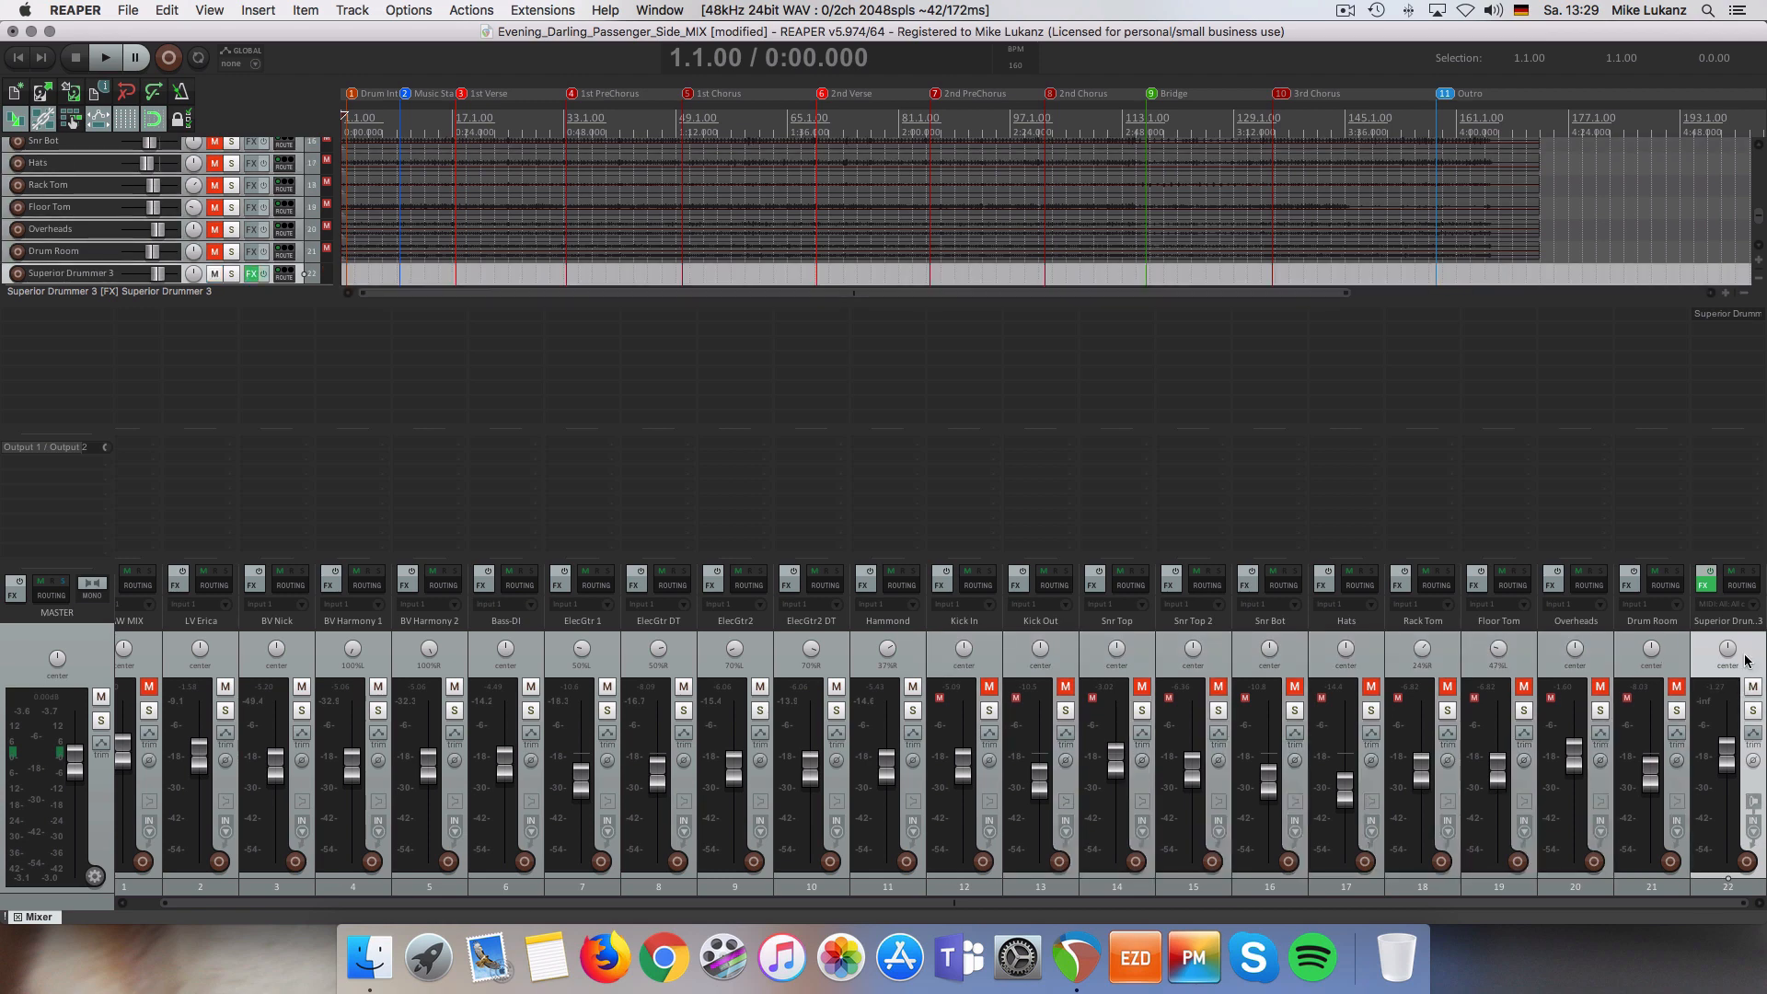
- Play the song with the Superior Drummer 3 drums and reset that track's volume to 0.00 dB before stopping playback
left_click(1705, 585)
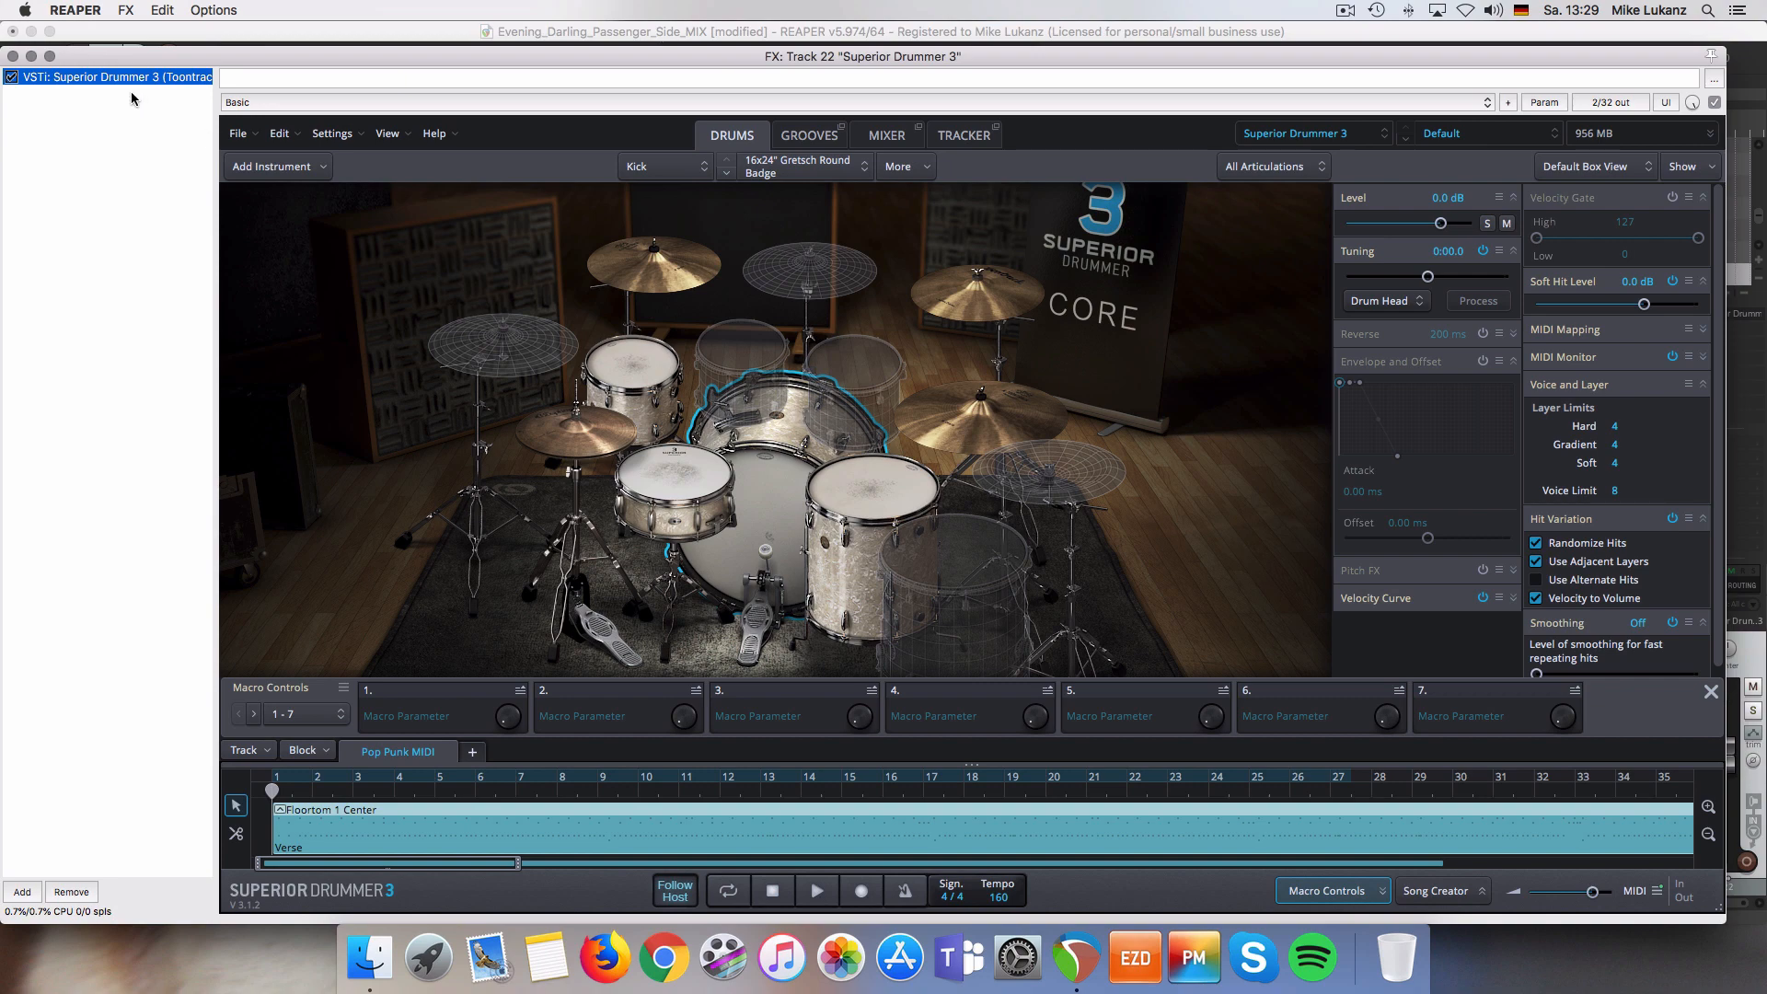
left_click(13, 56)
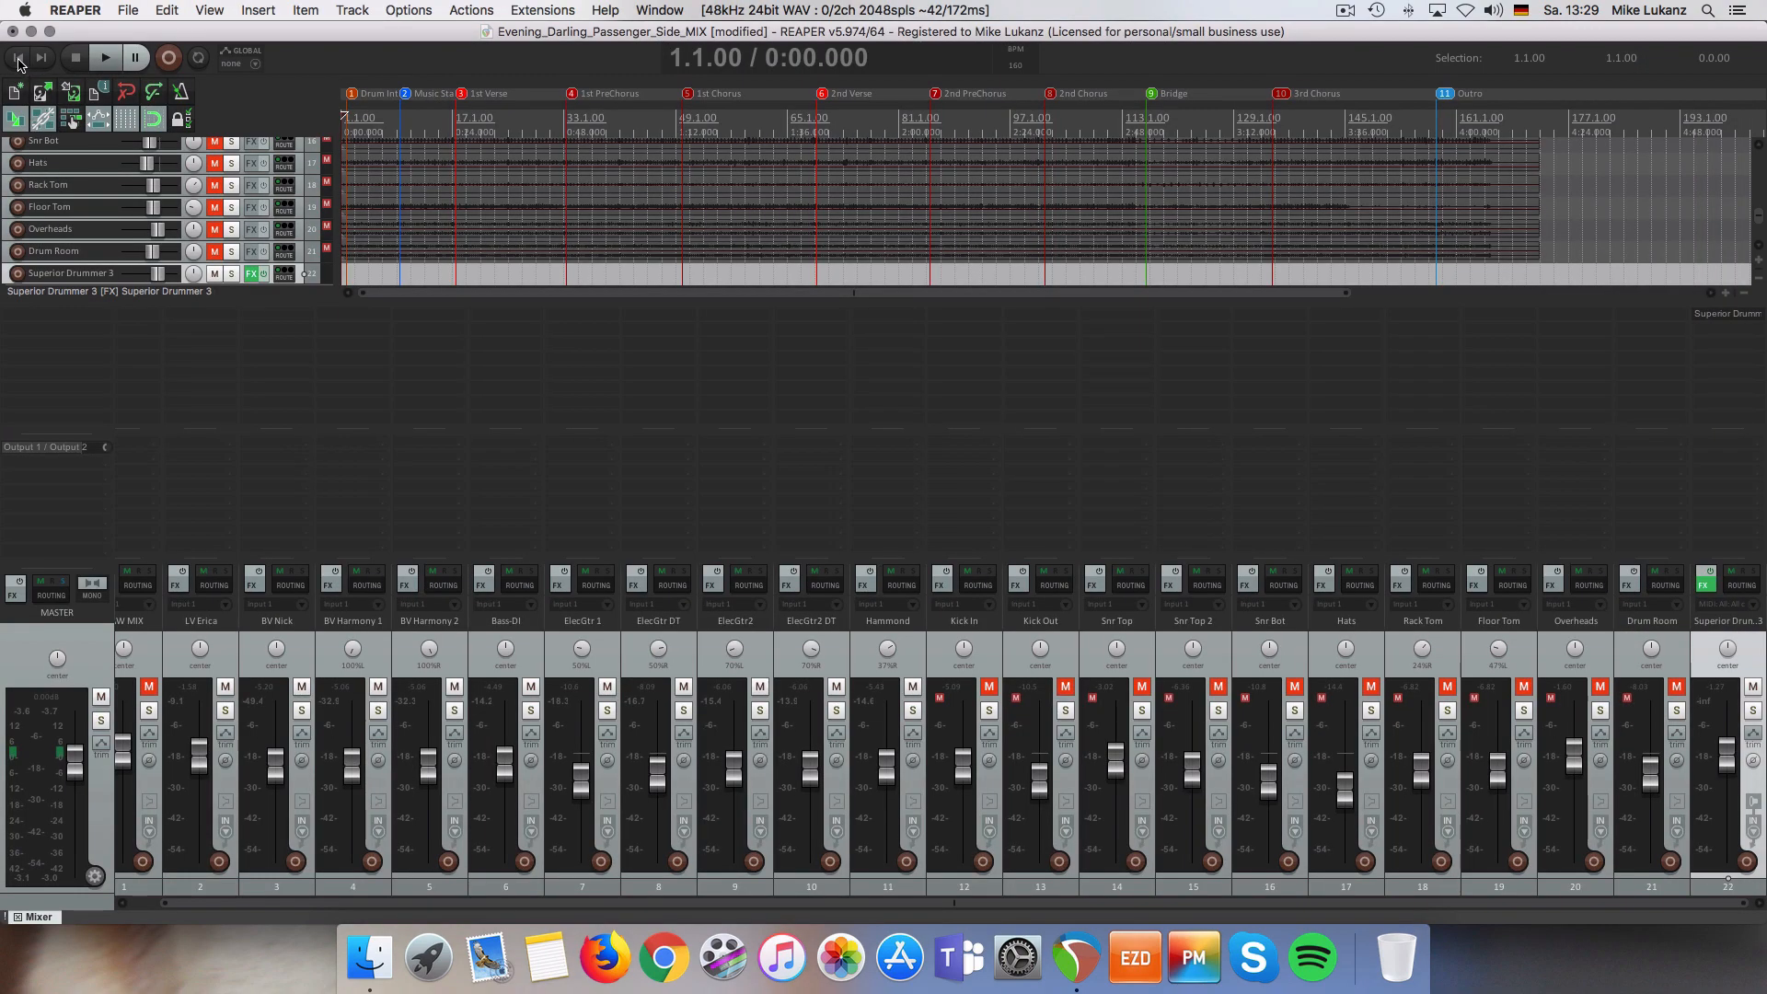
key("space")
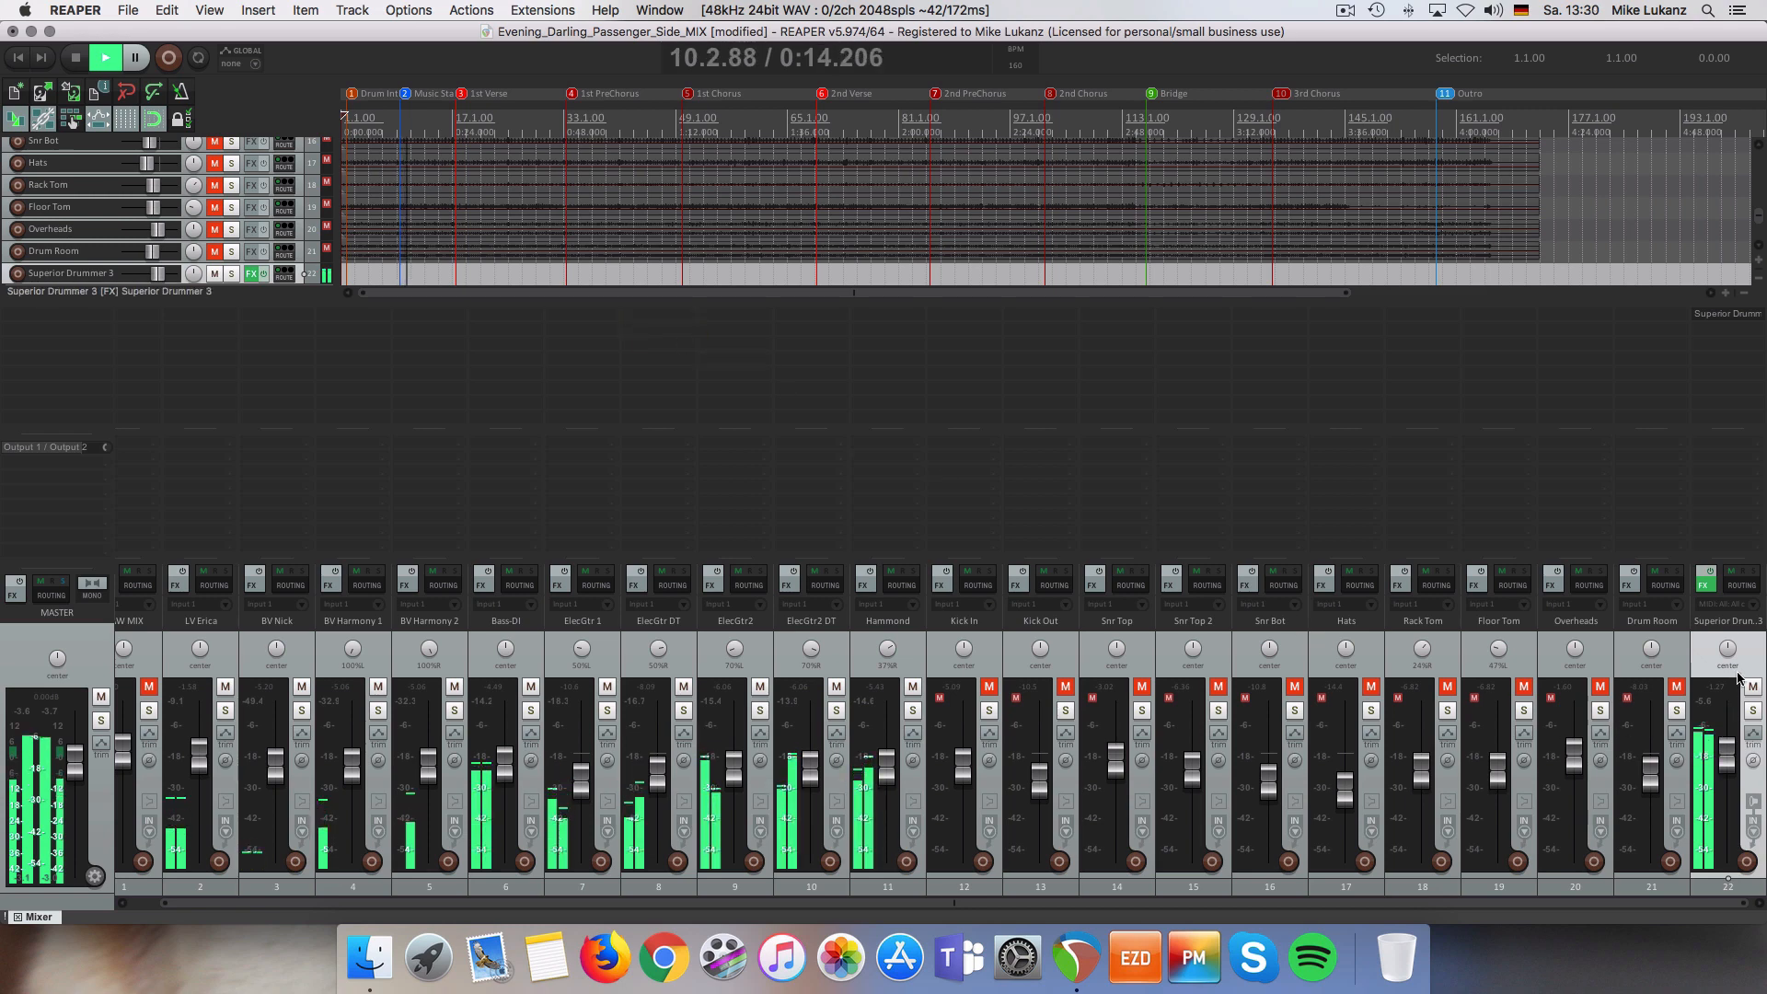
double_click(1726, 741)
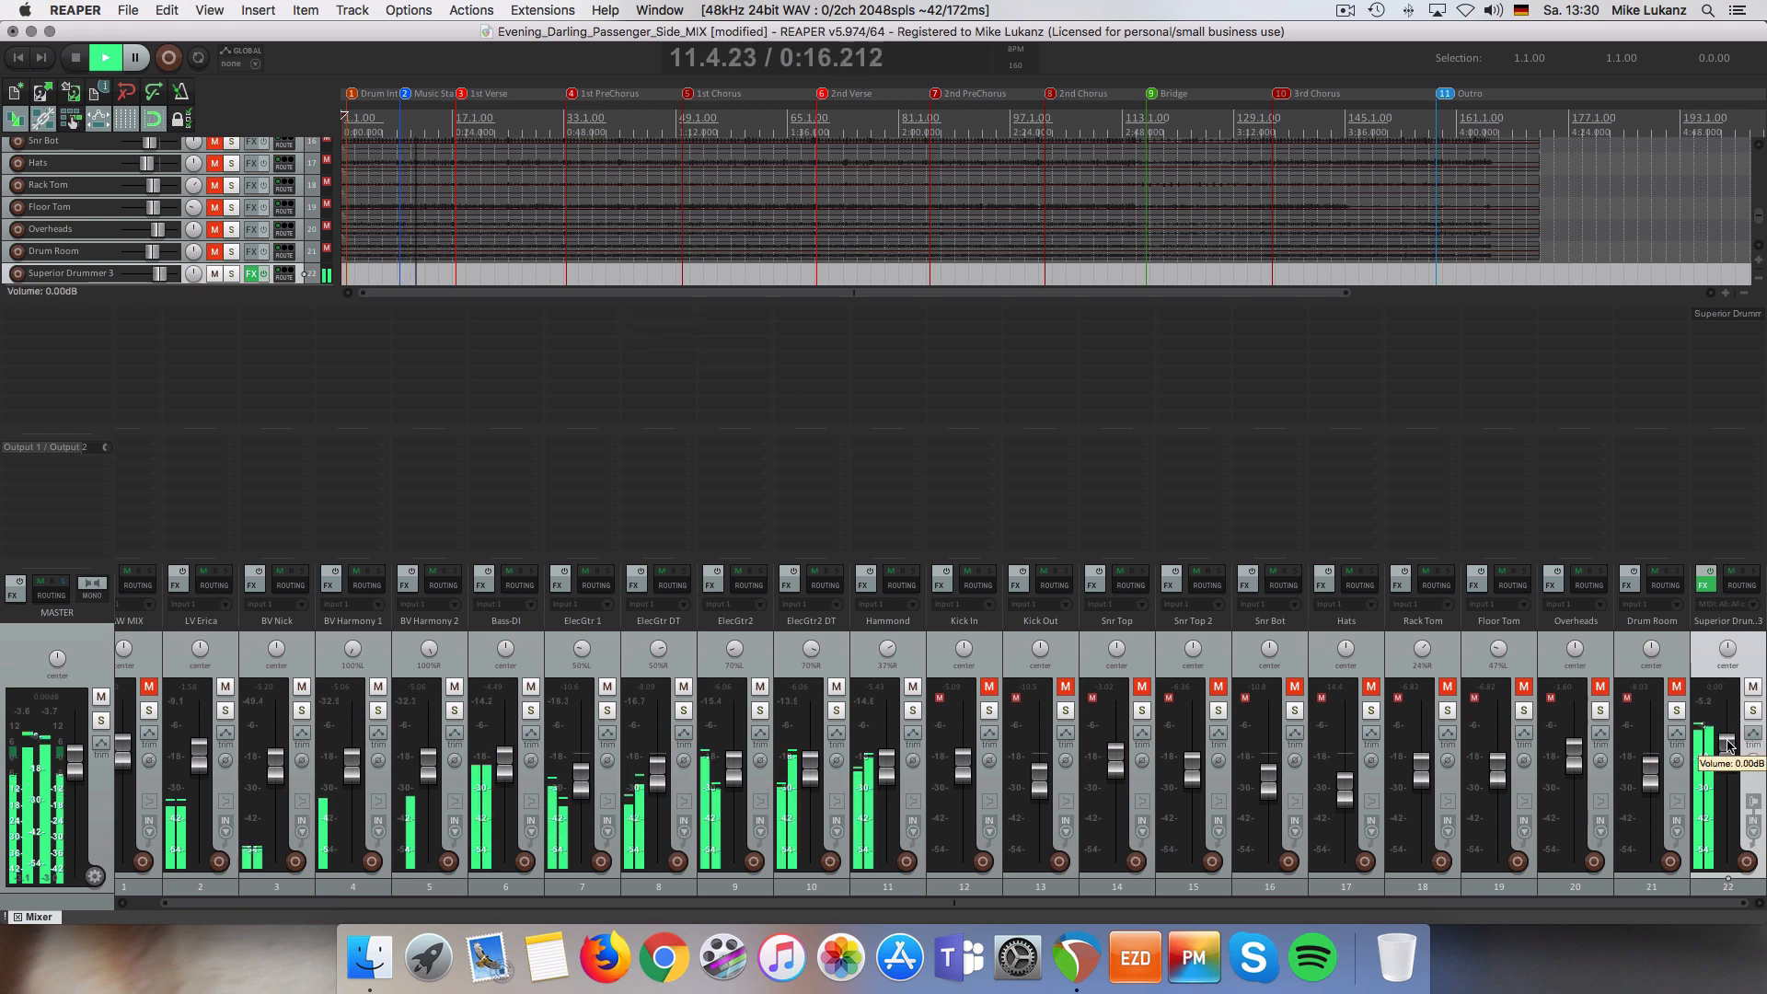
key("space")
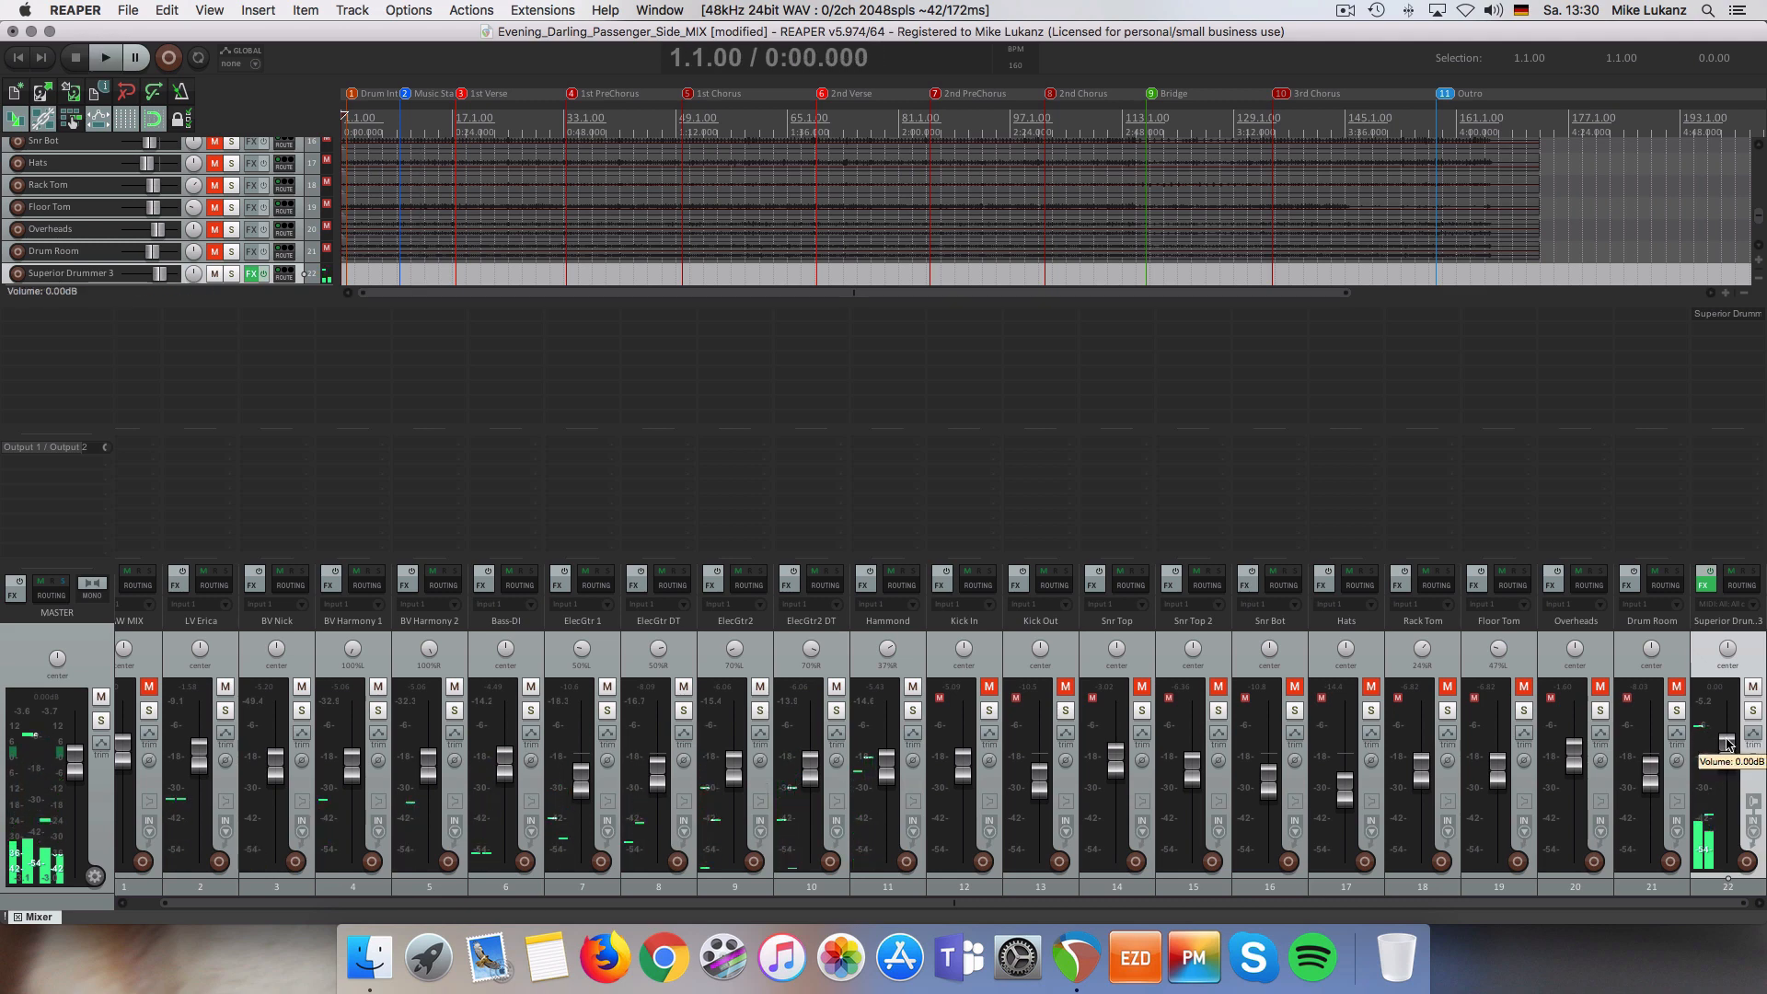
- Open the Superior Drummer 3 instrument and turn on Envelope and Offset for the kick
left_click(1705, 585)
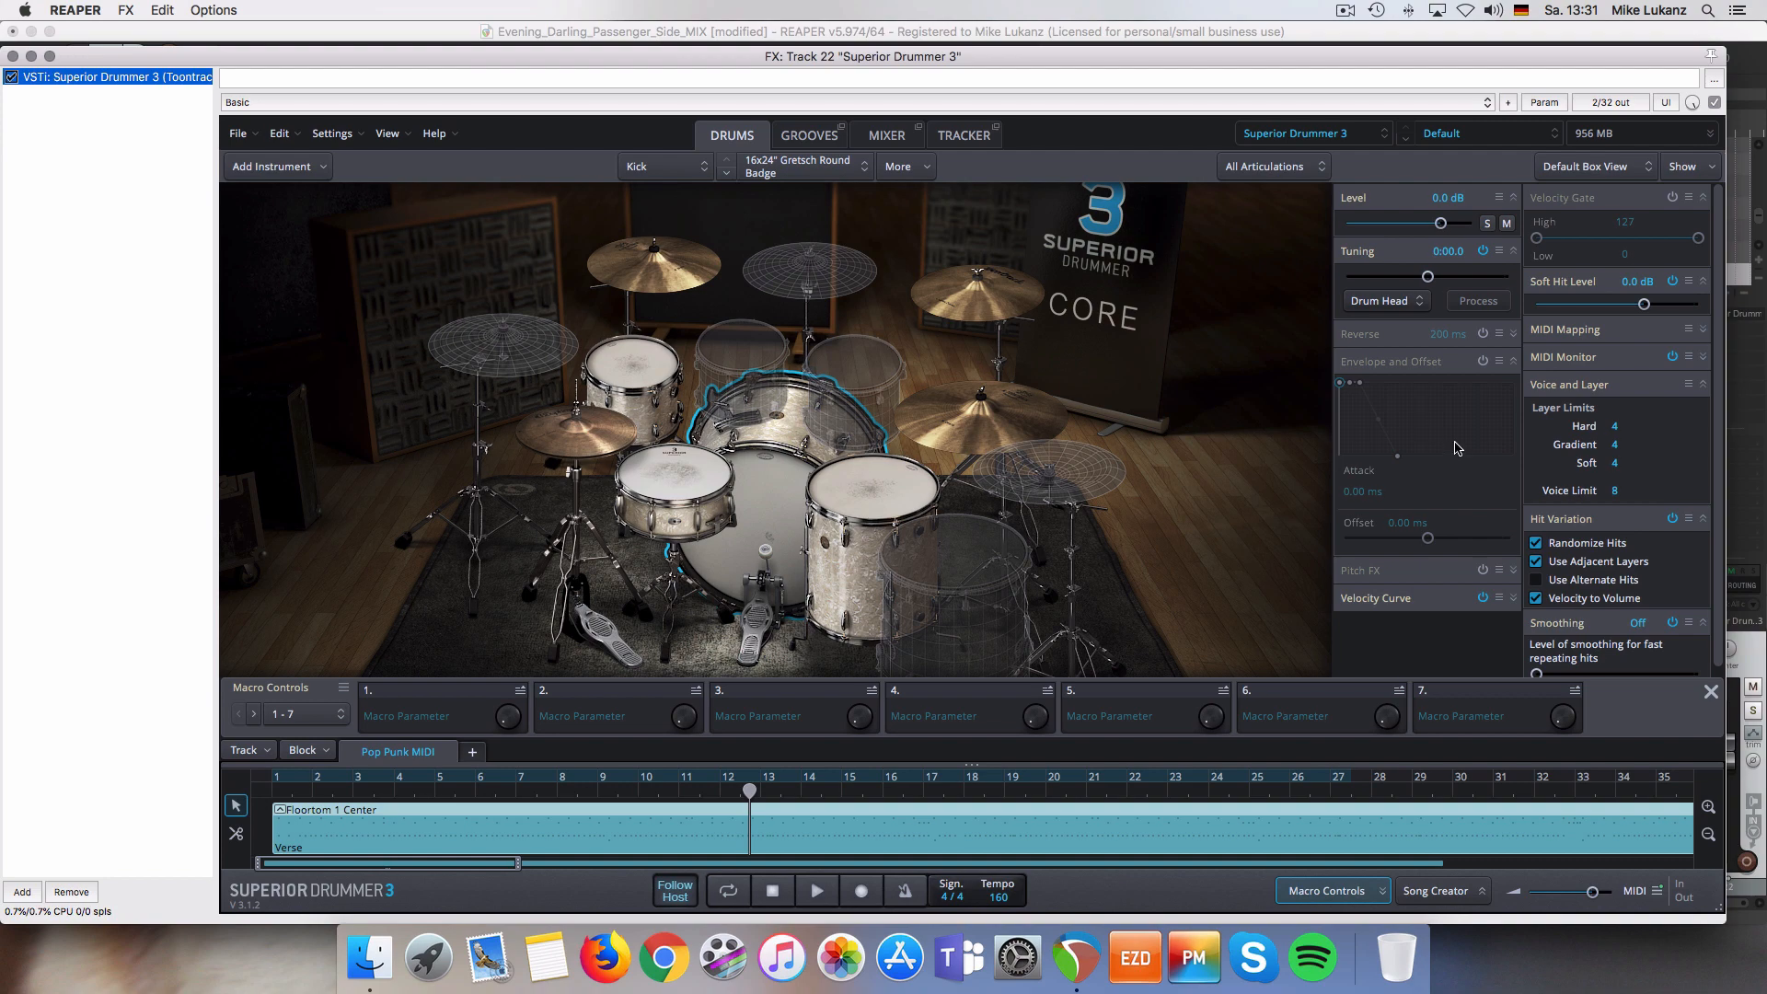
left_click(1482, 362)
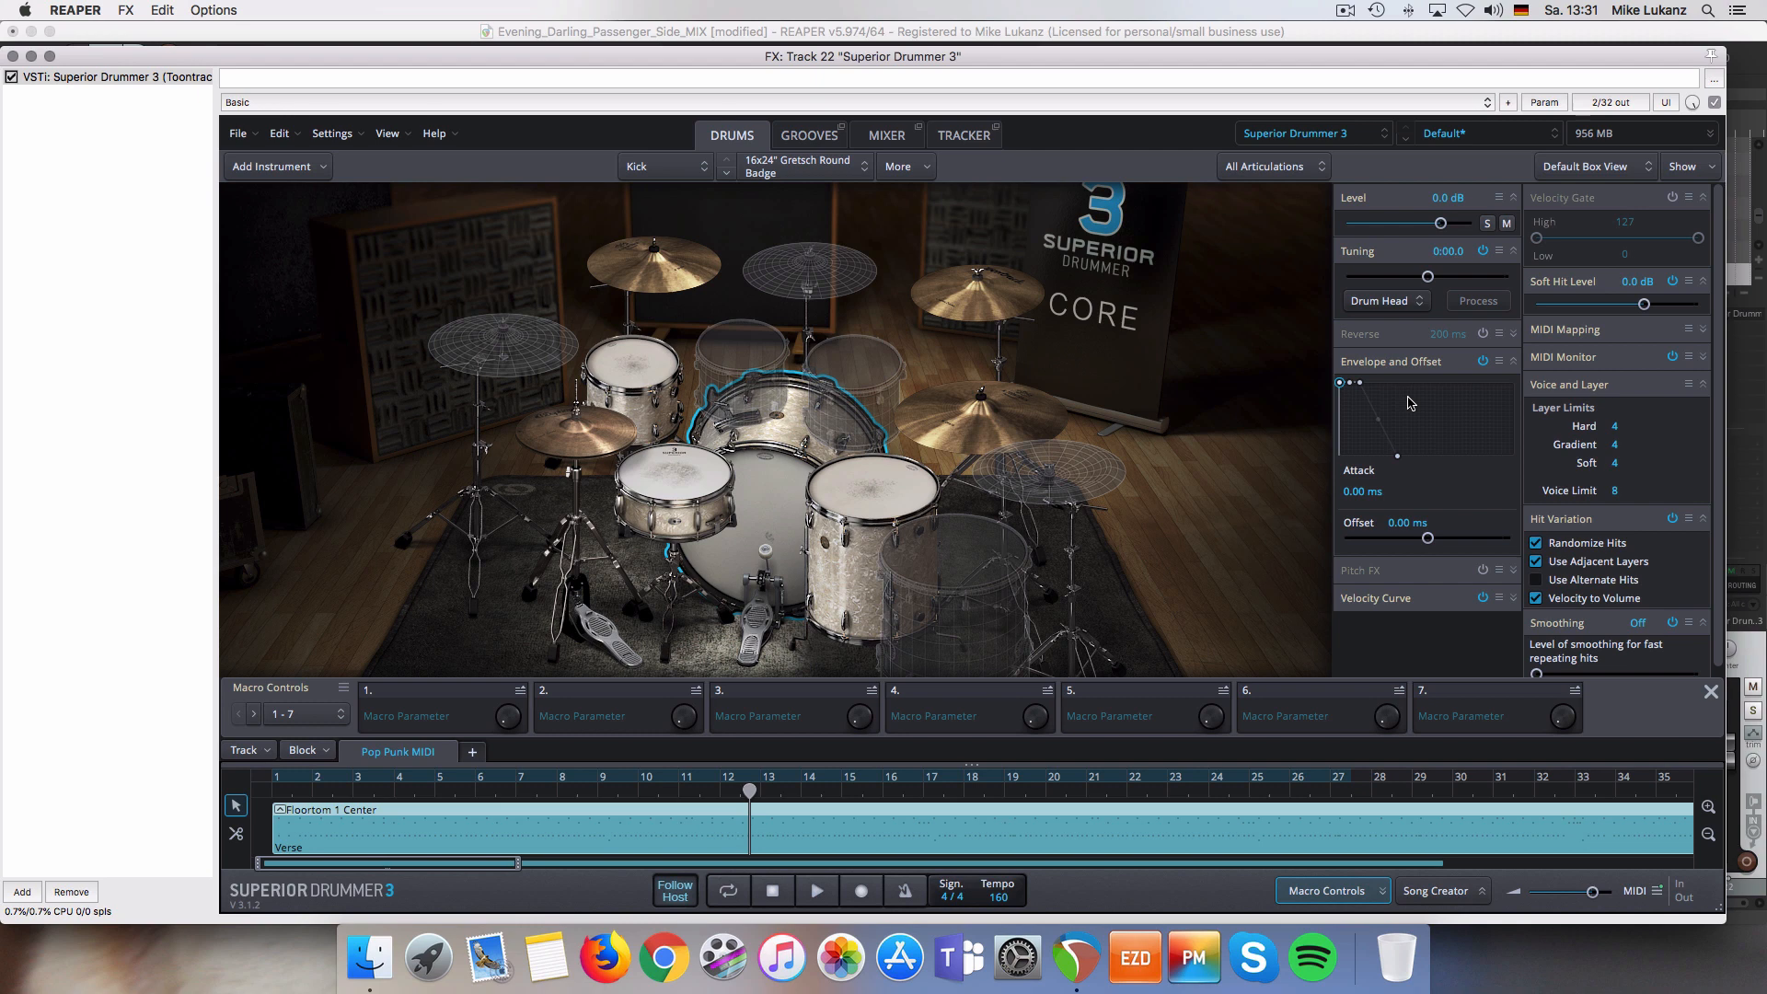
- Load the Custom & Vintage library in place of the current drum kit
left_click(1342, 138)
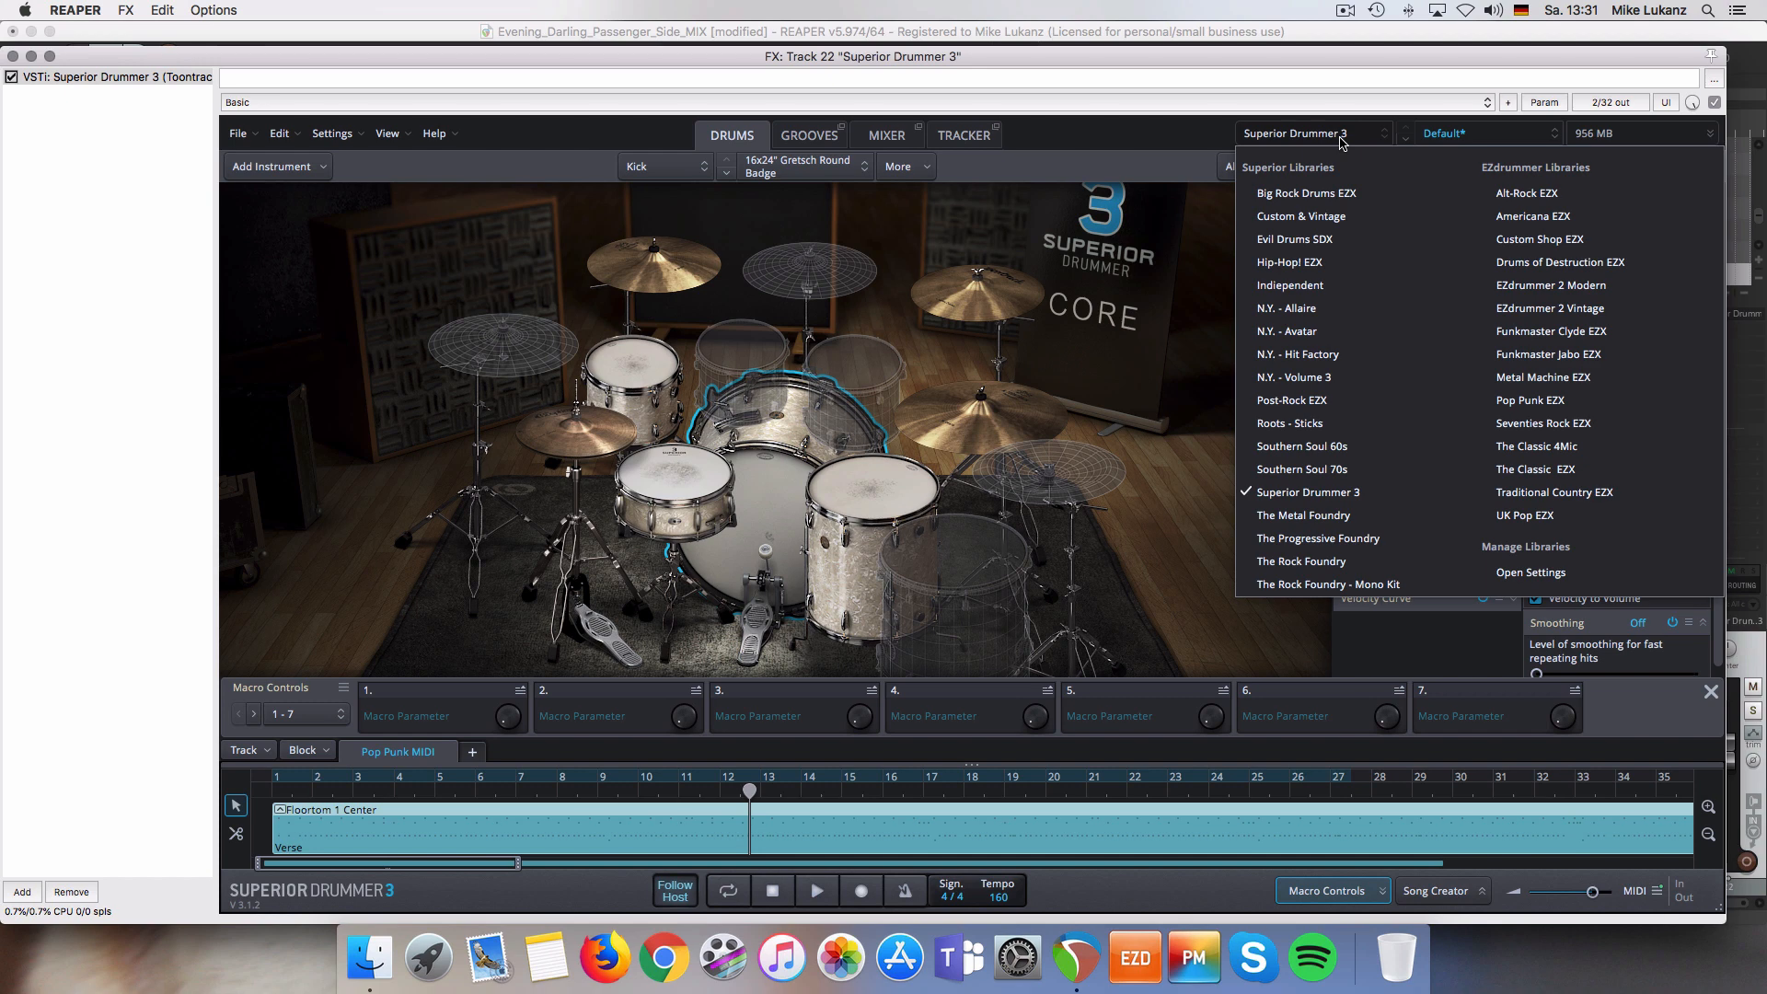
left_click(1201, 233)
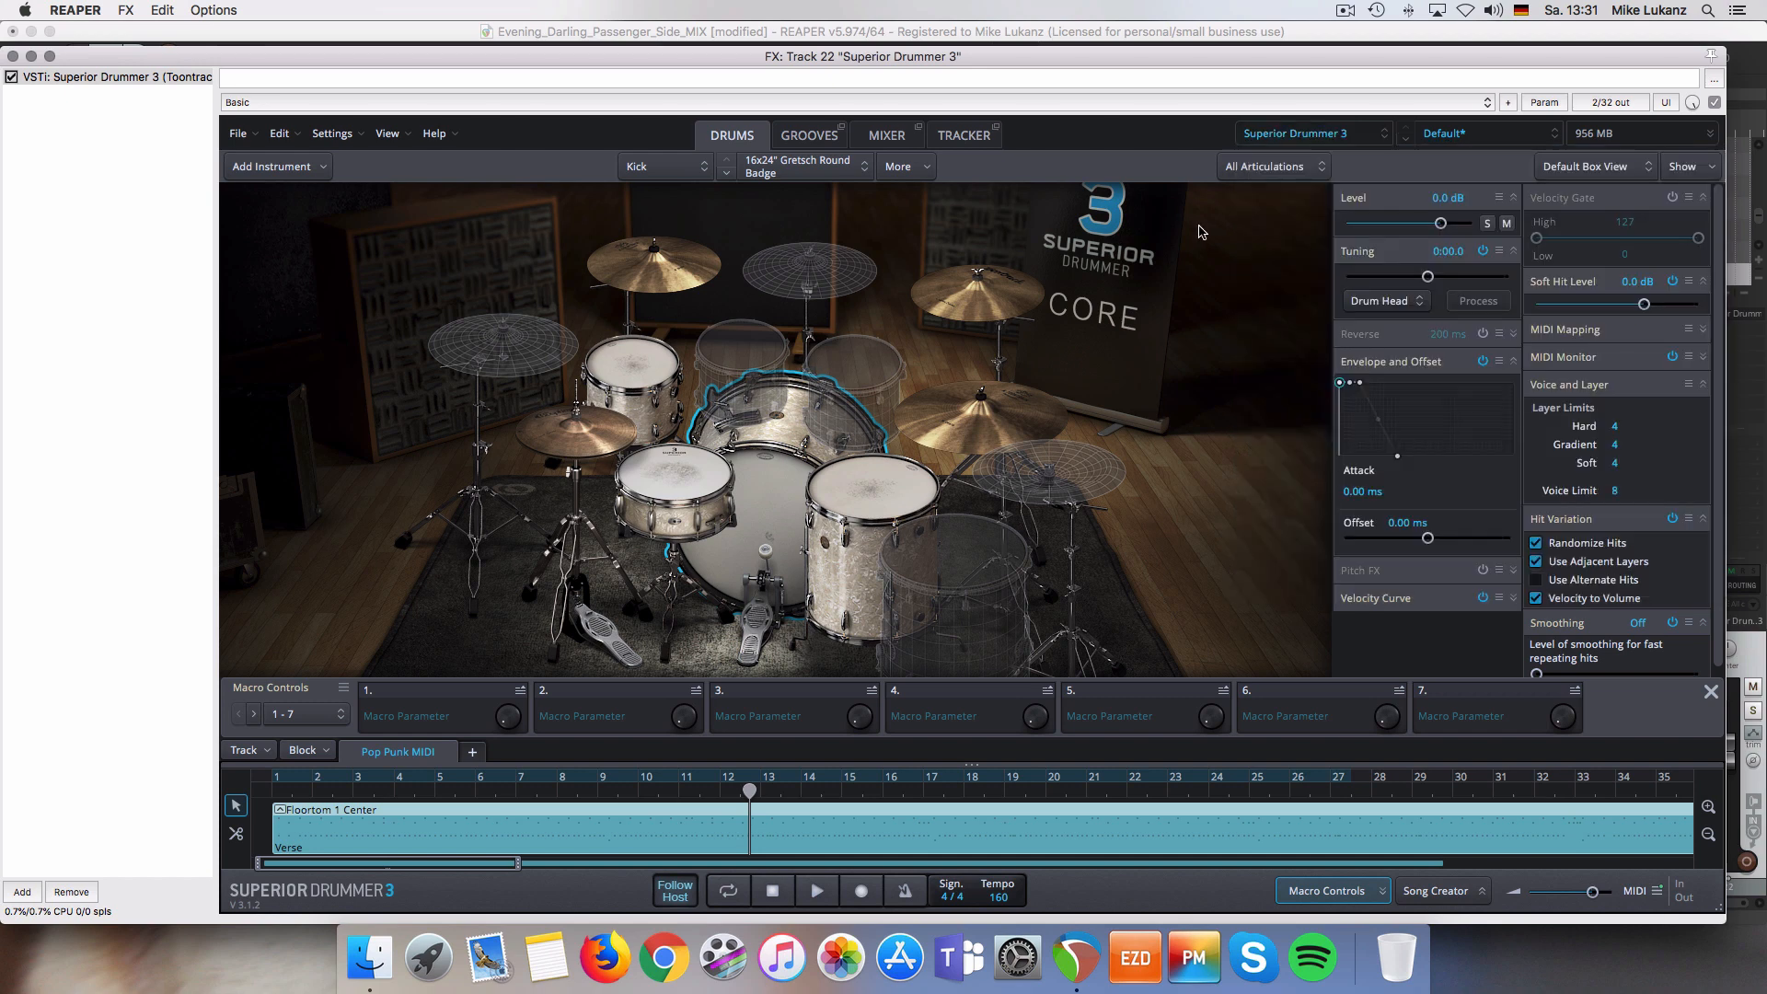
left_click(1263, 138)
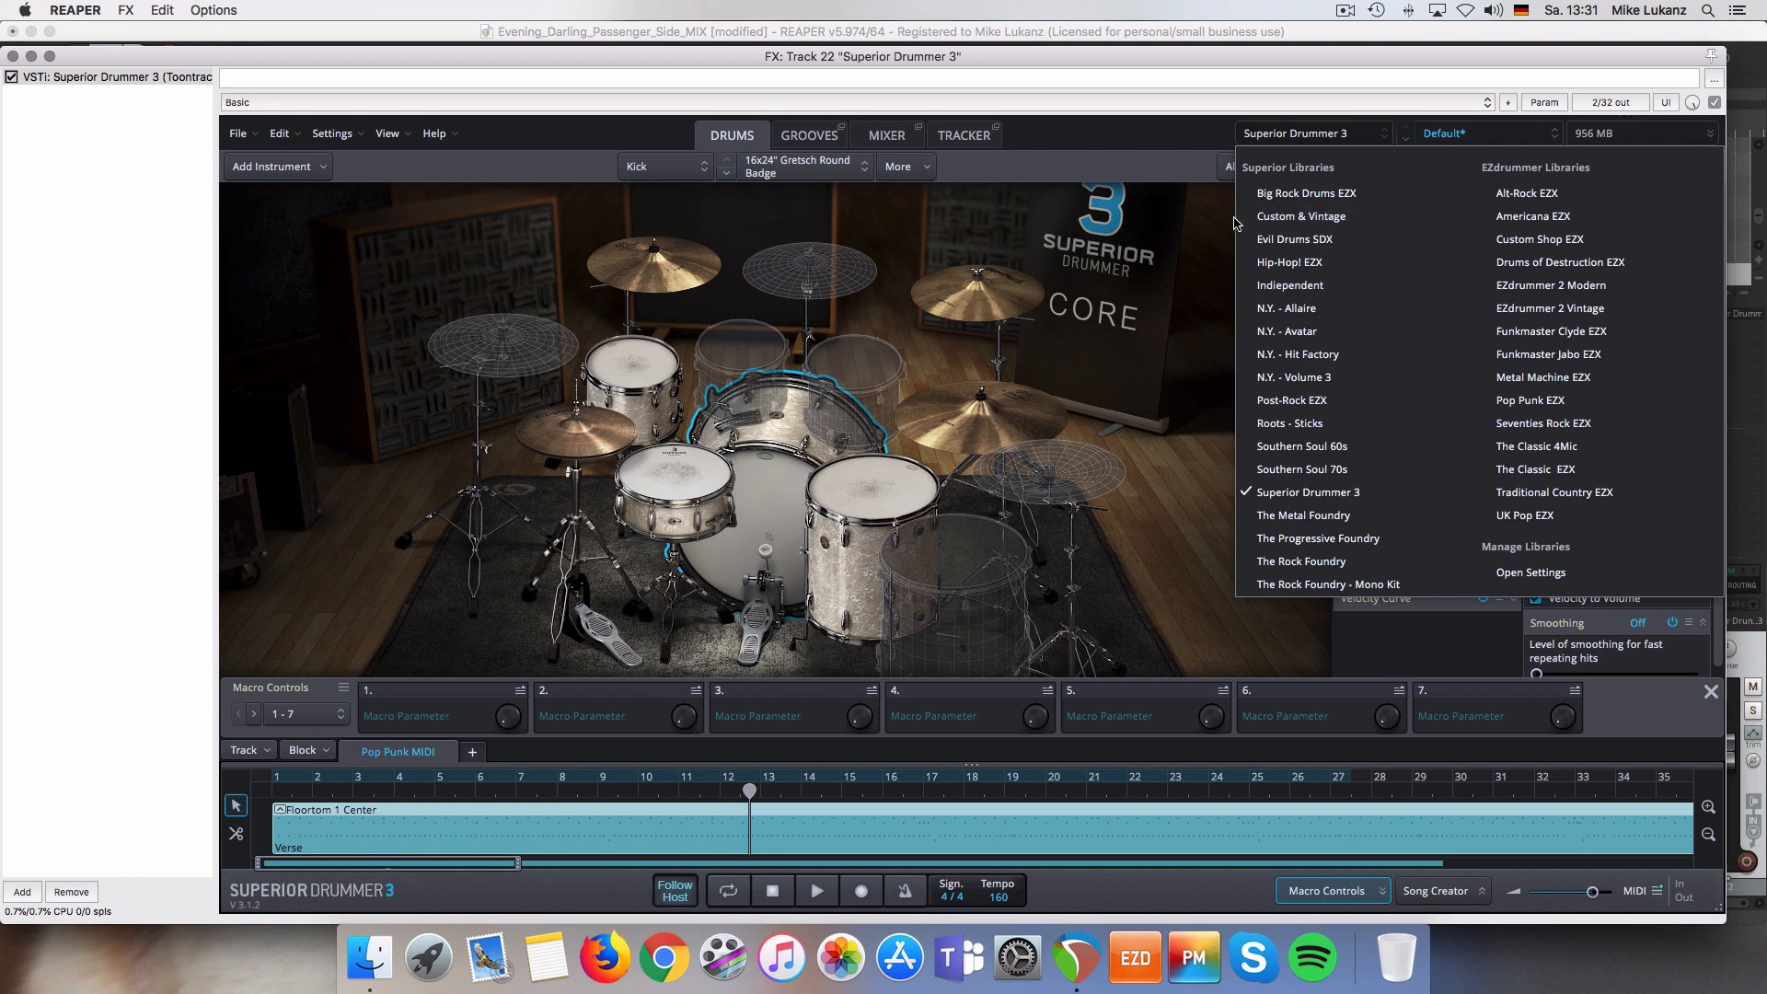
left_click(1296, 217)
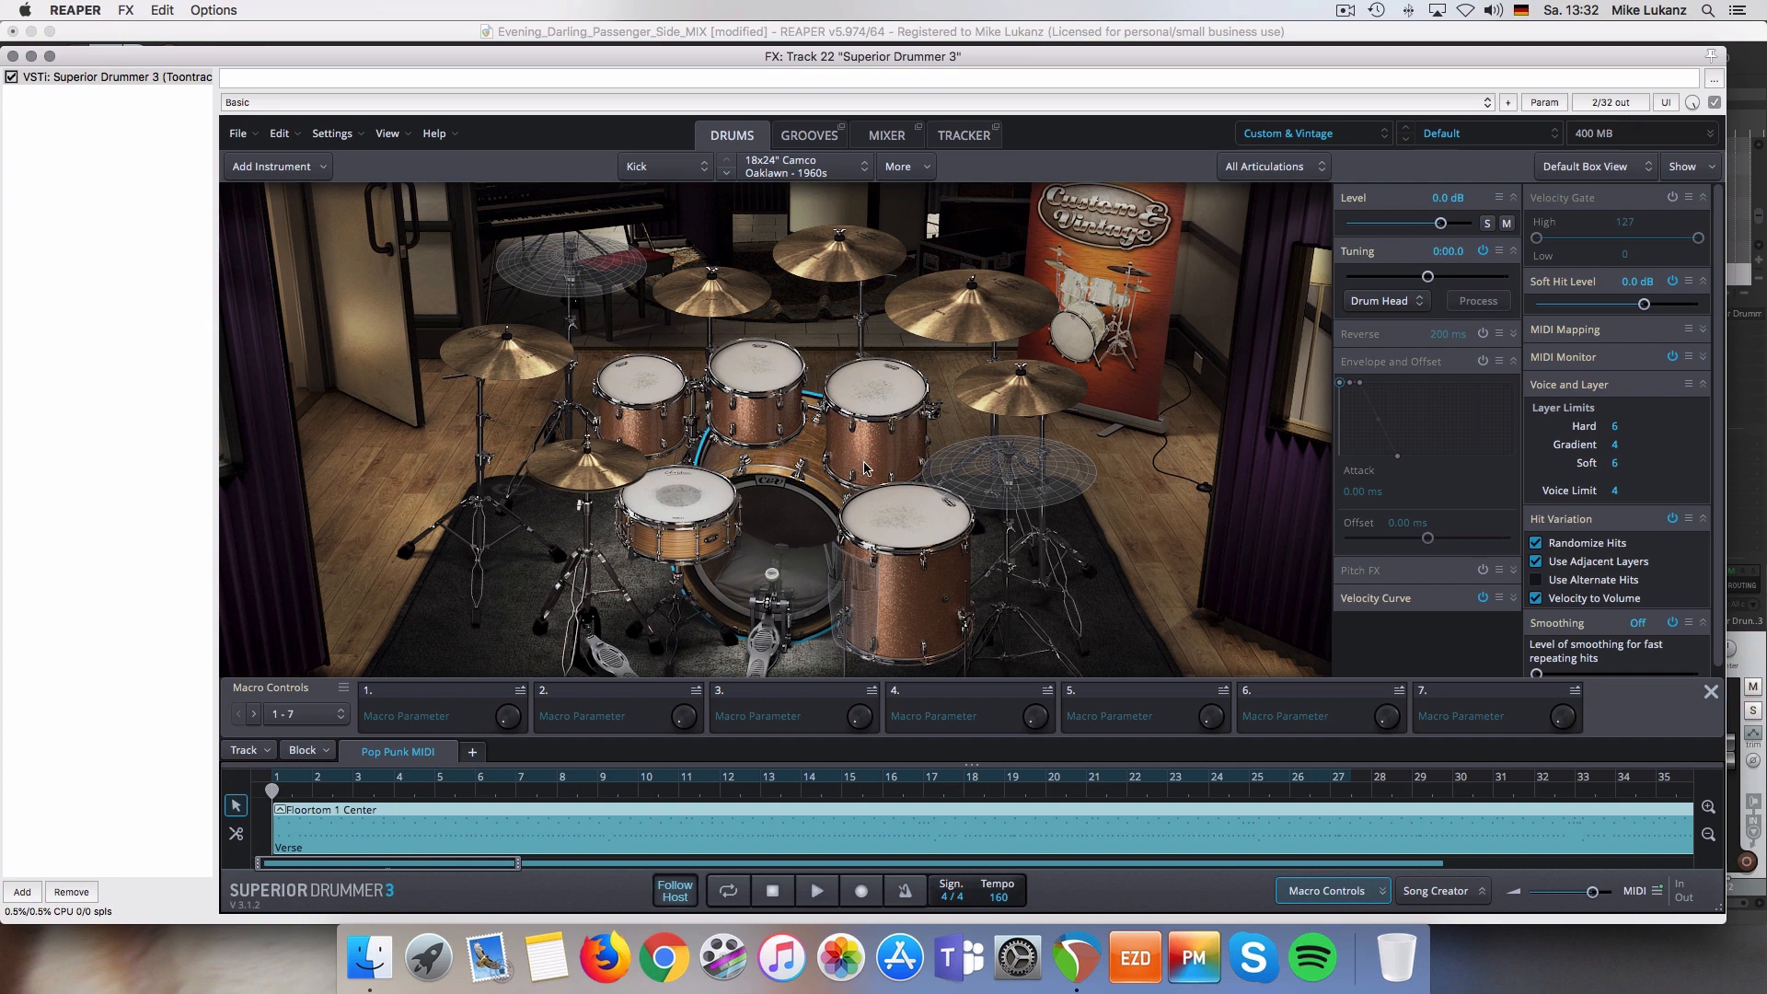
- Swap Floortom 1 for the damped 16x16" Gretsch Round Badge Kit and Racktom 1 for the damped 8x12" version
right_click(900, 517)
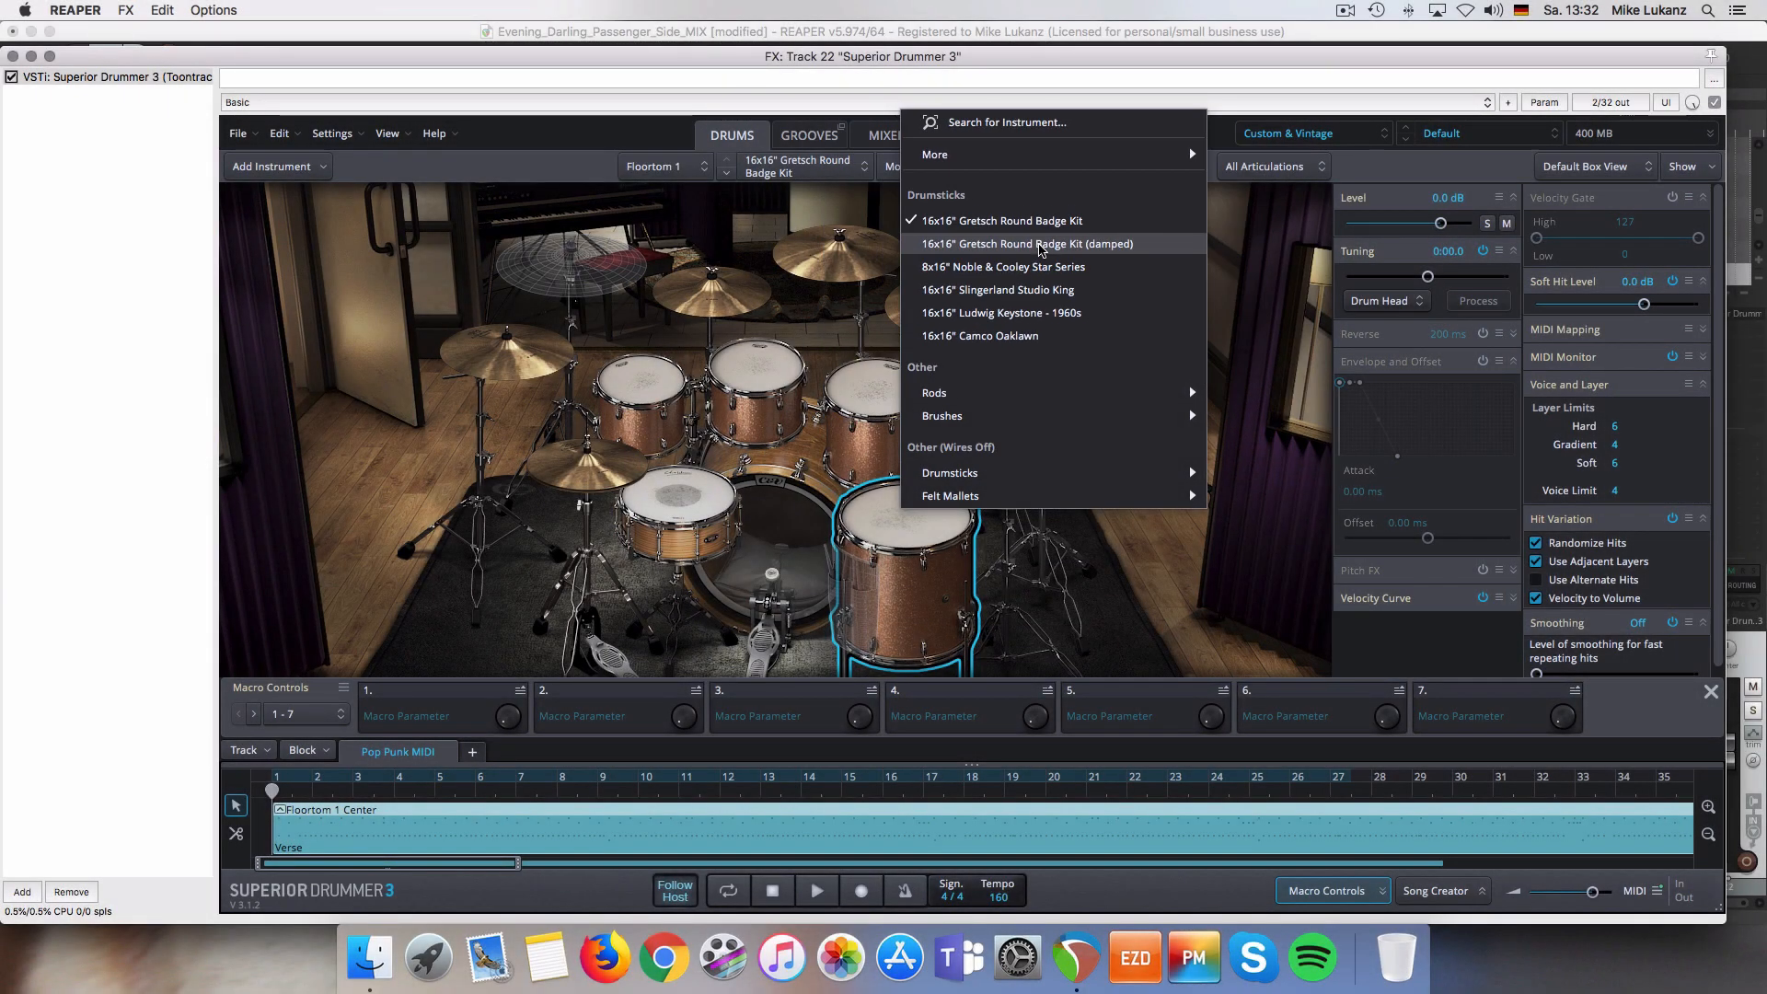
left_click(1028, 247)
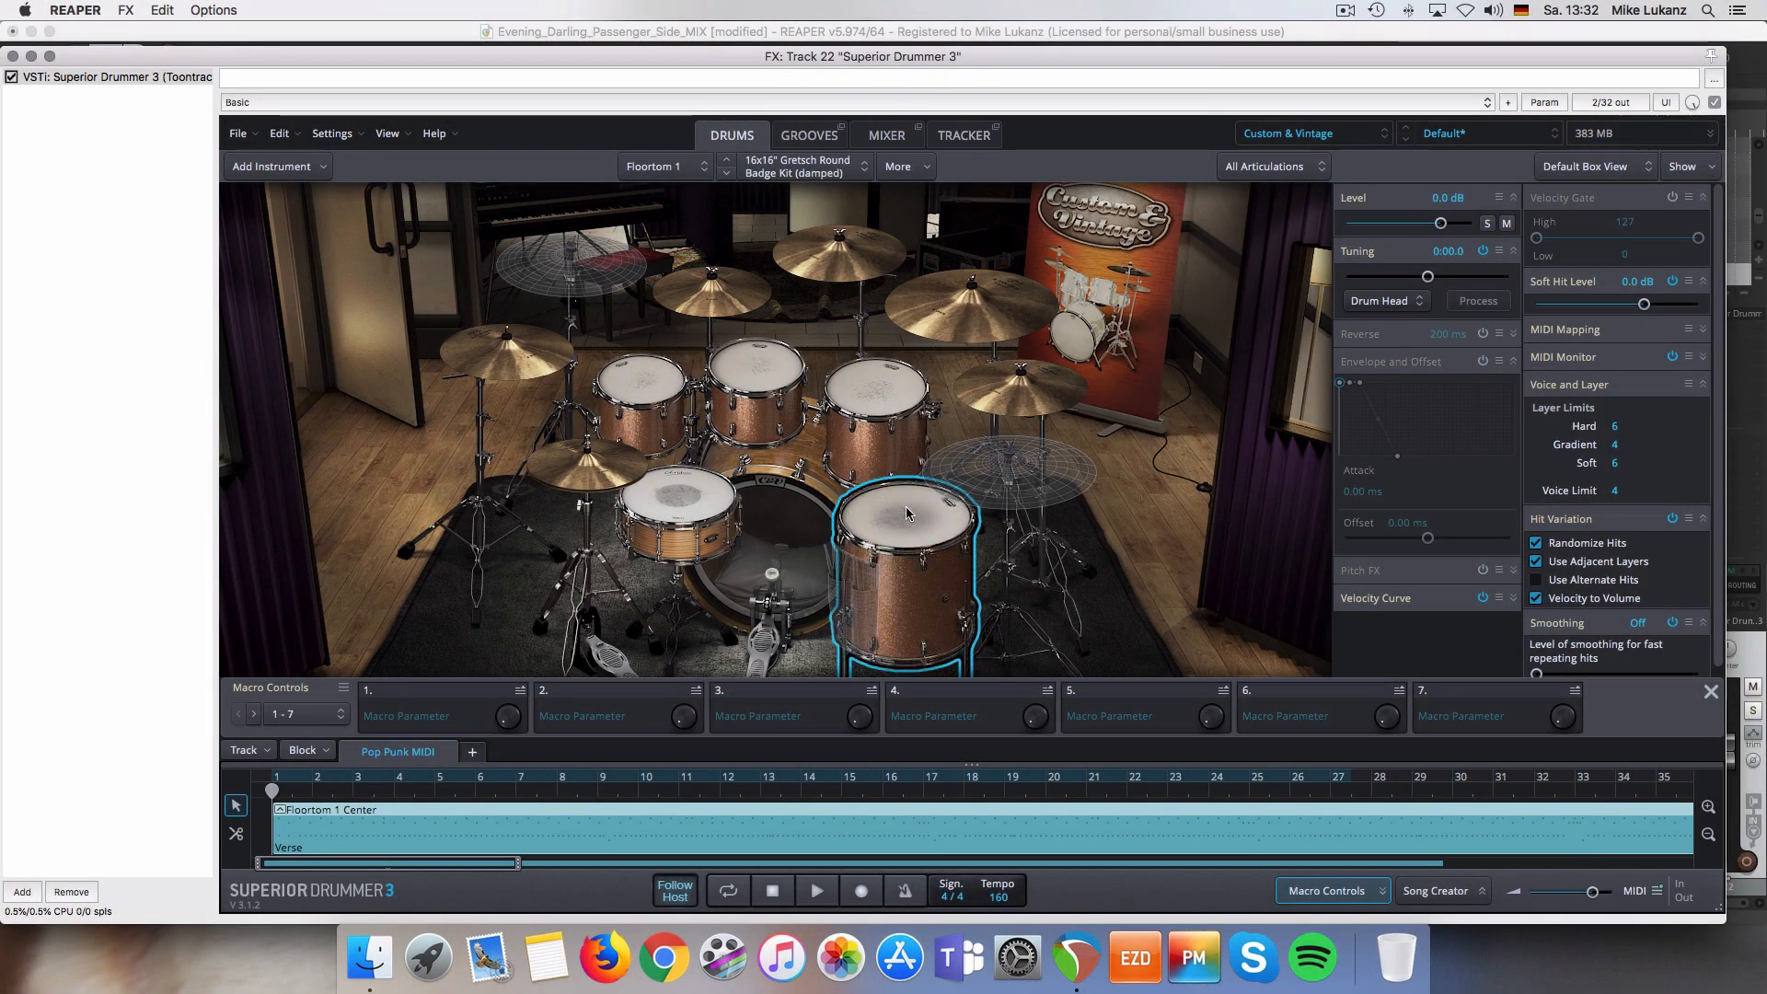
right_click(670, 388)
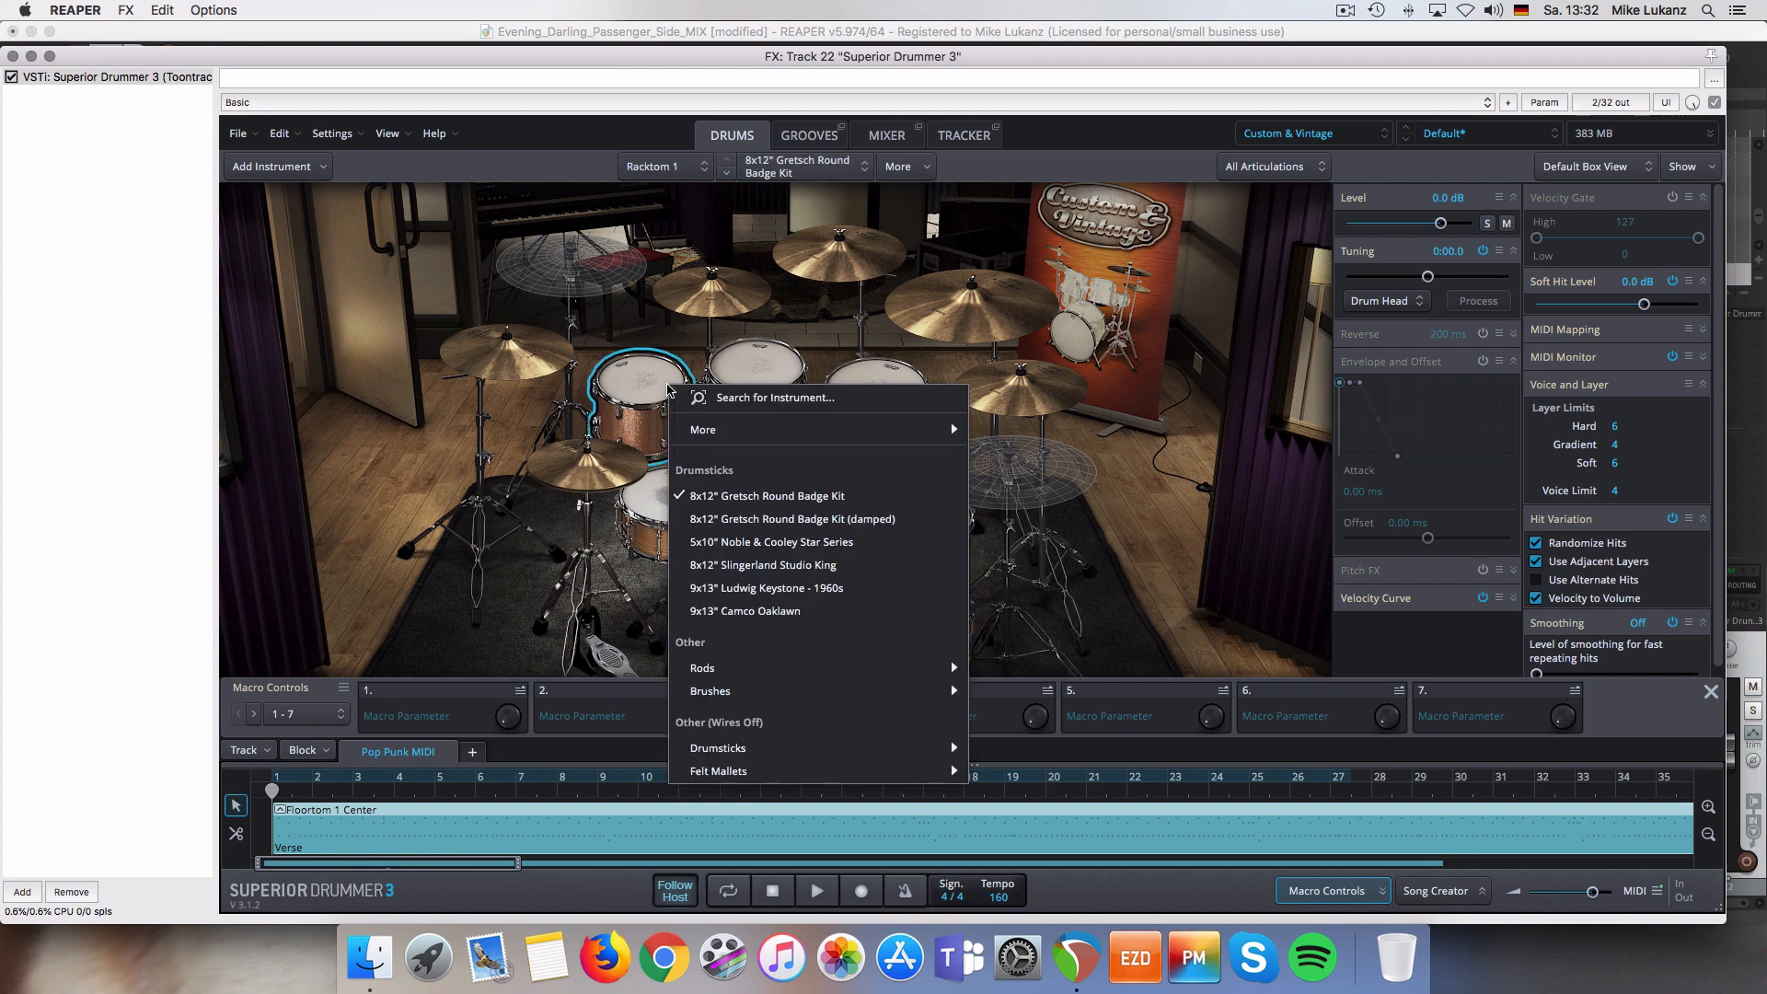
left_click(751, 379)
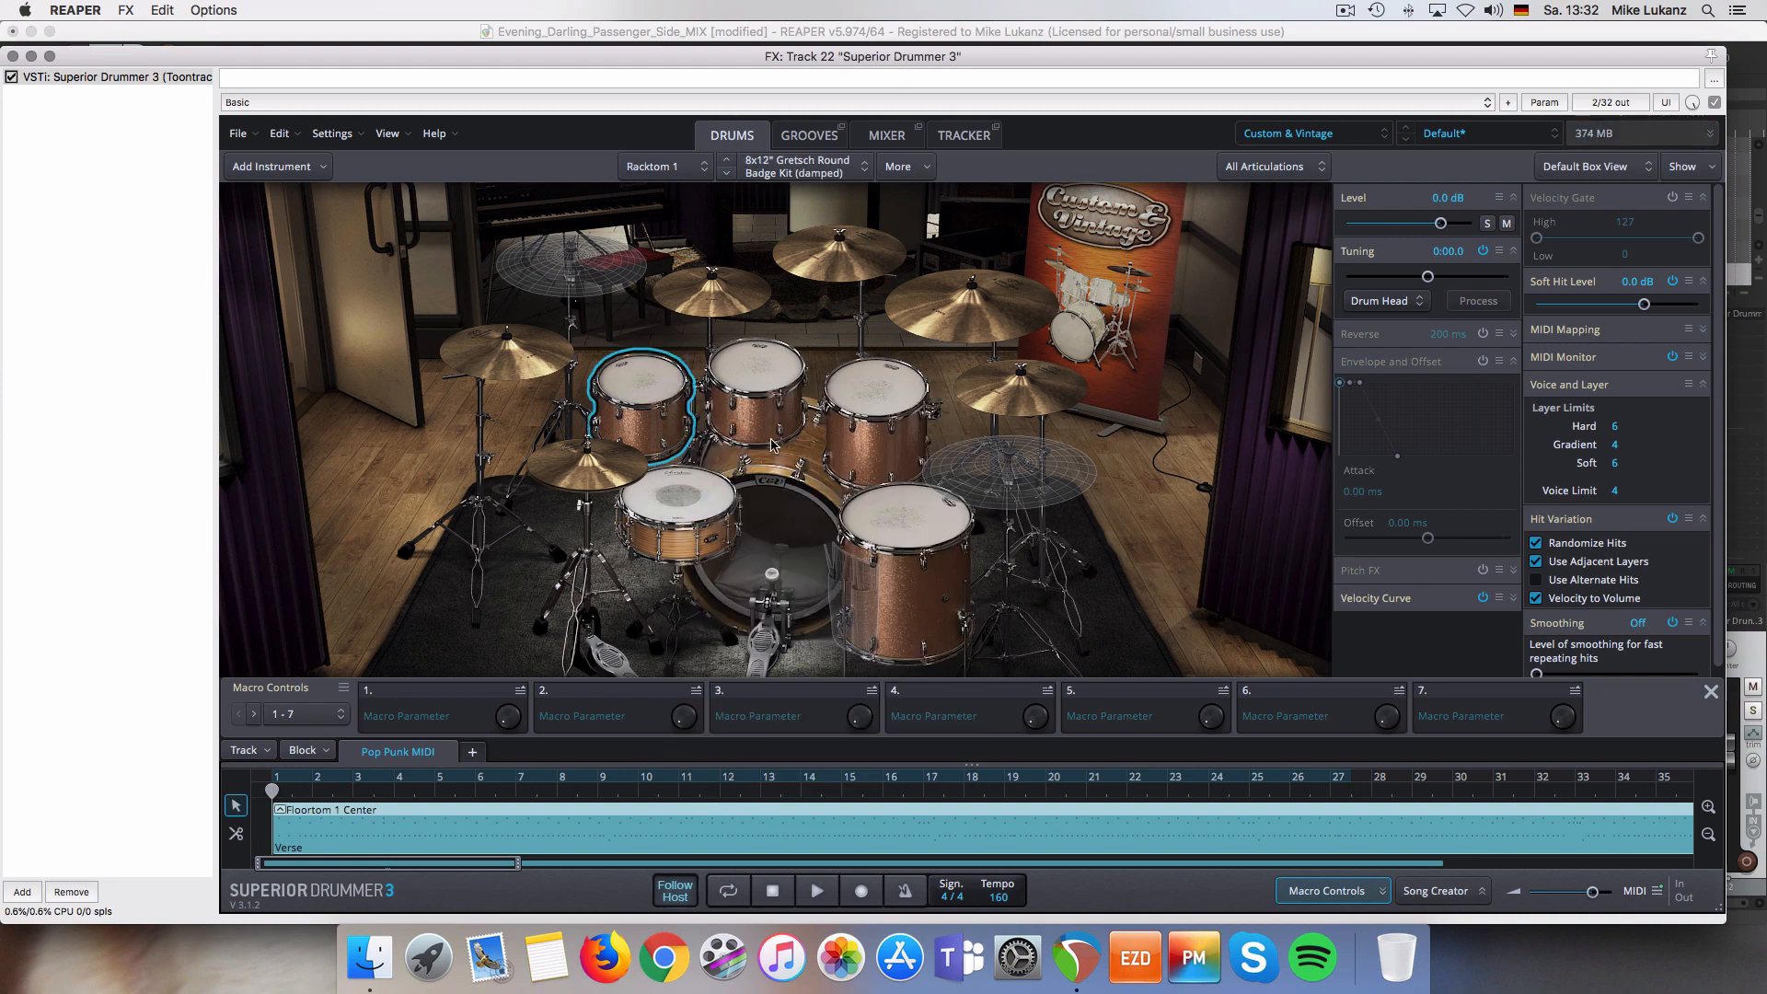
- Remove the Racktom 2 and Racktom 3 instruments from the kit
right_click(750, 379)
mouse_move(1041, 422)
left_click(1147, 656)
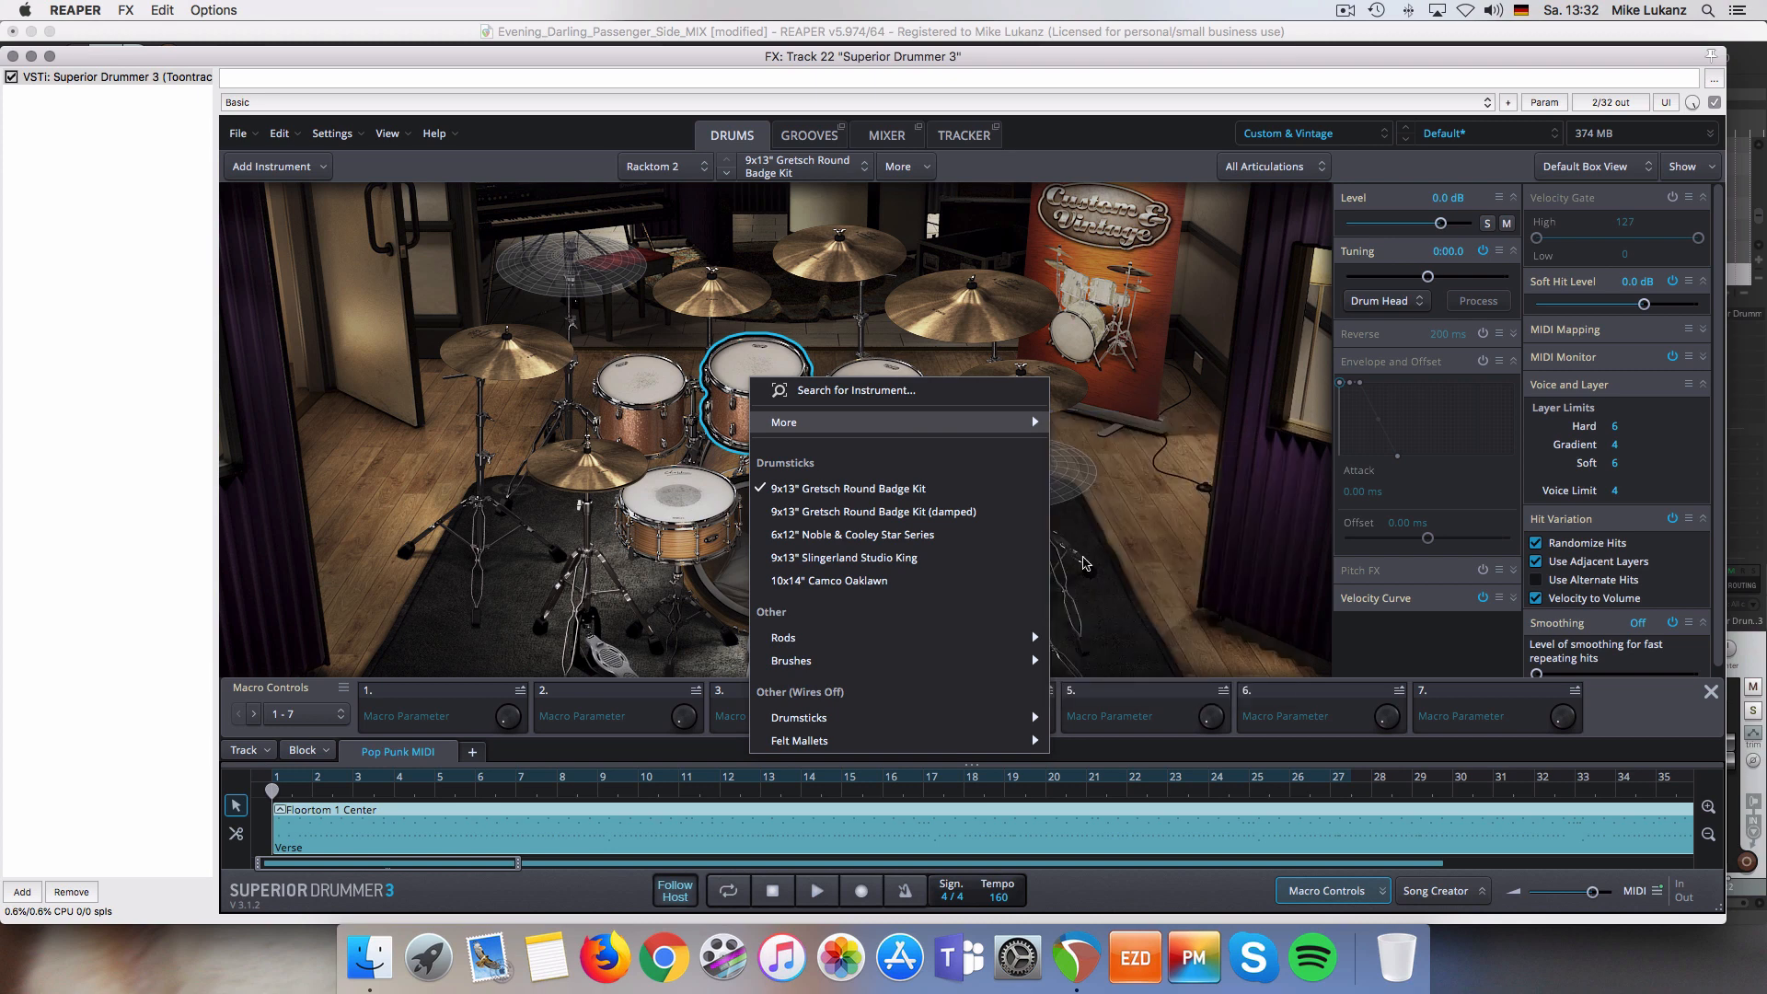
right_click(895, 394)
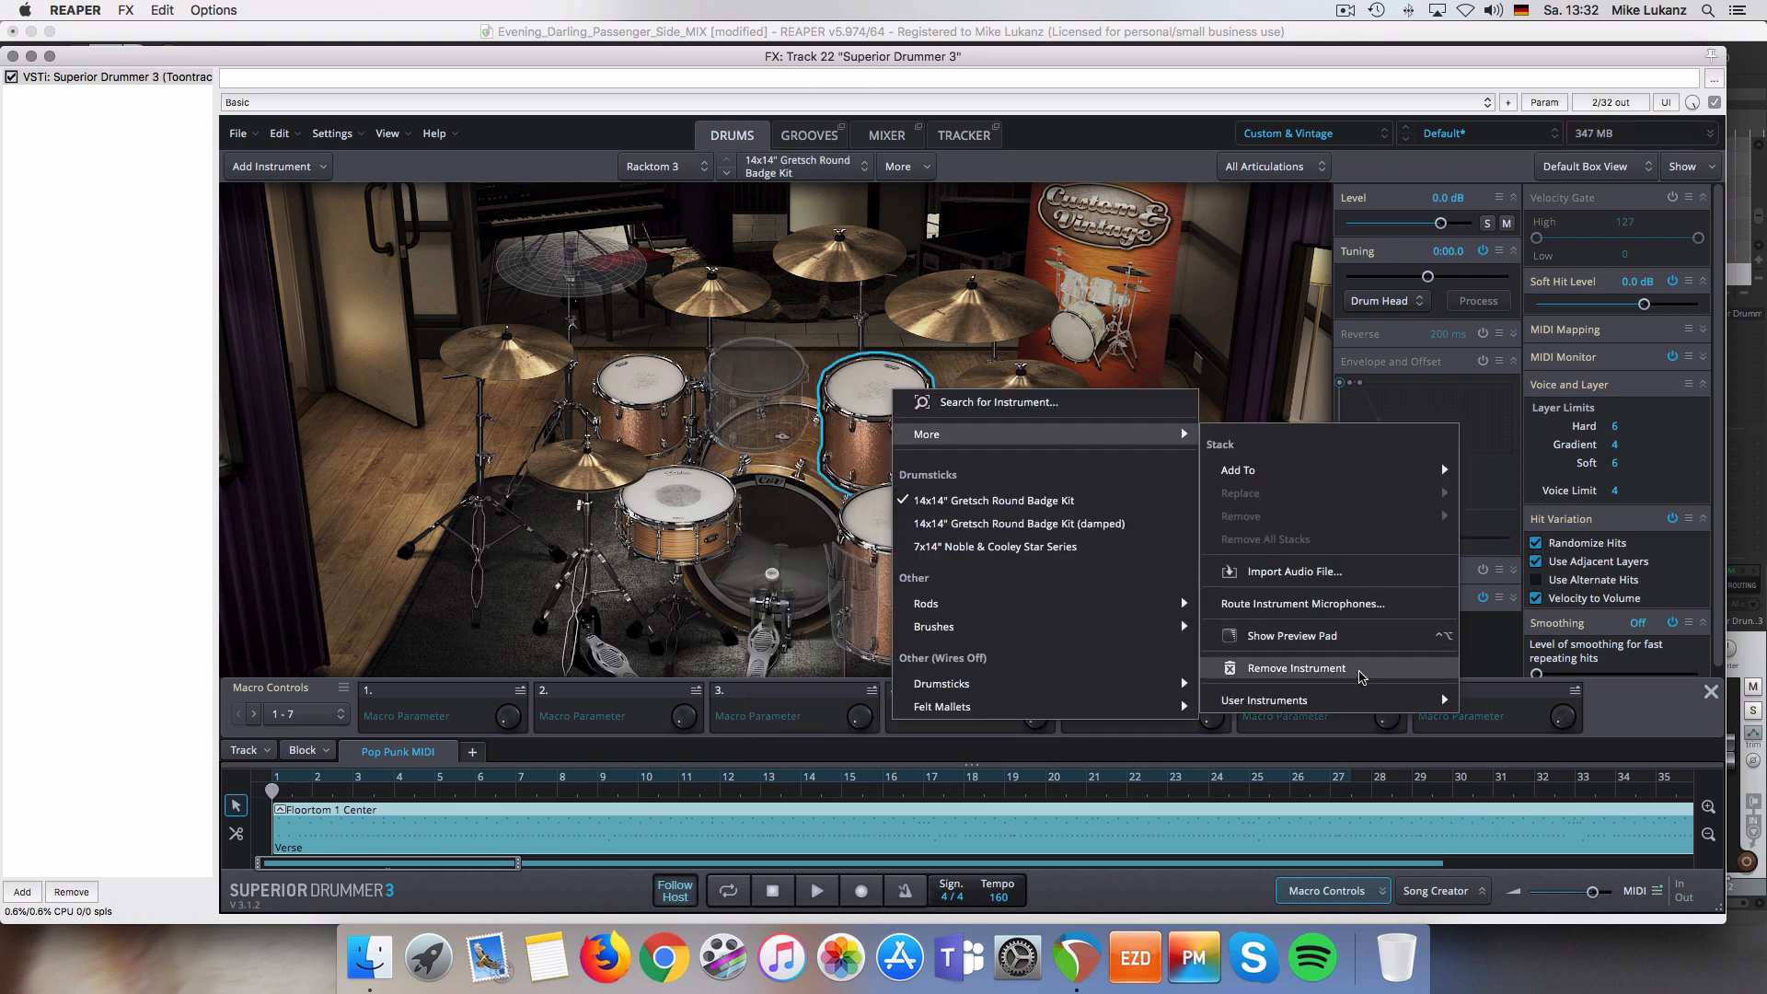
left_click(1361, 672)
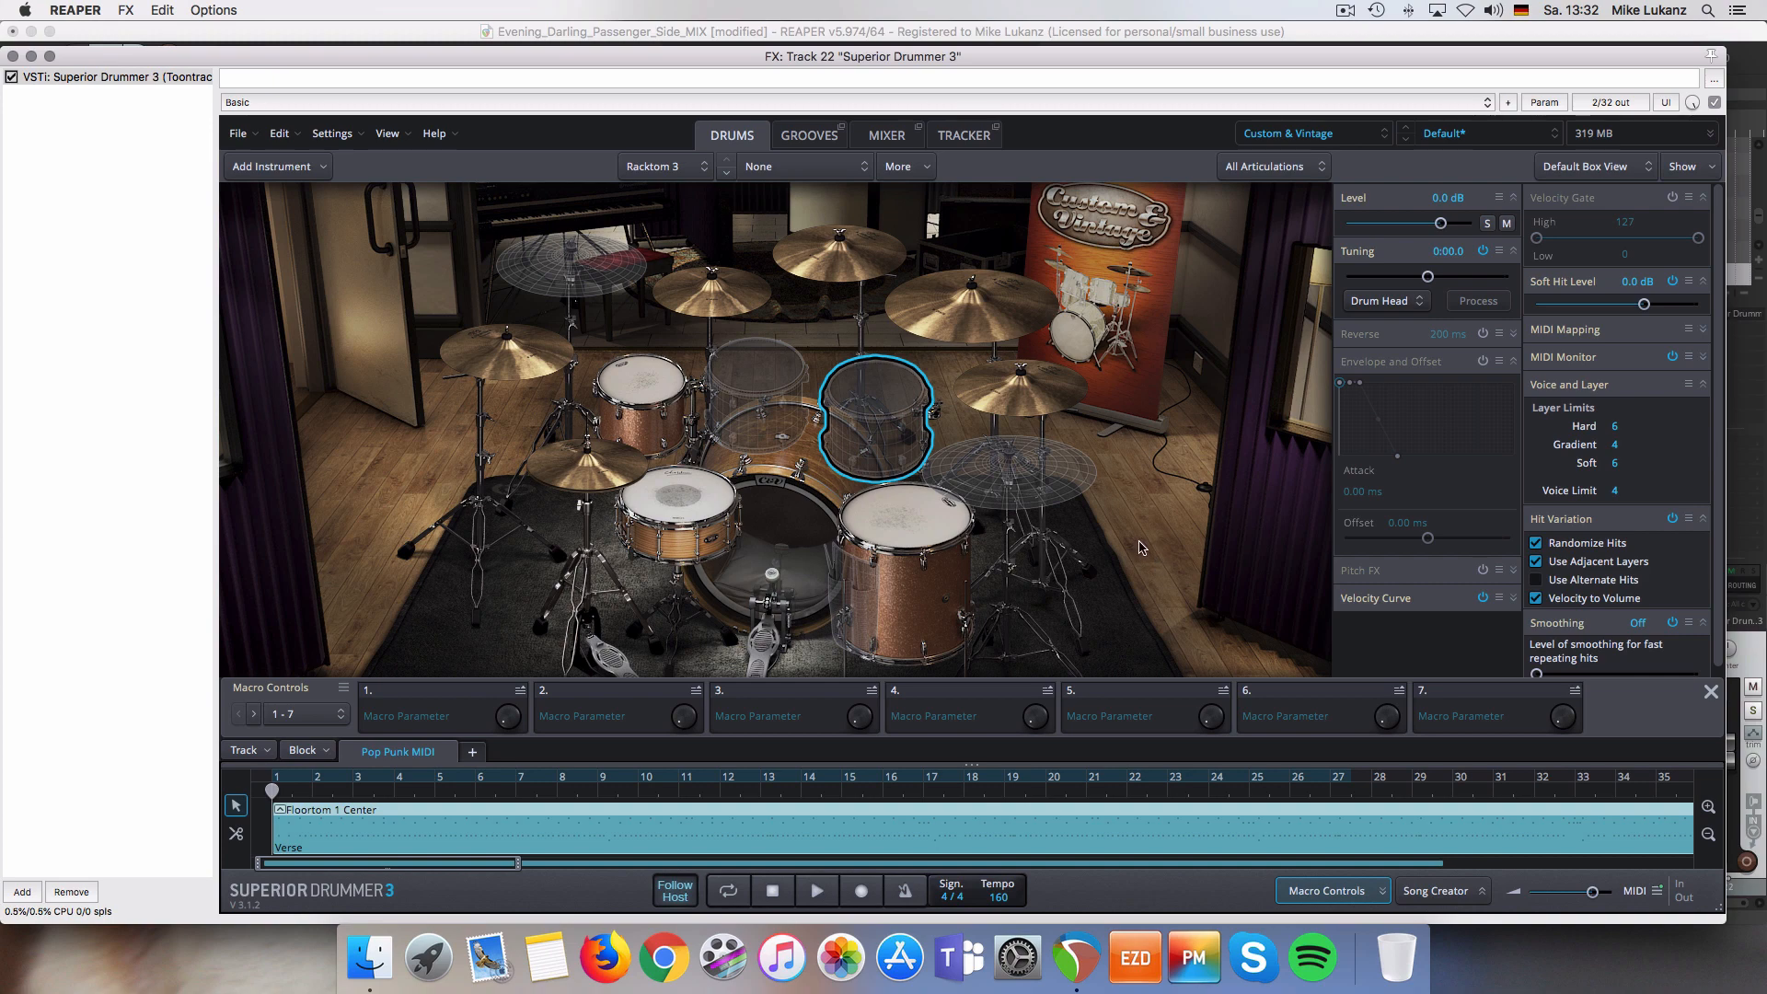
- Replace the kick drum with the 14x22" Gretsch Round Badge Kit - 1960s
left_click(779, 510)
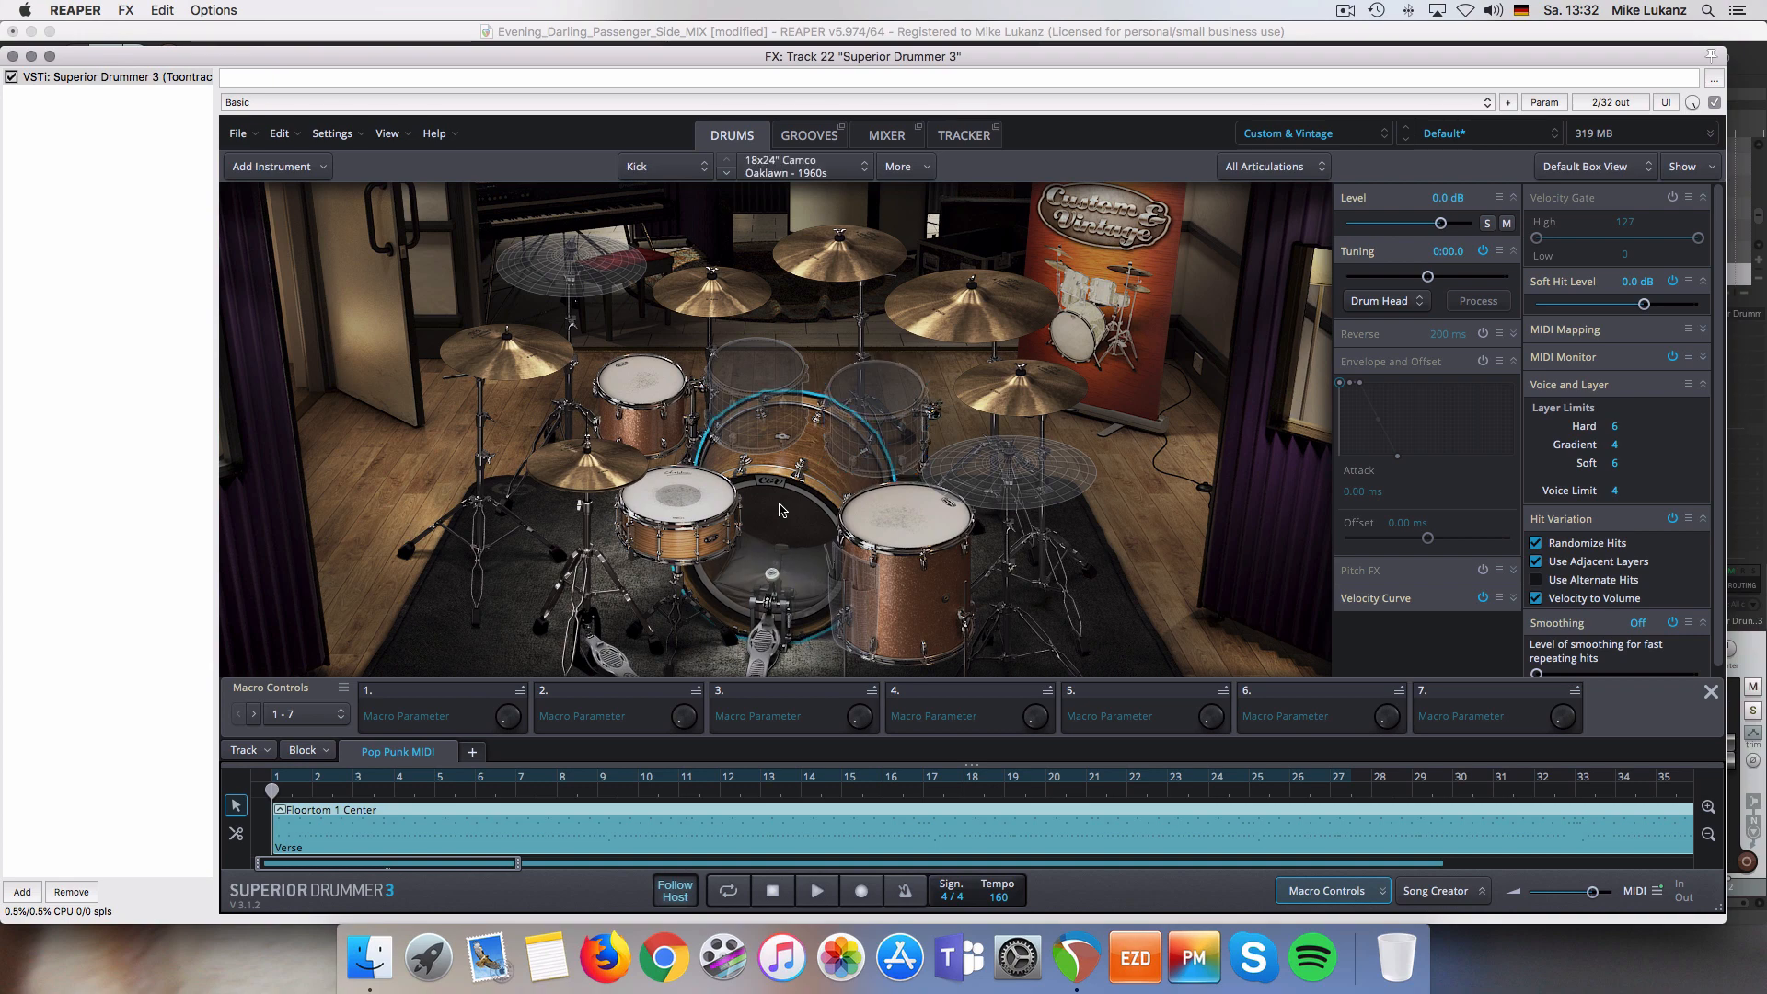
right_click(779, 509)
left_click(842, 660)
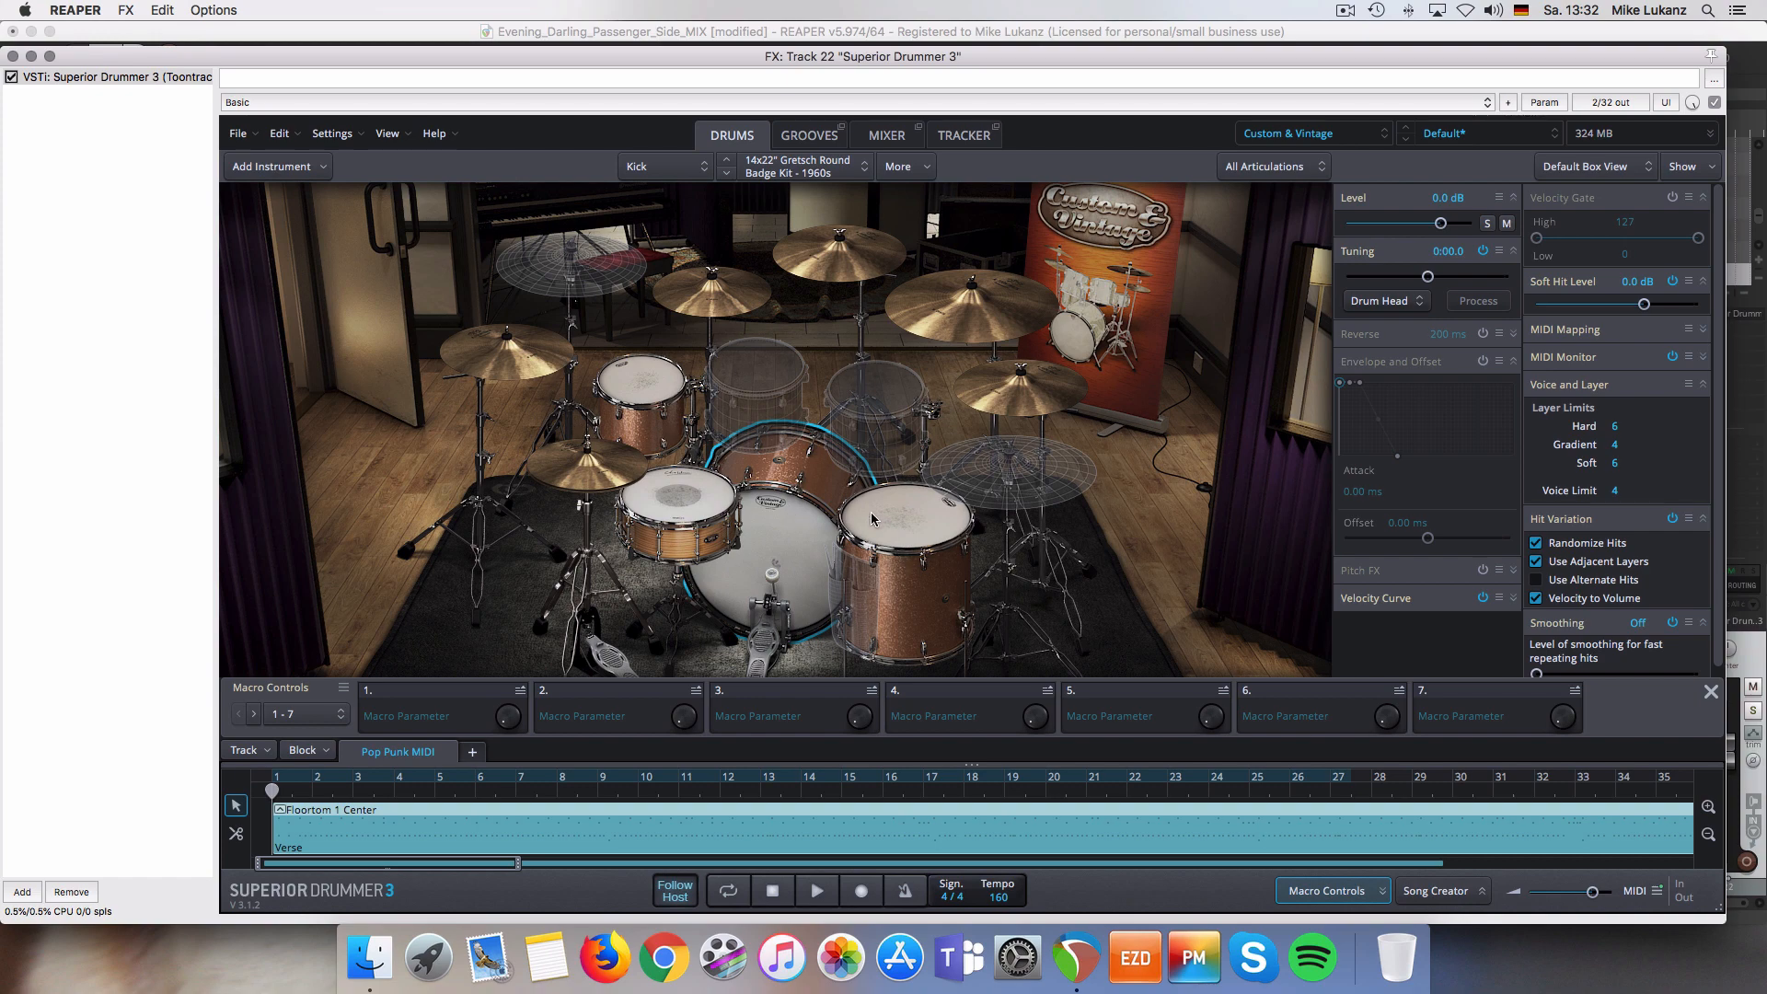
- Replace the snare drum with the 5x14" Ludwig Black Beauty - 1920s and audition it
left_click(695, 508)
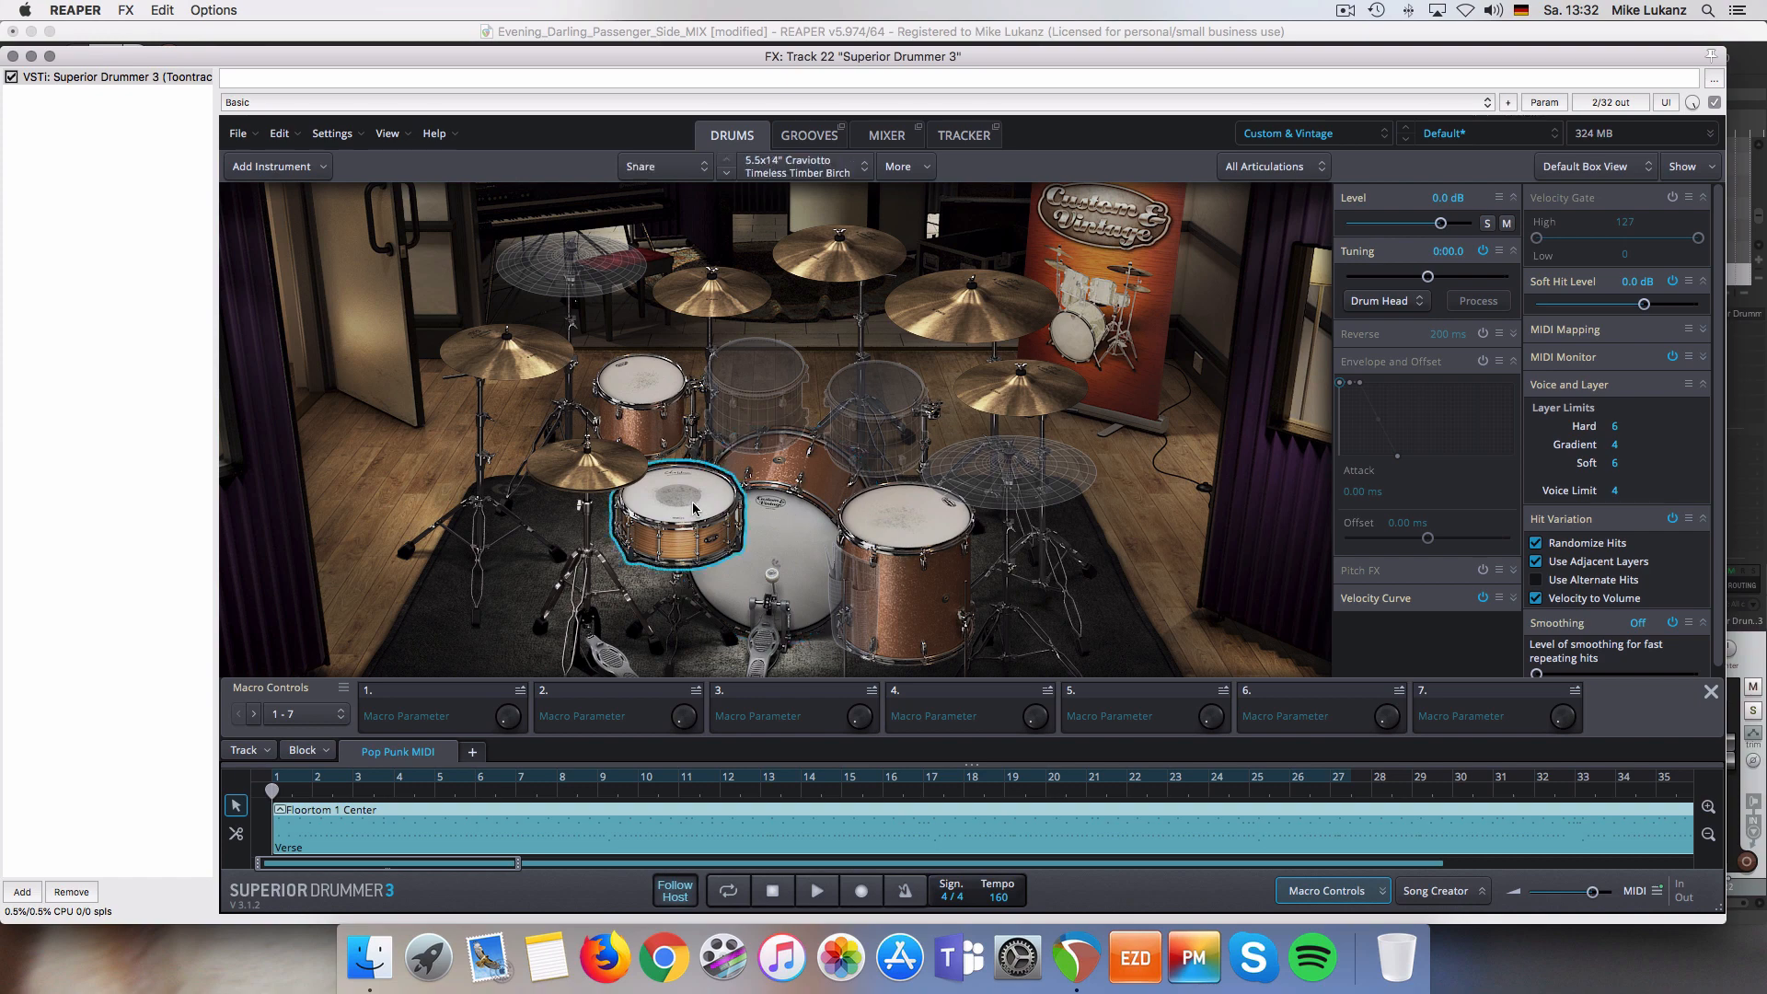
left_click(695, 508)
right_click(695, 508)
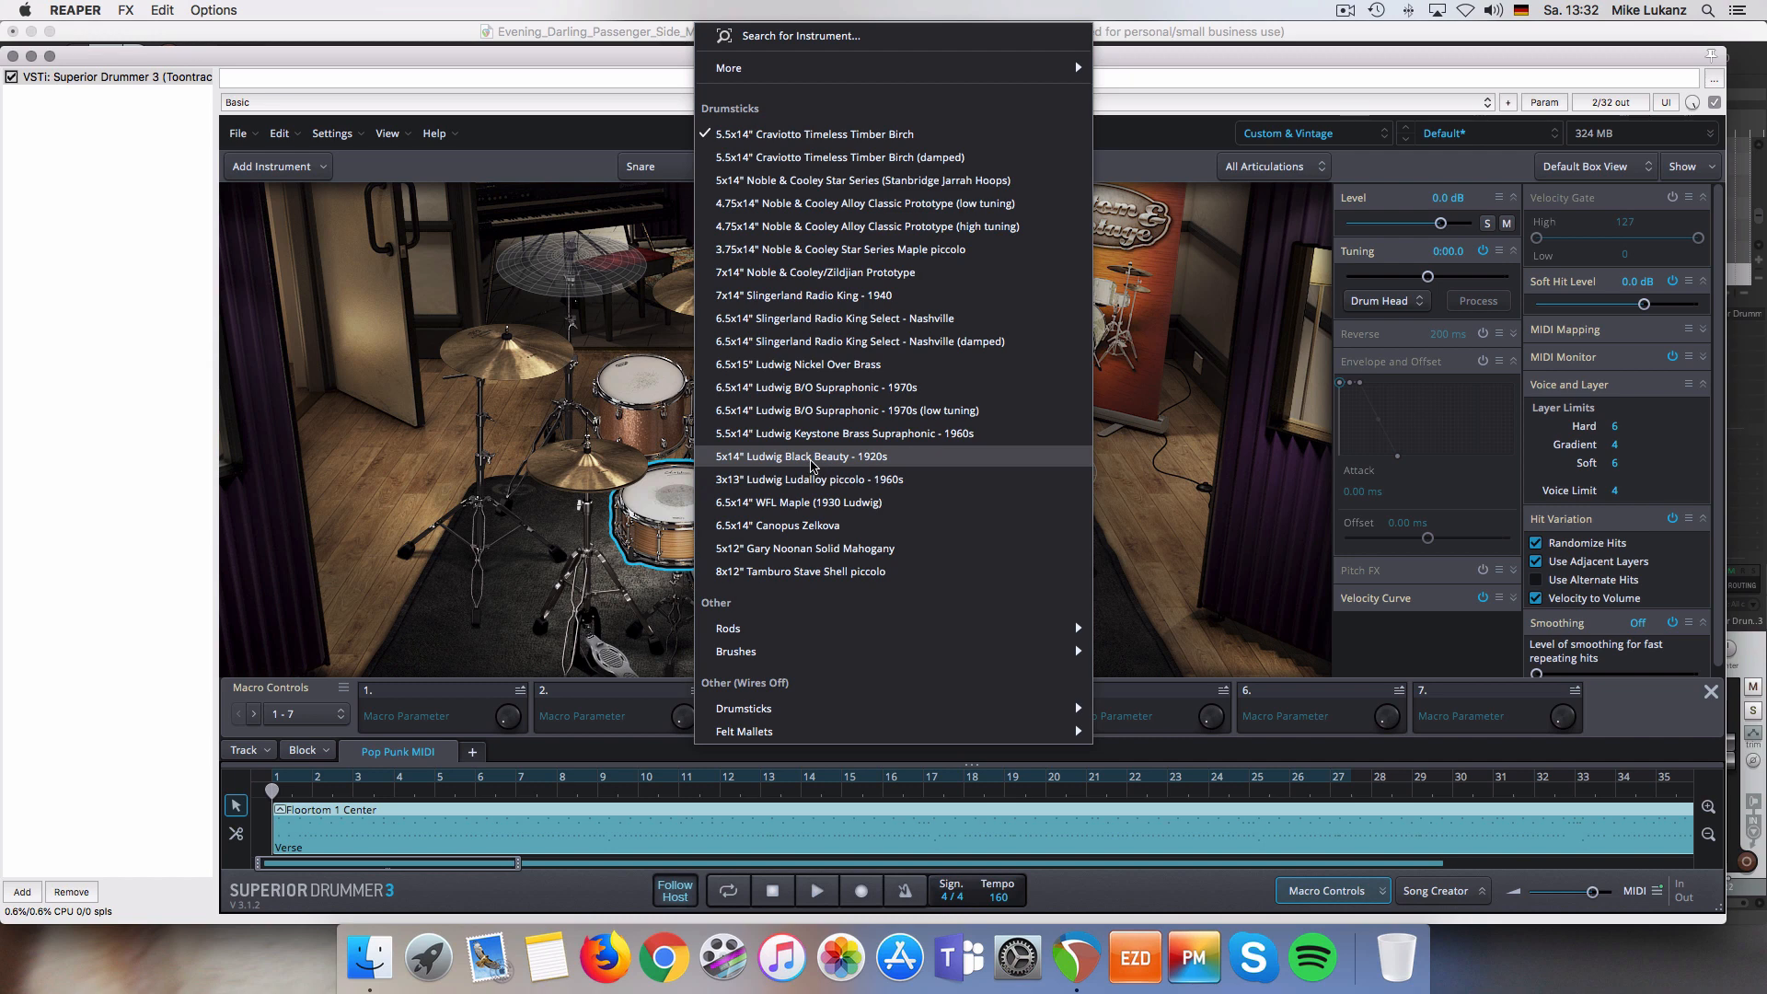
left_click(809, 460)
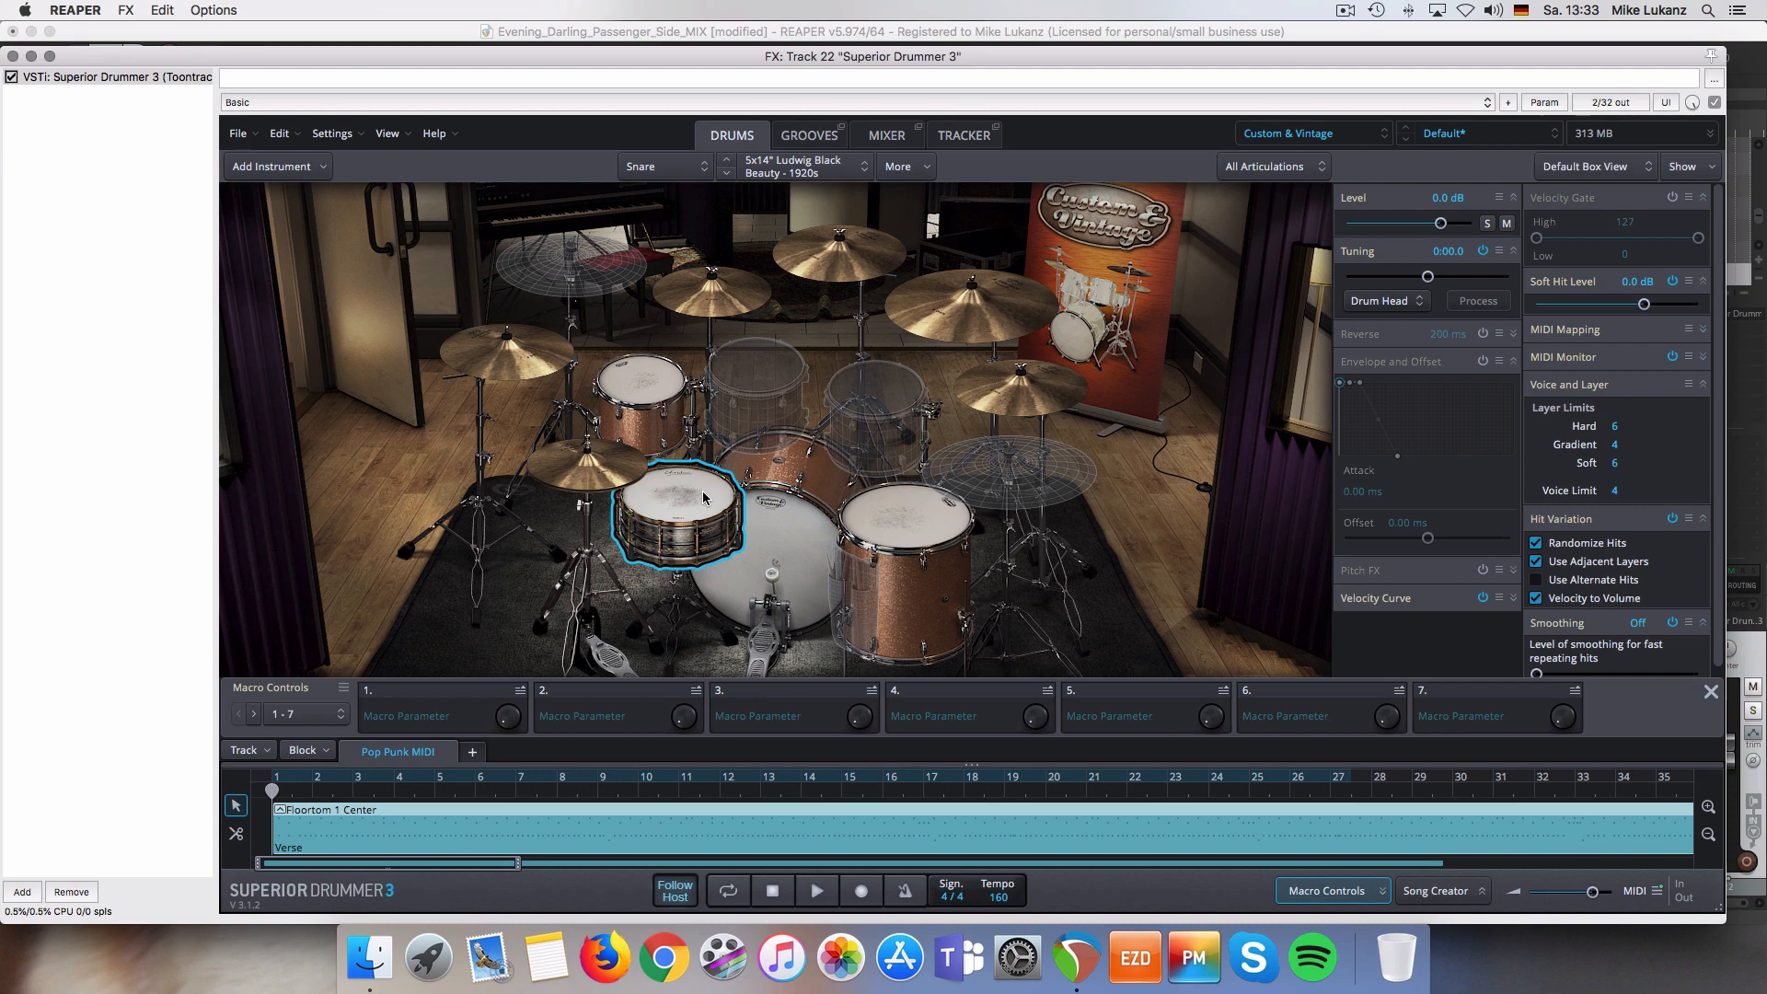
left_click(698, 494)
left_click(698, 493)
- Close the plugin window, play the song from the start, and reset the peak indicators of the Superior Drummer 3 and master tracks
left_click_drag(272, 65, 276, 72)
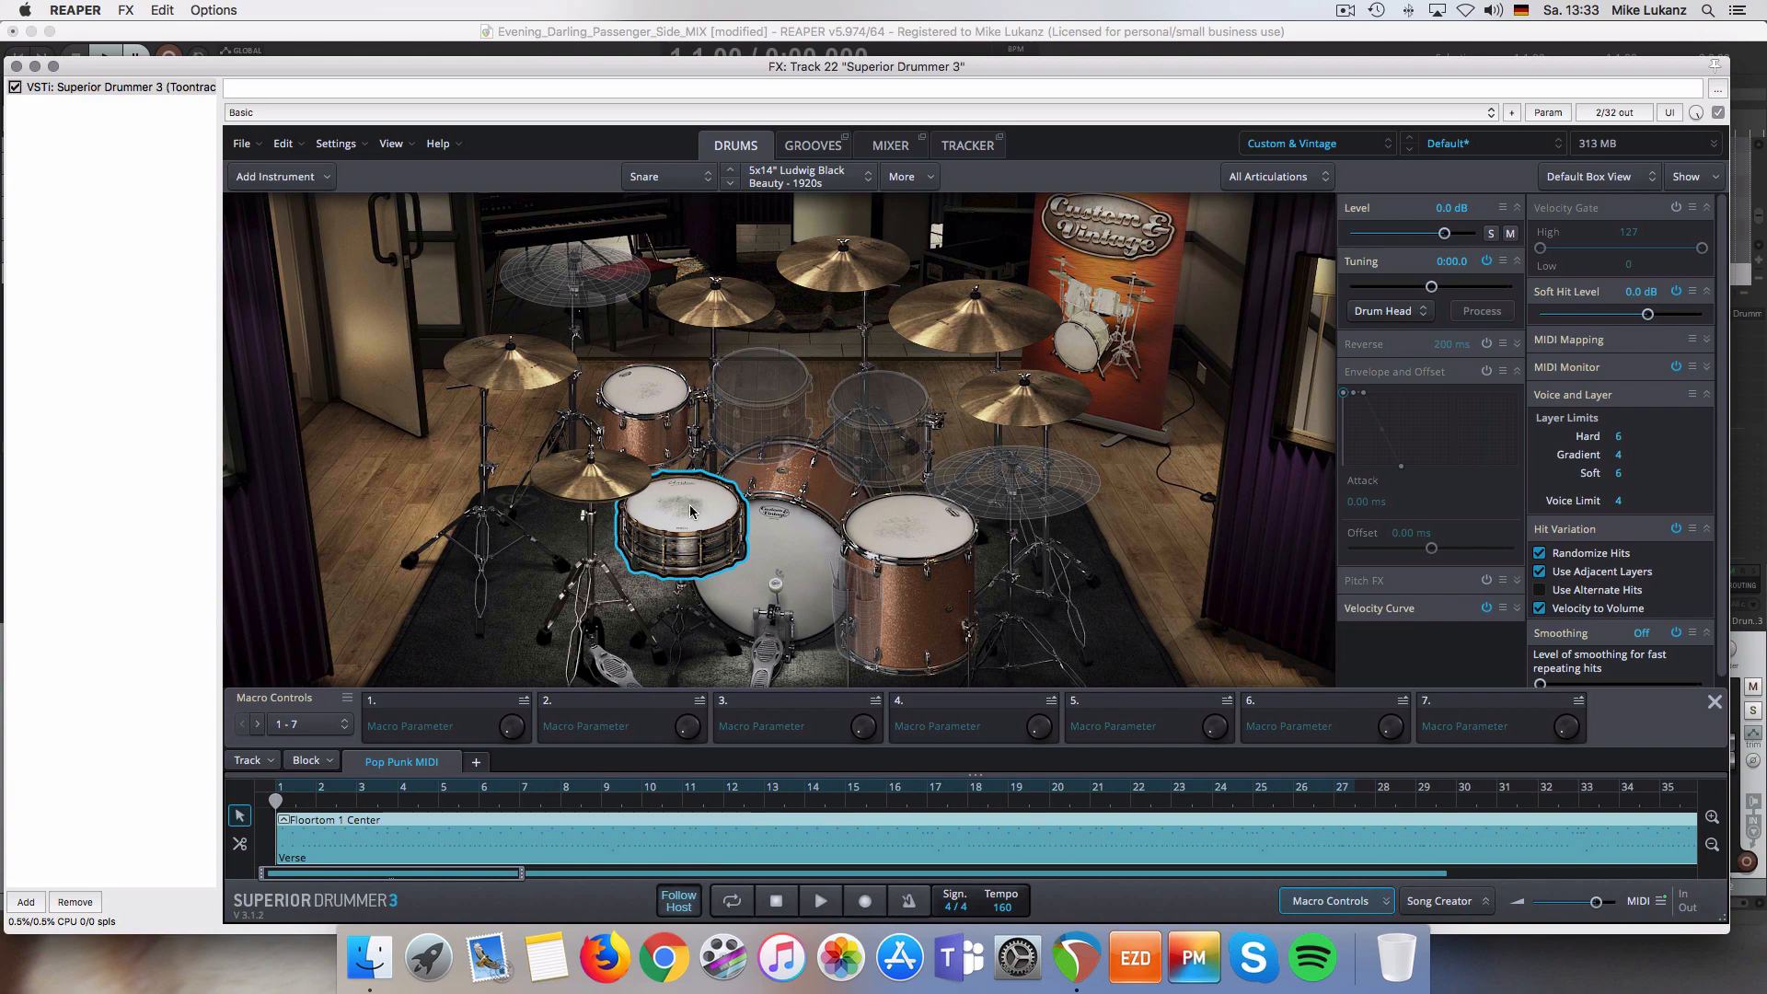
left_click(17, 66)
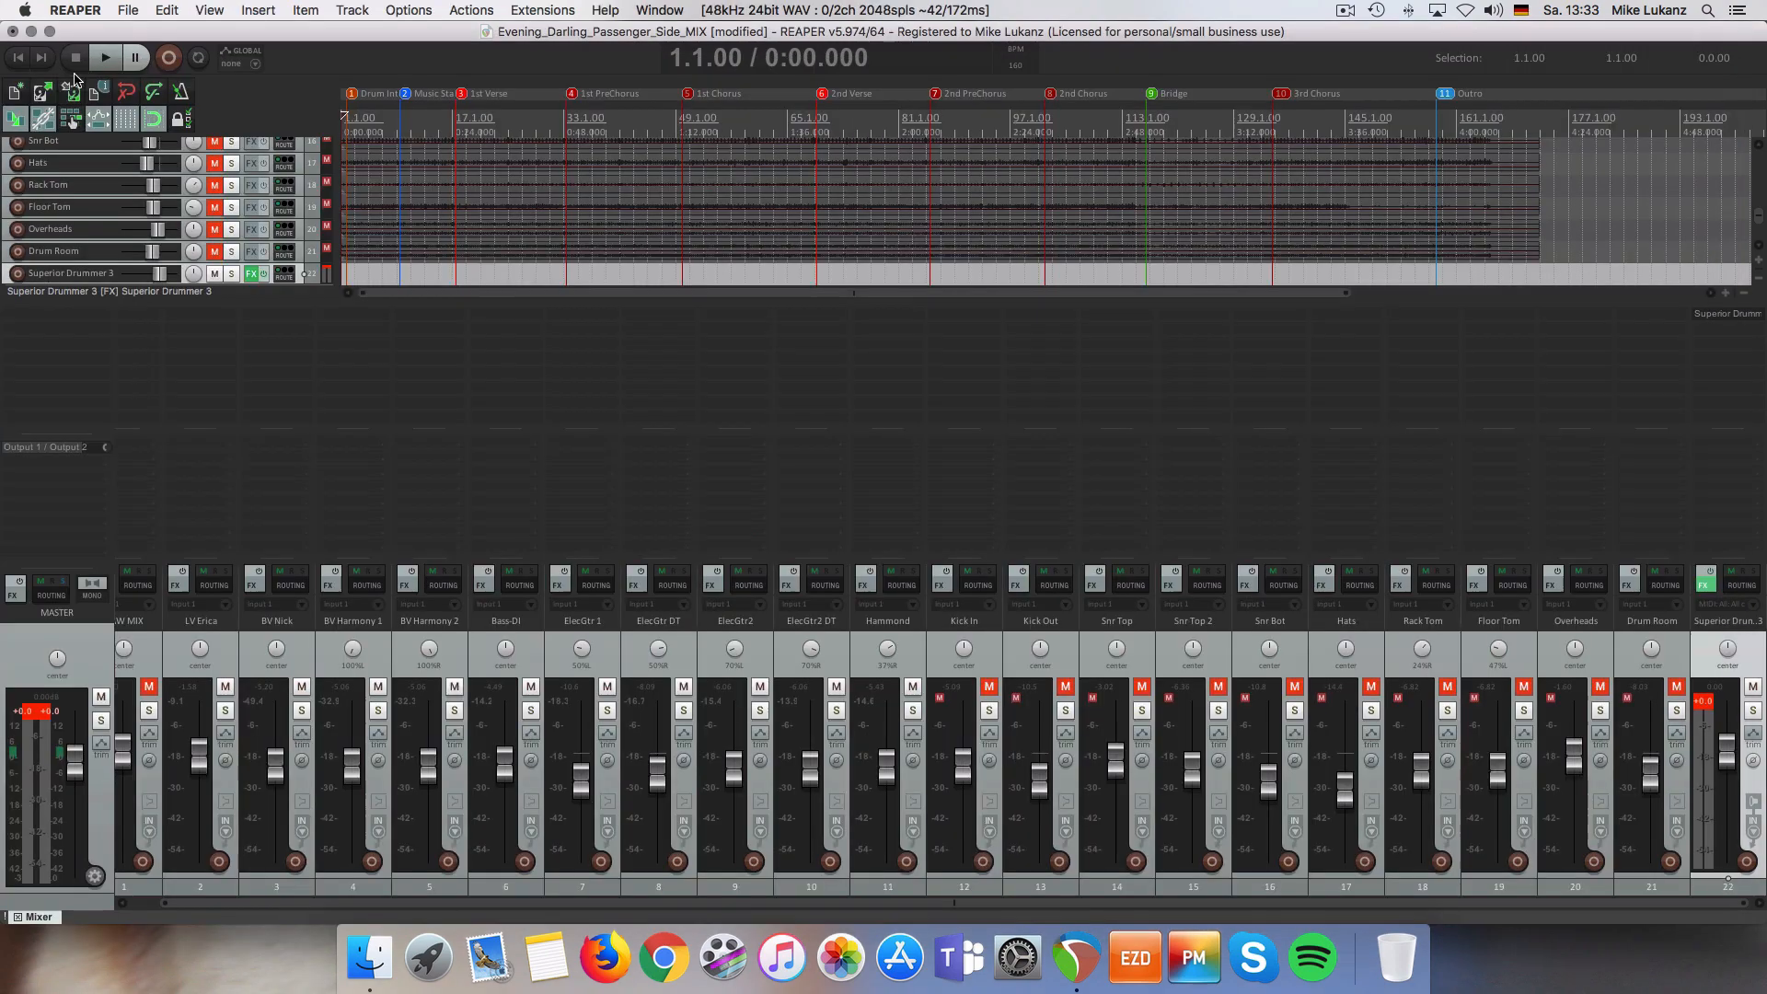
key("space")
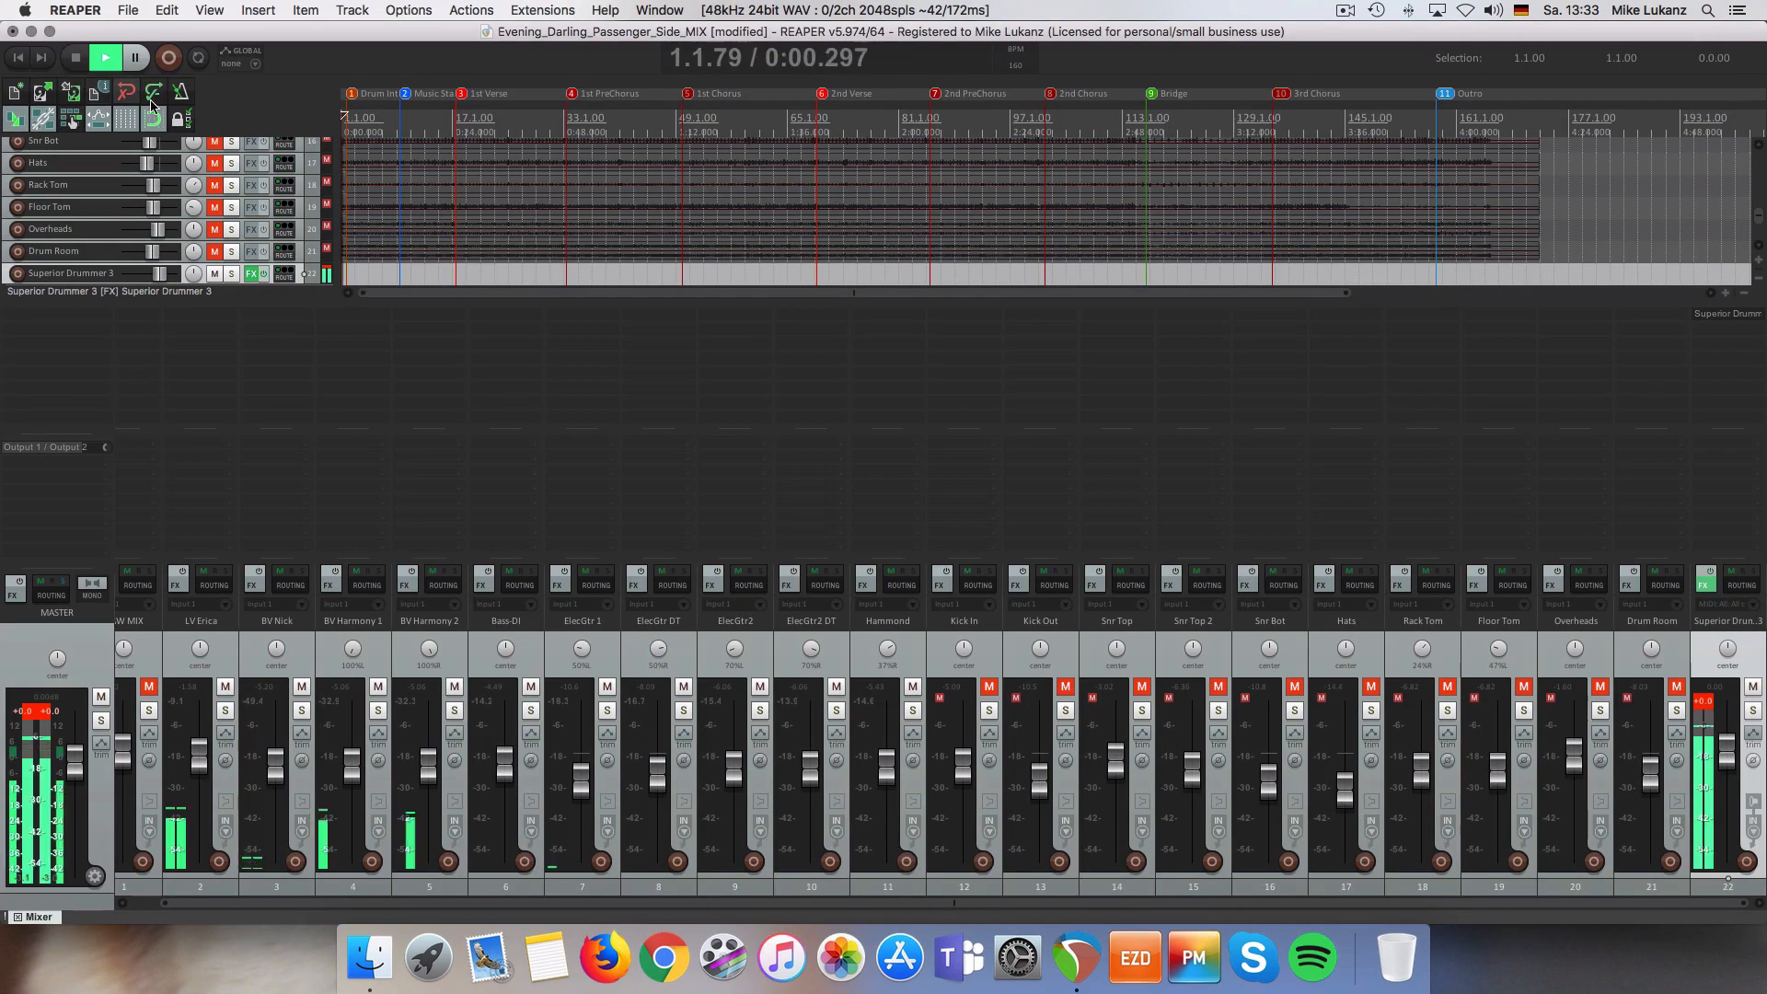
left_click(1702, 701)
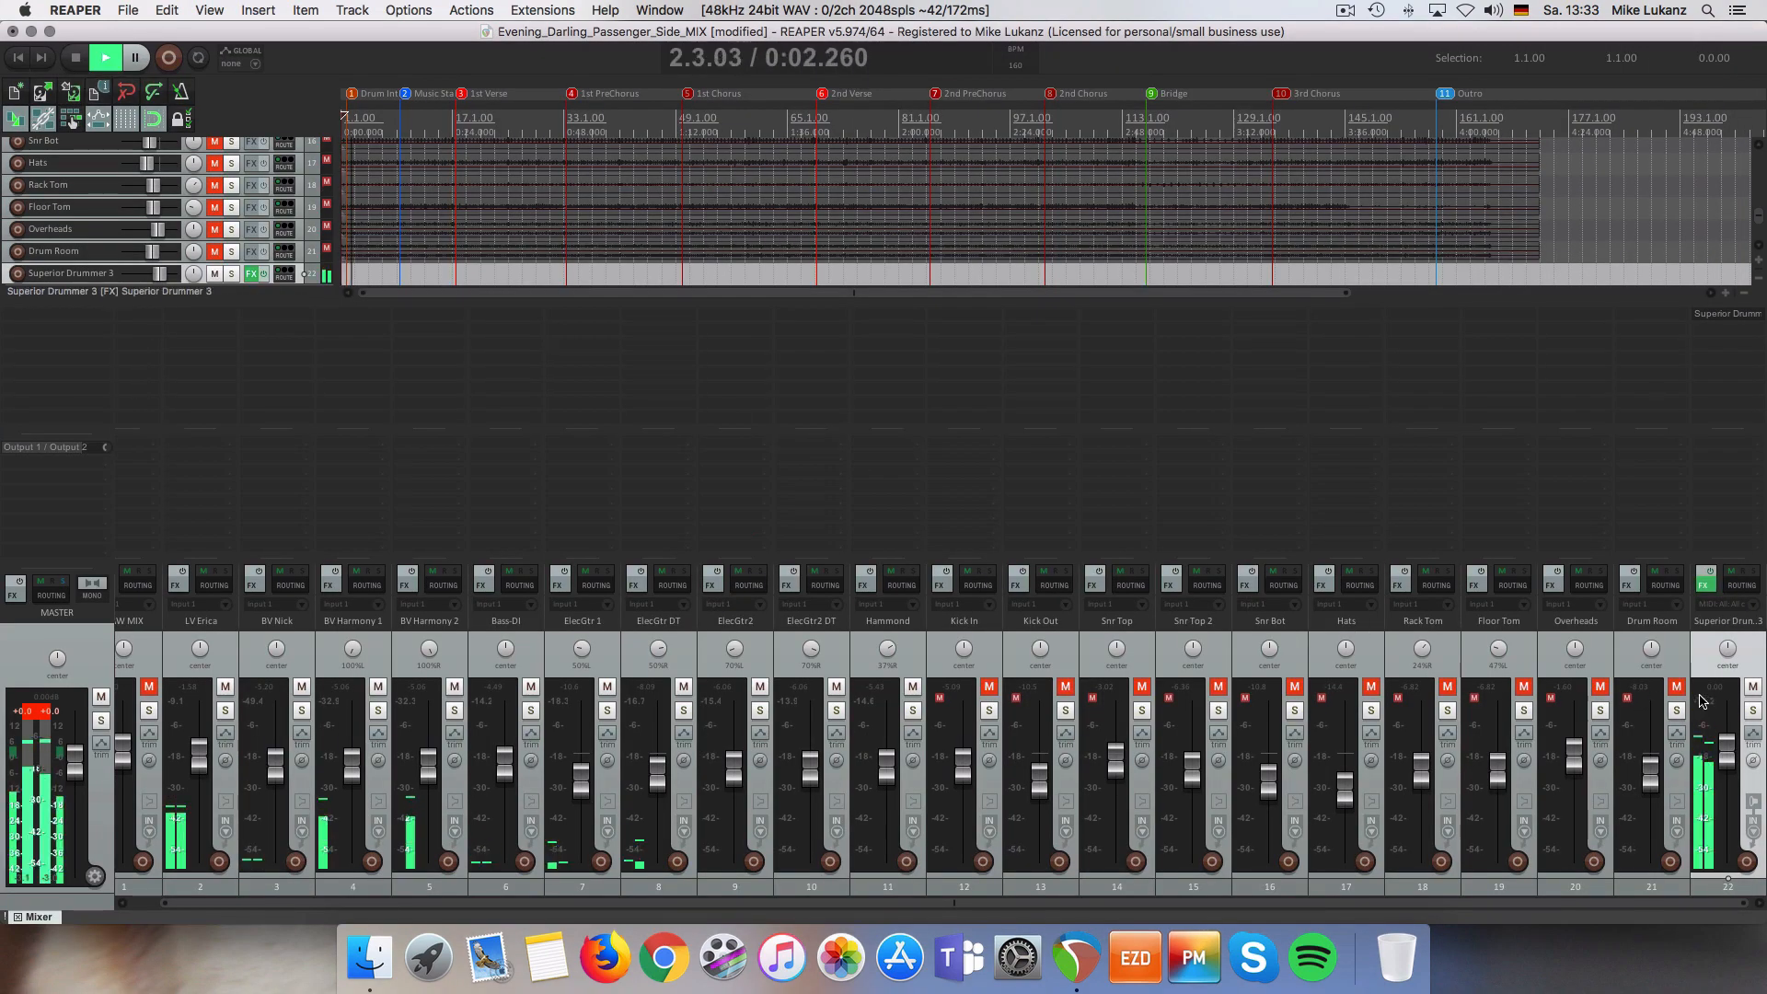
left_click(39, 712)
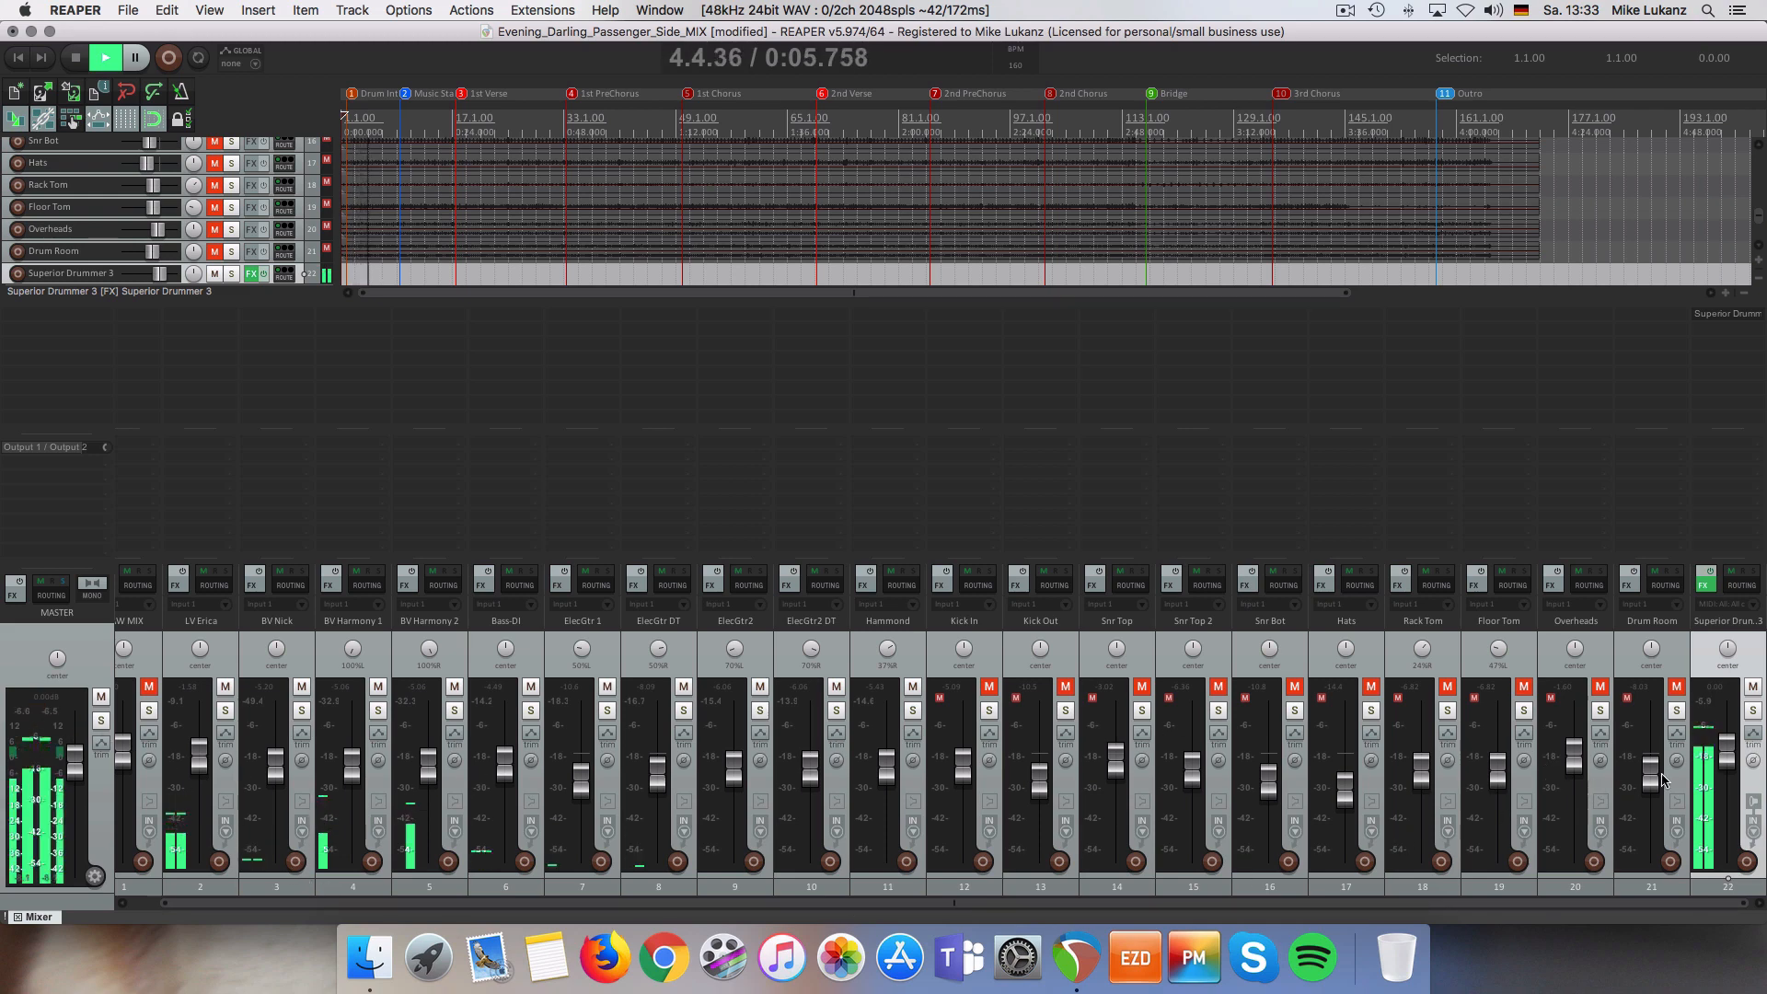
- In Superior Drummer's mixer, lower the Kick In level to -4.3 dB and the Kick Out level to -16.3 dB
mouse_move(1720, 762)
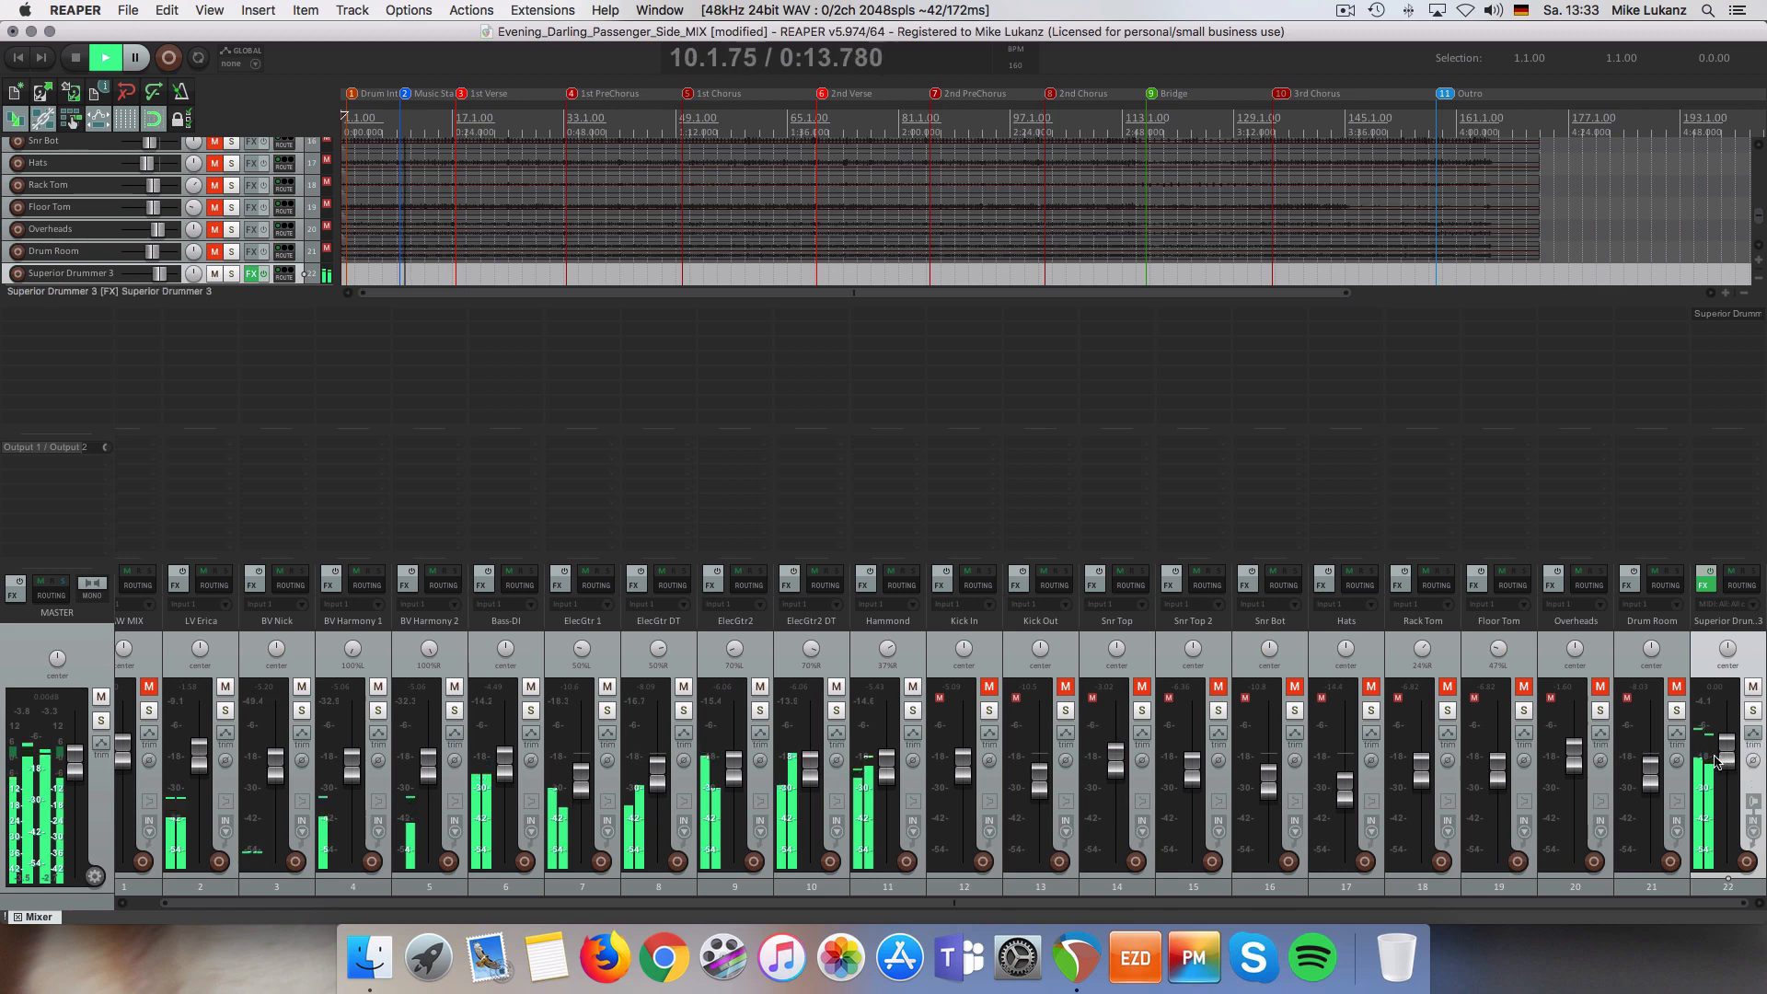
left_click(1703, 585)
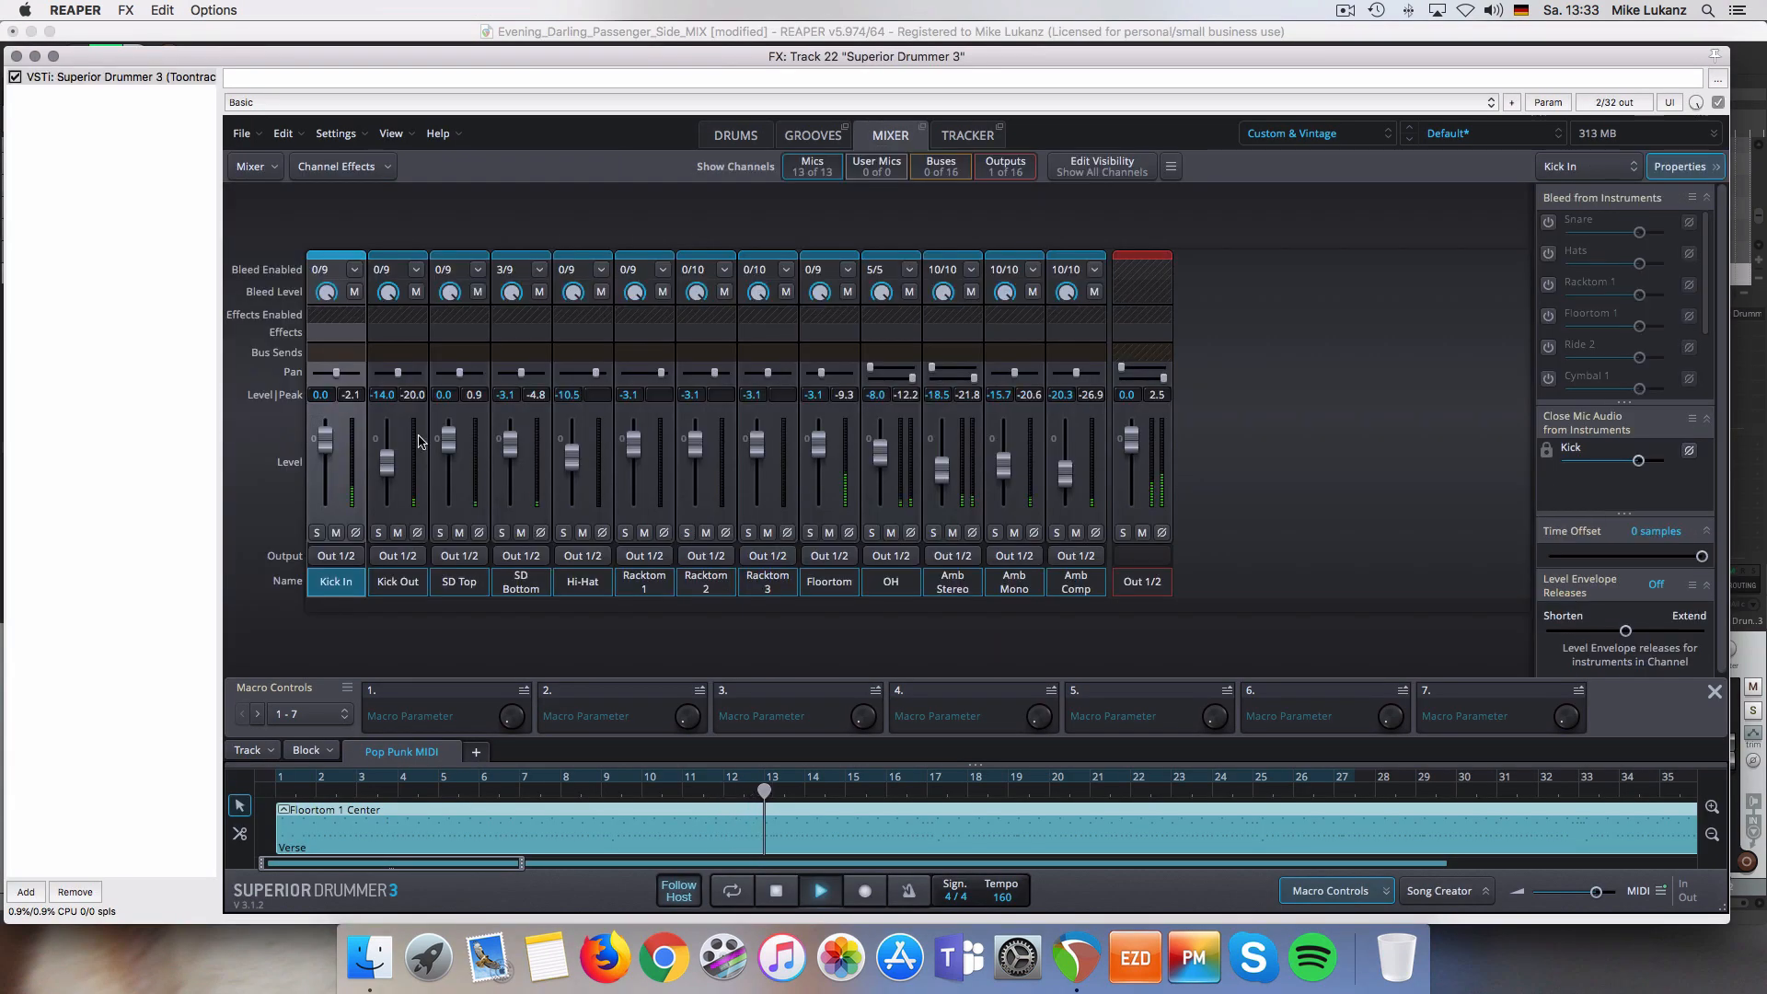
left_click(890, 134)
left_click(384, 587, "shift")
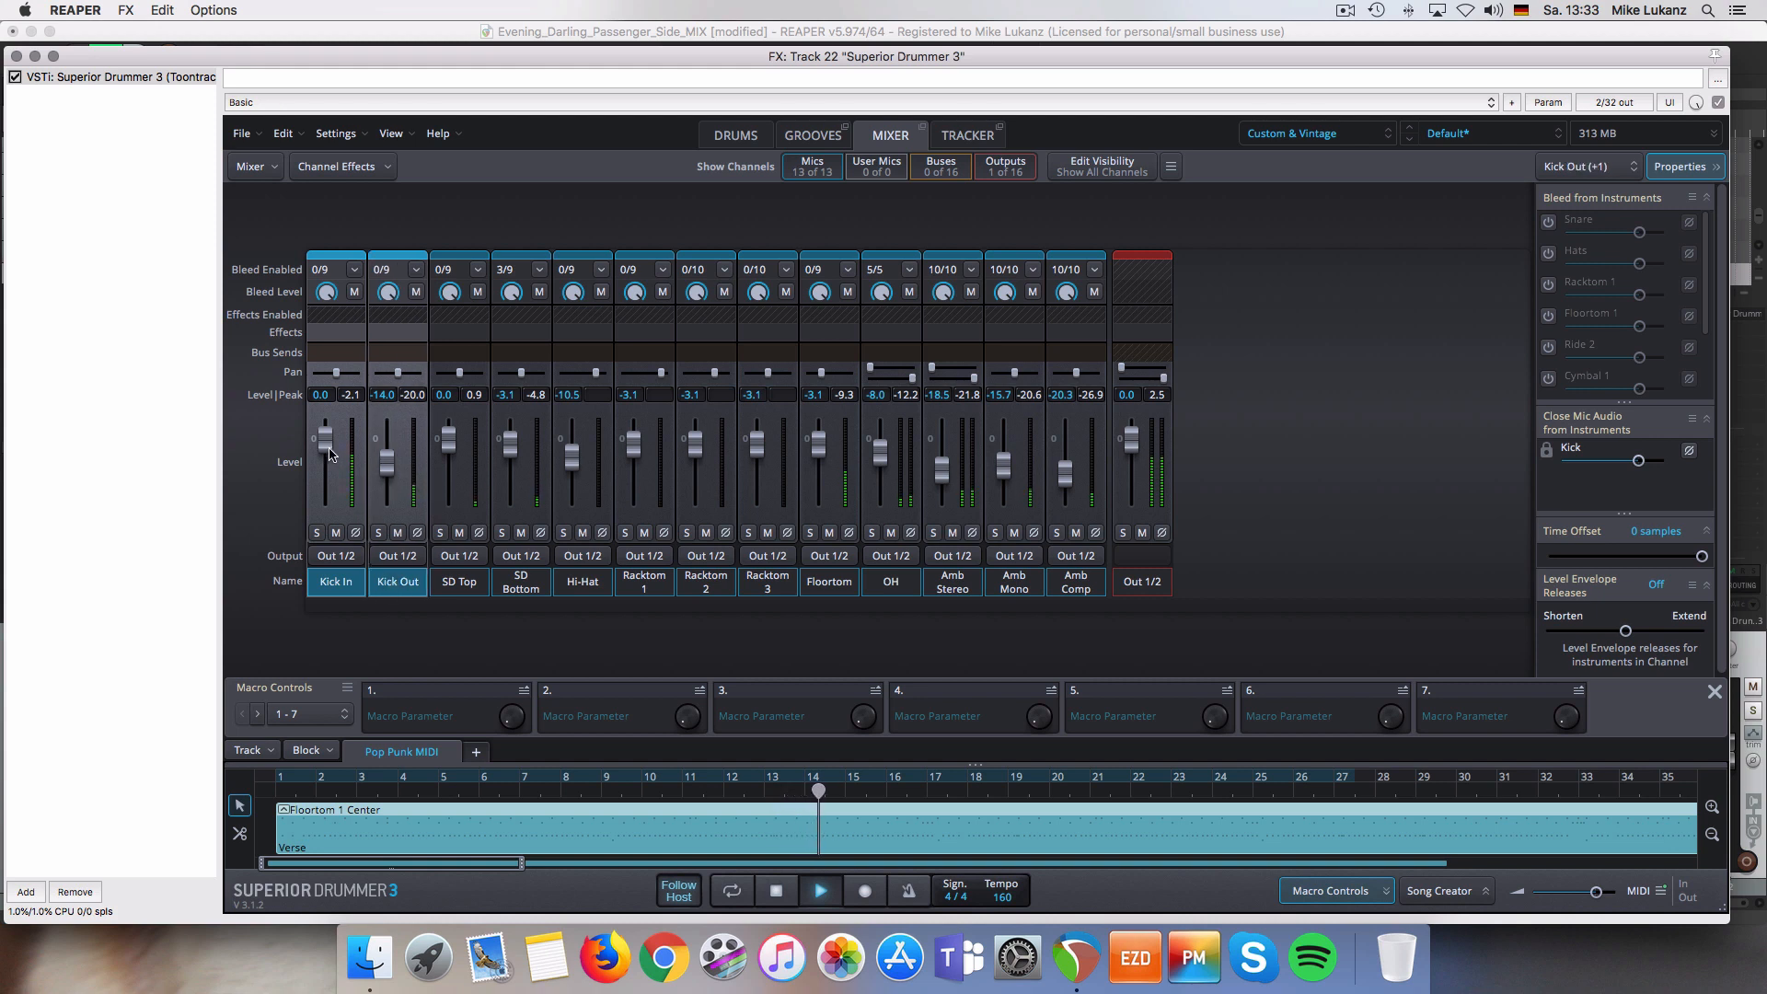
left_click_drag(331, 451, 326, 461)
left_click(387, 578)
- Raise the SD Top level to 0.6 dB and the OH level to -1.2 dB, and stop playback
left_click_drag(447, 450, 447, 448)
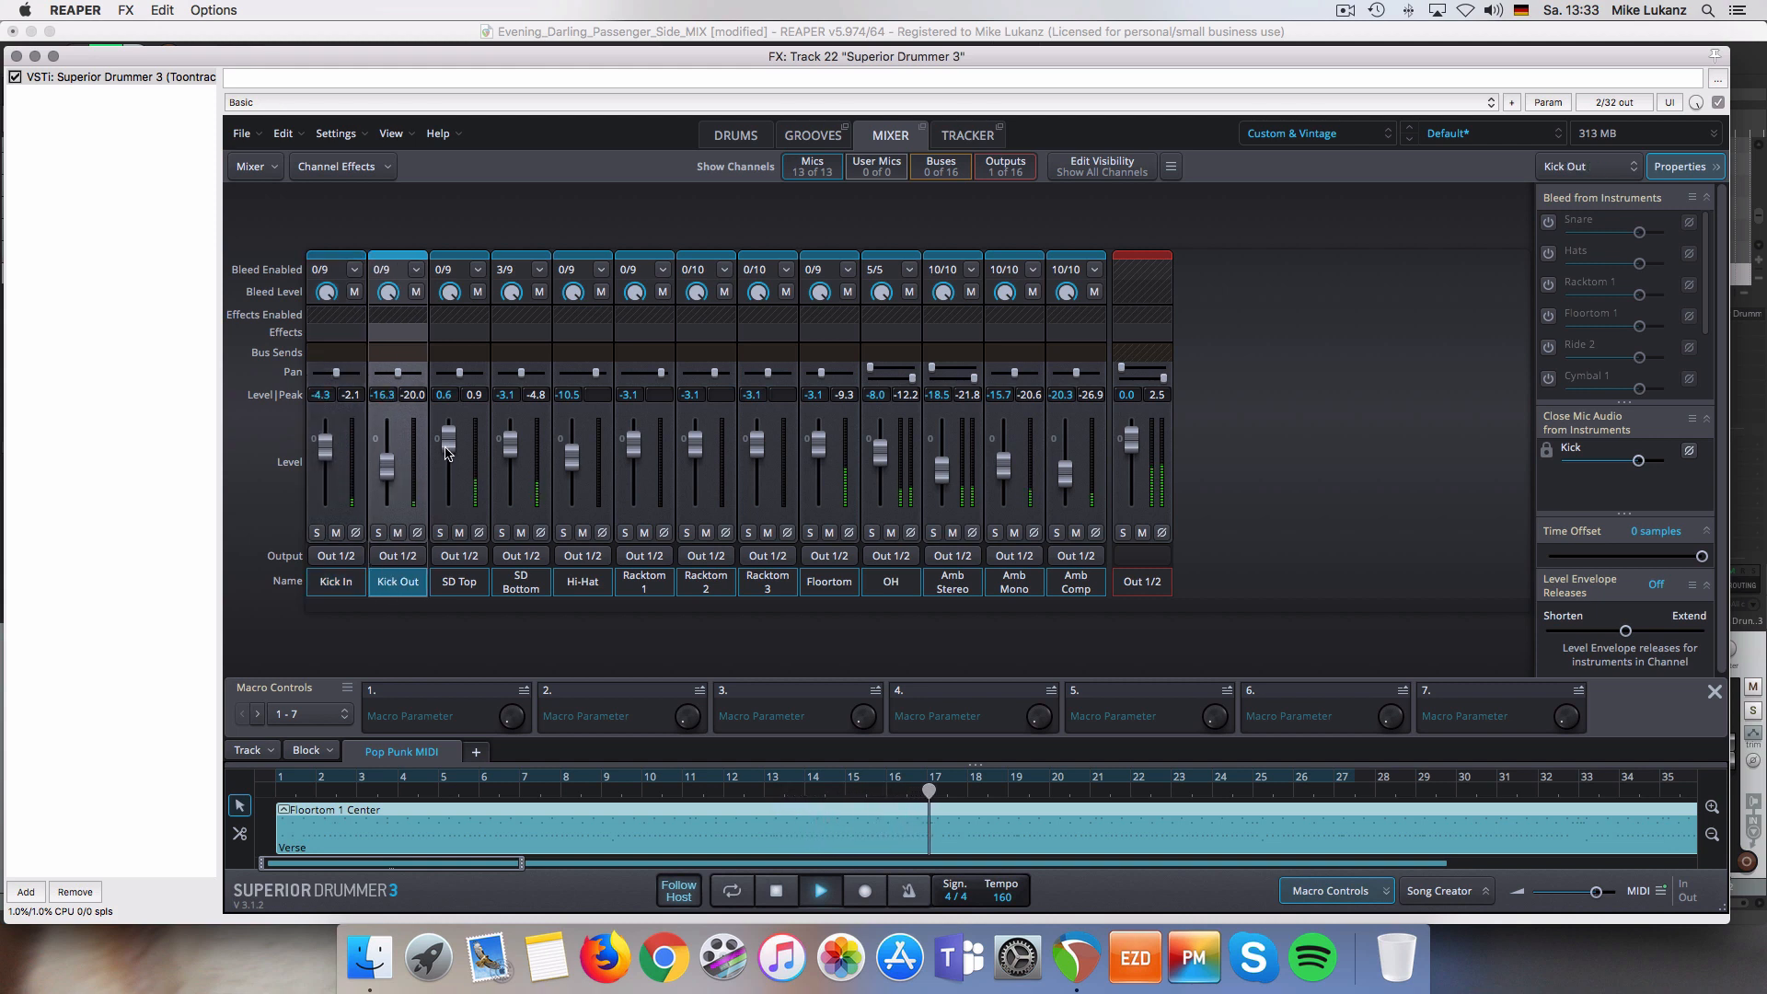
left_click(881, 464, "alt")
left_click_drag(882, 464, 881, 466)
key("space")
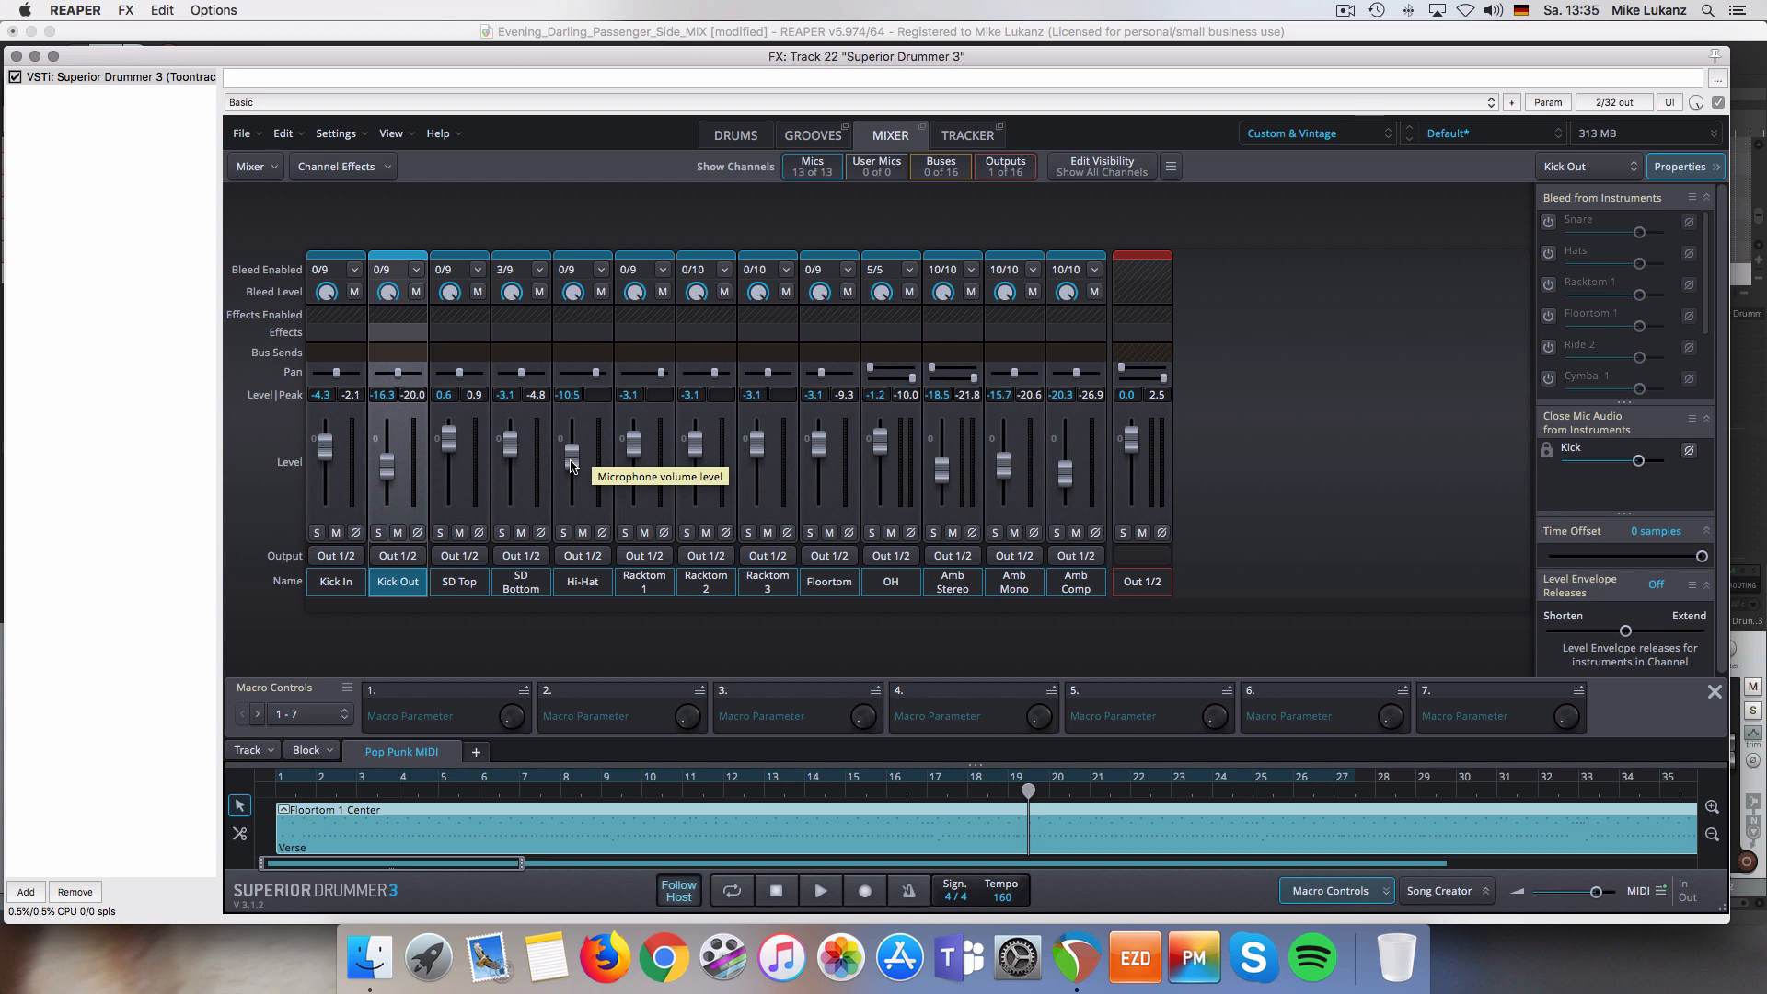
- Close the plugin window and play the song from bar 4 within the drum intro
left_click(17, 56)
scroll(377, 140, "up", 3)
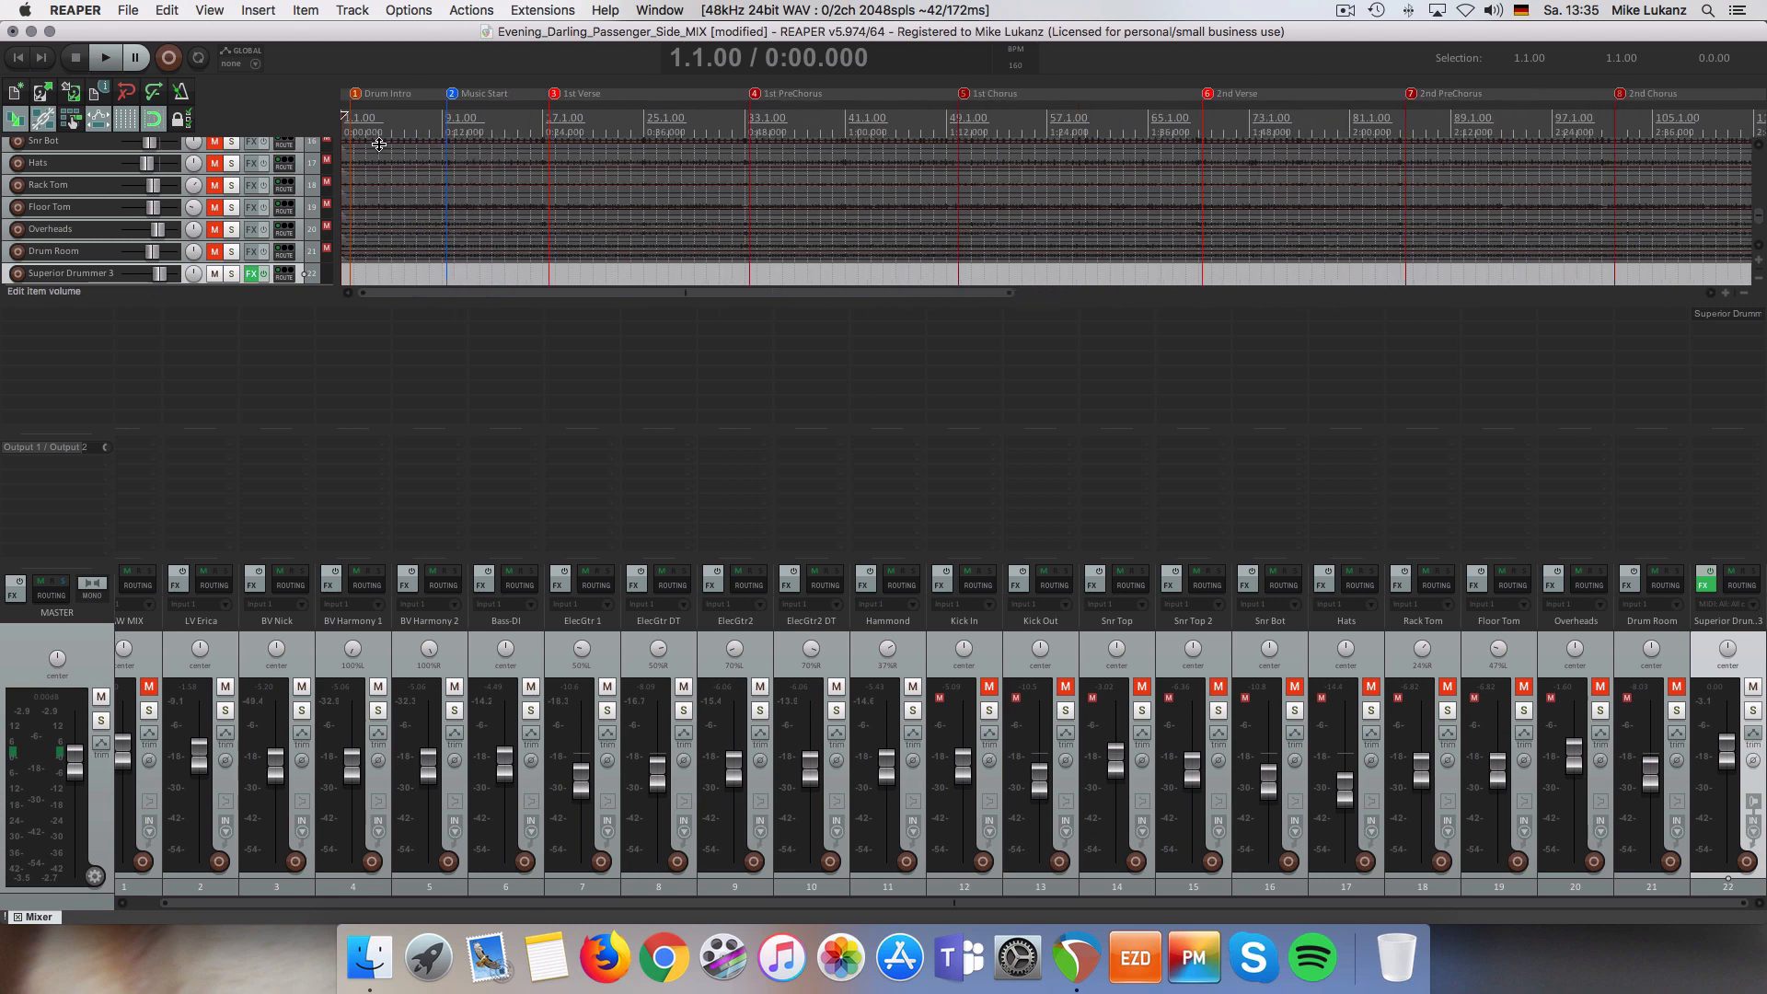
left_click(377, 134)
key("space")
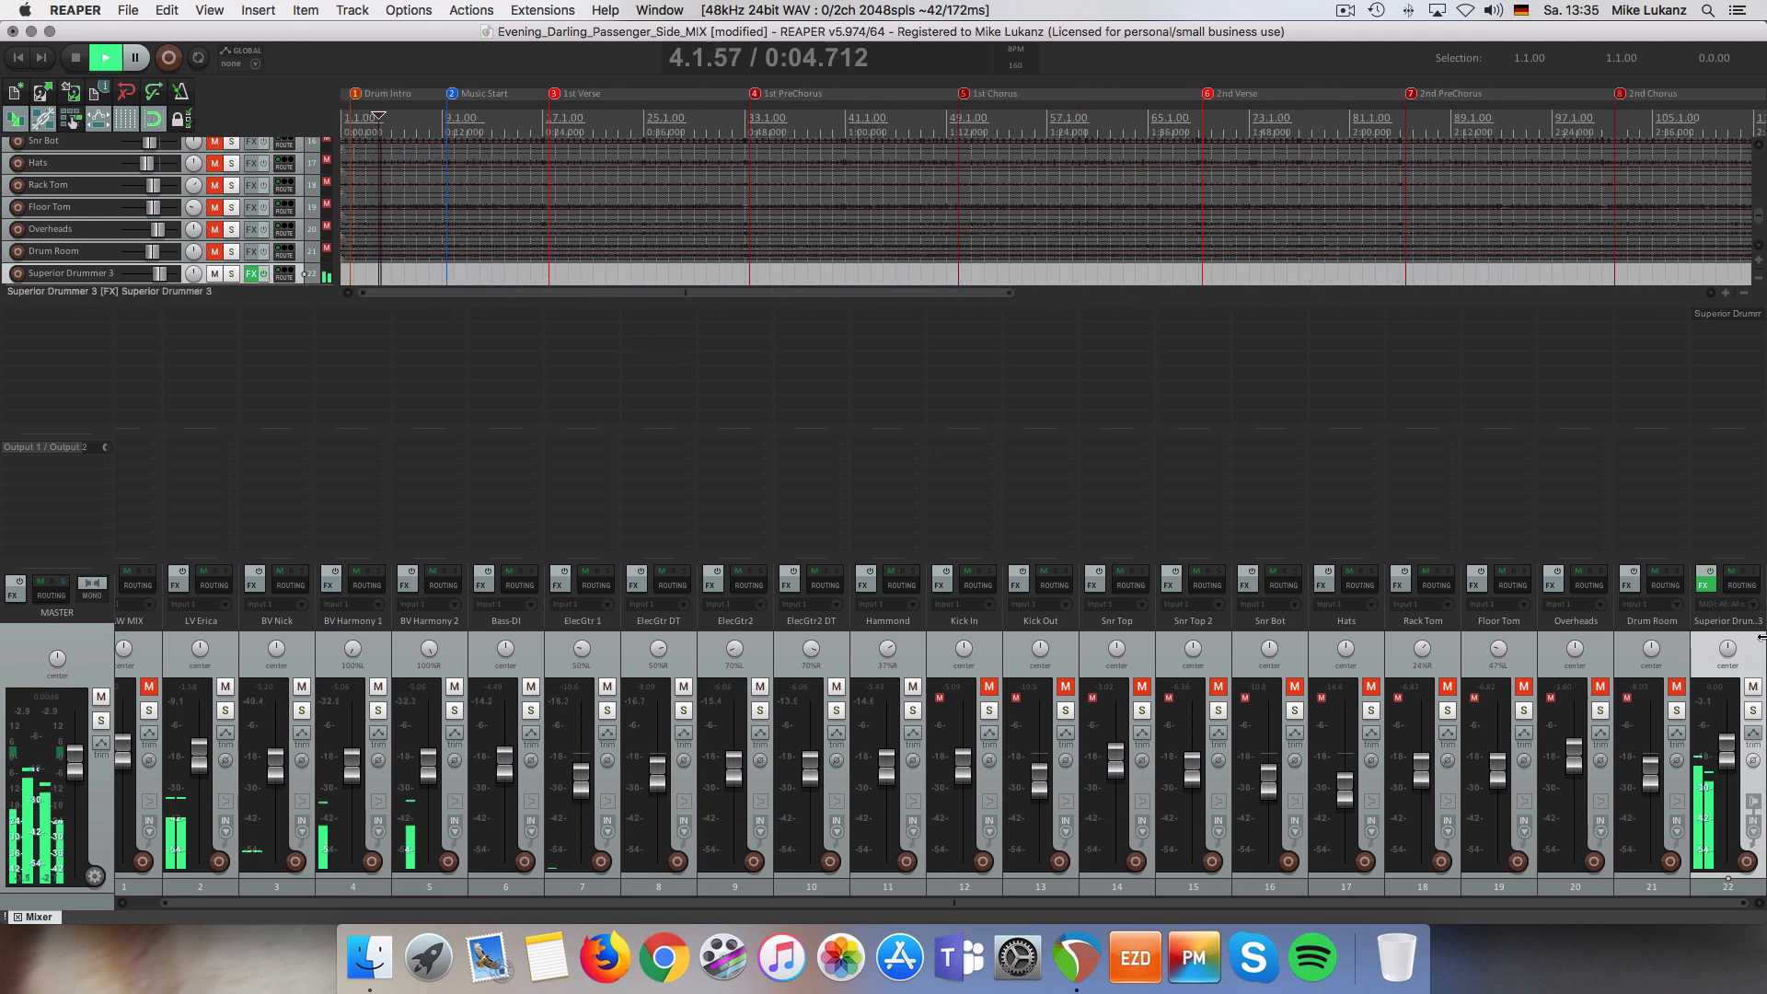
- Raise Superior Drummer's ambience channels: Amb Stereo to -8.9 dB, Amb Mono to -12.5 dB and Amb Comp to -14.3 dB
left_click(1705, 586)
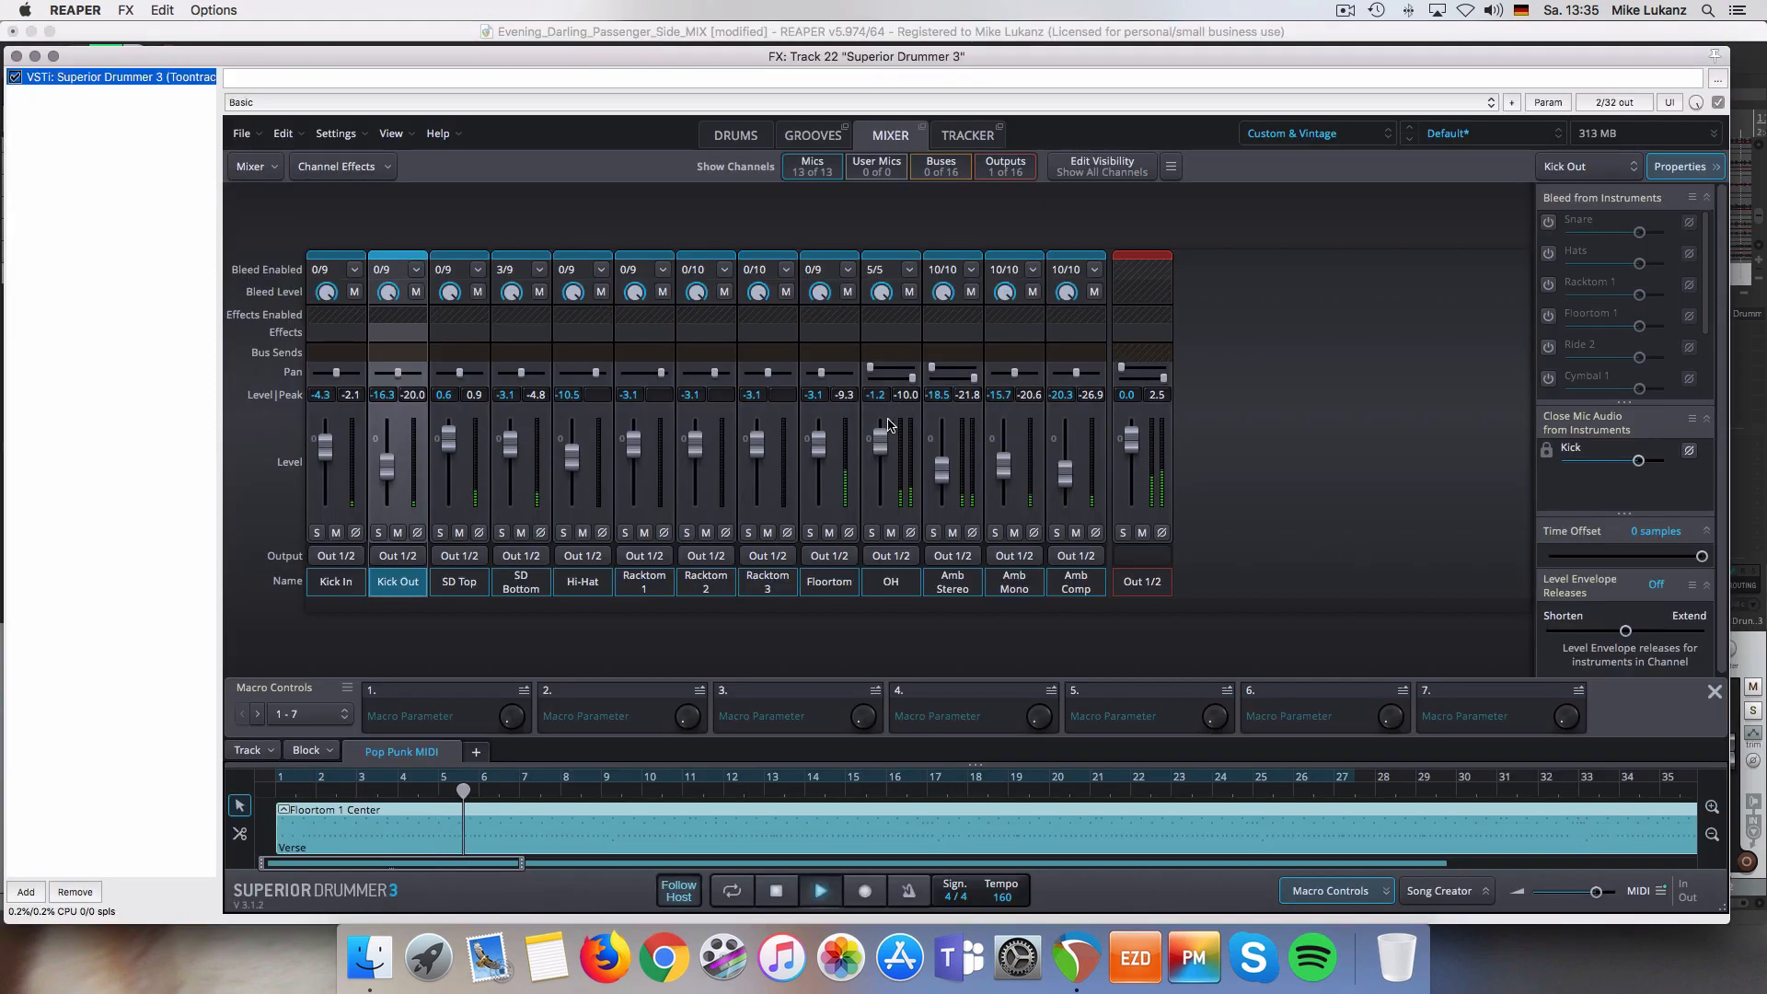
left_click(940, 478)
left_click_drag(940, 478, 1065, 473)
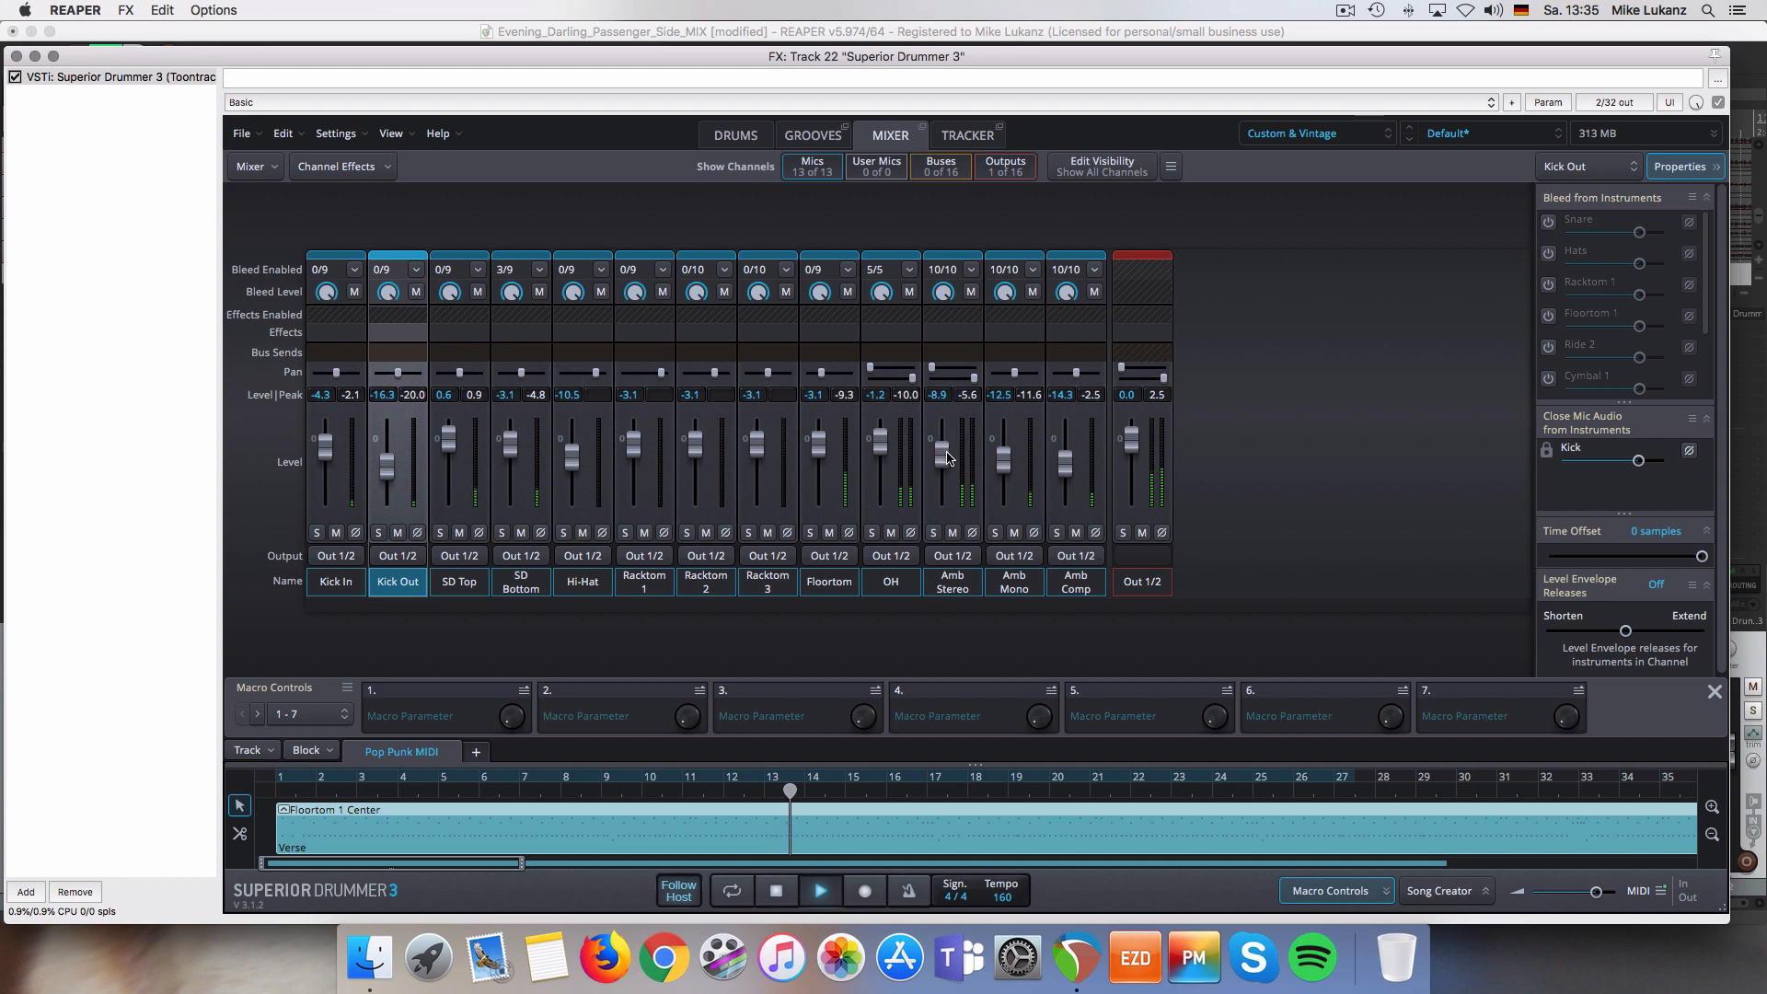
- Lower SD Top to -1.9 dB and SD Bottom to -5.6 dB together, and raise Kick In to -3.6 dB and Kick Out to -14.0 dB
left_click(477, 582)
left_click(504, 582, "shift")
left_click_drag(447, 442, 328, 459)
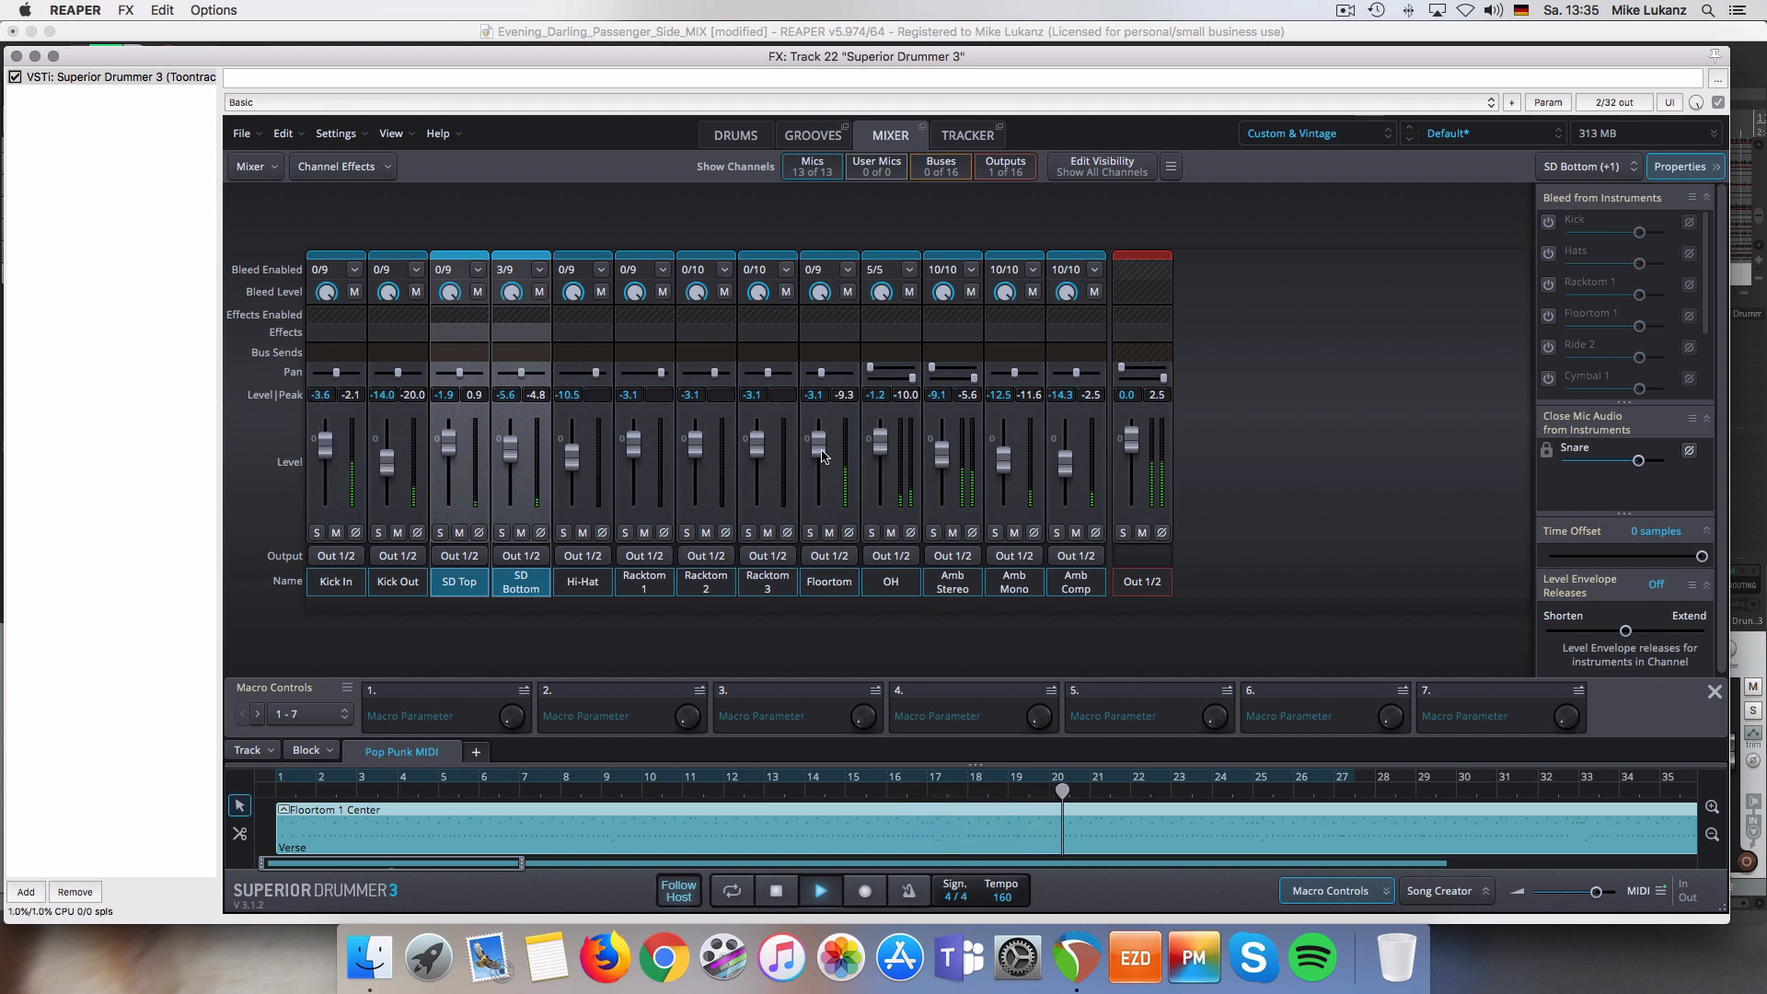
- Set the Floortom level to -2.7 dB and the Racktom 1 level to -1.9 dB
left_click_drag(823, 462, 822, 462)
left_click_drag(633, 453, 633, 451)
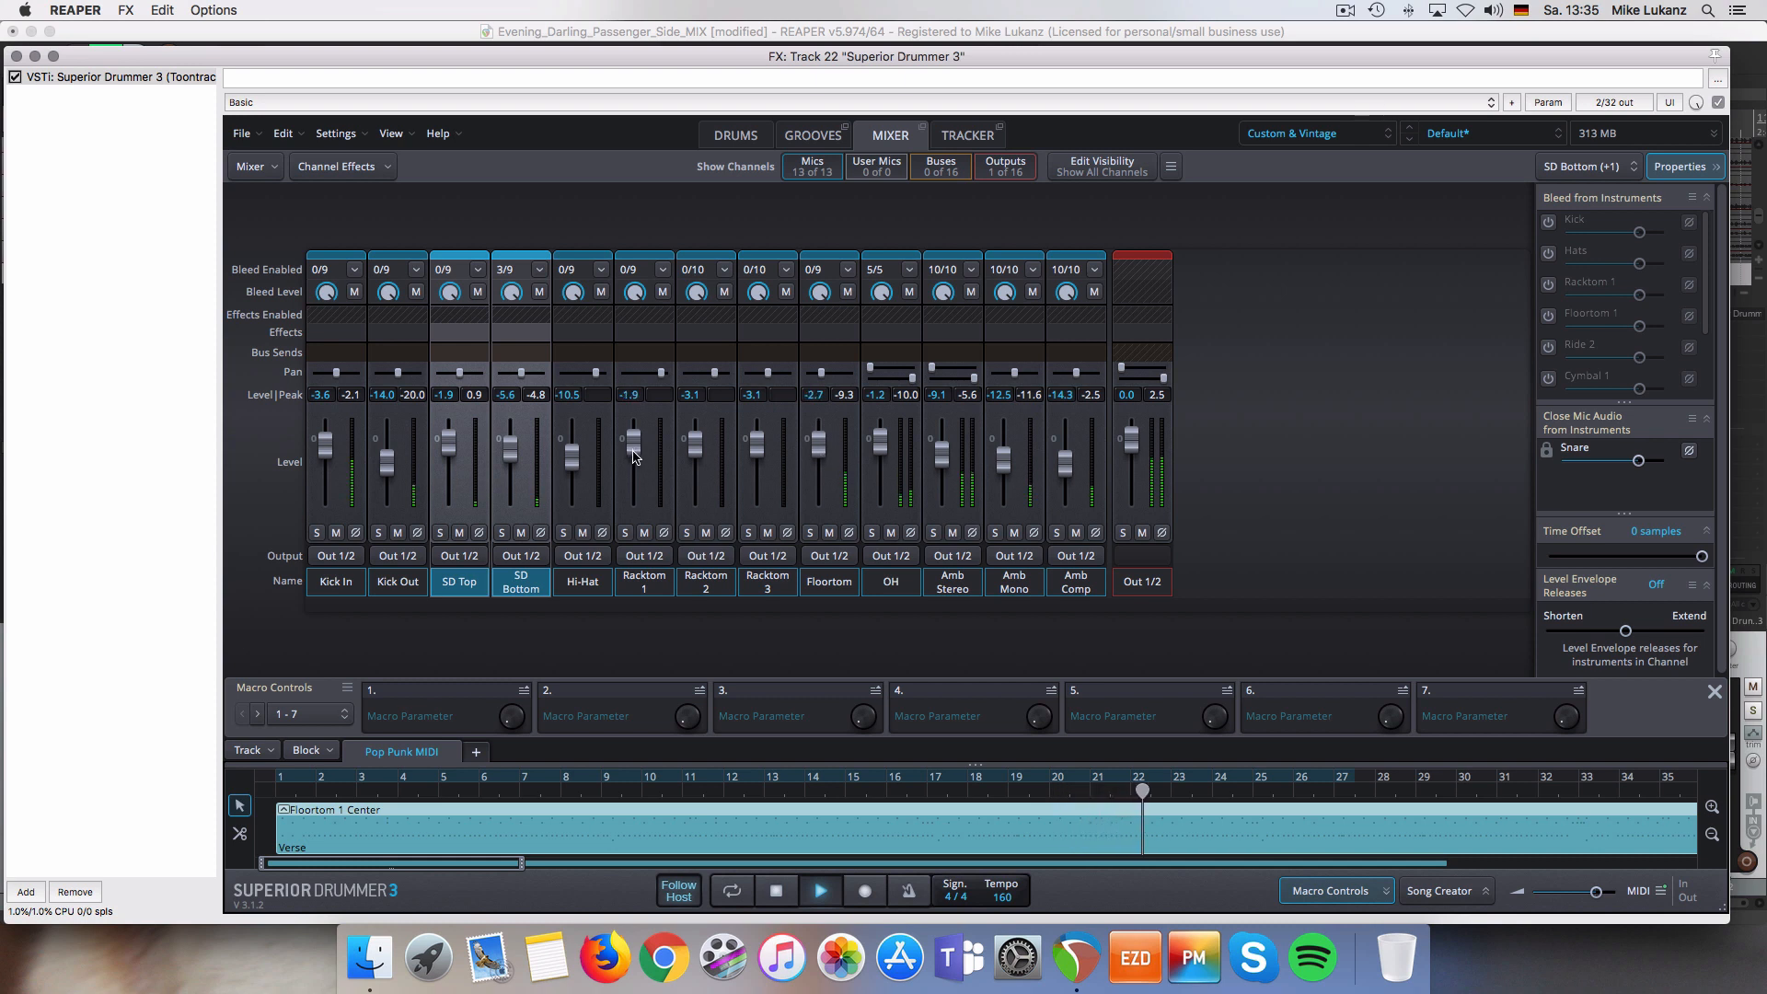
- Rebalance the OH and Amb Stereo channels to -1.7 dB and -9.2 dB
double_click(946, 459)
left_click_drag(942, 440, 881, 447)
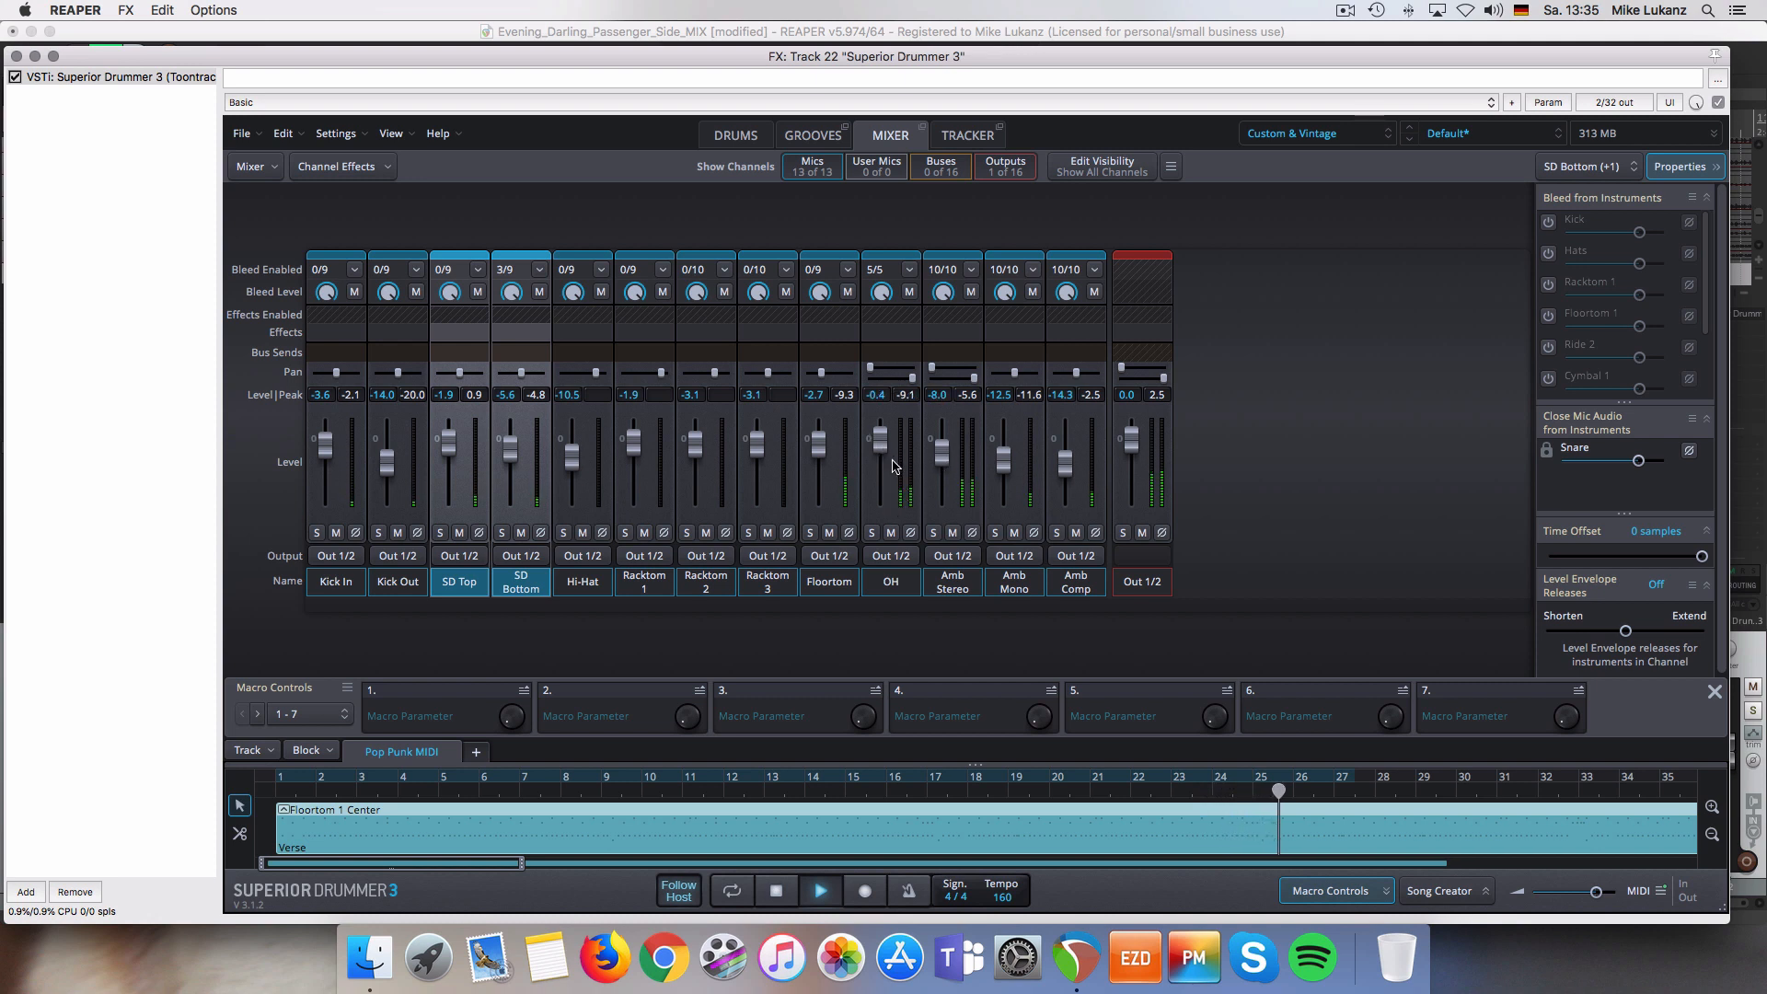
left_click_drag(872, 581, 948, 582)
left_click_drag(942, 465, 943, 470)
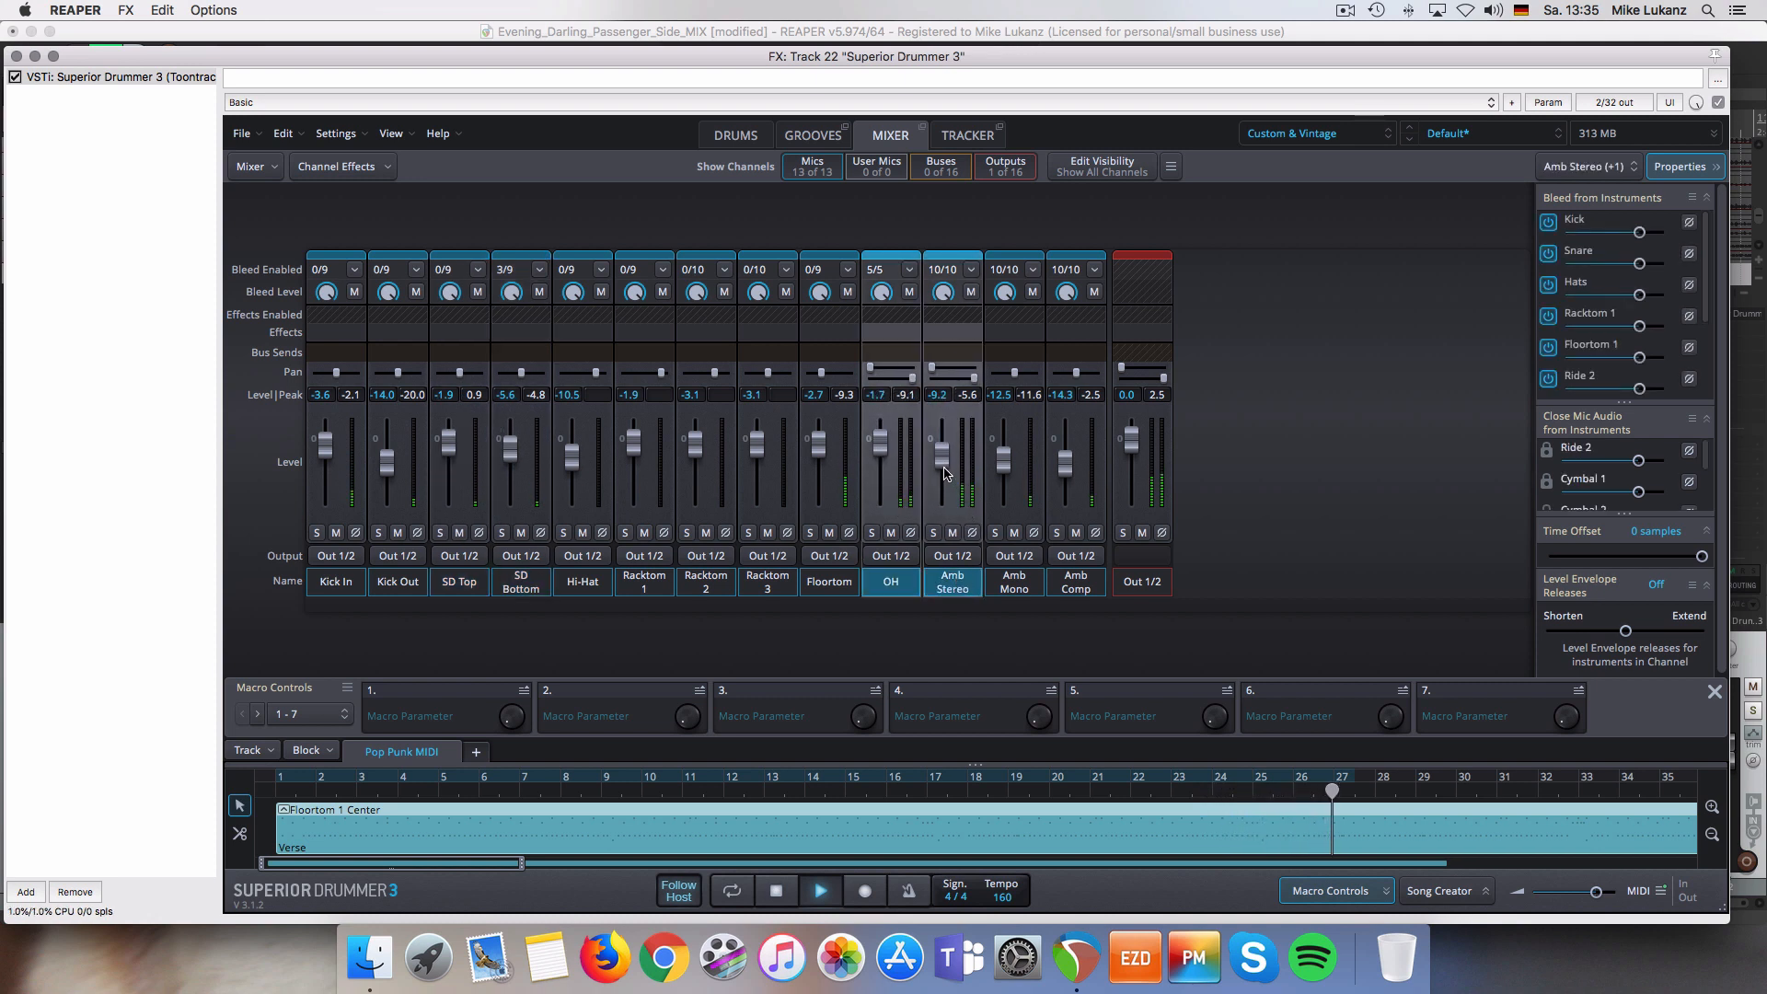
- Stop playback, check the alternative instruments for Cymbal 2 and Cymbal 4 in the kit view, and audition the kick and Cymbal 2
left_click(740, 136)
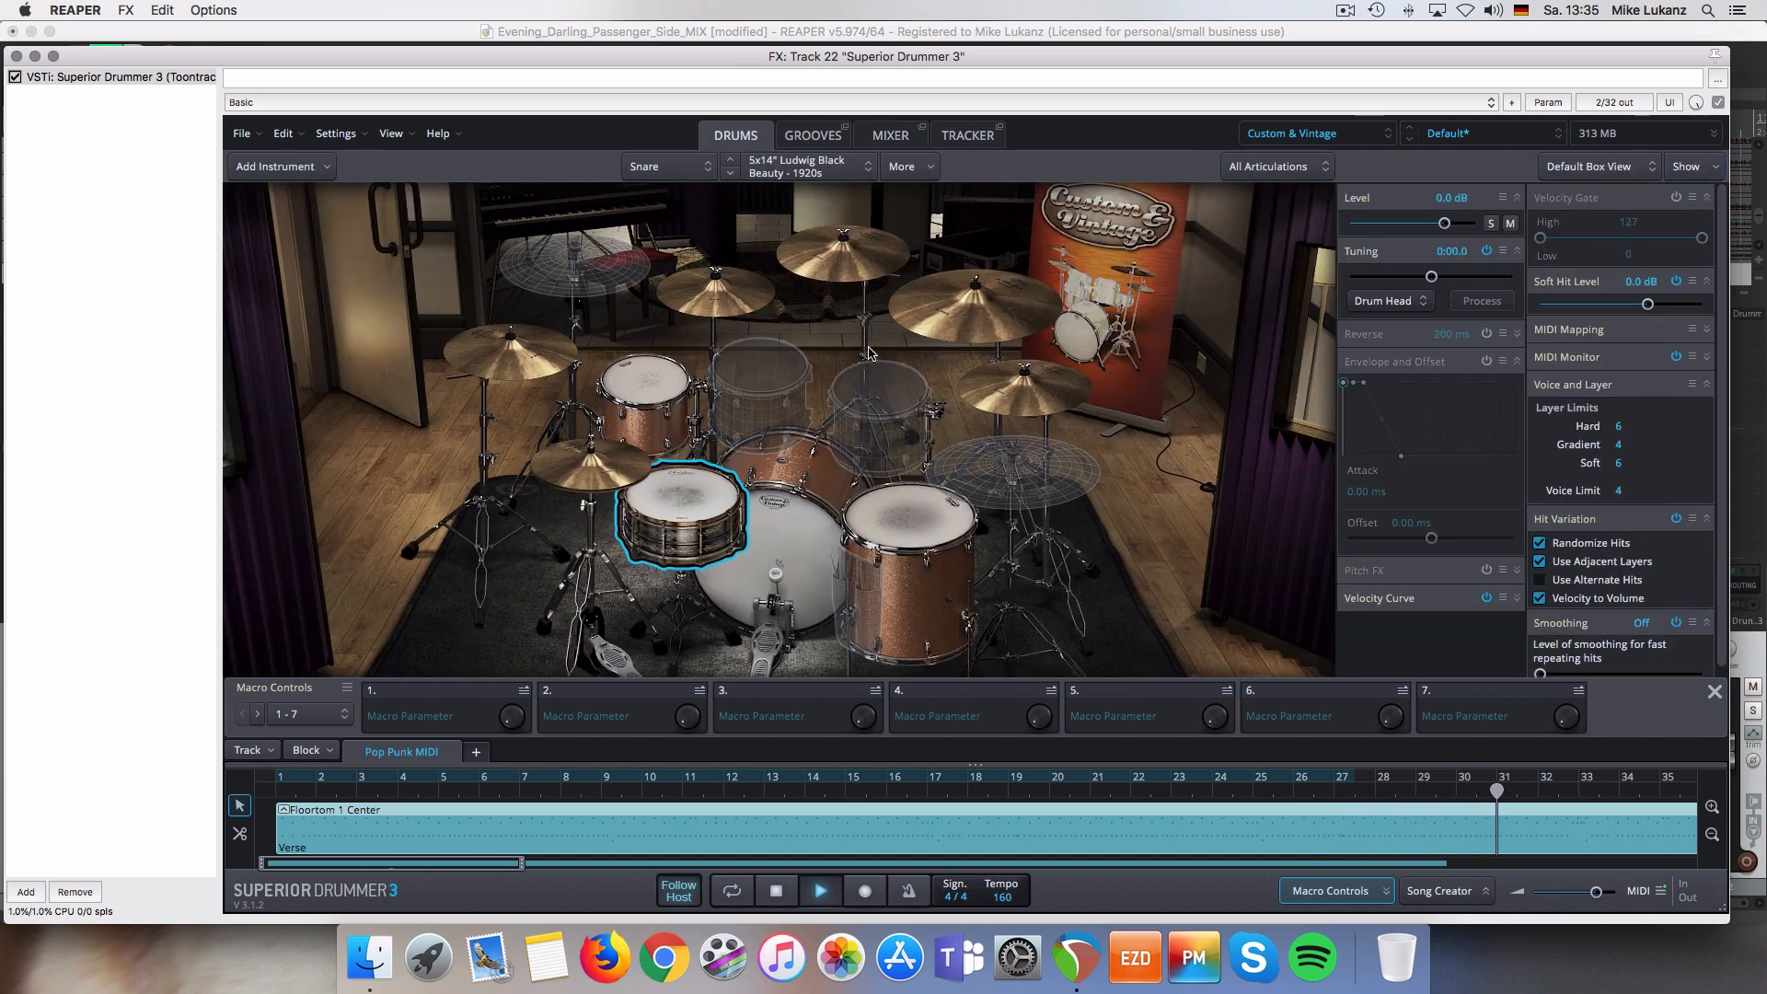
key("space")
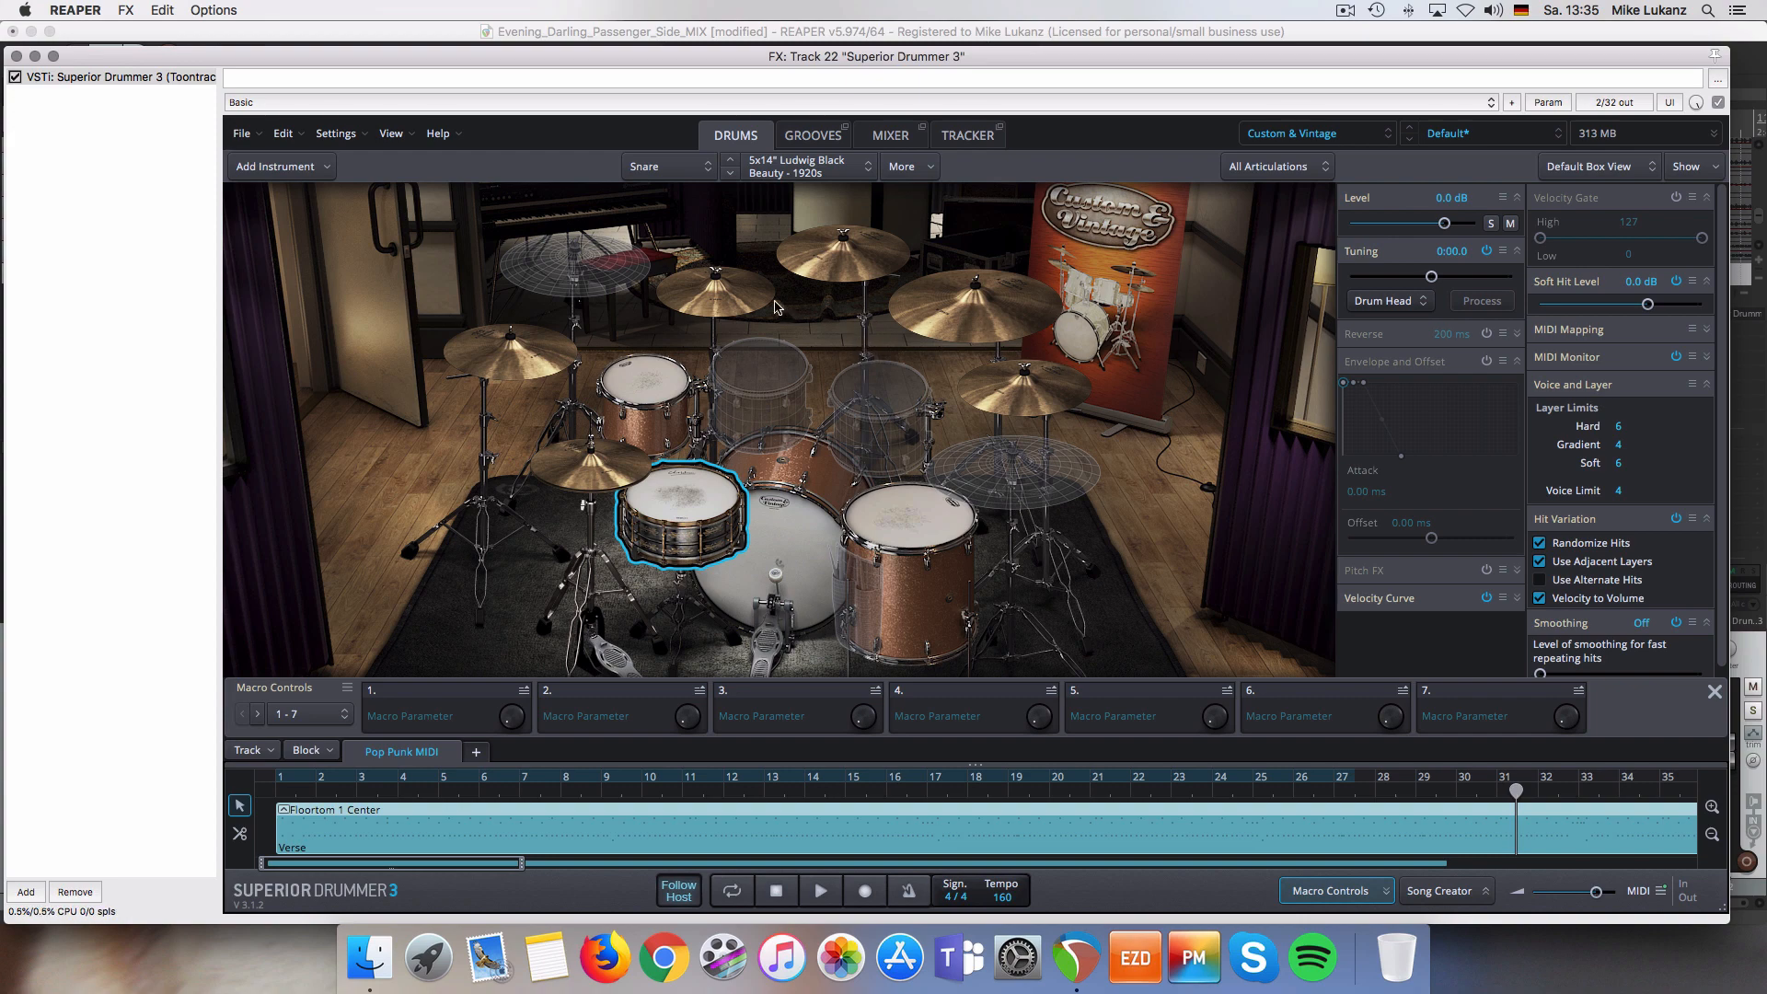
right_click(733, 301)
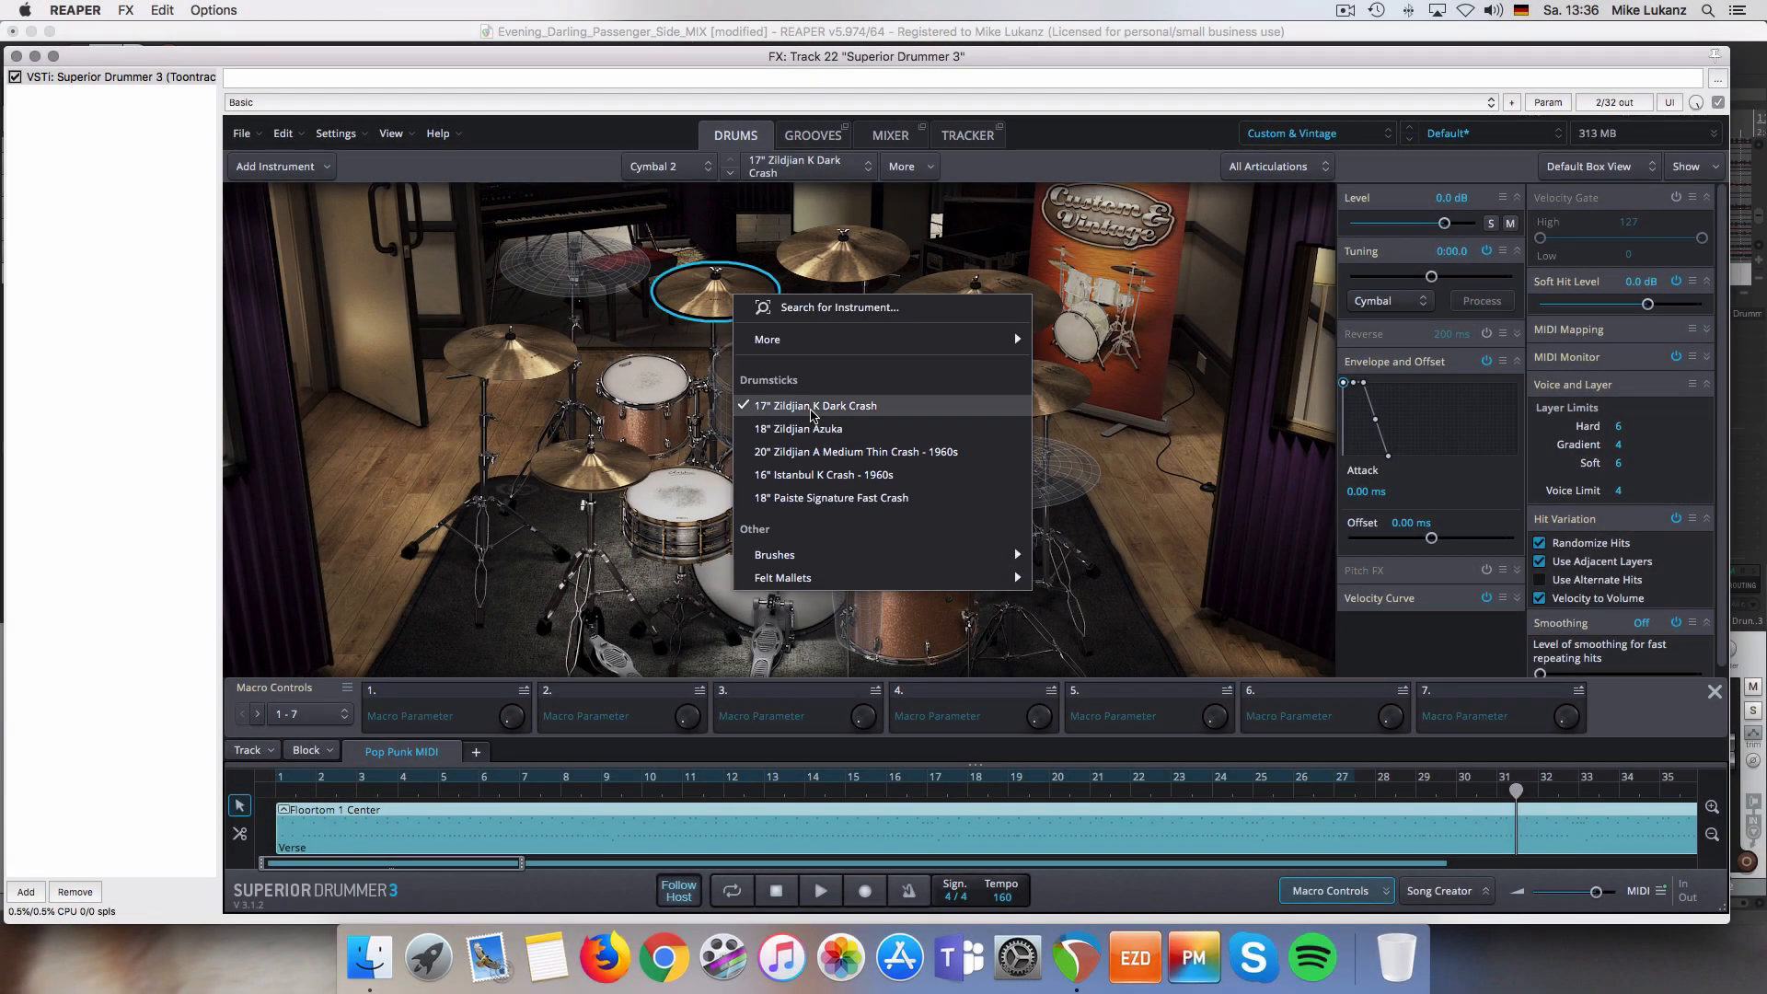
left_click(1113, 425)
right_click(1008, 395)
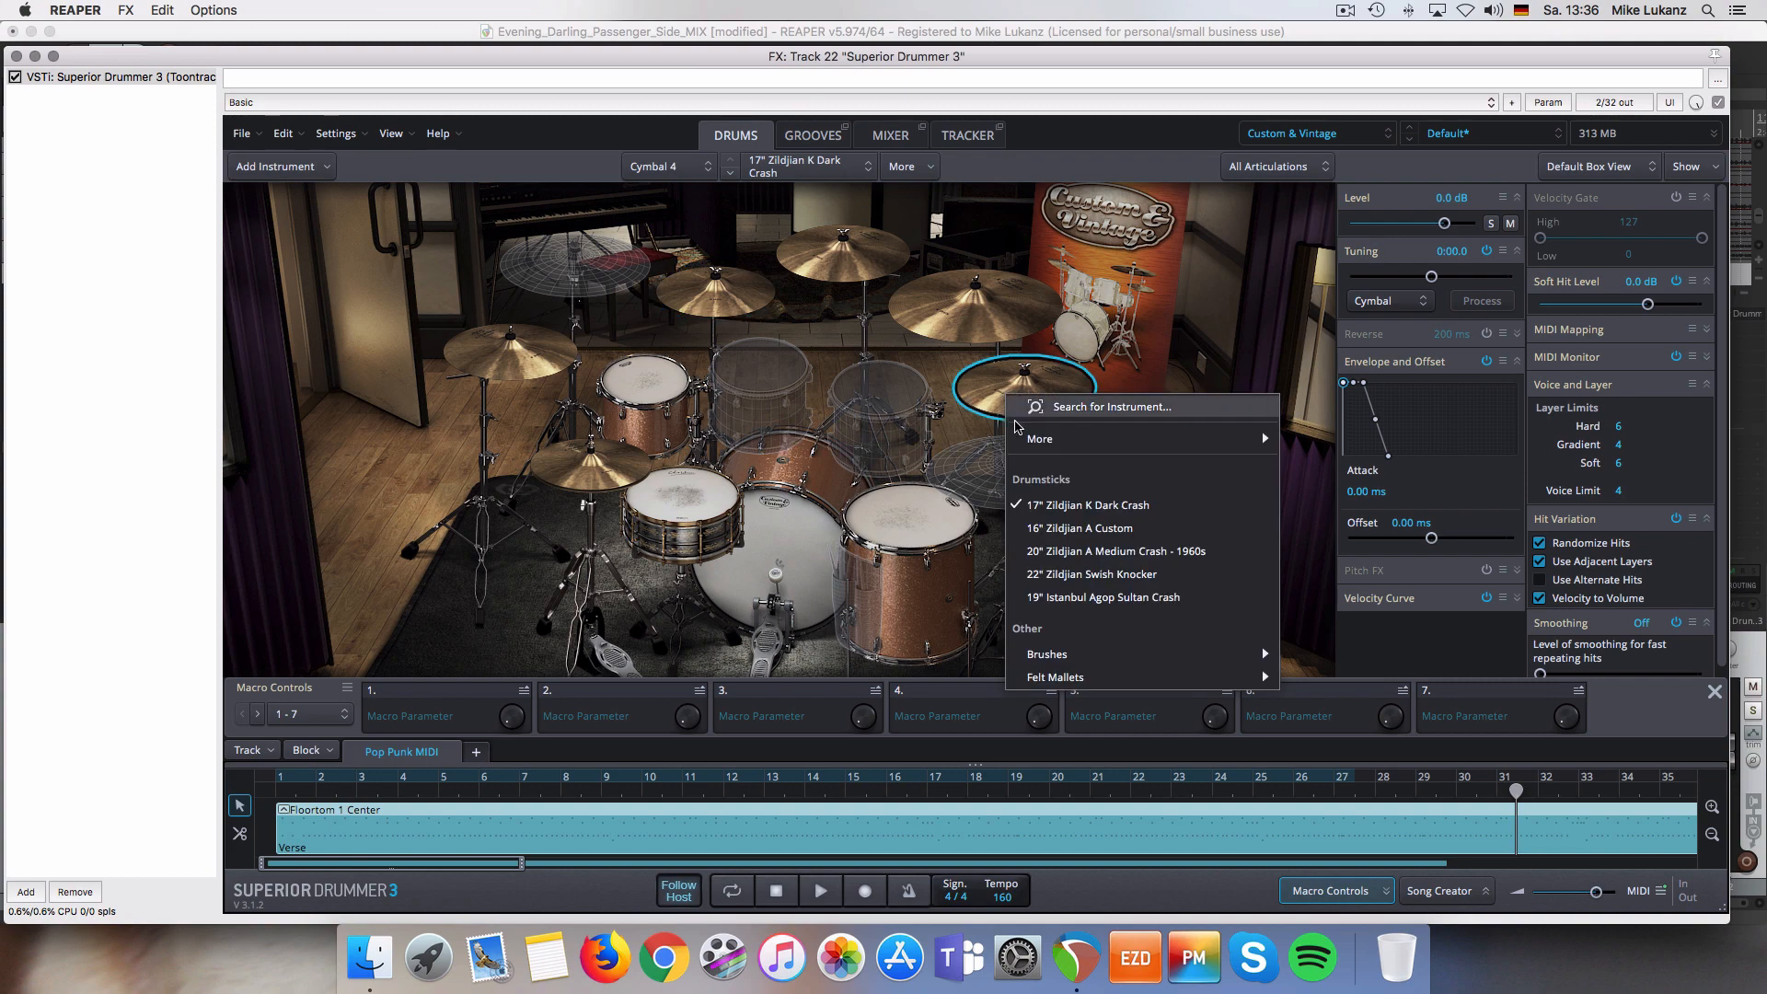
left_click(1187, 345)
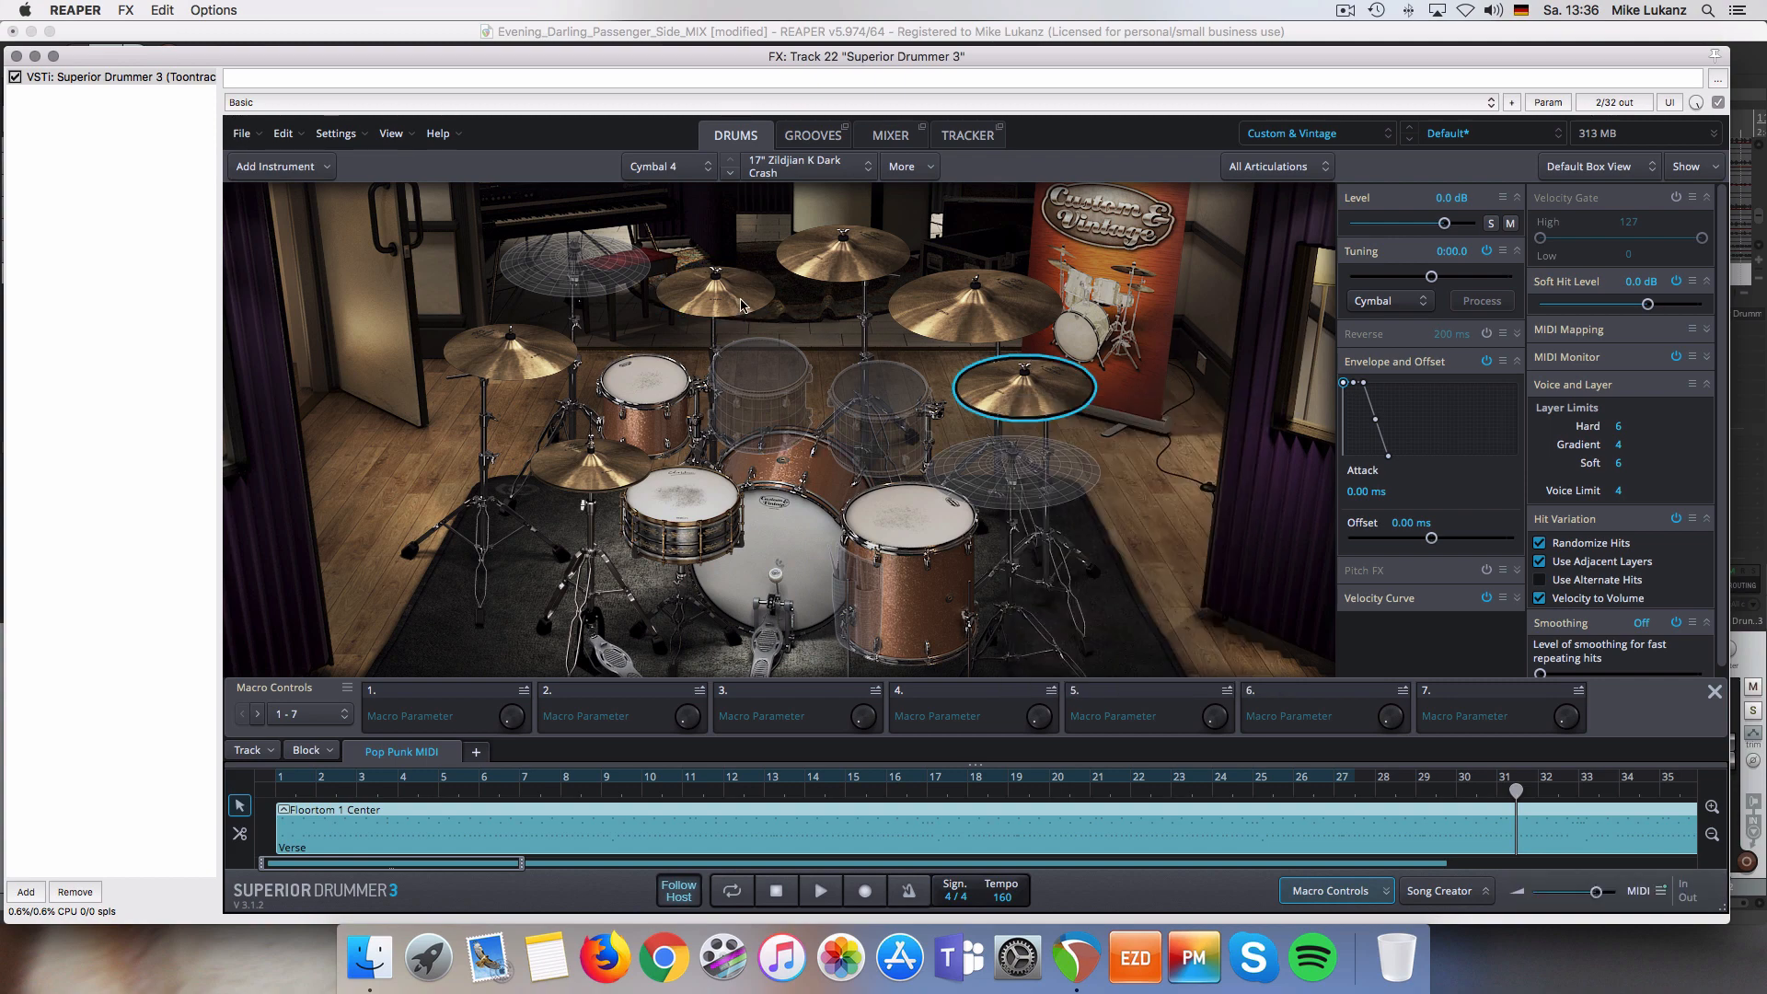
left_click(776, 521)
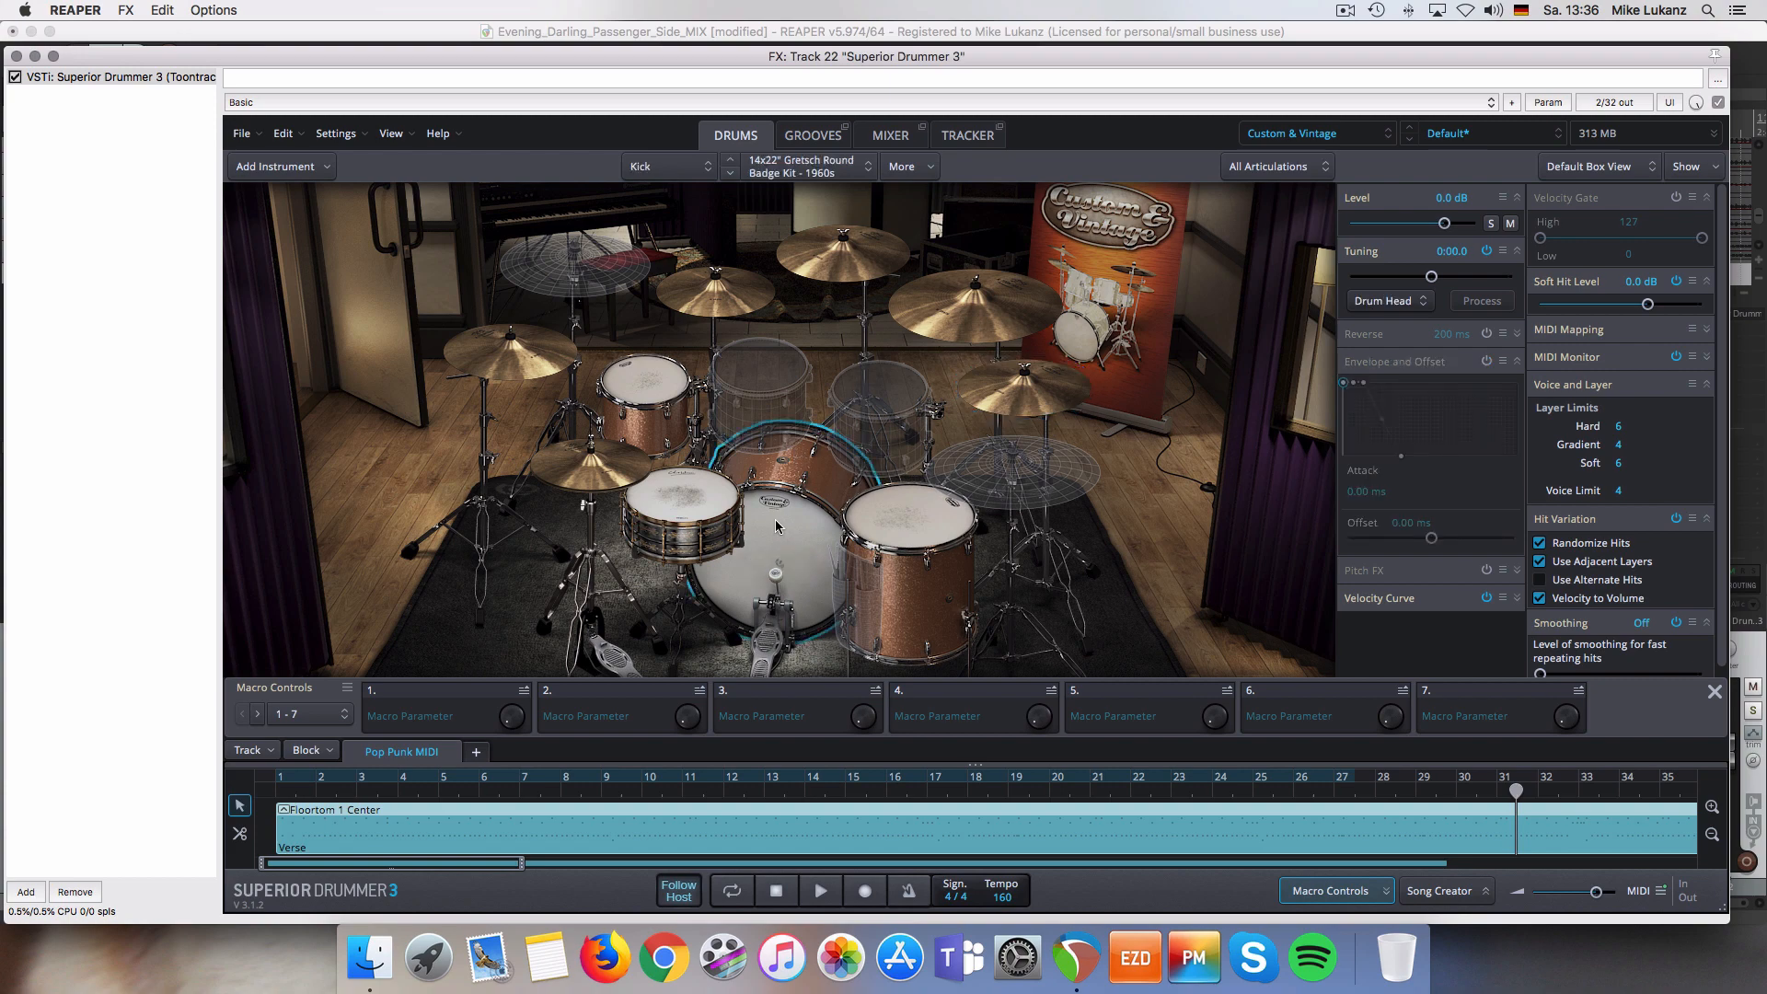
left_click(725, 305)
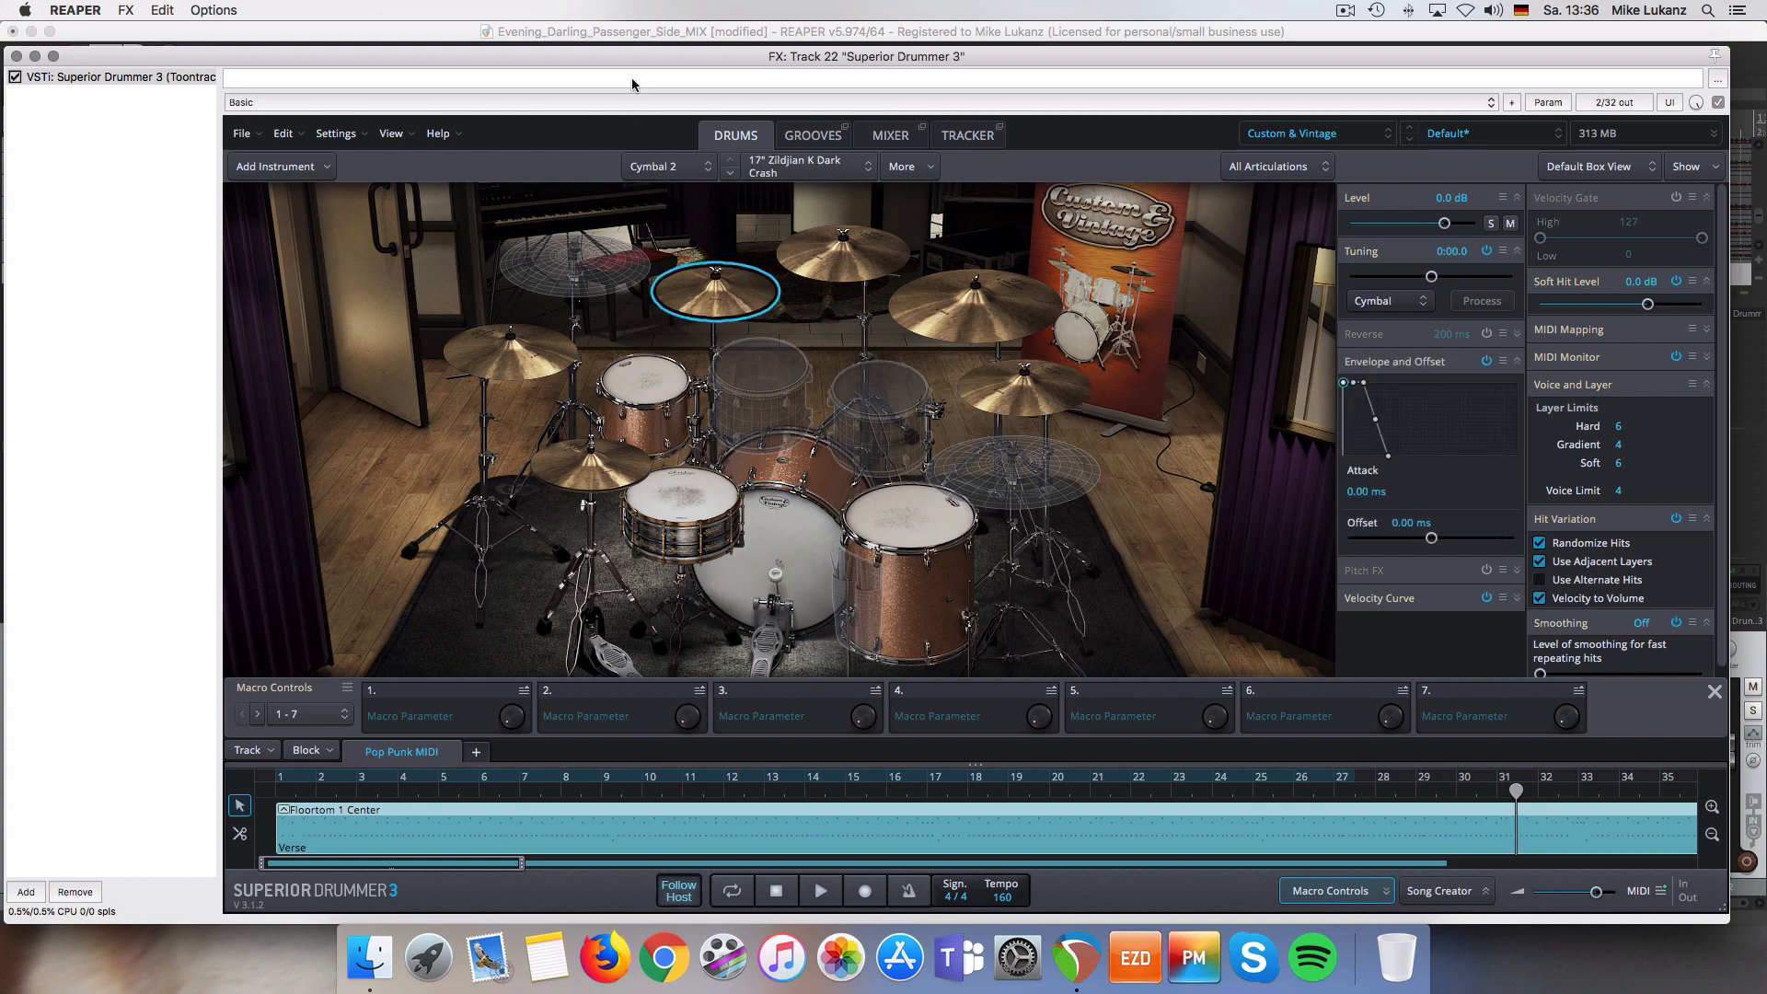
- Play the song from bar 8 to hear the crash cymbal in context, and stop playback
left_click_drag(622, 58, 618, 188)
left_click(430, 129)
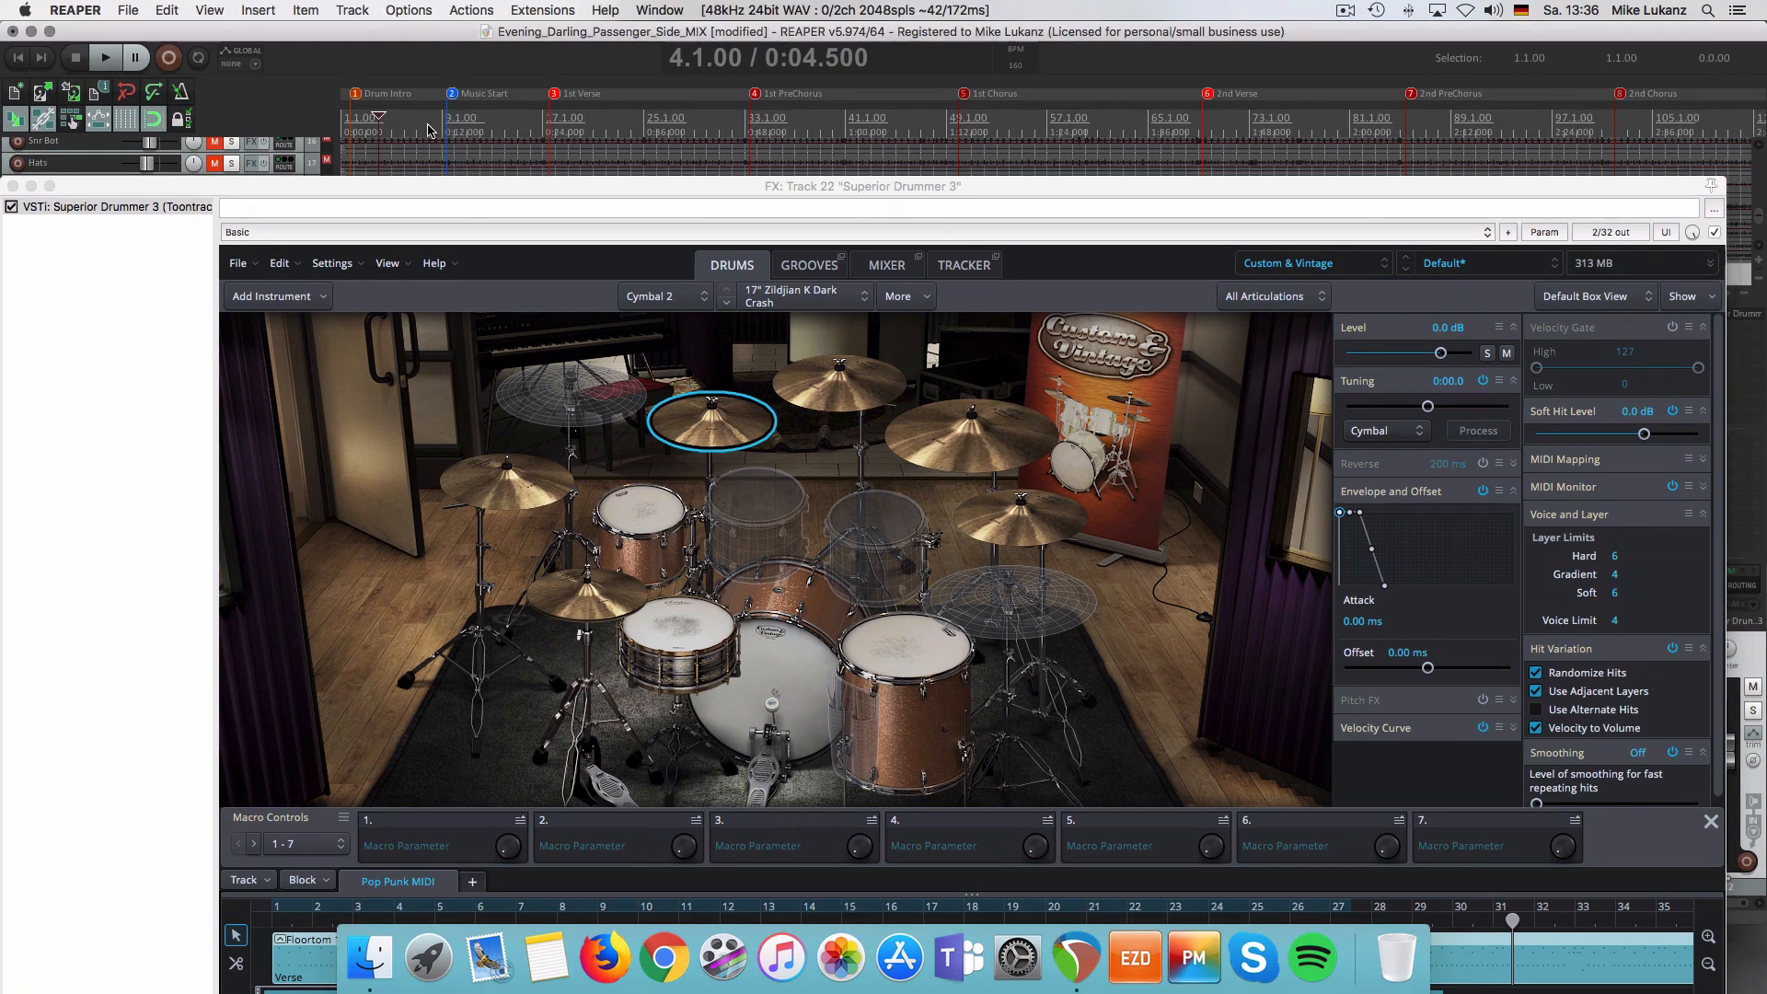
left_click_drag(520, 189, 538, 96)
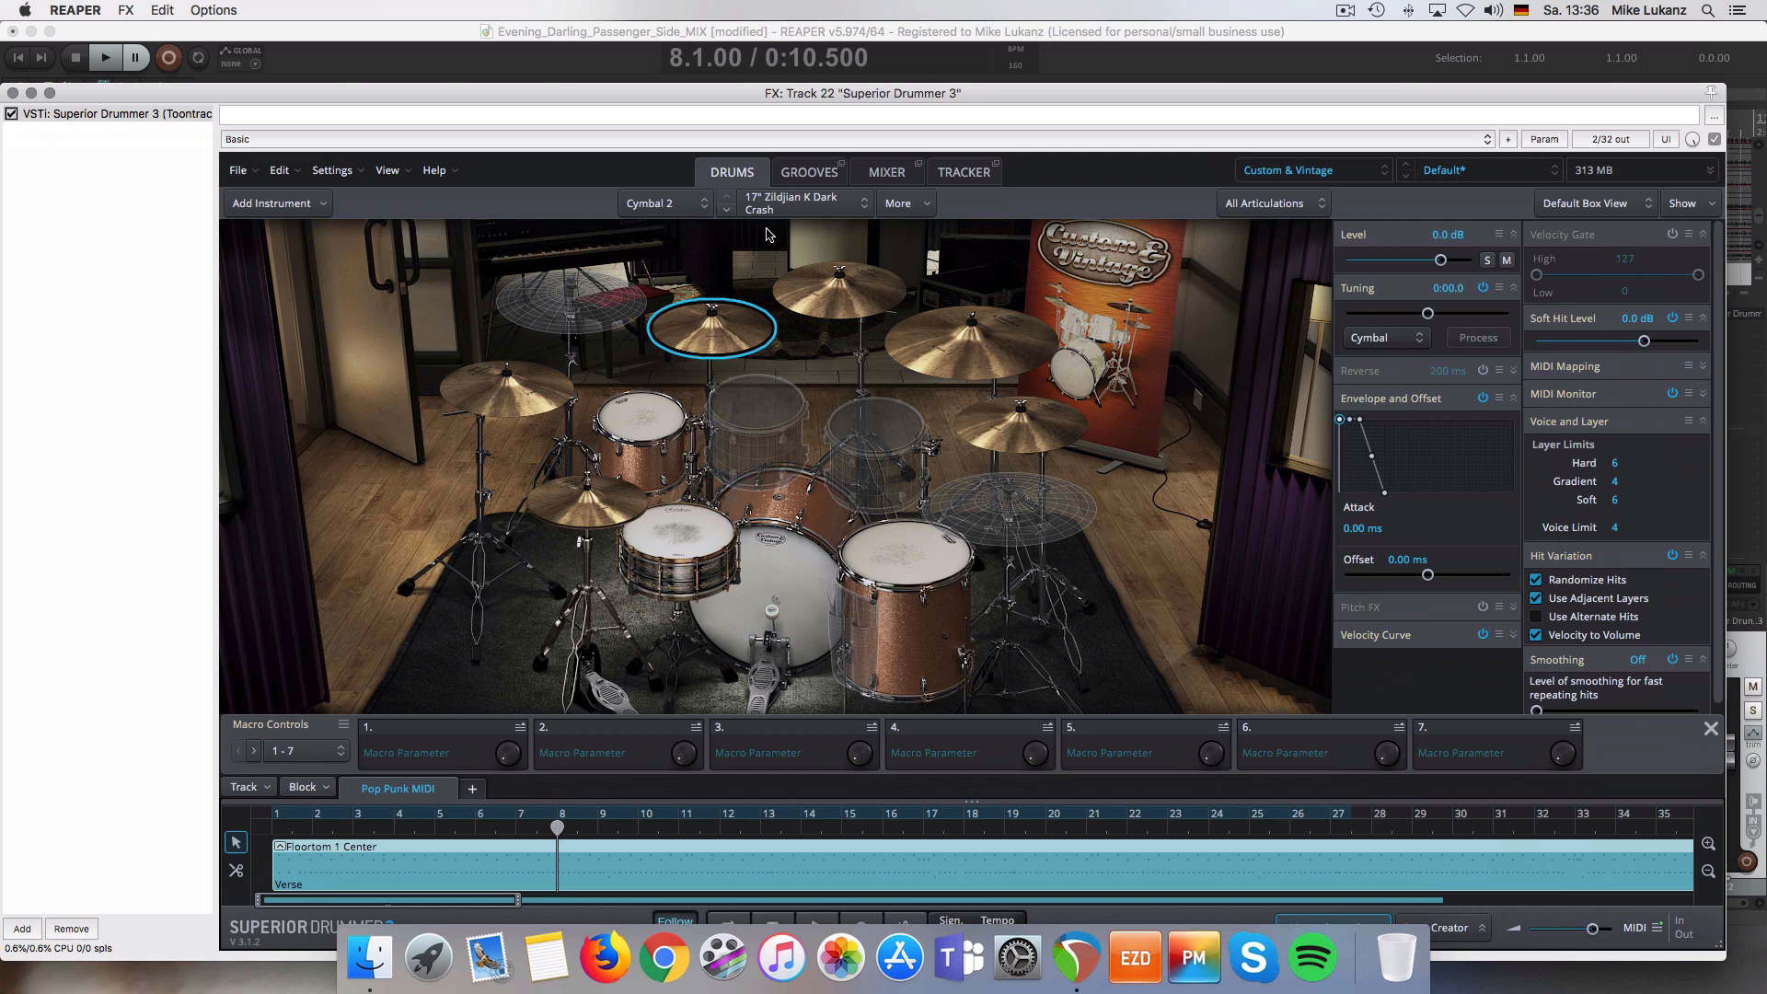
key("space")
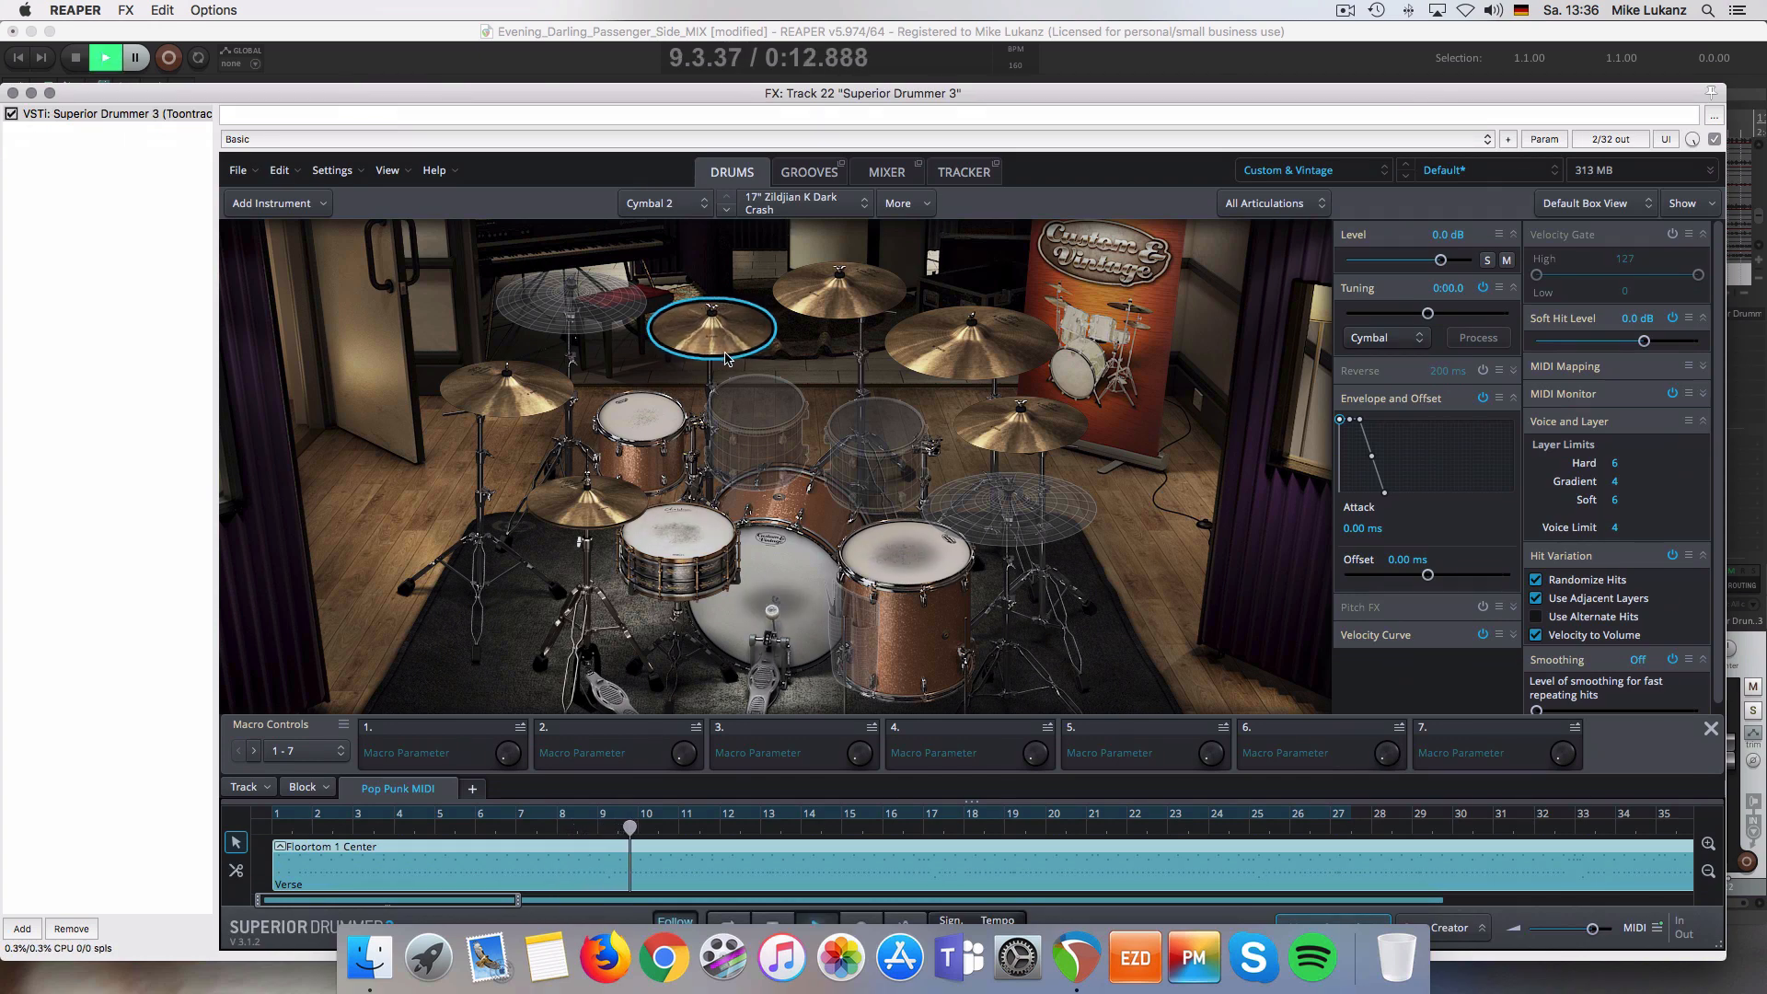
key("space")
- Replace Cymbal 2 with the 18" Paiste Signature Fast Crash and play the passage to check its sound
right_click(728, 342)
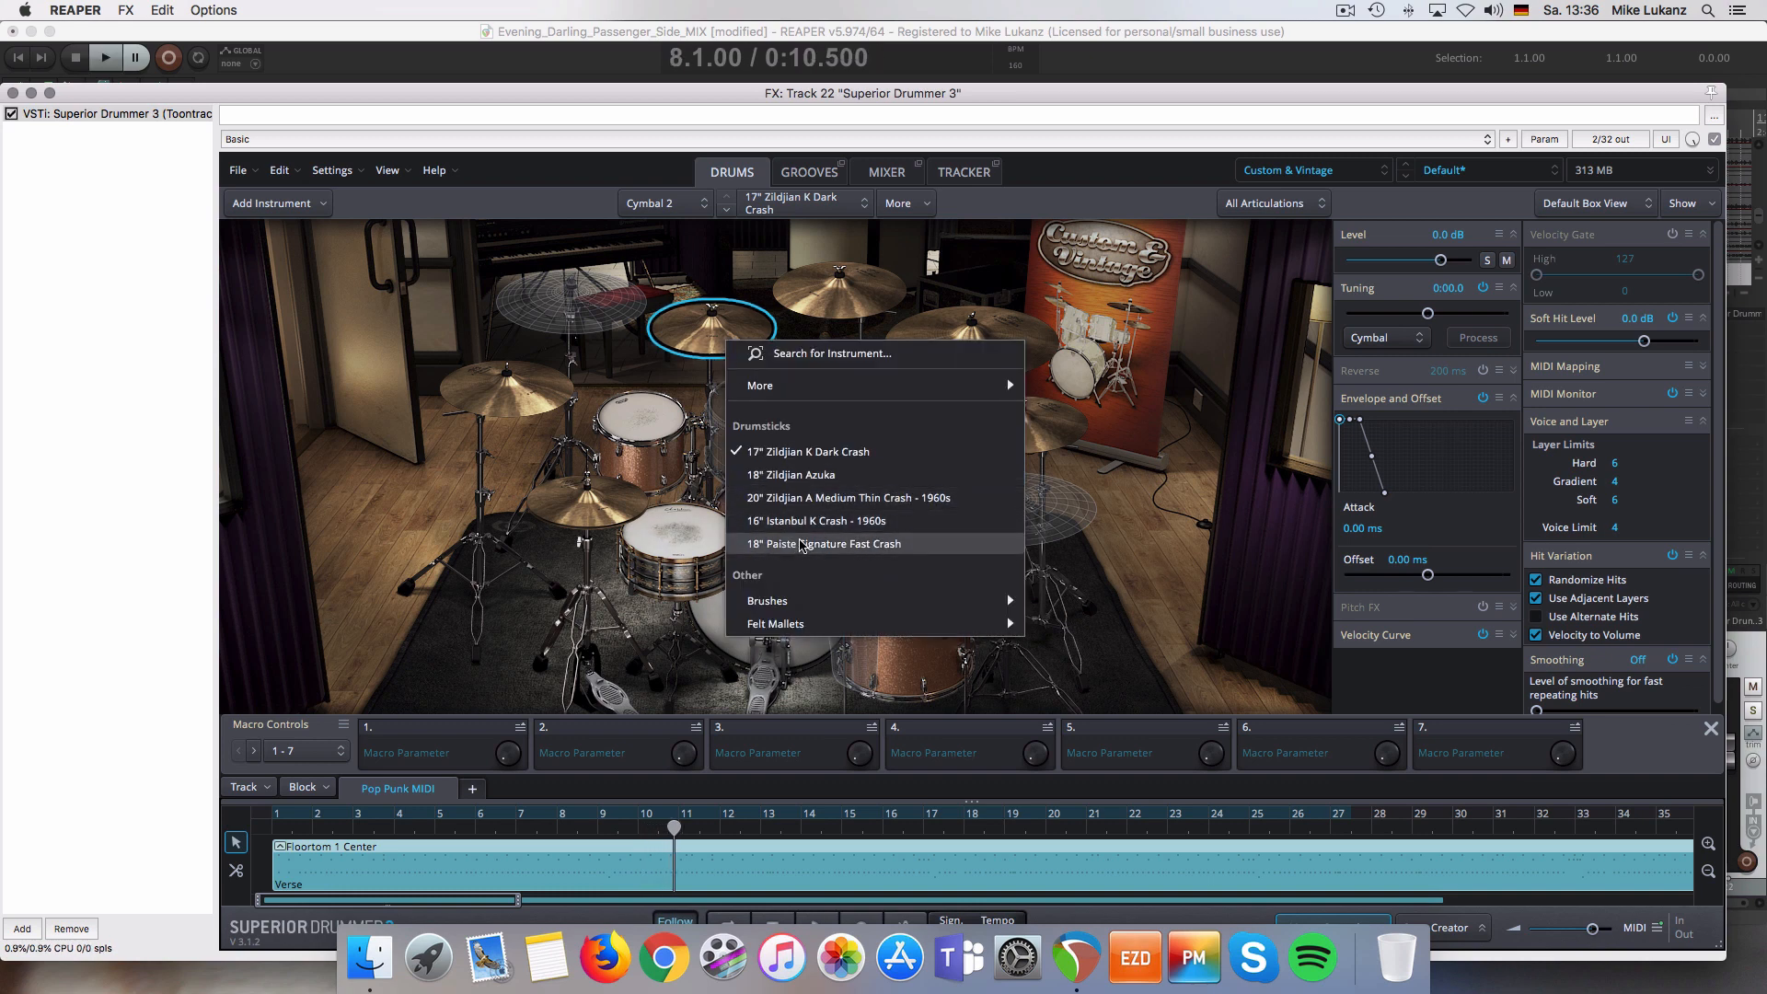
left_click(795, 544)
key("space")
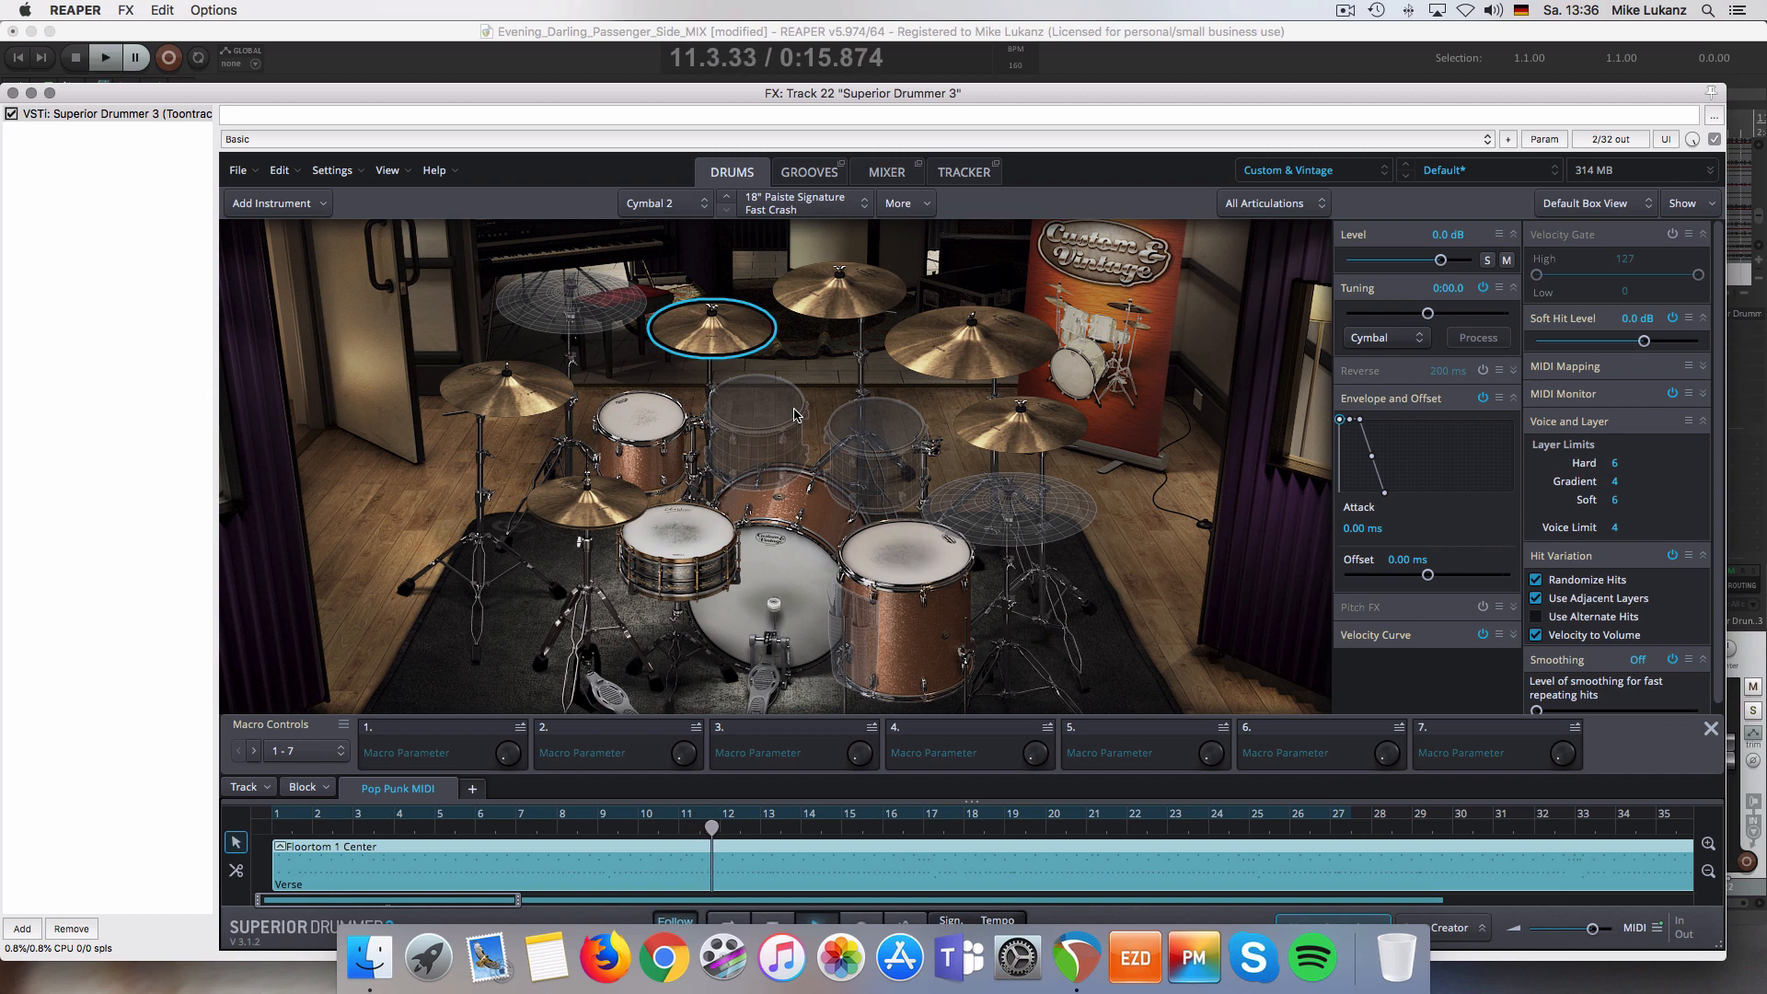
key("space")
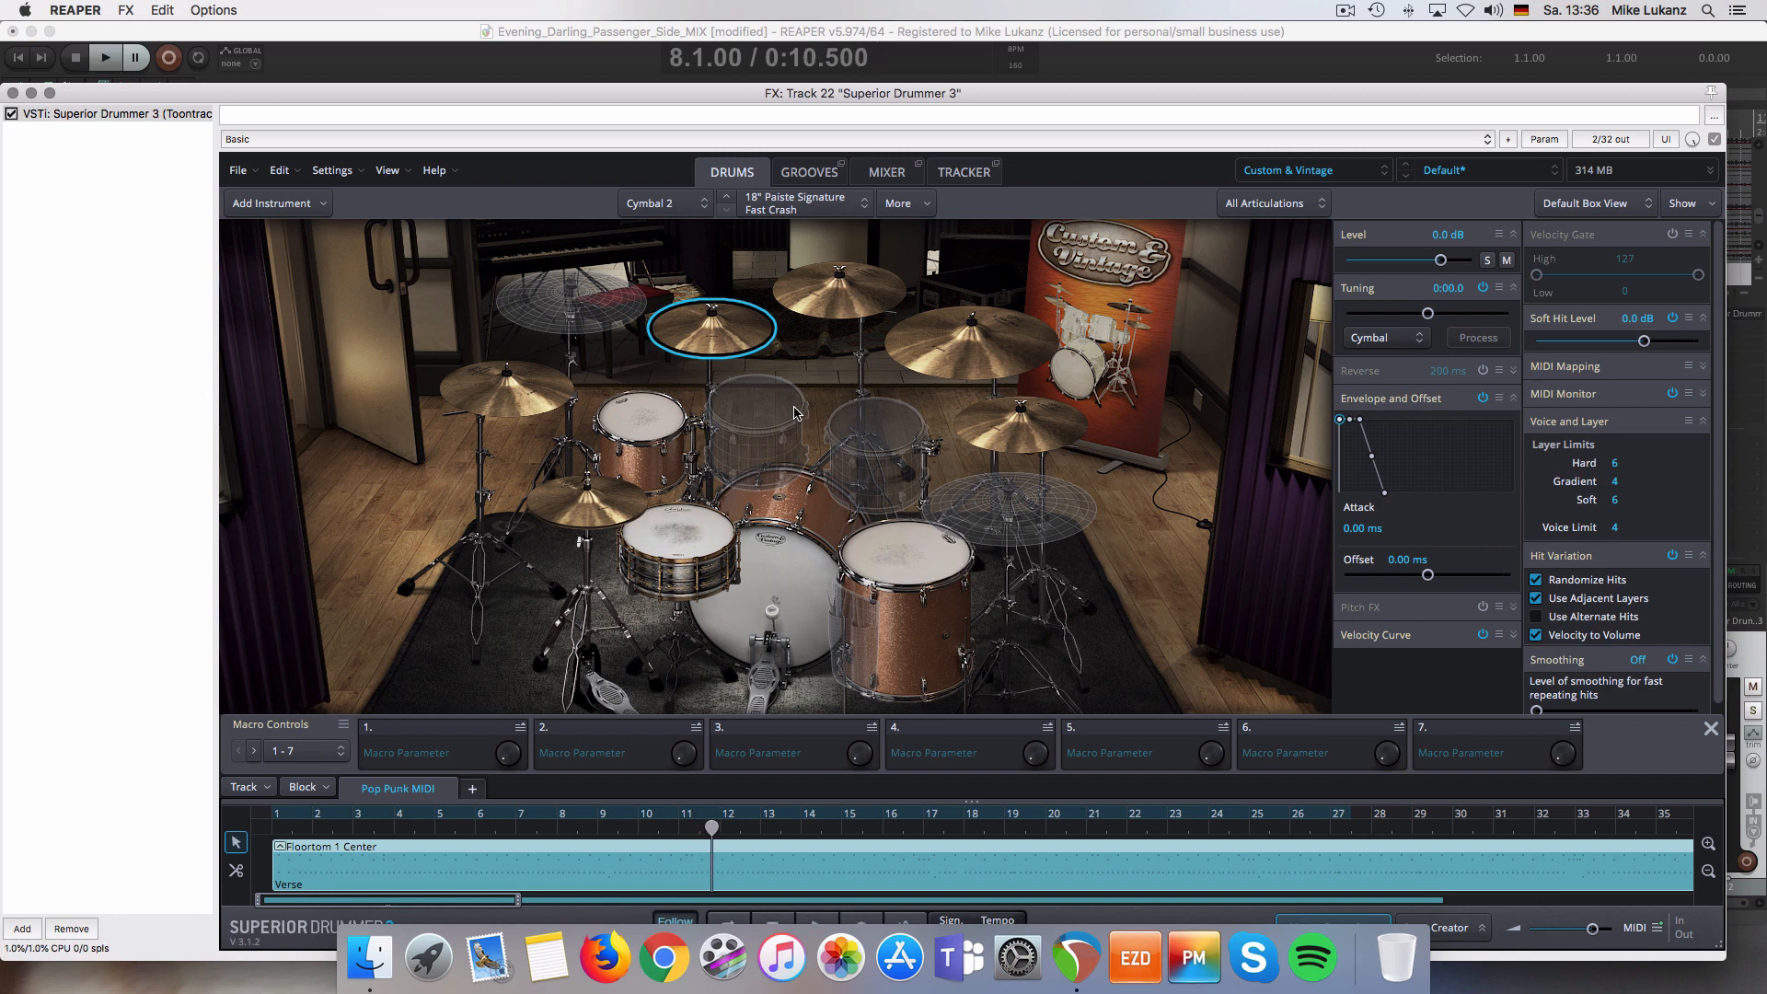
left_click(727, 346)
- Load the Indiependent library in place of Custom & Vintage
left_click_drag(889, 94, 887, 73)
left_click(1321, 149)
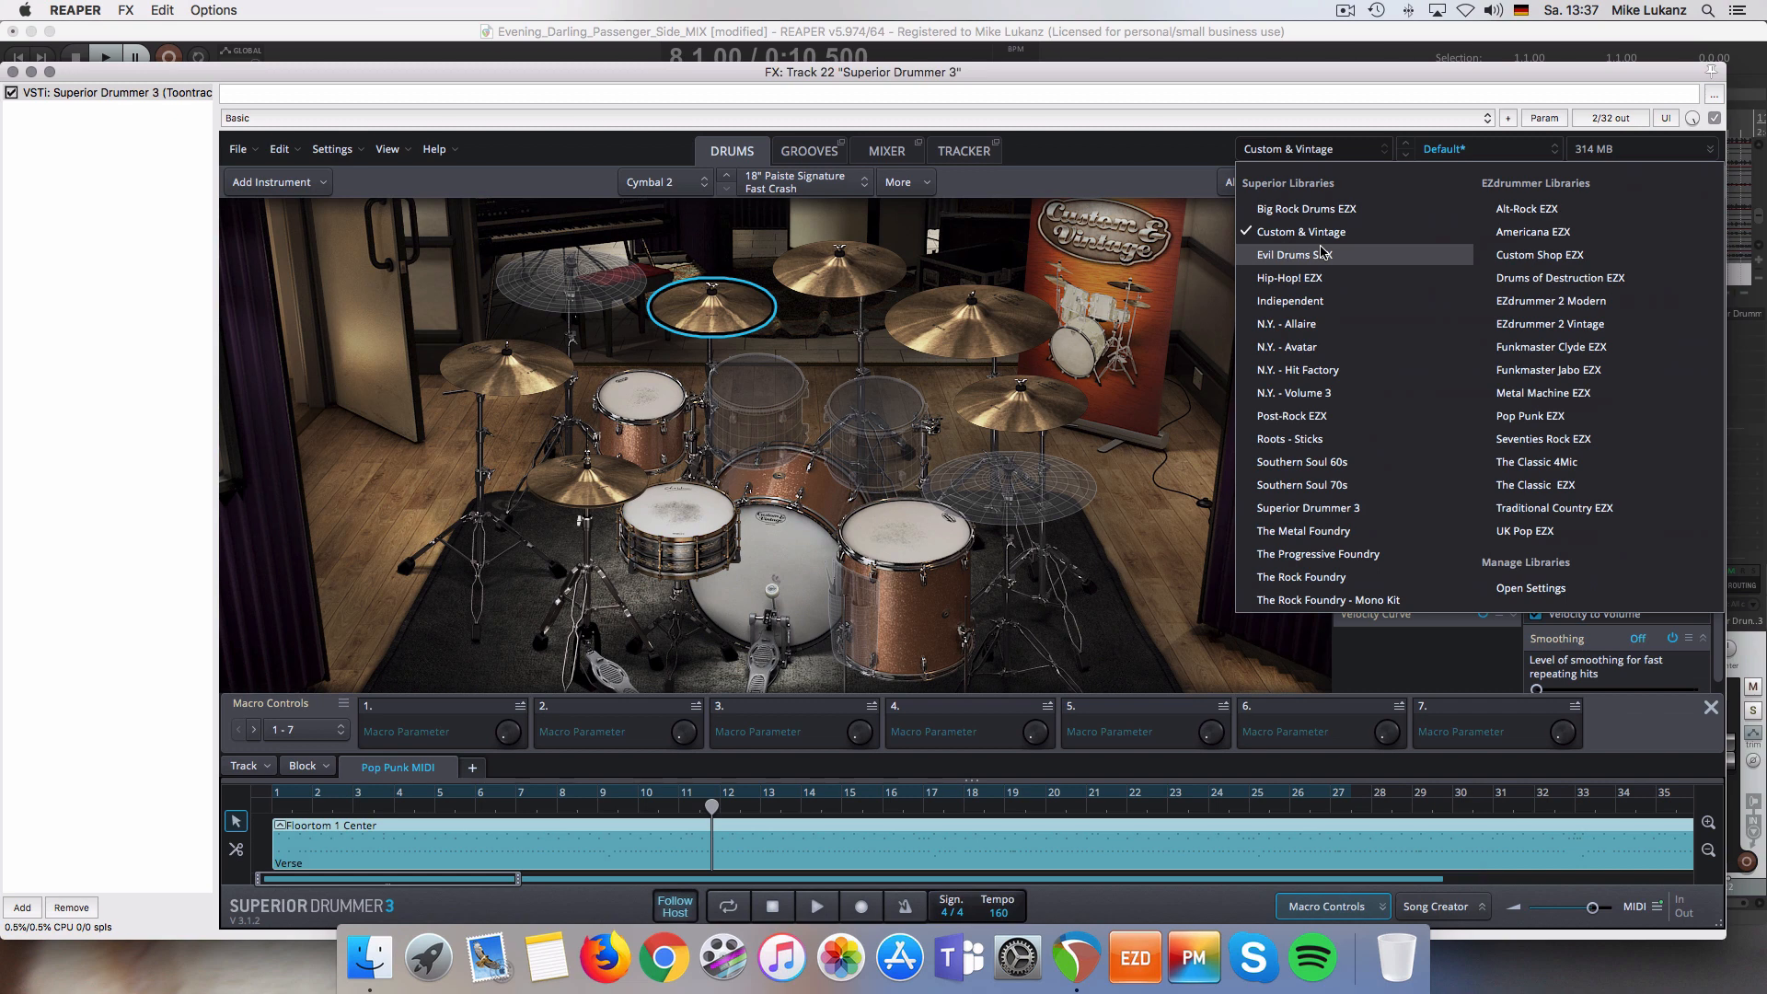
left_click(1316, 301)
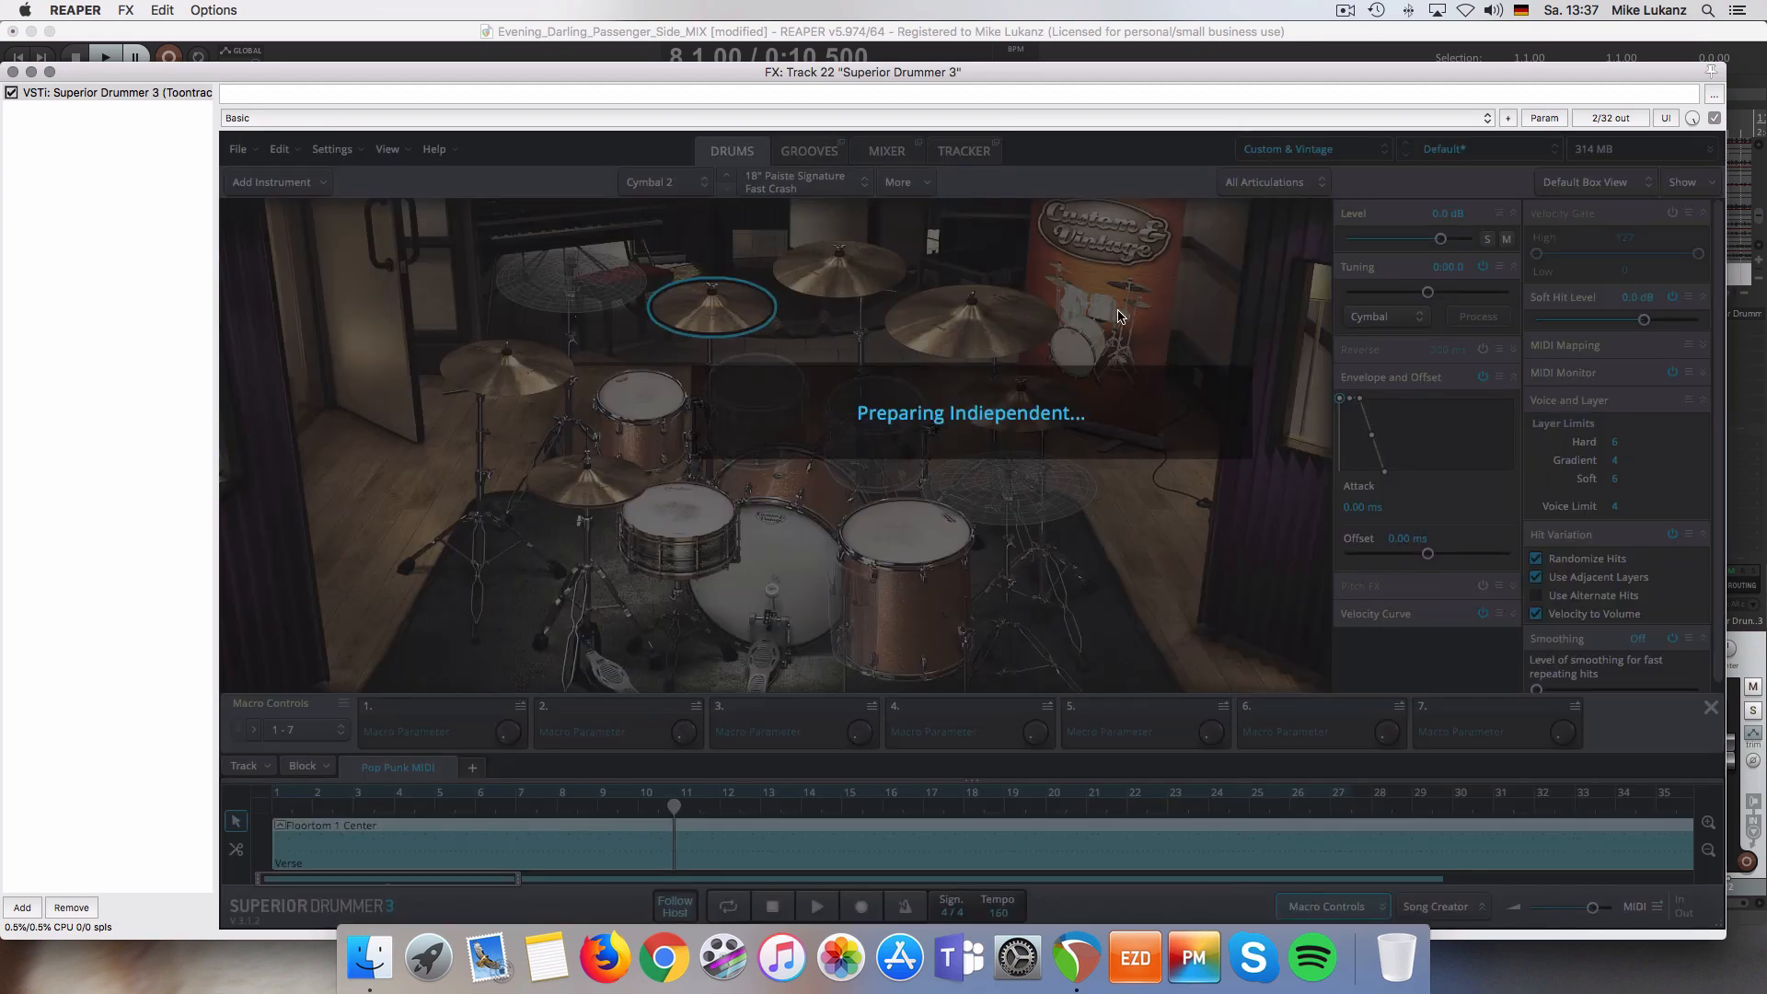
left_click_drag(962, 77, 961, 62)
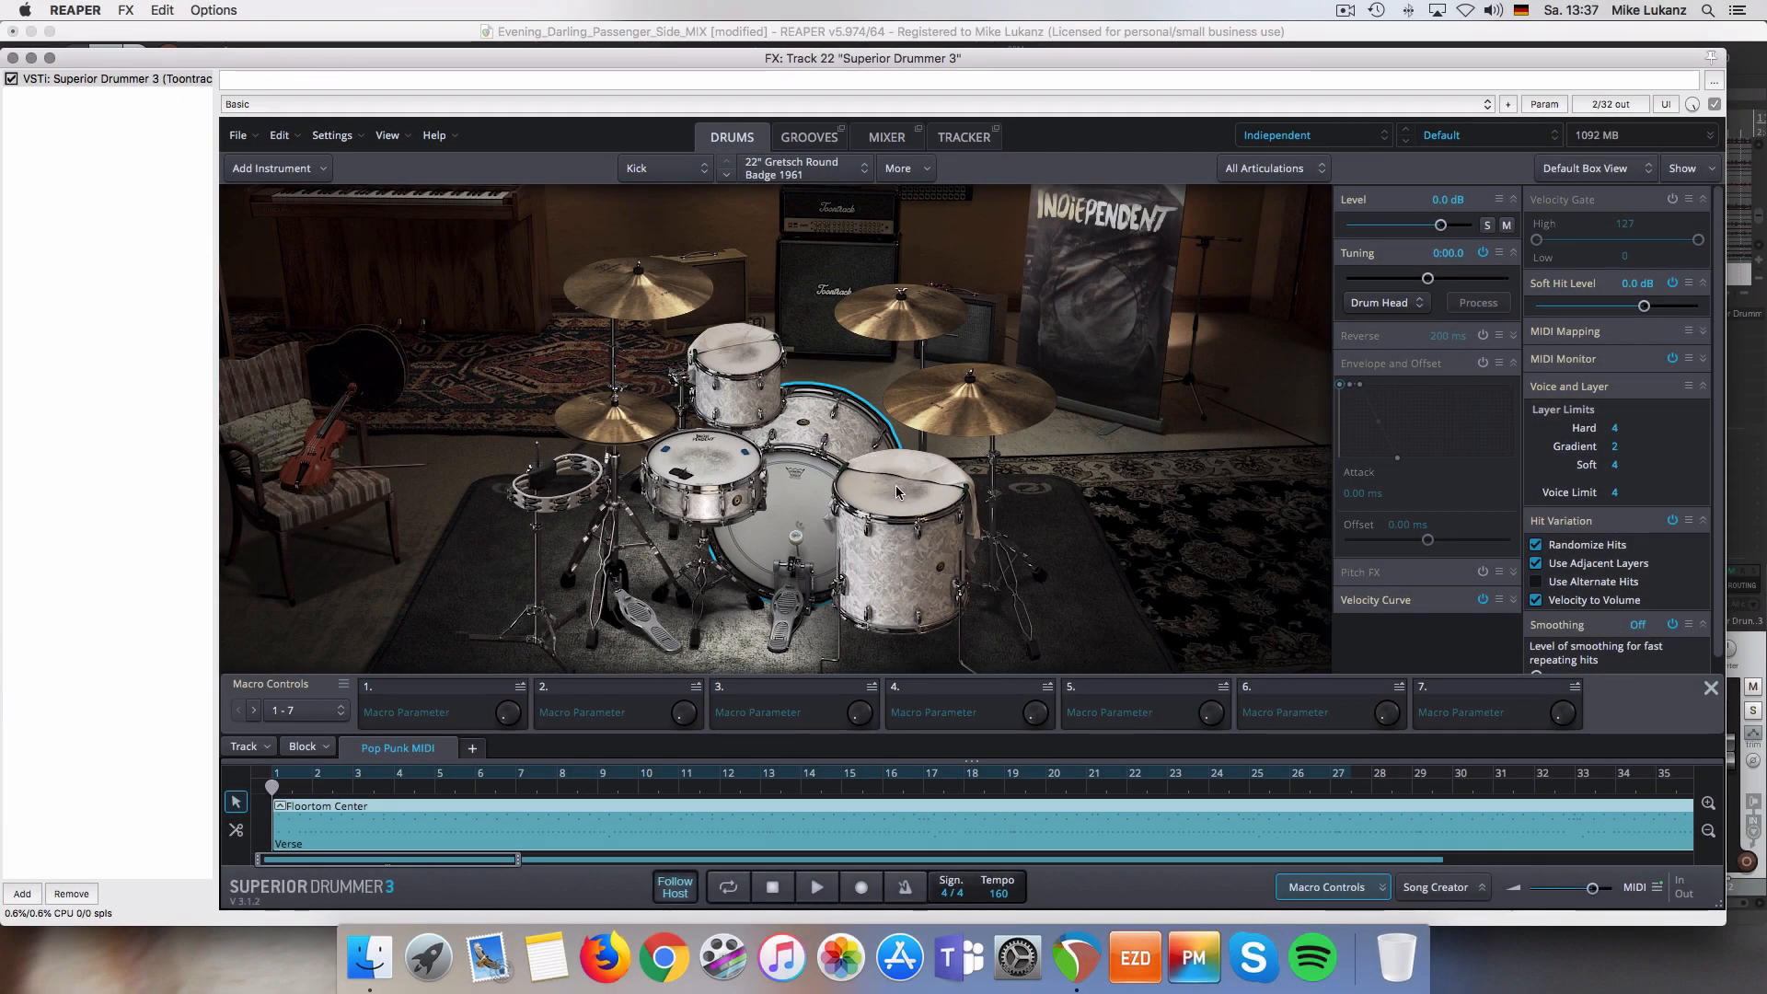
- Audition the Indiependent kit's floor tom and rack tom
left_click(898, 486)
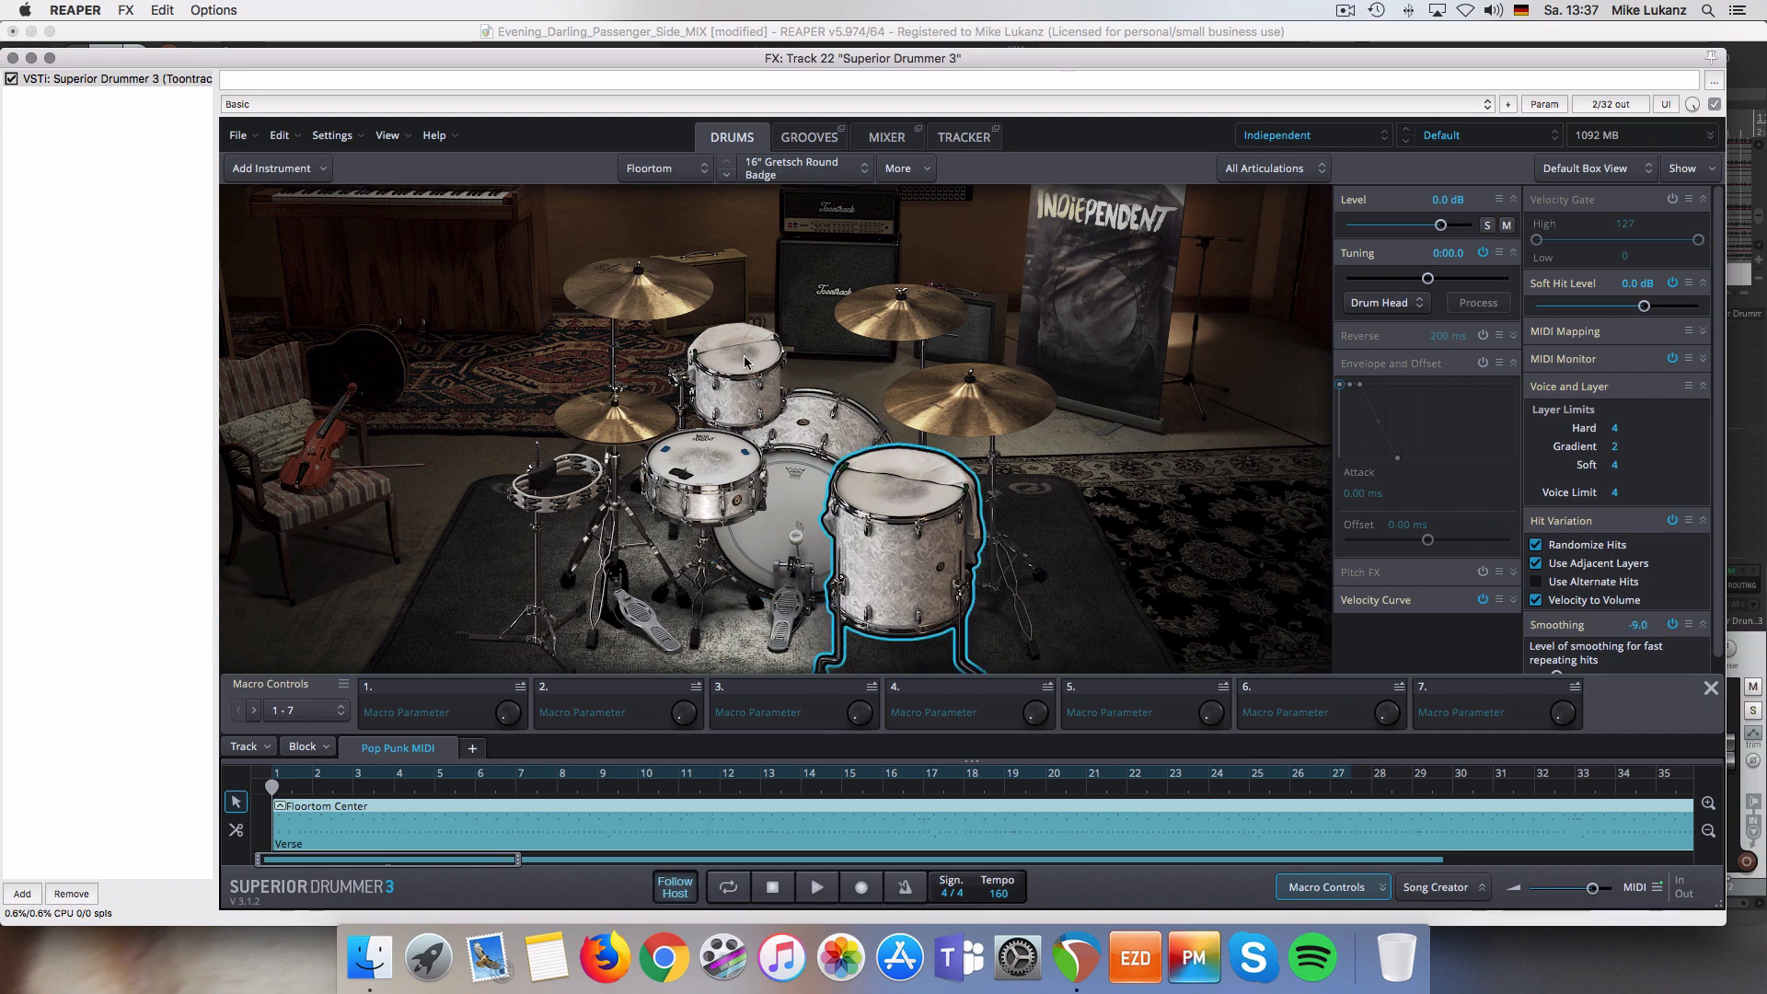
left_click(745, 362)
left_click(874, 489)
left_click(740, 355)
left_click(915, 499)
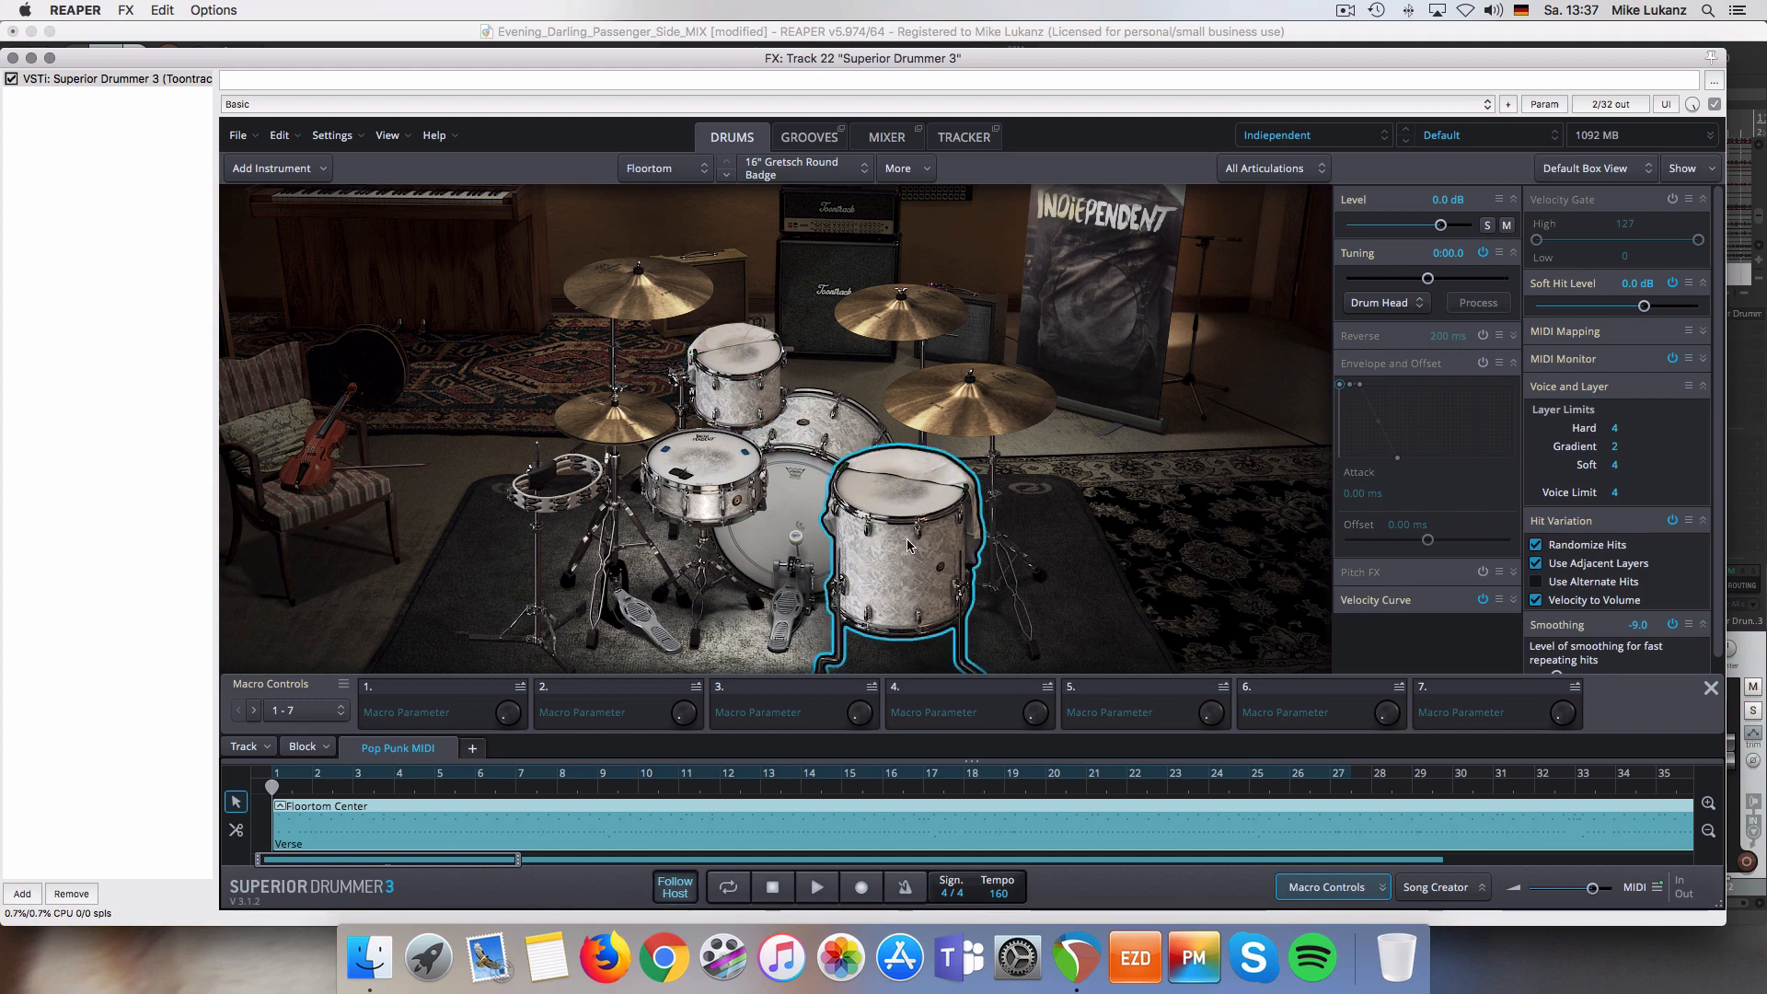
- Replace the kick with the 22" Gretsch Round Badge 1958 - No Fronthead and the snare with the 5x14" Ludwig Chrome Over Brass w/ calfskin
left_click(799, 485)
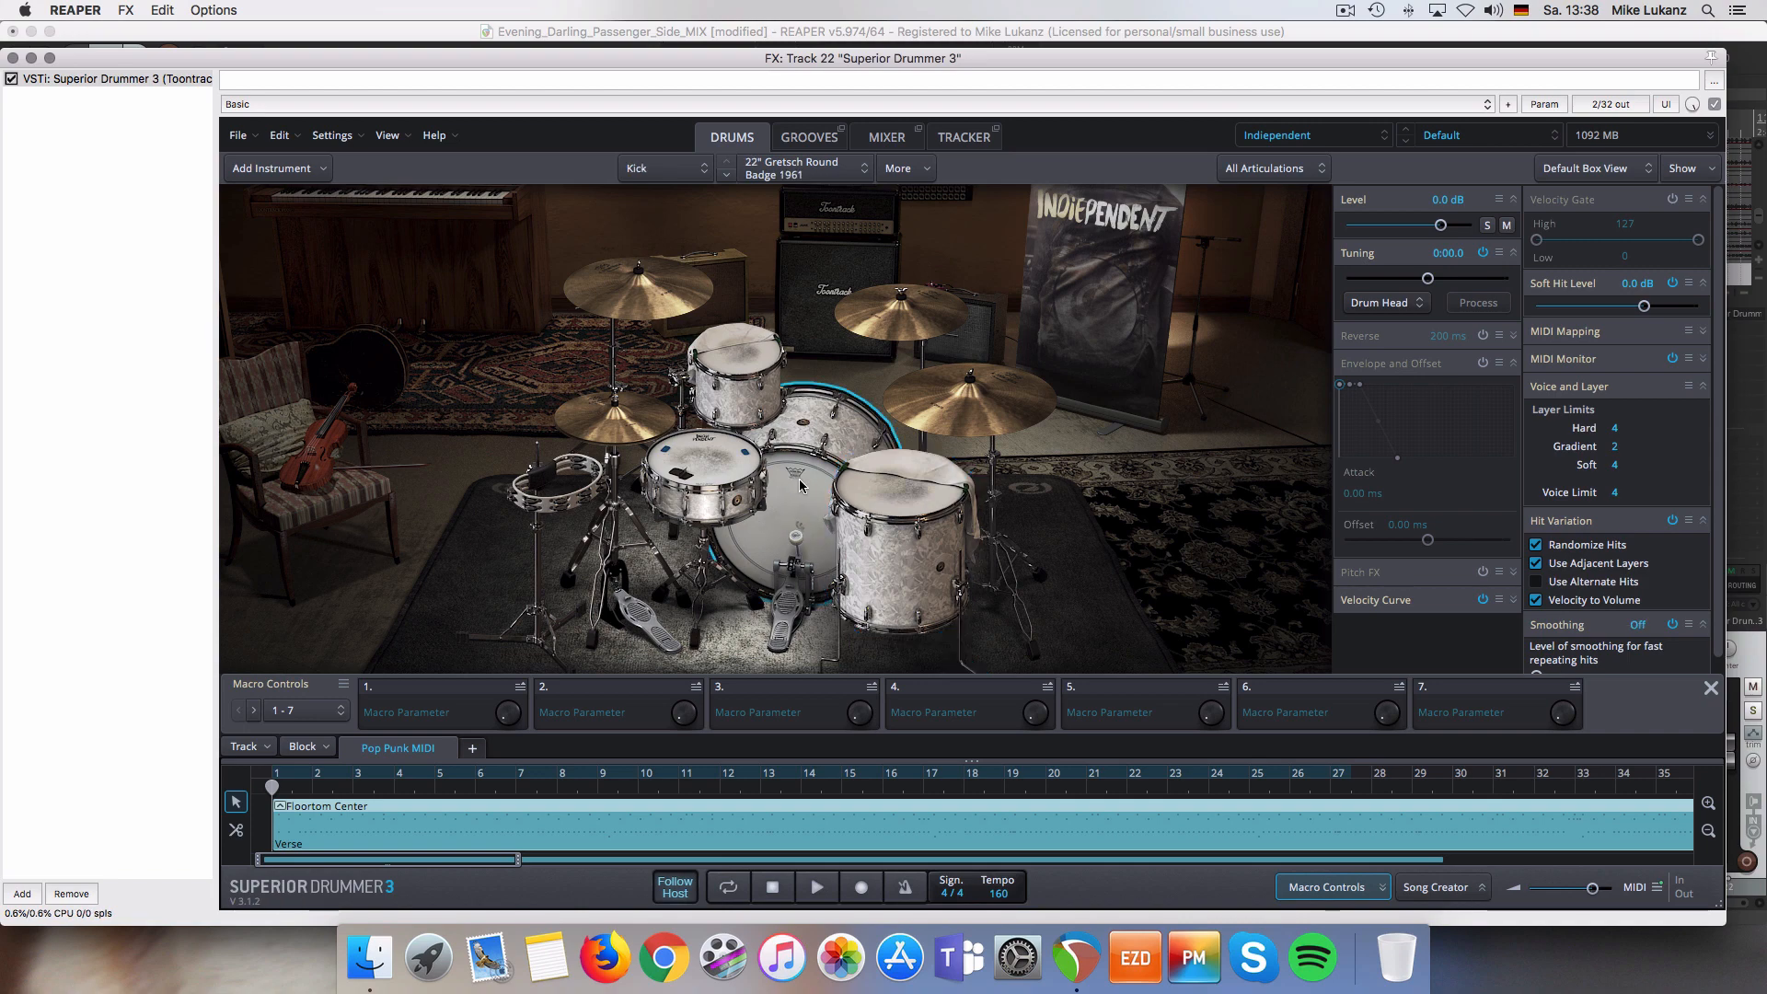
right_click(798, 481)
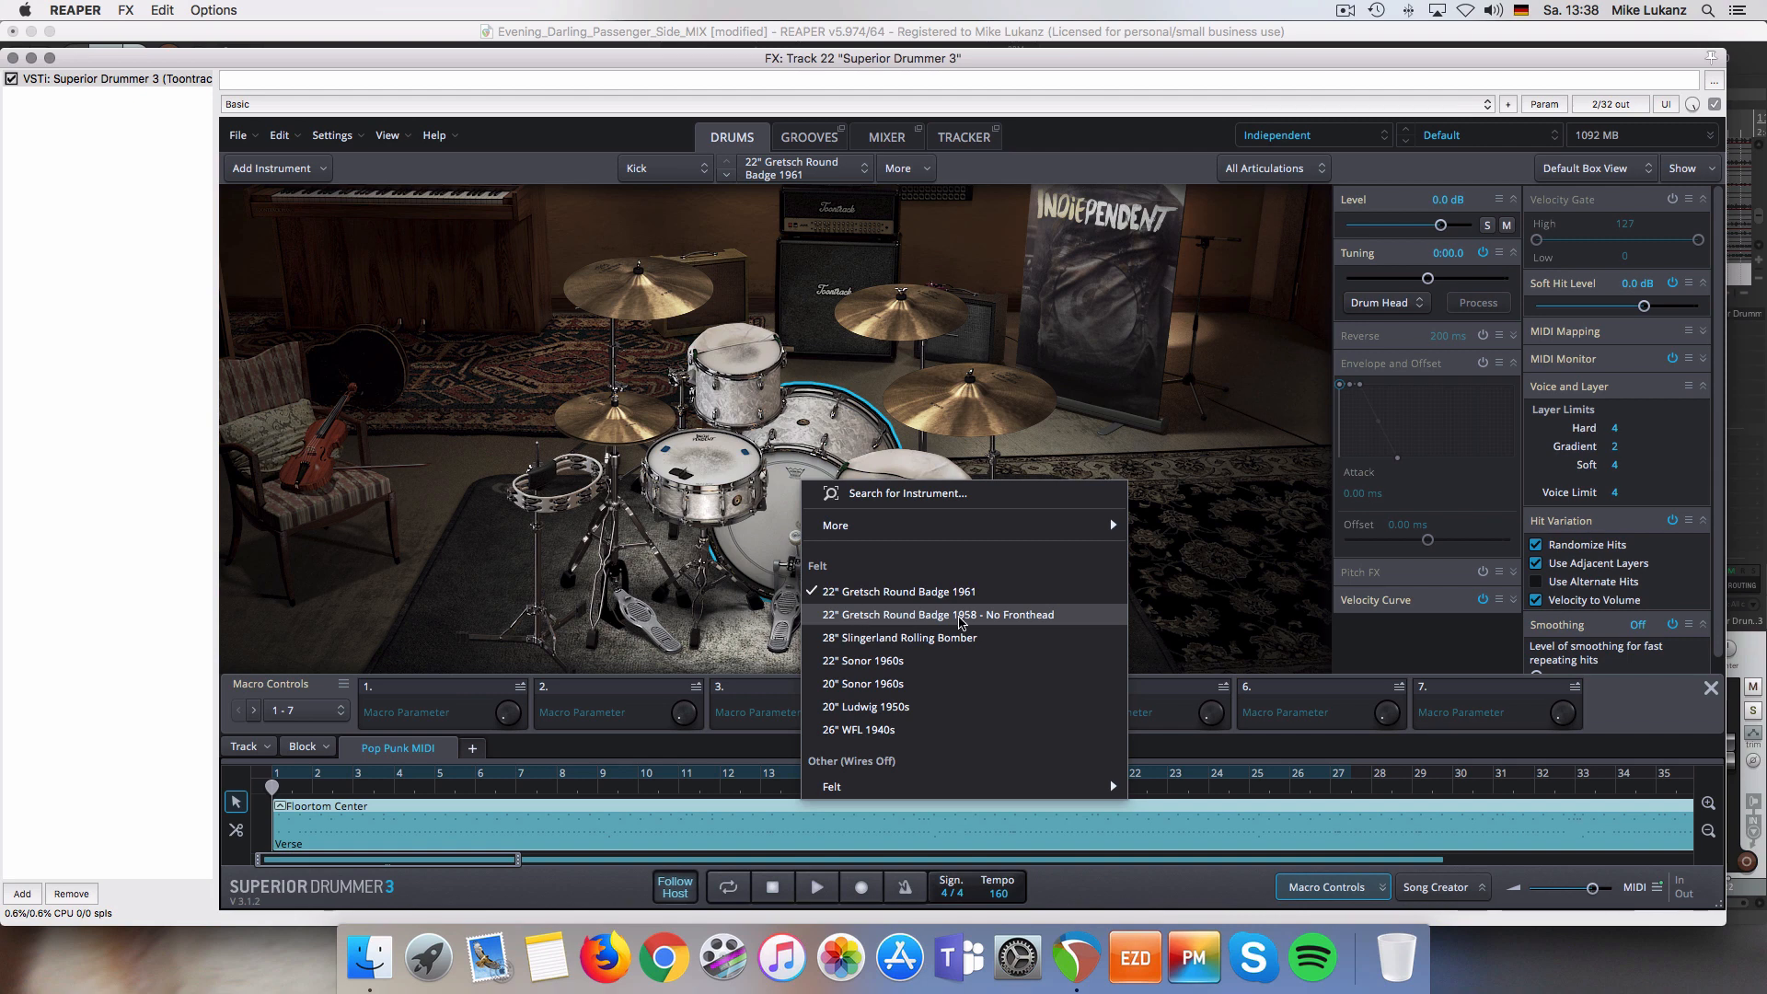
left_click(957, 616)
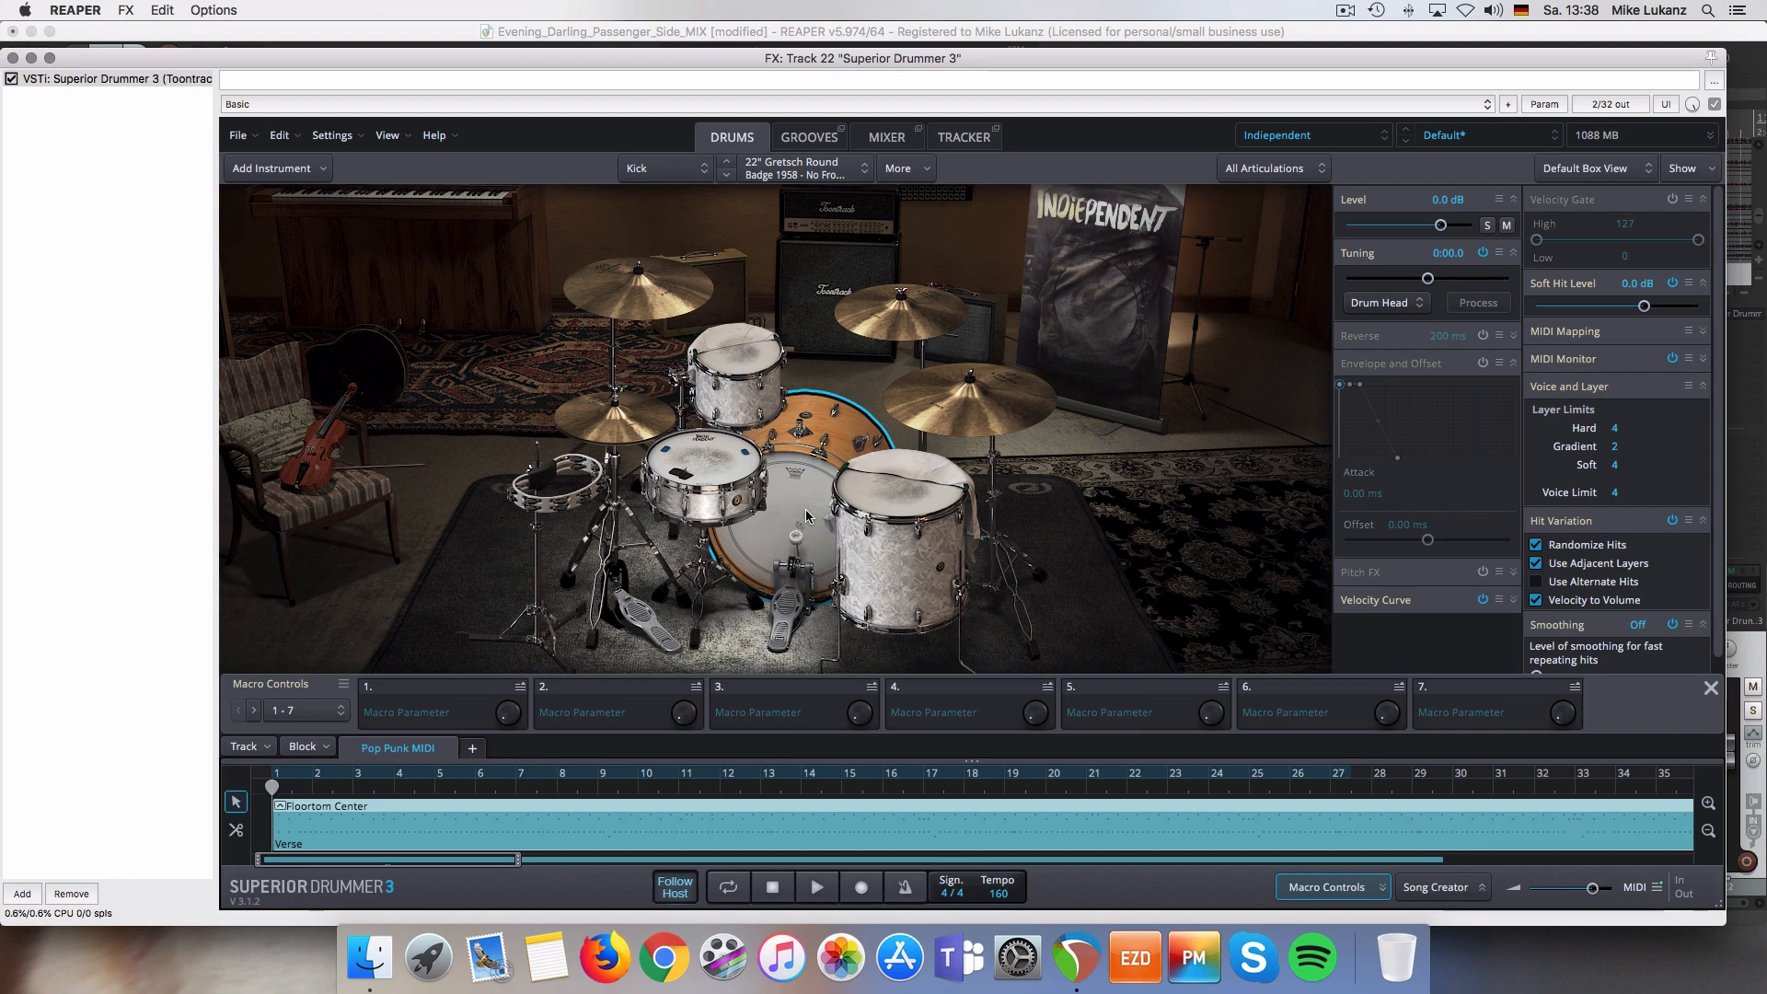
right_click(716, 475)
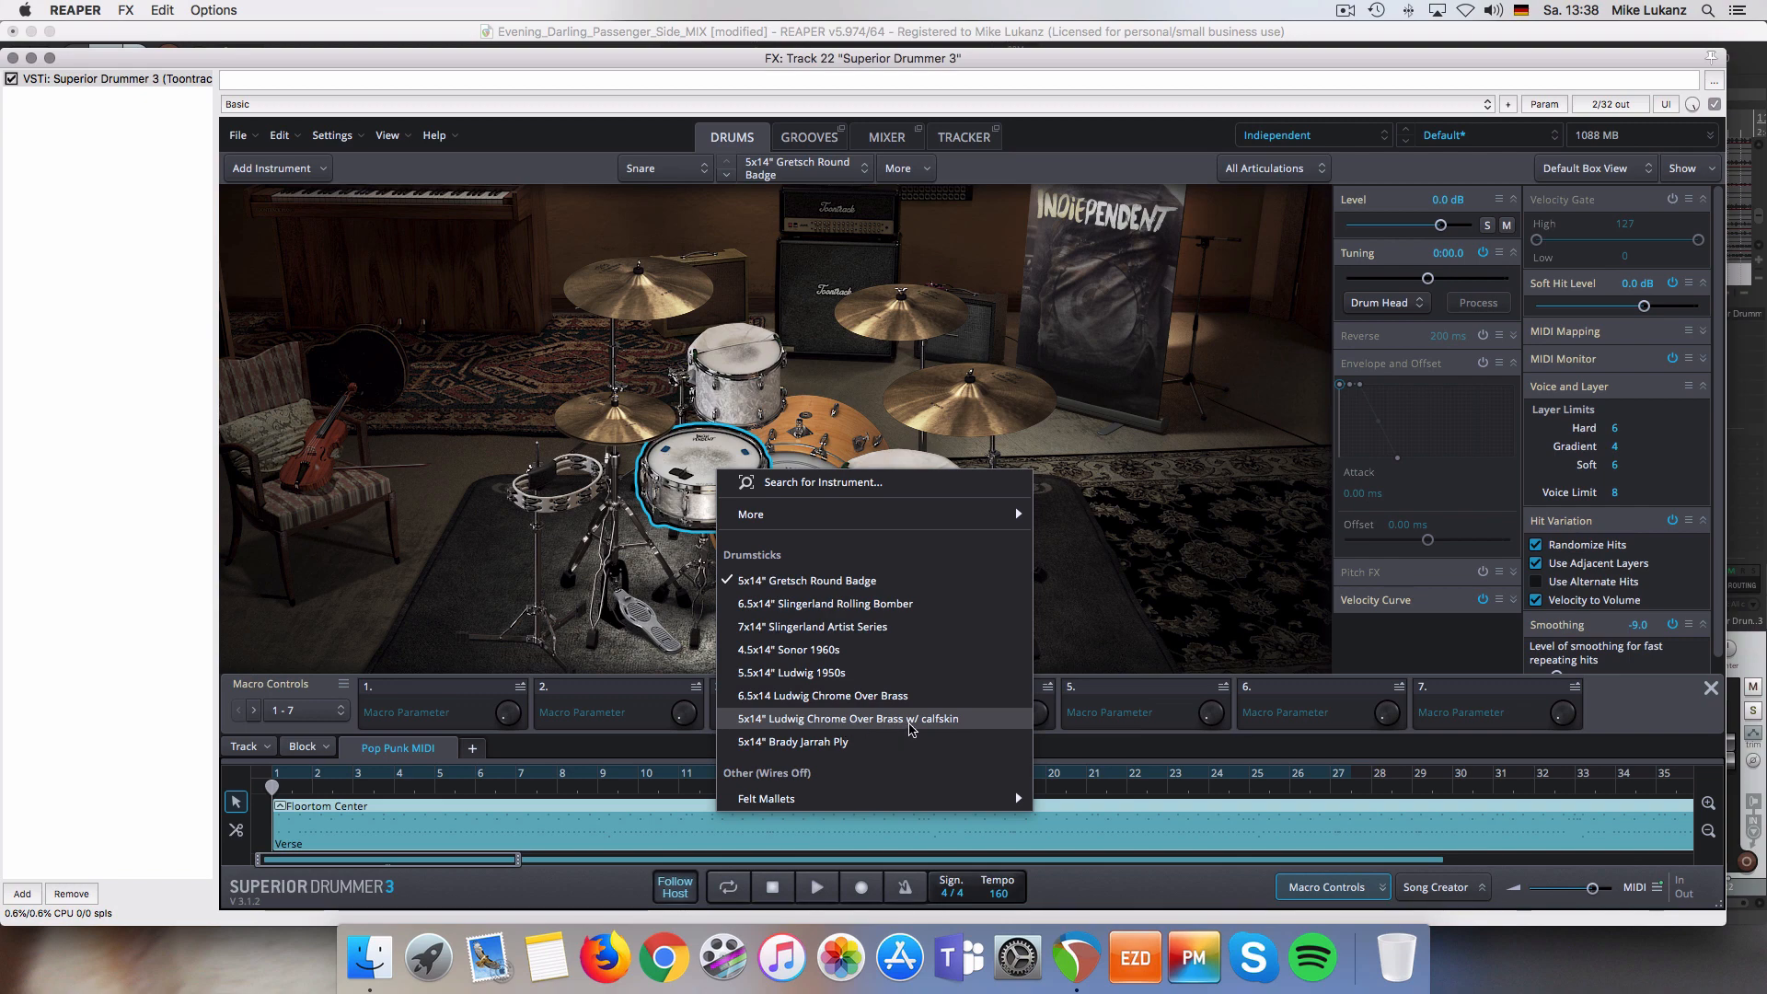
left_click(917, 718)
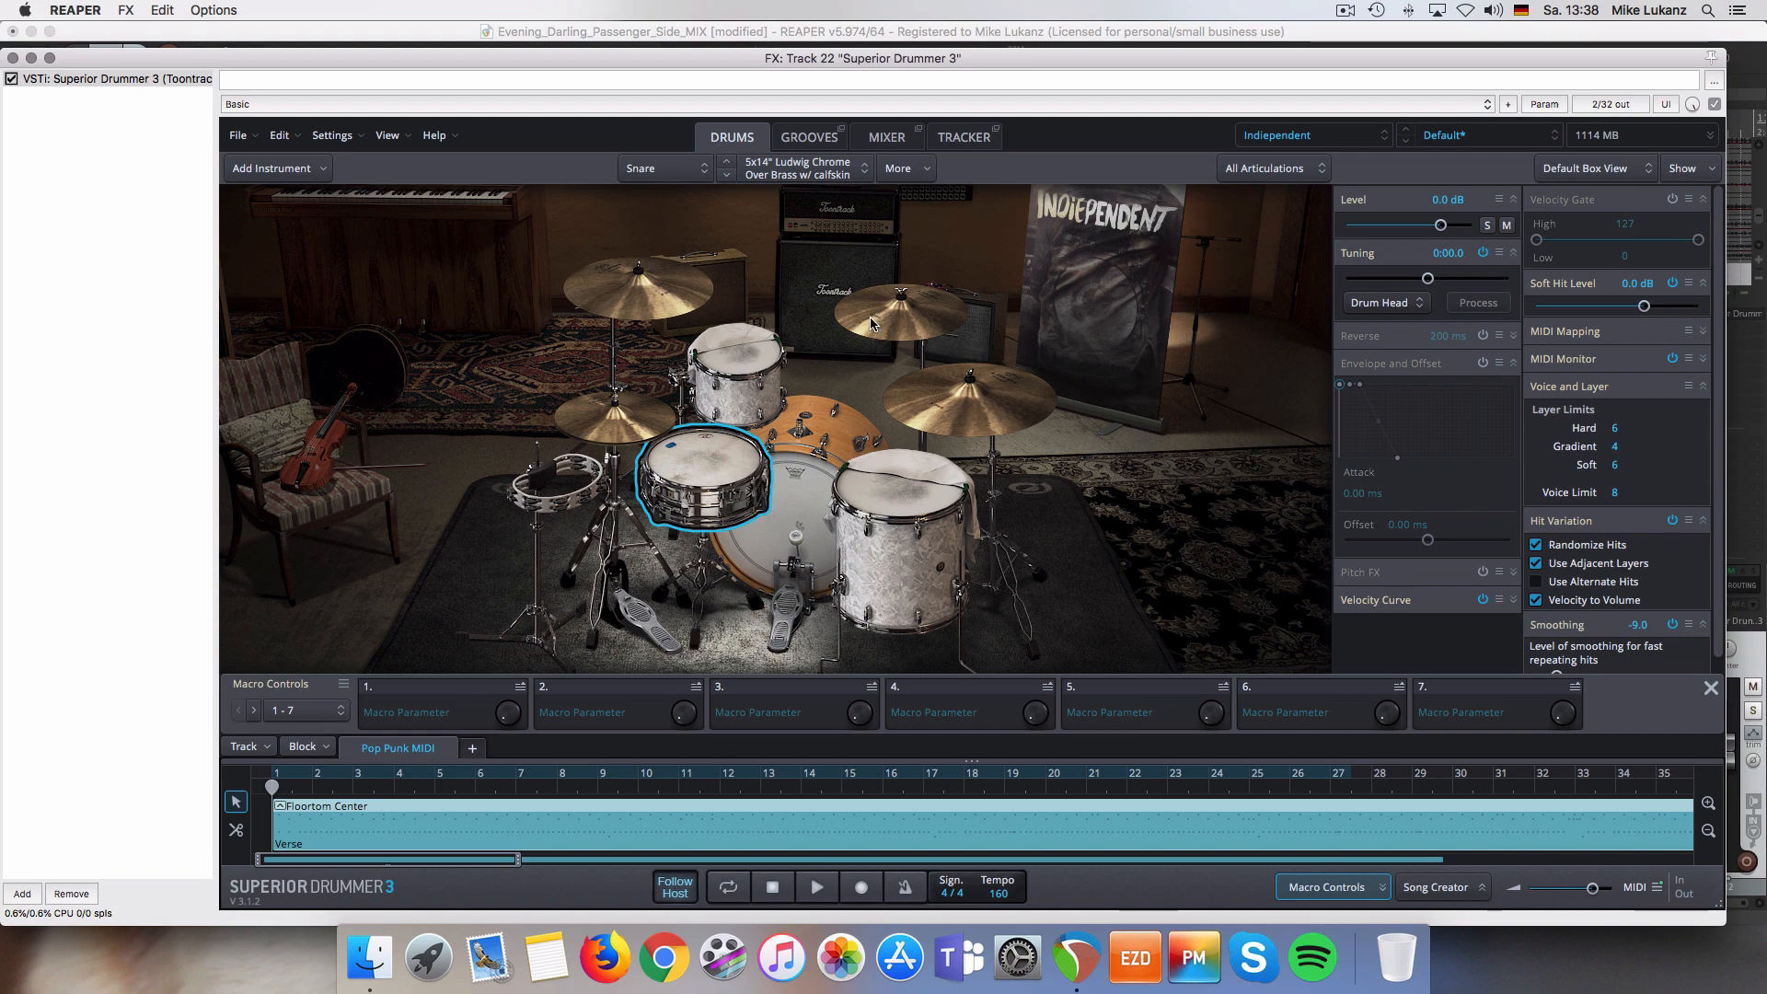
- Replace Cymbal 1 with the 18" Zildjian K Constantinople and Cymbal 2 with the 17" Zildjian A Custom, and audition both
right_click(684, 302)
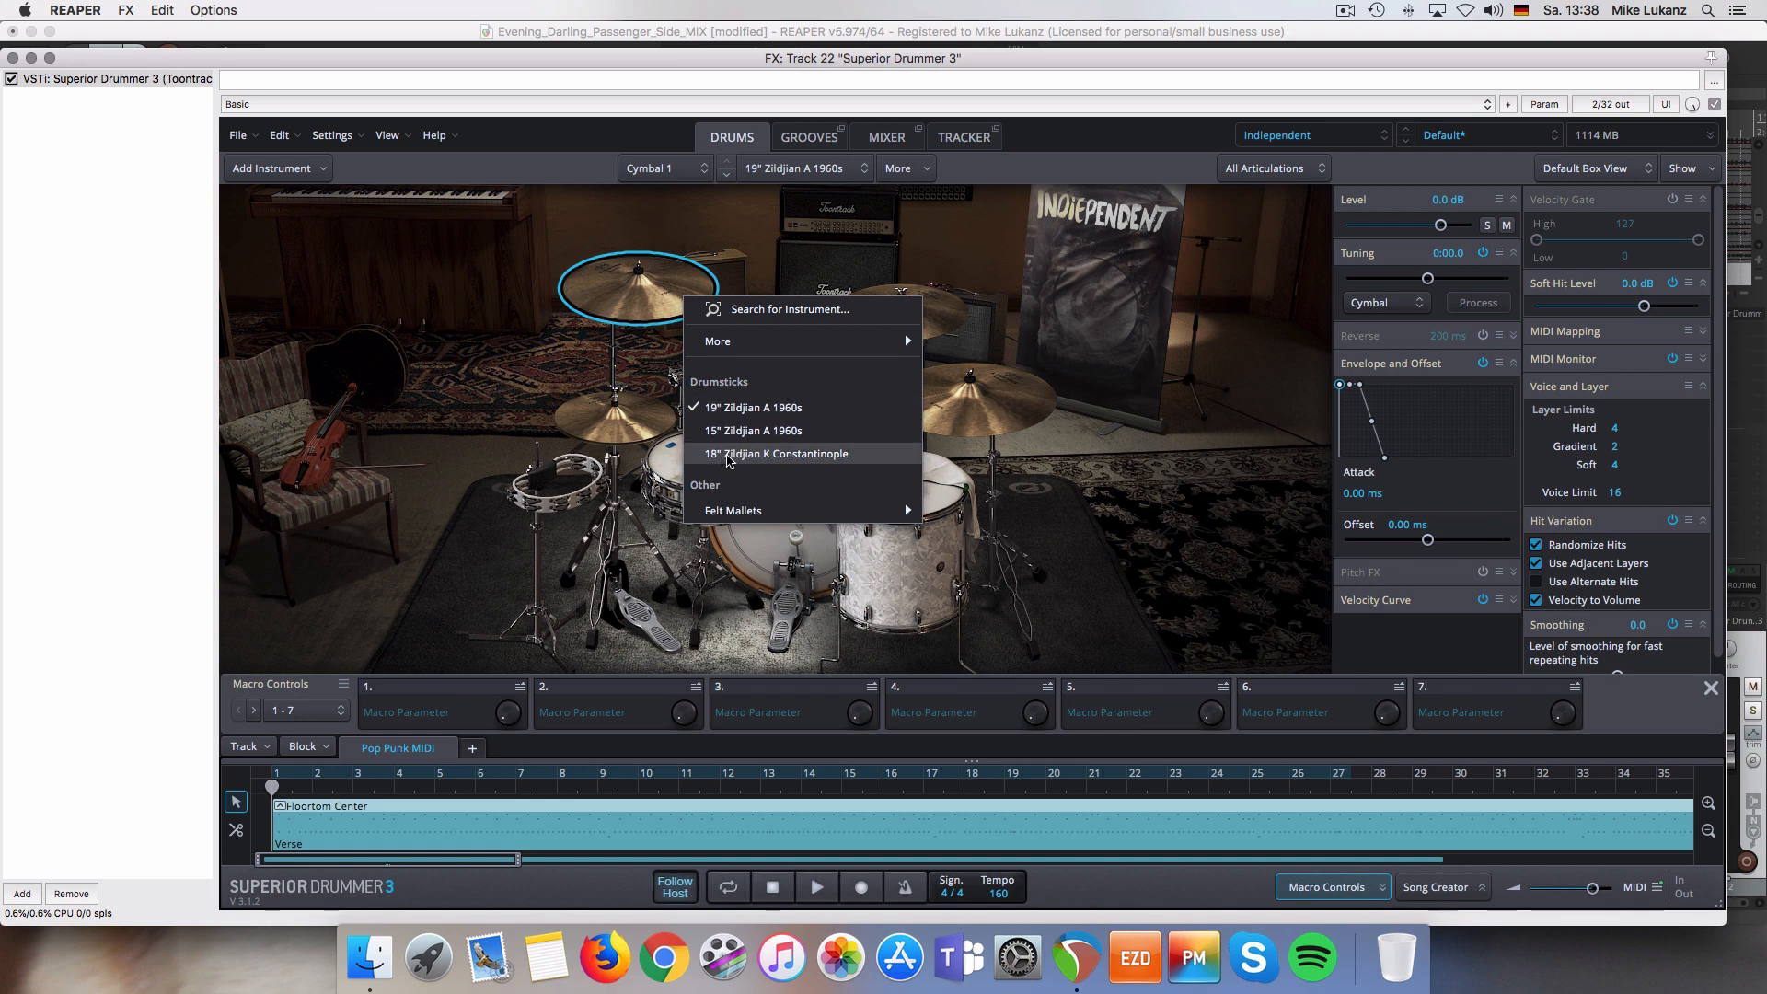
left_click(755, 454)
right_click(879, 329)
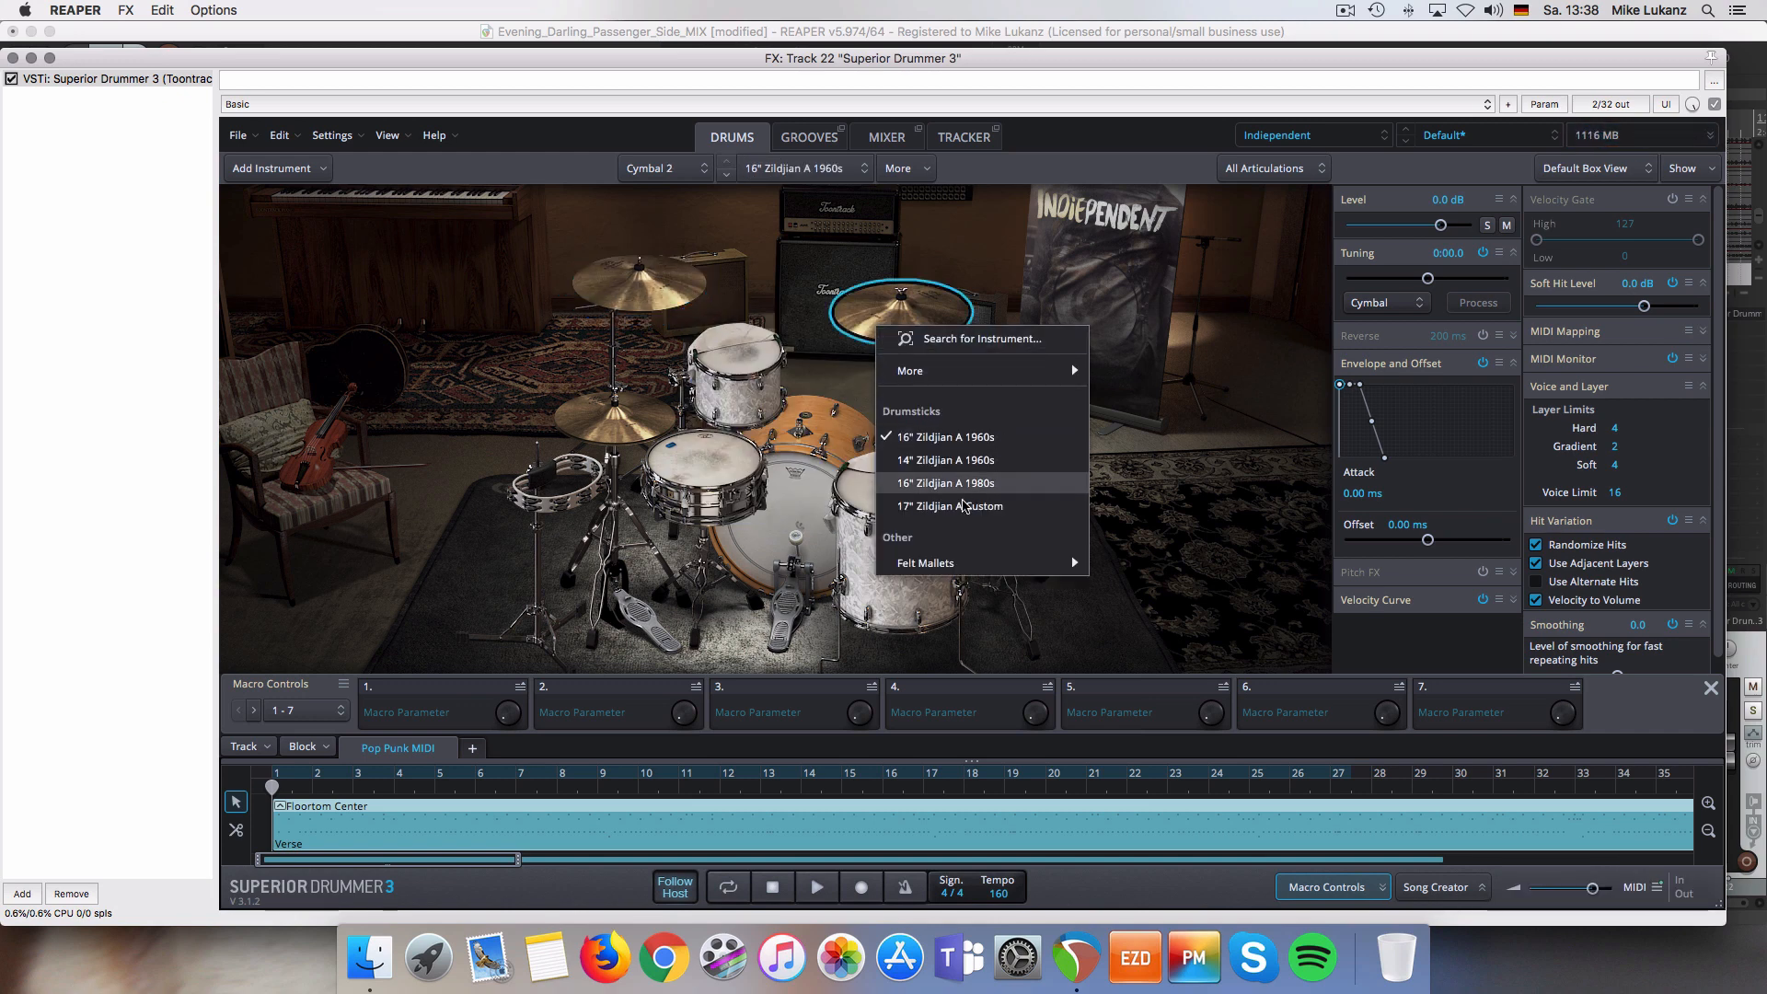
left_click(950, 506)
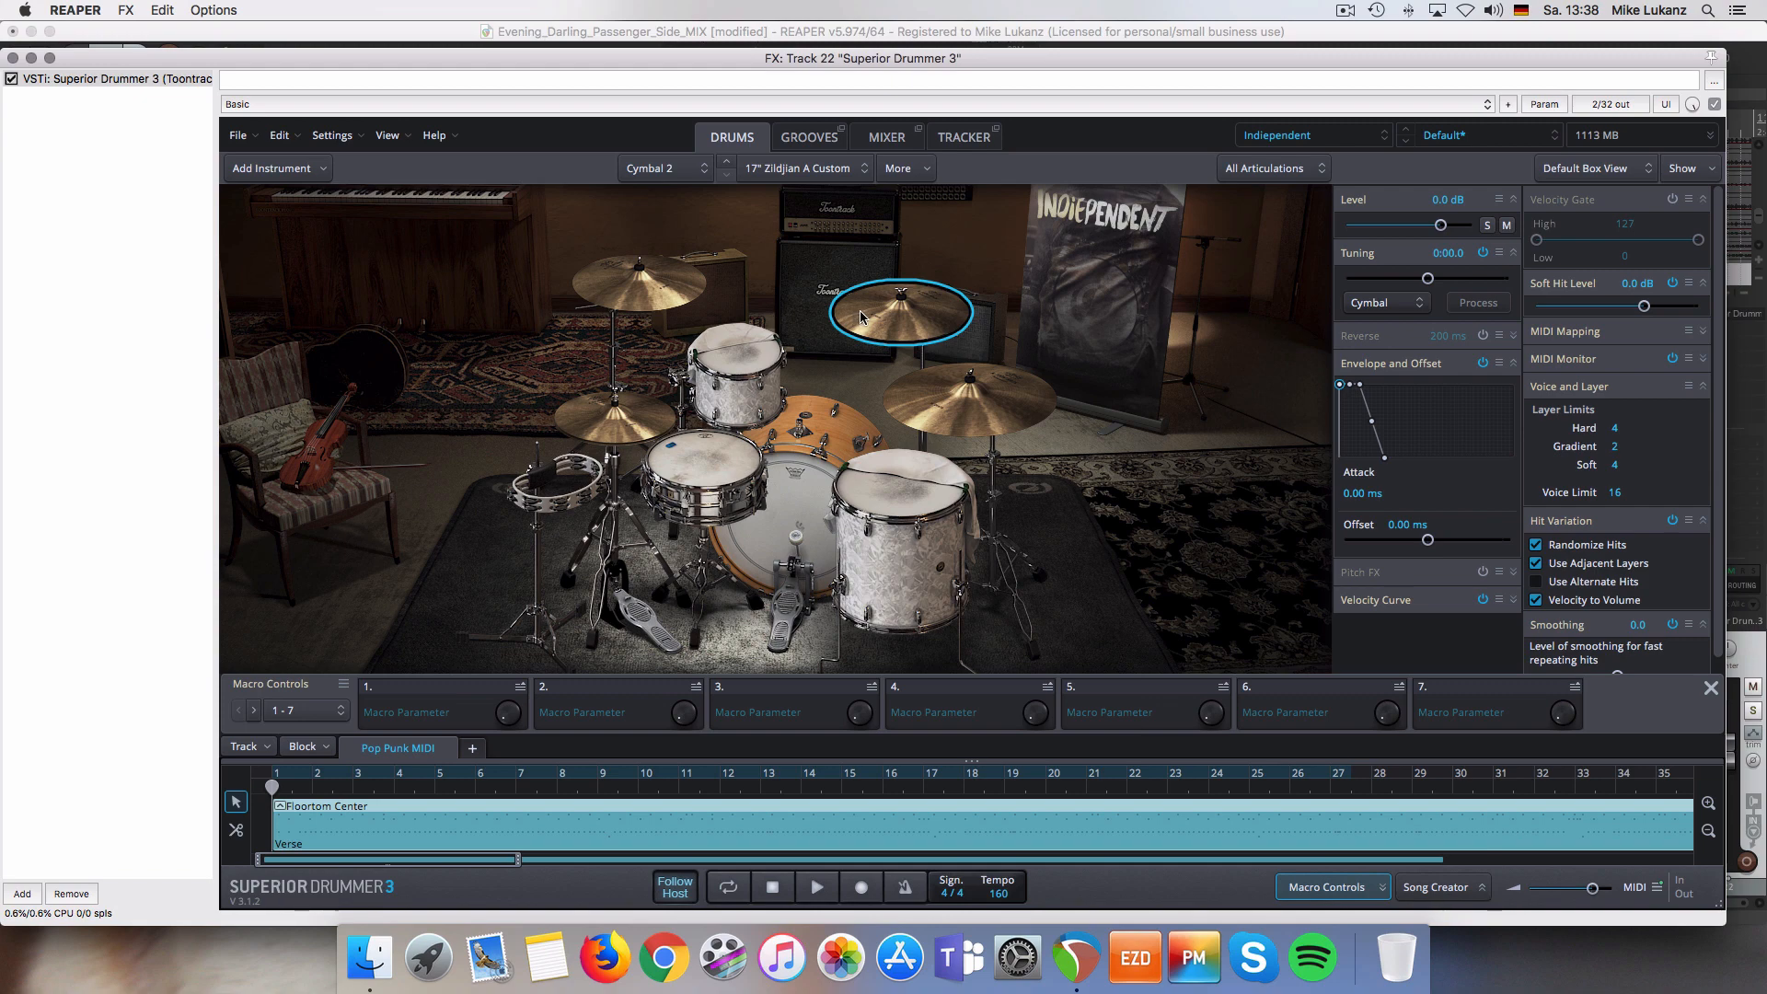
left_click(682, 294)
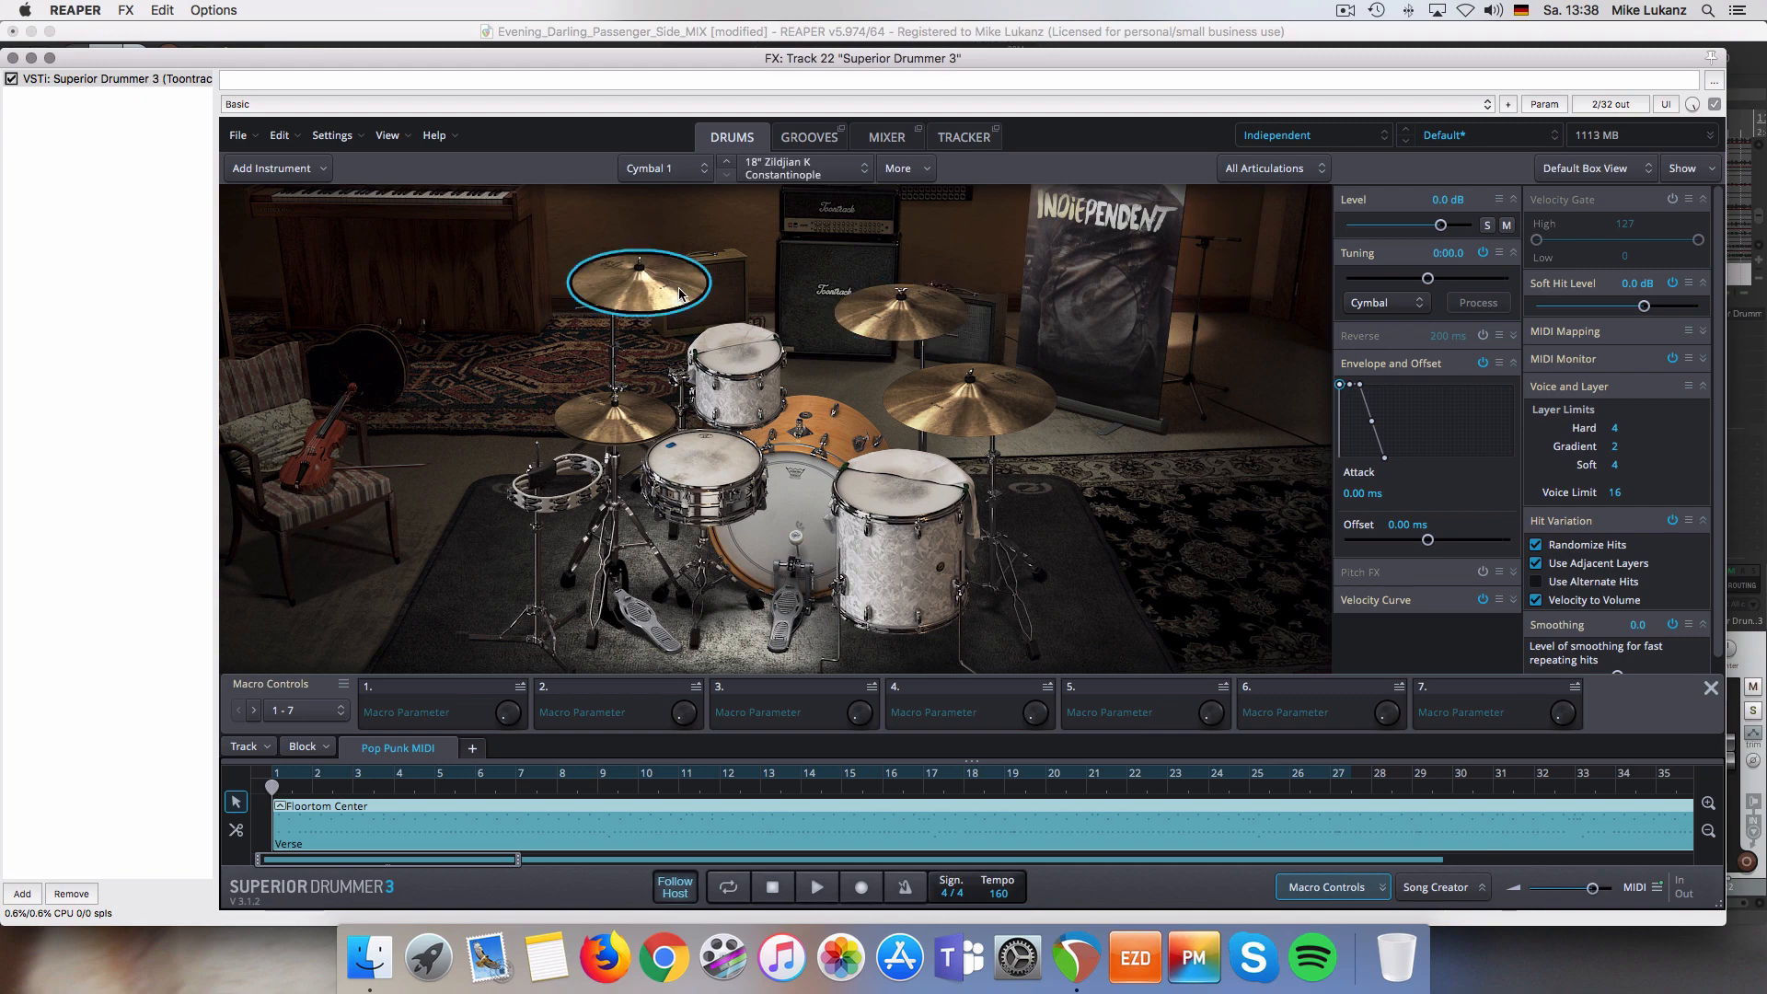
left_click(870, 325)
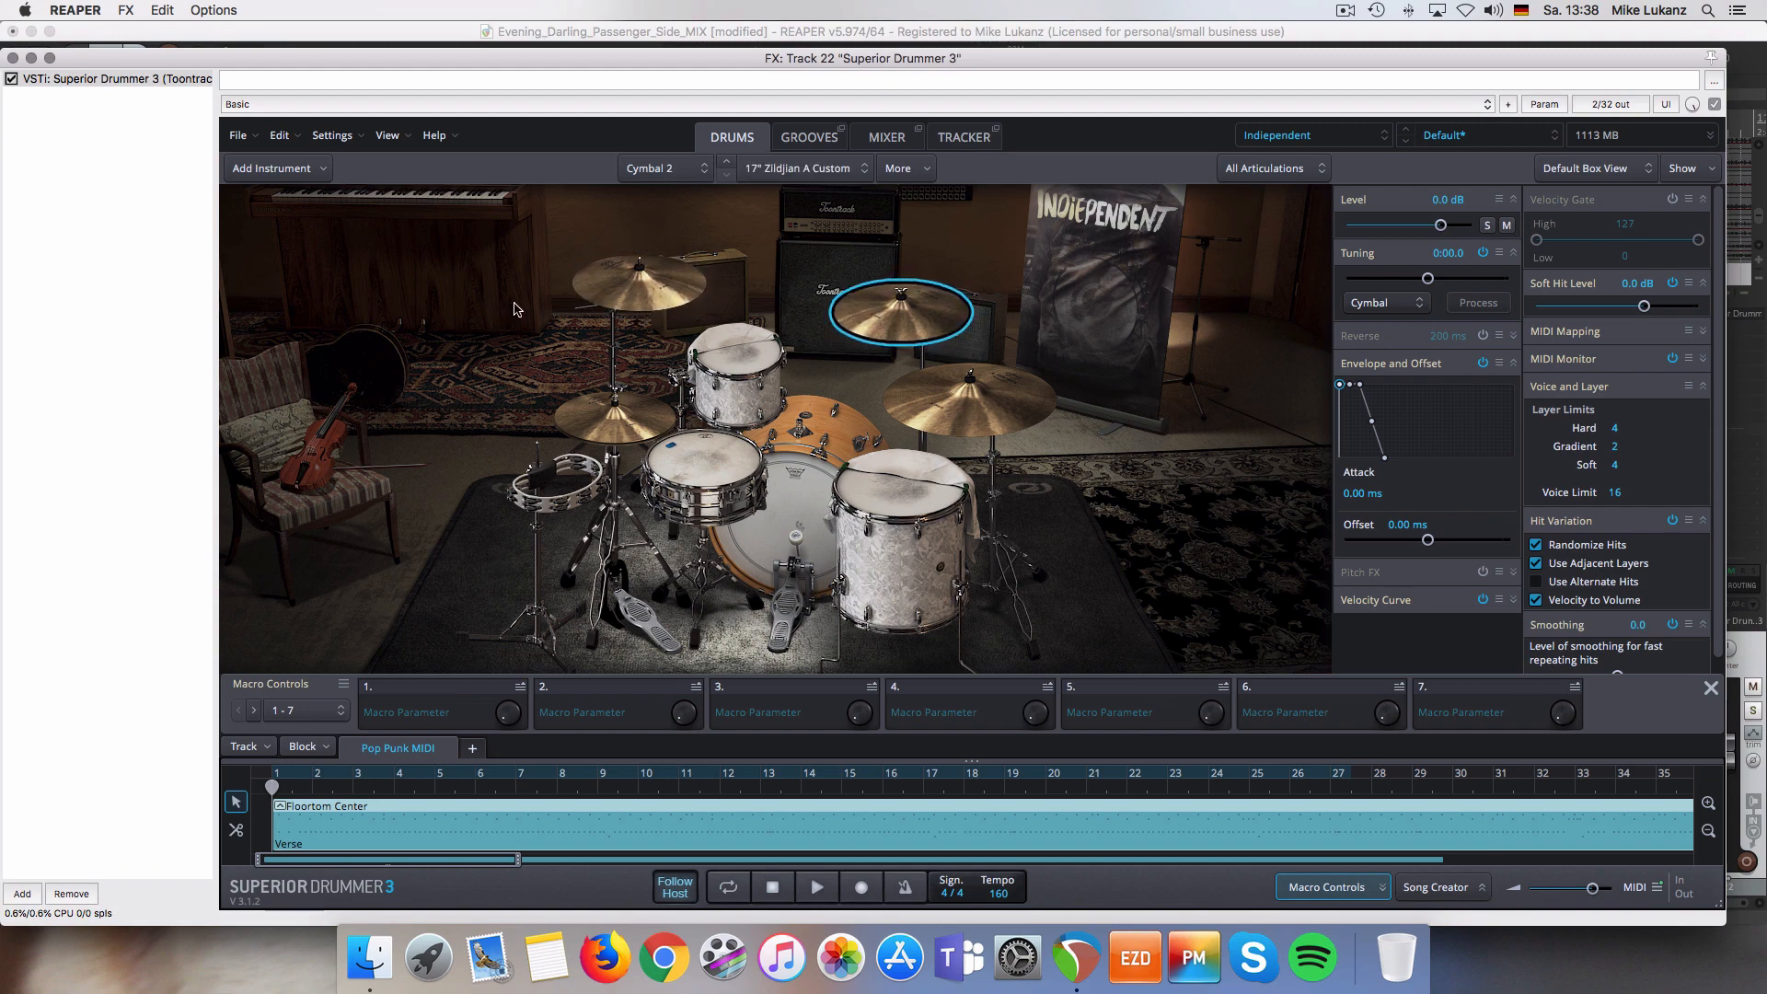
- Play the song from its beginning with the new kit, bring up the drum mixer, and stop playback
left_click_drag(210, 58, 228, 203)
left_click(350, 118)
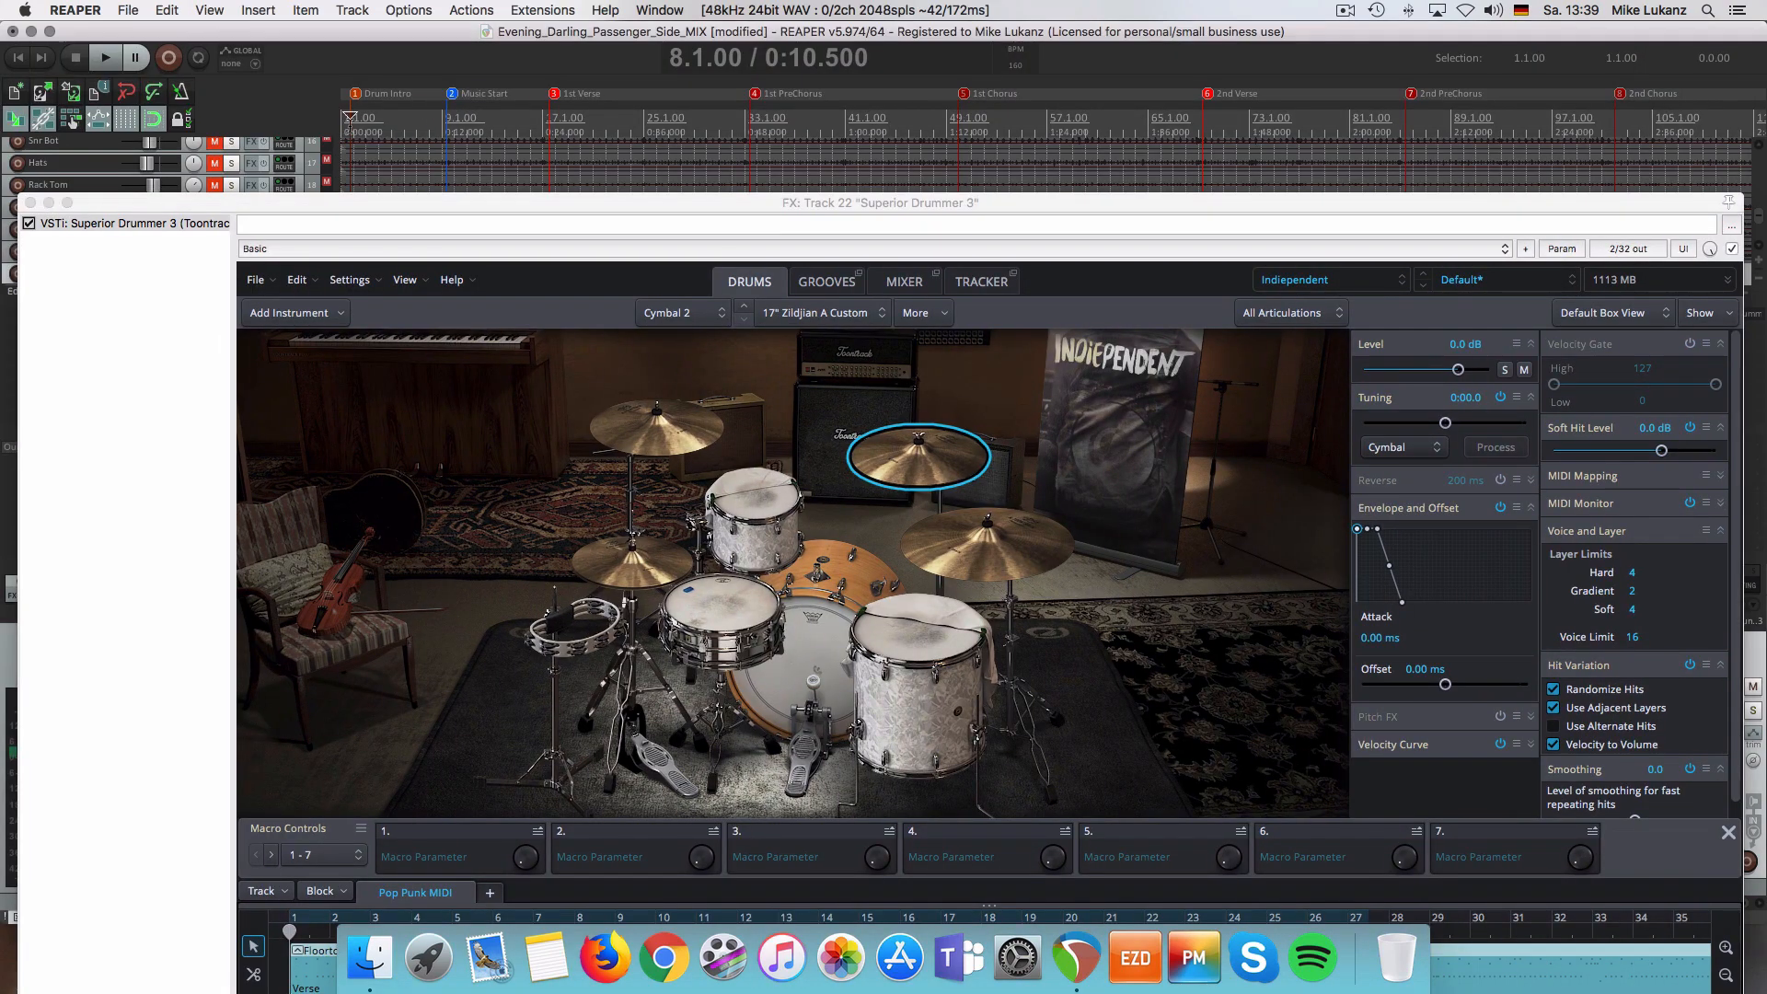
key("space")
left_click_drag(414, 214, 397, 141)
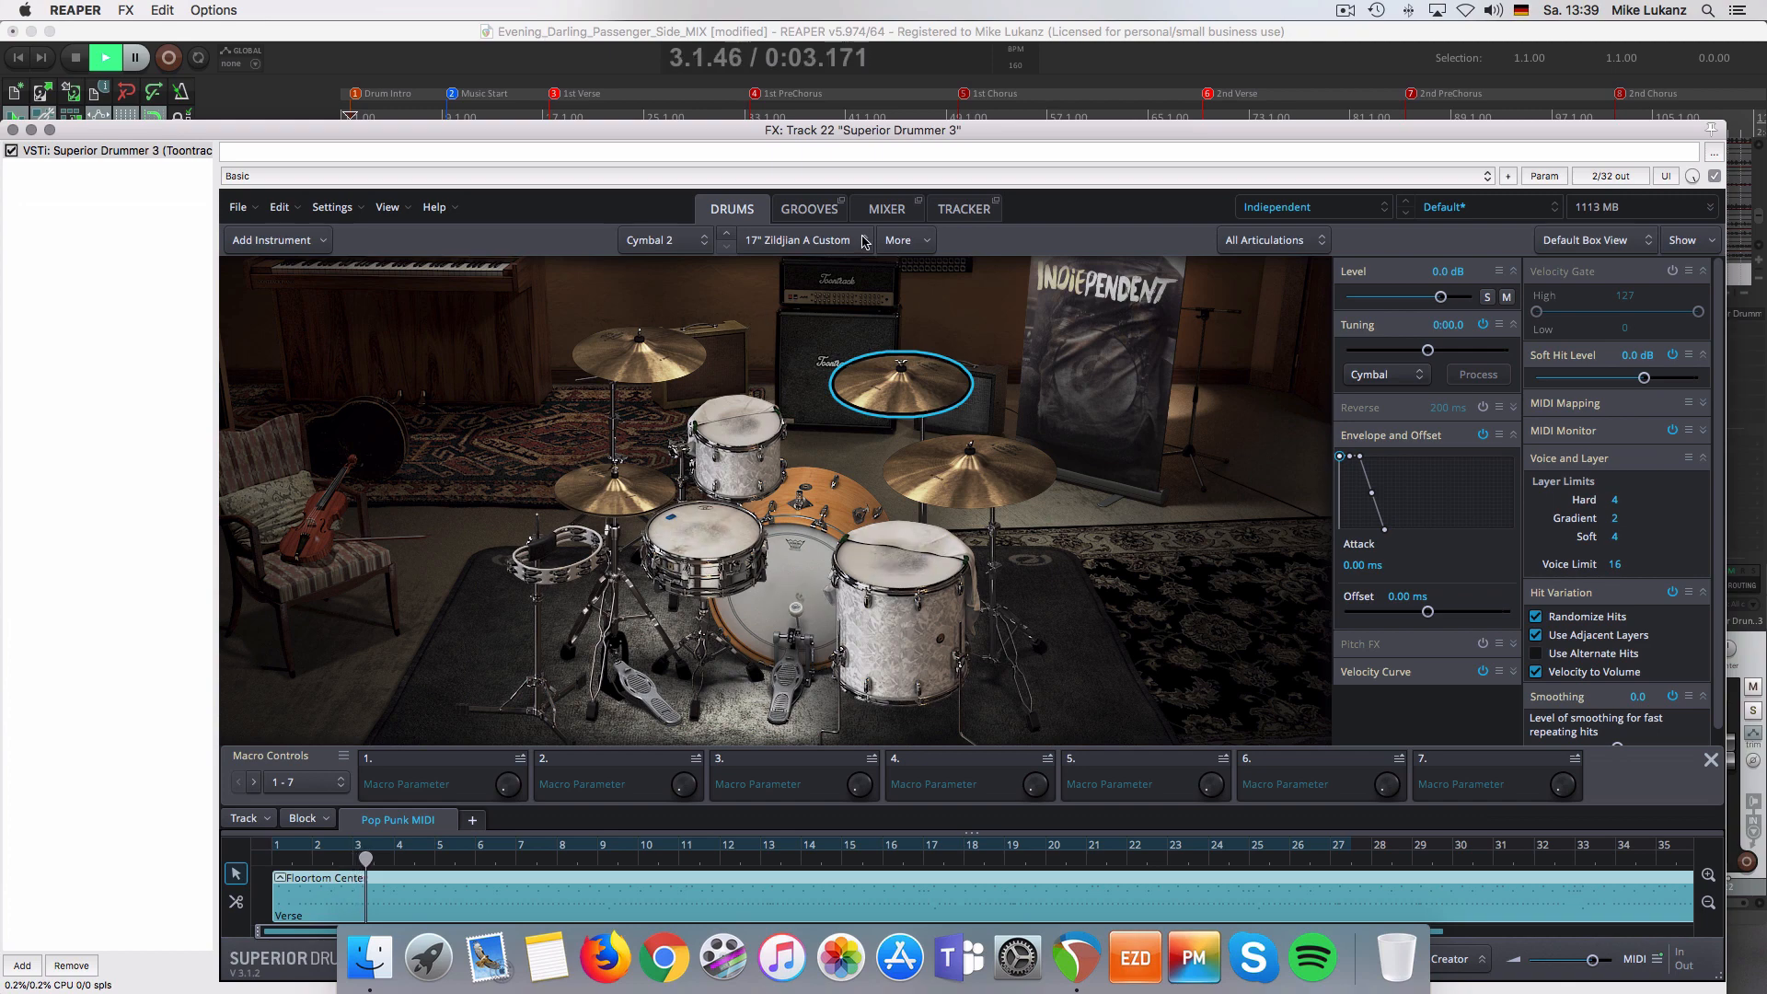
left_click(886, 208)
key("space")
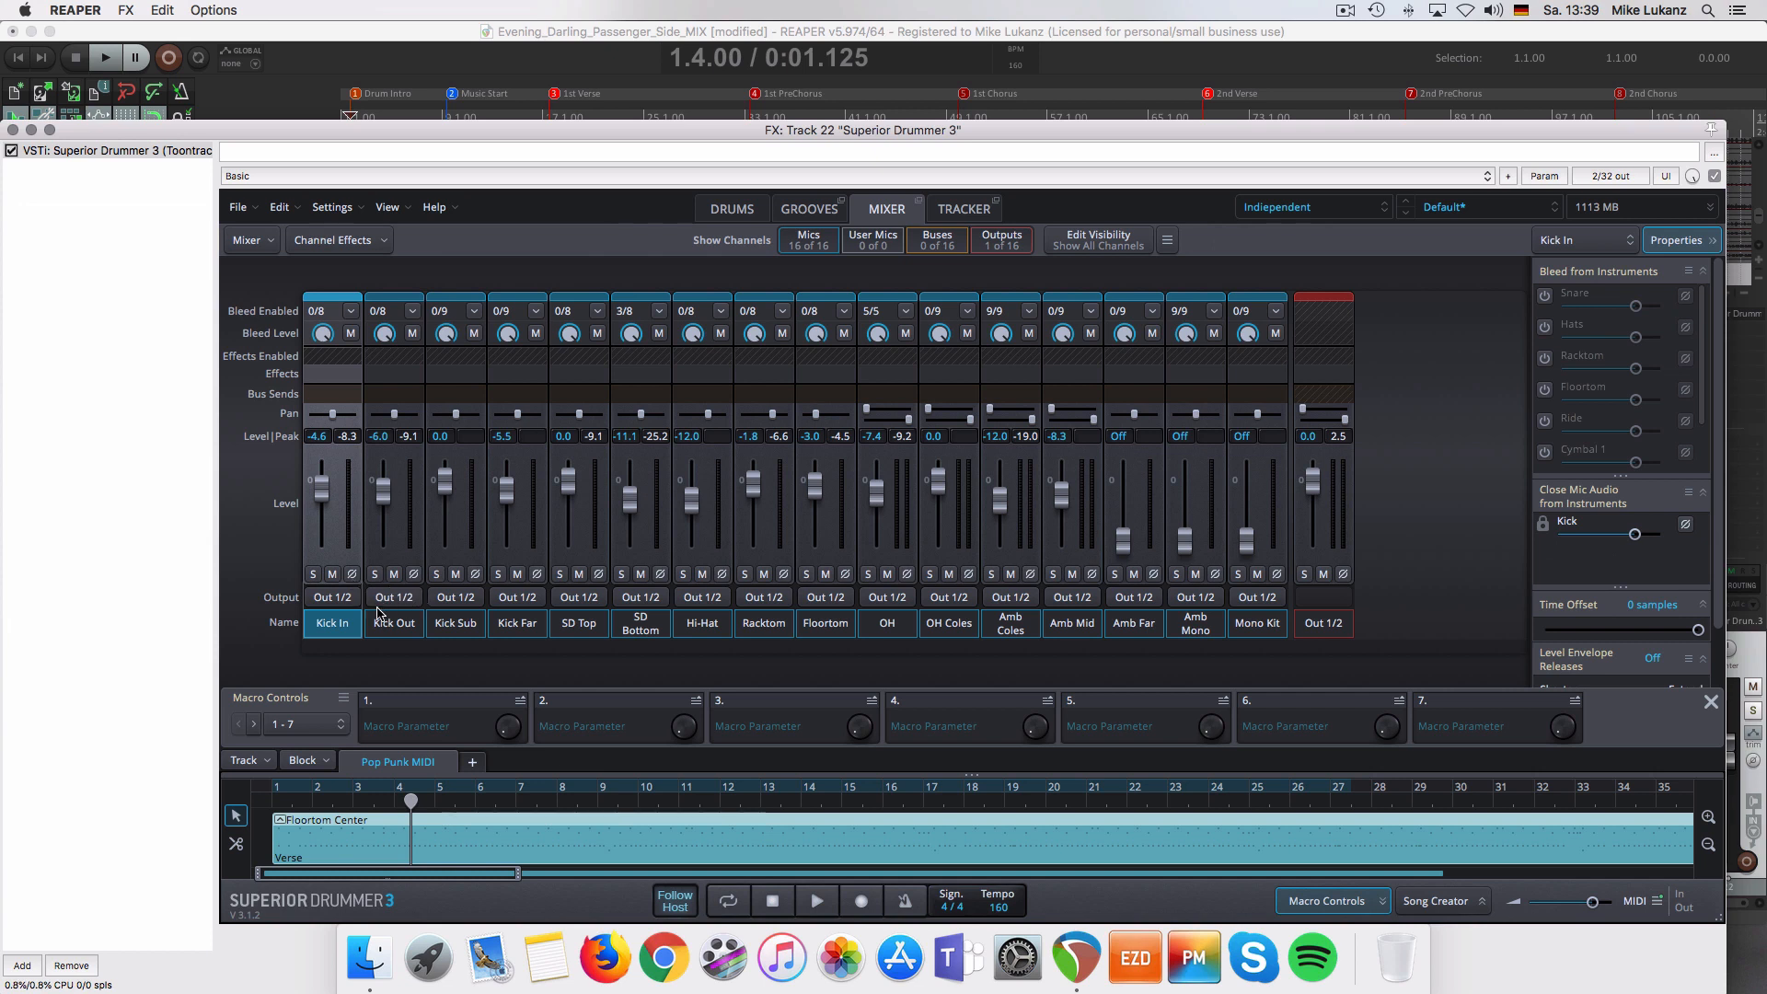
- Start playback and set the levels of Kick In to -3.5 dB, Kick Out to -8.3 dB and SD Bottom to -9.5 dB
key("space")
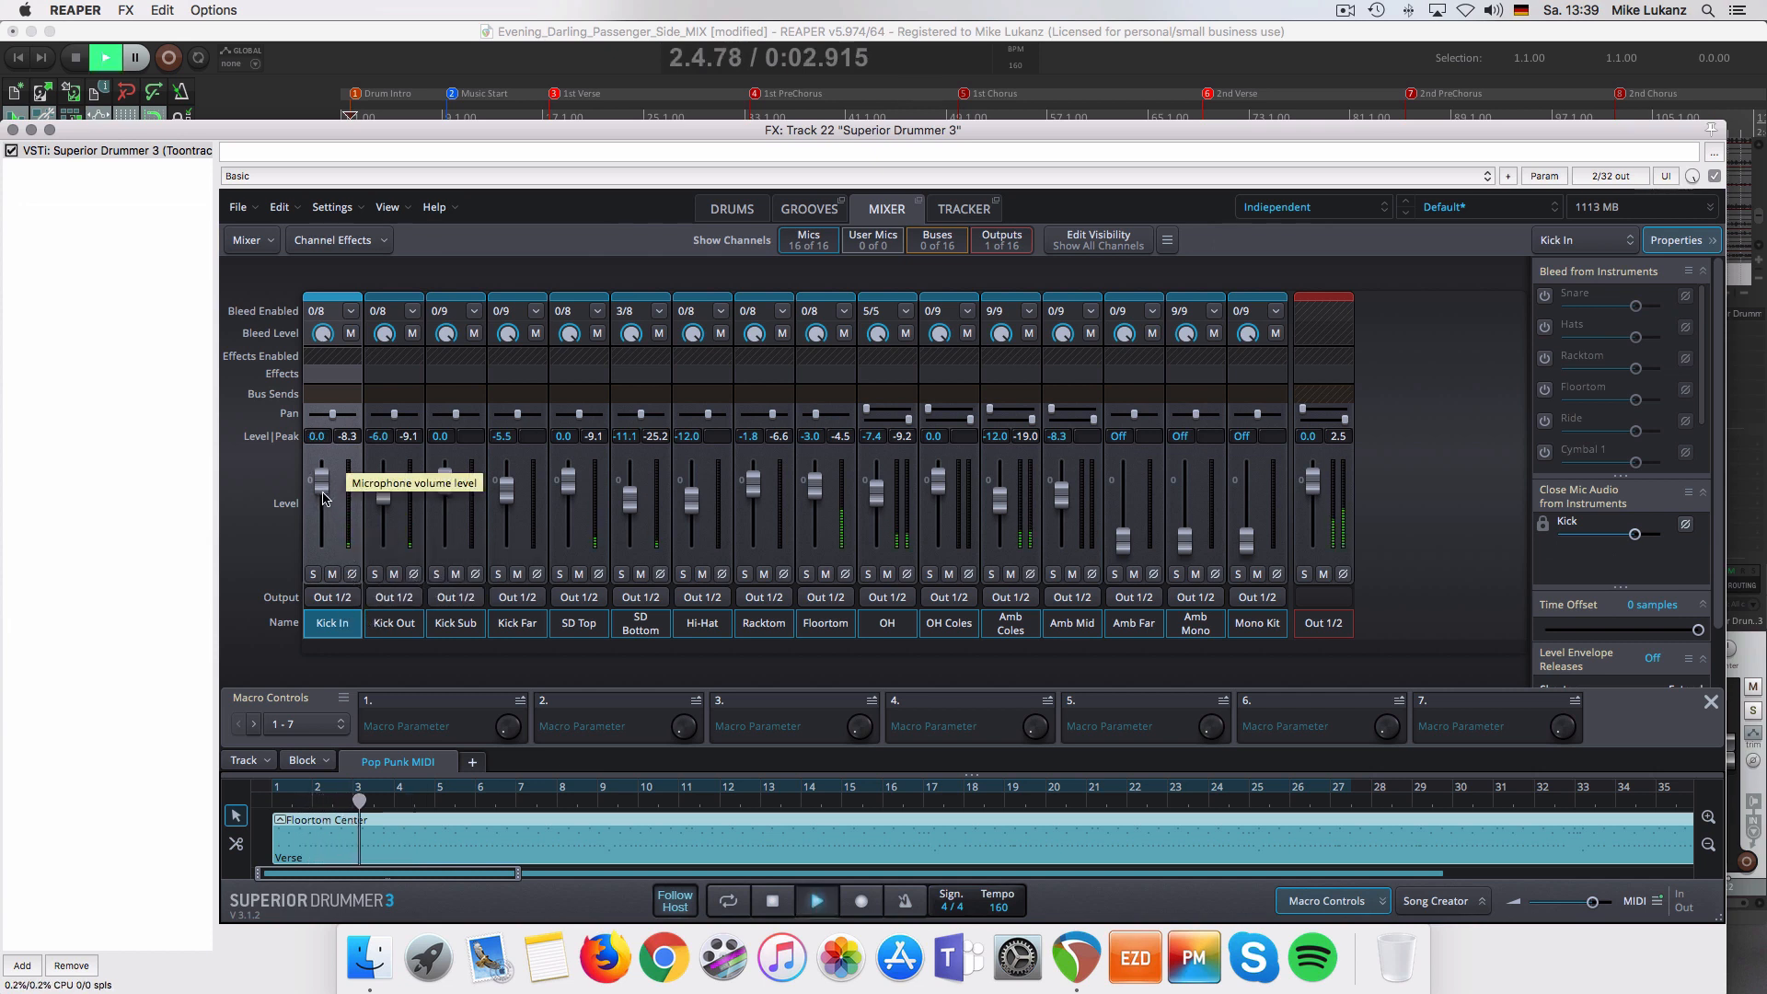
left_click_drag(323, 497, 388, 507)
left_click(394, 623, "shift")
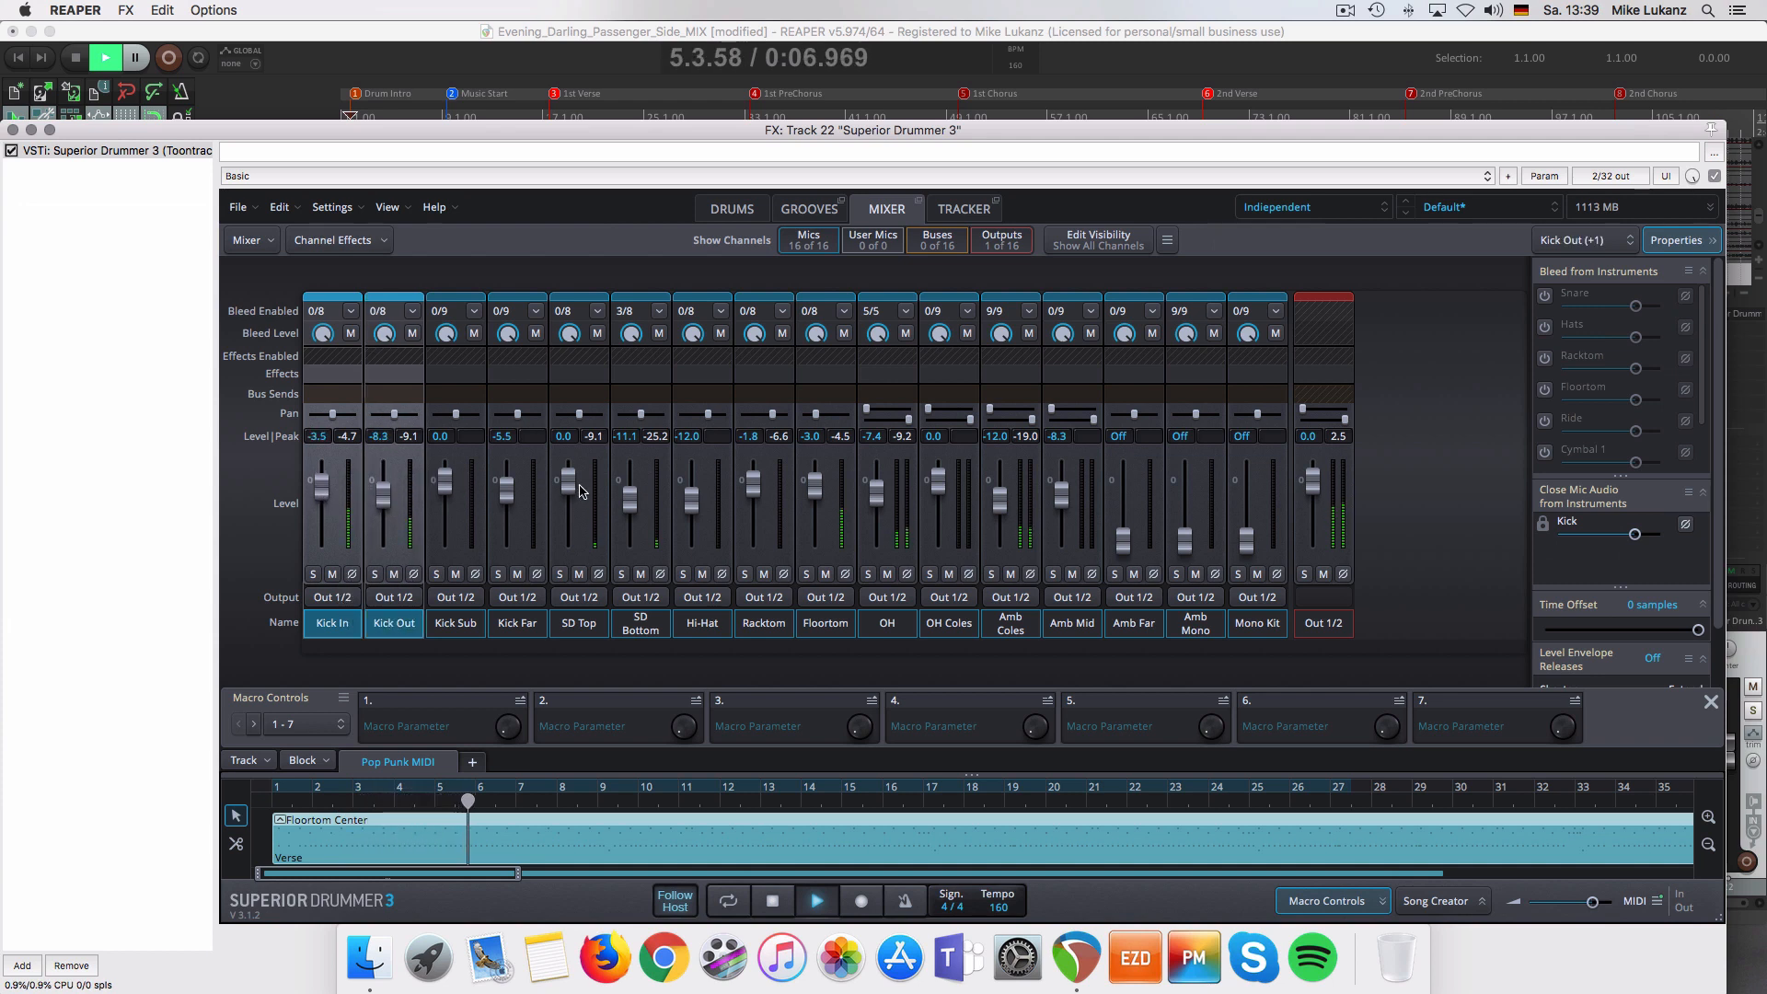
left_click_drag(632, 499, 635, 505)
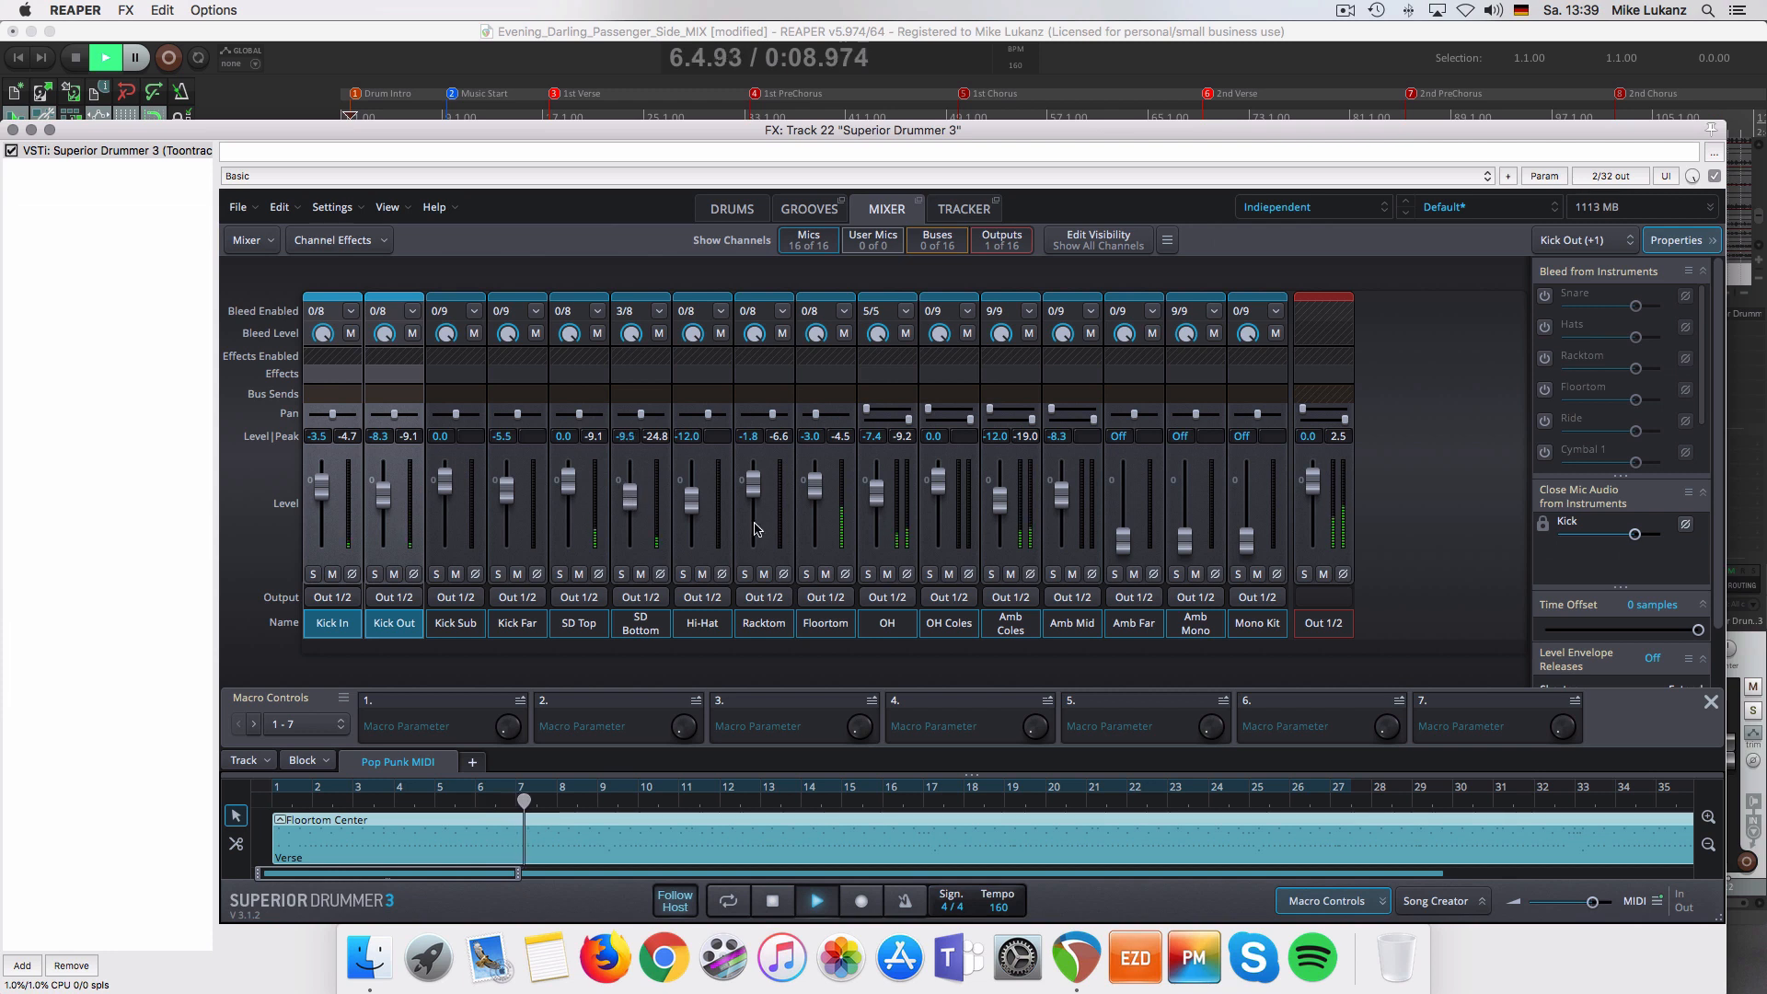
- Set the Amb Coles channel to -8.2 dB and the Floortom channel to -3.9 dB
left_click_drag(1003, 508, 1005, 499)
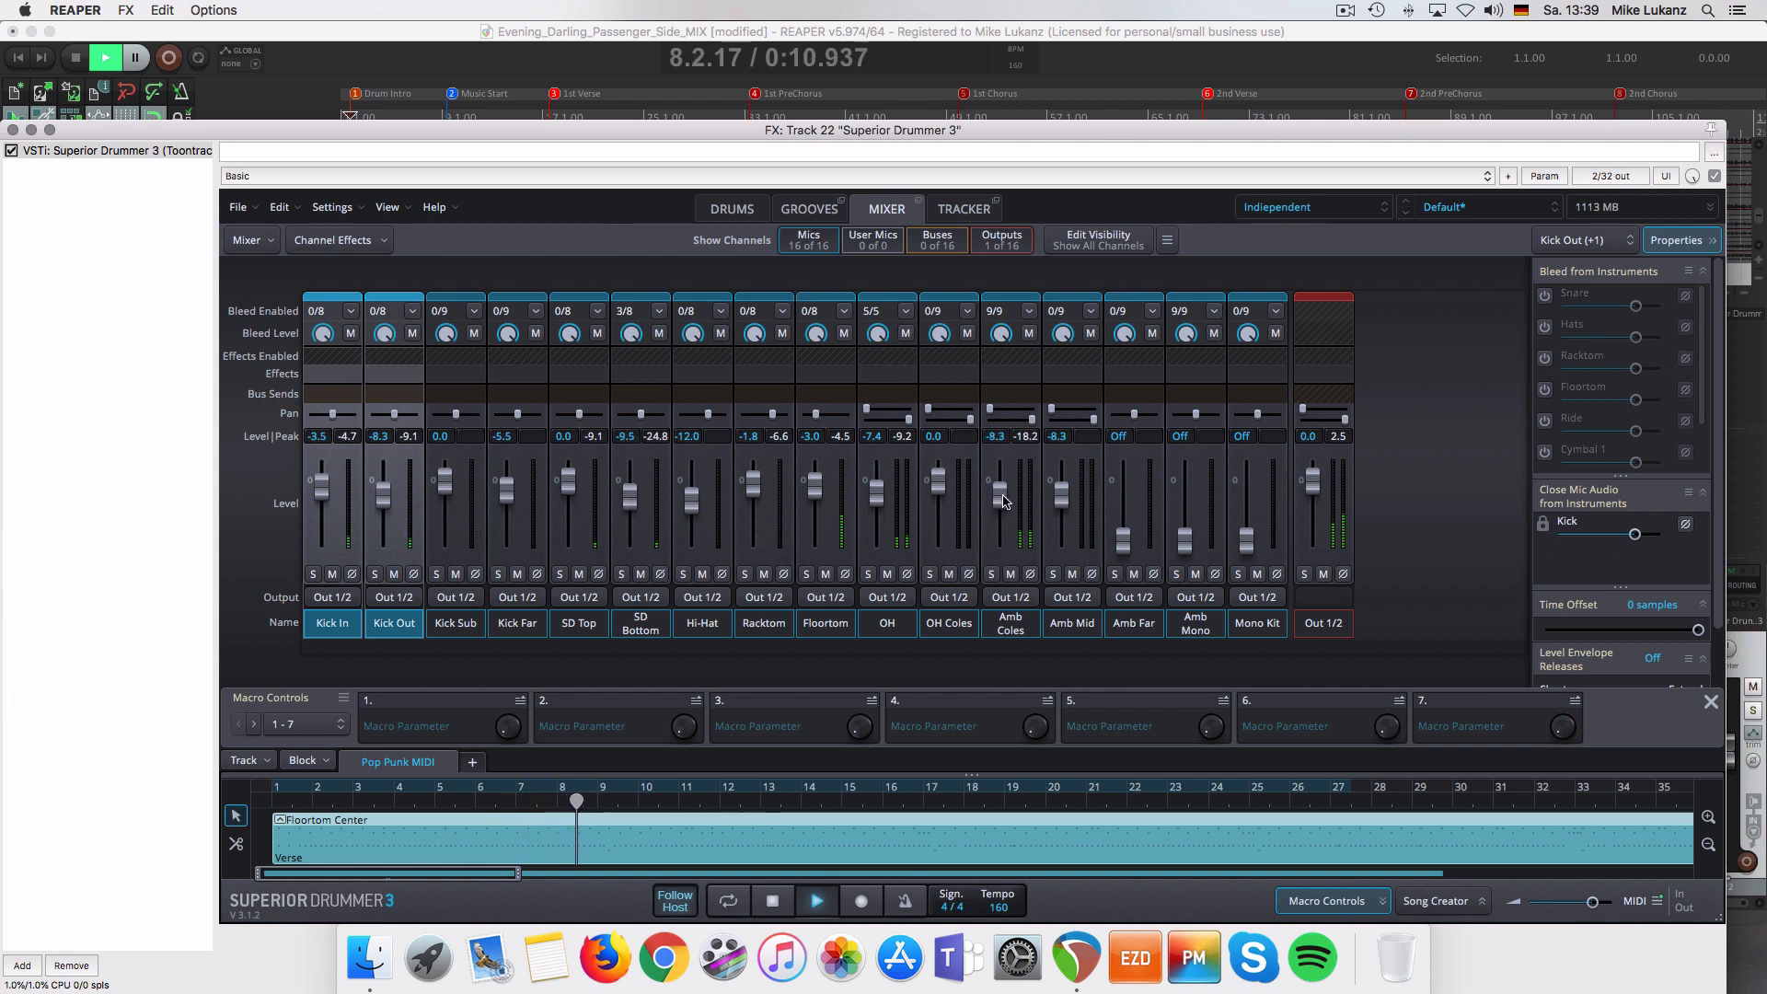
left_click_drag(821, 499, 822, 503)
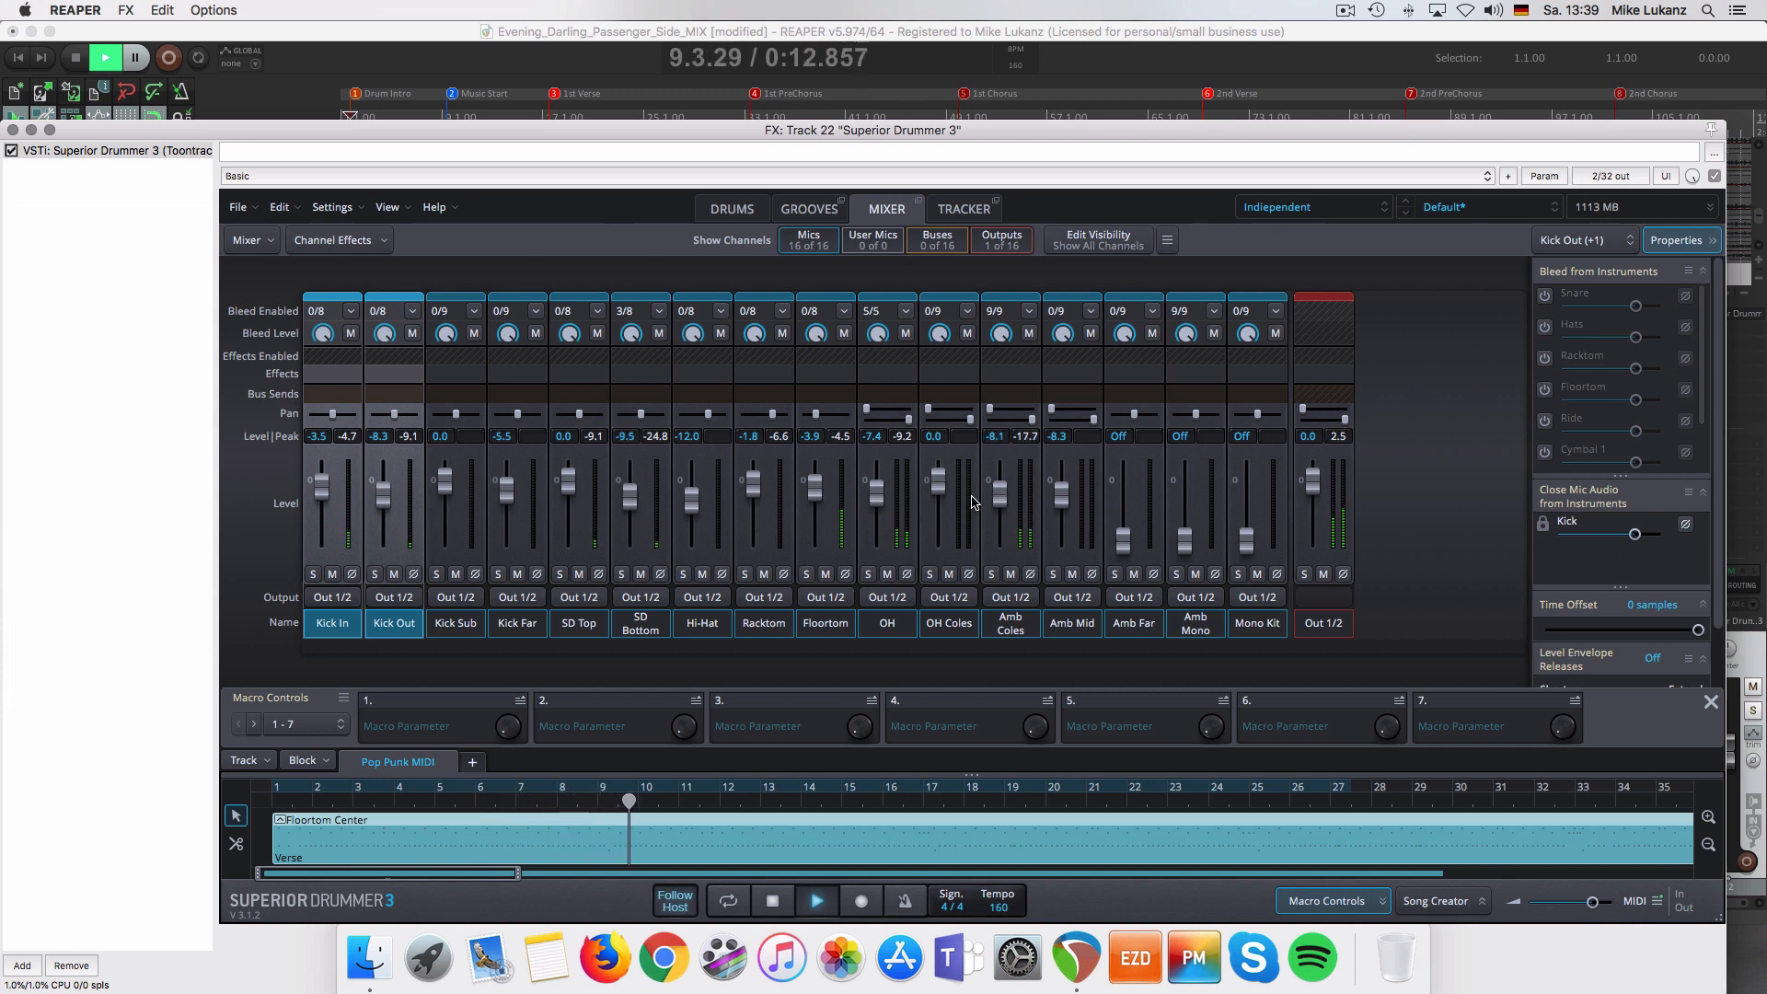
left_click_drag(1001, 502, 1001, 501)
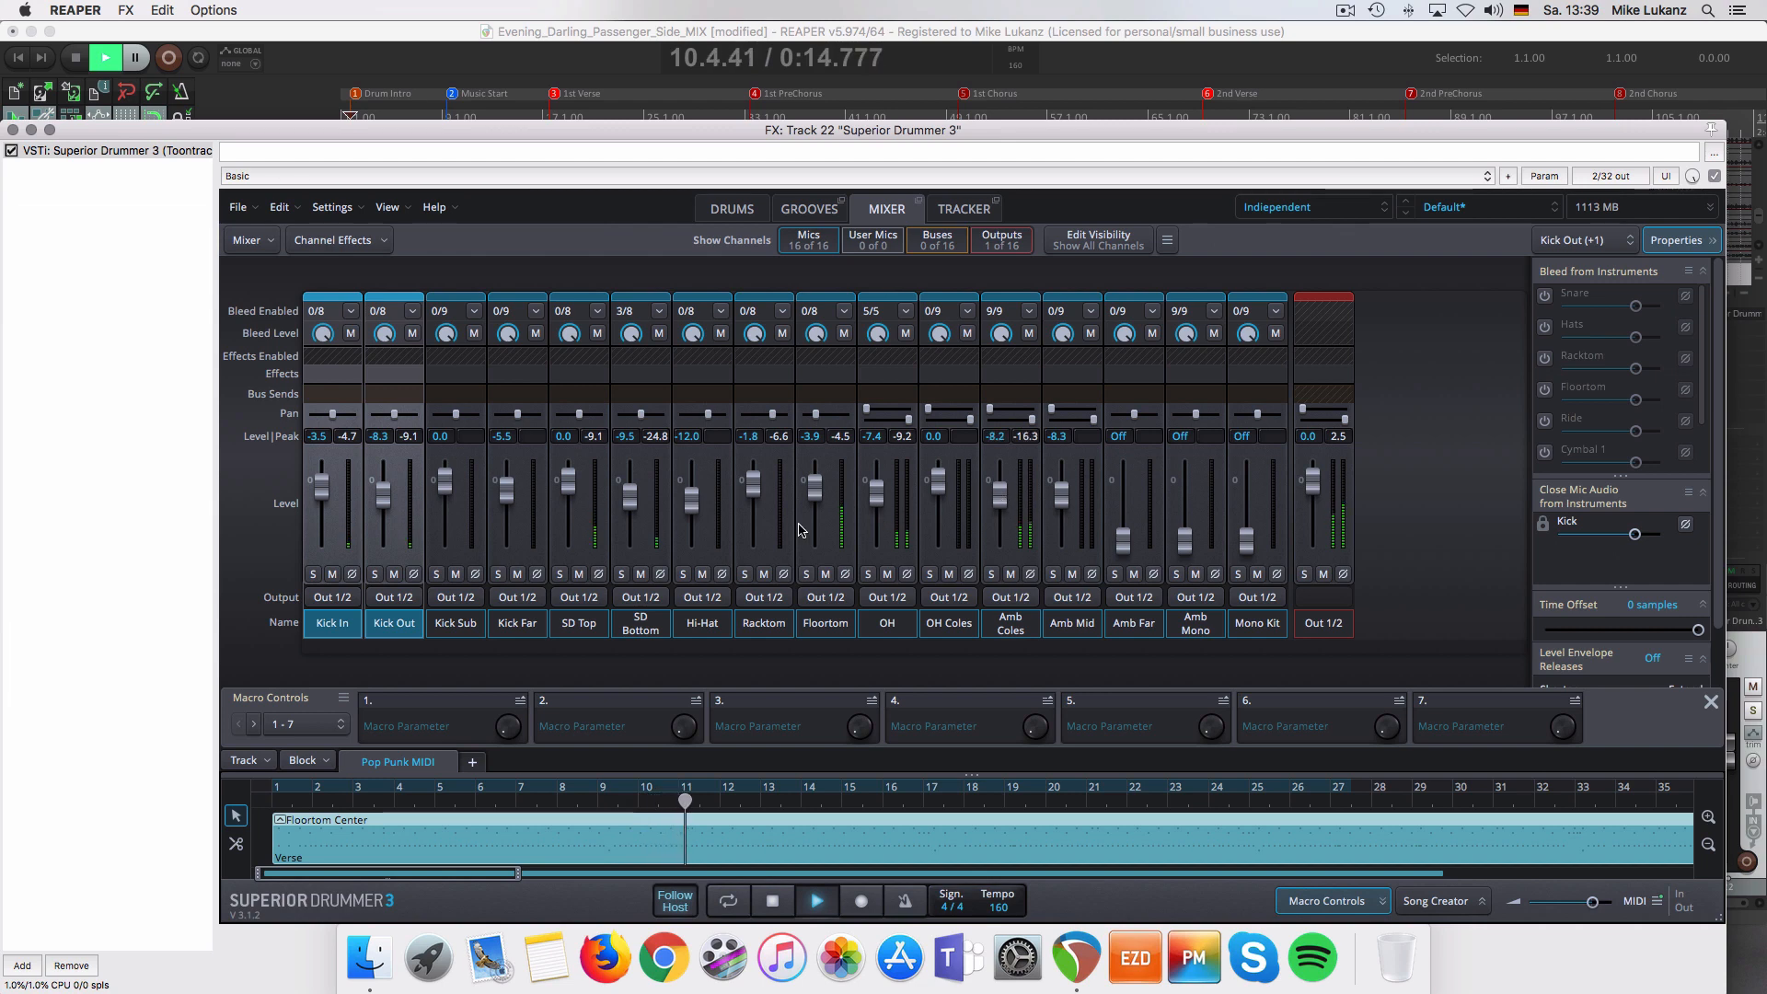
- Lower Kick In and Kick Out together to -4.5 dB and -9.2 dB, and set SD Top to 0.5 dB and OH to -7.6 dB
left_click_drag(381, 511, 381, 513)
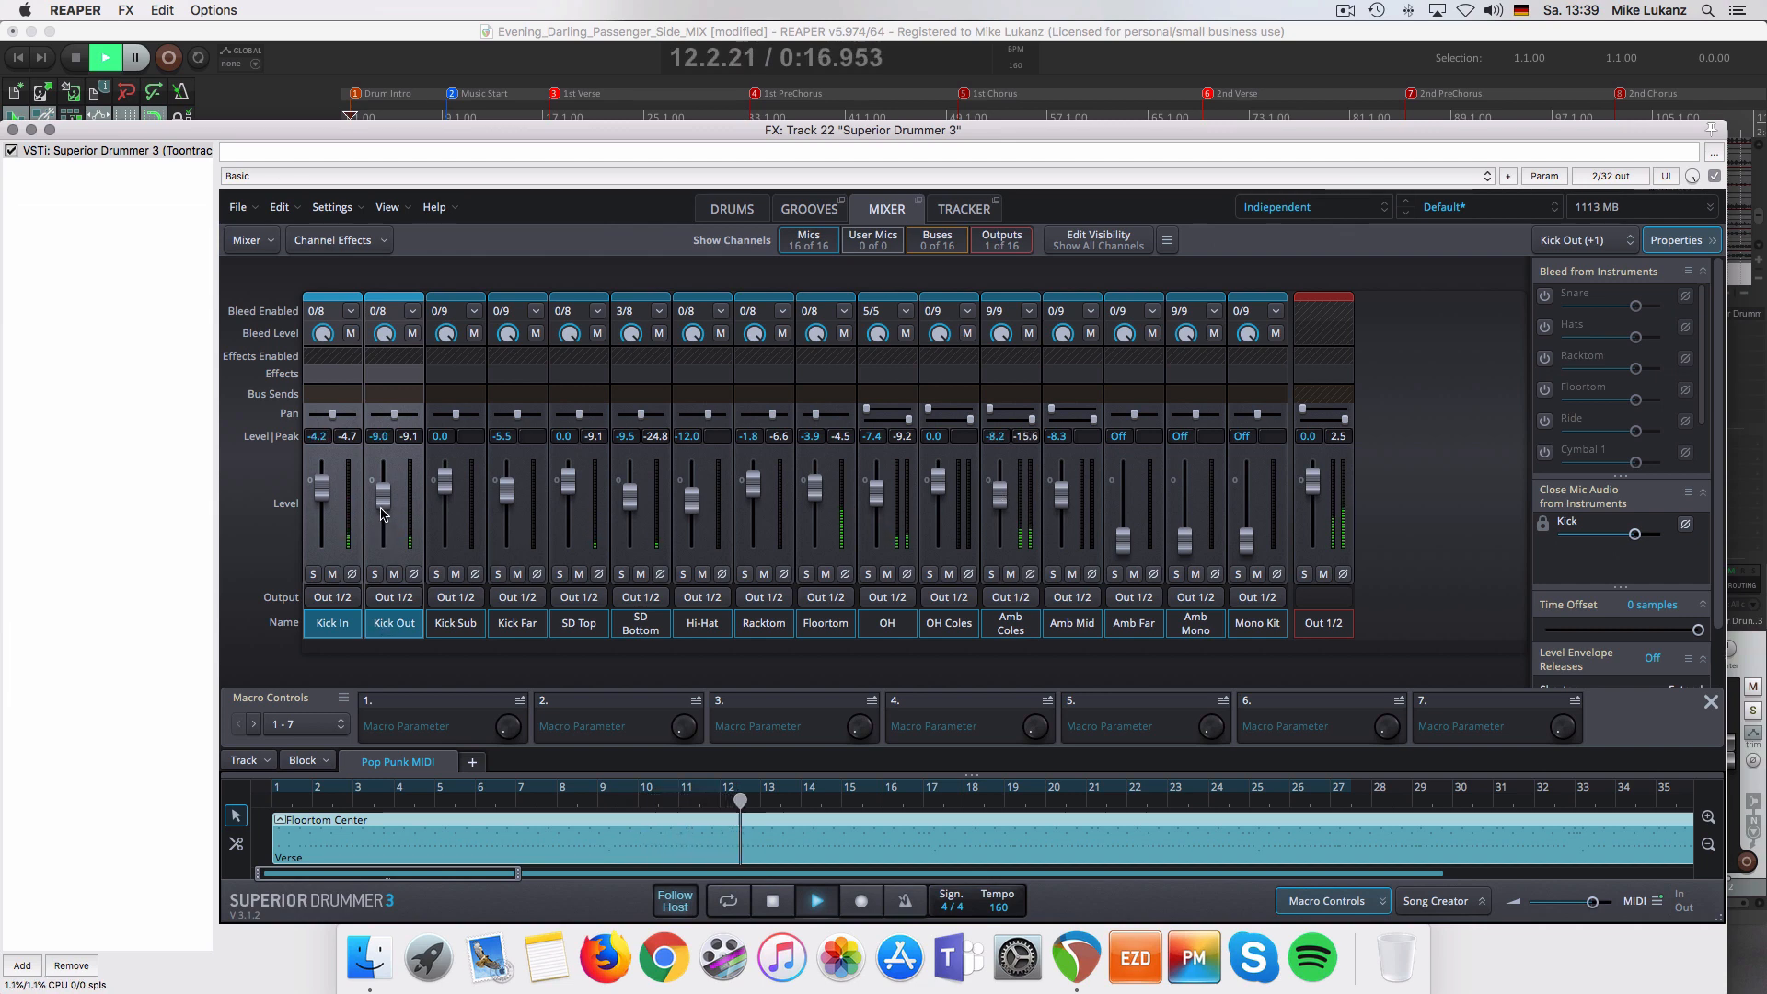
left_click_drag(572, 490, 572, 487)
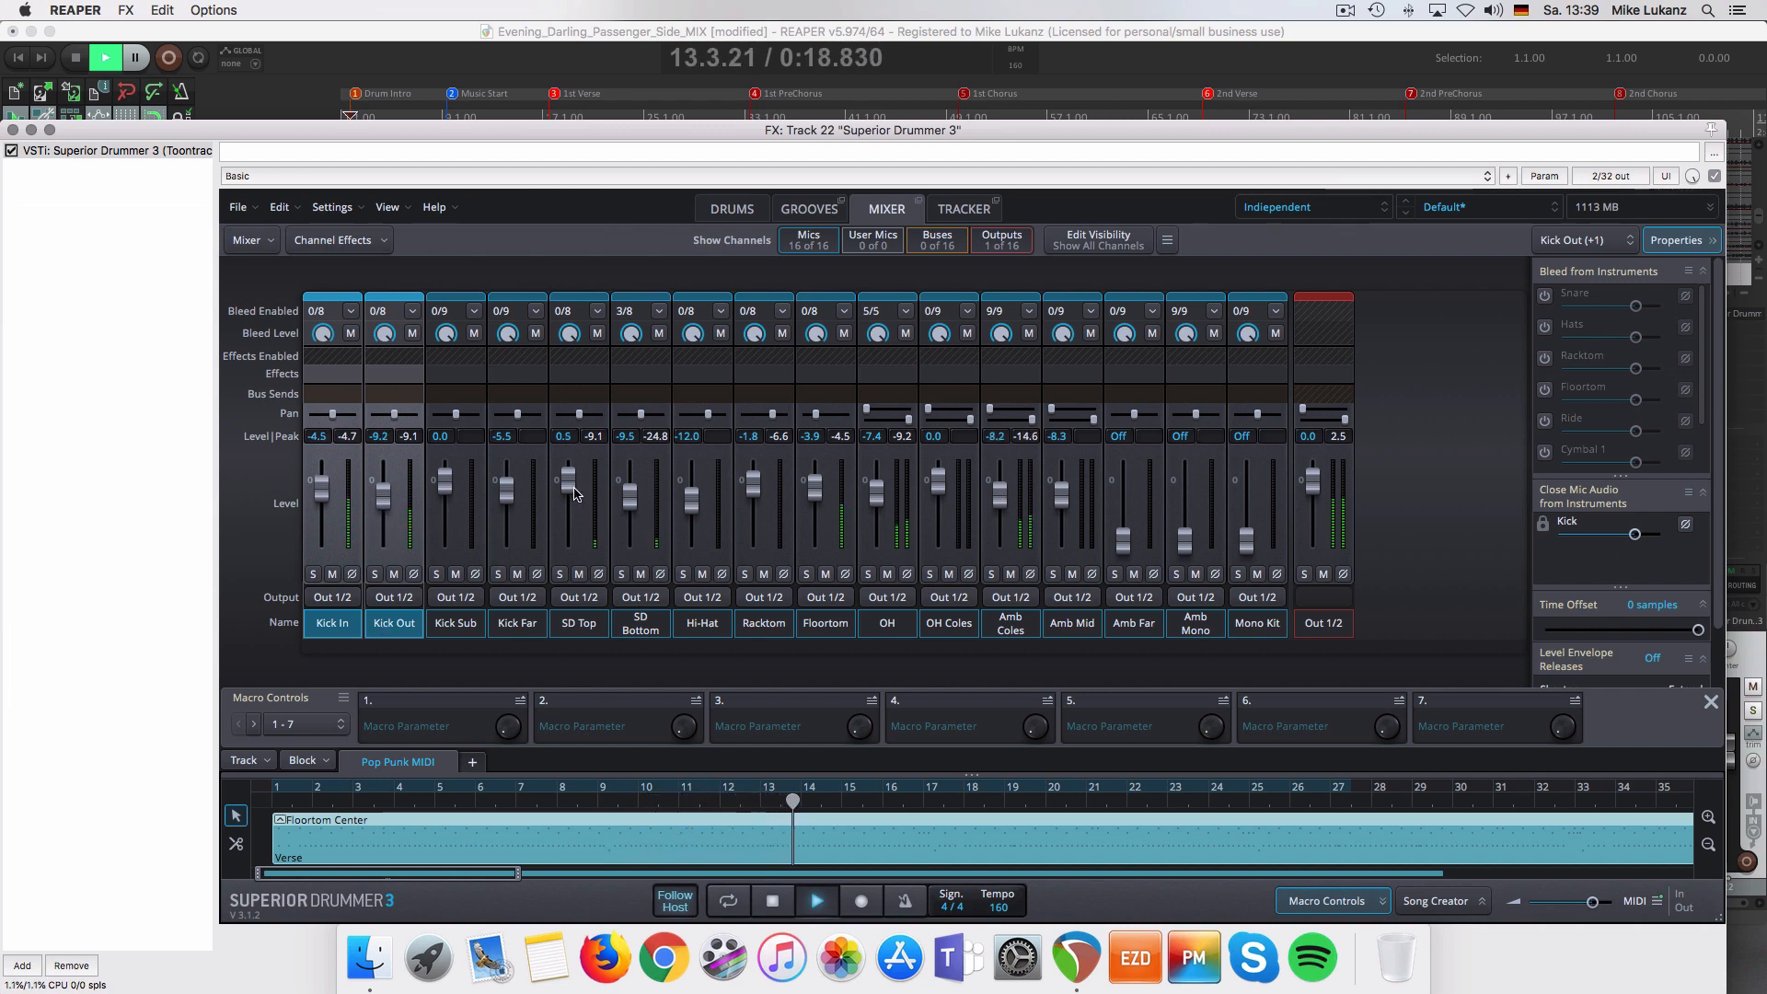
double_click(880, 501)
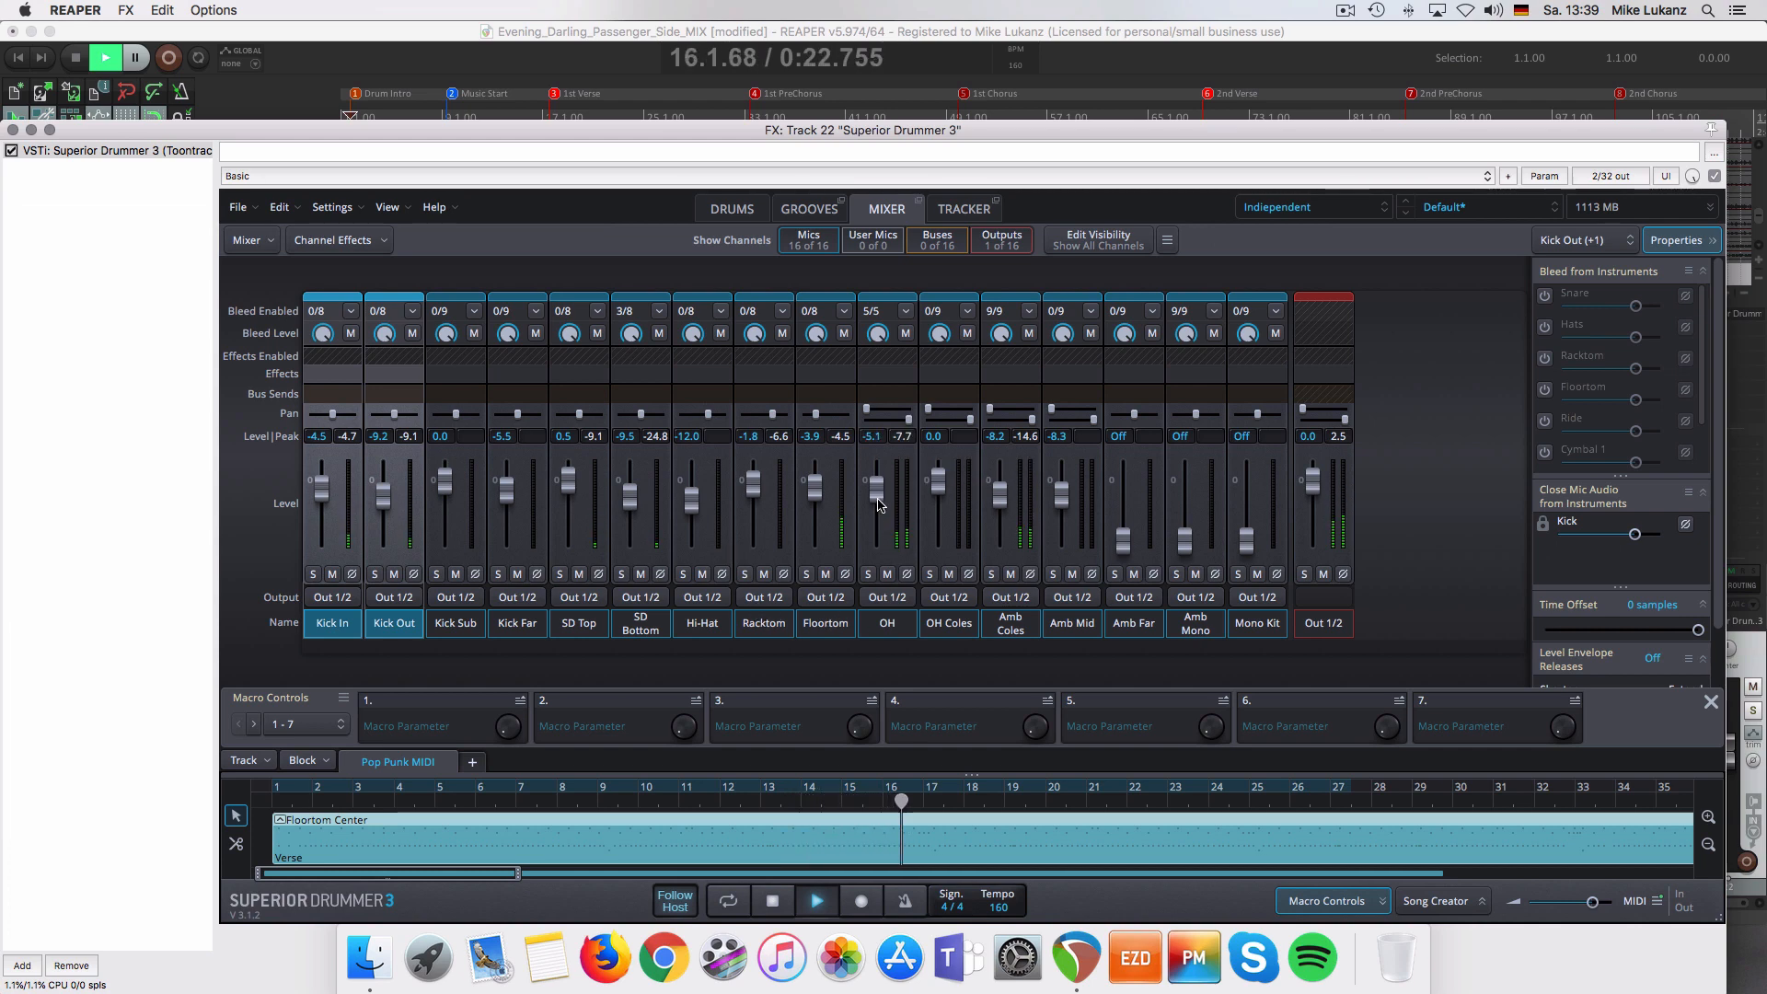
left_click_drag(879, 504, 880, 507)
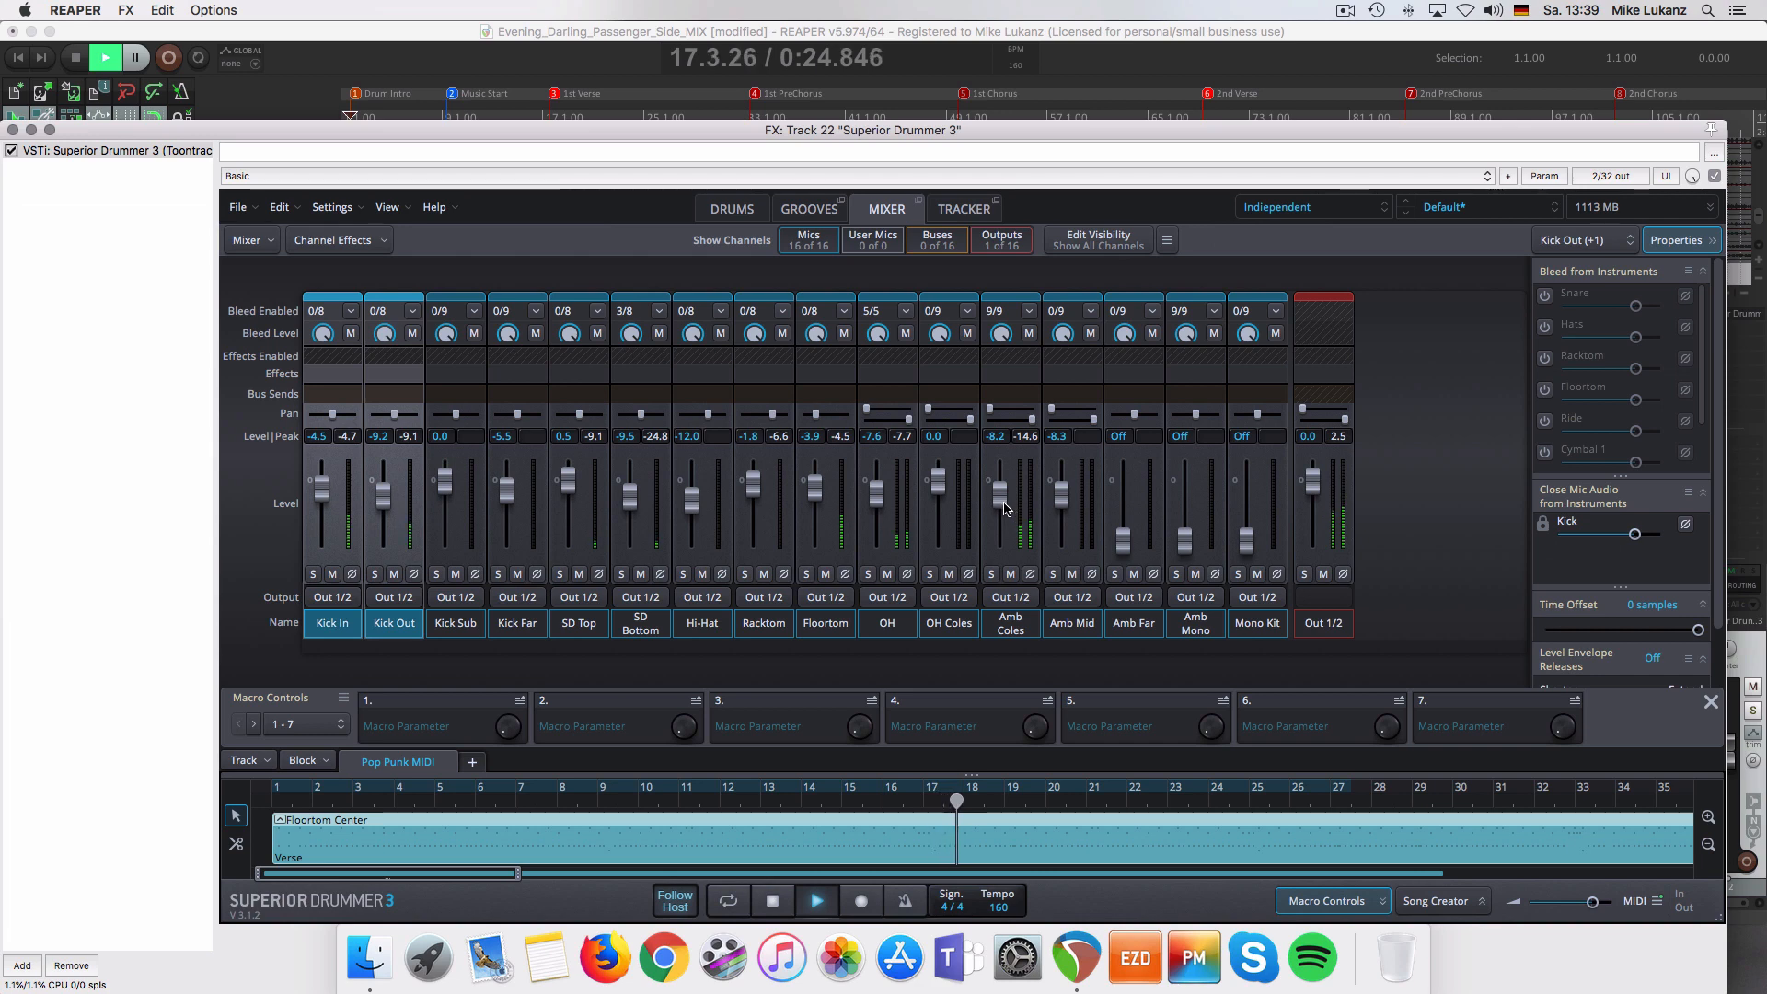
- Set Amb Coles to -7.7 dB, Racktom to -2.2 dB, Floortom to -3.0 dB, SD Top to 1.4 dB and SD Bottom to -8.2 dB
left_click_drag(1002, 510, 1002, 507)
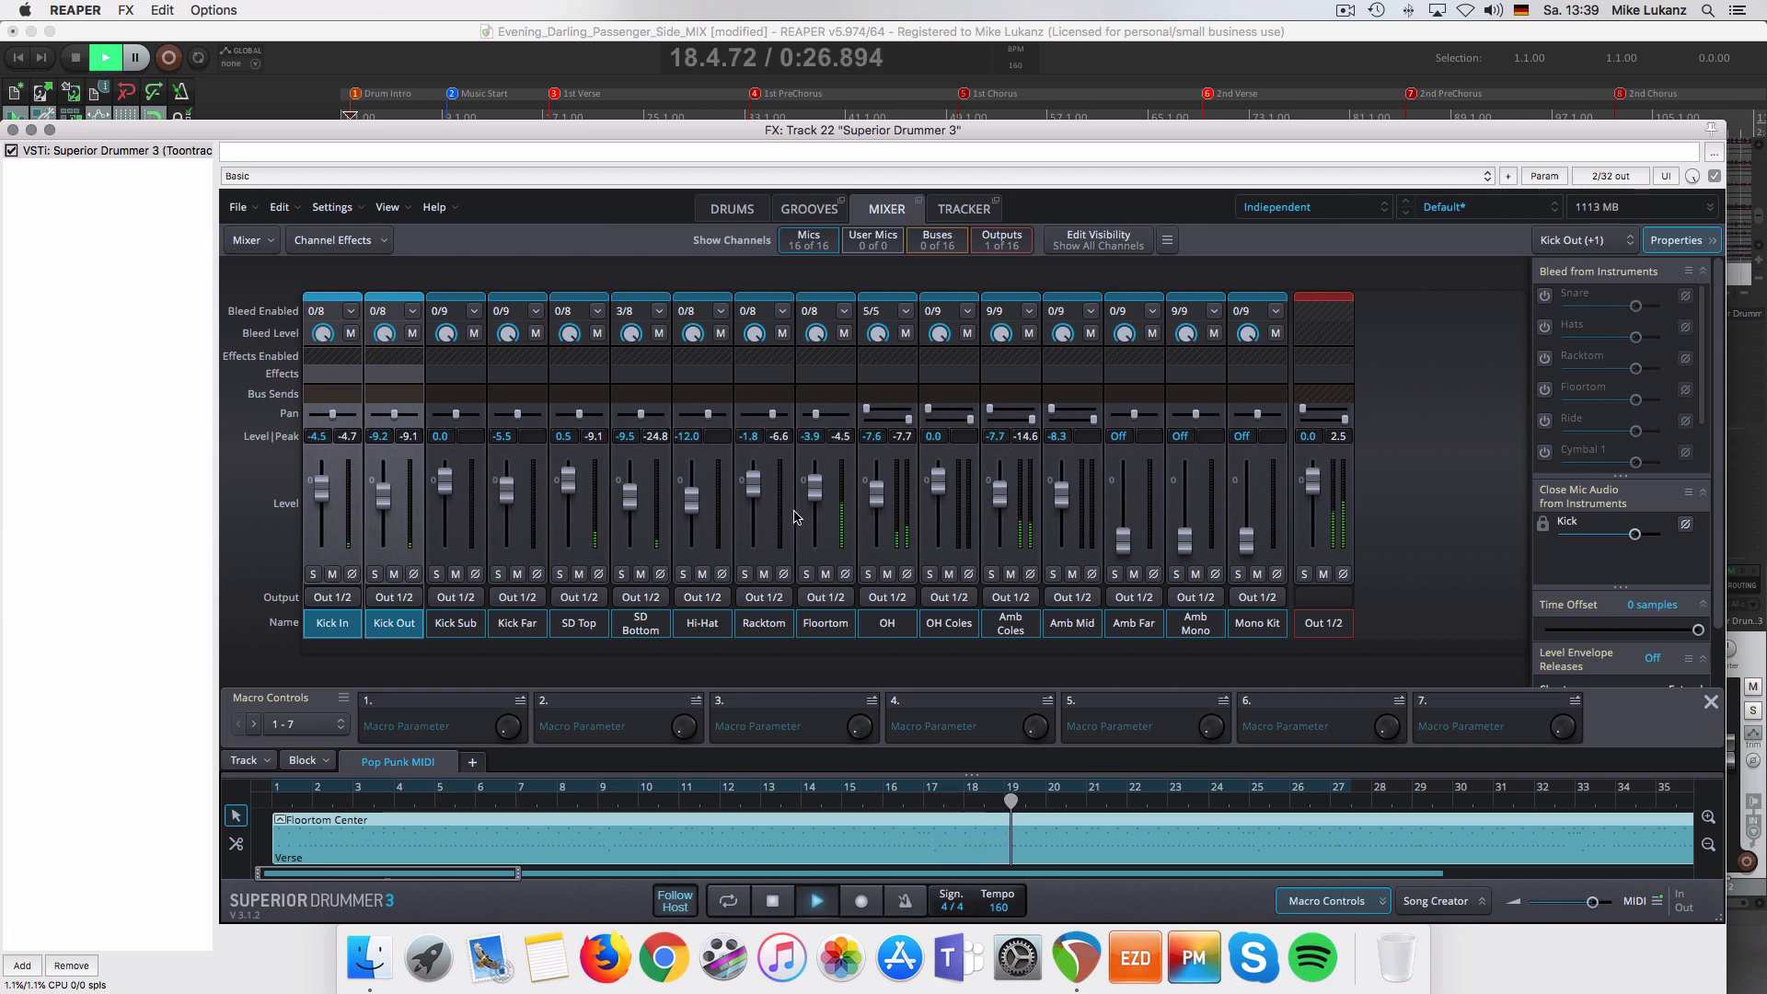
mouse_move(820, 504)
left_mouse_down()
mouse_move(756, 503)
mouse_move(822, 499)
left_mouse_up()
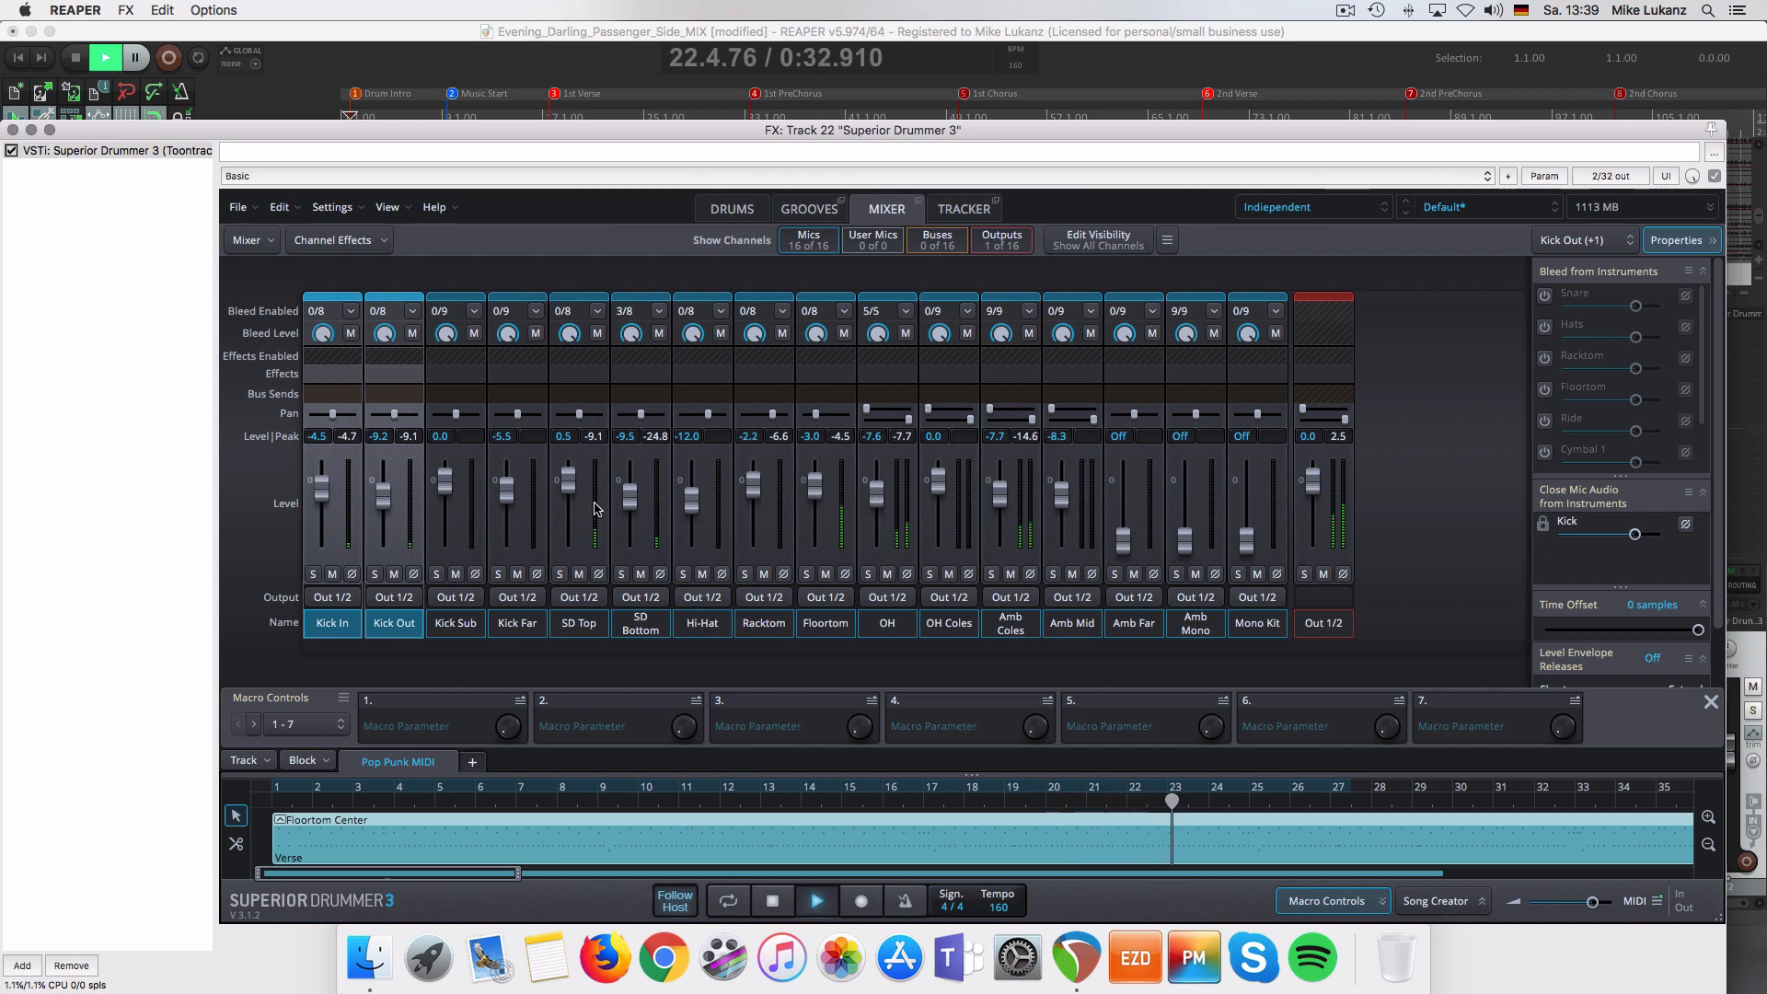
left_click_drag(571, 489, 628, 495)
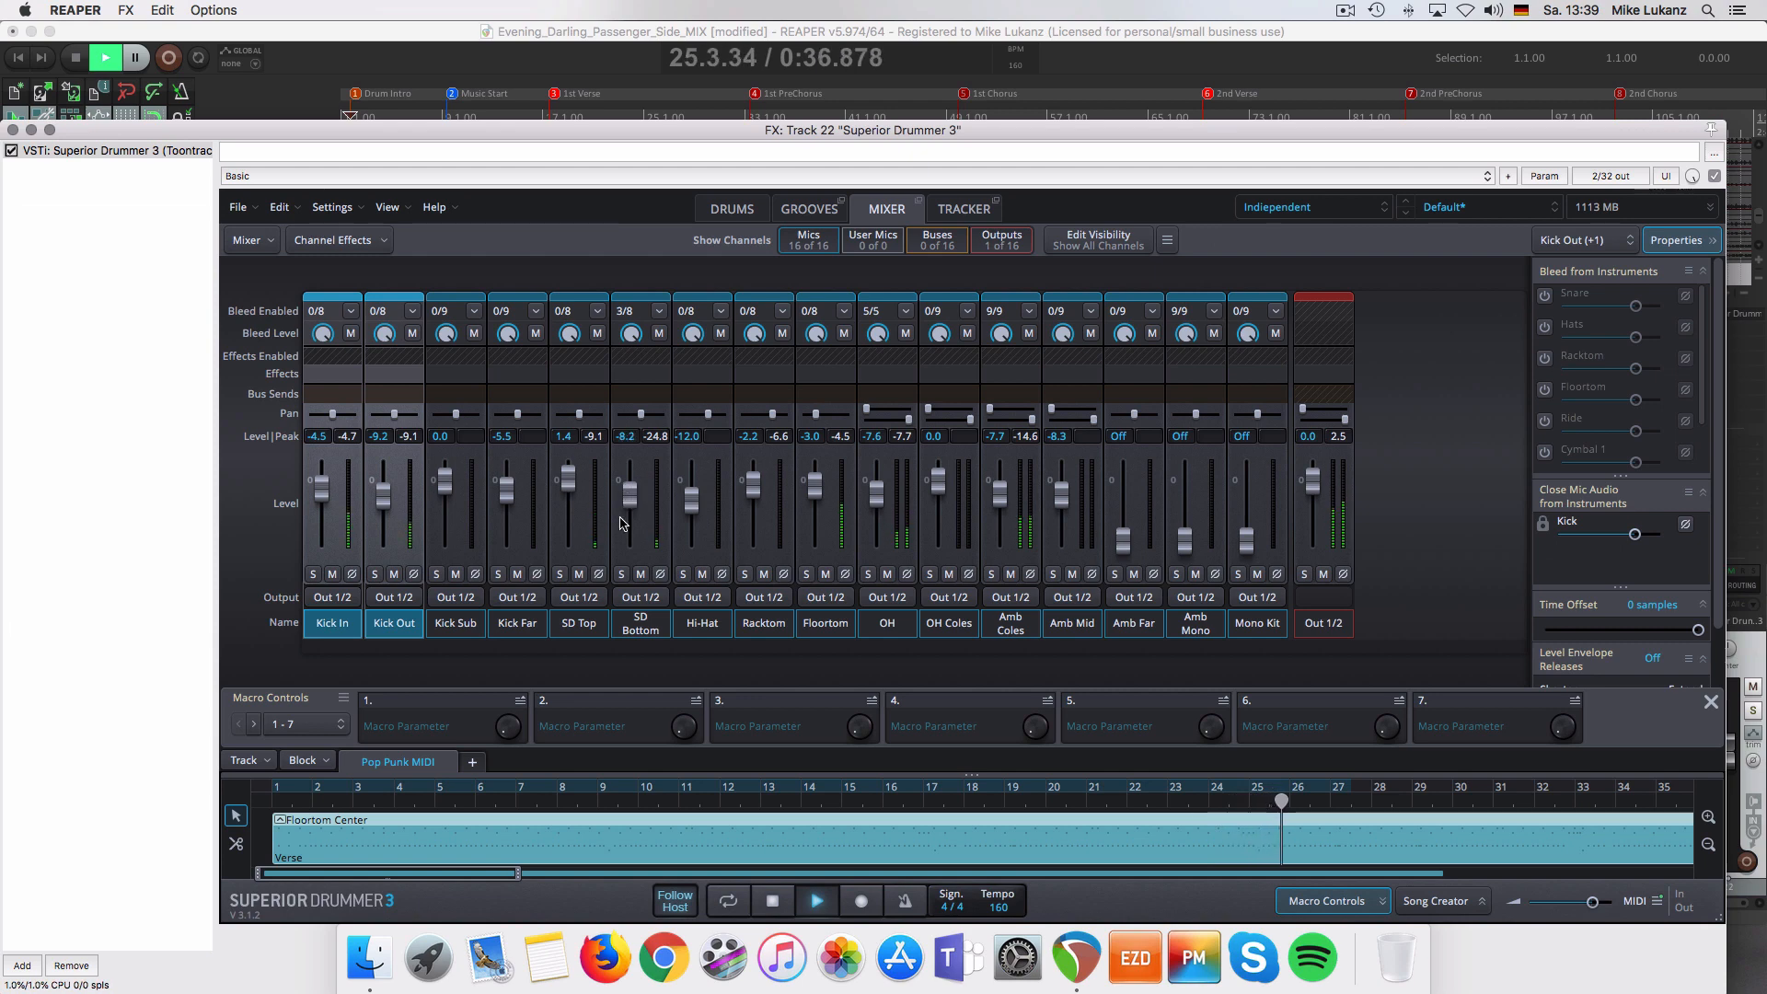
- Remove the ride cymbal from the kit by setting its instrument to None, and stop playback
left_click(734, 210)
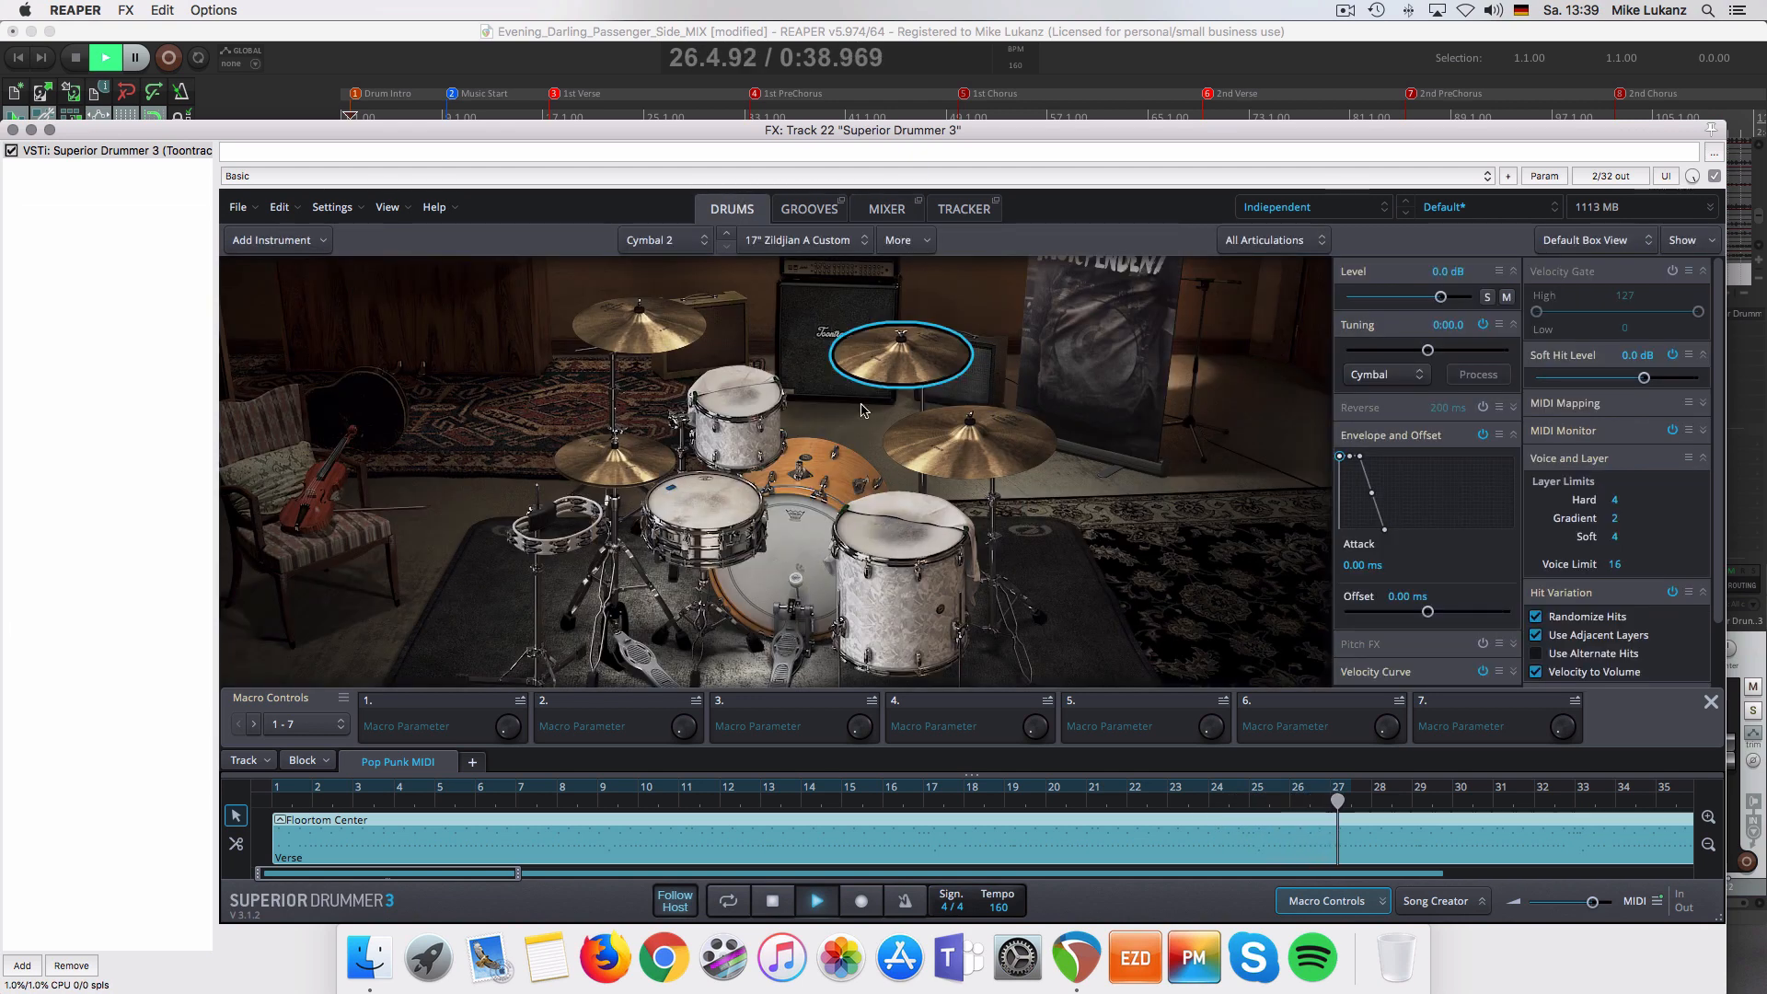
right_click(916, 430)
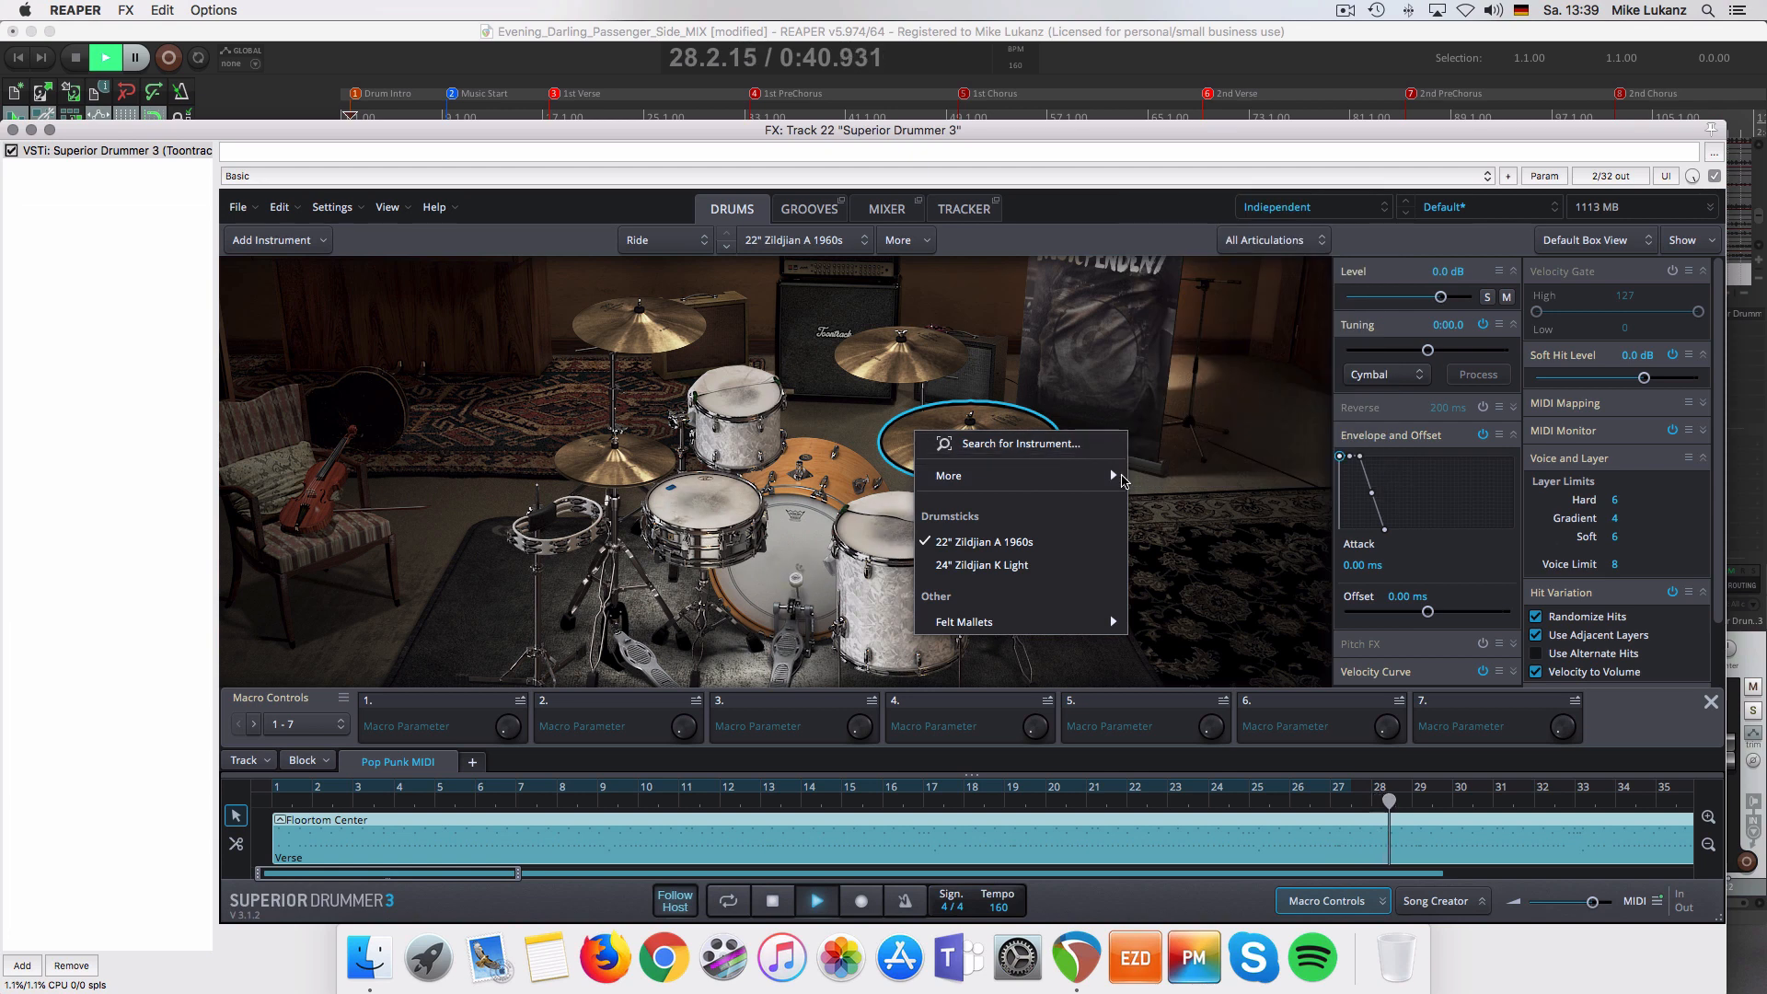
mouse_move(1122, 478)
left_click(1183, 443)
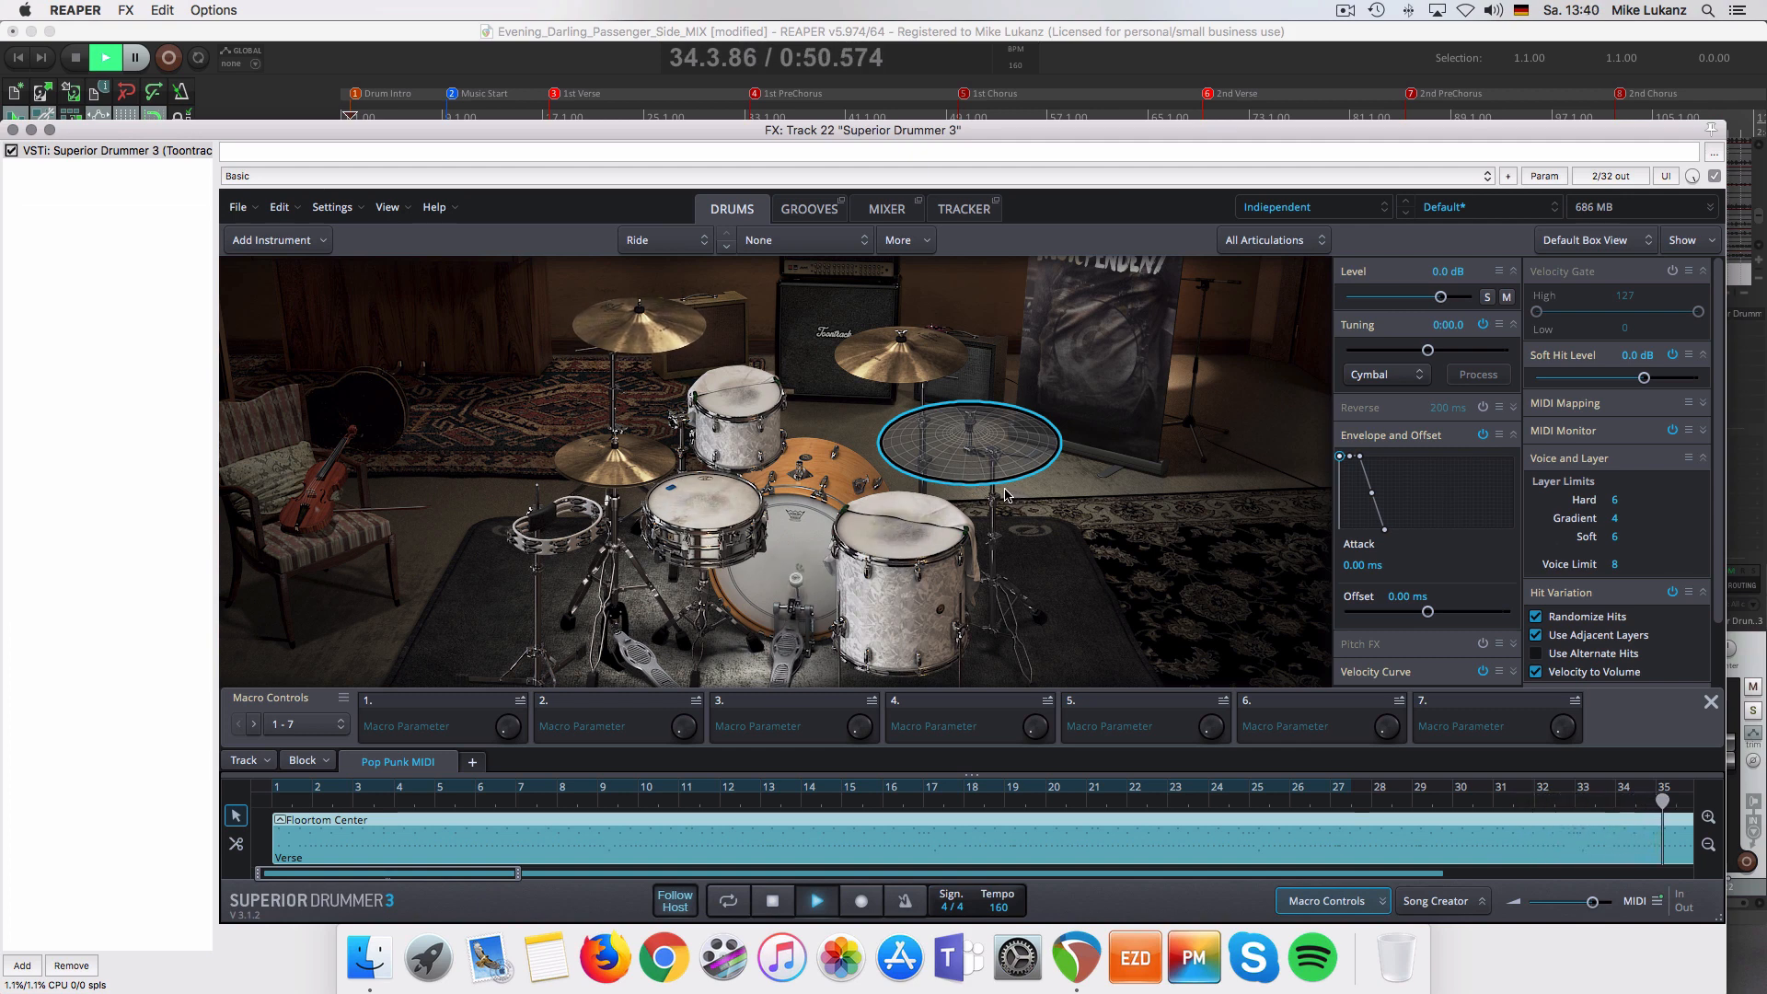
key("space")
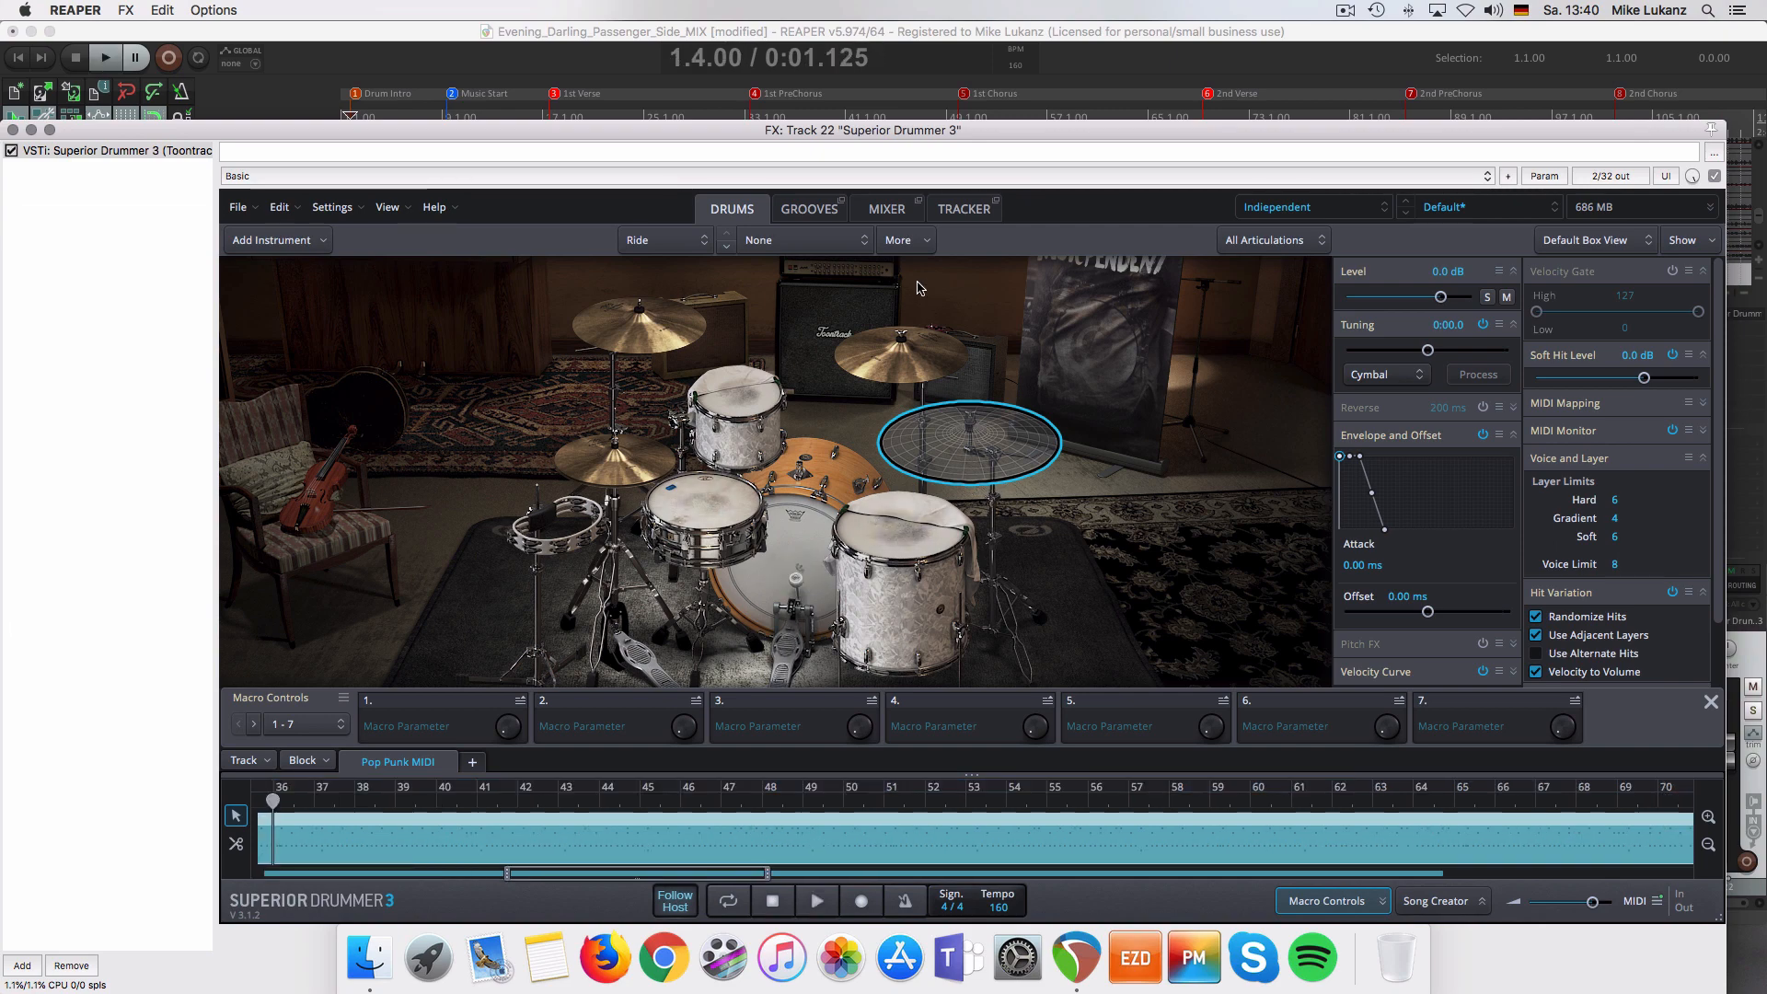
- Play the song from bar 115 in the bridge and check the mixer levels during playback
left_click_drag(950, 136, 950, 177)
scroll(980, 136, "down", 4)
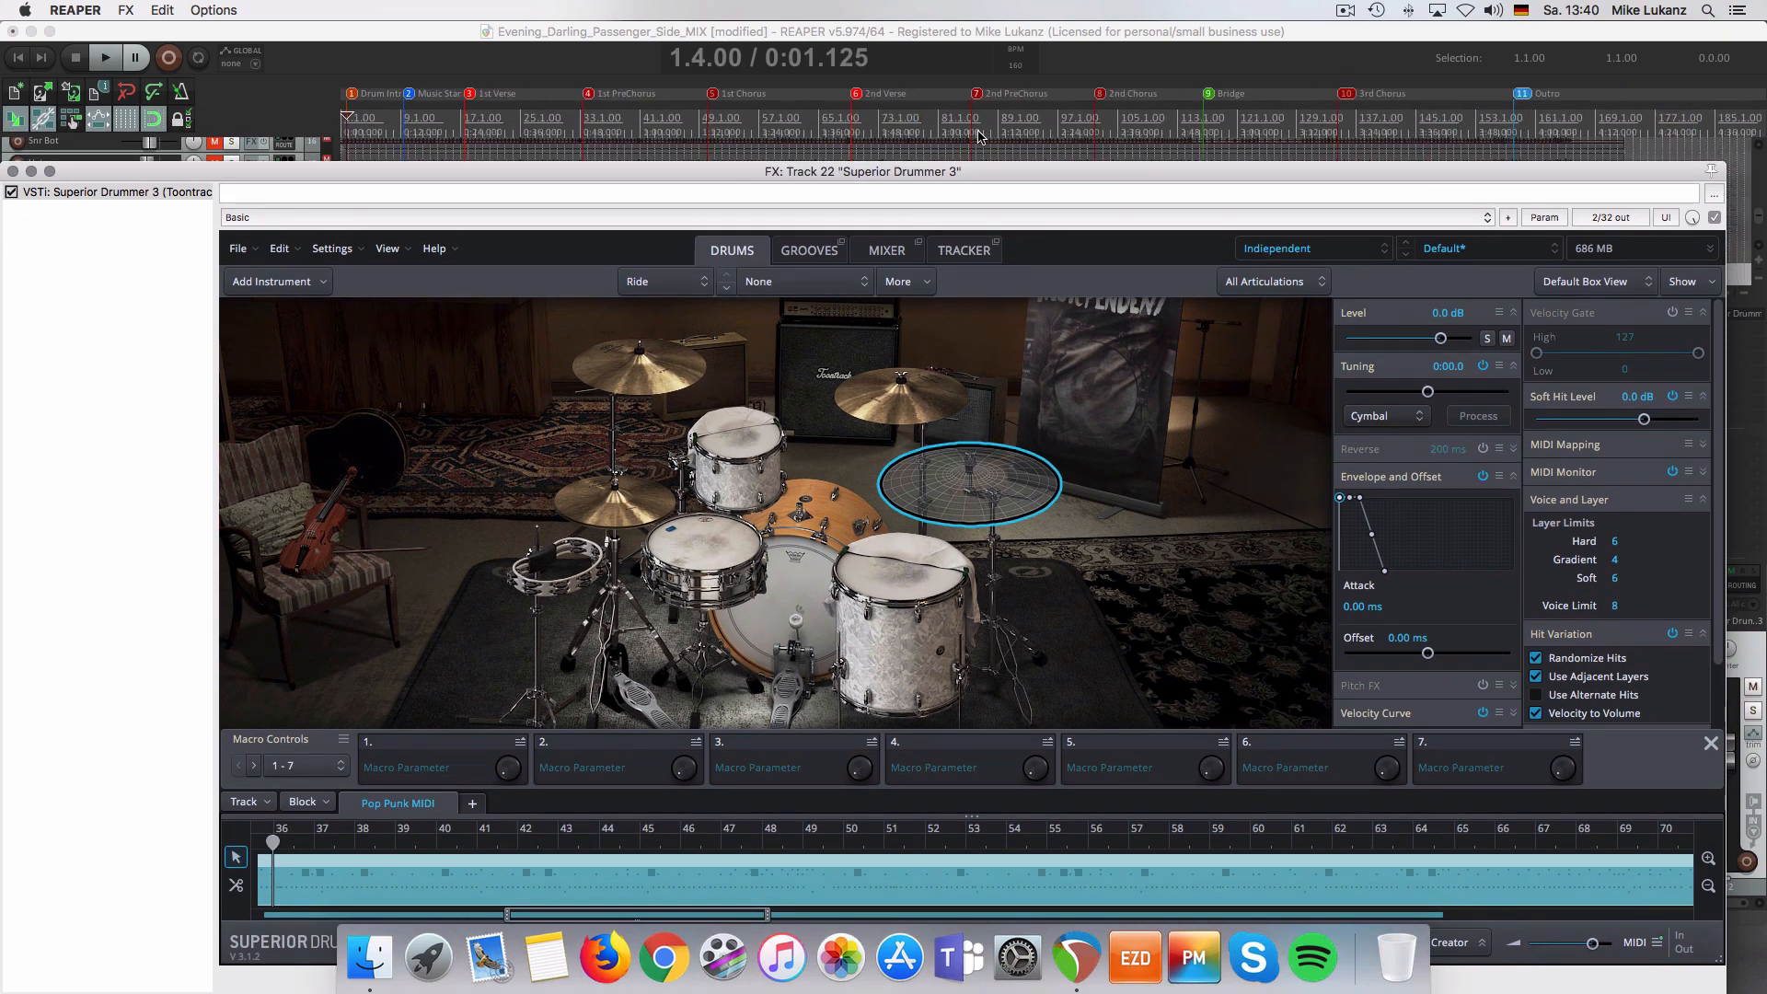
left_click(1103, 129)
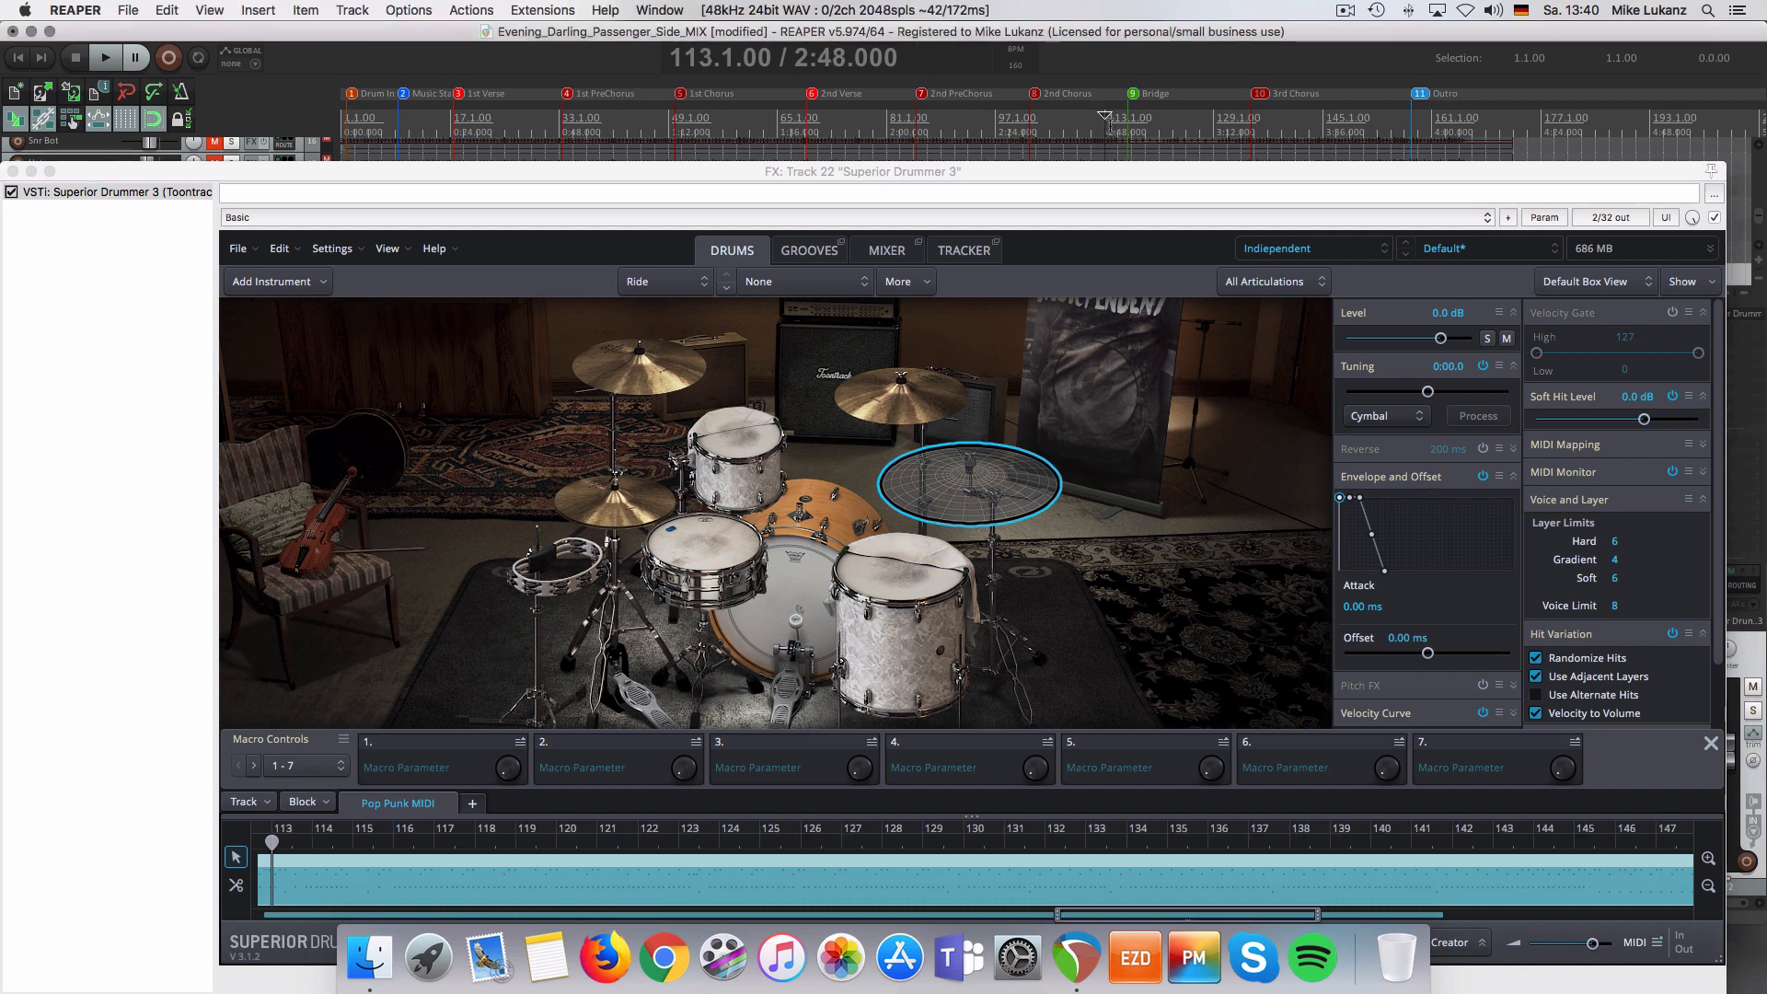
left_click(1116, 125)
left_click_drag(987, 181, 986, 107)
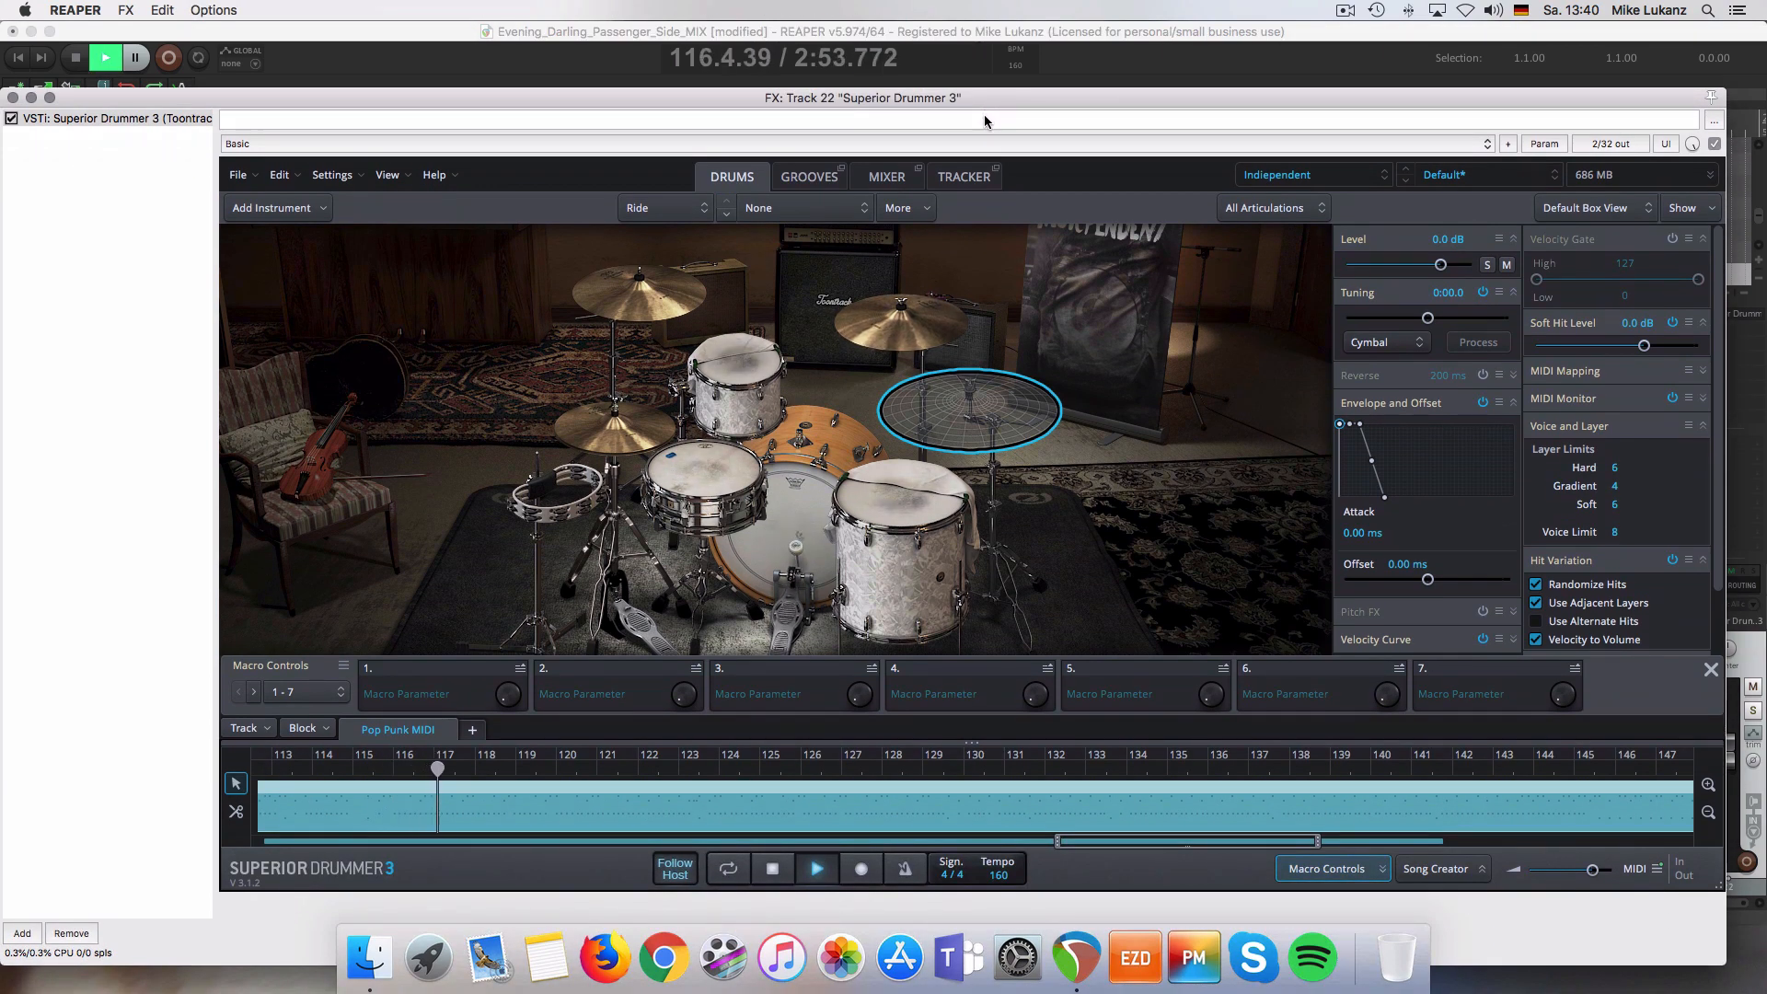
left_click(888, 178)
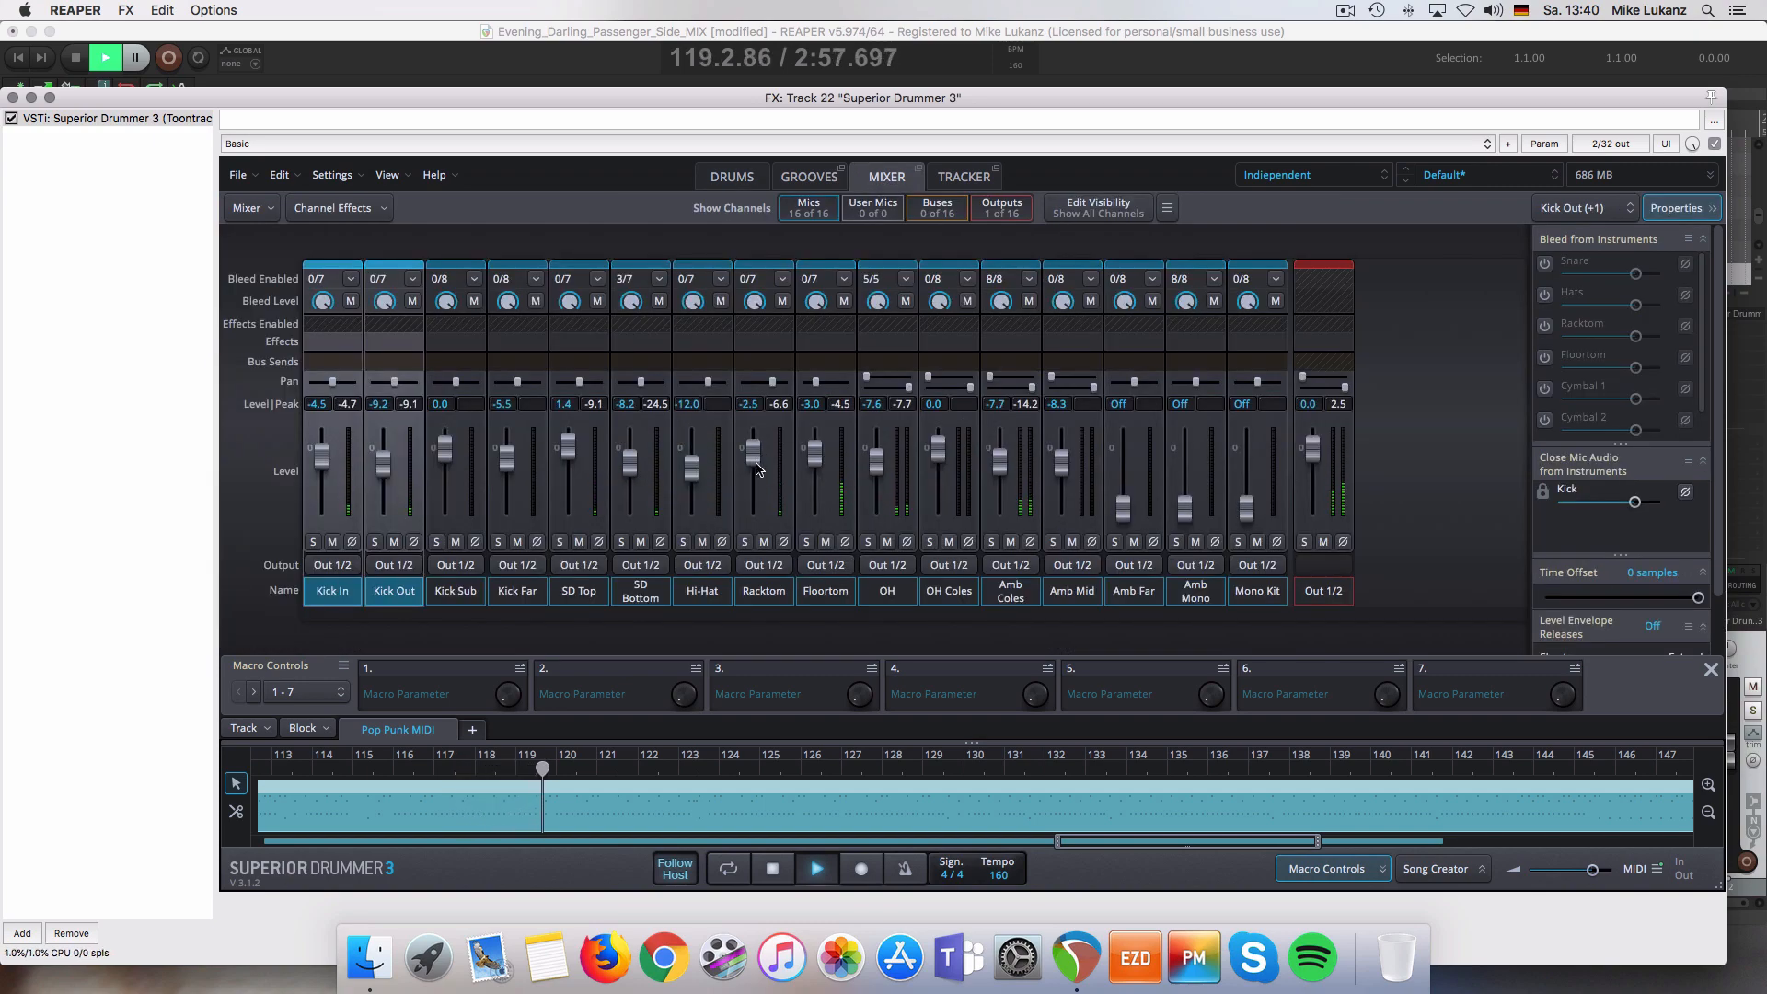
left_click(731, 176)
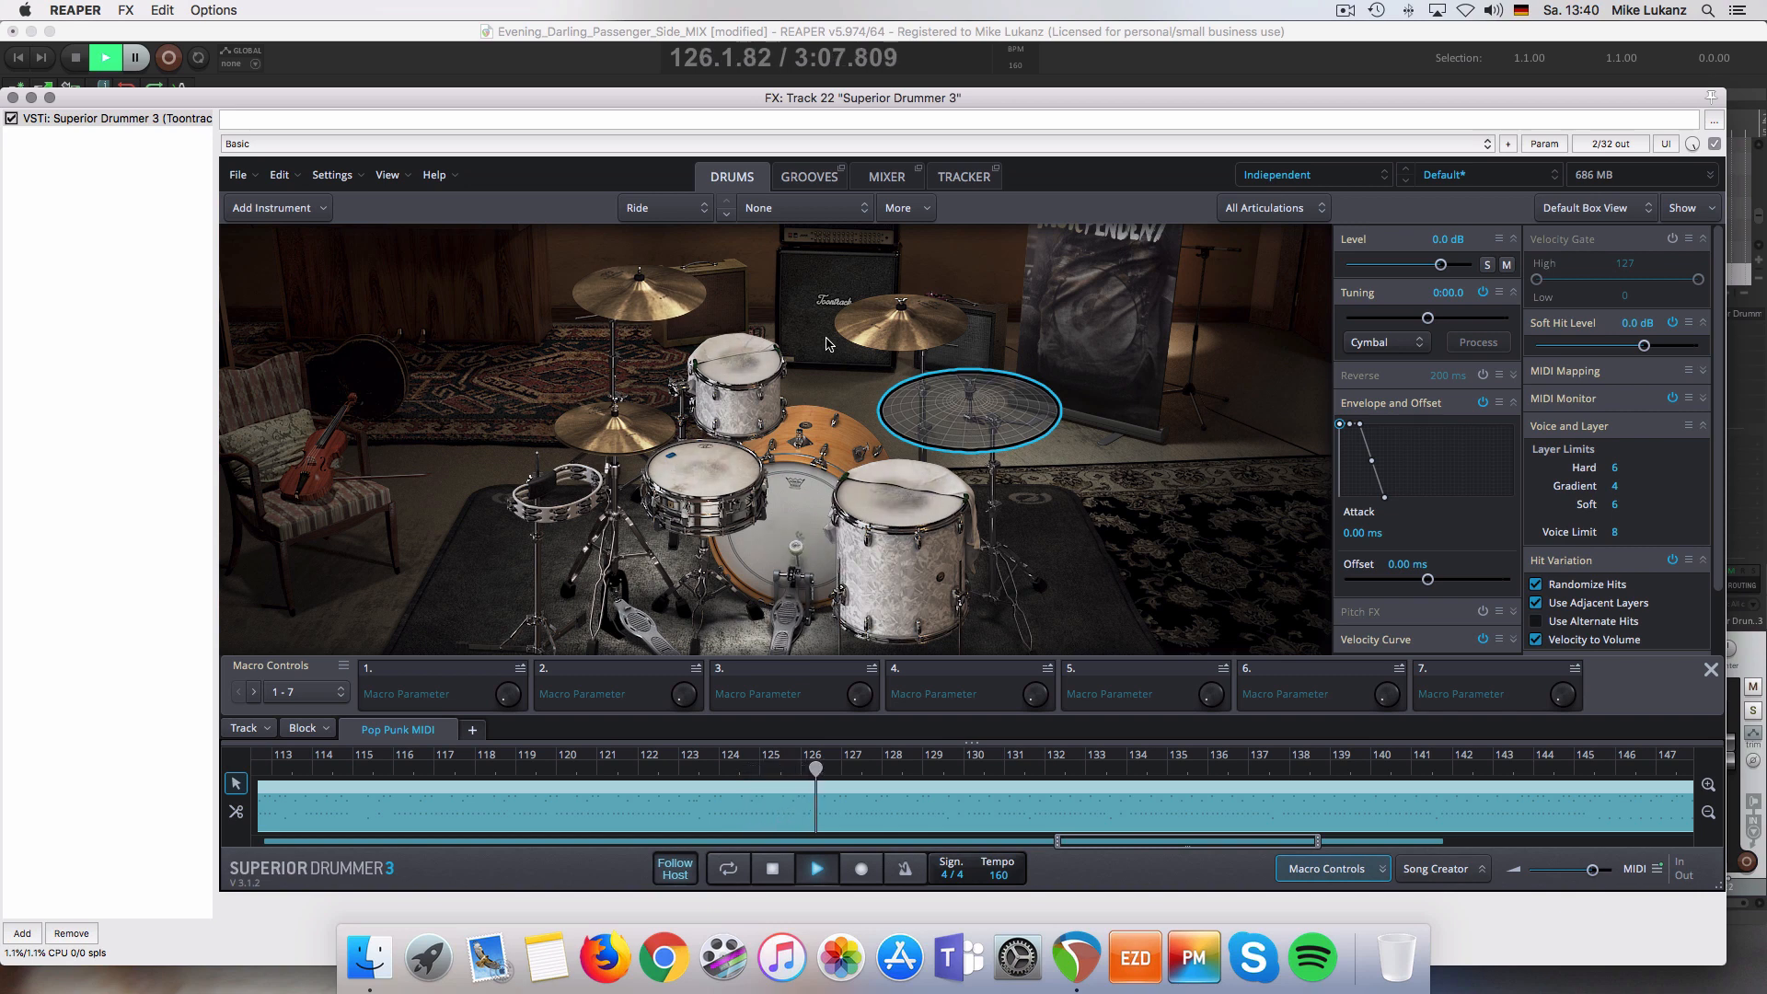
key("space")
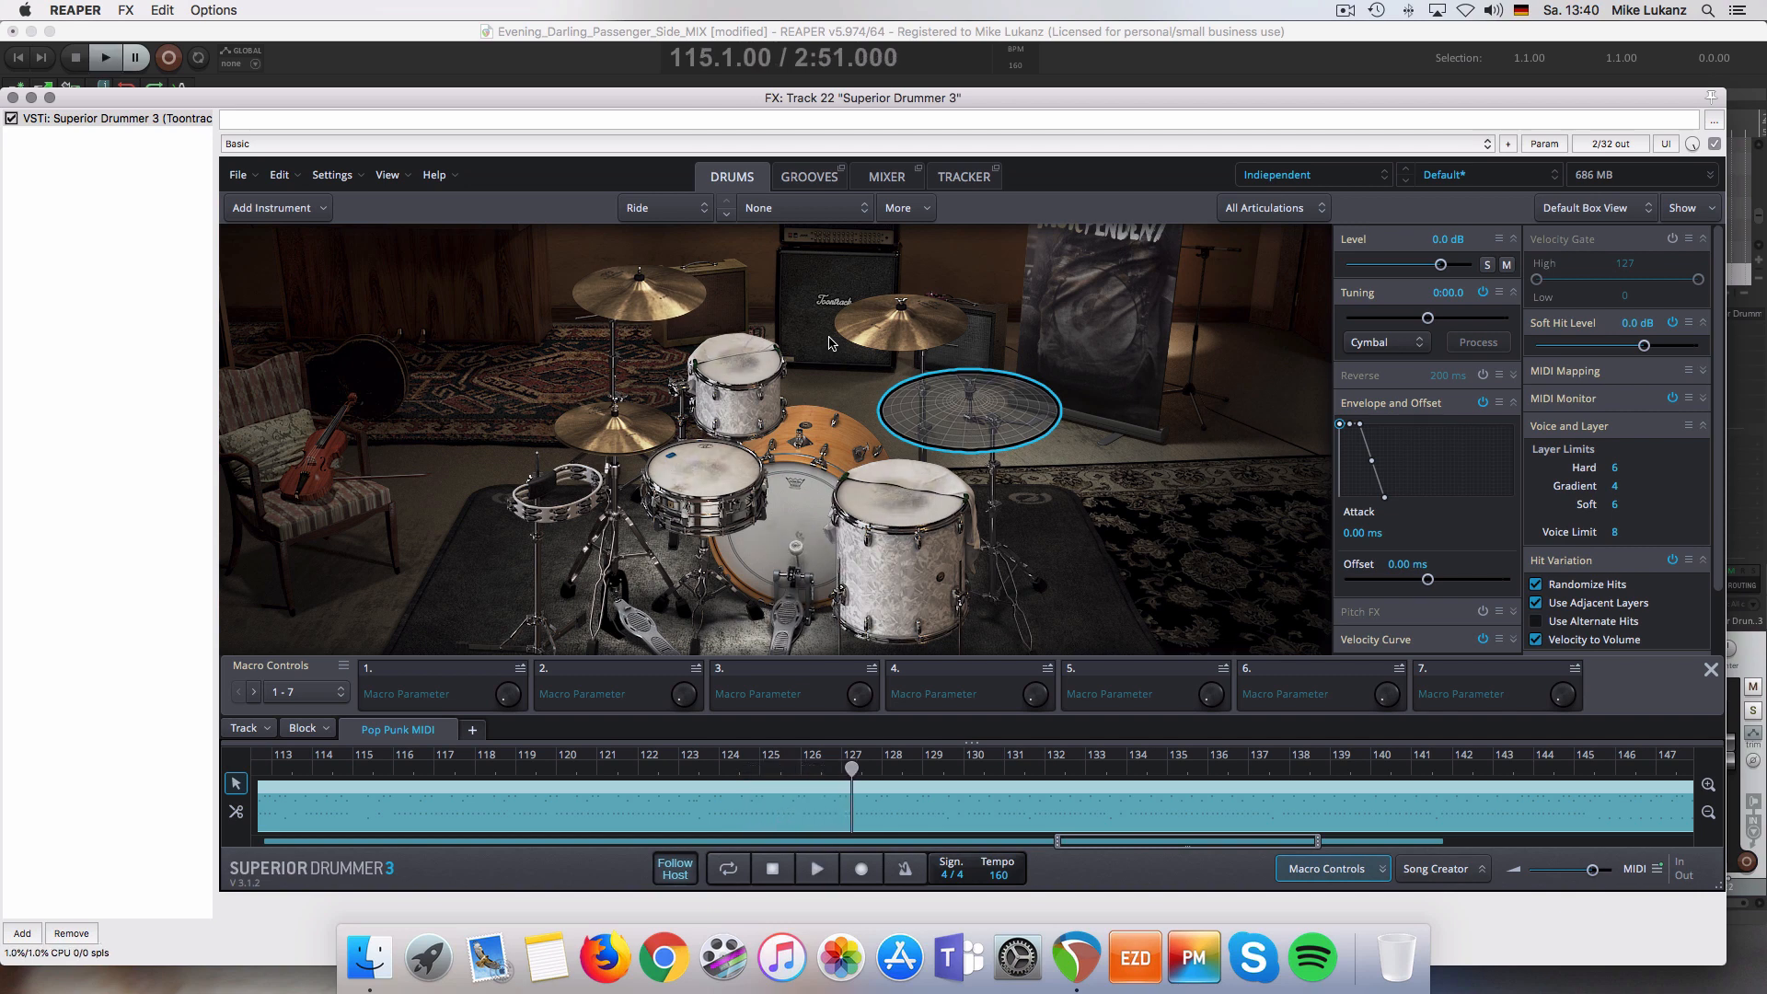
- Remove the Toca Tambourine instrument from the kit
right_click(589, 501)
mouse_move(619, 540)
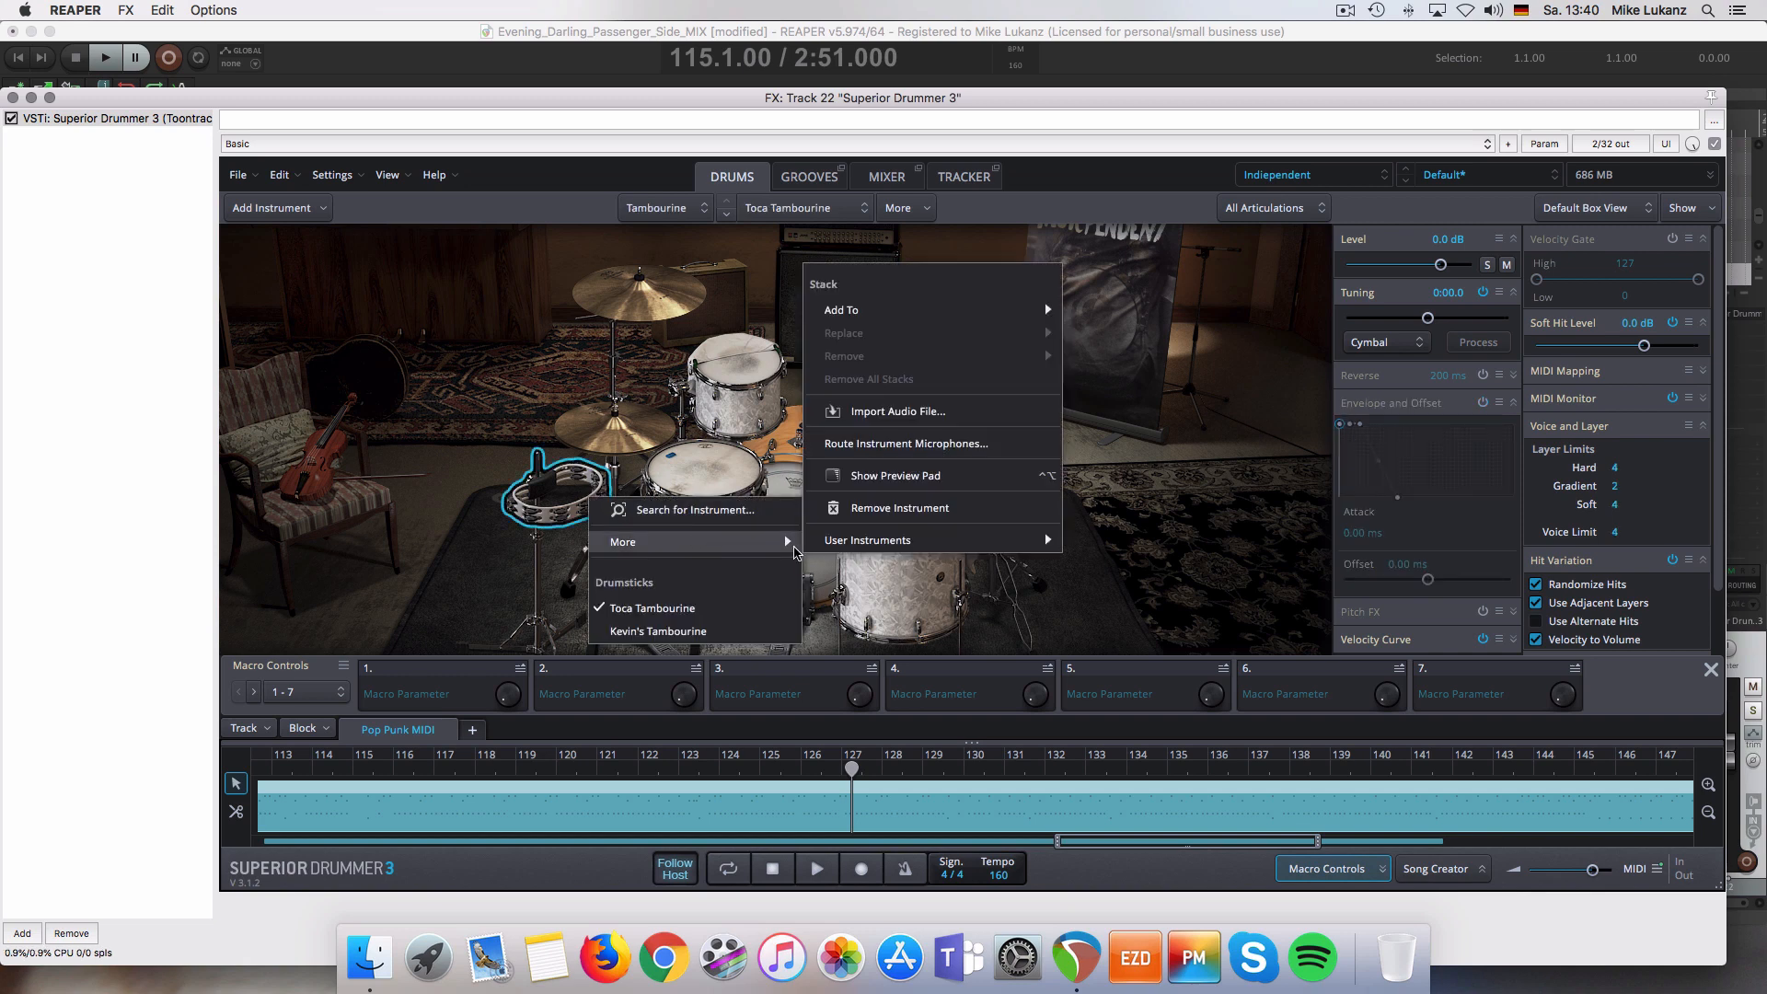
left_click(927, 505)
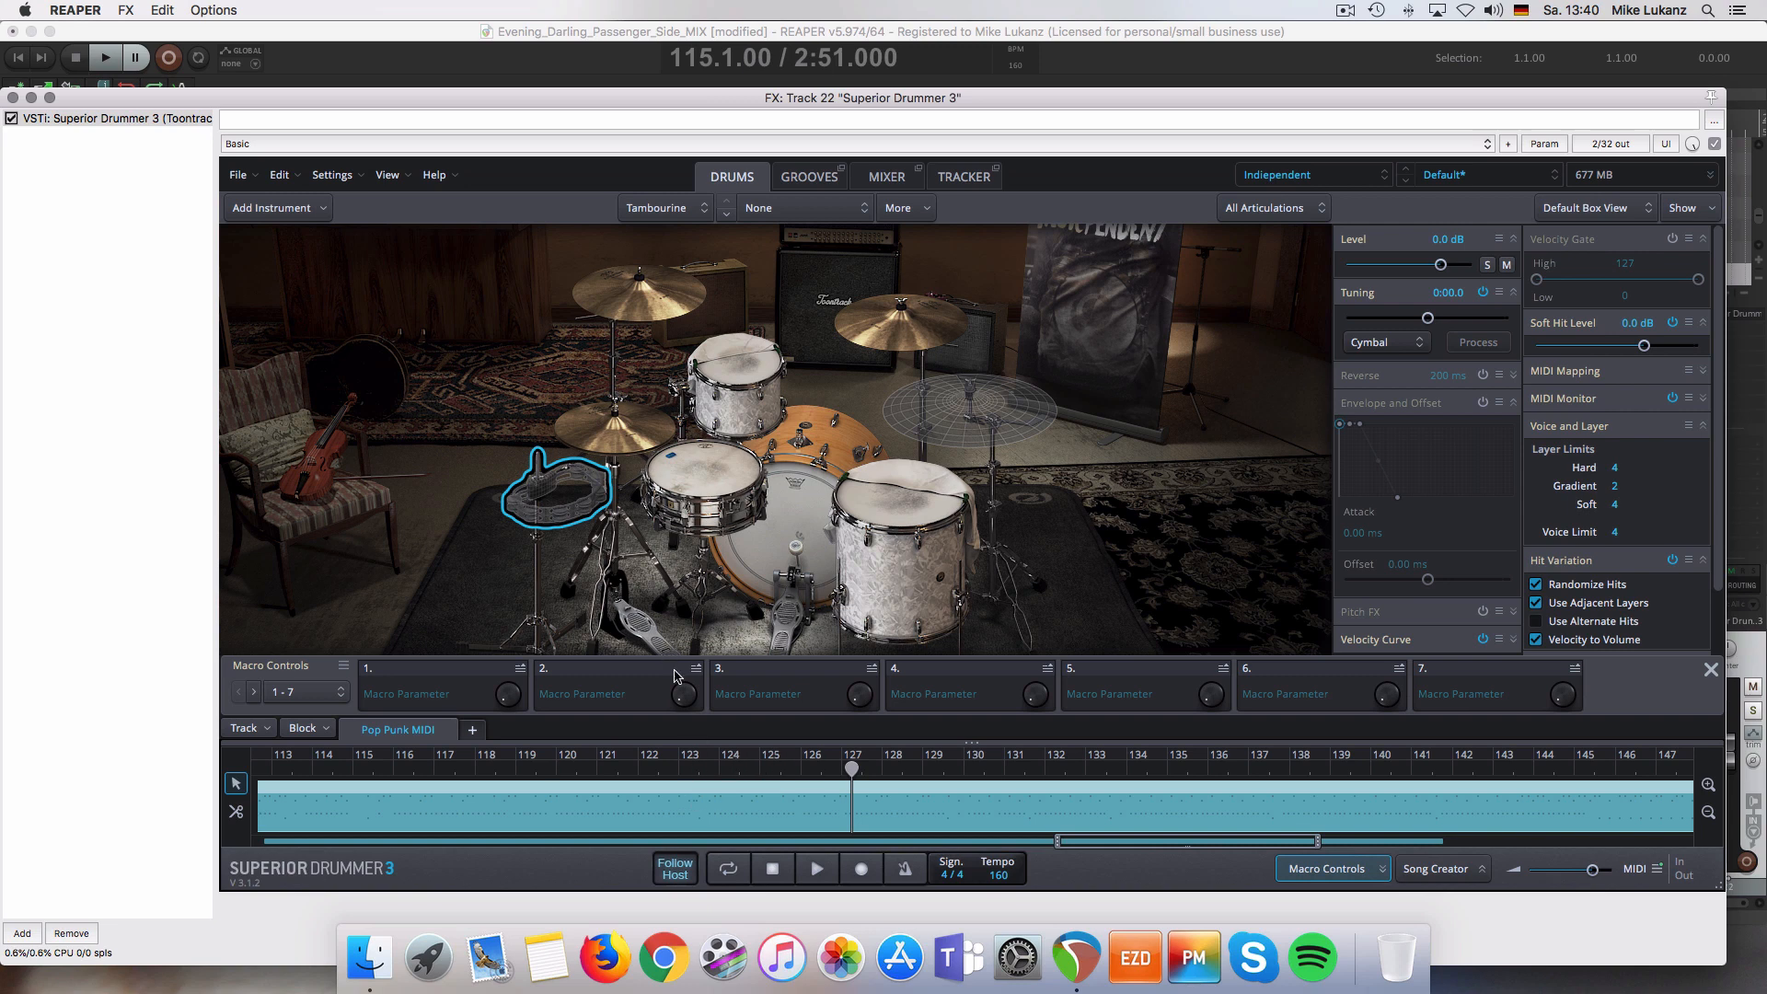
- Place the edit cursor at bar 85, at the start of the second pre-chorus
left_click_drag(638, 112, 673, 269)
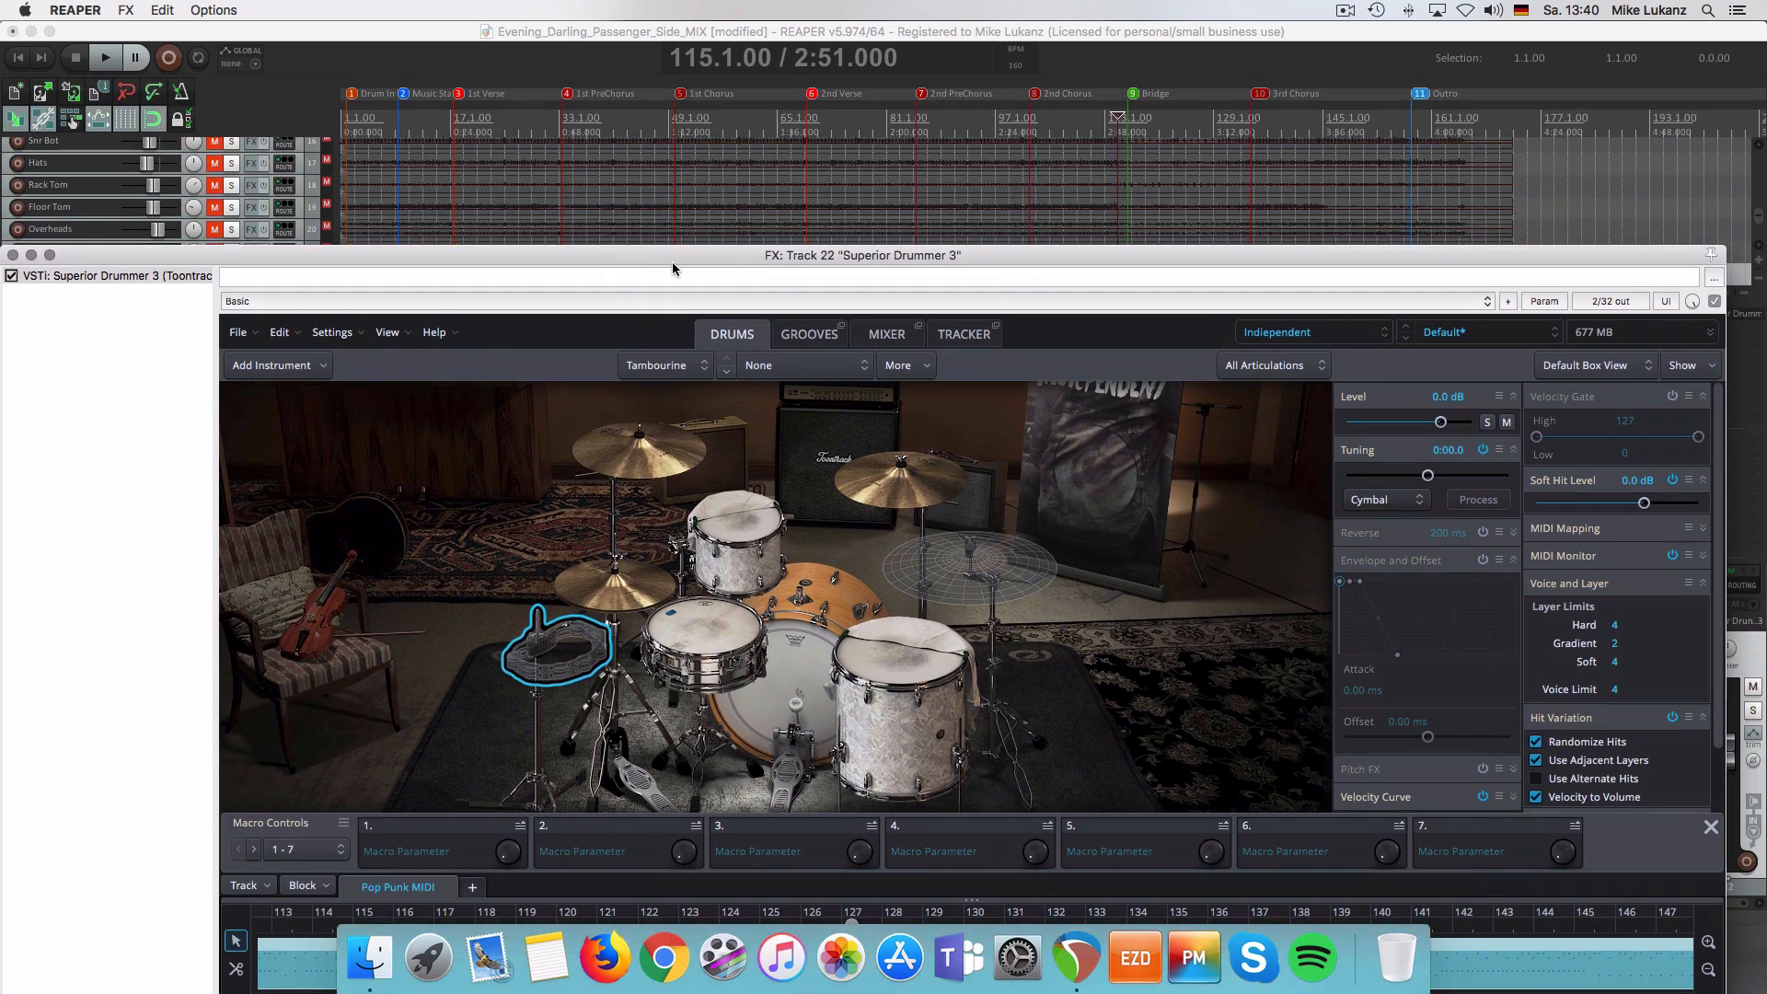
left_click(810, 140)
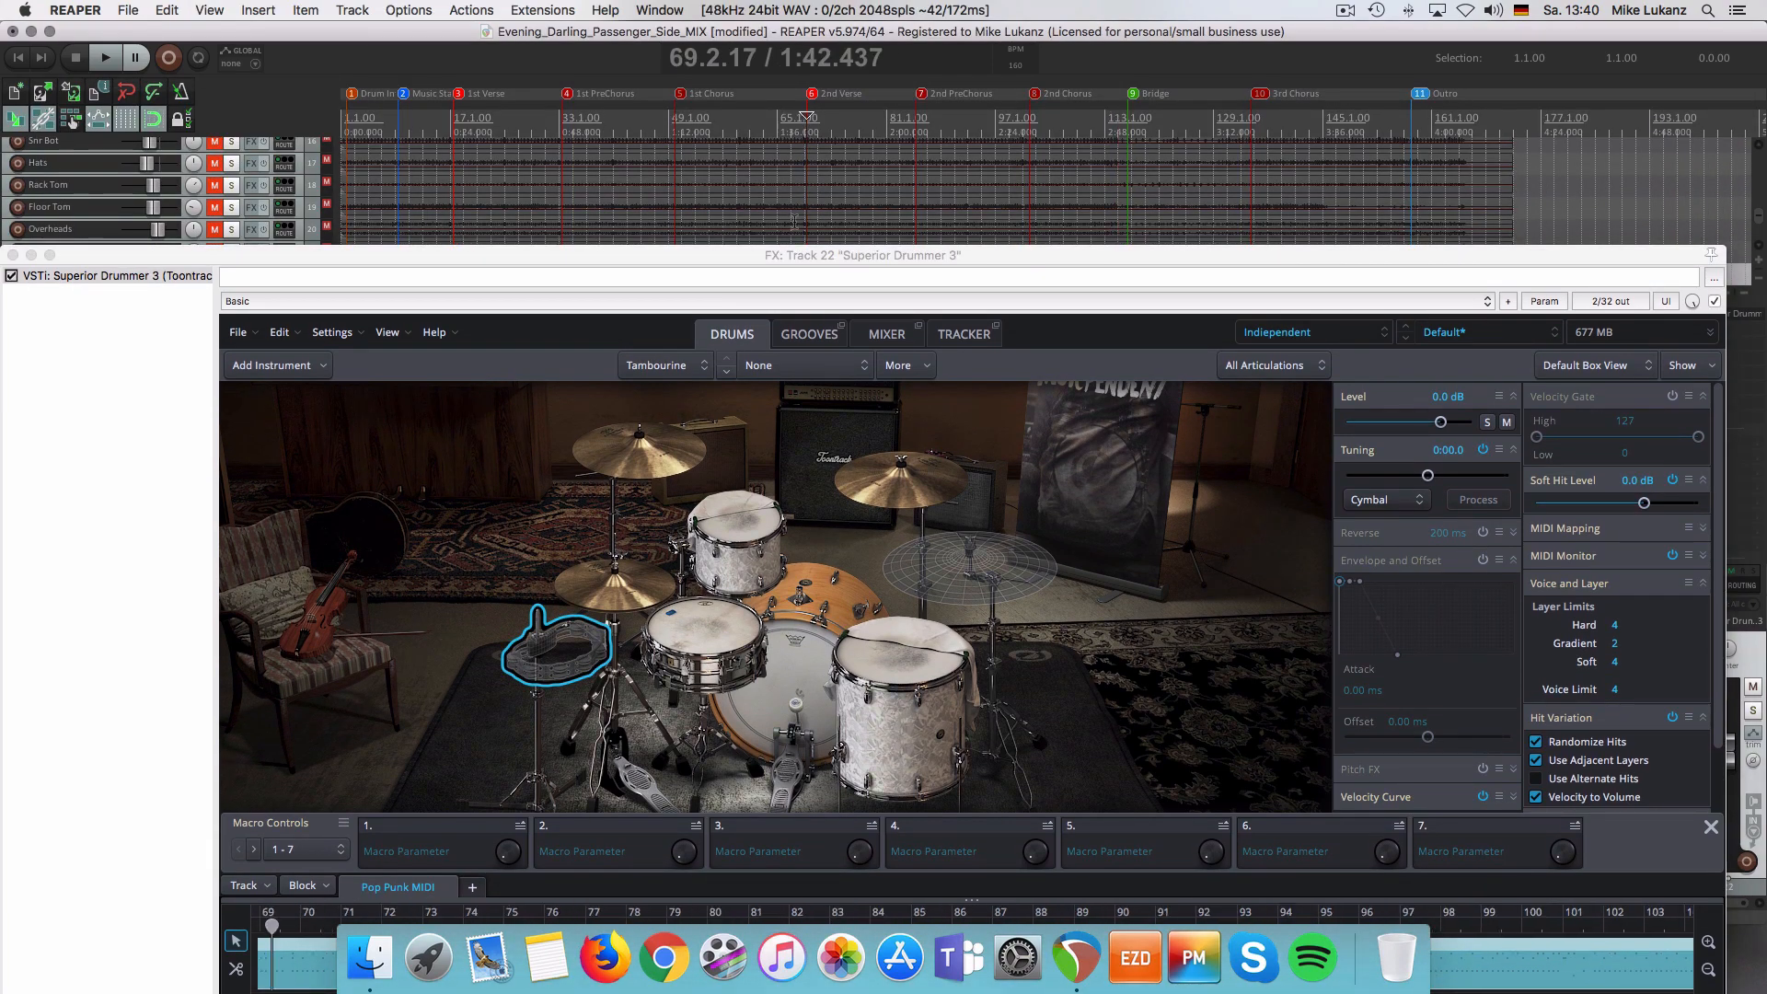
left_click_drag(791, 256, 791, 143)
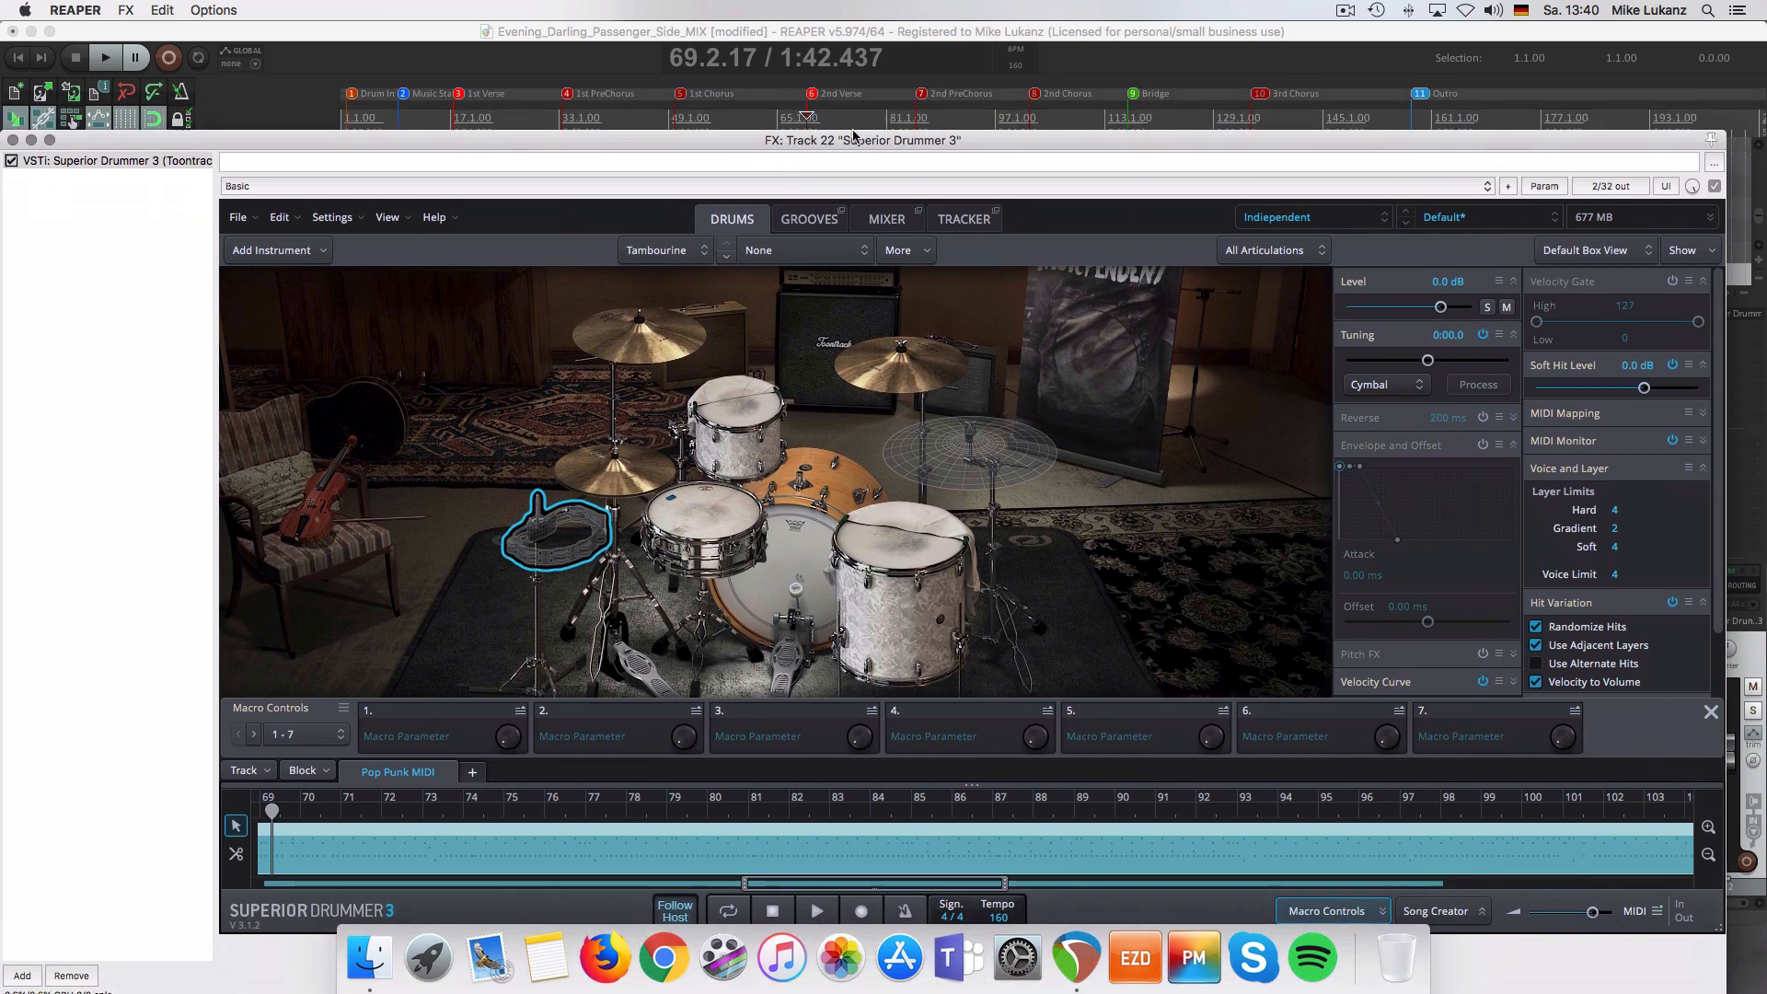
left_click(888, 109)
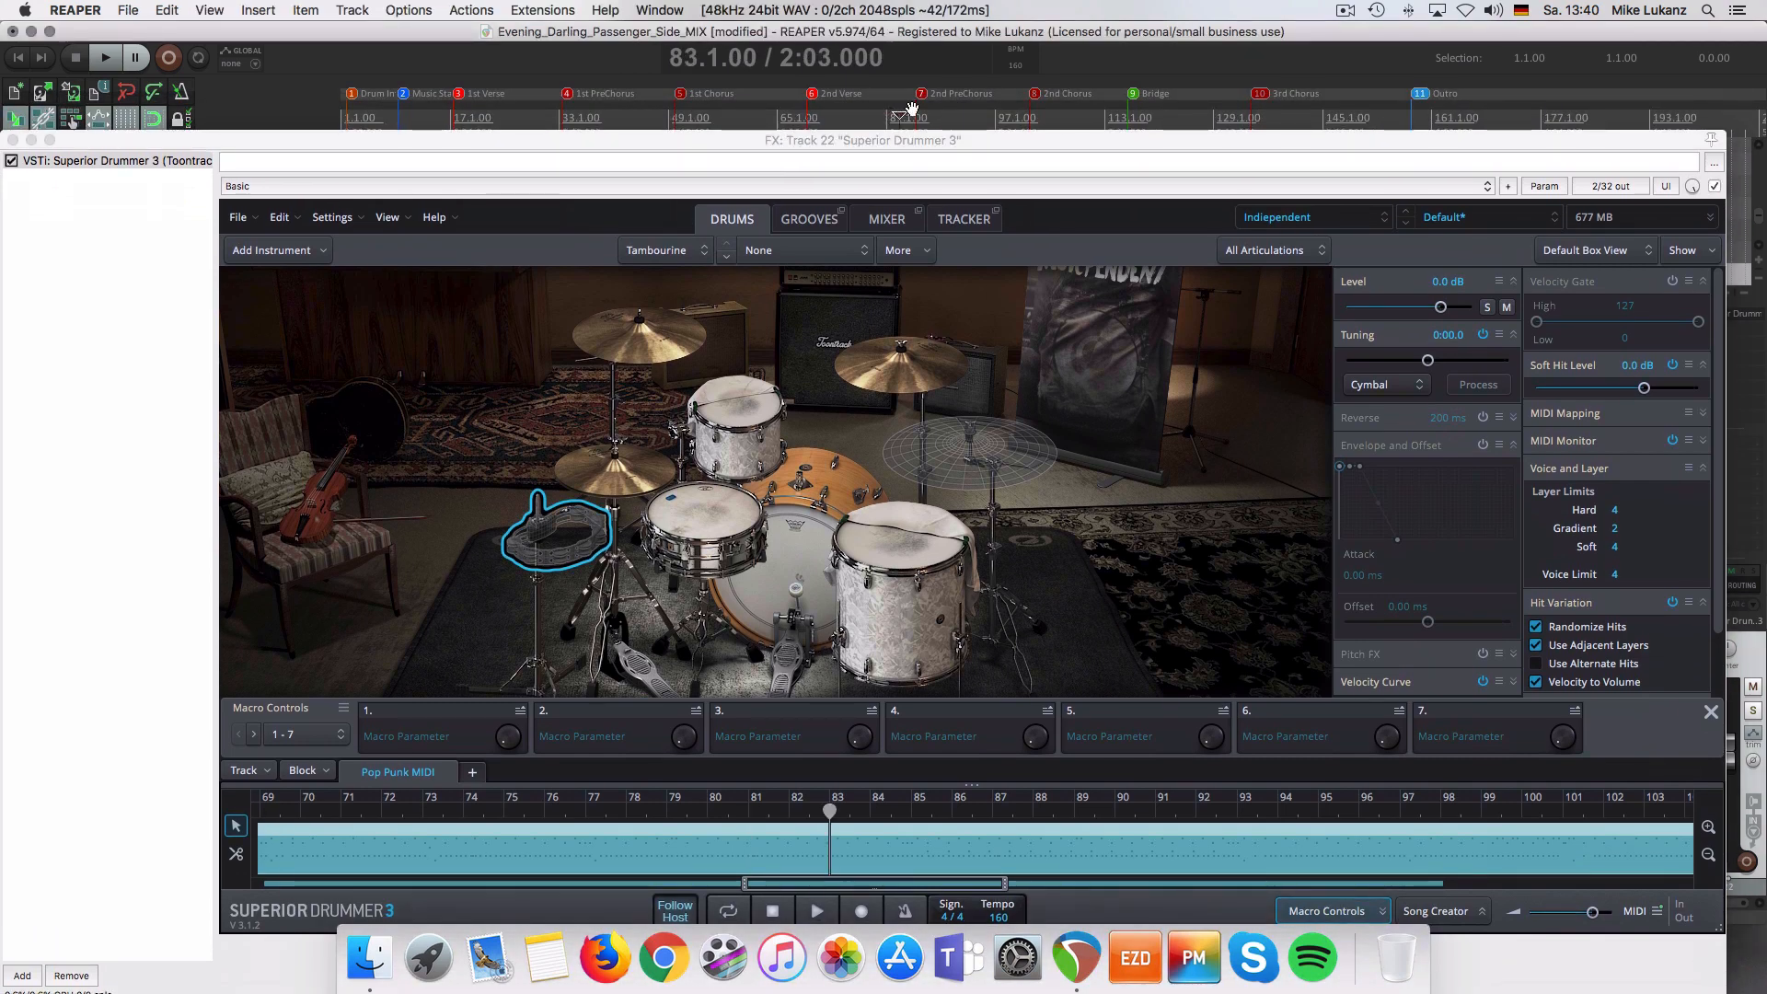
left_click(913, 108)
left_click_drag(876, 137, 872, 83)
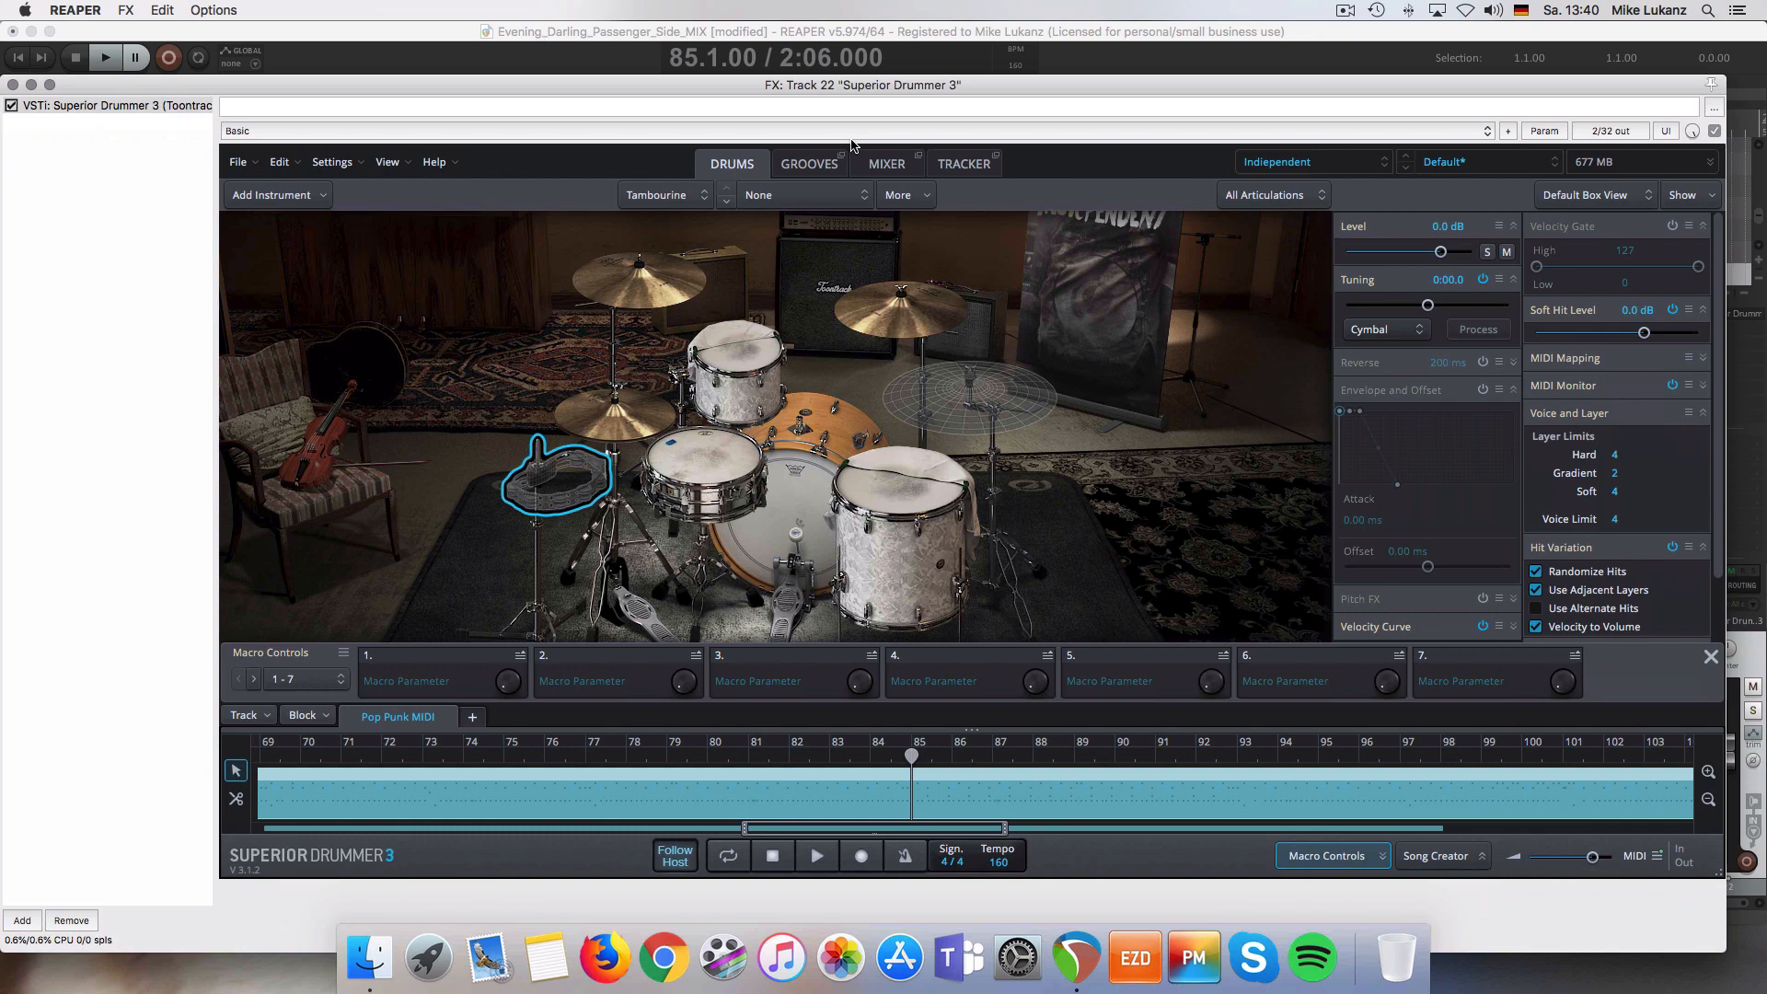
- Change the hi-hat to the 16" Zildjian K Light w/ Tambourine
right_click(641, 412)
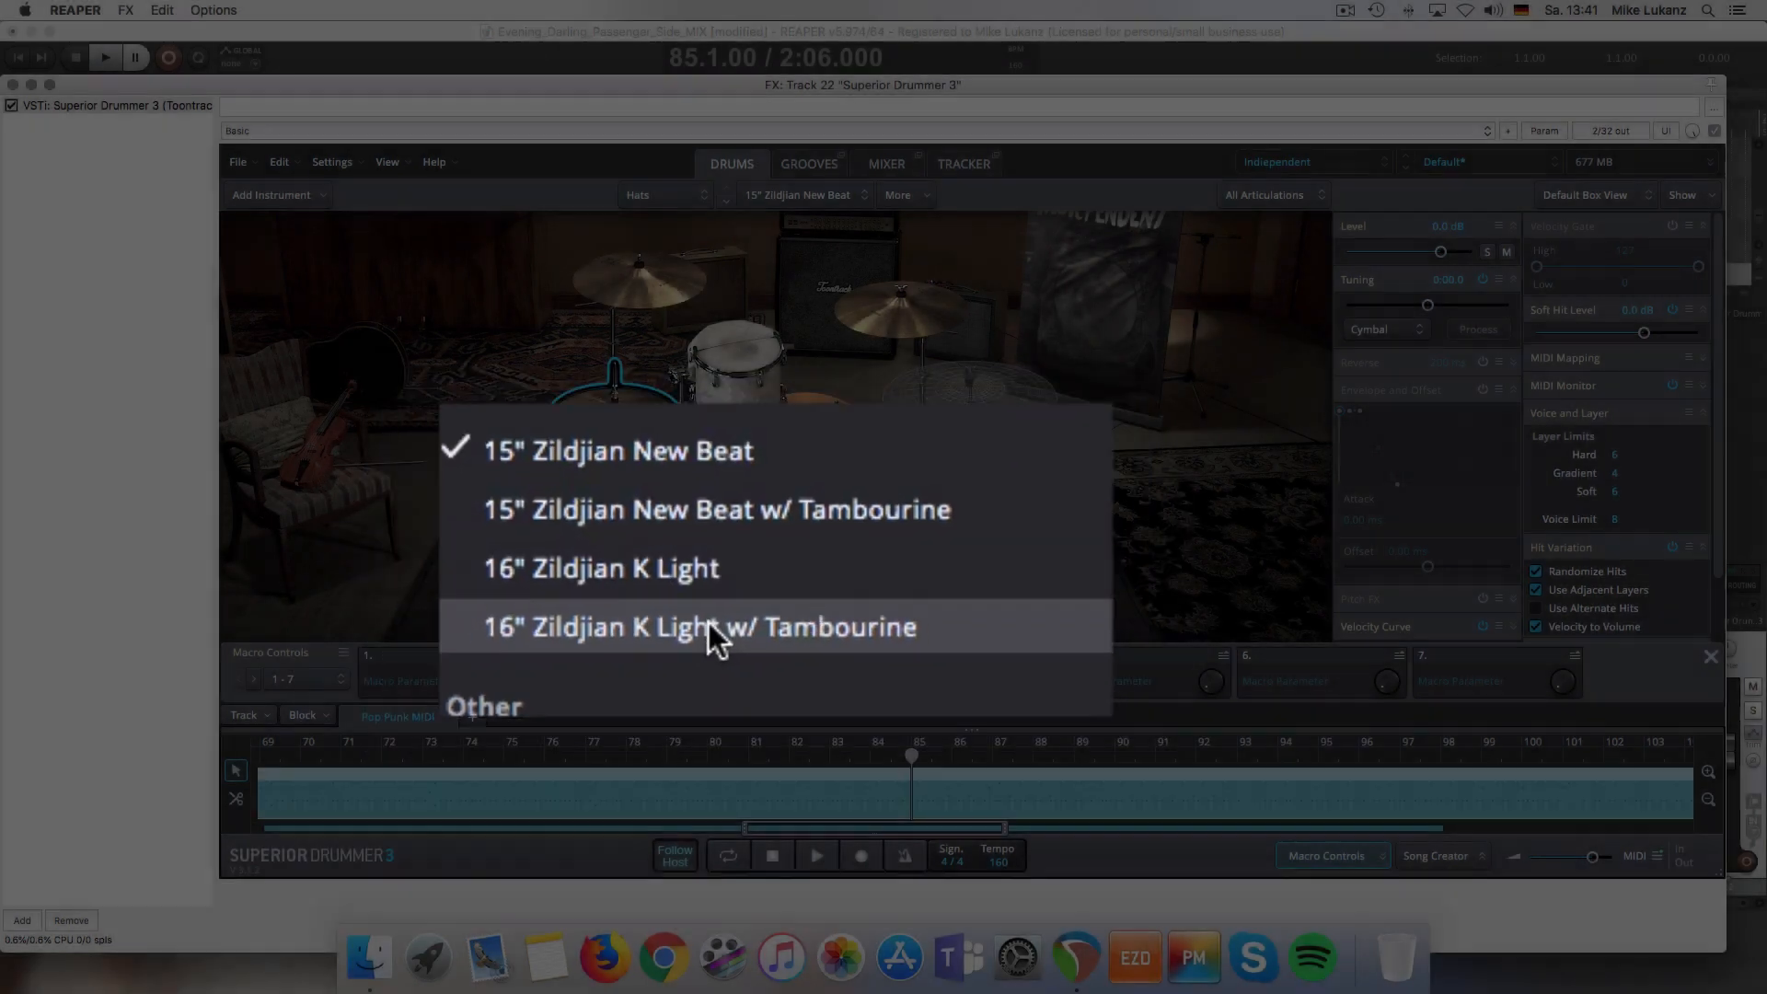
left_click(708, 622)
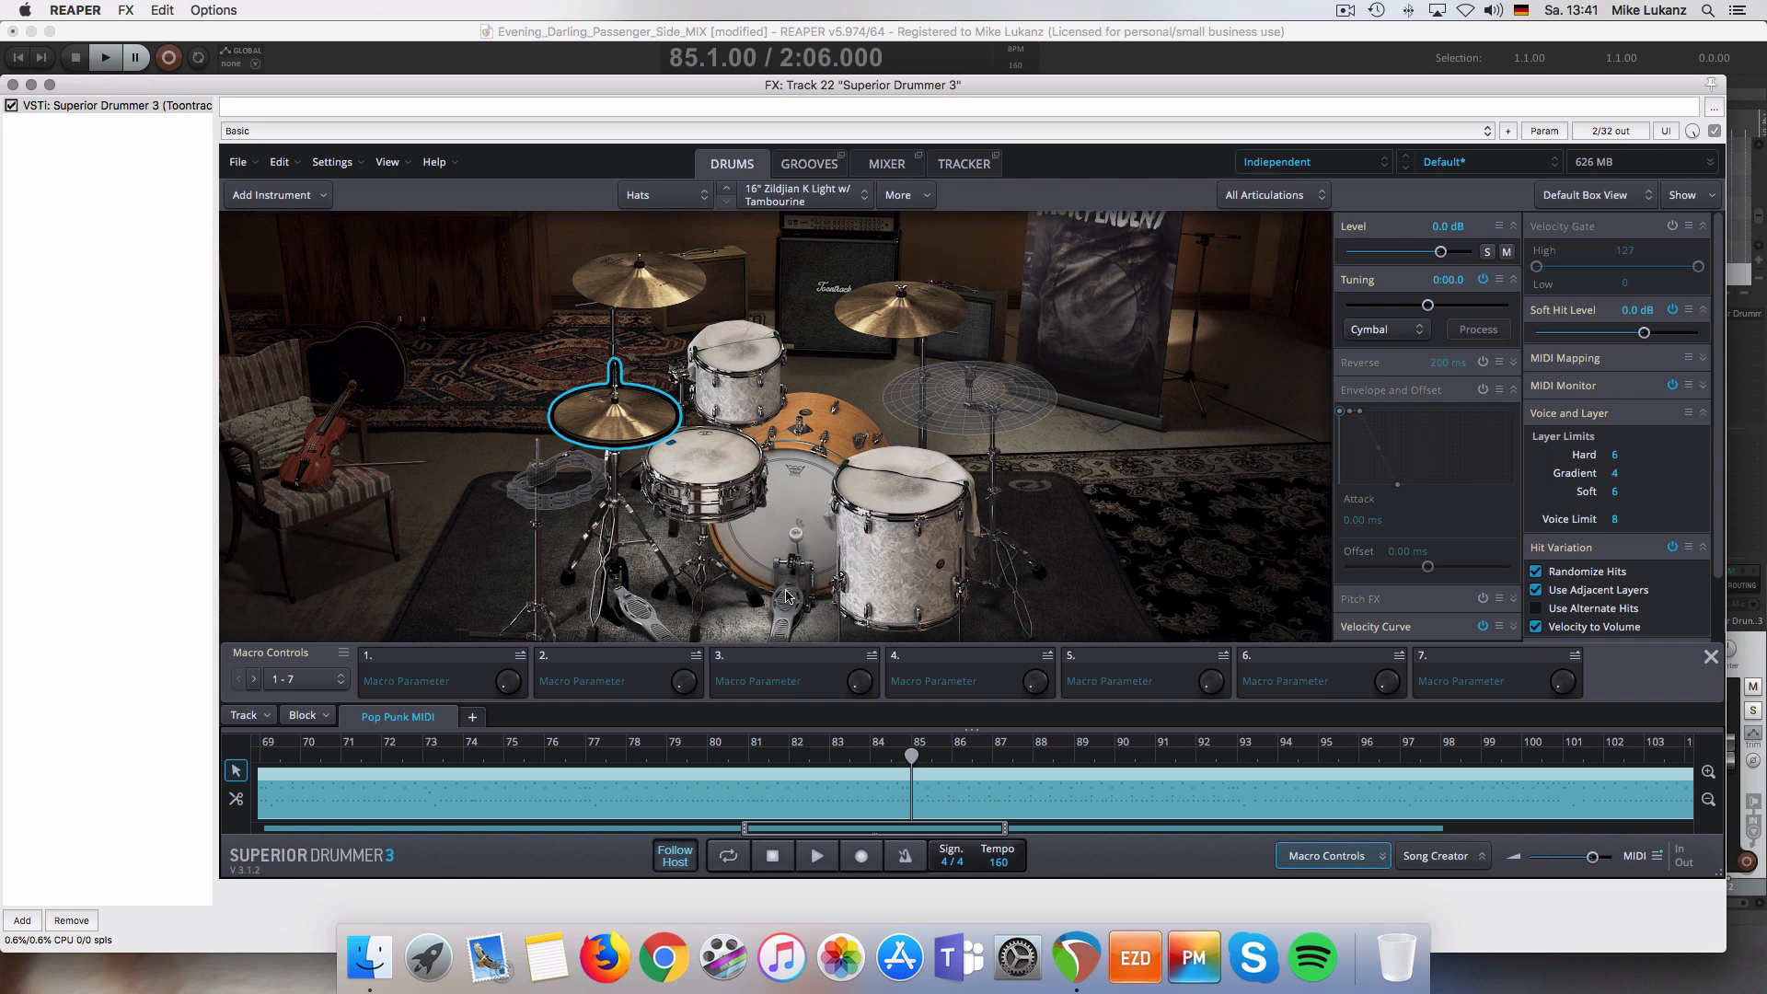
- Examine the hi-hat articulation rows of the MIDI block in the Grid Editor around bar 85, down to Closed Pedal
double_click(934, 778)
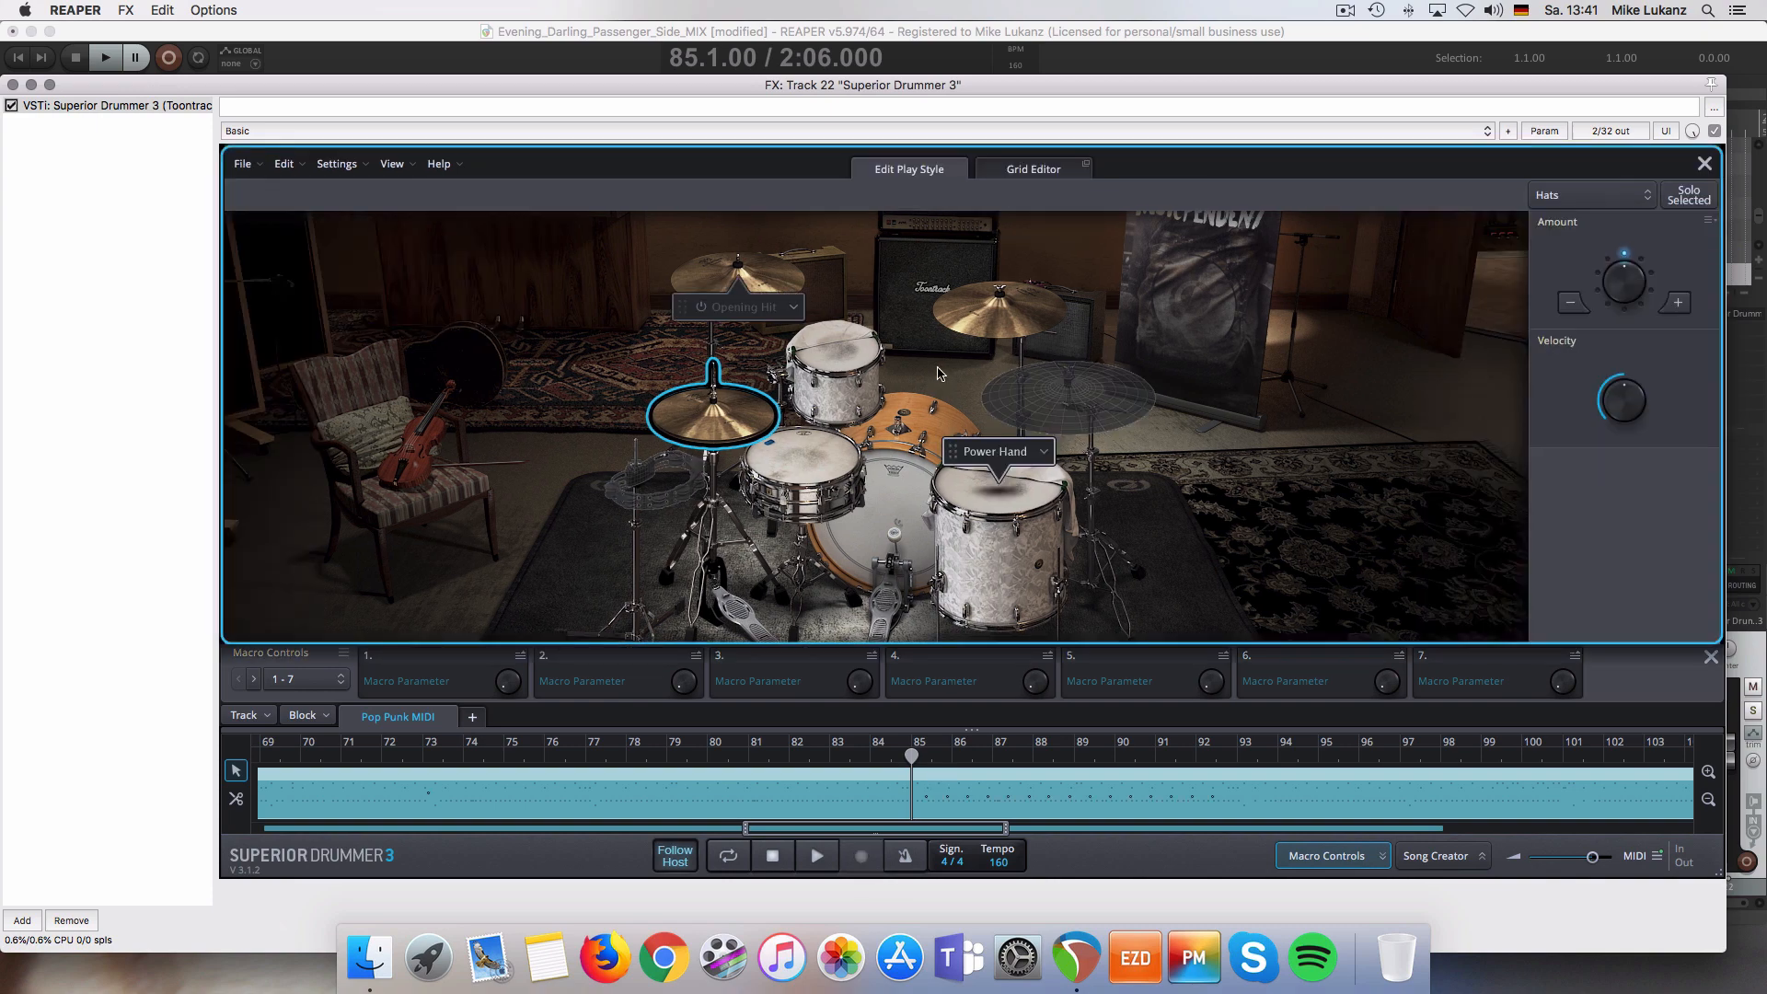
left_click(1016, 171)
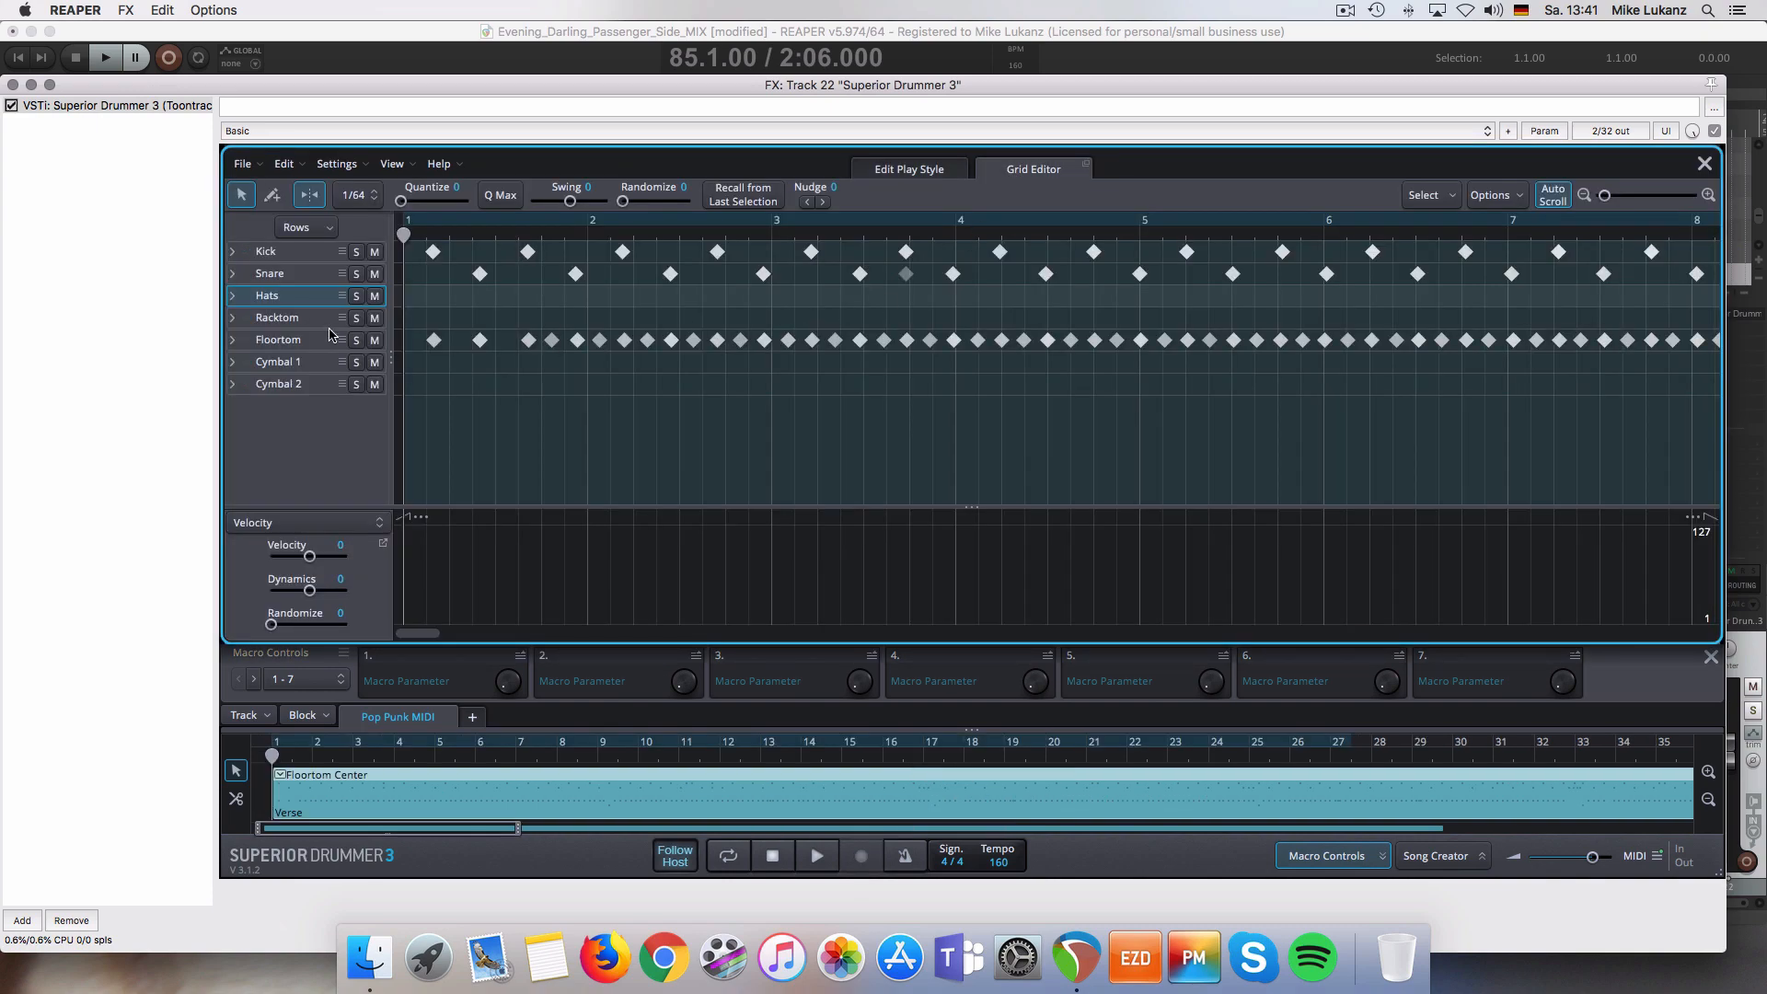
left_click(235, 296)
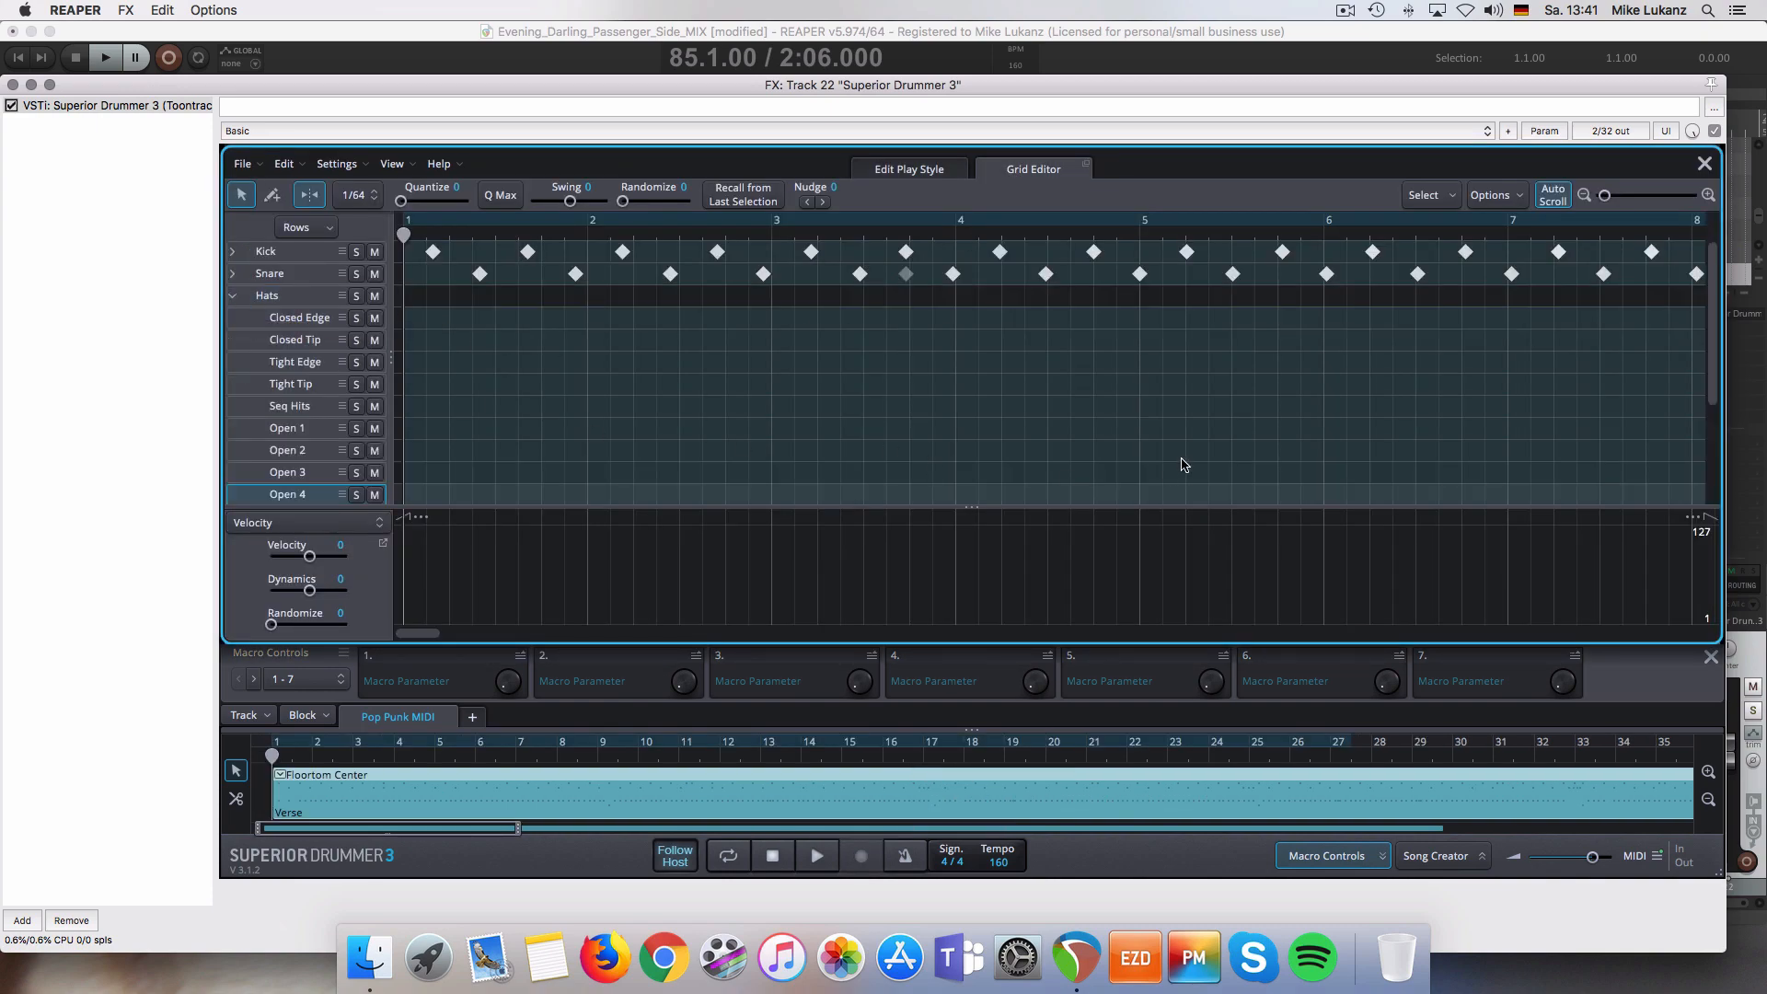
key("space")
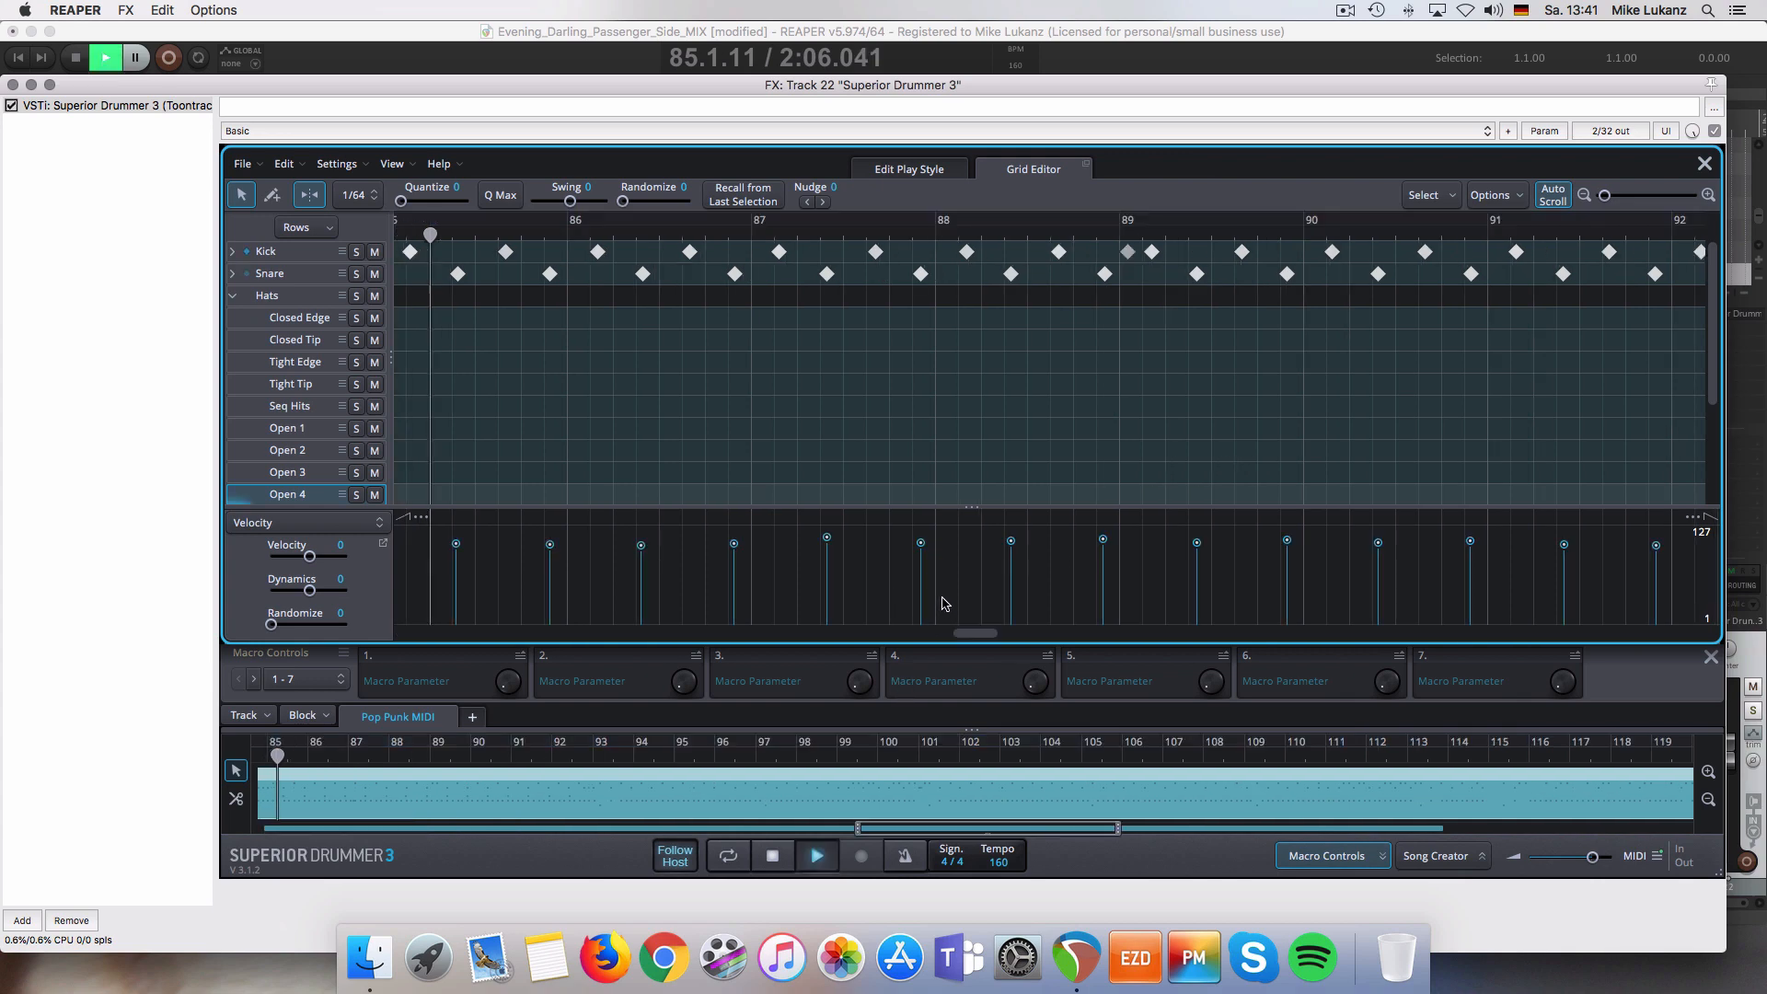
key("space")
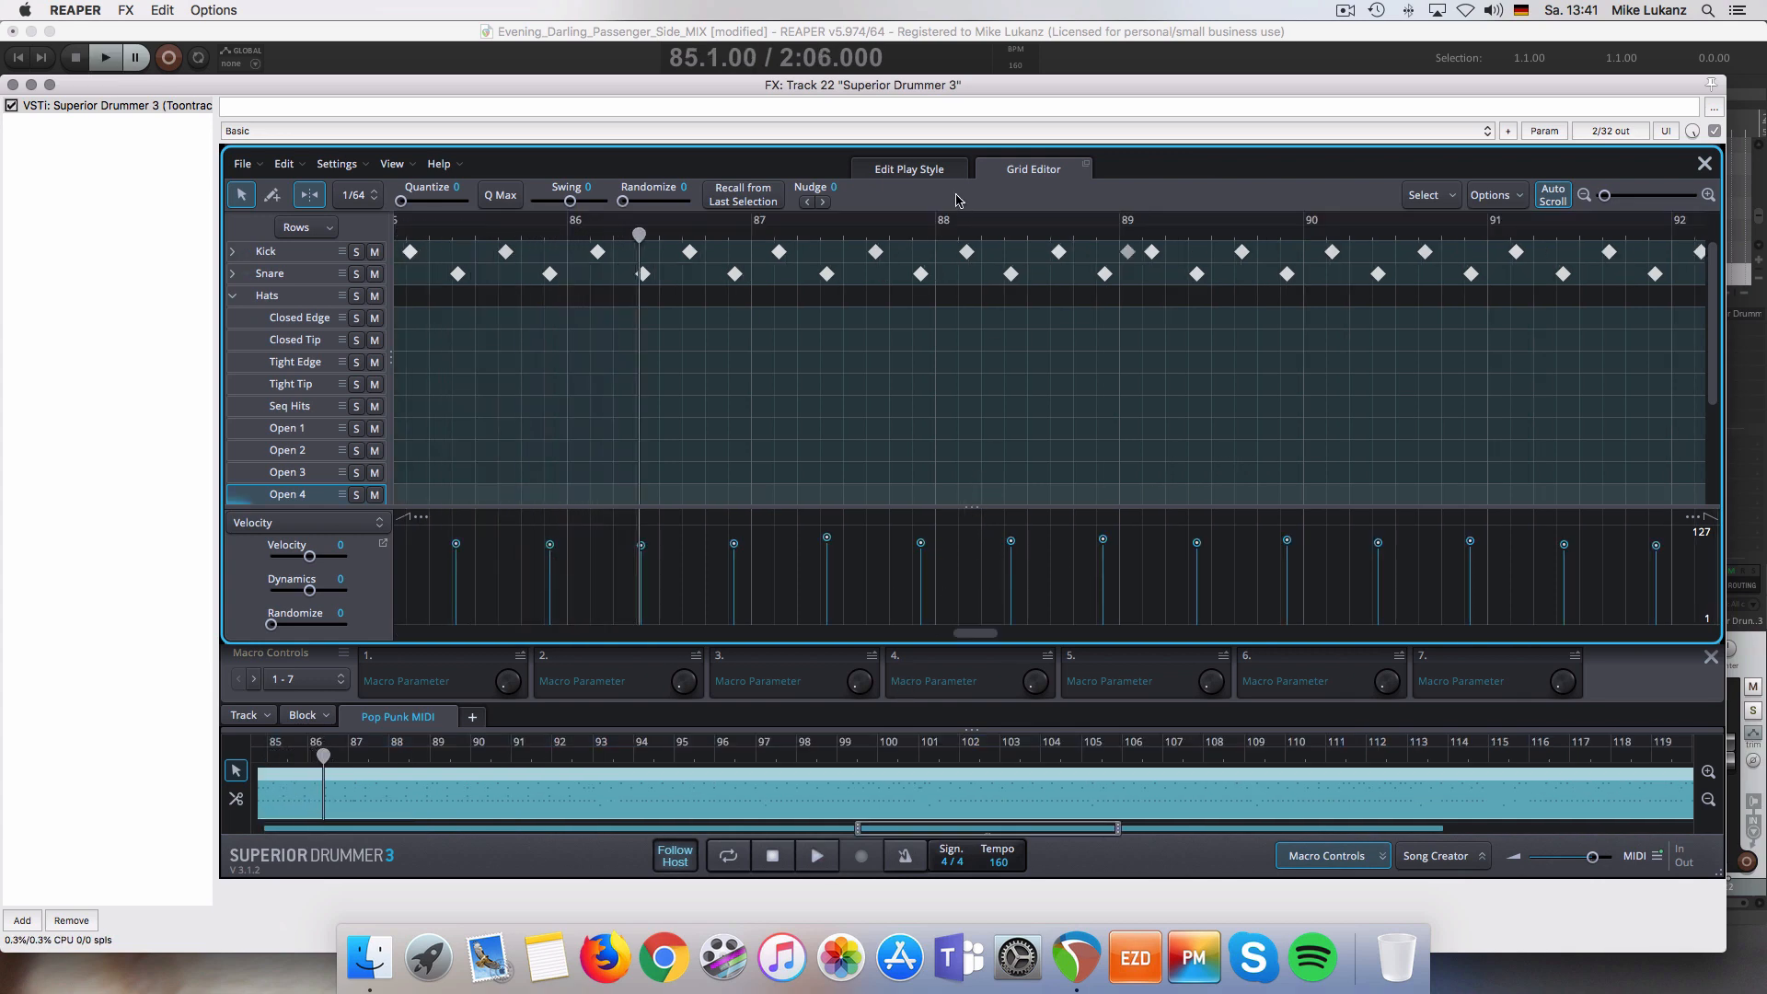
left_click_drag(927, 91, 914, 128)
left_click_drag(1711, 344, 1643, 431)
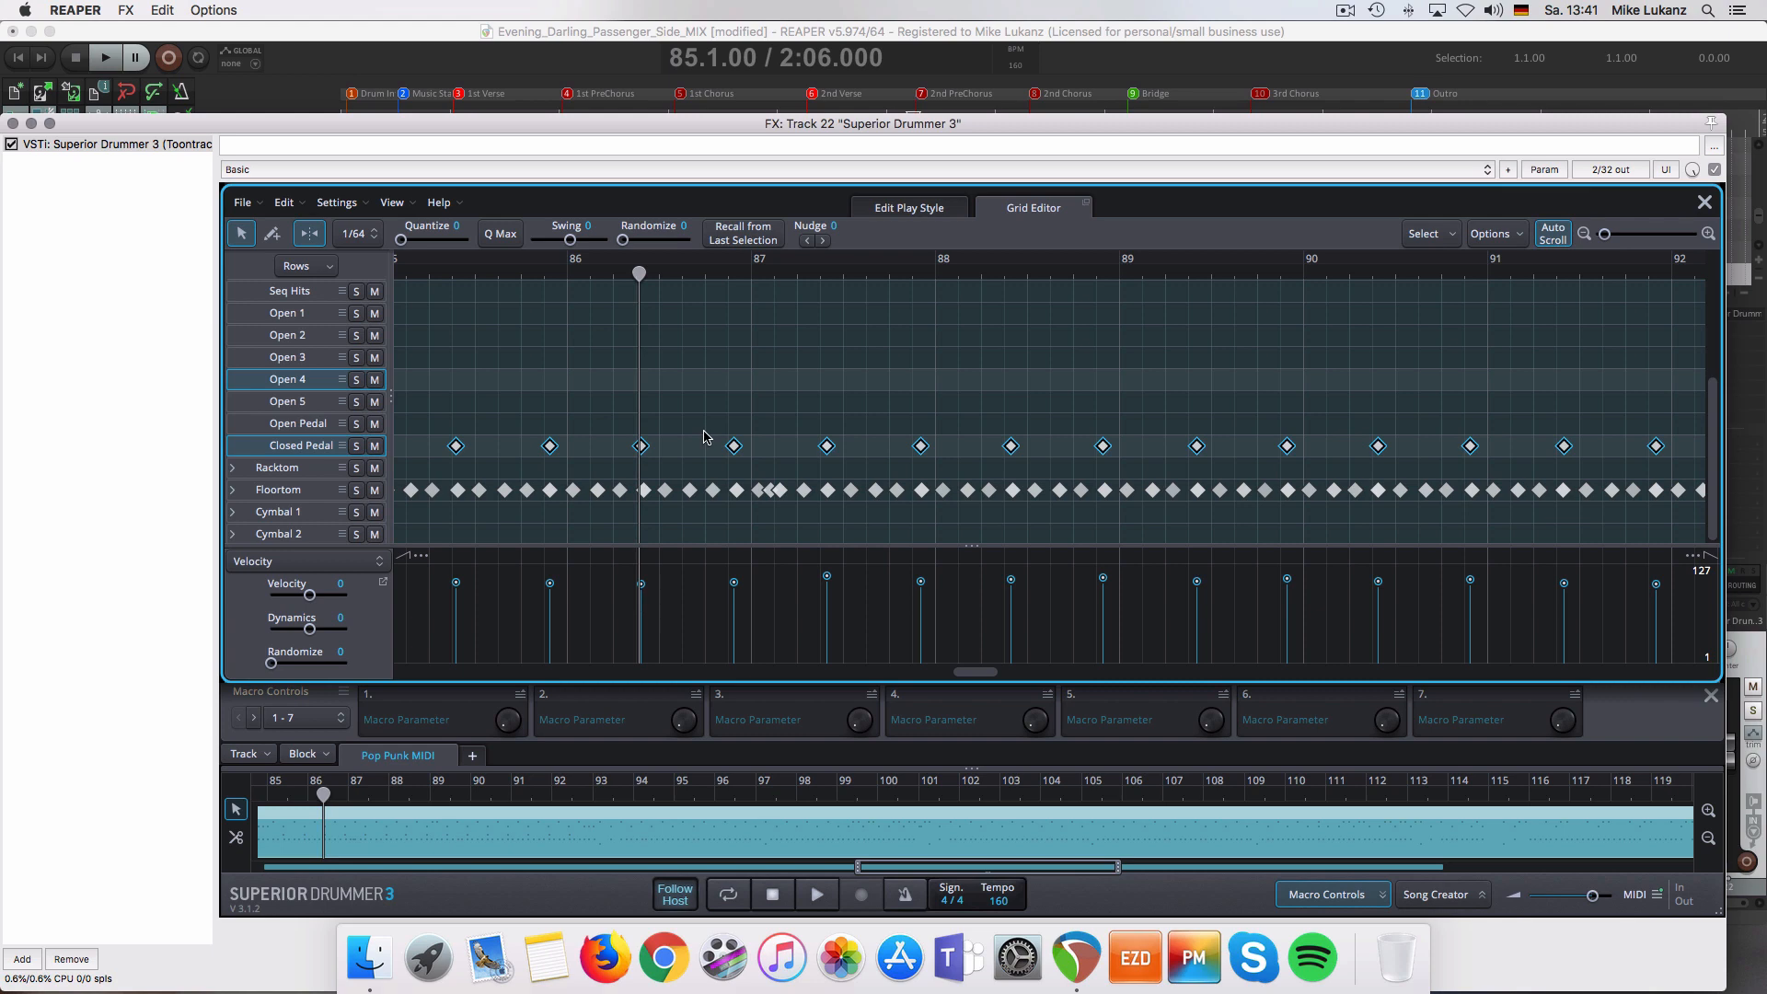
left_click(1703, 204)
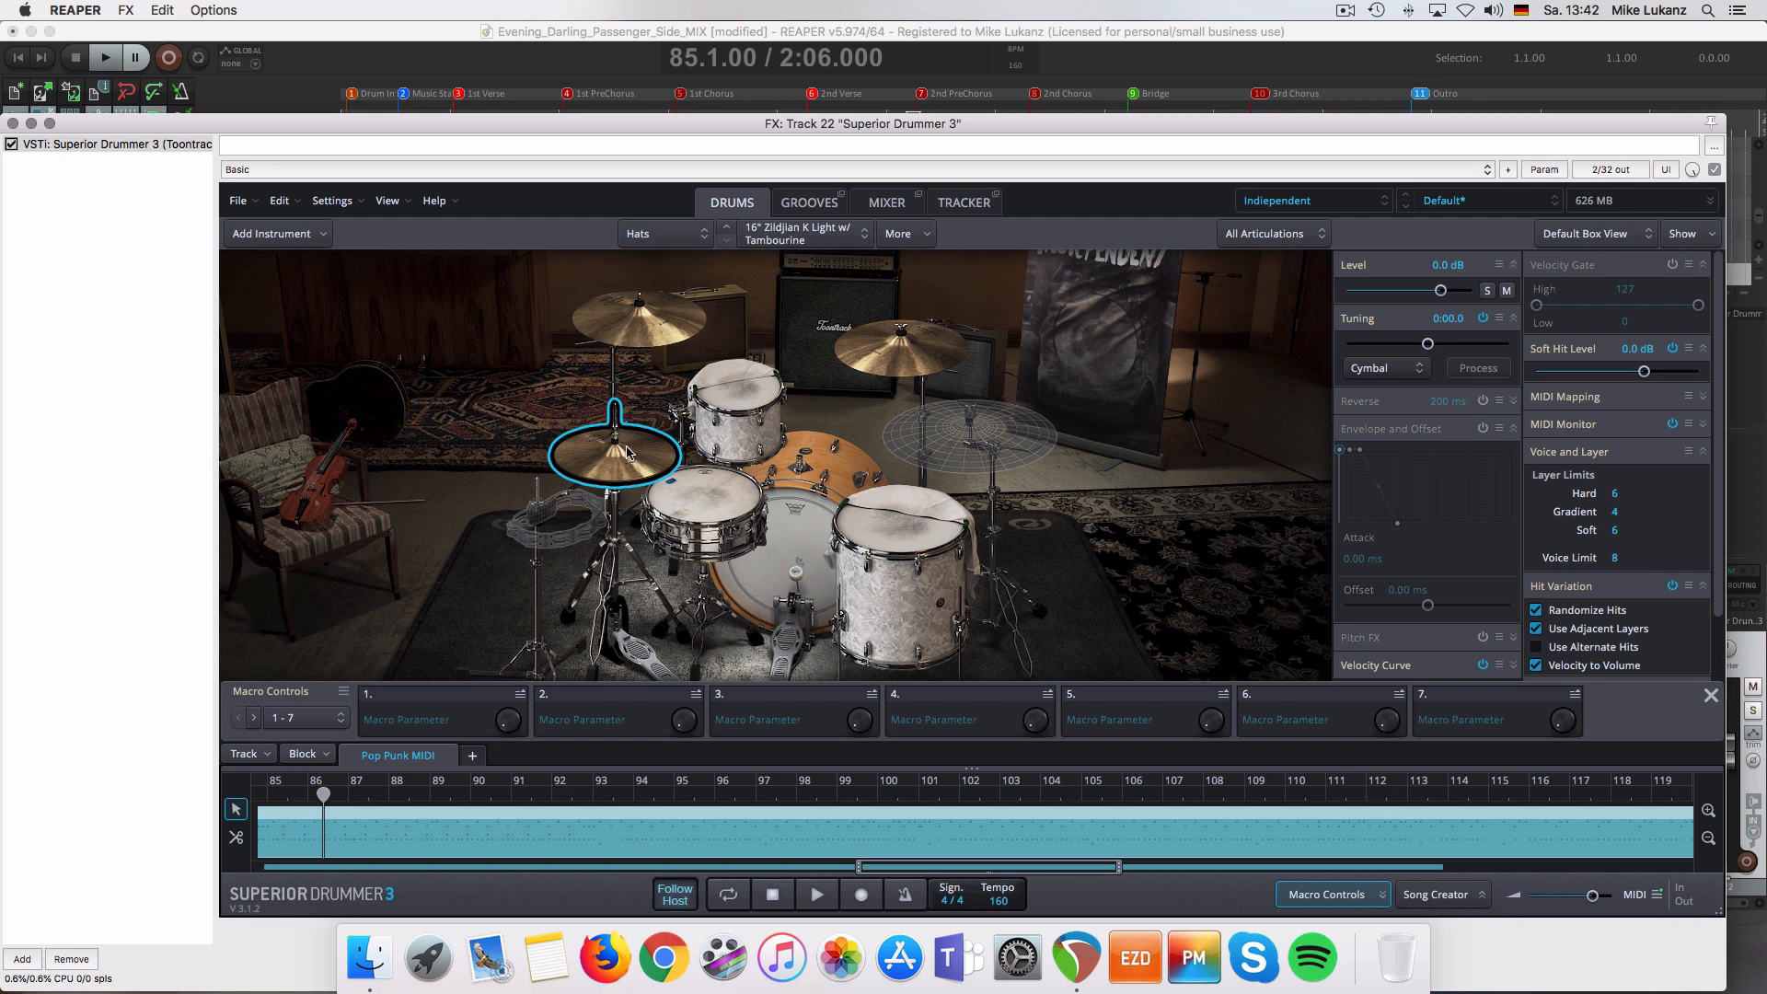
- Try the Toca Tambourine in the separate tambourine slot and remove it from the kit again
right_click(557, 542)
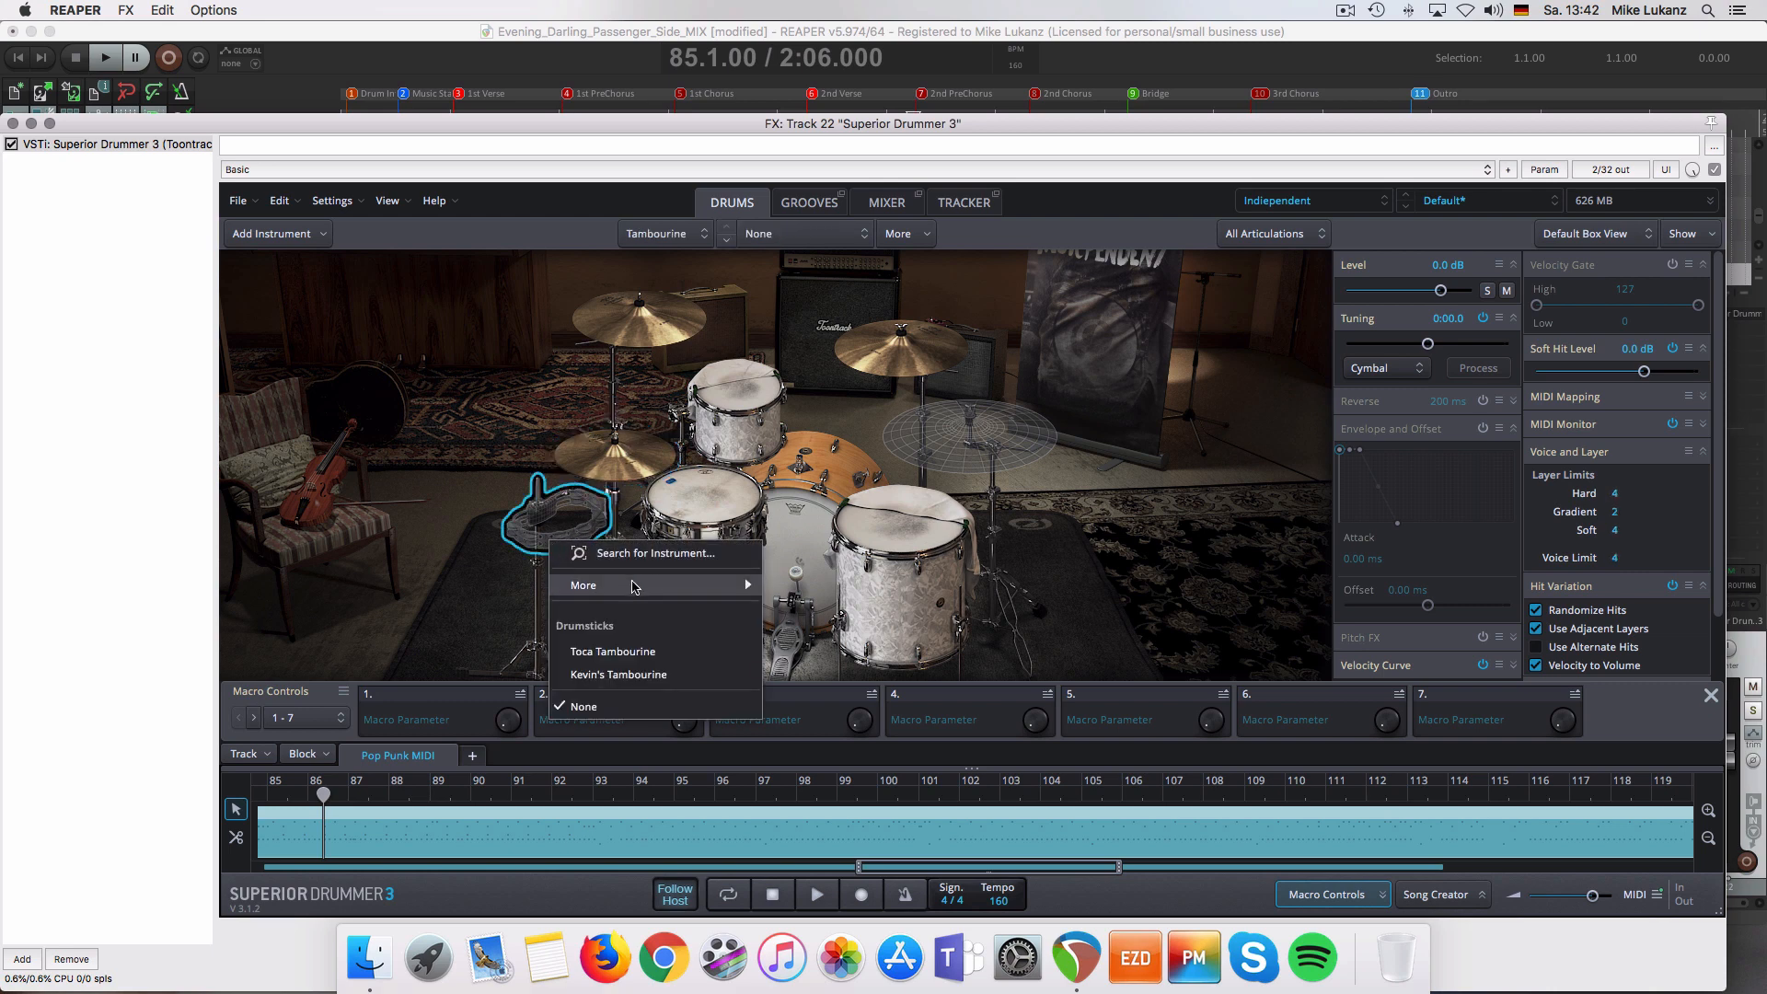
mouse_move(671, 589)
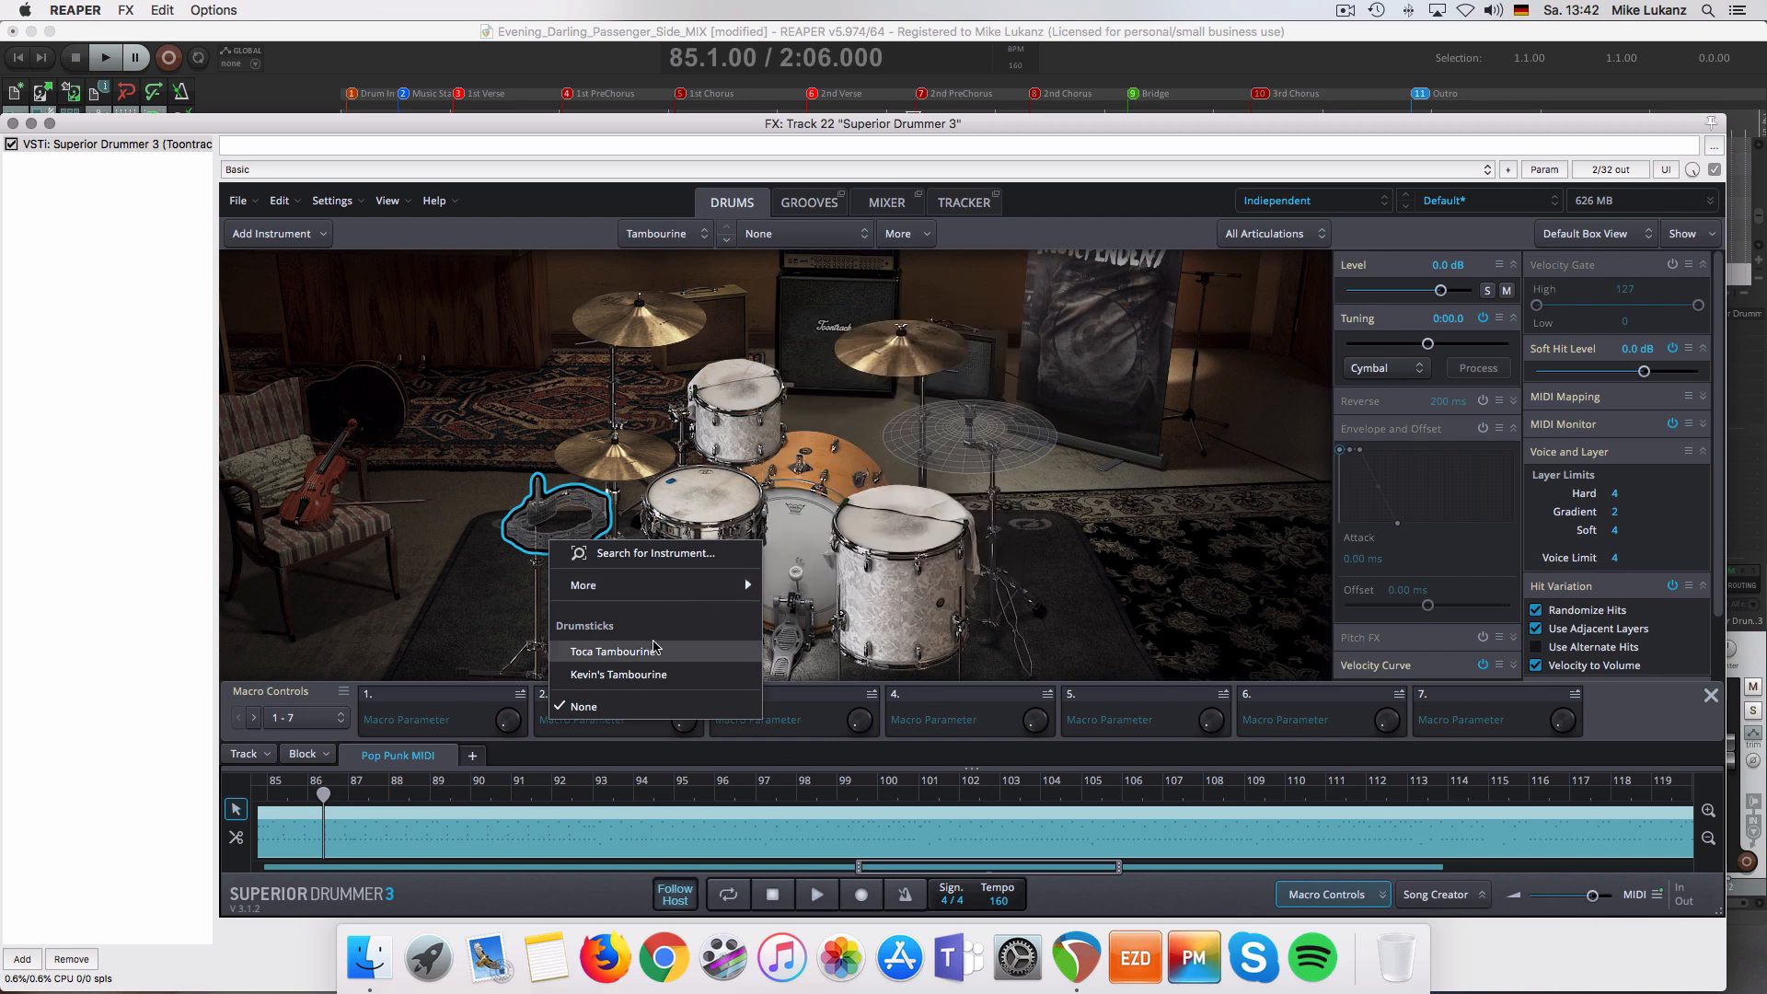
left_click(612, 650)
left_click(580, 536)
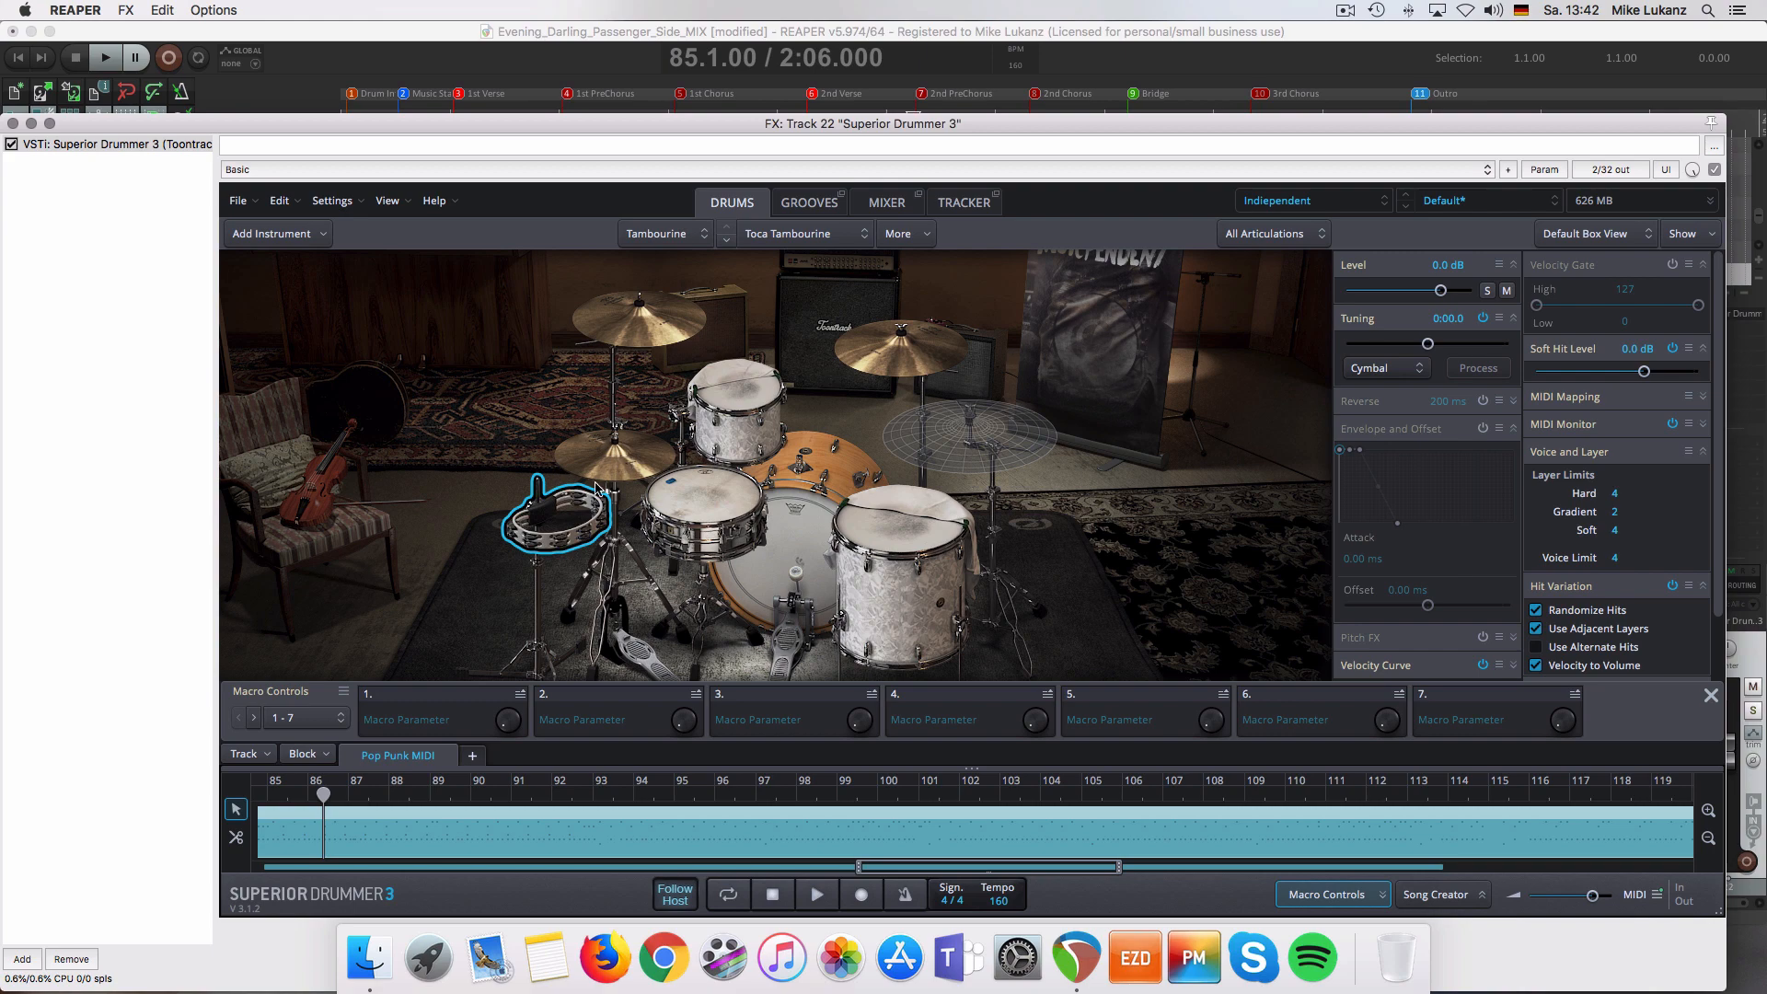
right_click(597, 511)
mouse_move(775, 558)
left_click(908, 521)
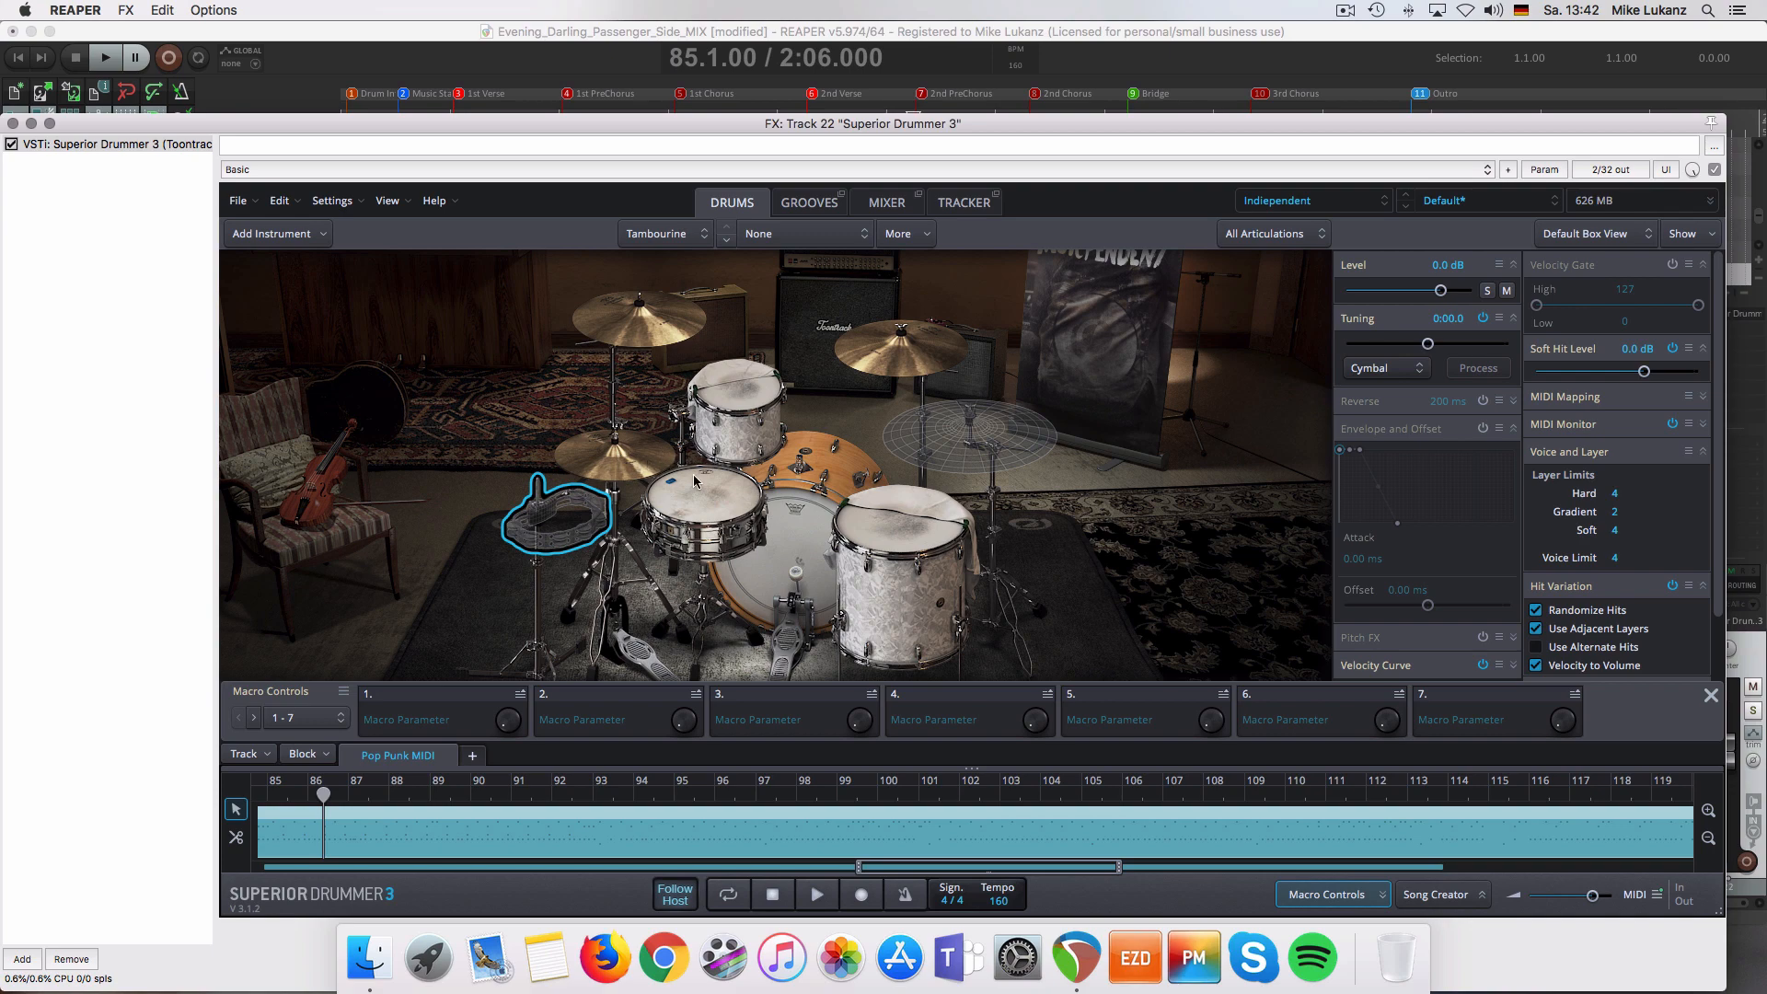
- Close the plugin window and audition the tambourine hi-hat from bar 85, with the Superior Drummer 3 track soloed and in the full mix
left_click(12, 126)
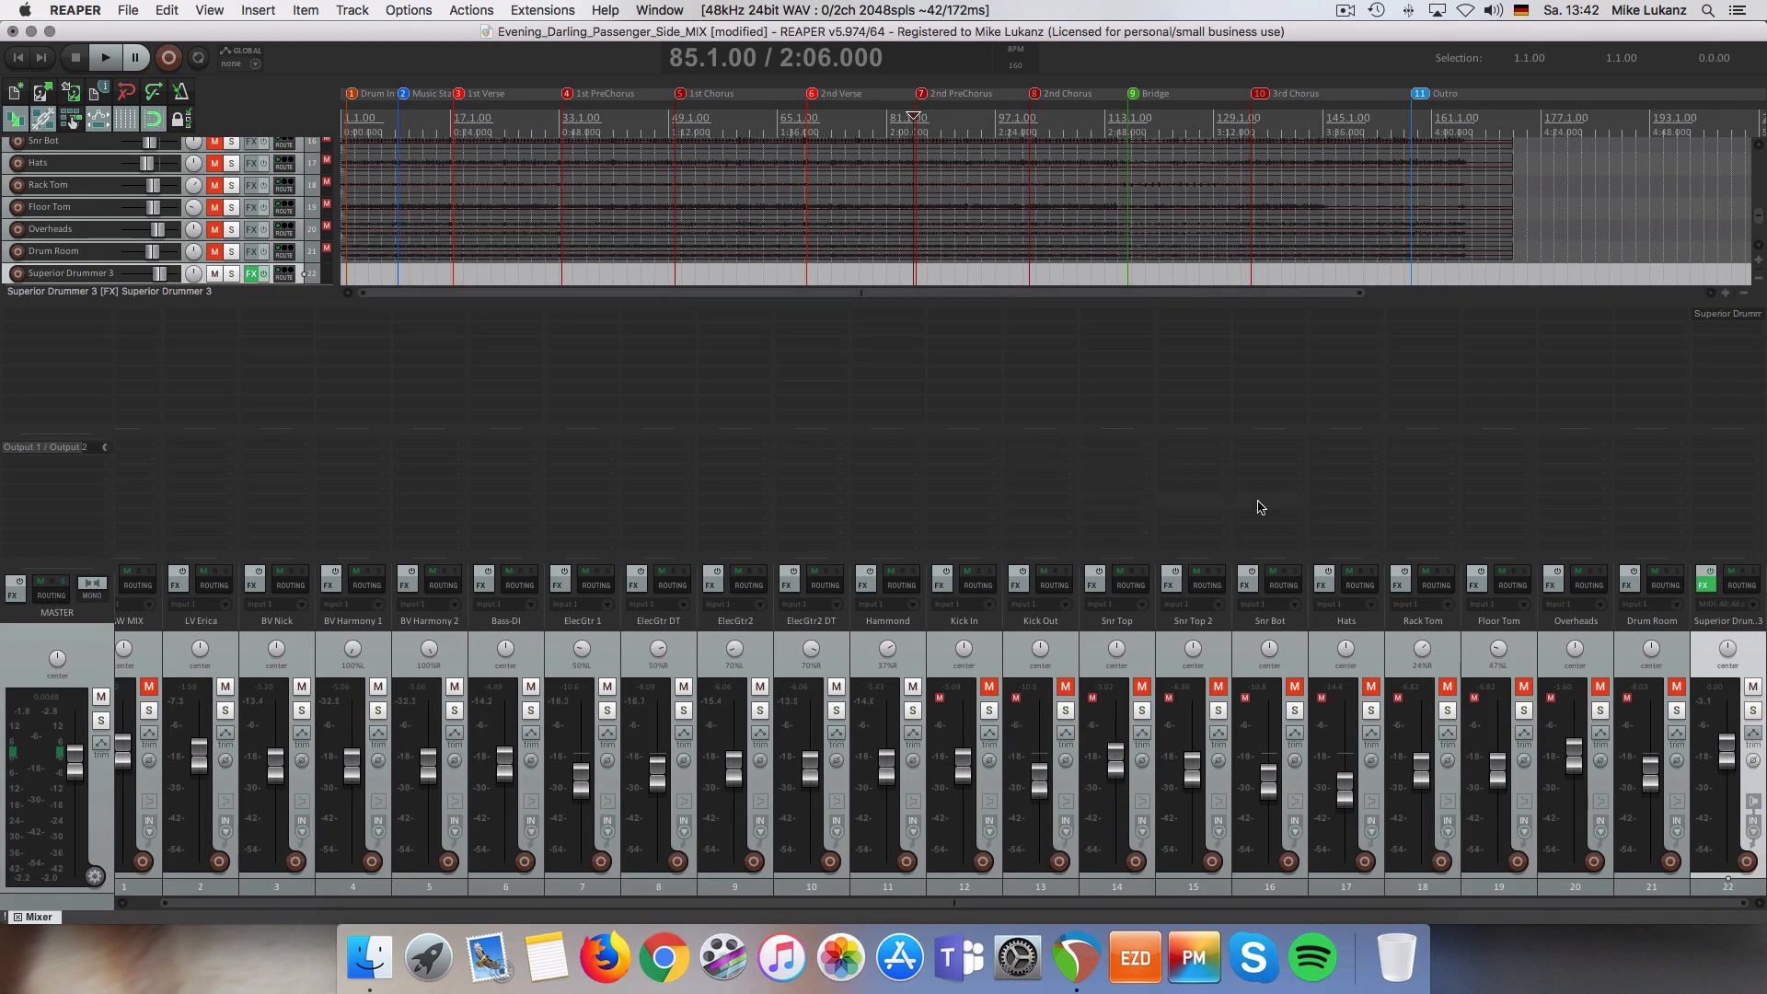
key("space")
left_click(1752, 711)
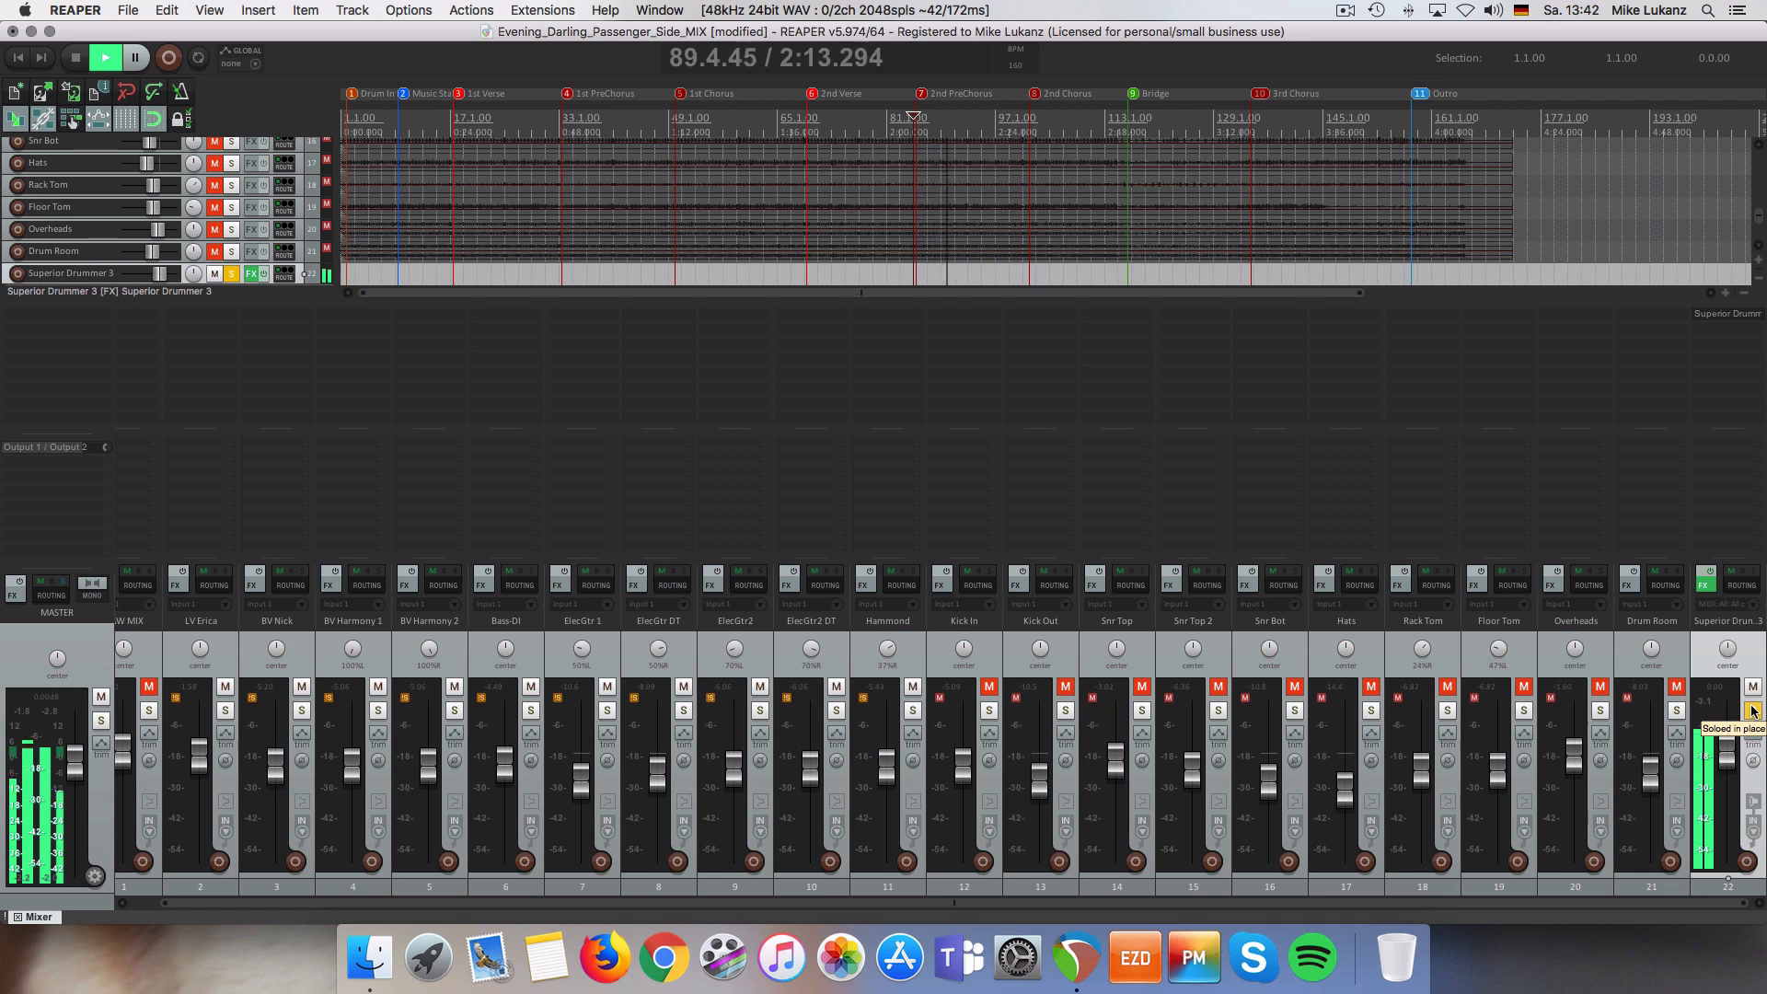
left_click(1753, 710)
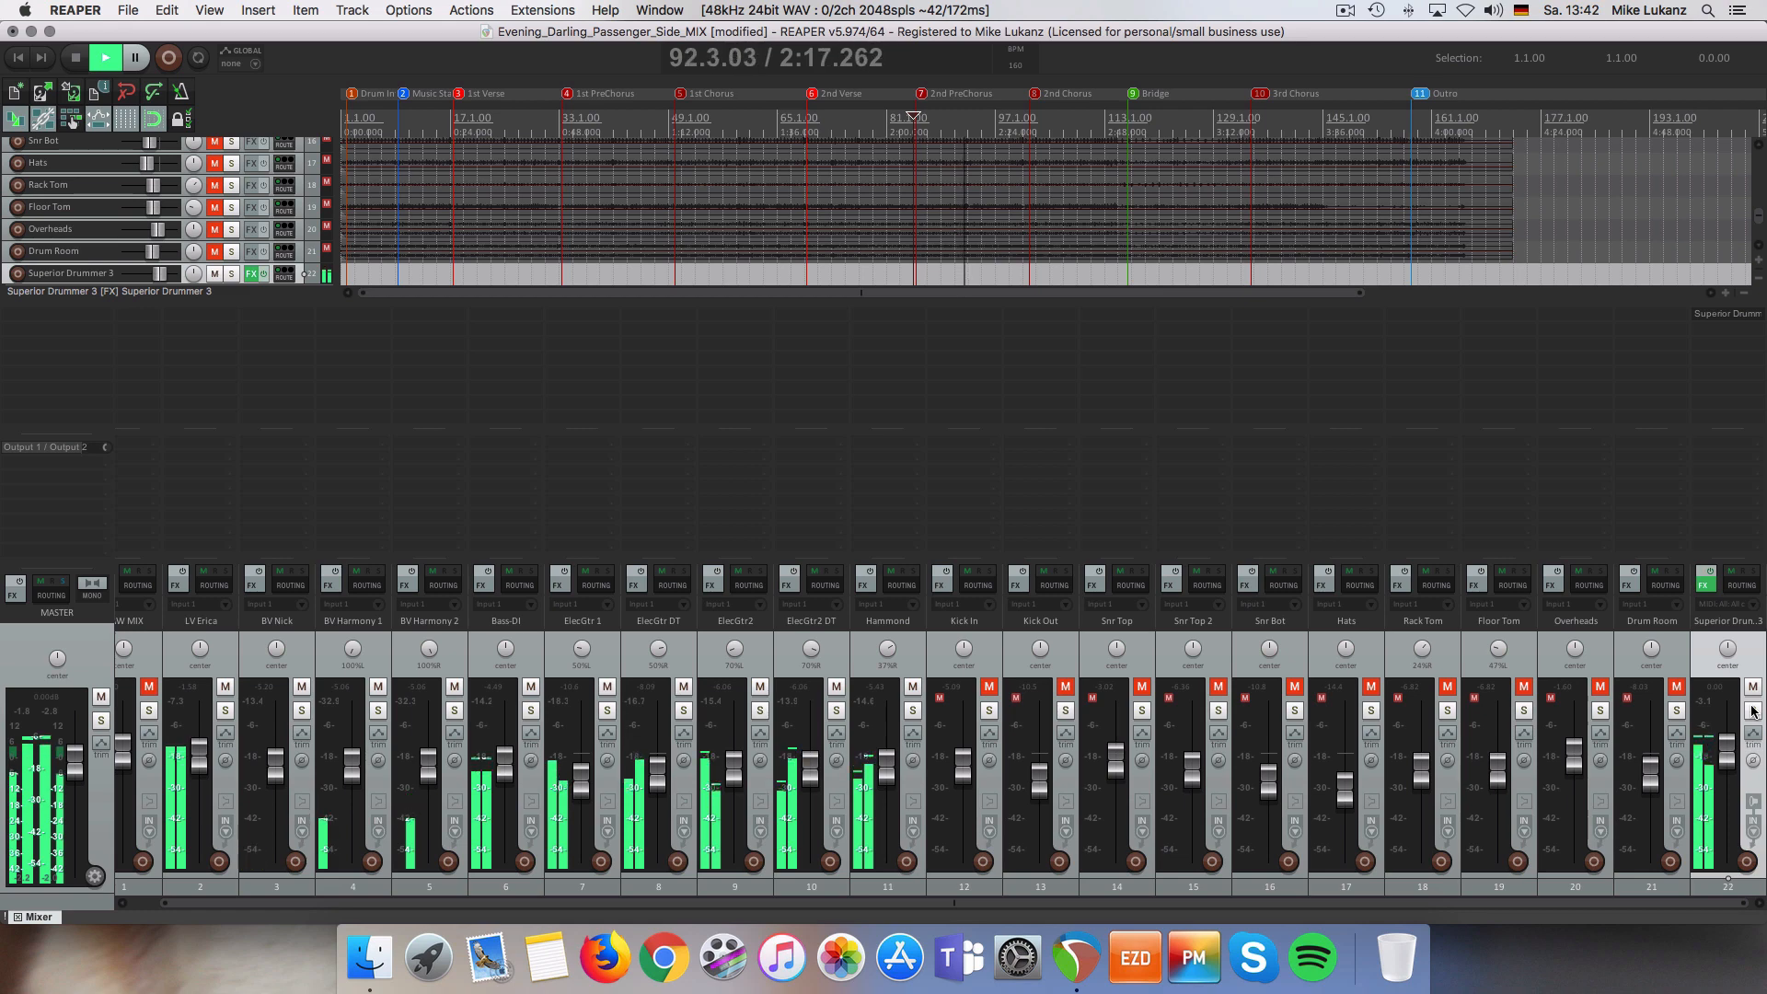
key("space")
- Reopen the Superior Drummer 3 plugin and change the hi-hat to the 16" Zildjian K Light without tambourine
left_click(1703, 586)
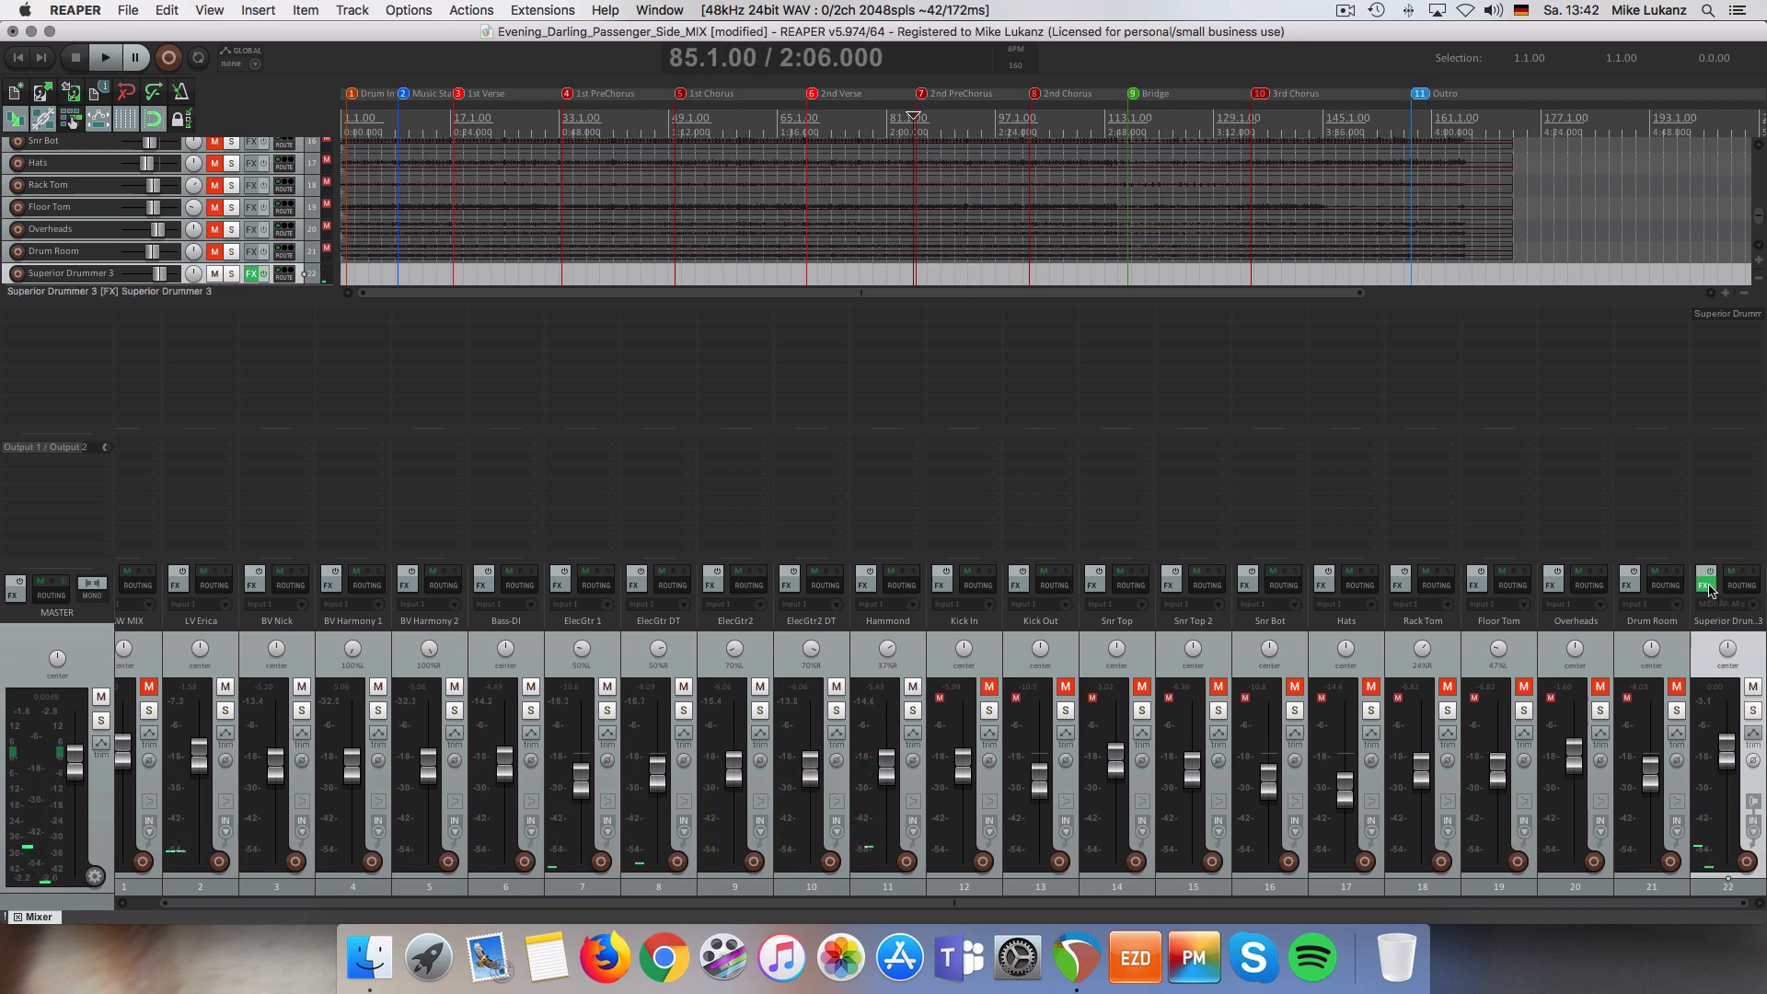
right_click(609, 395)
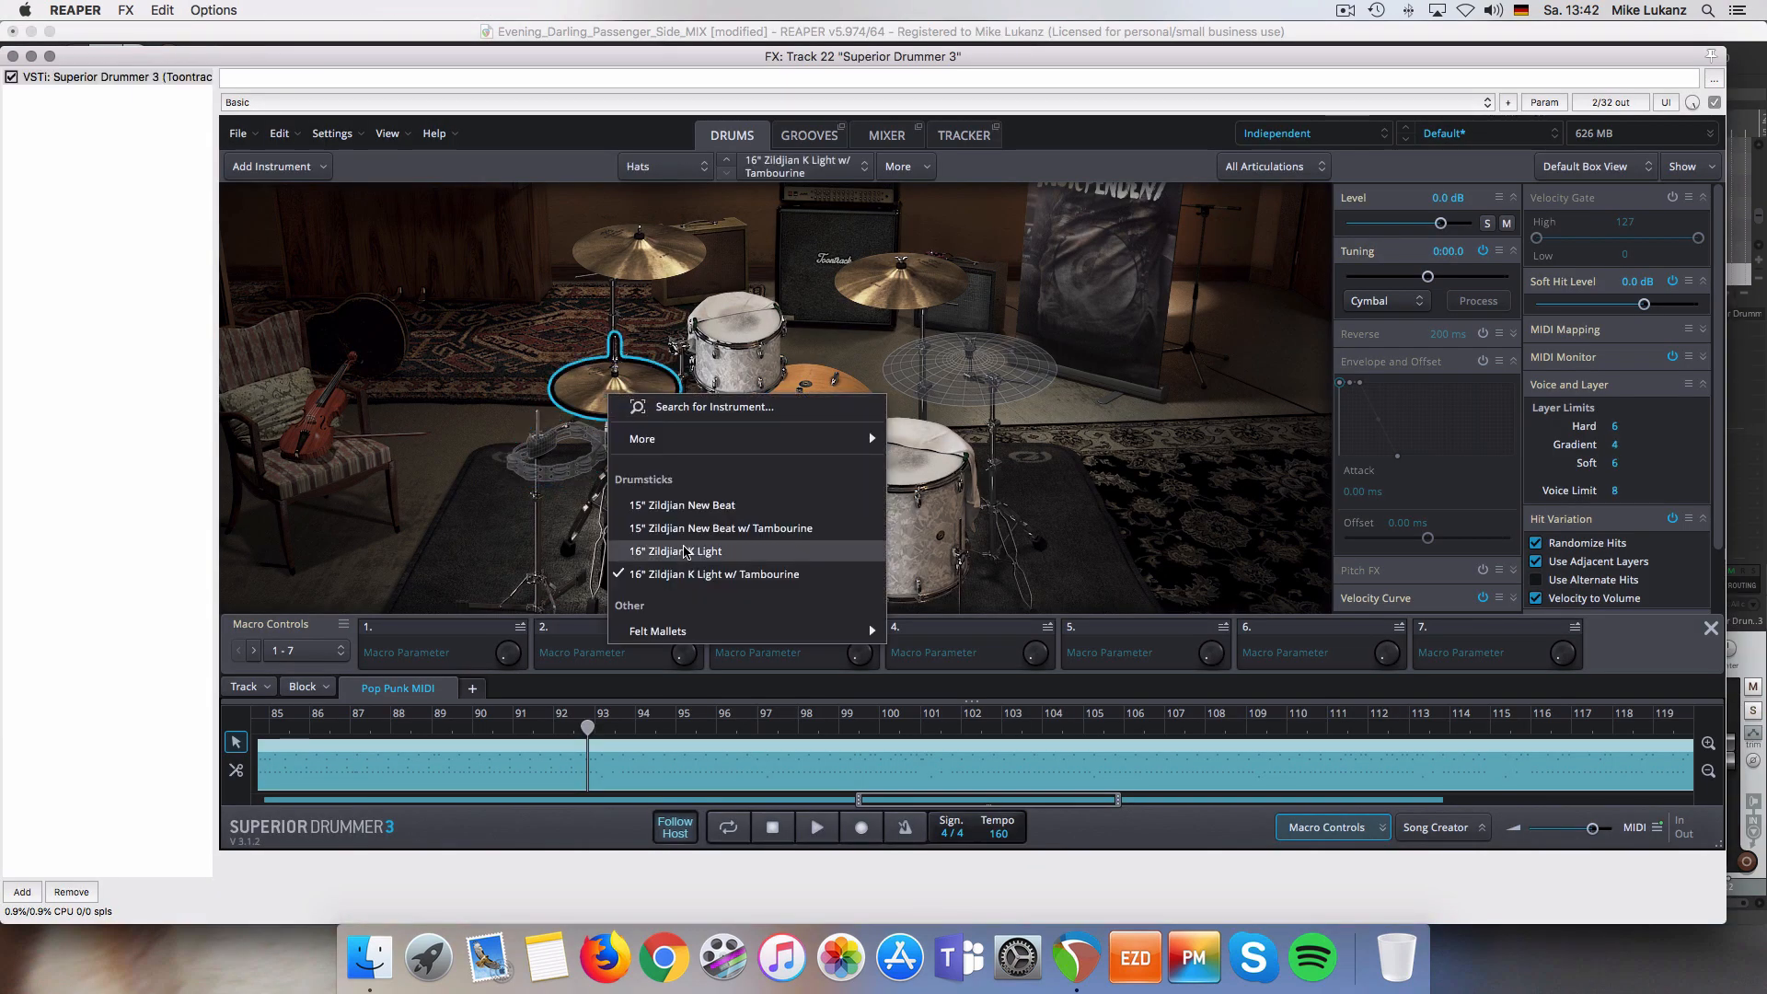
left_click(769, 542)
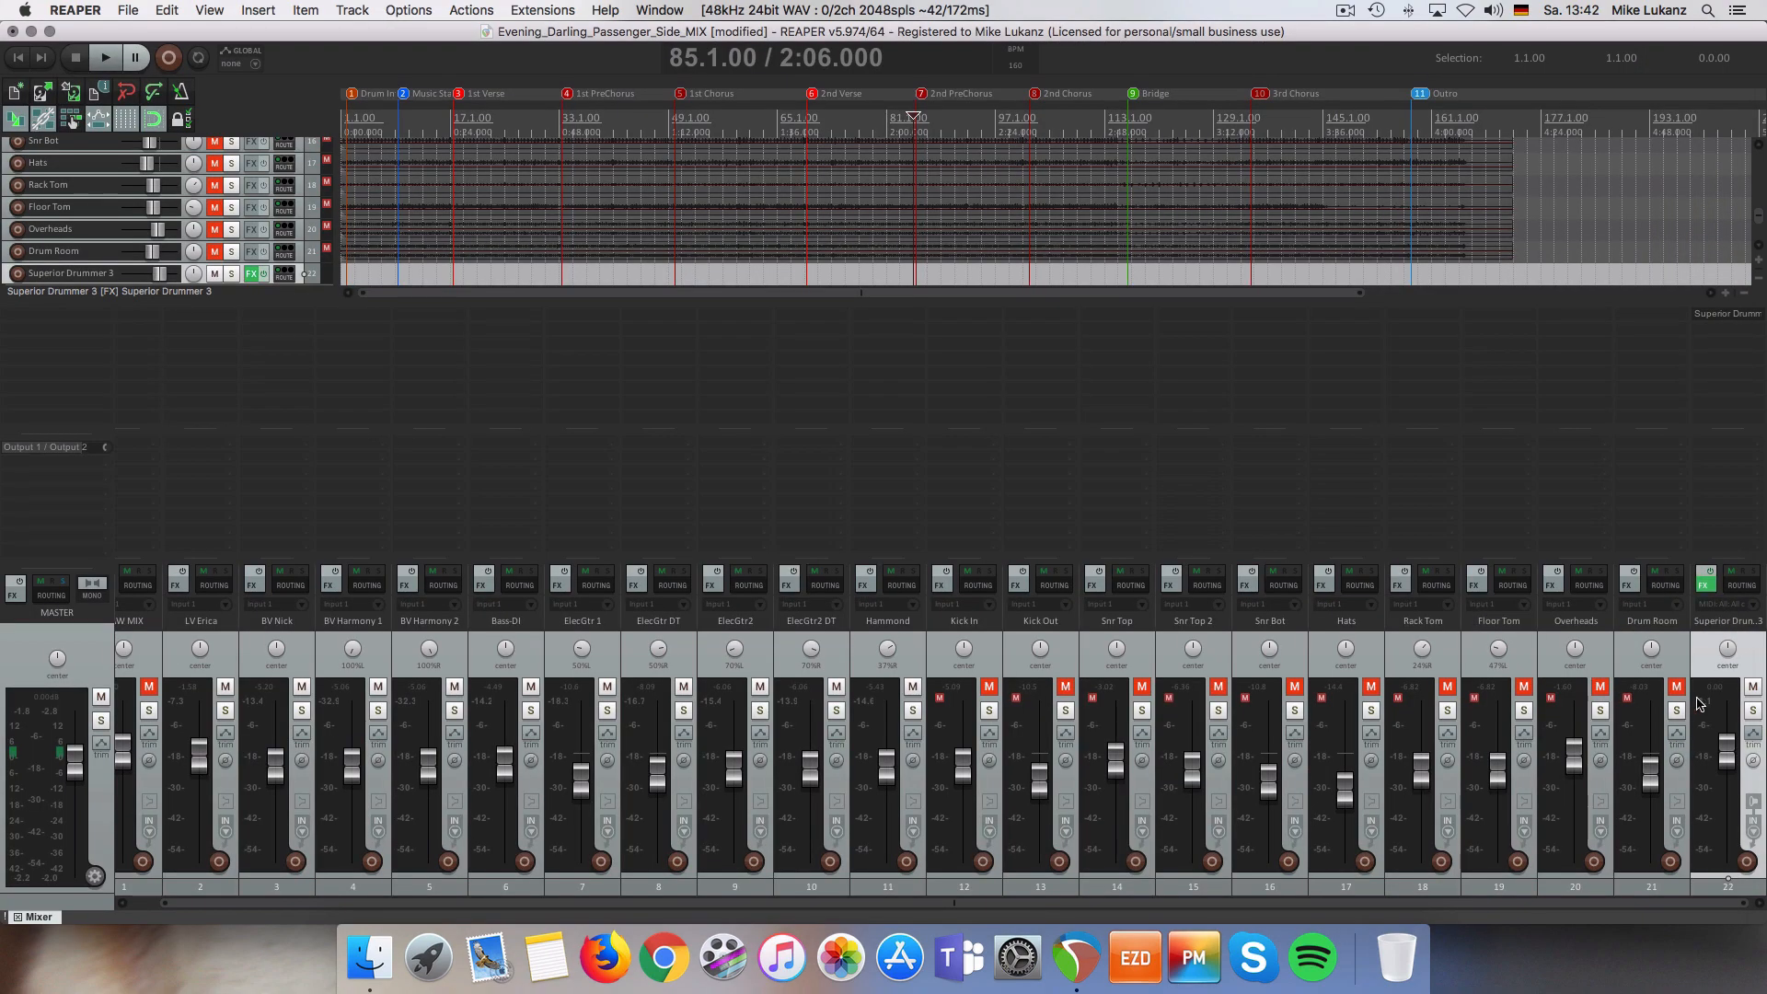
- Audition the plain hi-hat from bar 85, first with the Superior Drummer 3 track soloed and again with the whole band
key("space")
left_click(1754, 712)
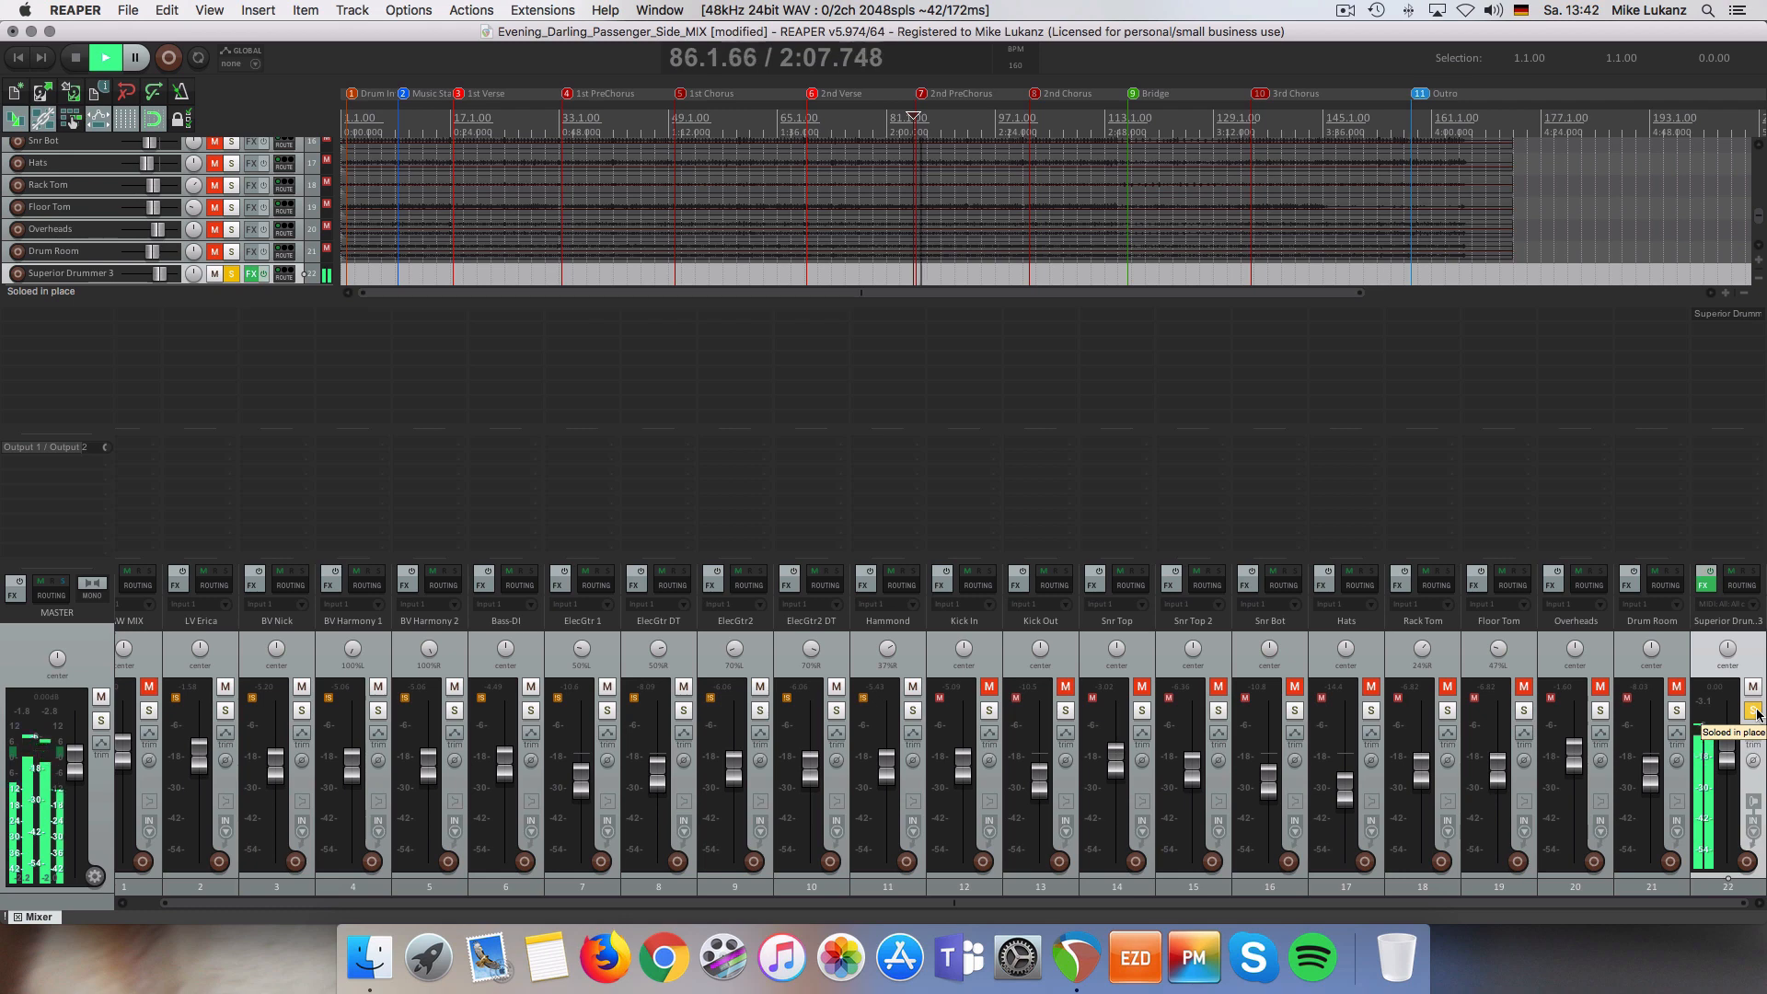
left_click(1754, 712)
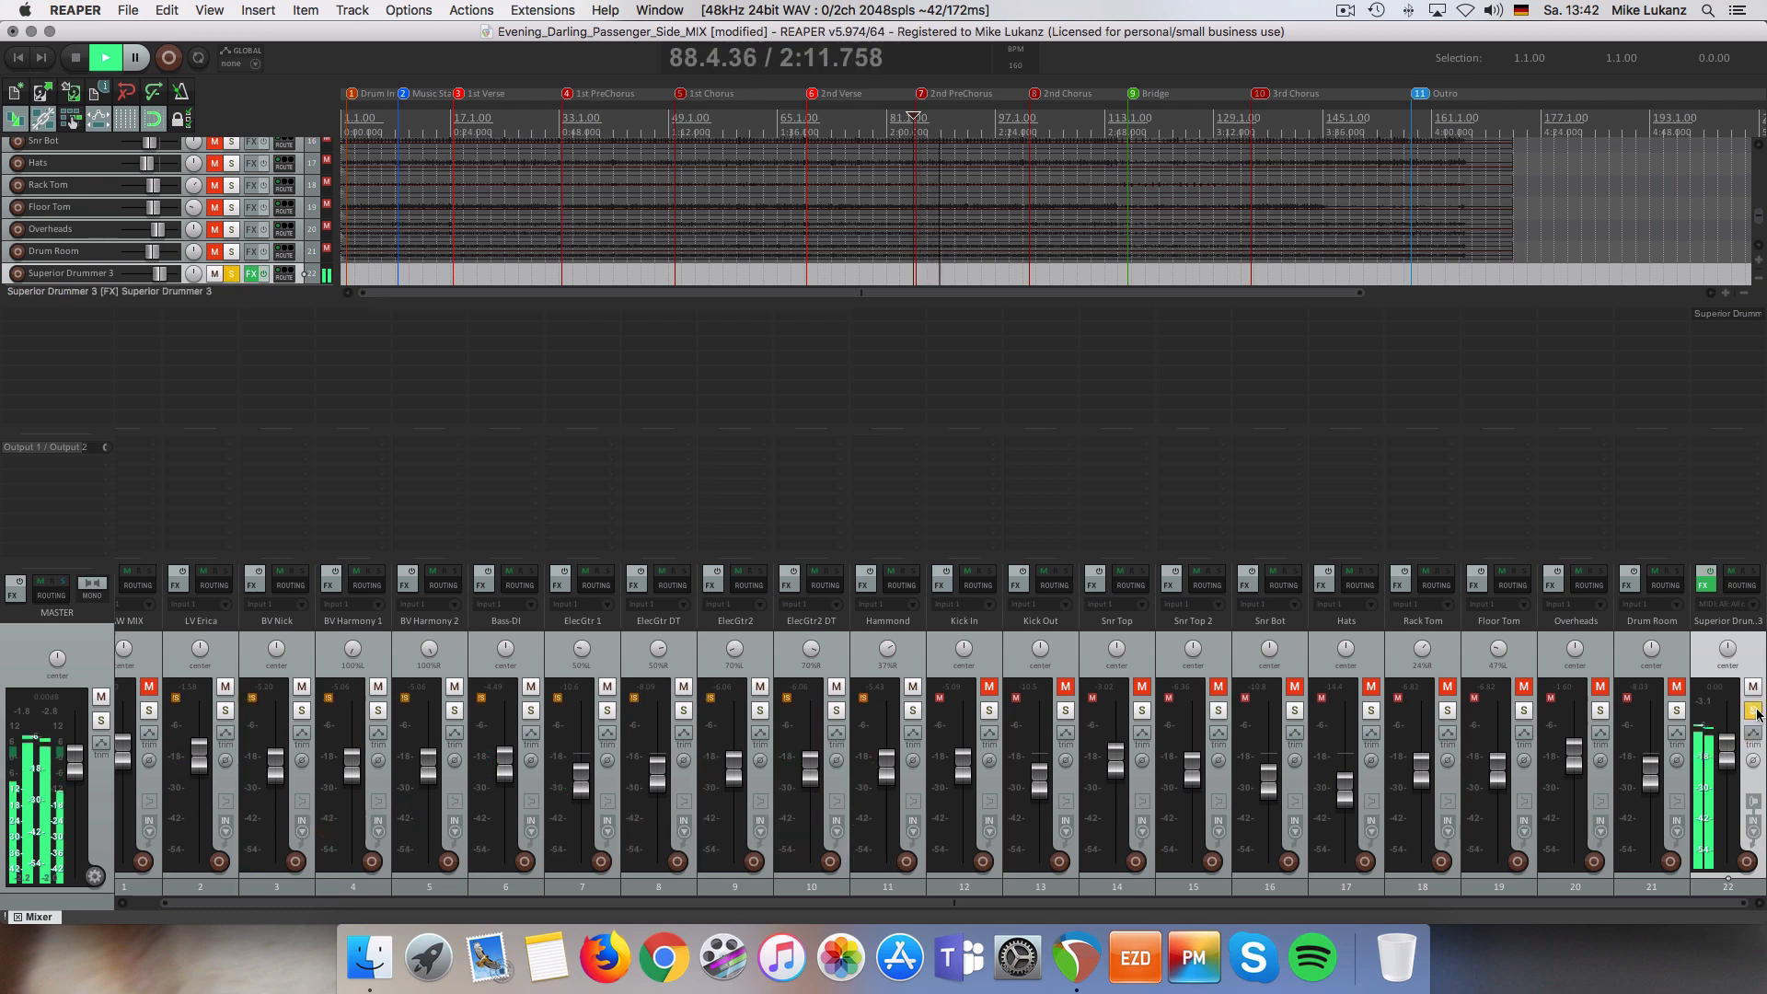
key("space")
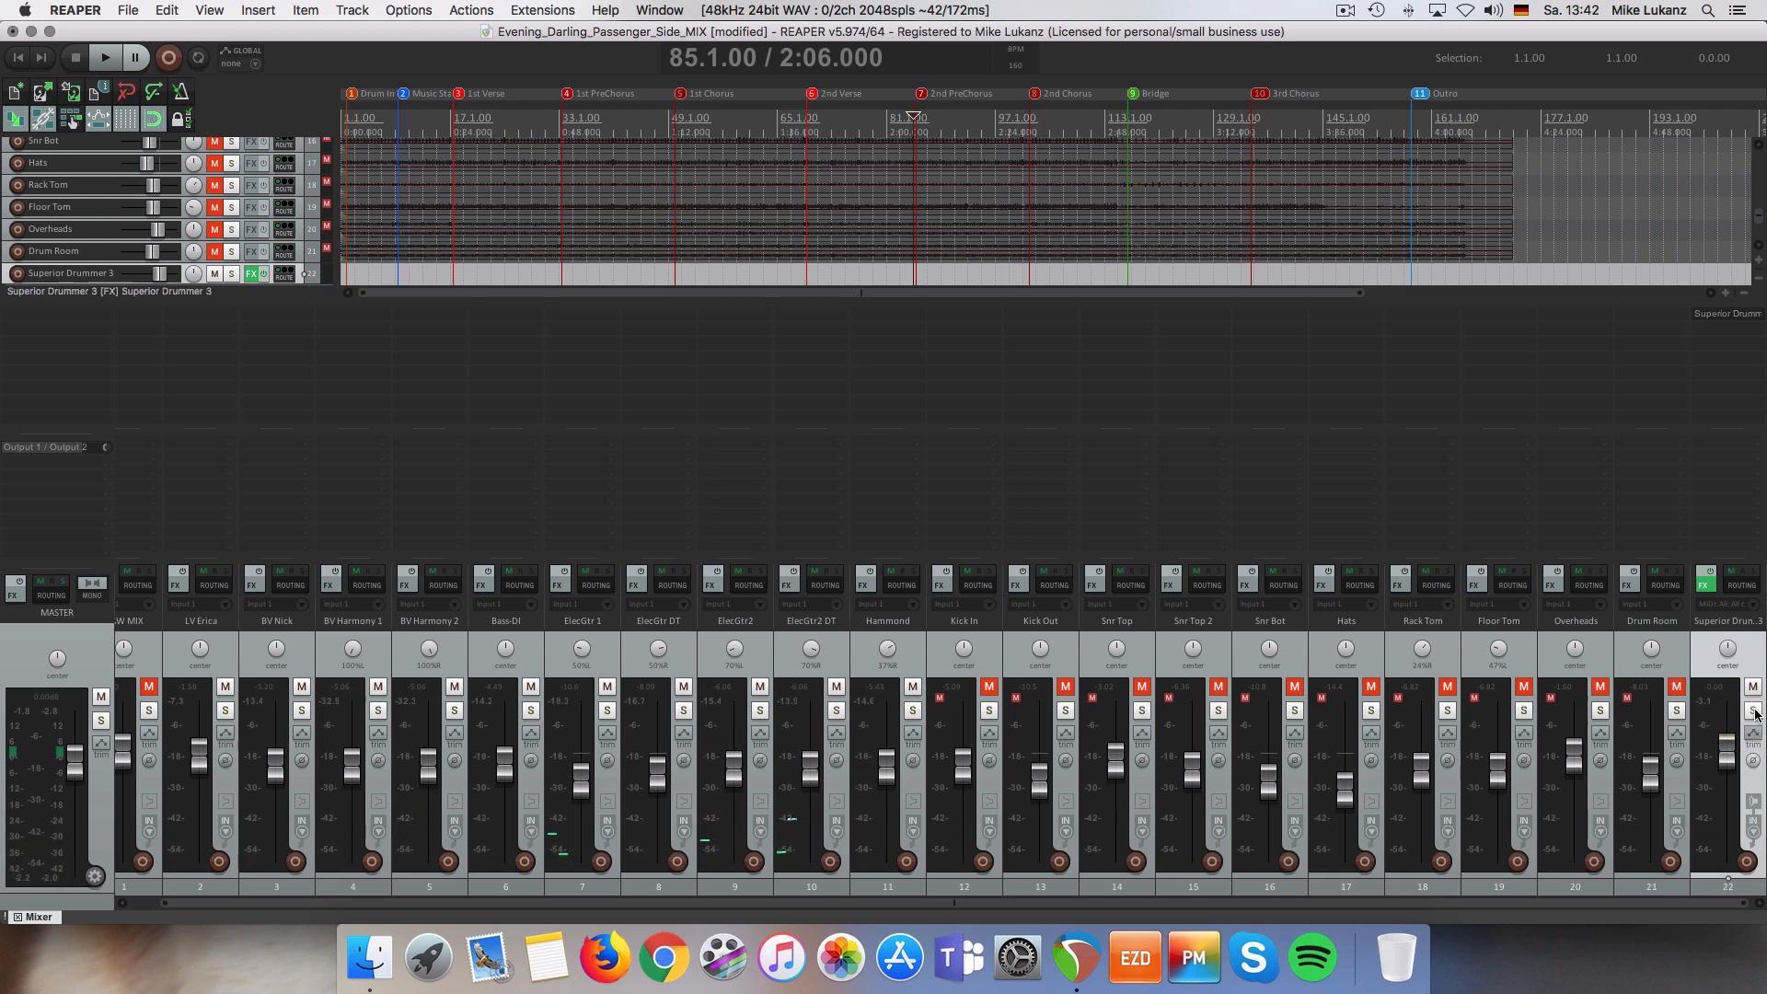
- Reopen the Superior Drummer 3 plugin and save the current kit and mixer setup as a new preset named PassengerSide
left_click(1705, 587)
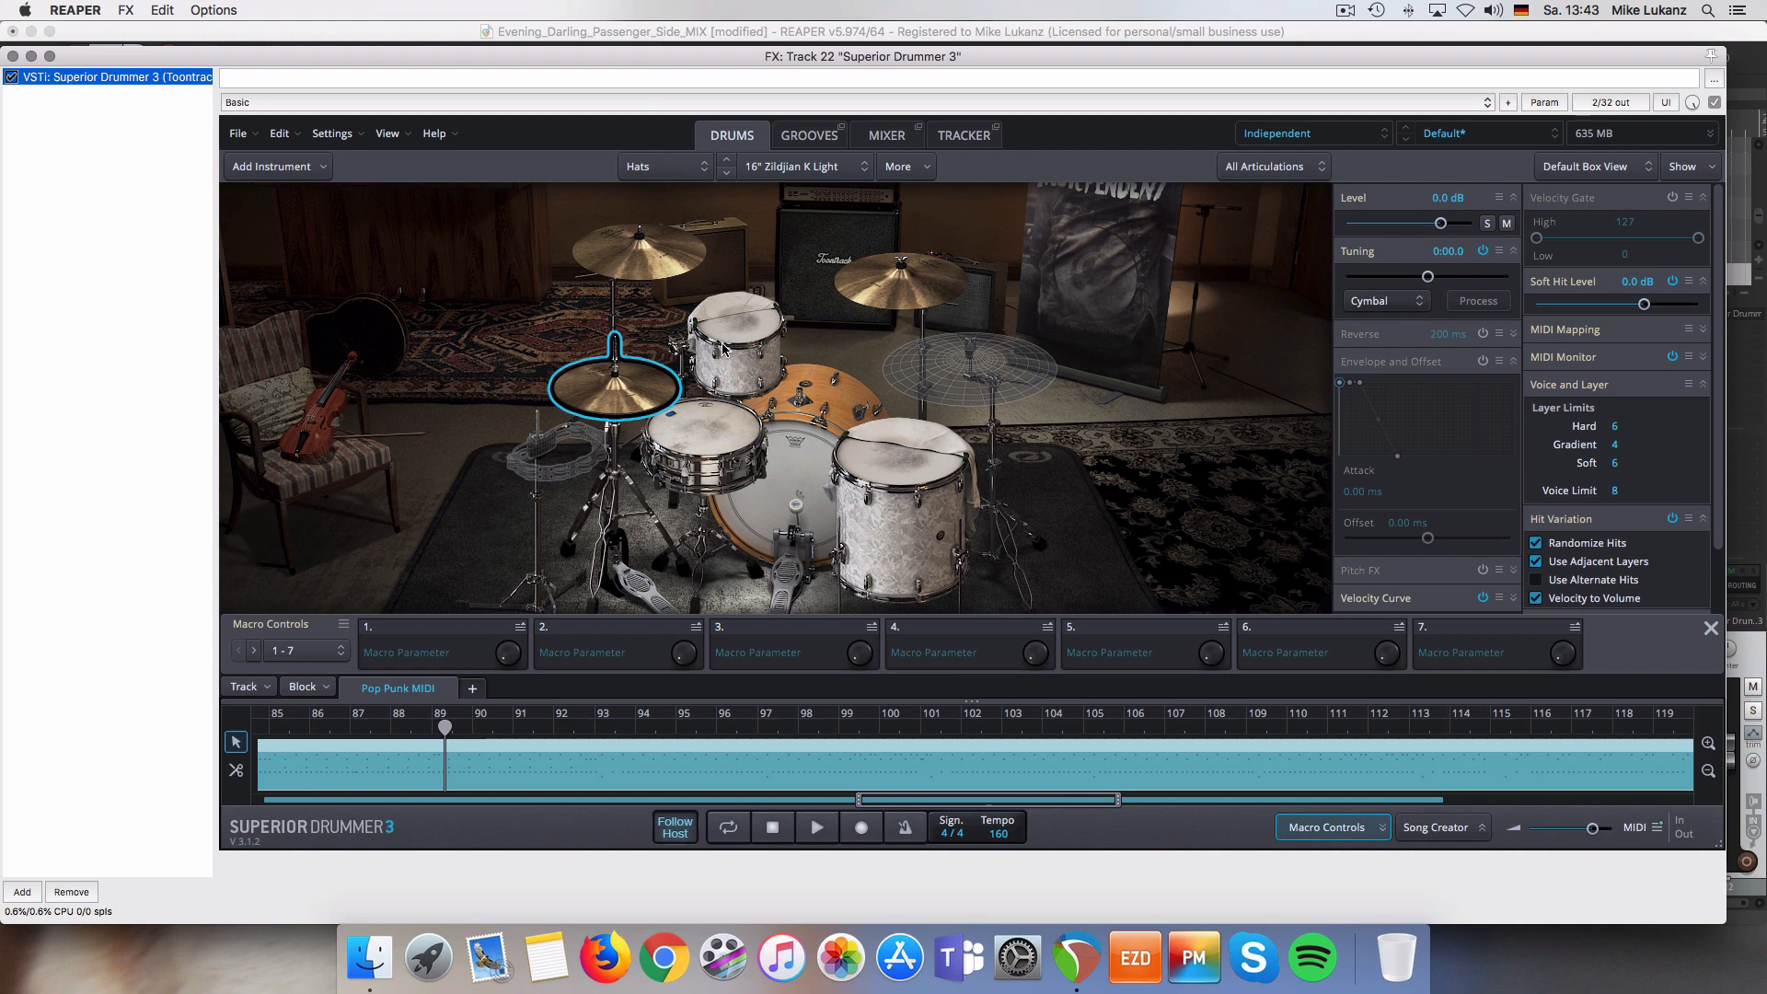
left_click(1437, 140)
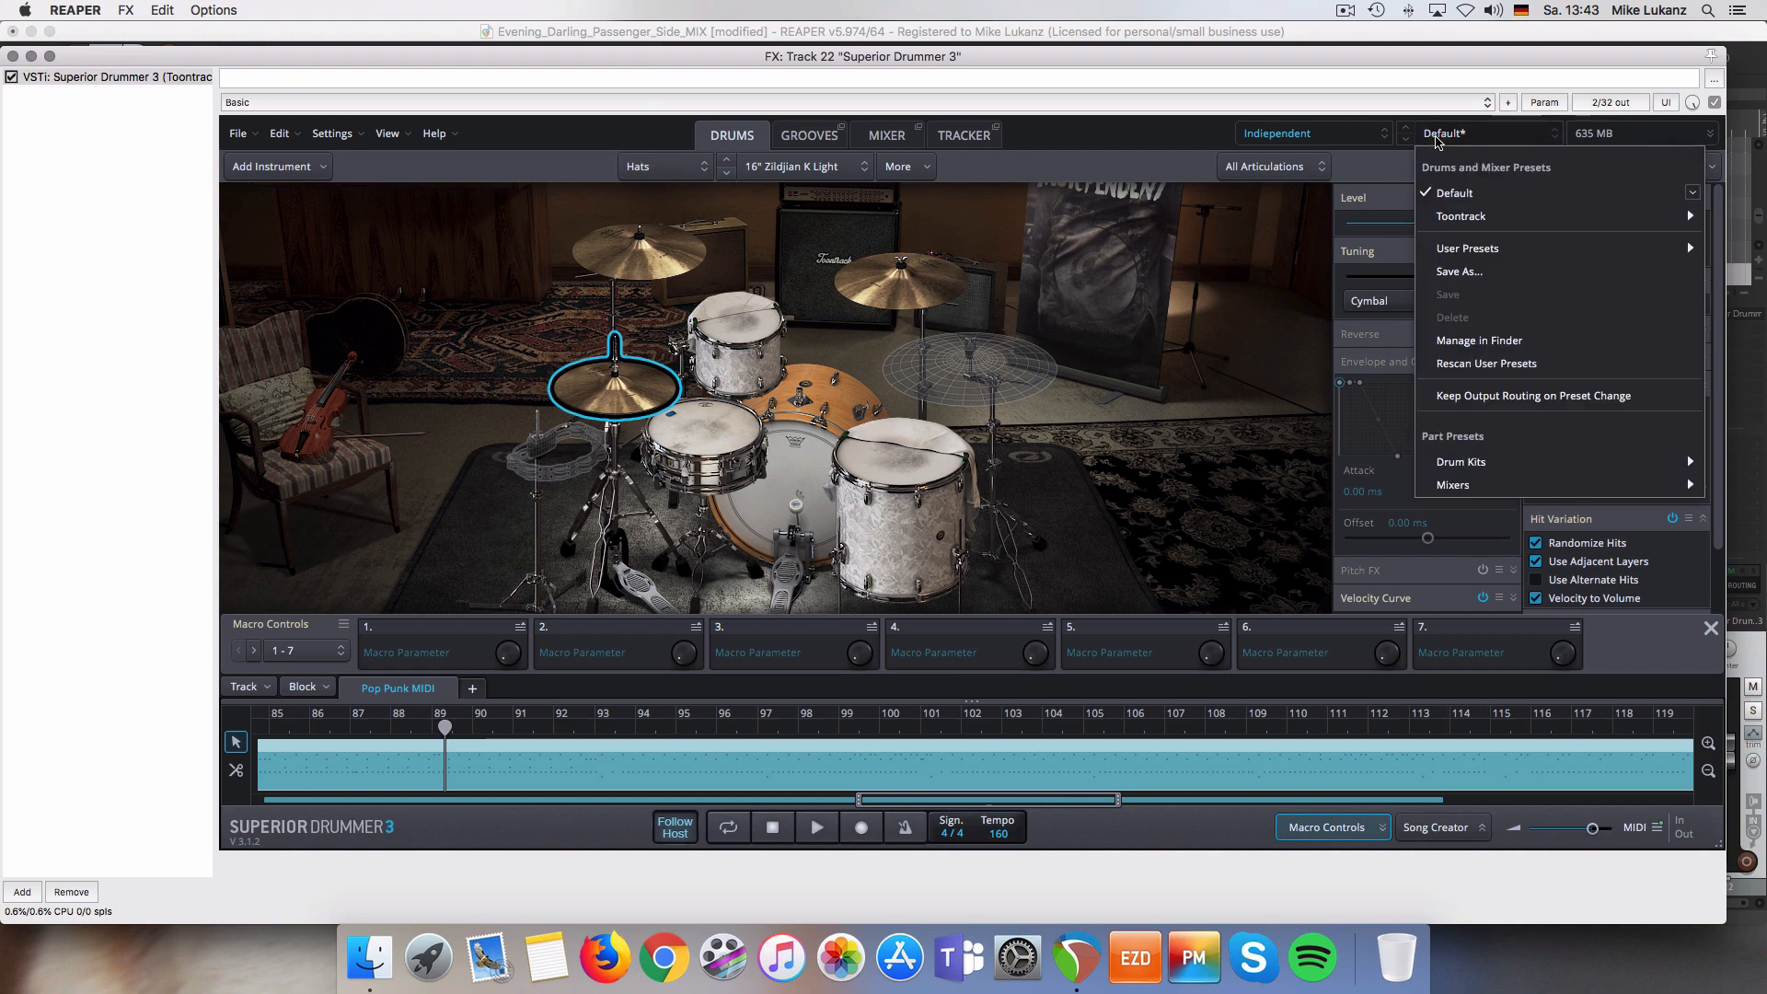
left_click(1461, 271)
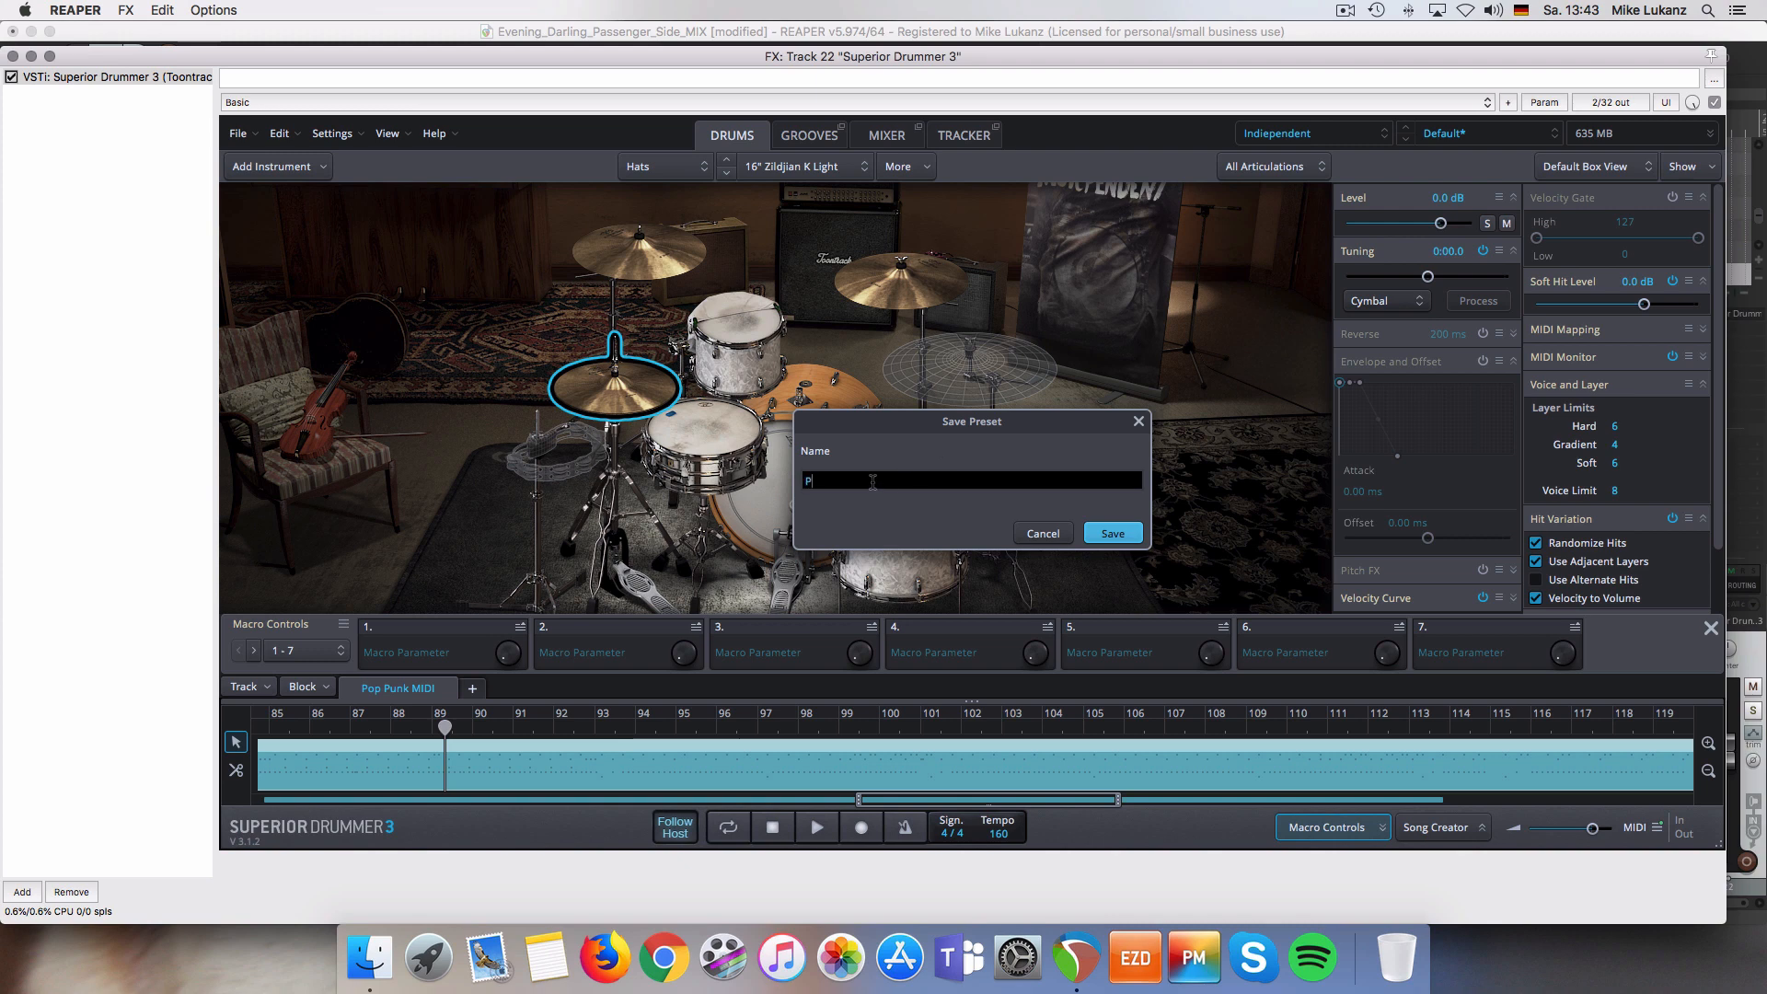
type("PassengerSide")
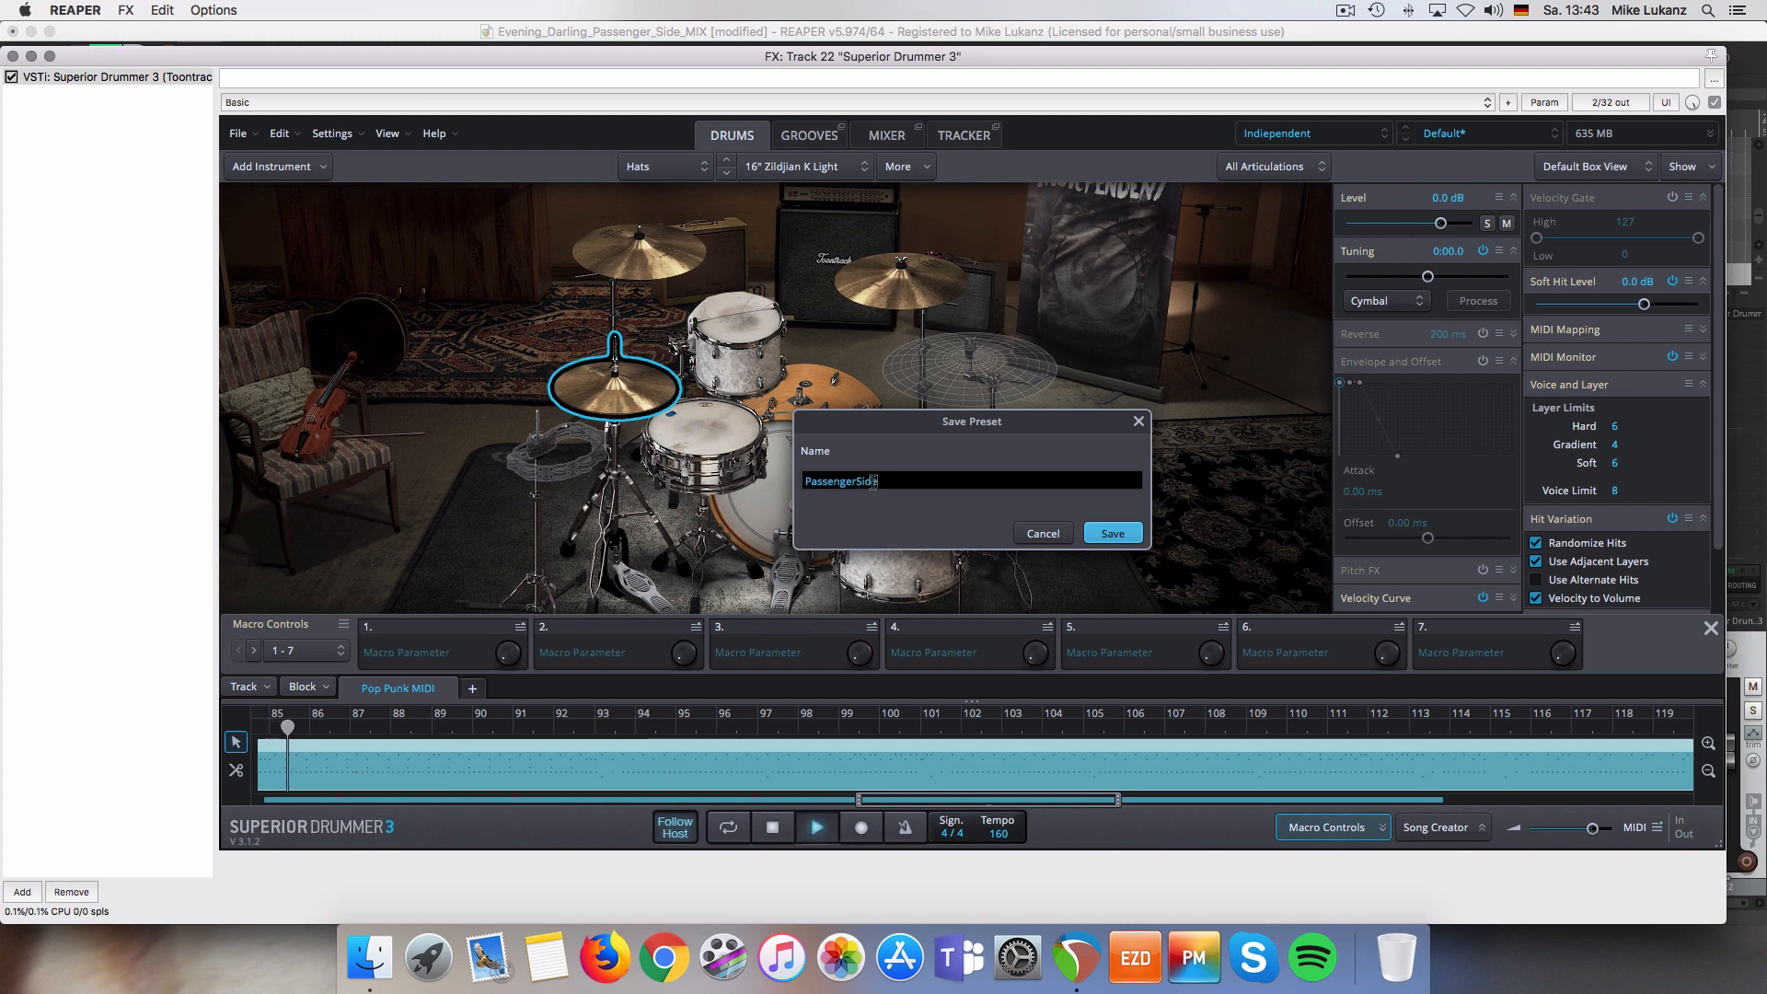
left_click(1132, 535)
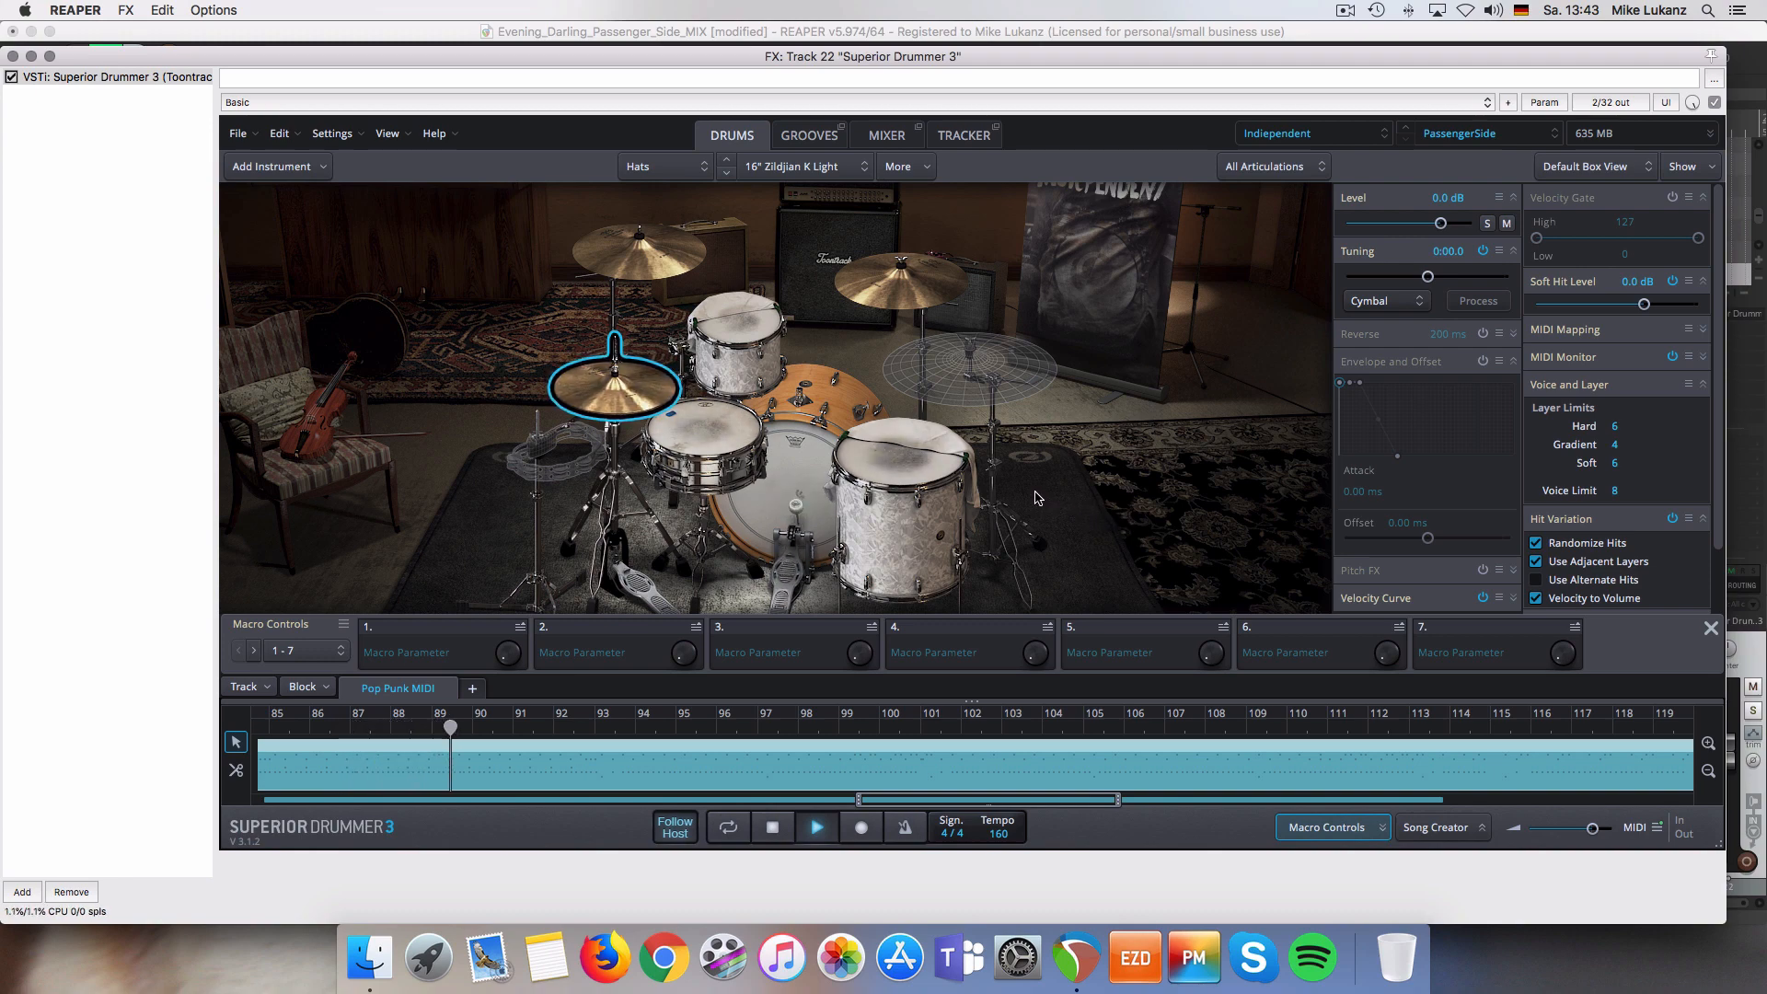
- Close the plugin window and move the project's play position to bar 149, near the end of the 3rd Chorus
left_click(13, 56)
scroll(1290, 123, "down", 2)
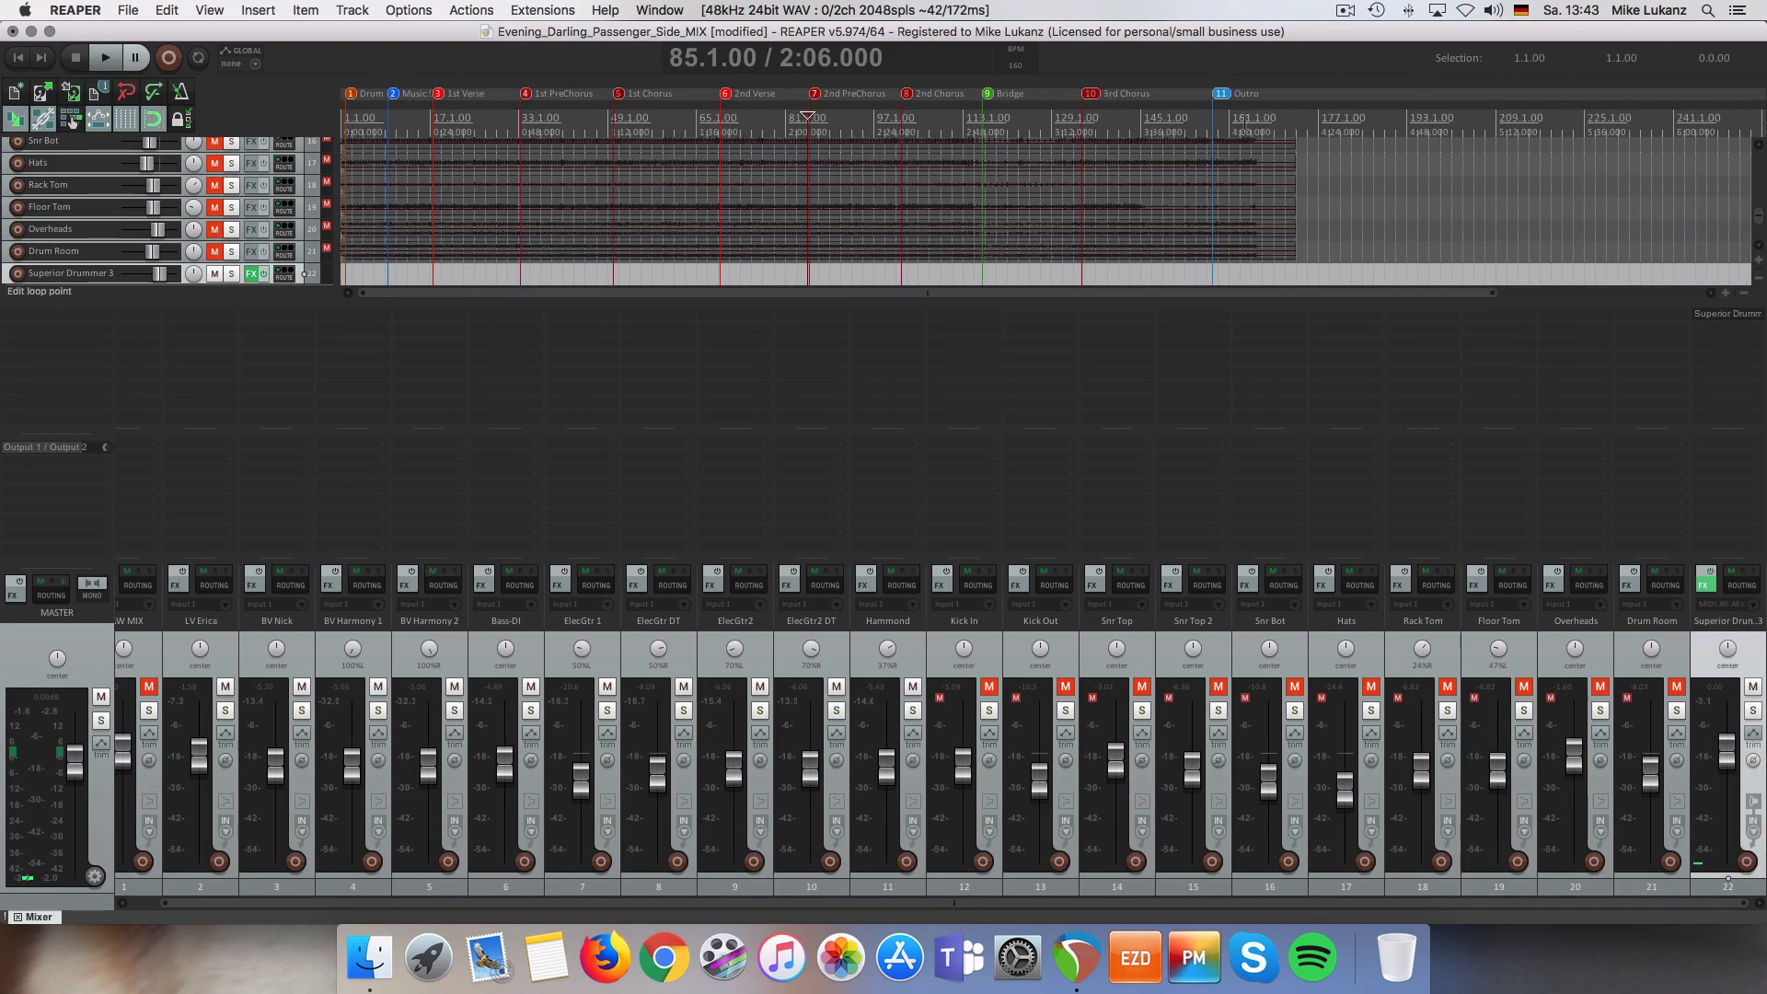
left_click(1160, 114)
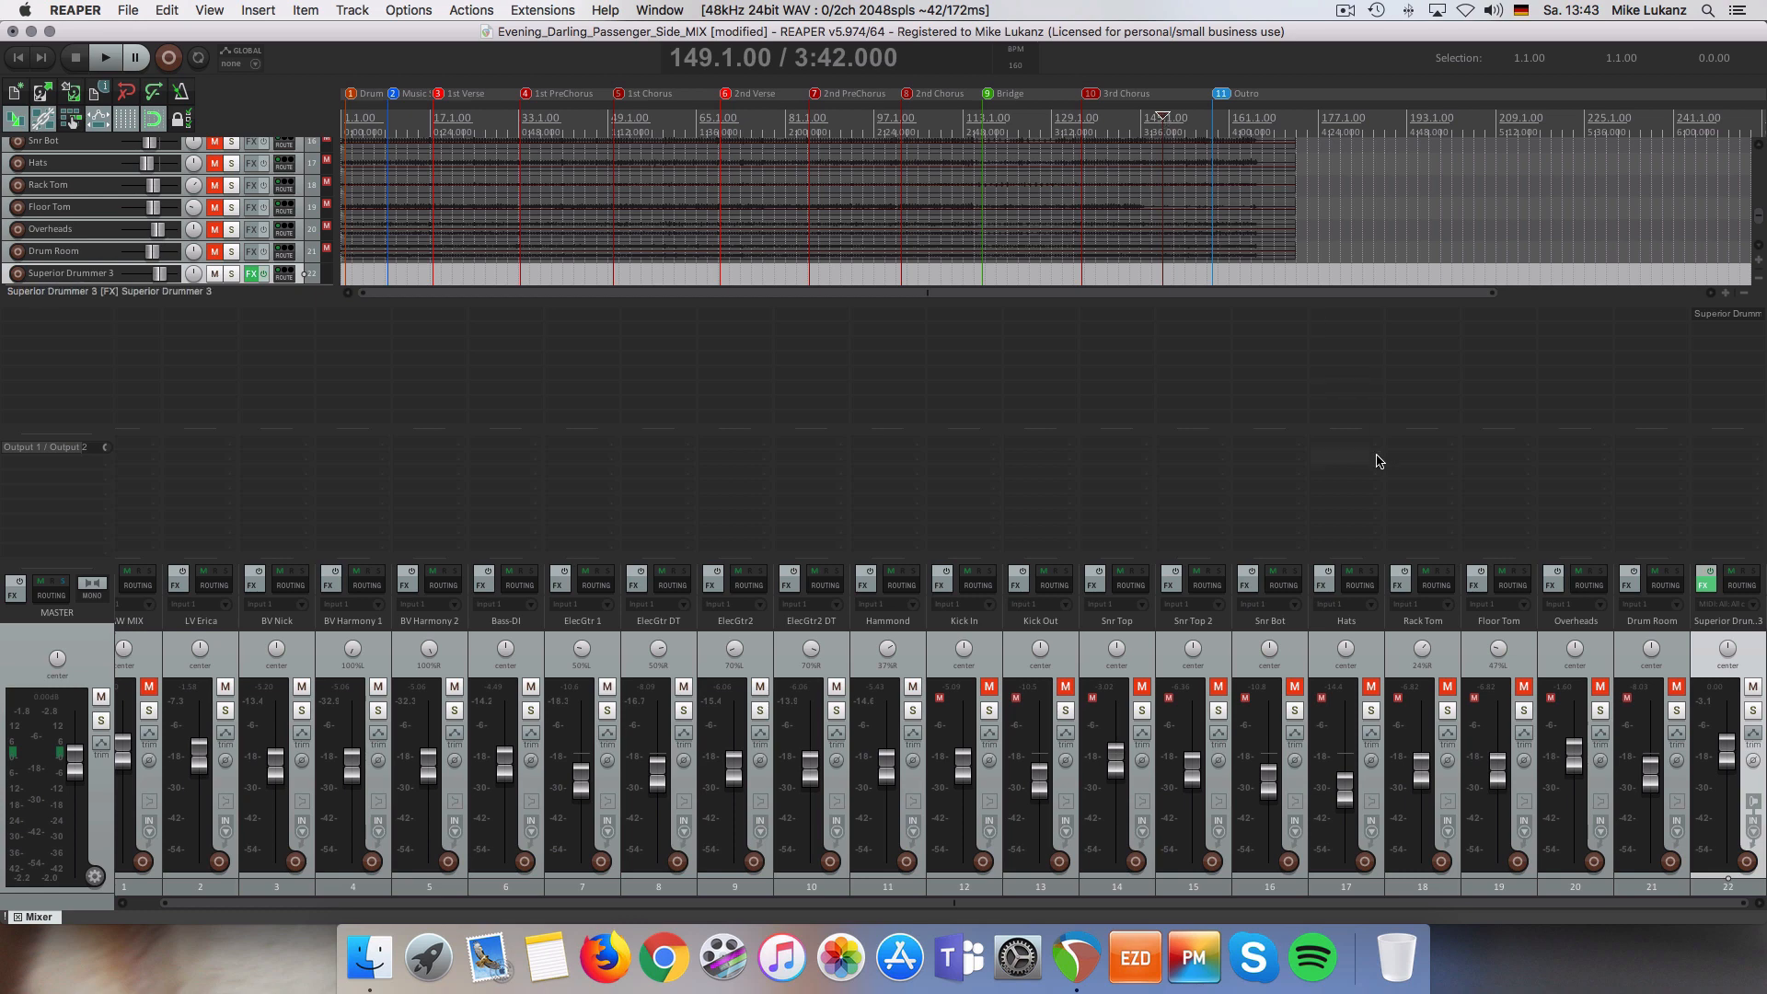
- Reopen Superior Drummer 3 and set the smoothing of the 17" Zildjian A Custom crash to 10.0
left_click(1703, 584)
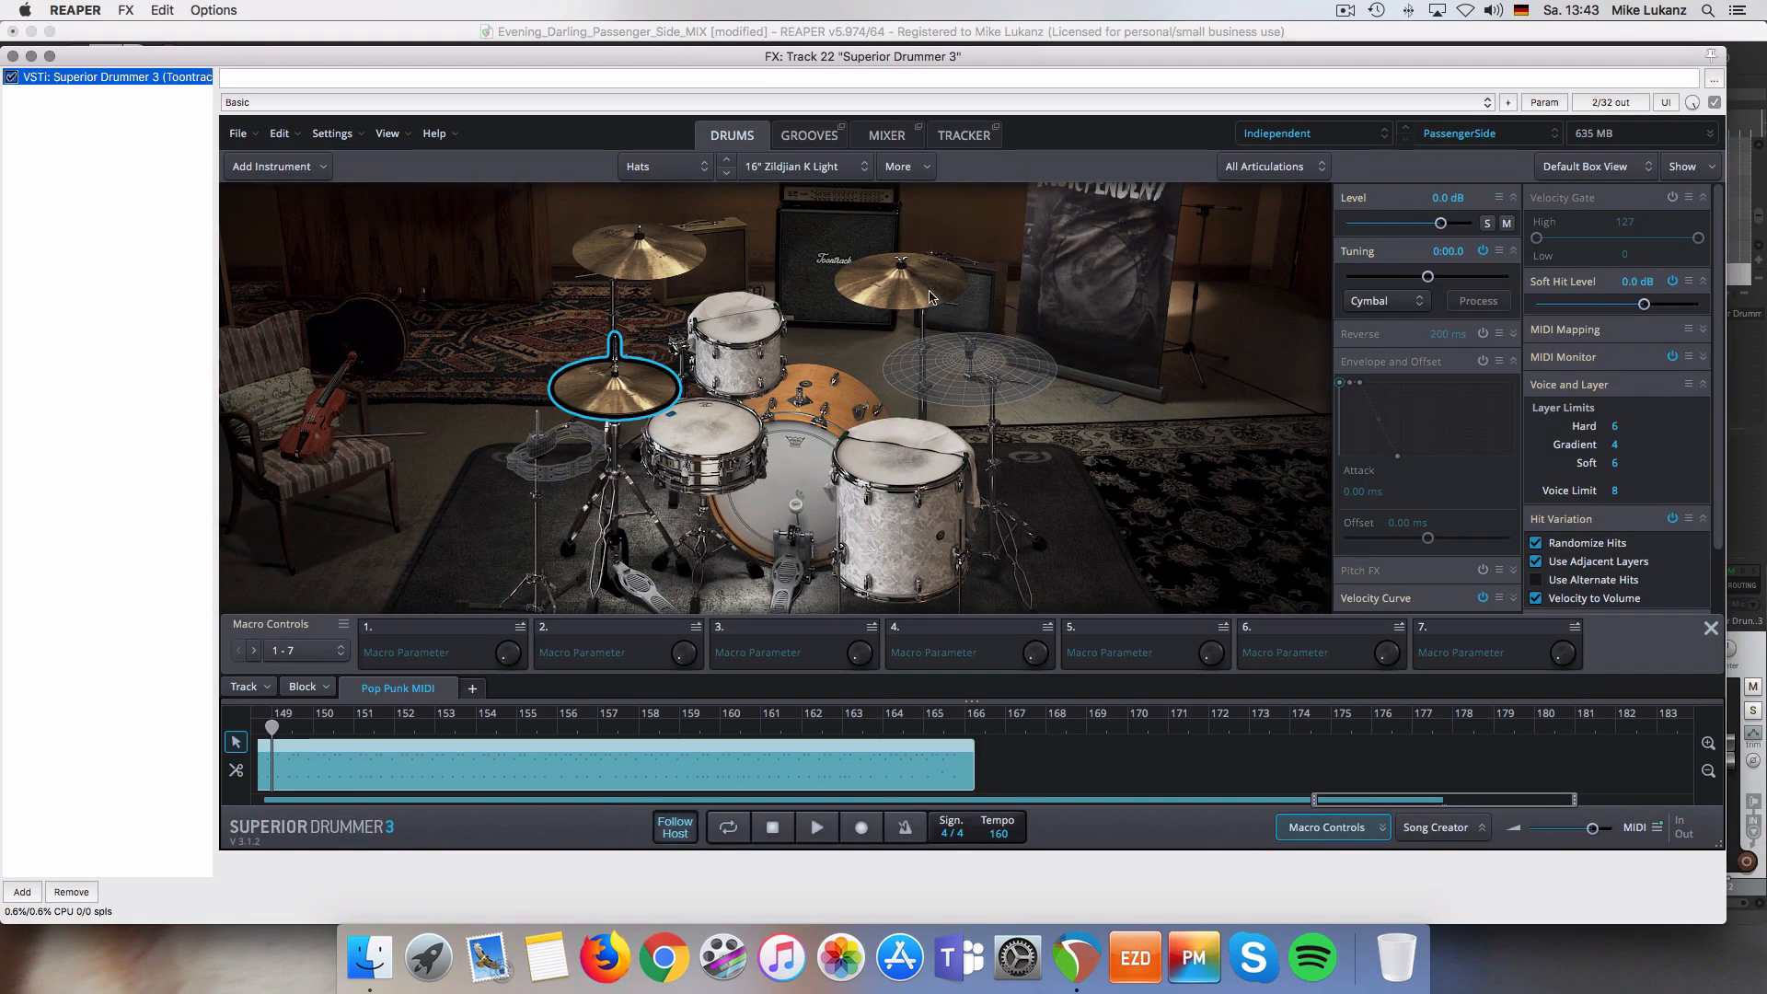
left_click(899, 288)
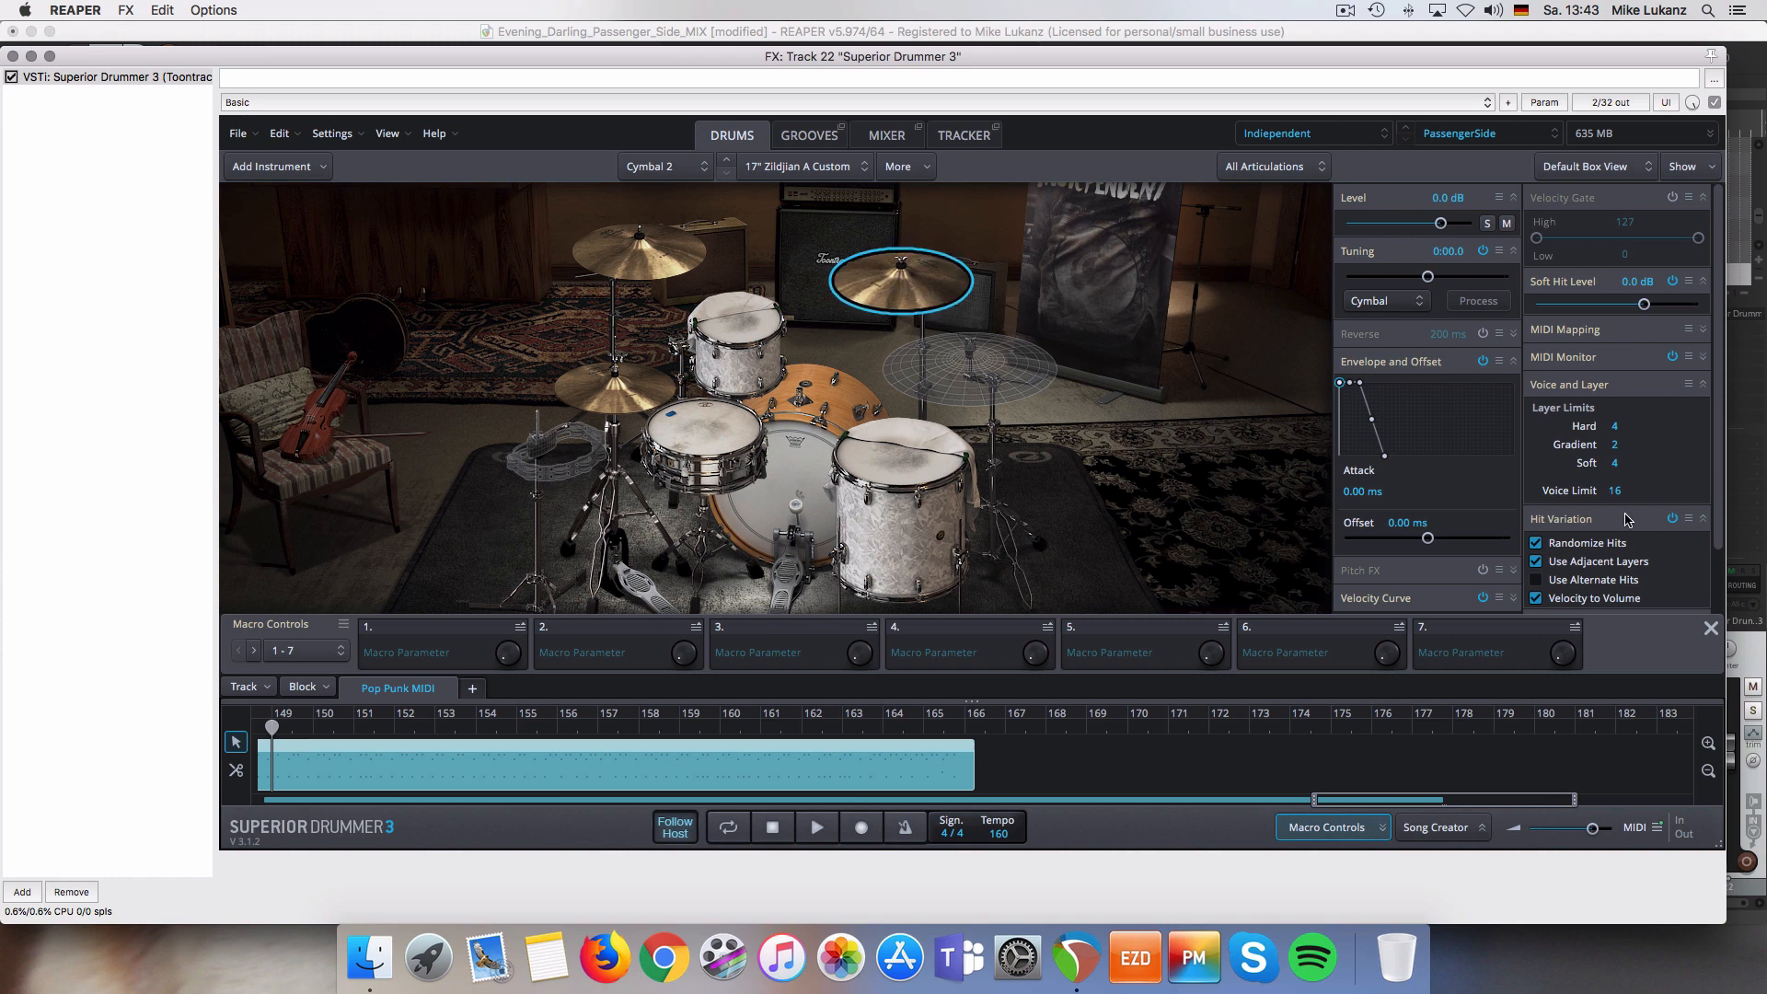
scroll(1709, 610, "down", 3)
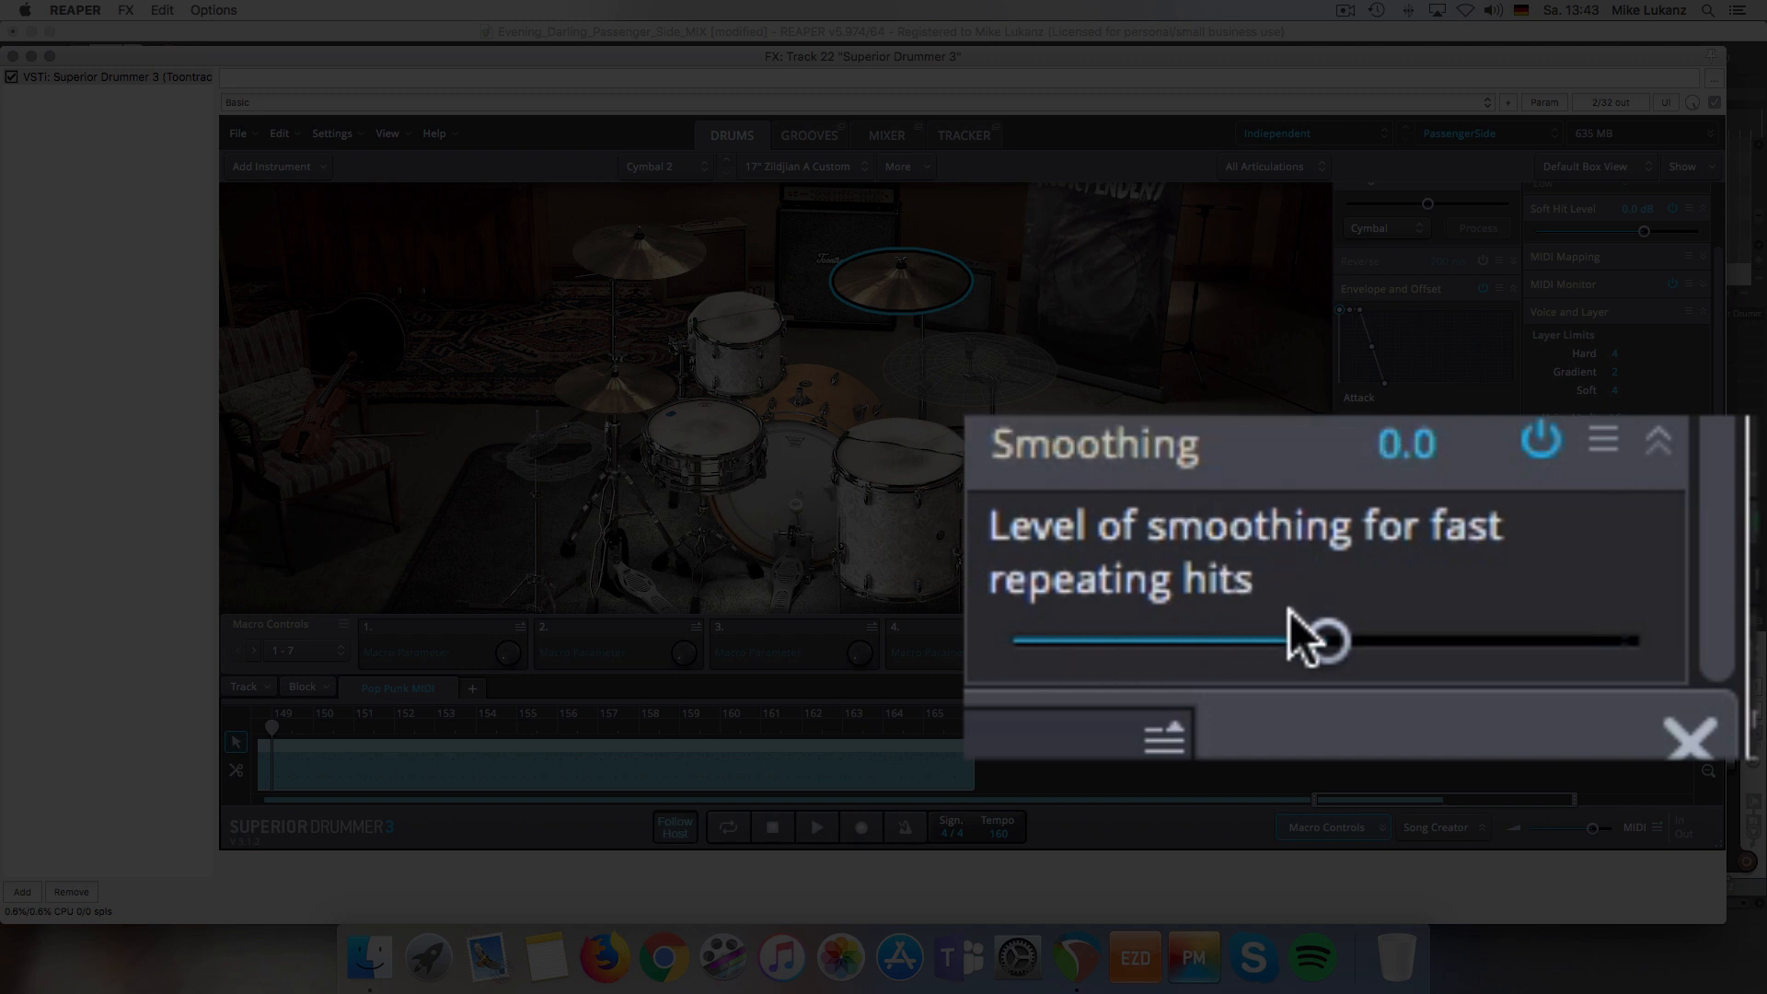
left_click_drag(1320, 640, 1577, 629)
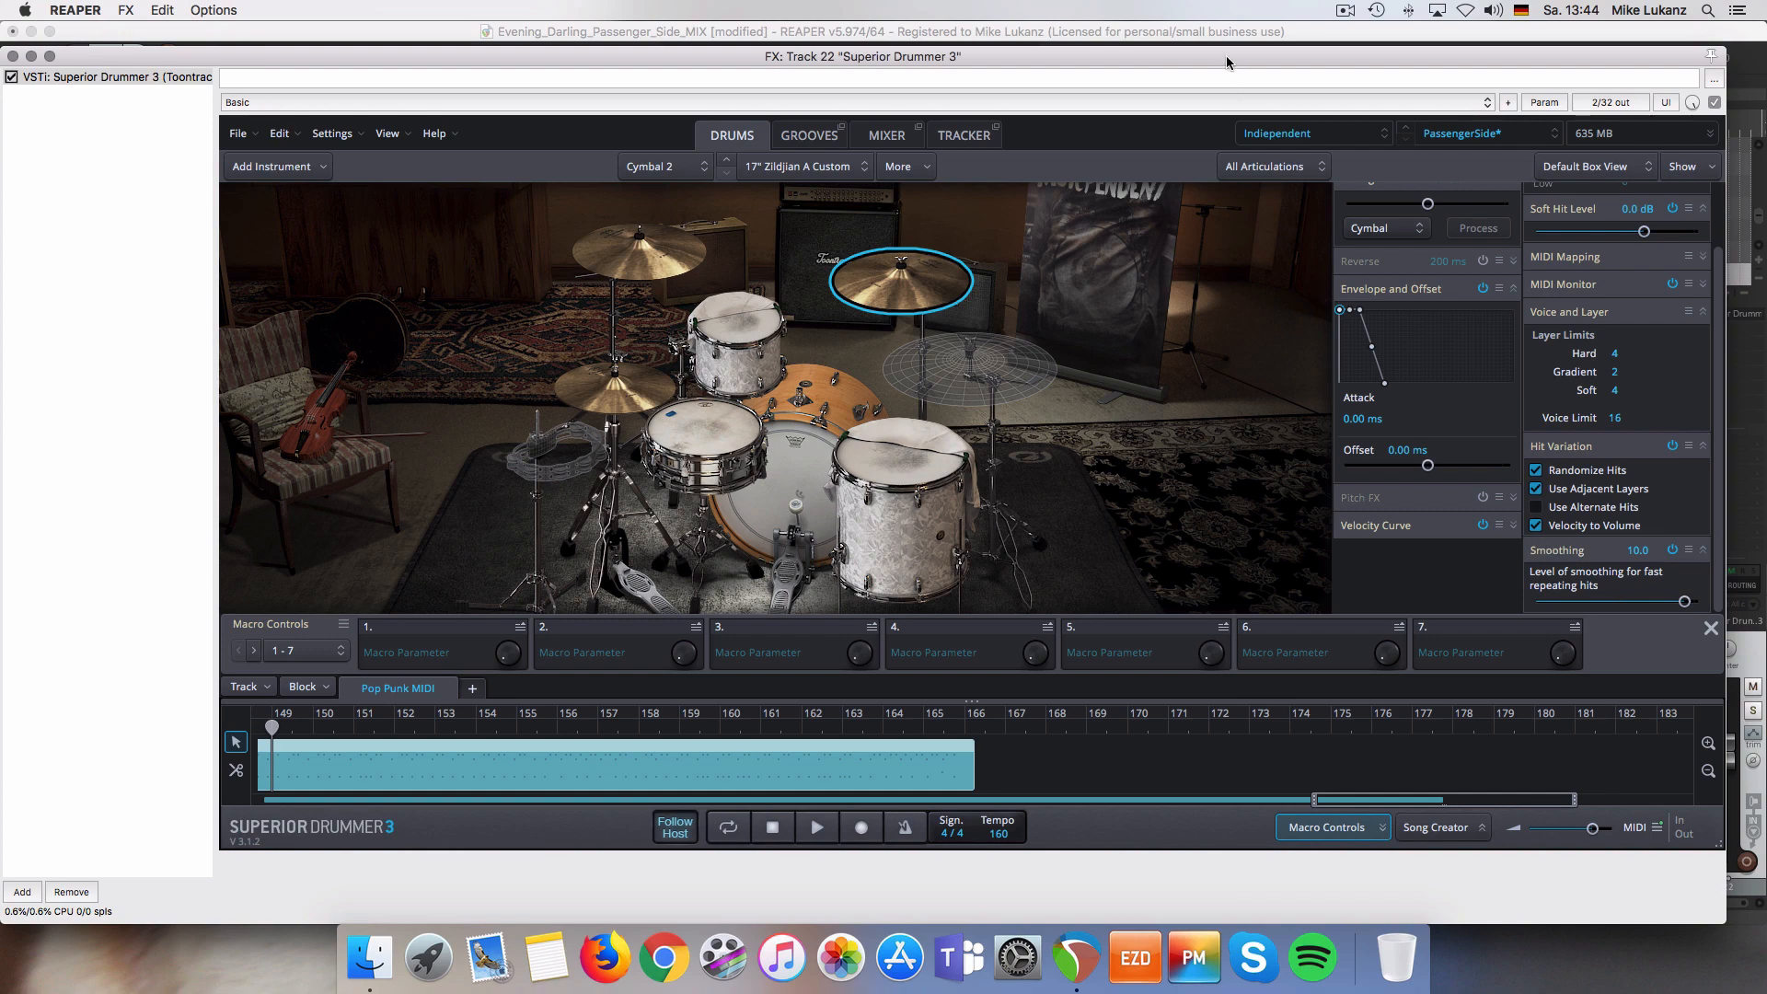
- Place the play position shortly before bar 149 and audition the crash passage with the raised smoothing
left_click_drag(1224, 57, 1220, 245)
left_click(1143, 131)
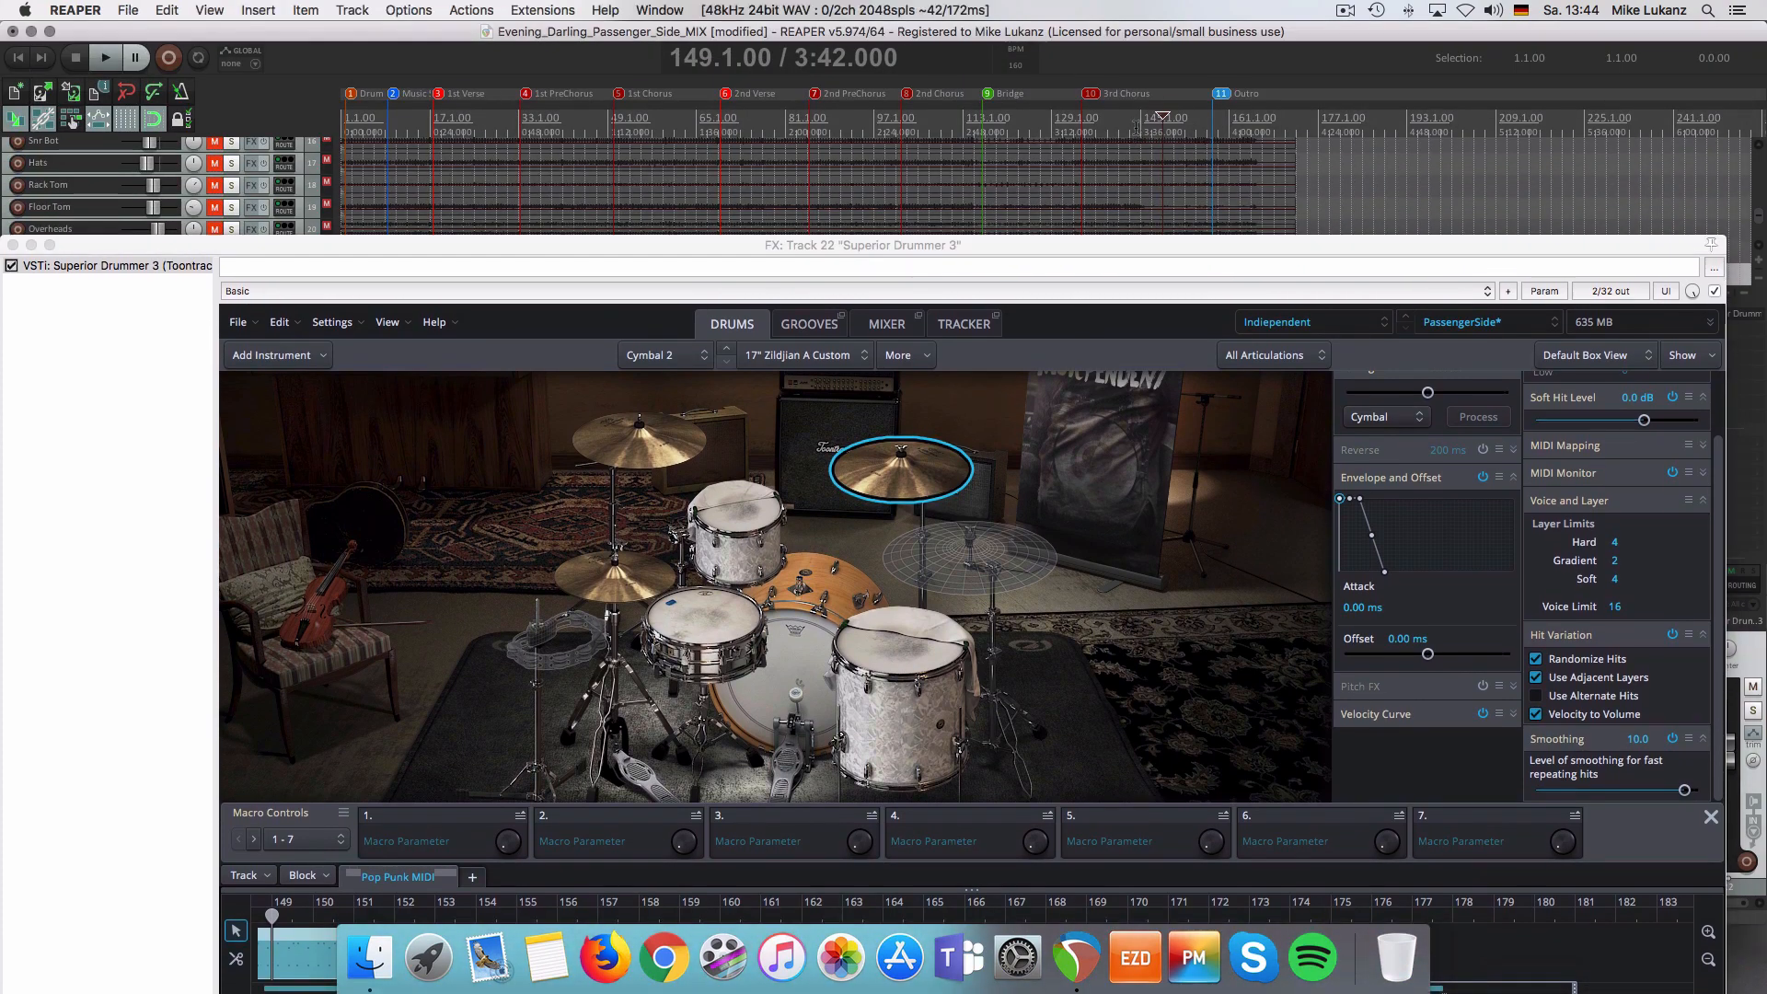
left_click(1125, 130)
left_click_drag(1102, 246, 1075, 71)
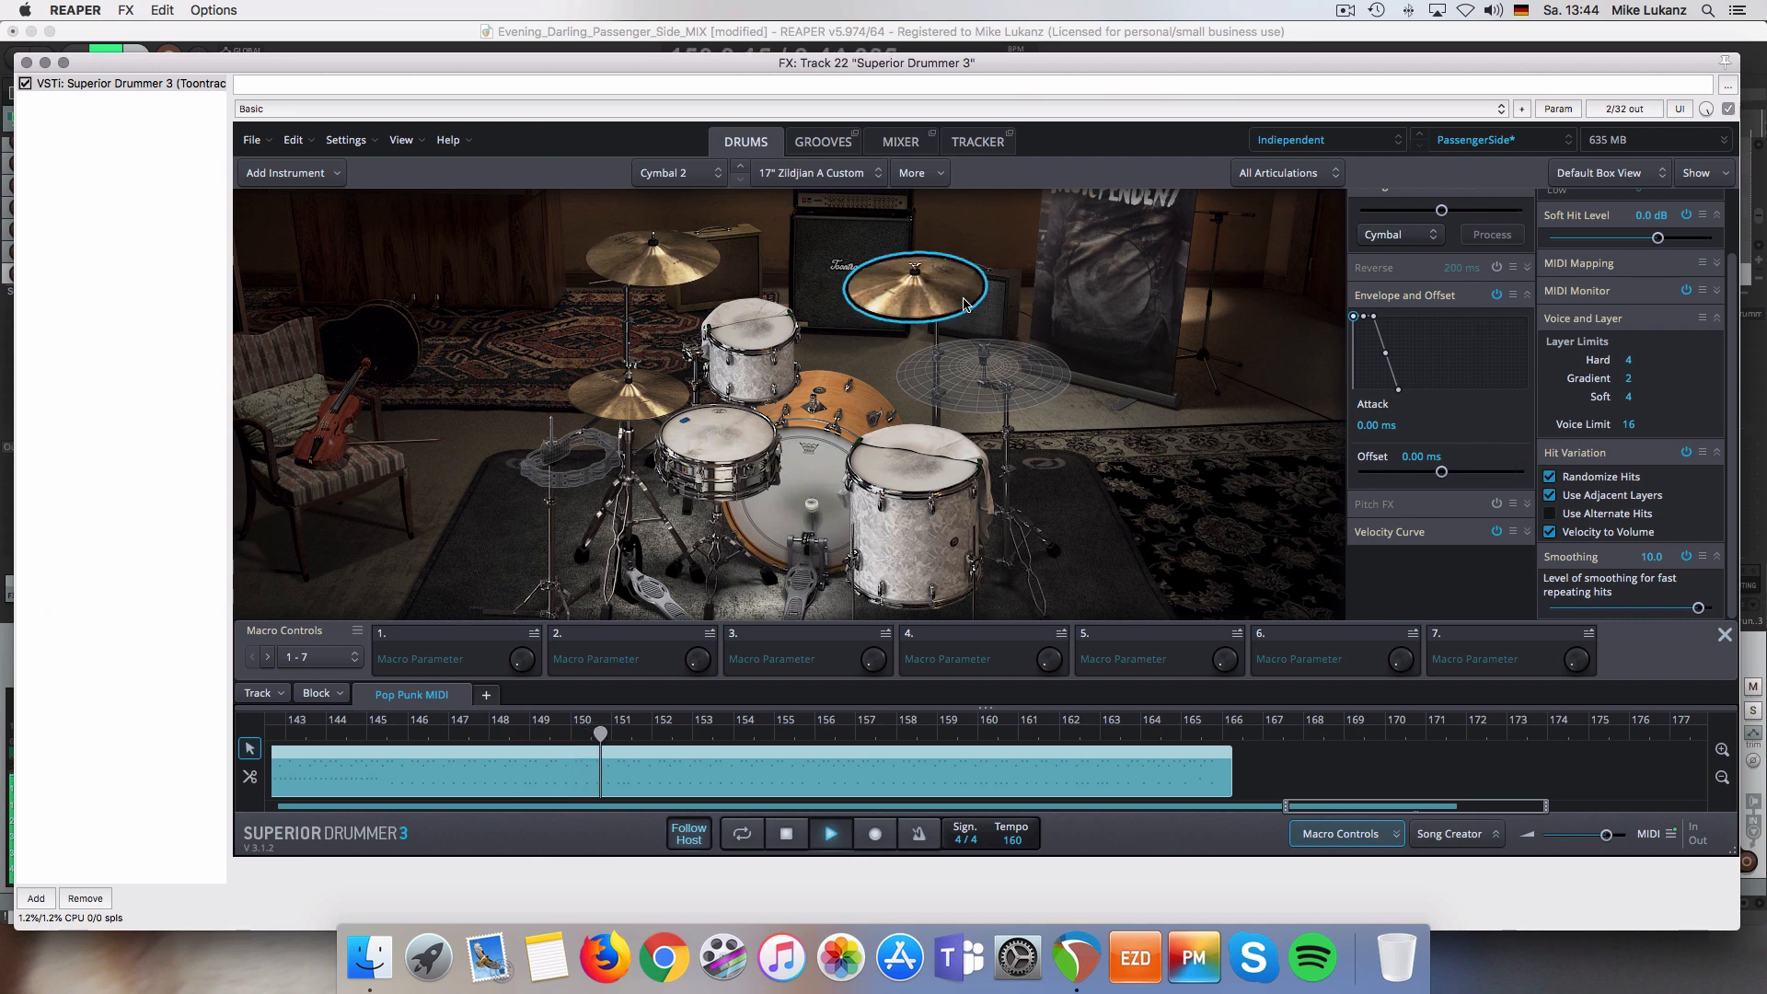
key("space")
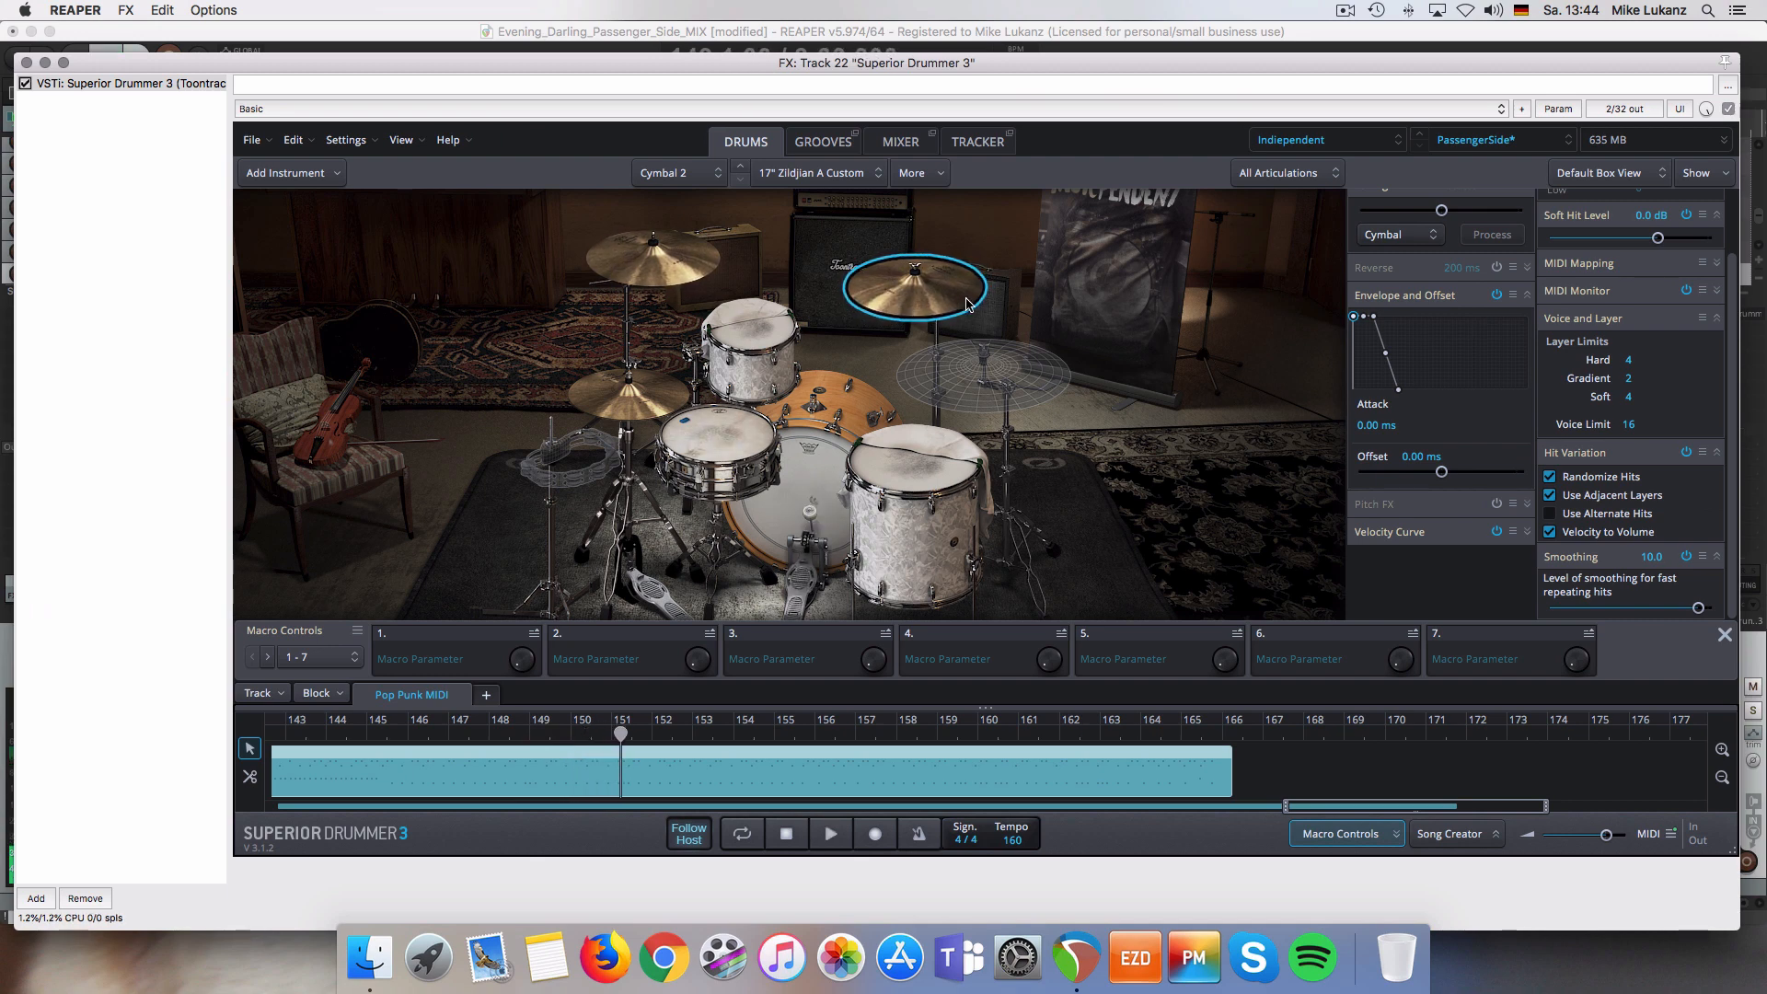
- Turn the 17" Zildjian A Custom crash's smoothing down to Off and audition the same passage for comparison
left_click_drag(1697, 608, 1205, 598)
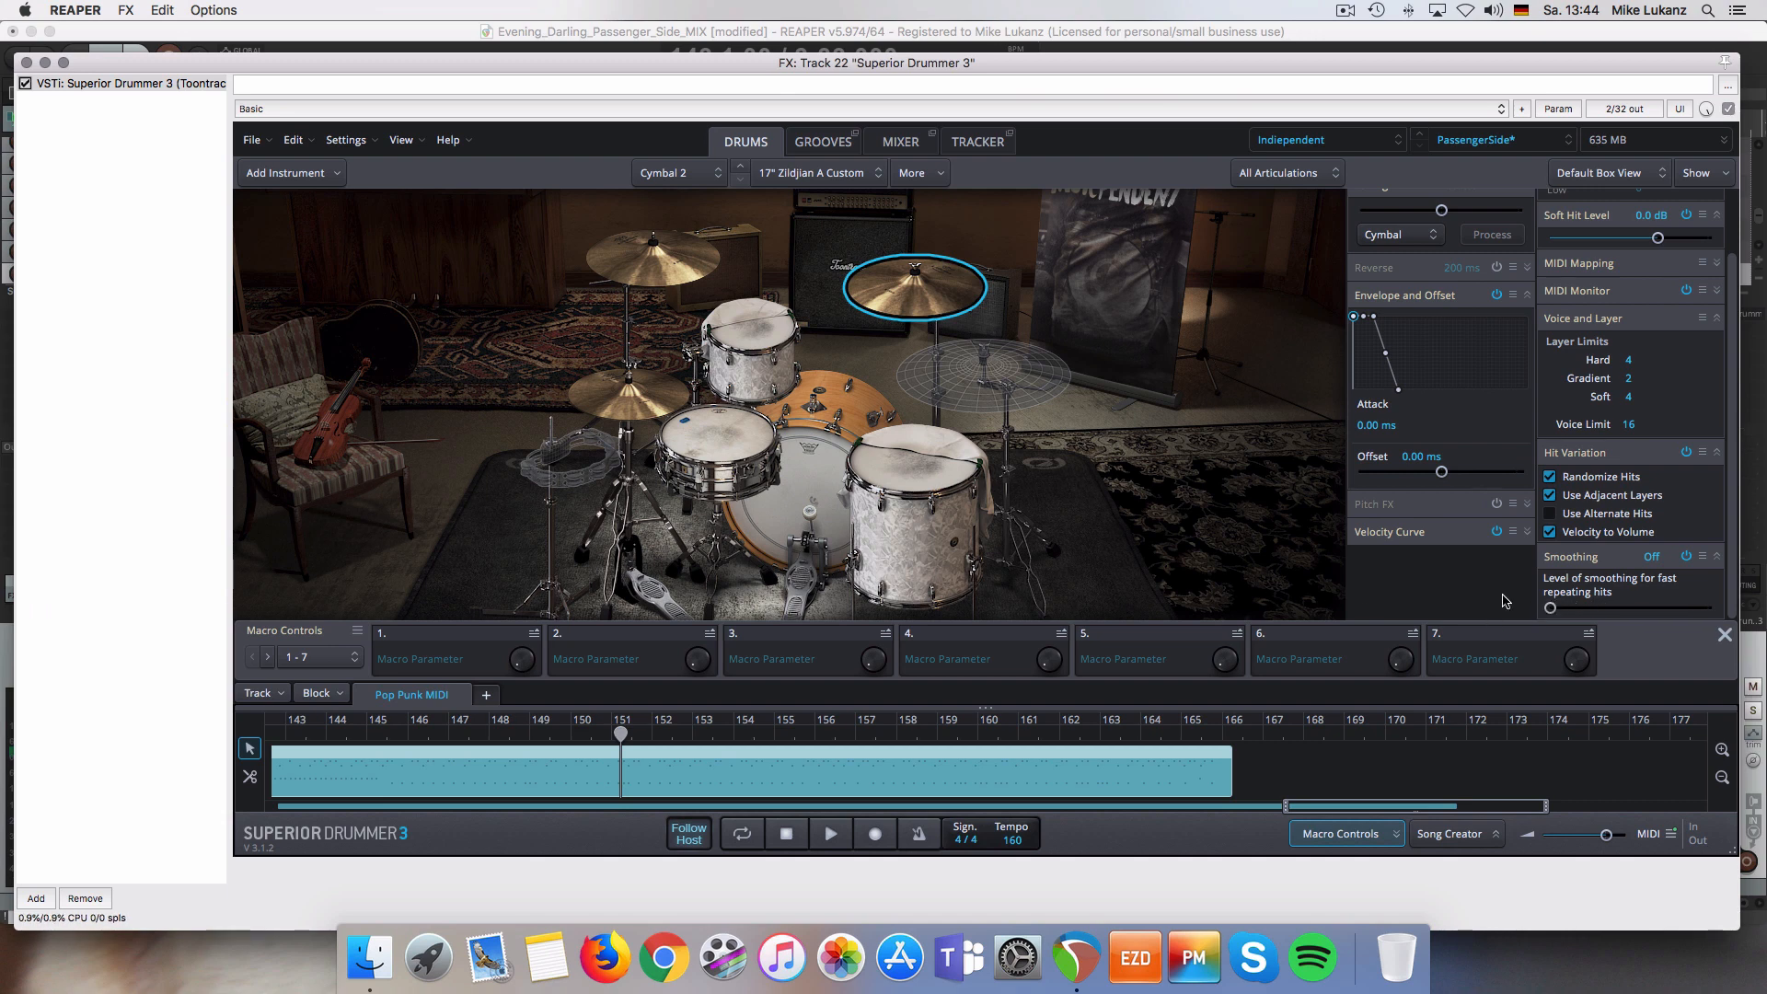
key("space")
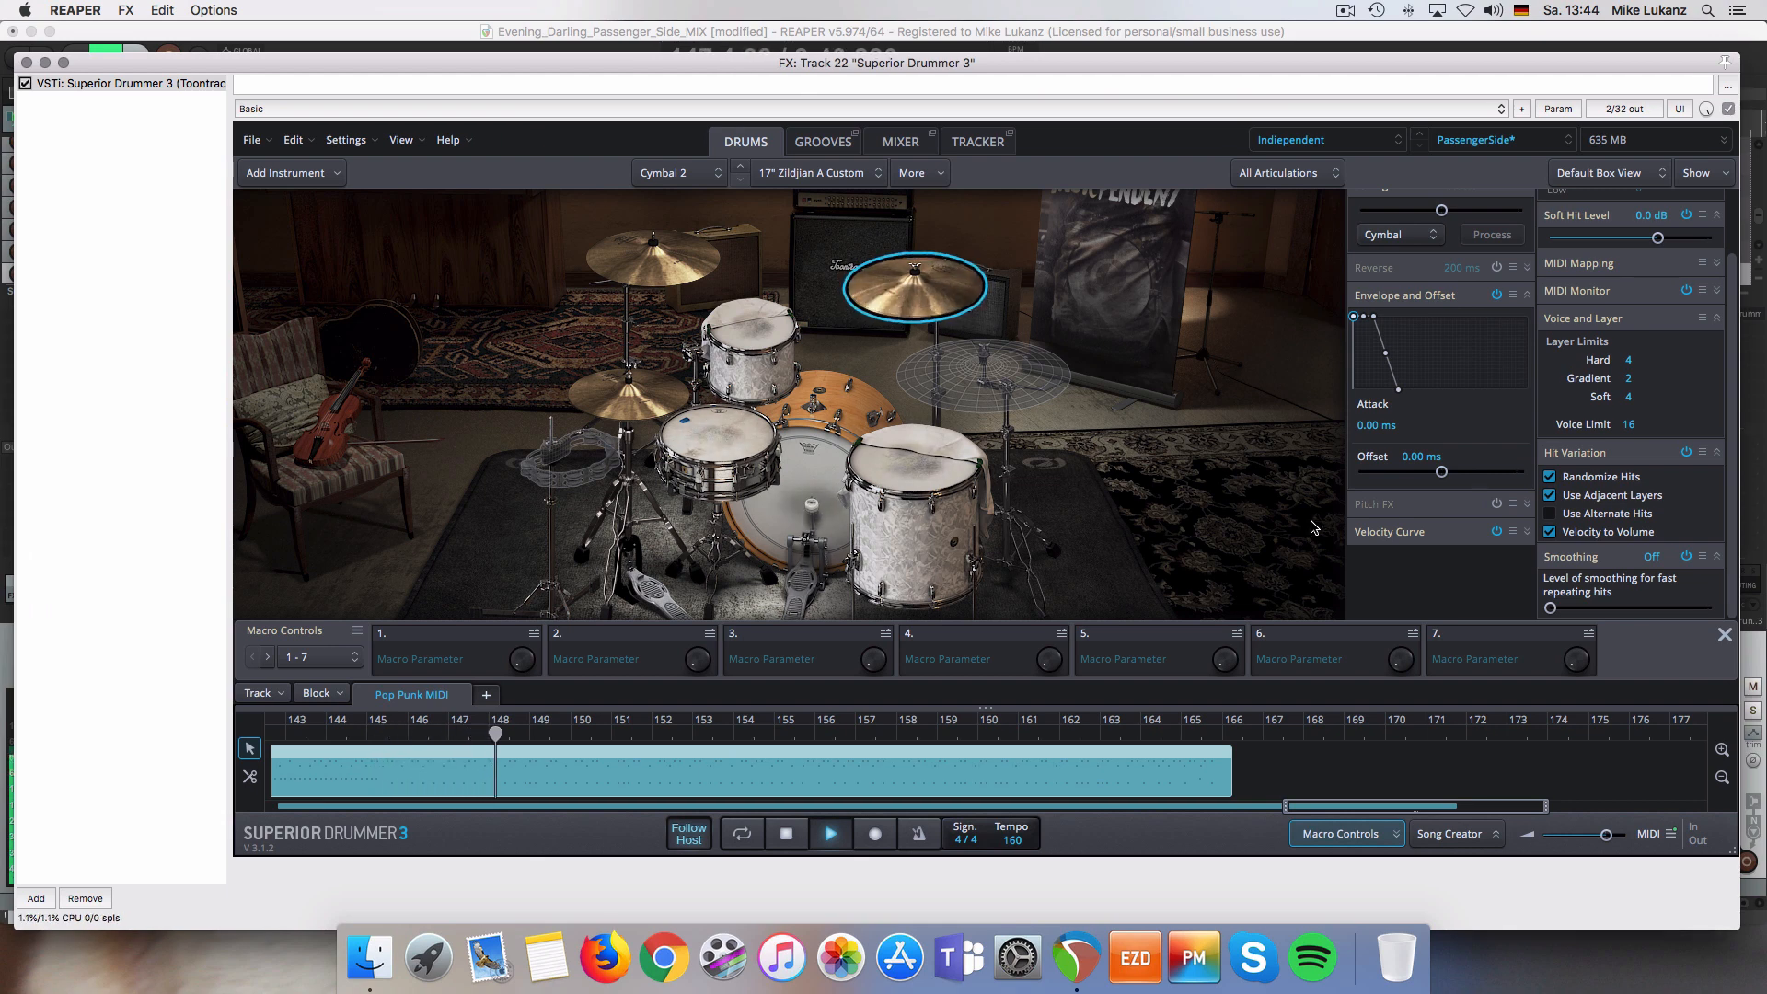
key("space")
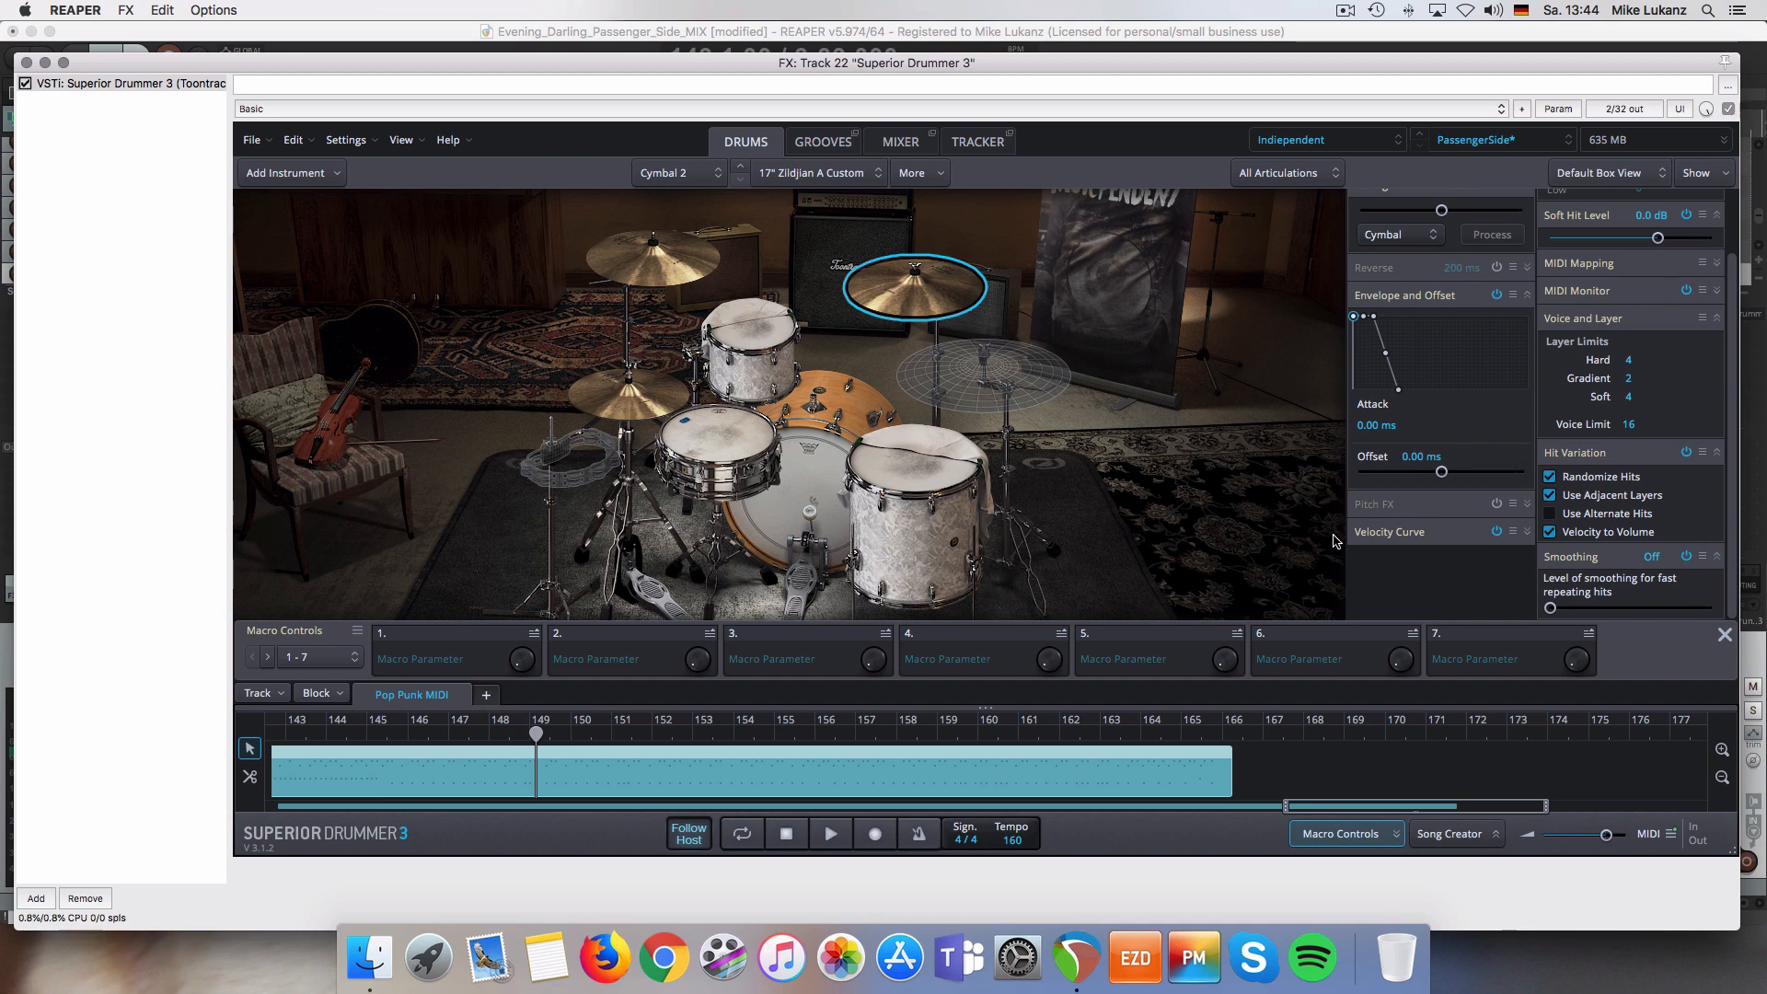
- Set the 17" Zildjian A Custom crash's smoothing to 6.7 and save the change to the PassengerSide preset
left_click_drag(1552, 610, 1626, 609)
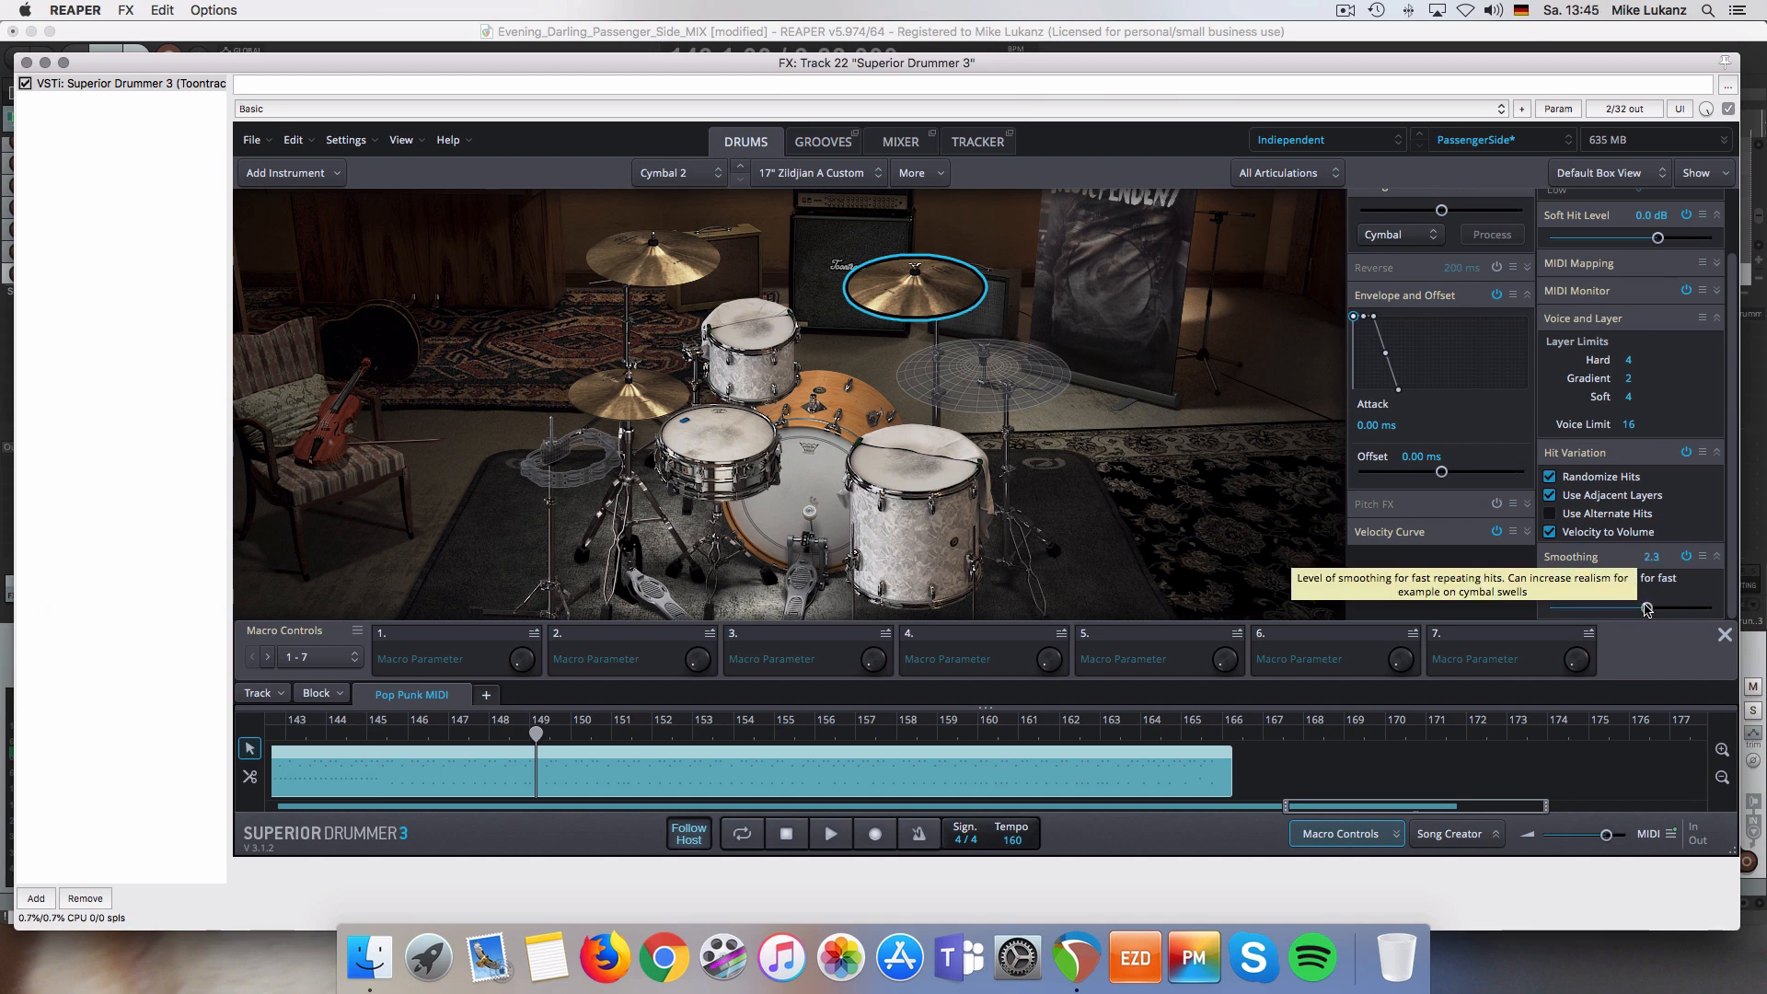
left_click_drag(1646, 609, 1663, 609)
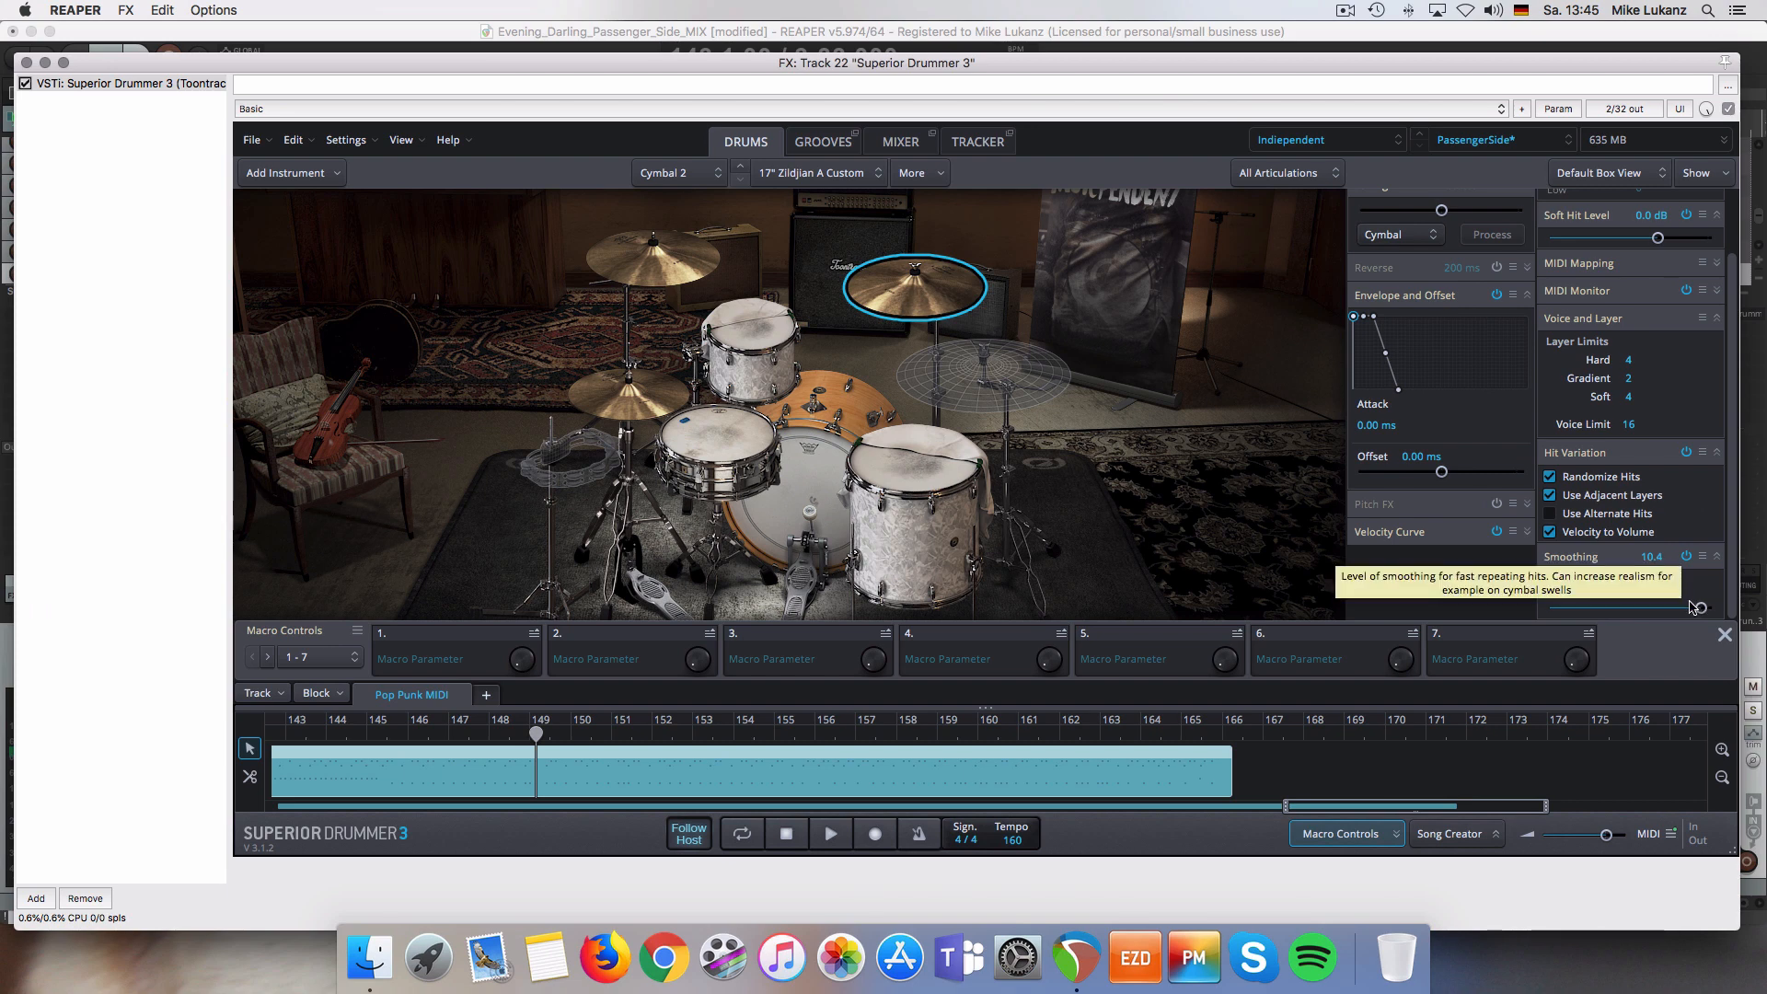
left_click_drag(1697, 614, 1695, 612)
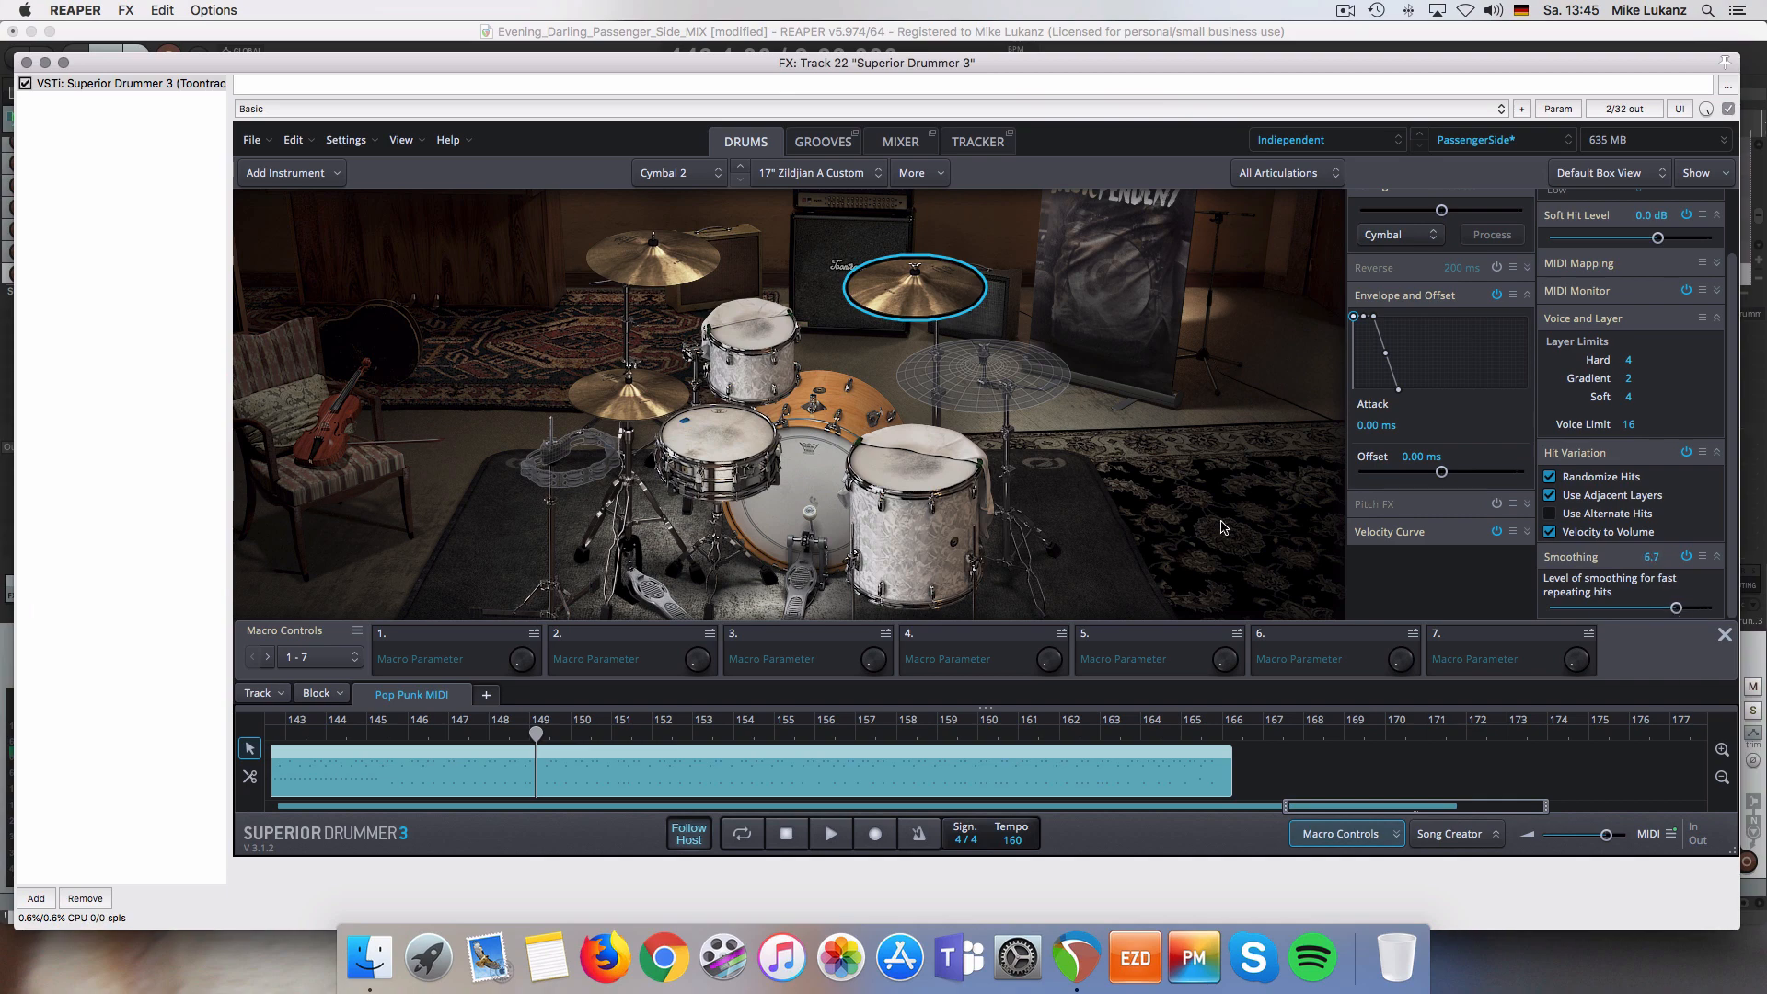
left_click(1500, 142)
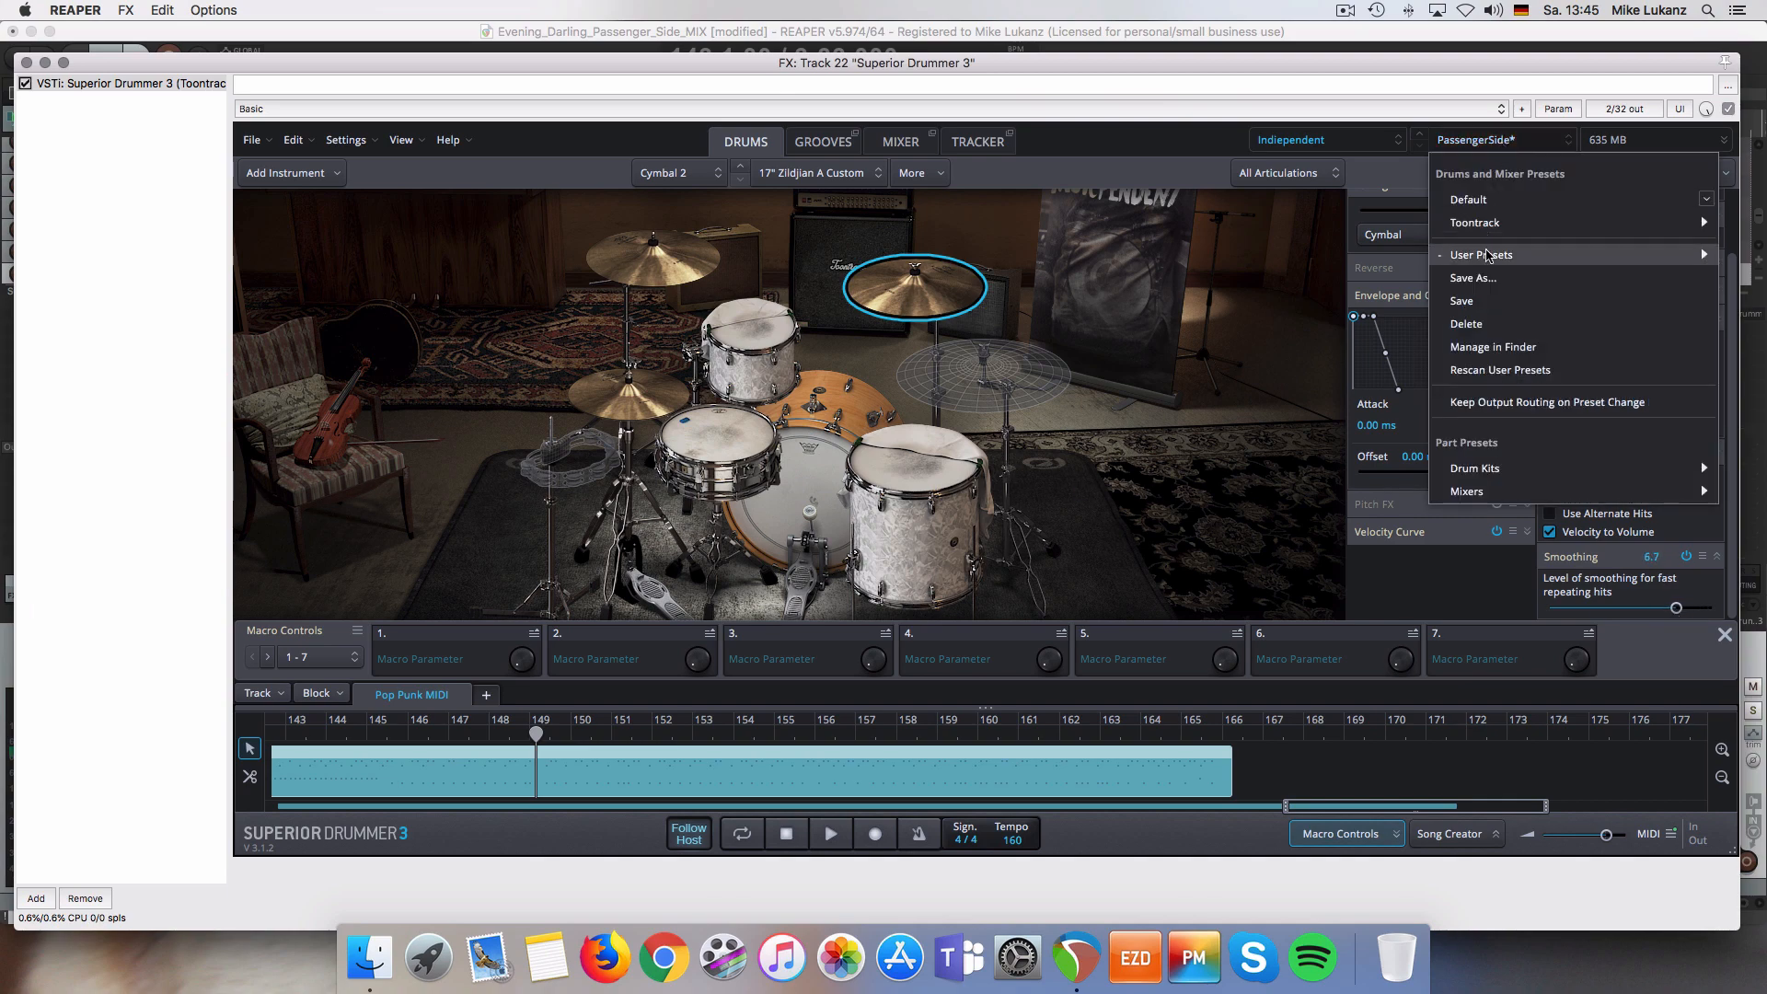
left_click(1478, 300)
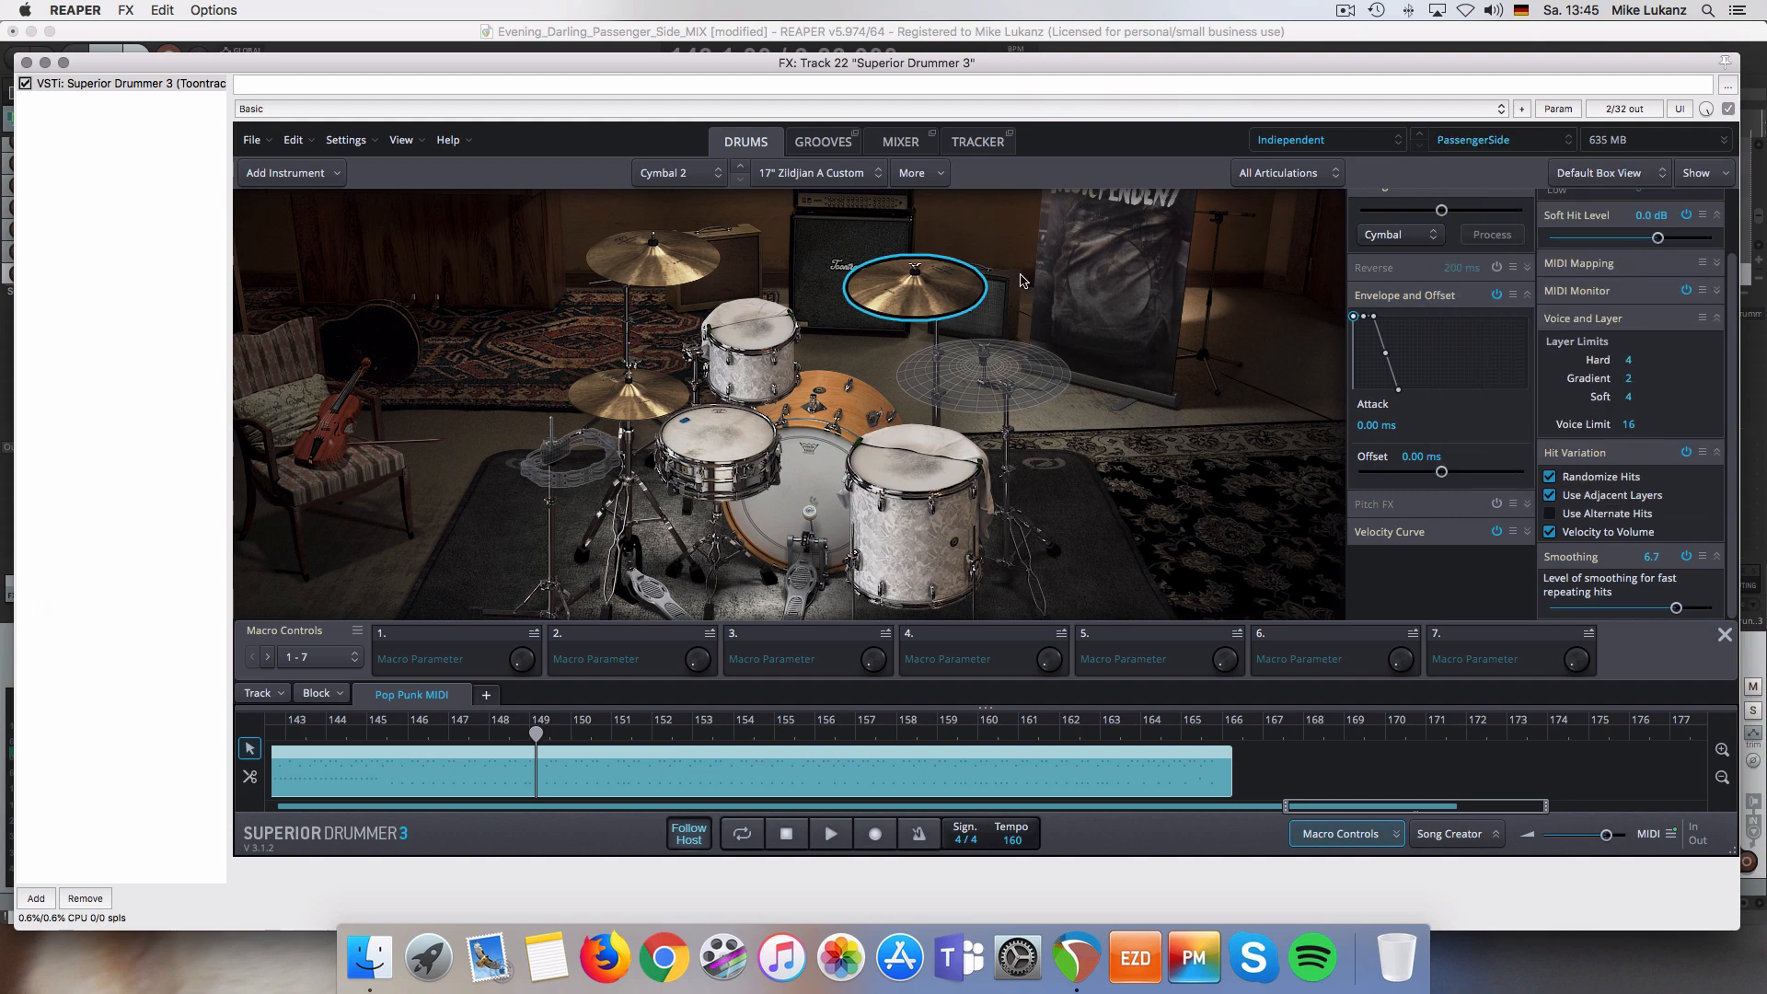
- Load The Rock Foundry library in an enlarged plugin view and play its kick drum
left_click(1291, 143)
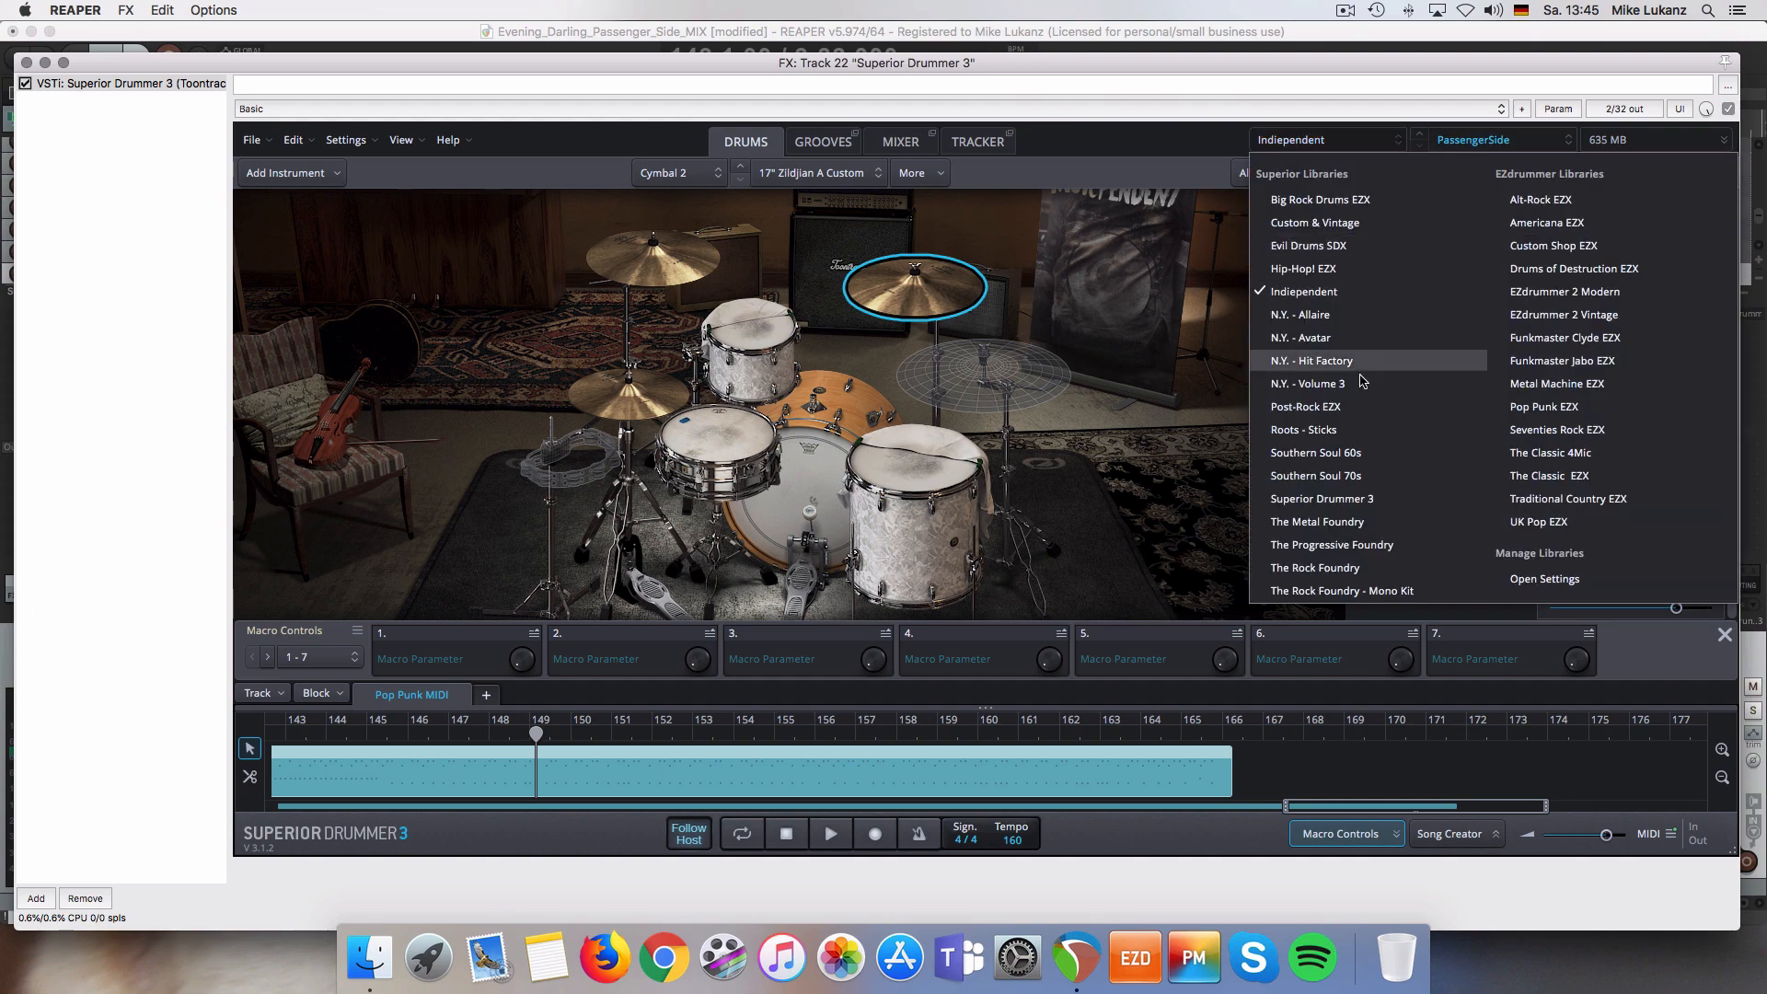
left_click(1325, 568)
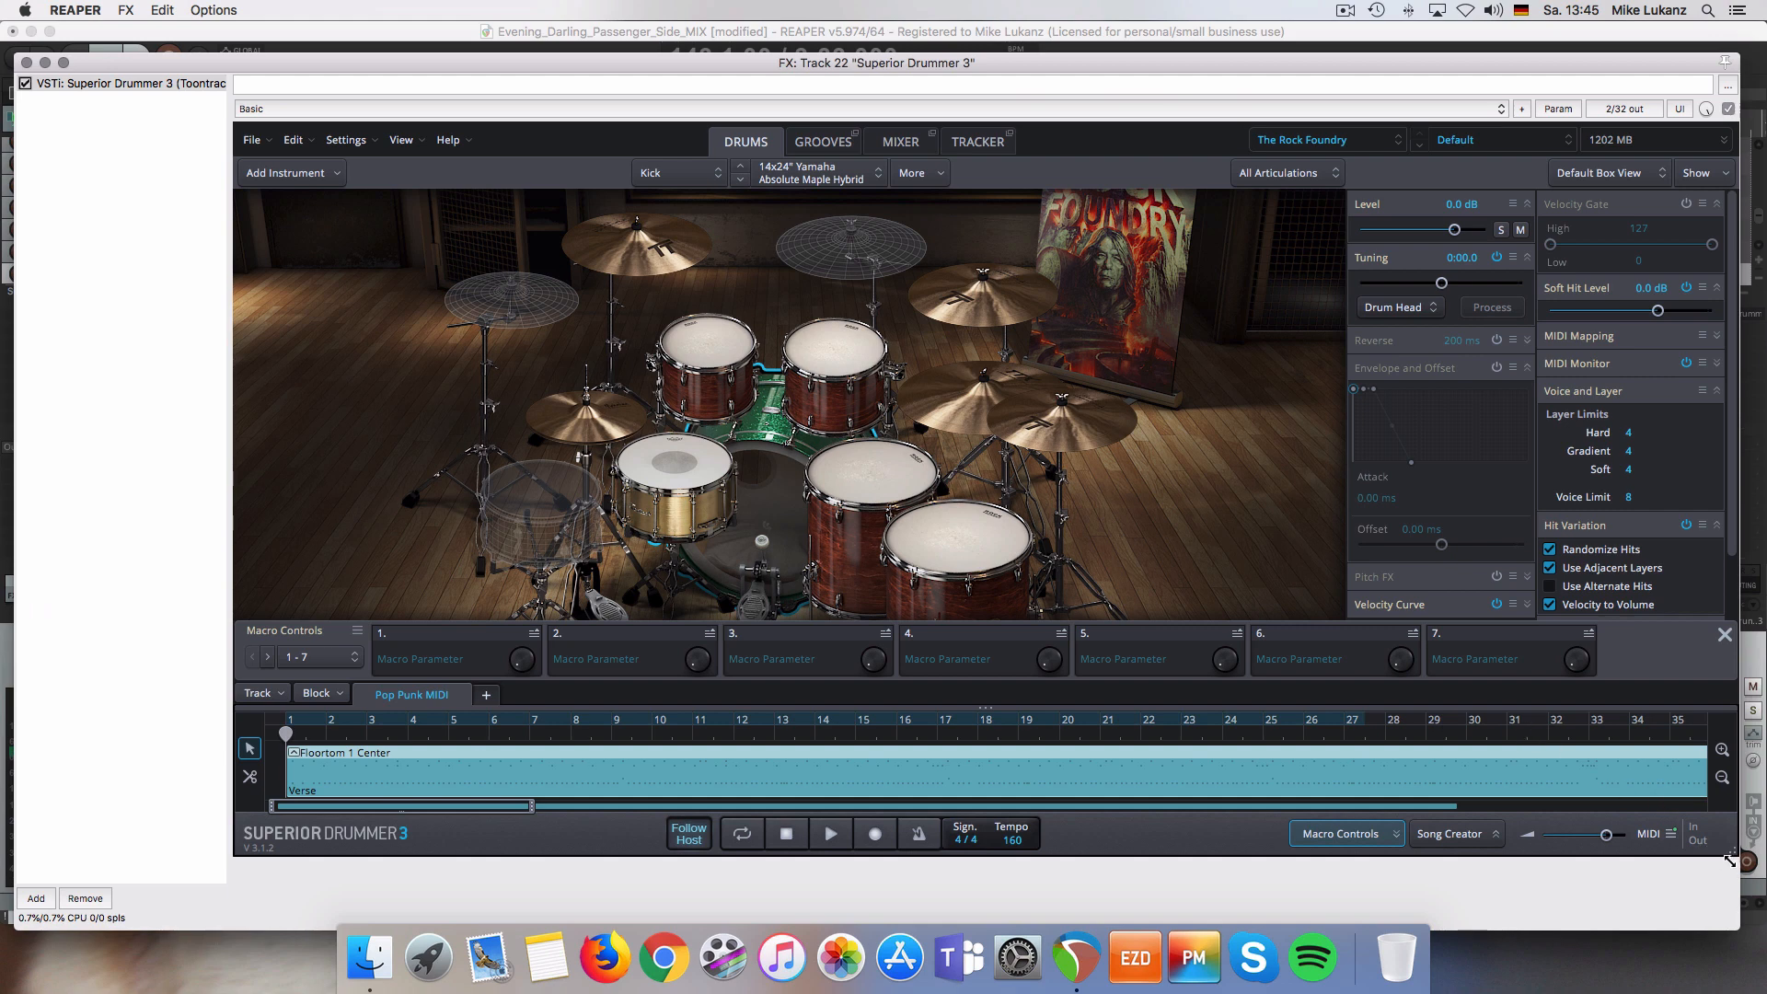
left_click_drag(1730, 861, 1722, 927)
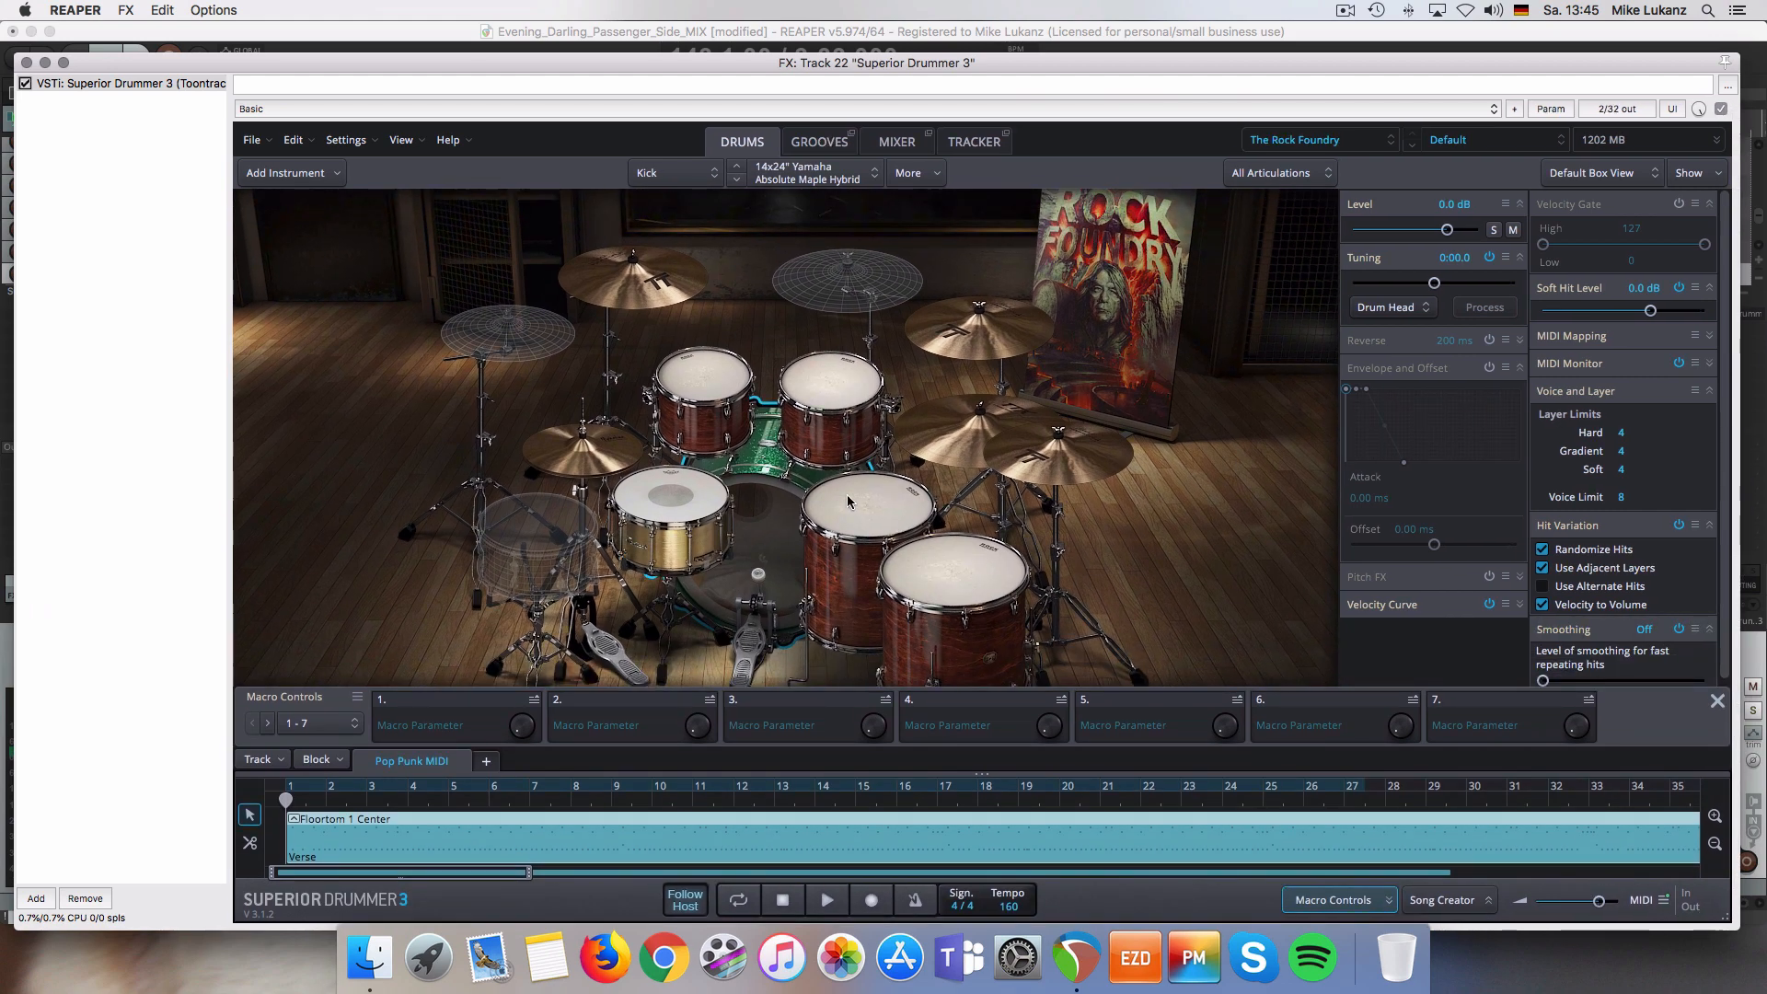
left_click(764, 509)
left_click(771, 509)
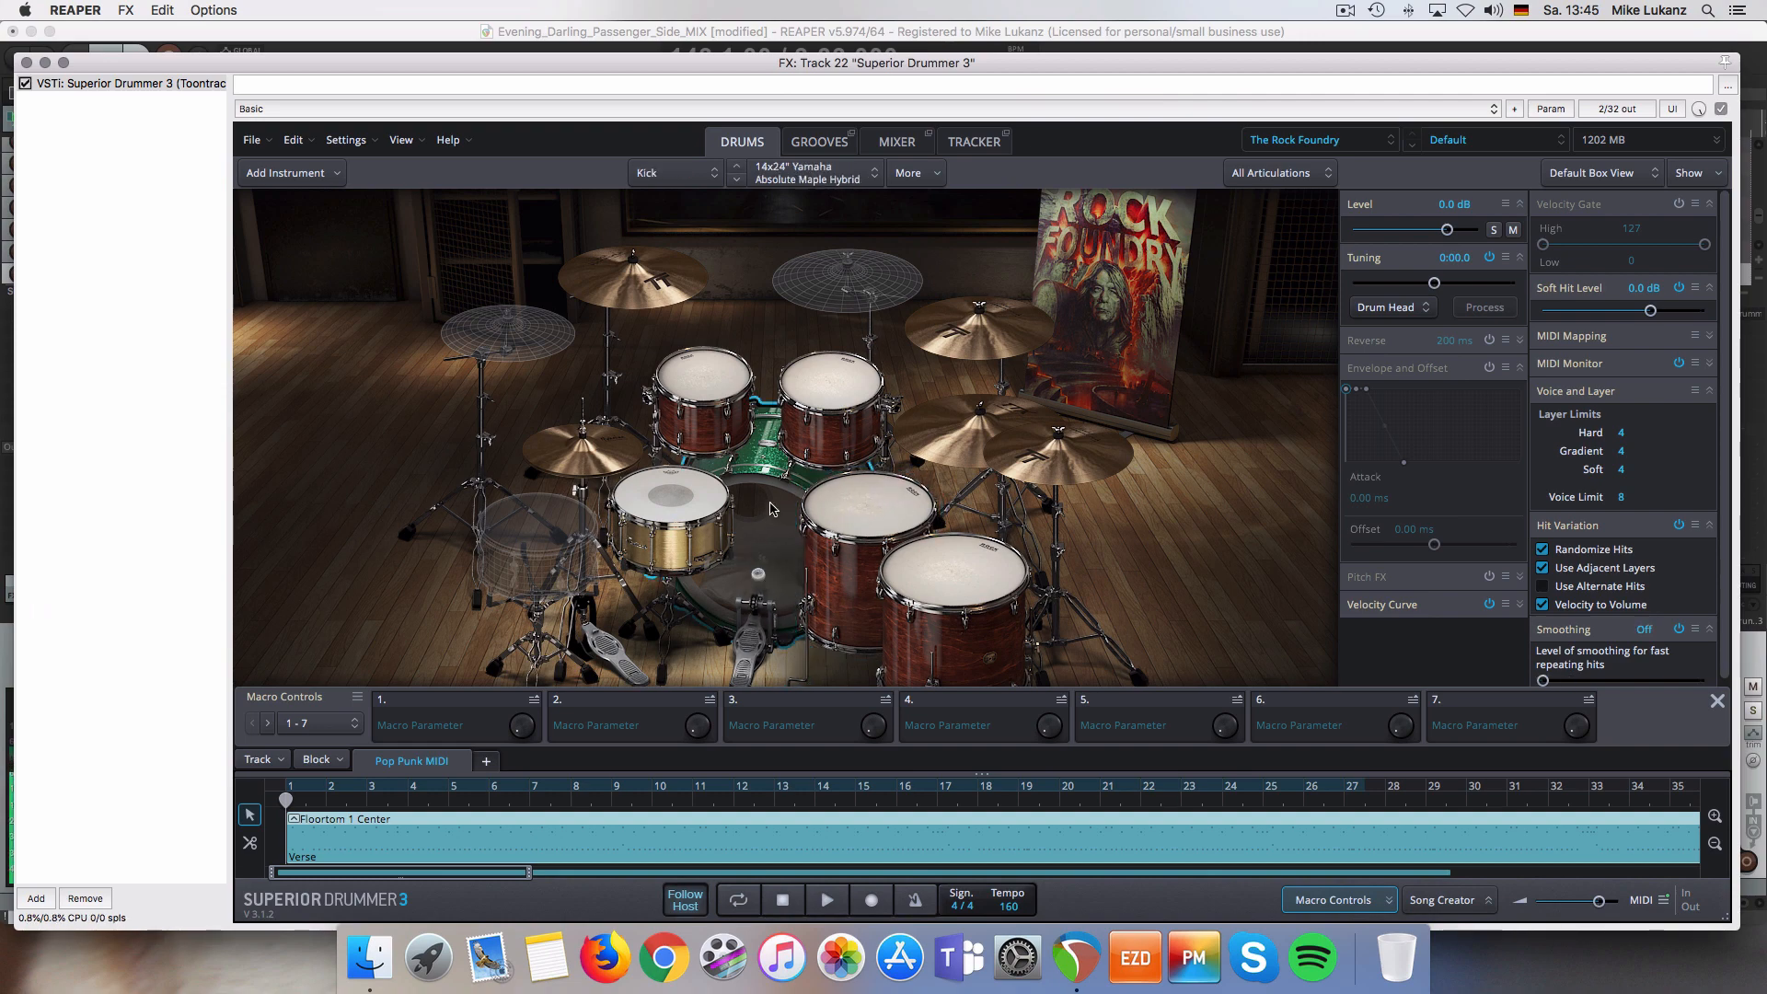
- Change floor tom 1 to the 16x16" and rack tom 1 to the 9x13" Ludwig Maple Poplar 3 Ply 1971
right_click(856, 497)
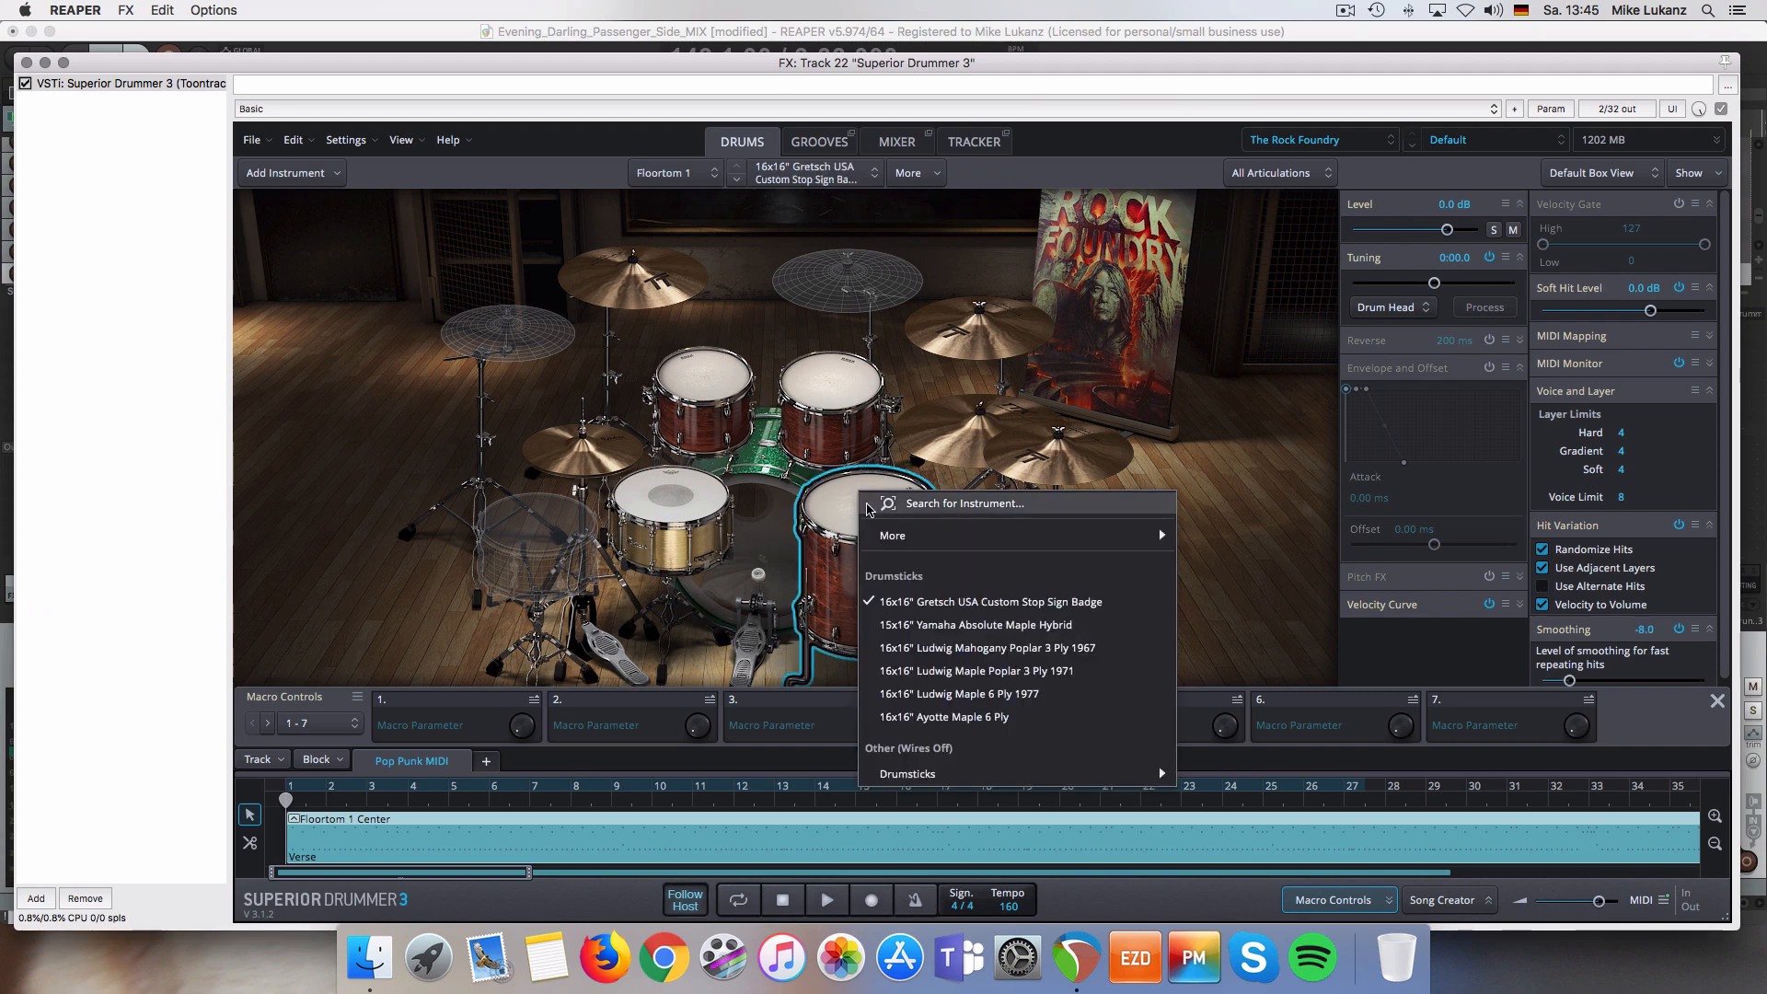
left_click(963, 663)
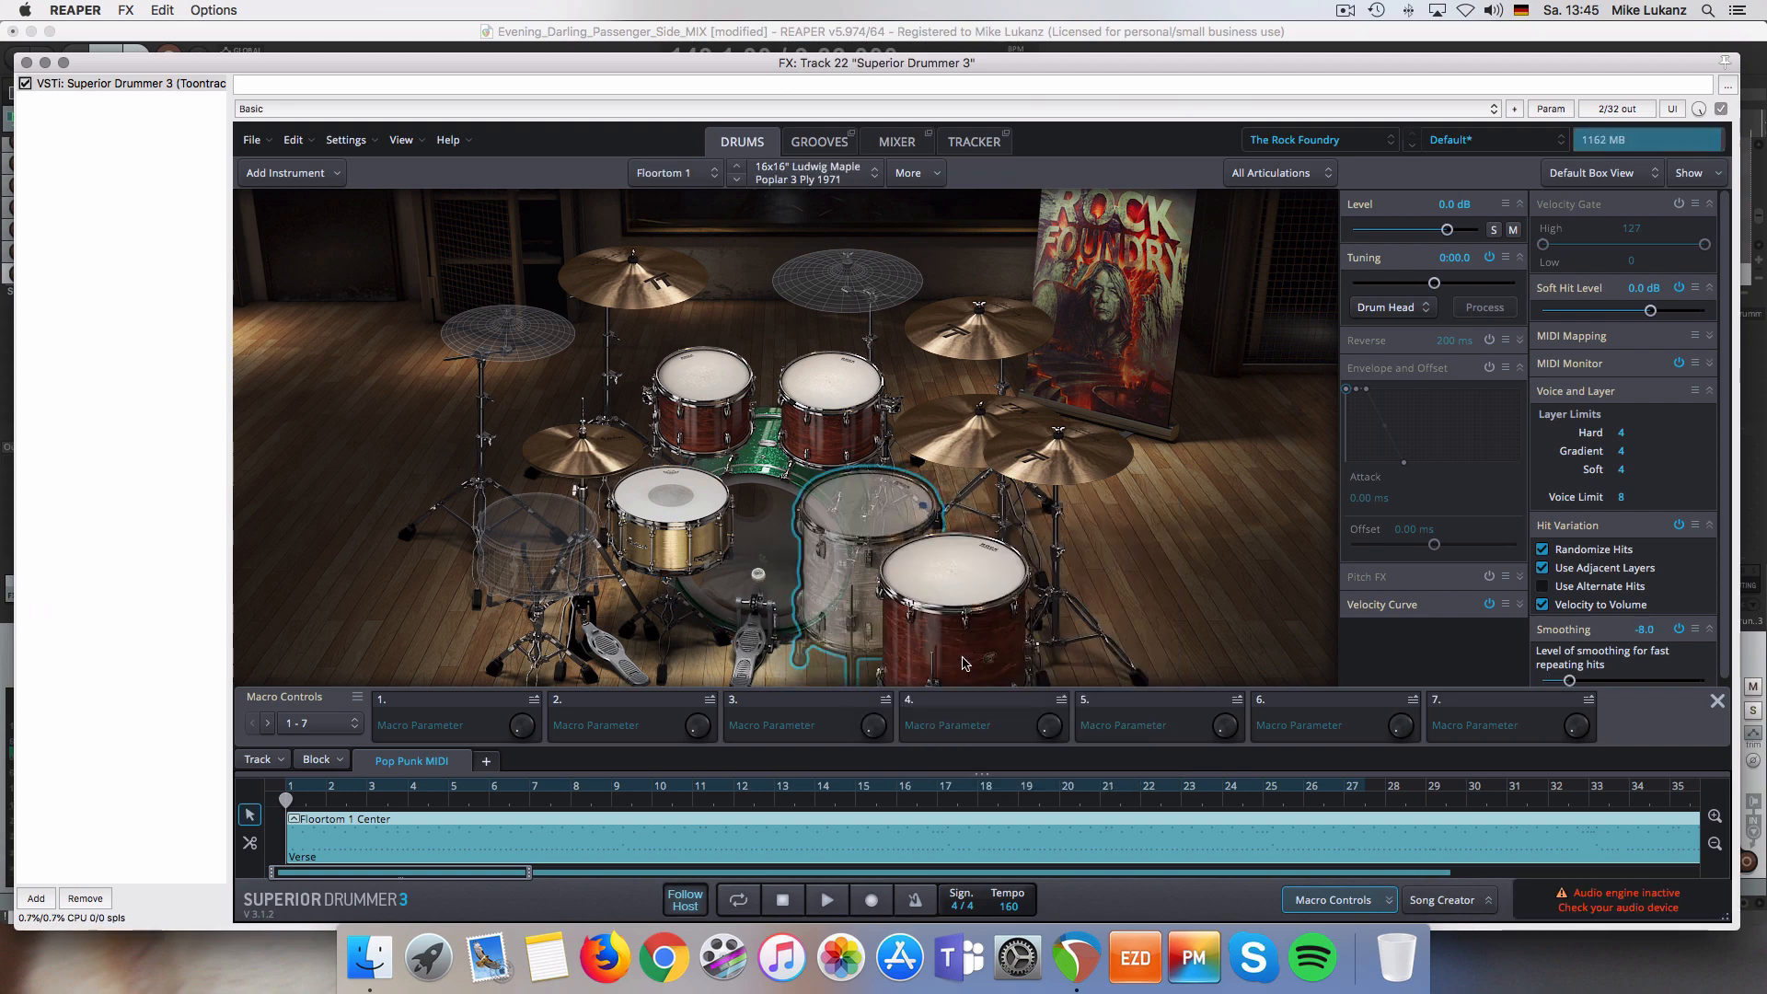
right_click(695, 398)
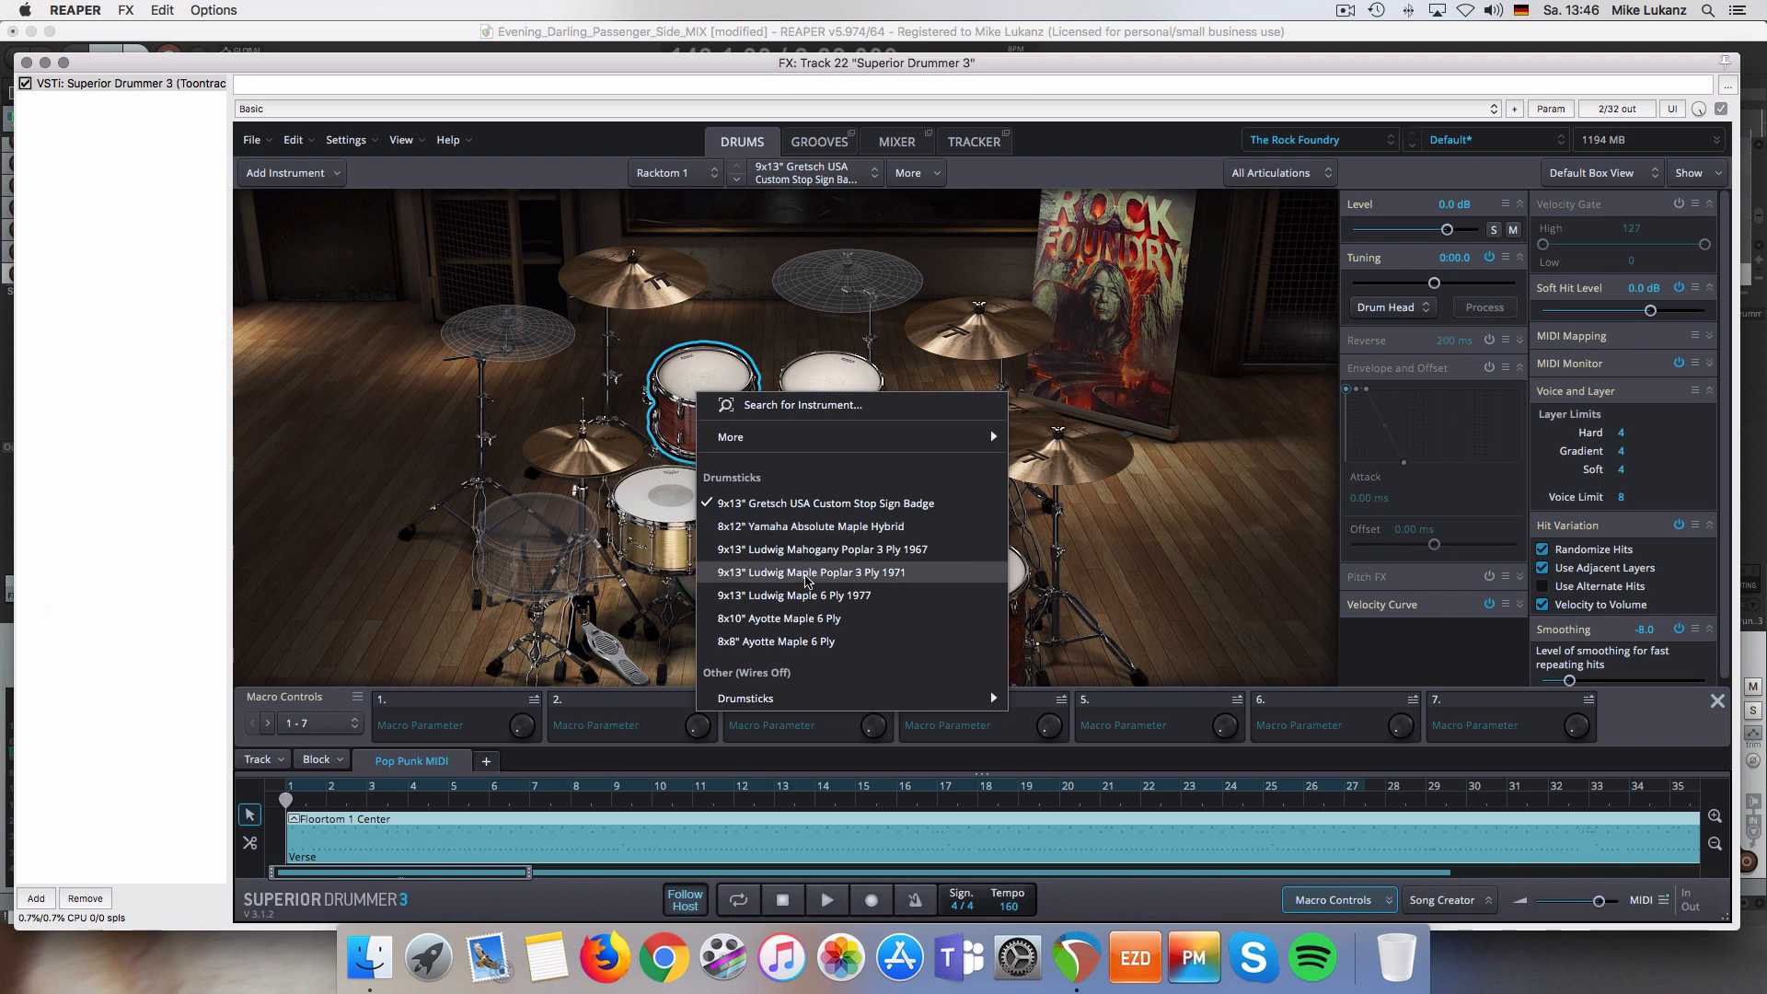
left_click(803, 573)
- Remove the second rack tom and the second floor tom from the Rock Foundry kit
right_click(813, 403)
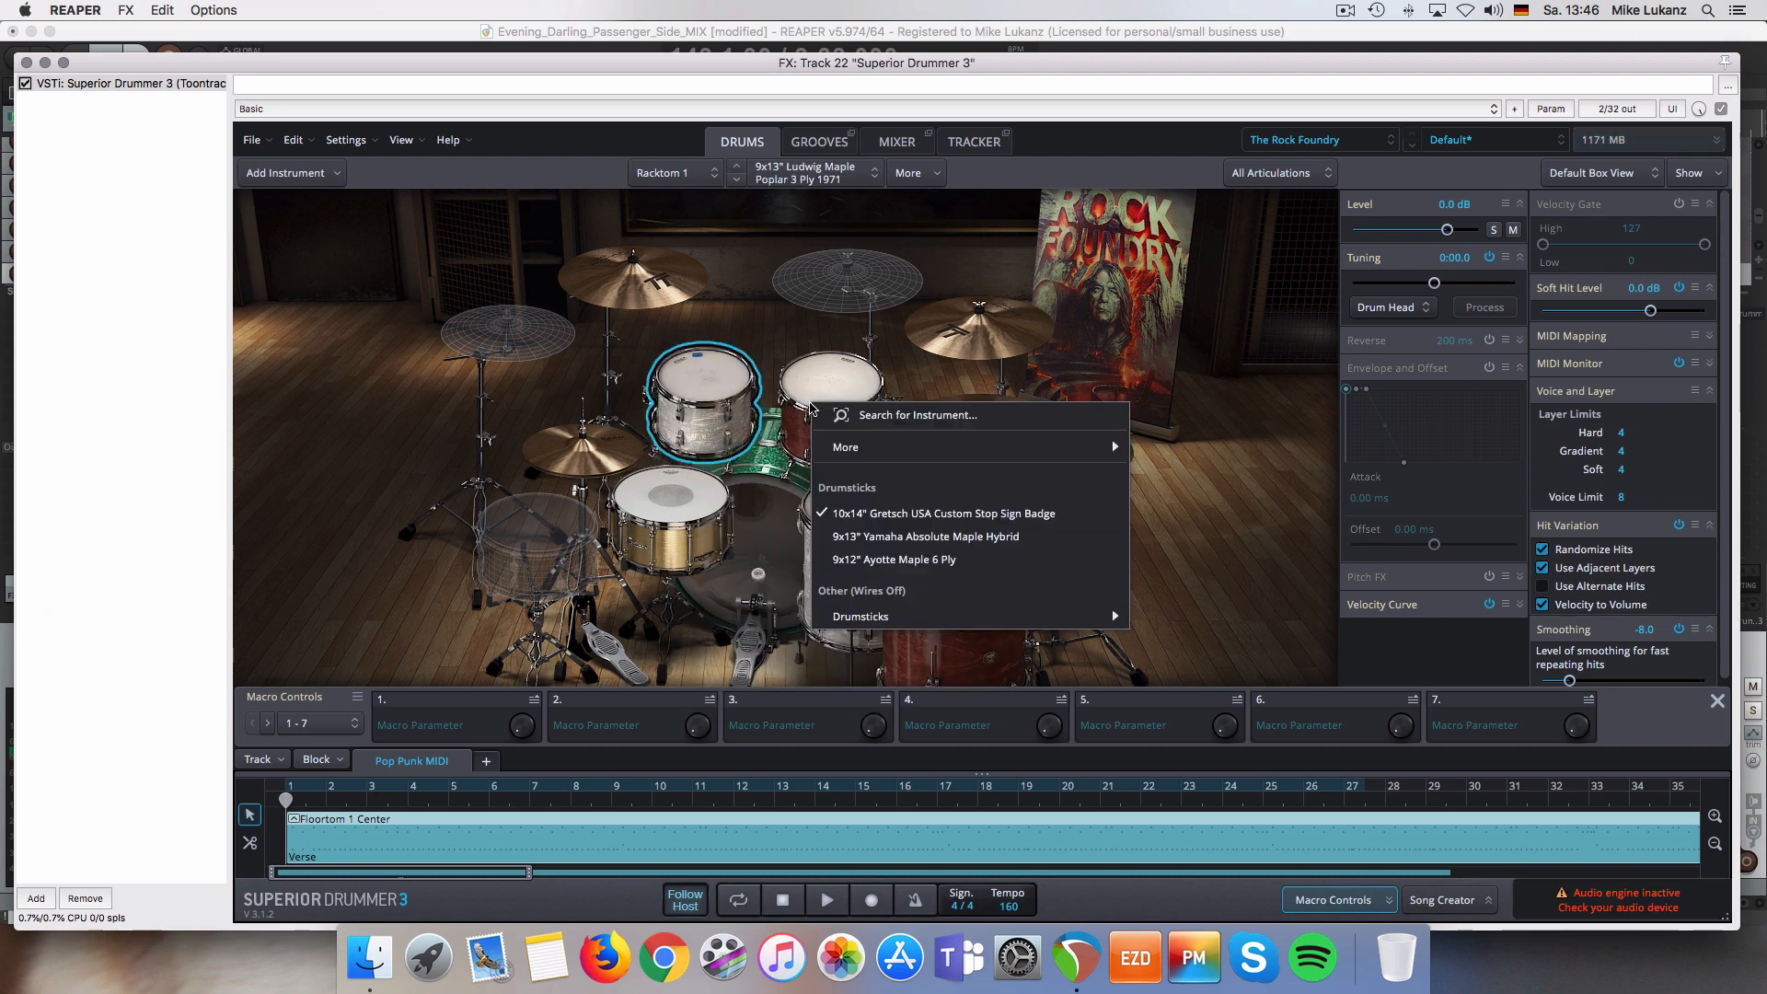
mouse_move(1058, 447)
left_click(1227, 681)
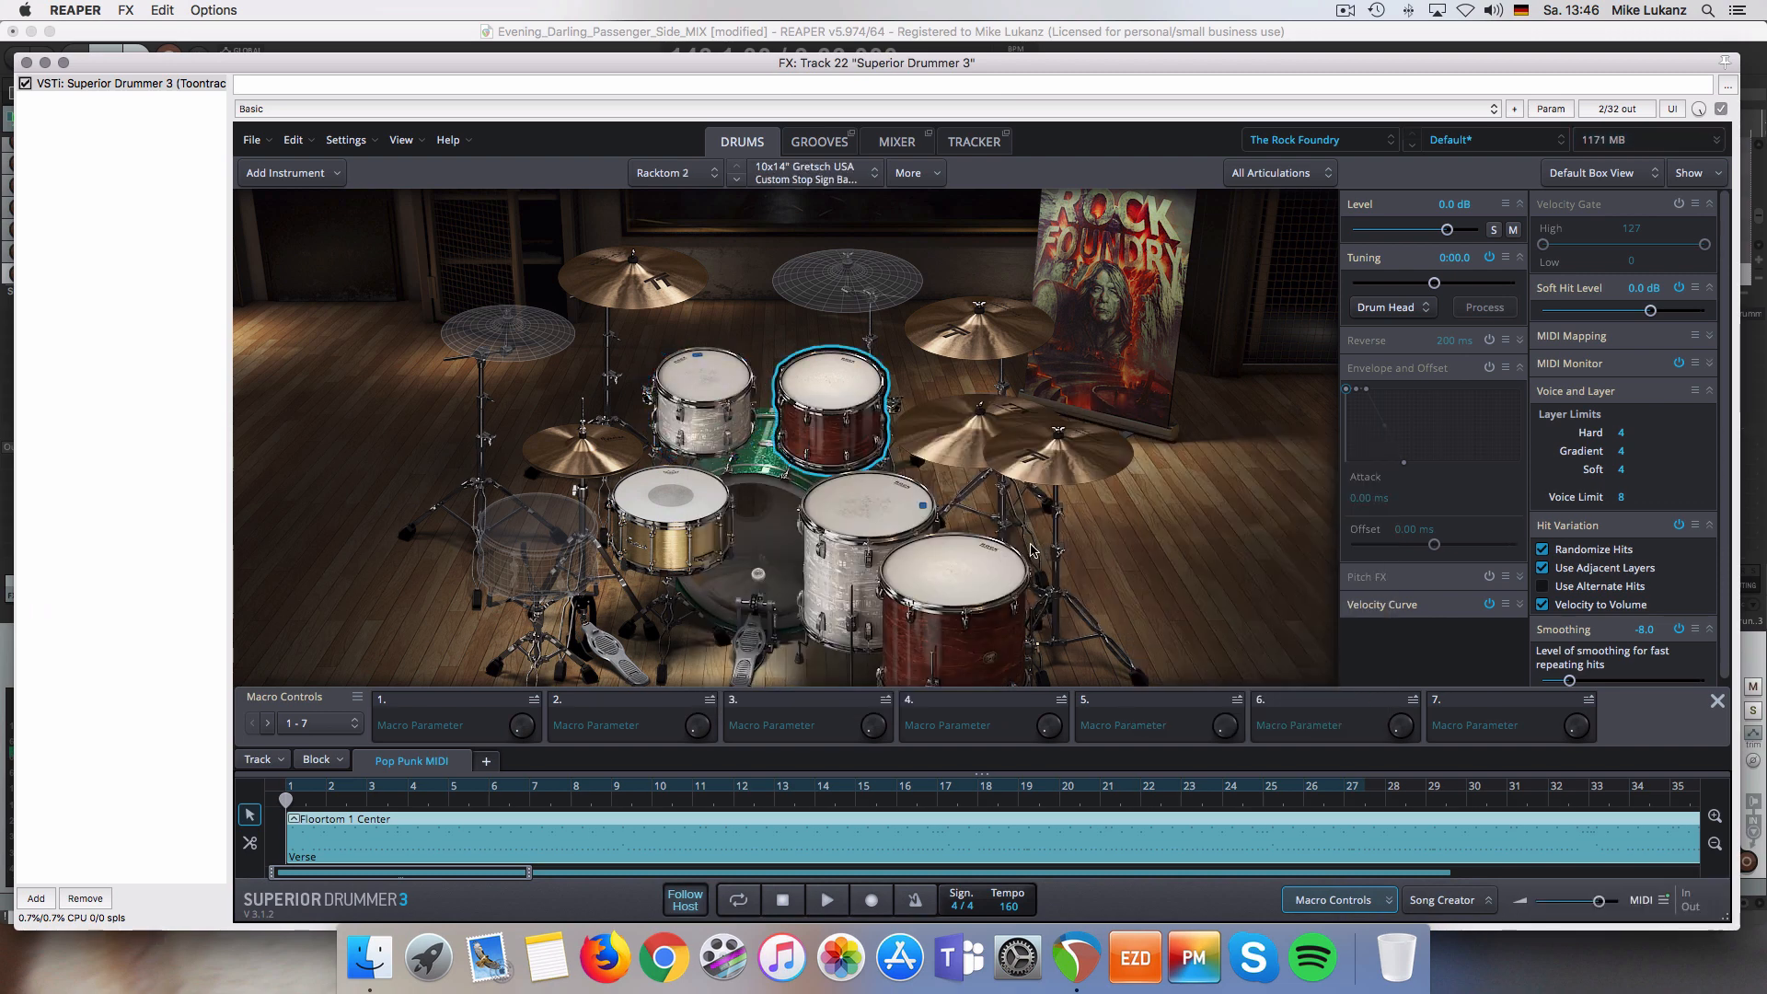
right_click(997, 550)
mouse_move(1208, 592)
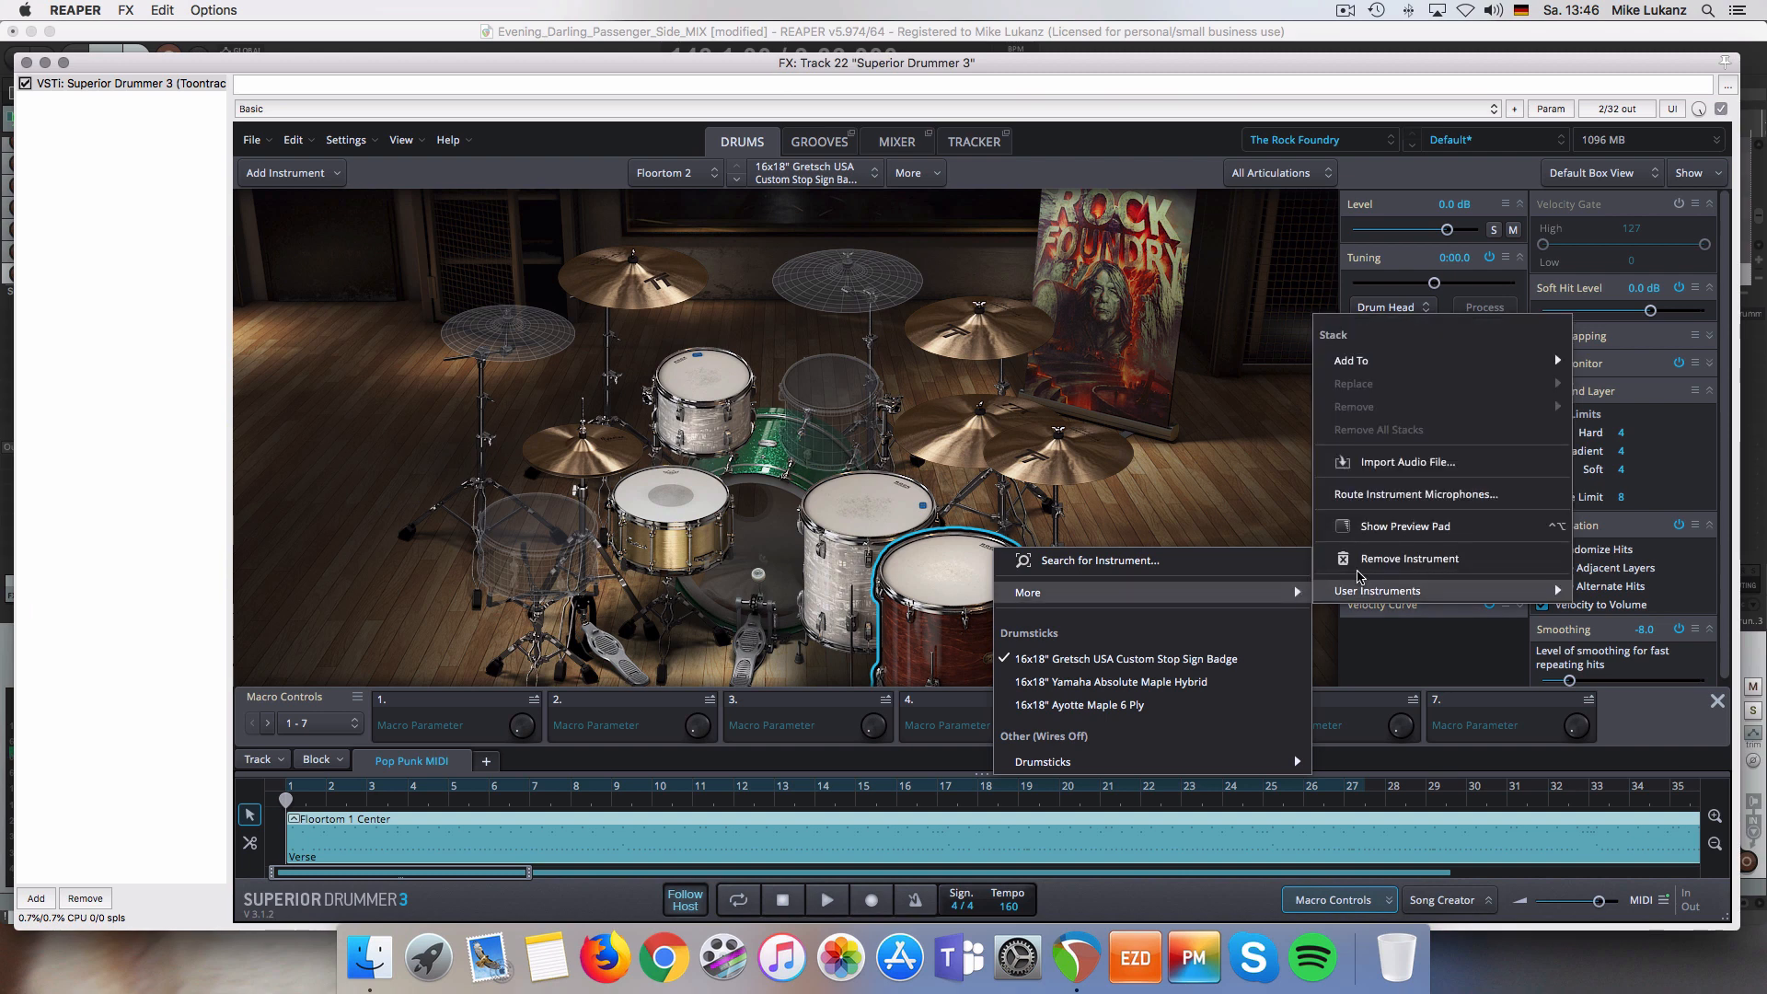
left_click(1371, 578)
- Remove the 20" Sabian Artisan Brilliant Crash in the Cymbal 5 slot and the 24" Sabian HHX Legacy Ride from the kit
right_click(1035, 474)
mouse_move(1196, 514)
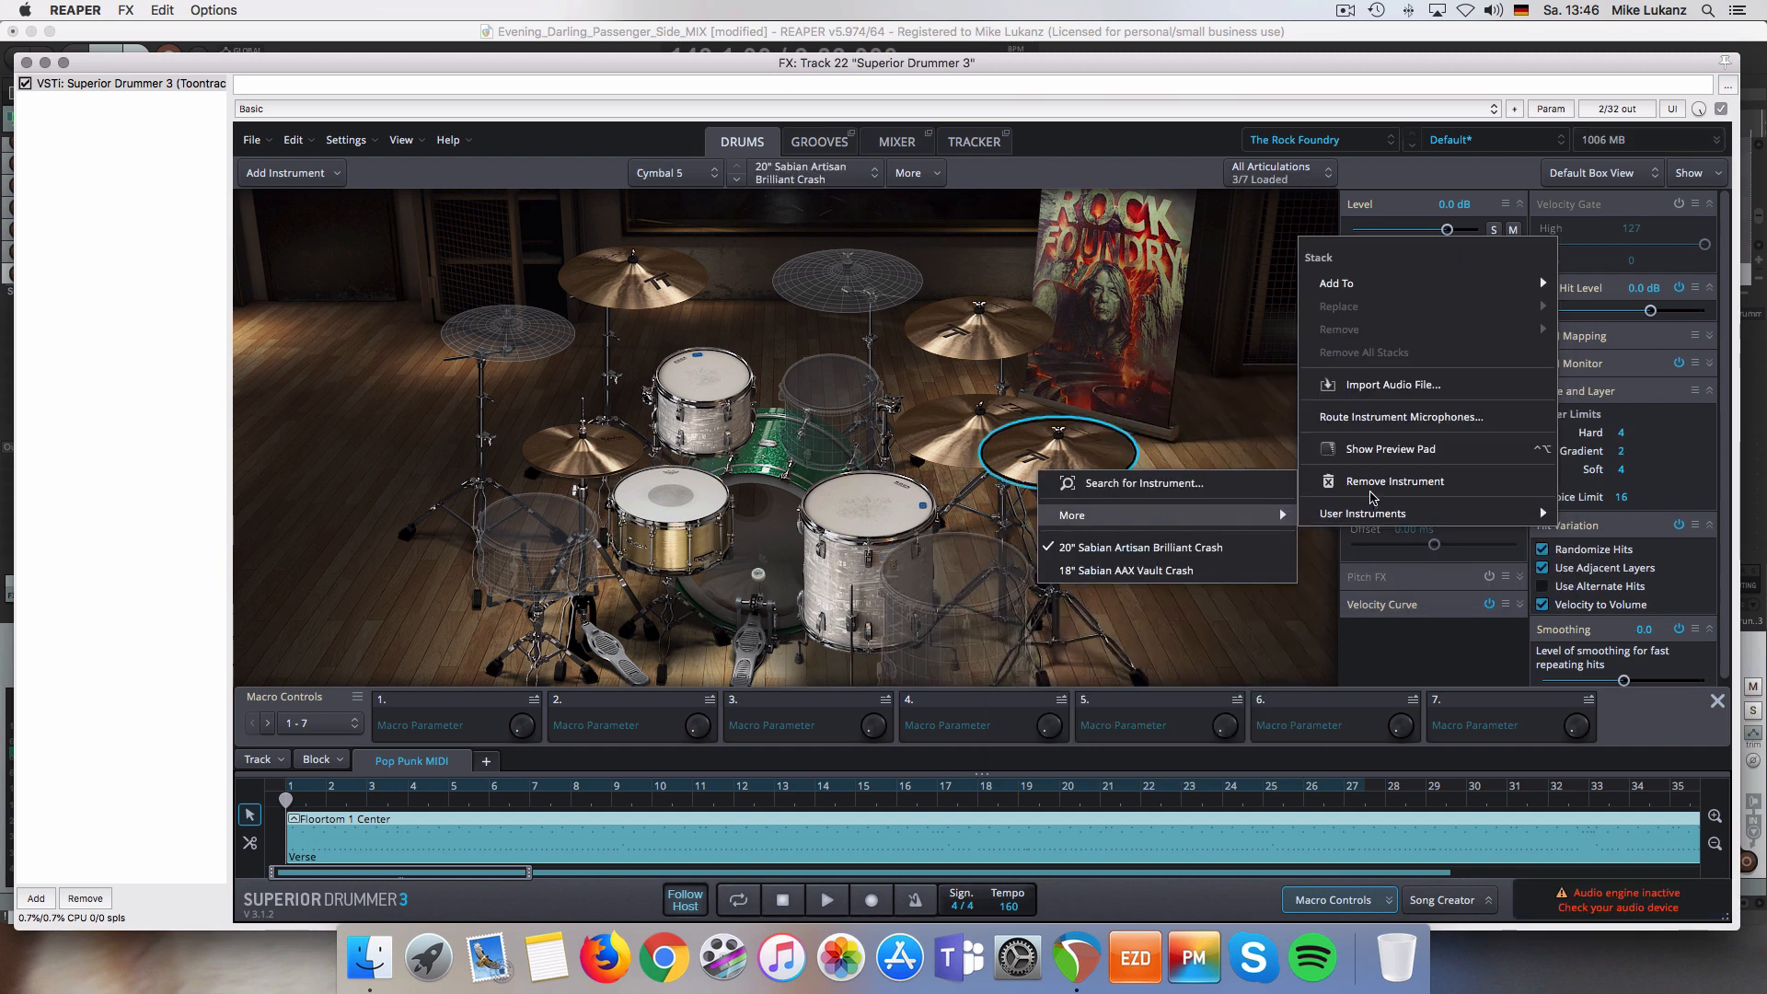
left_click(1362, 502)
right_click(941, 418)
mouse_move(1058, 458)
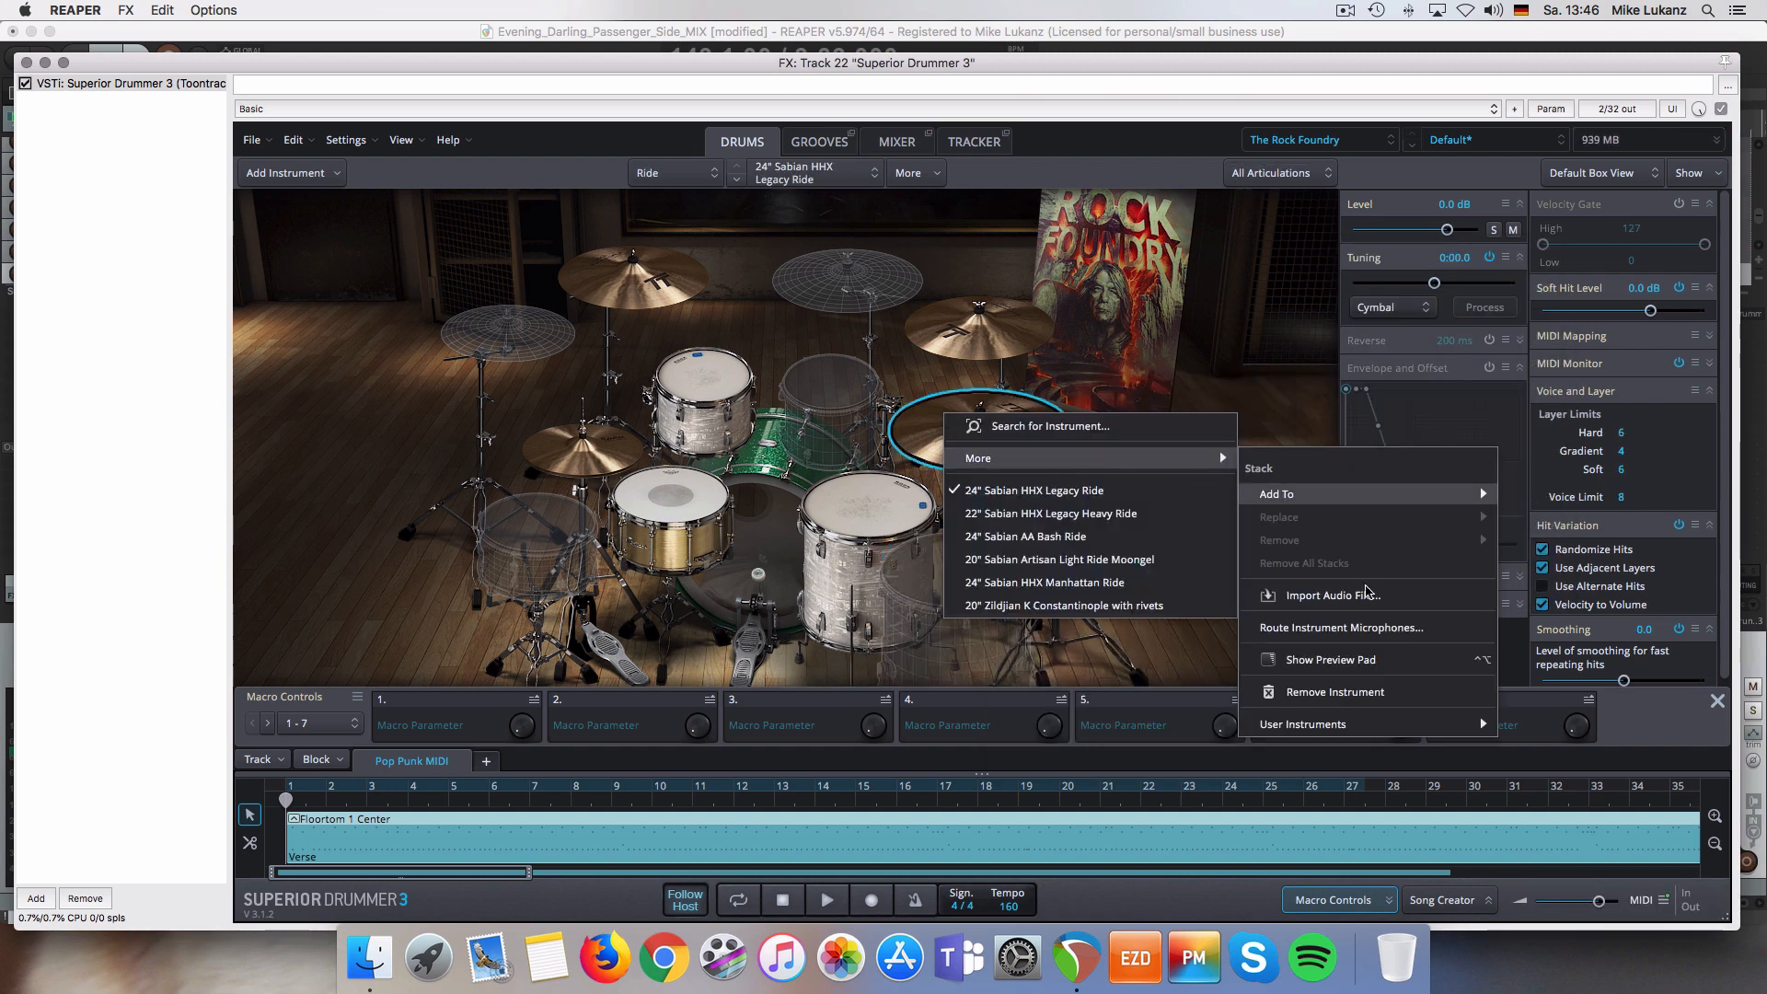
left_click(1307, 691)
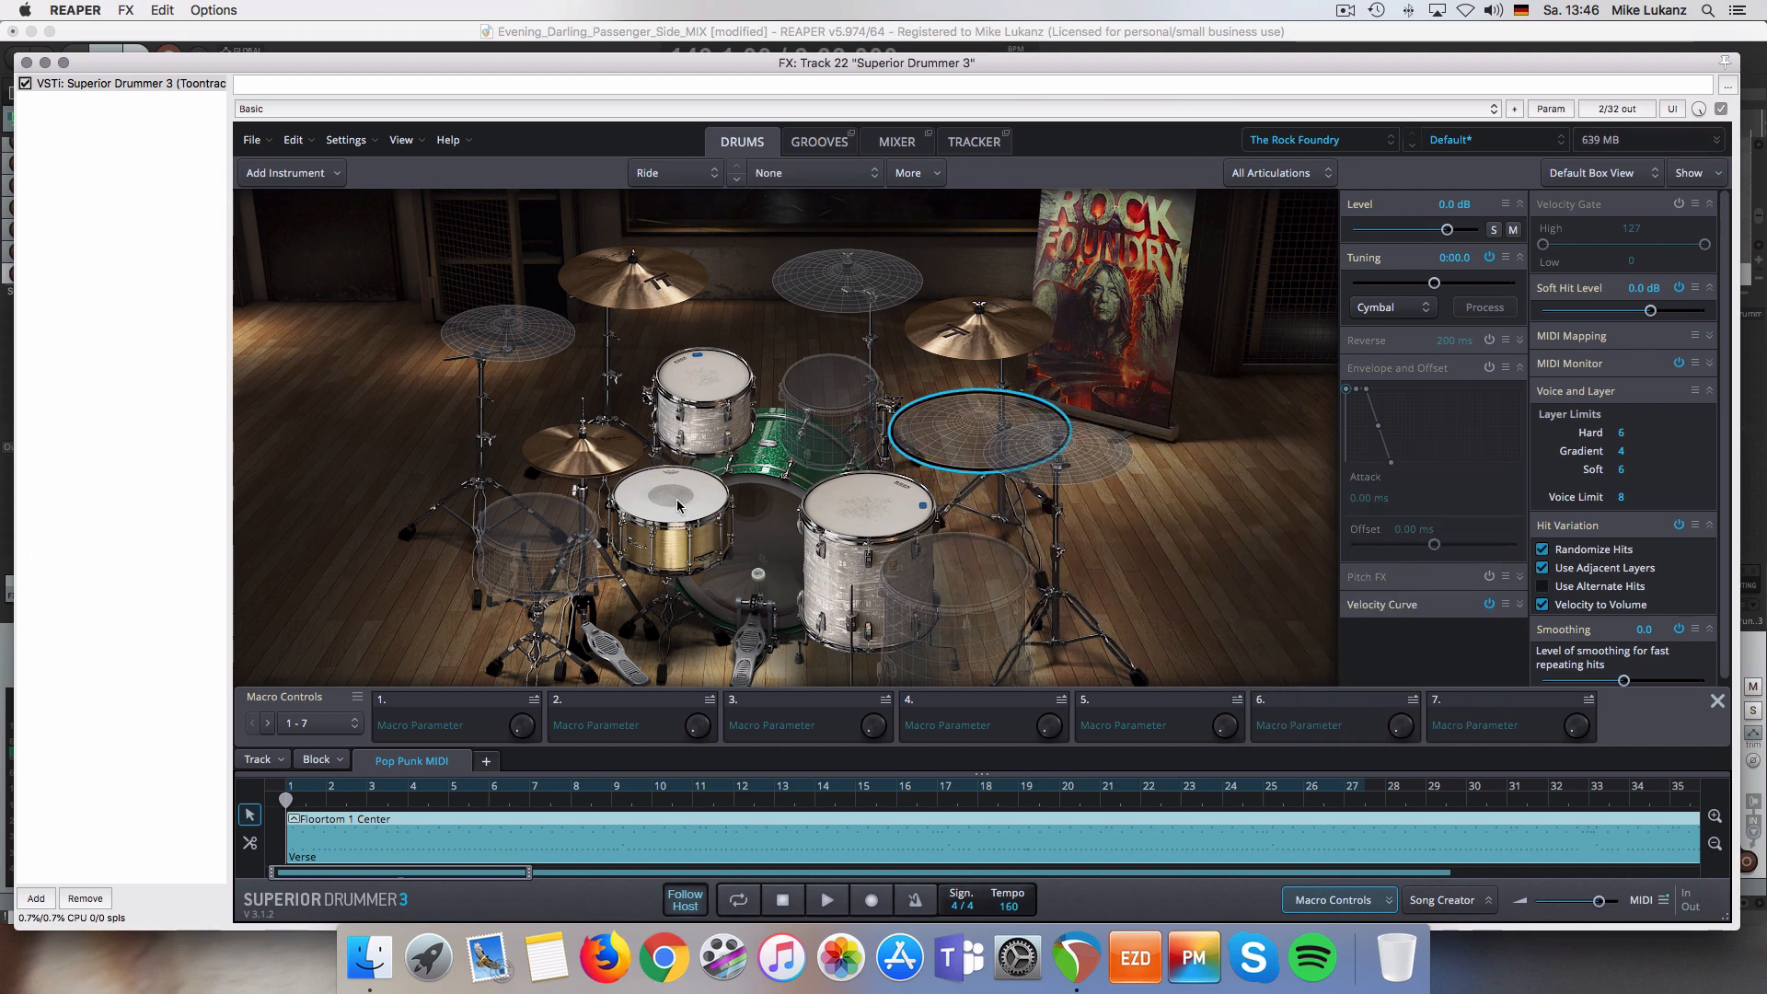
- Change the kick to the 14x22" Ludwig 70s 3 Ply Maple Poplar and play the snare and hi-hat
left_click(757, 489)
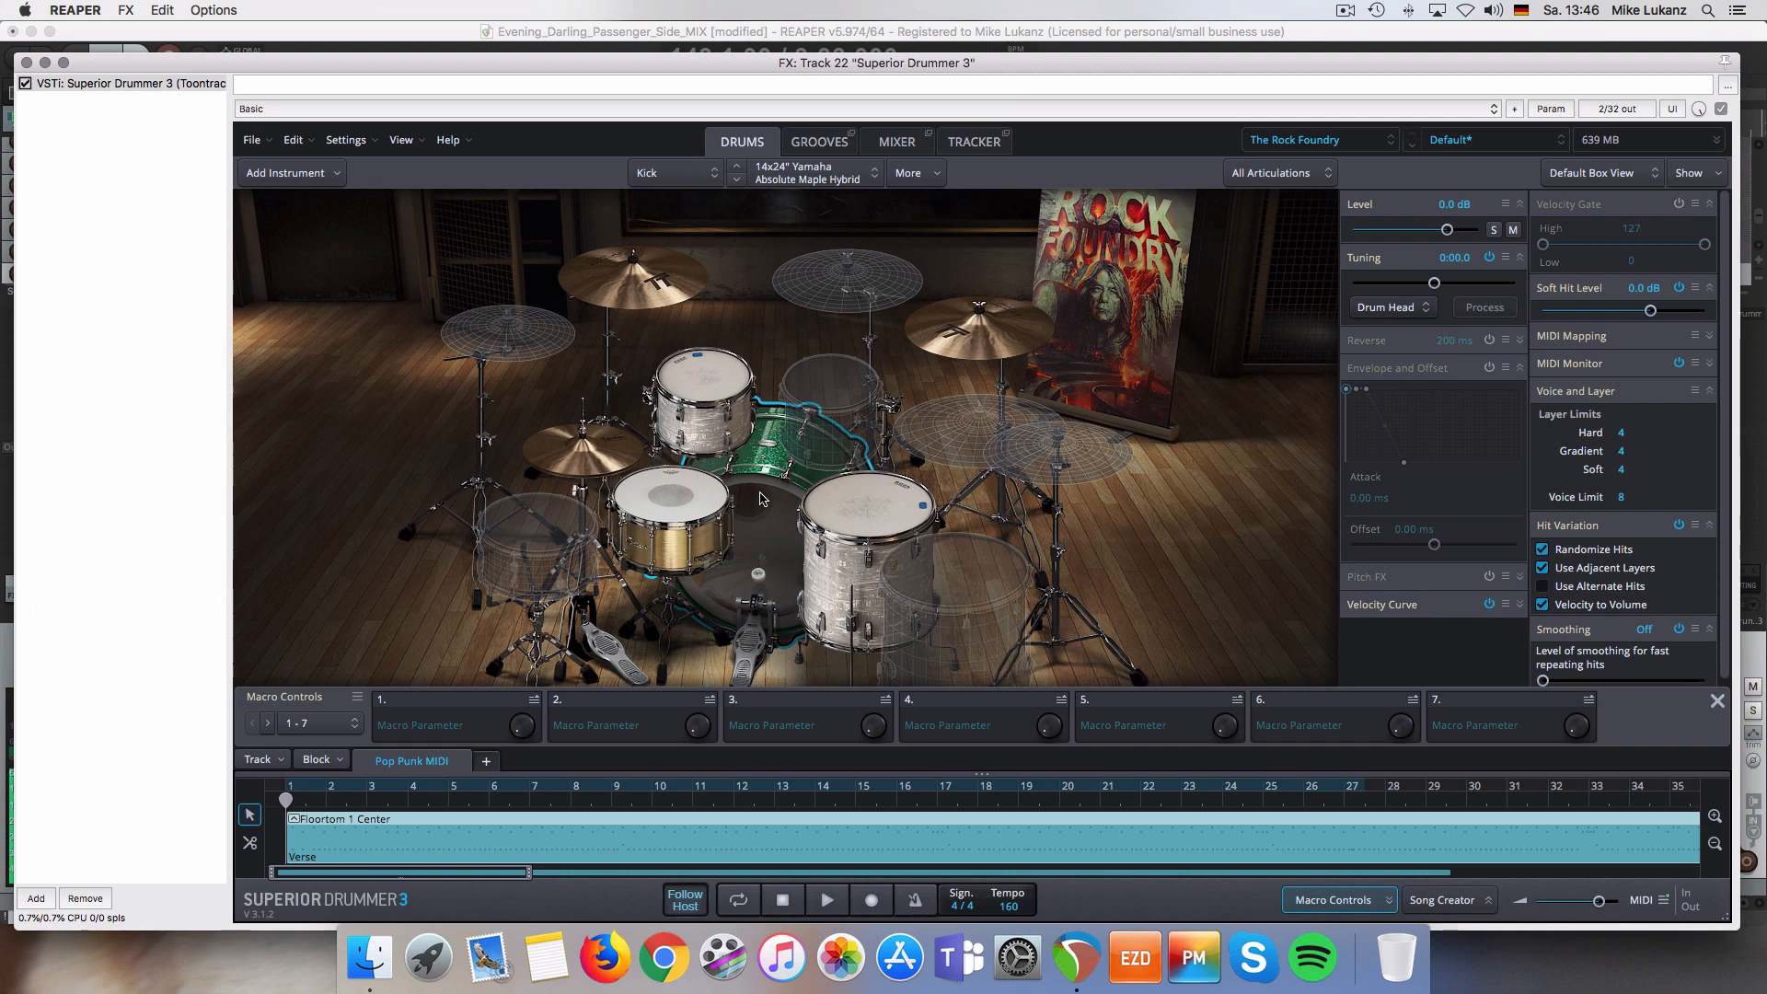
right_click(758, 489)
left_click(852, 741)
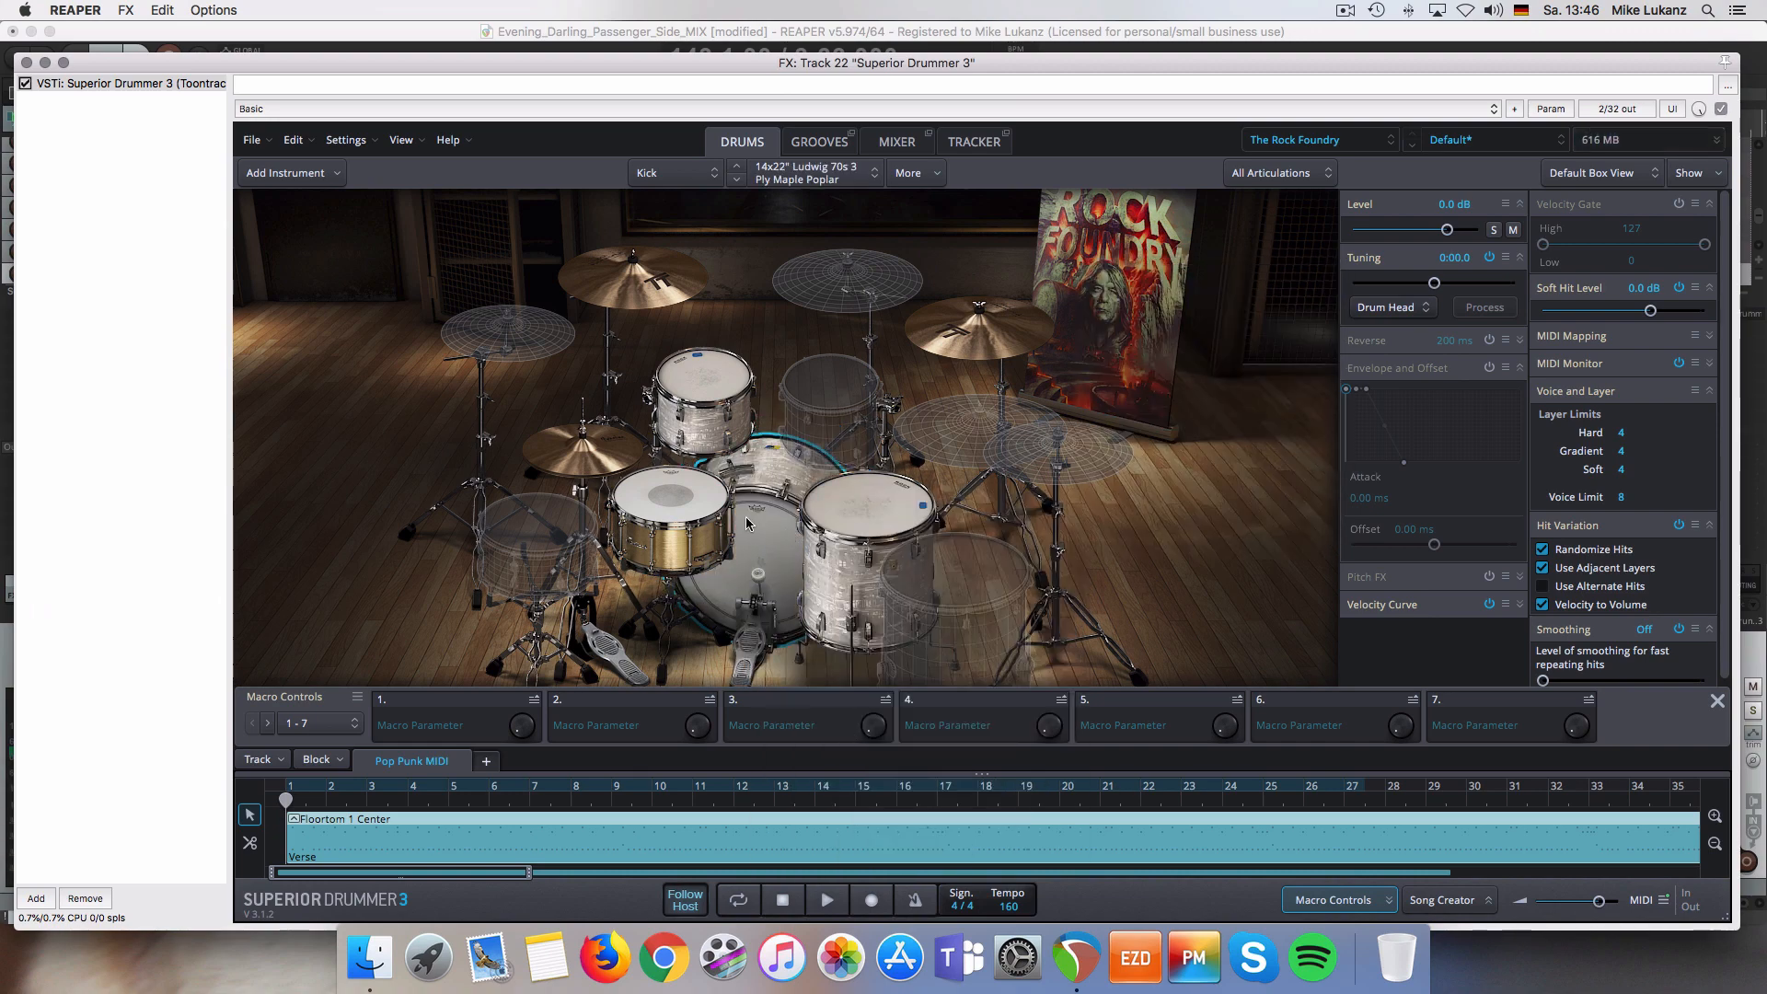
left_click(679, 502)
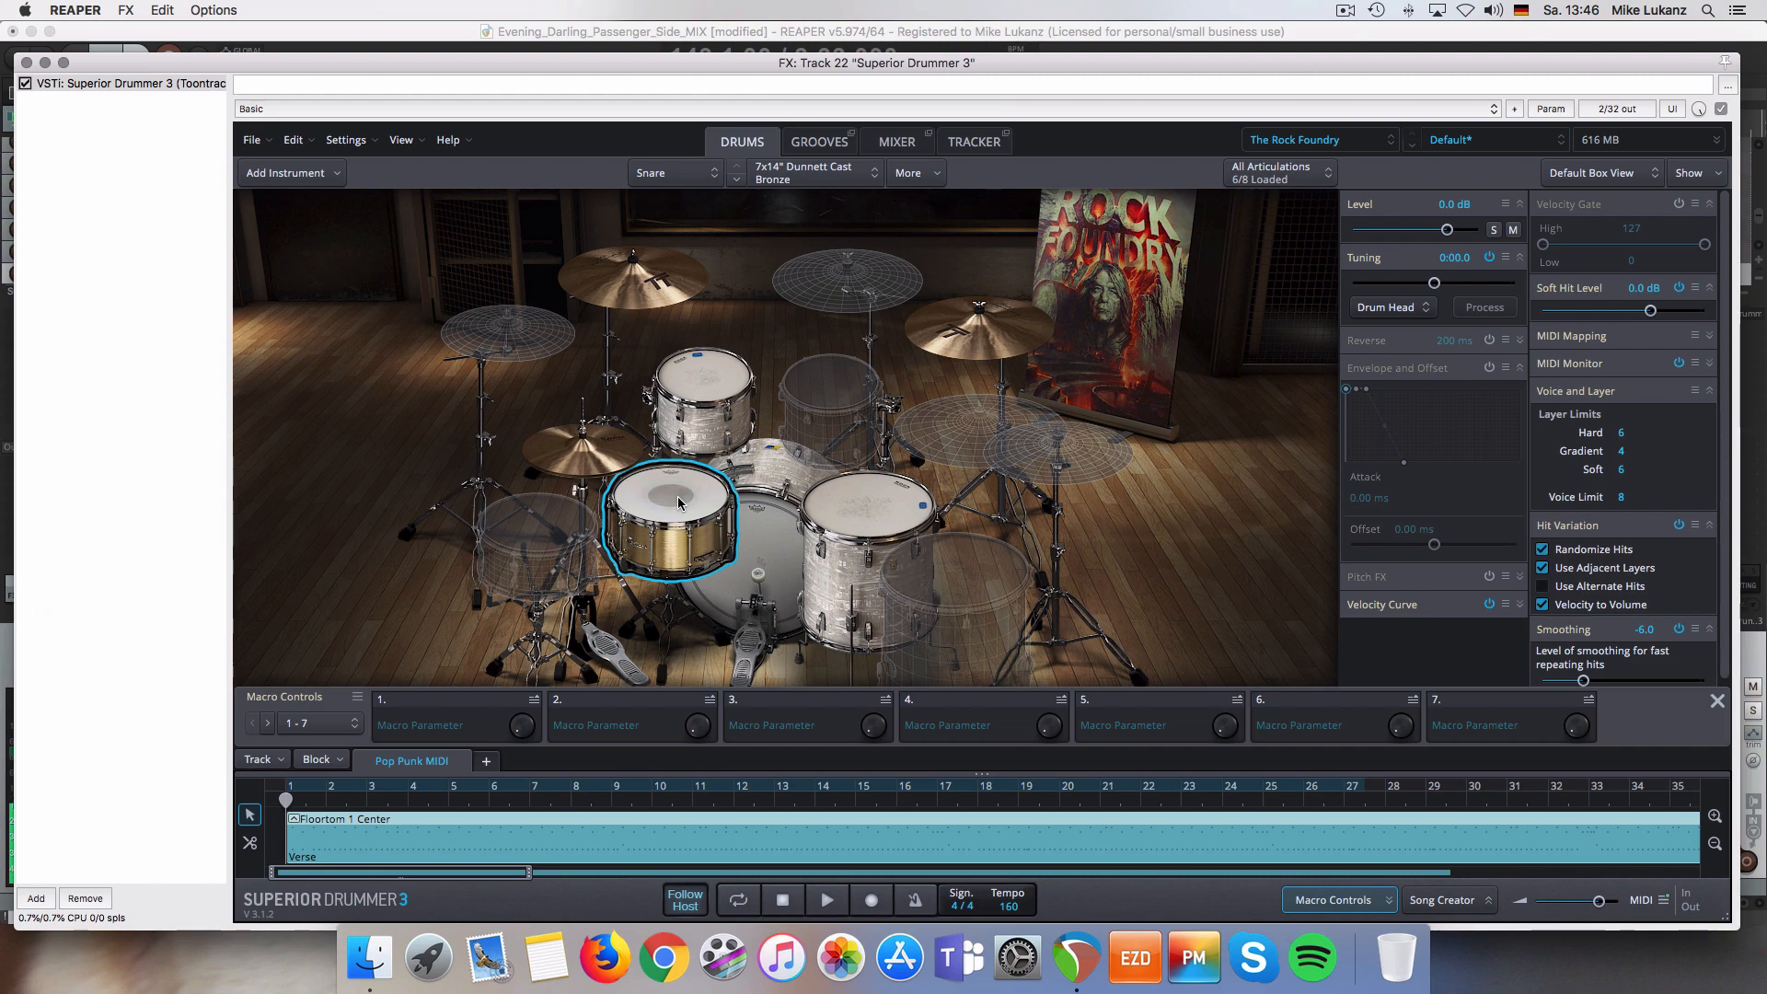
left_click(622, 465)
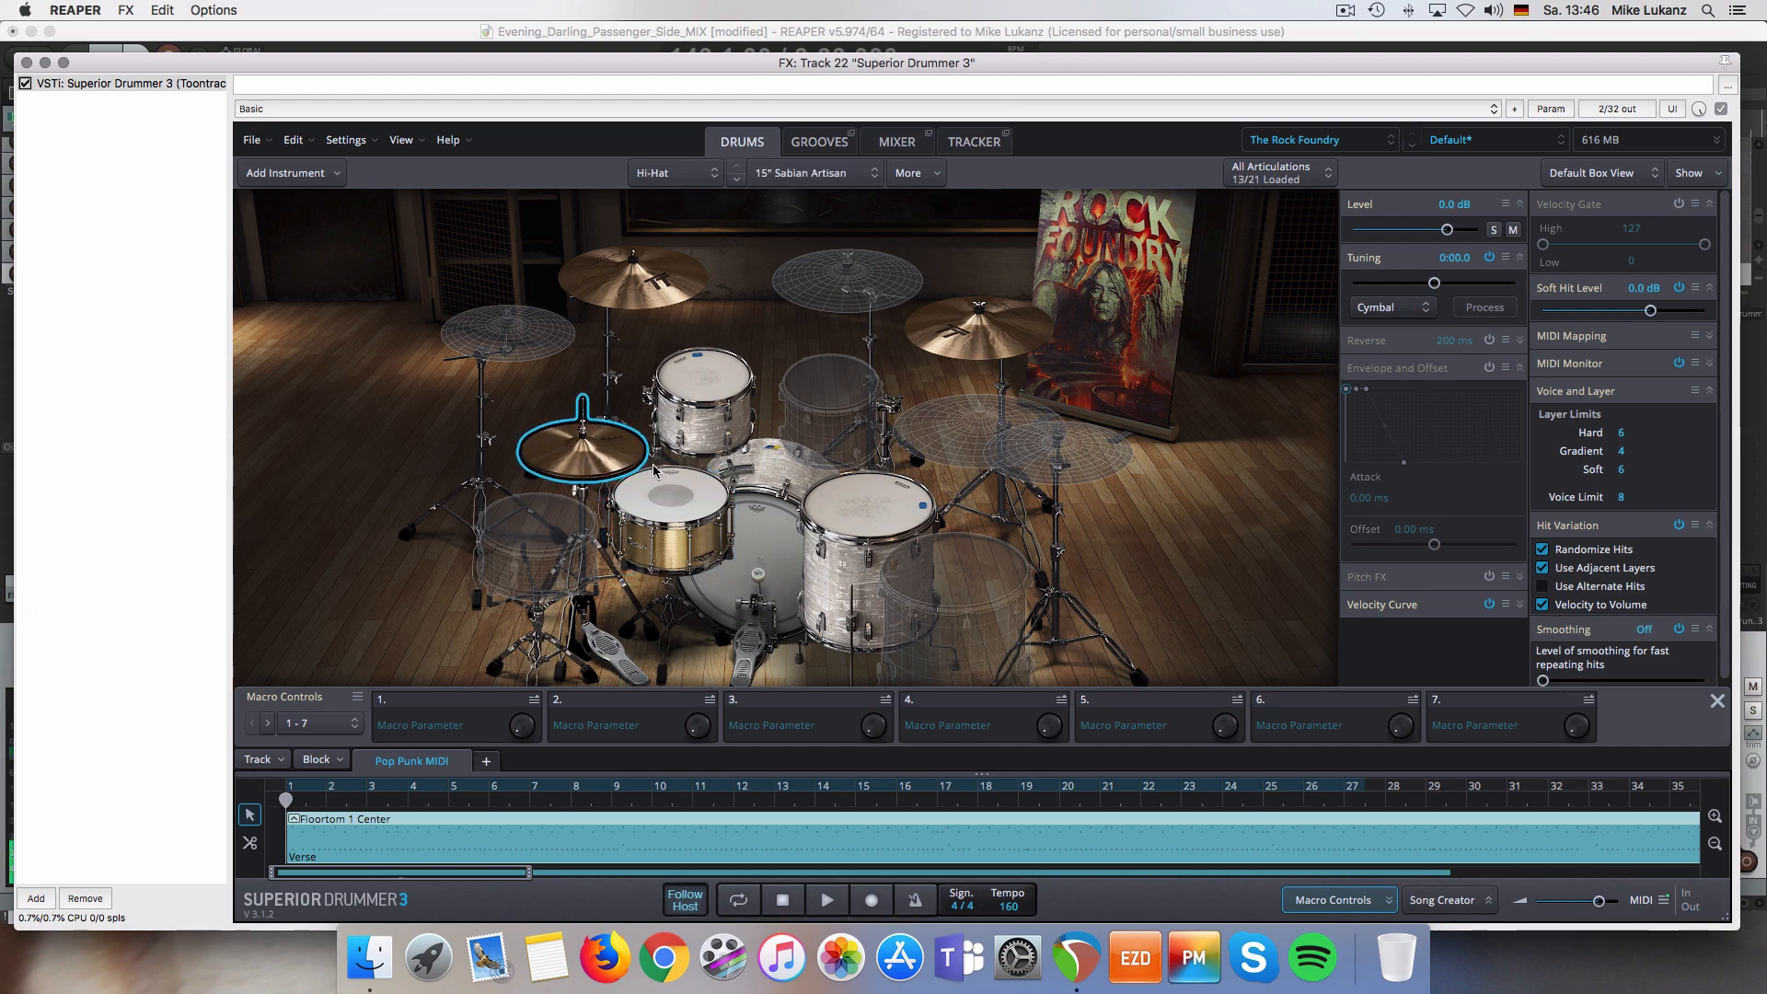
- Change Cymbal 2 to the 21" Sabian HHX Legacy Crash, play it, and keep the 20" Sabian HHX Legacy Crash as Cymbal 4
left_click(658, 288)
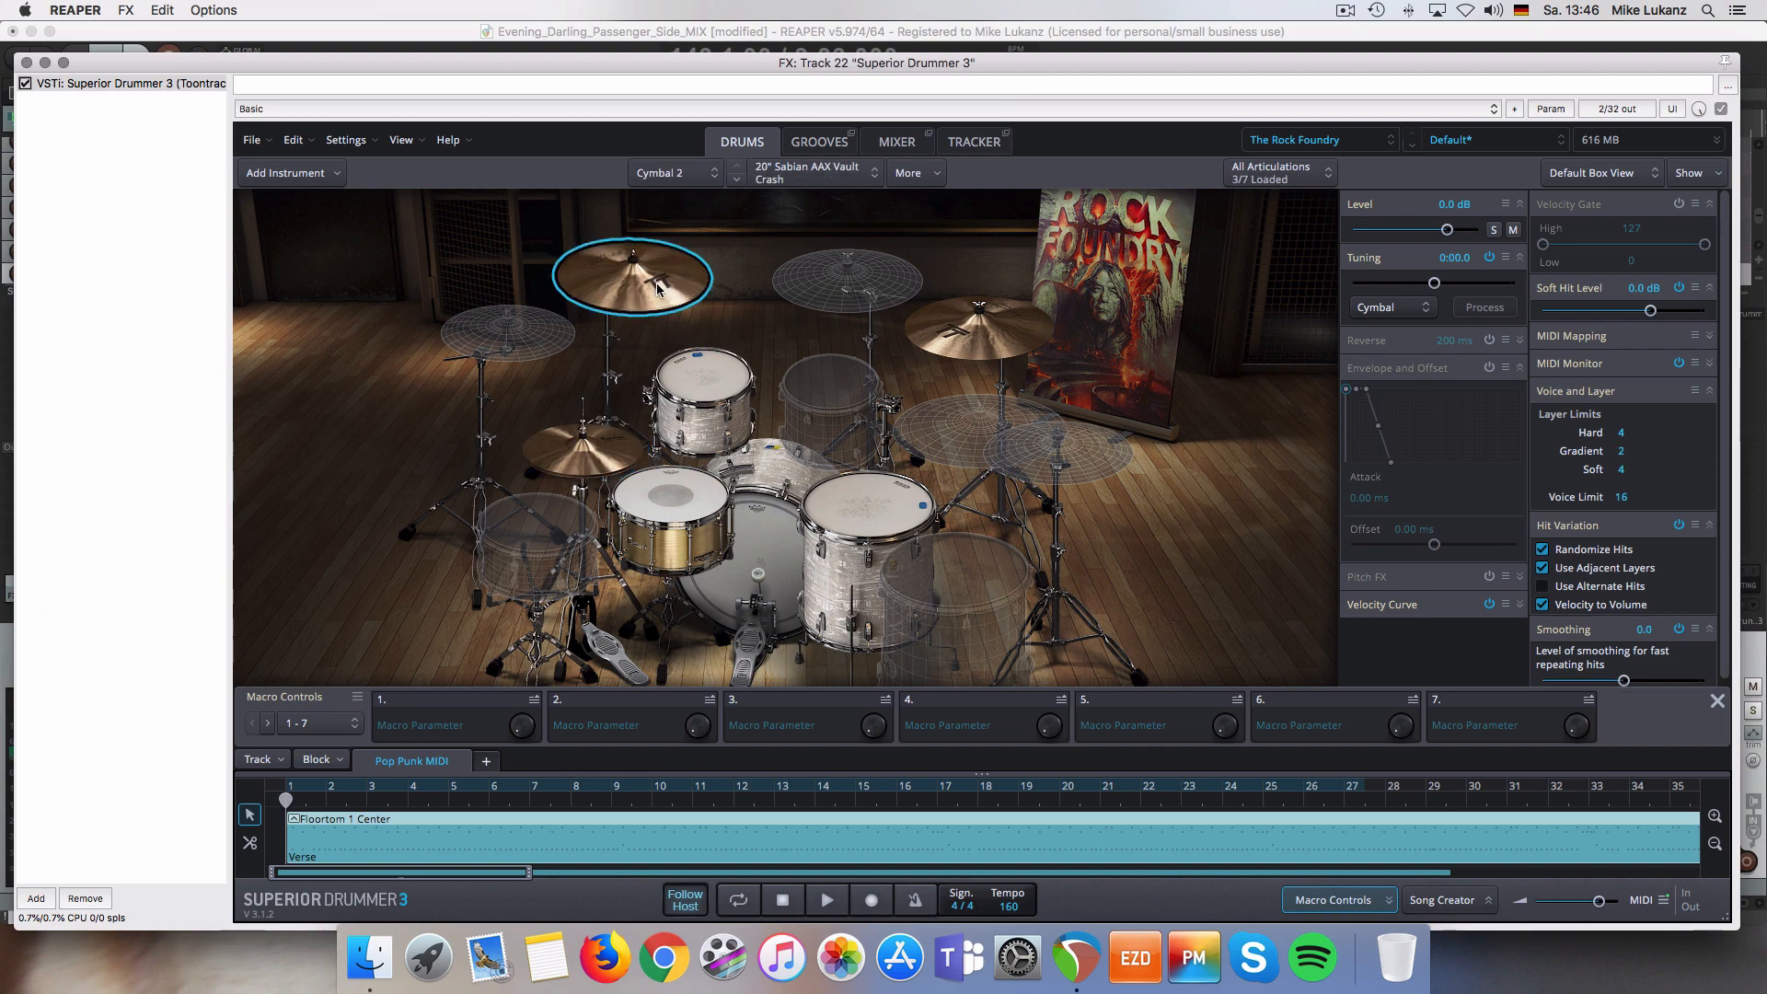
right_click(661, 294)
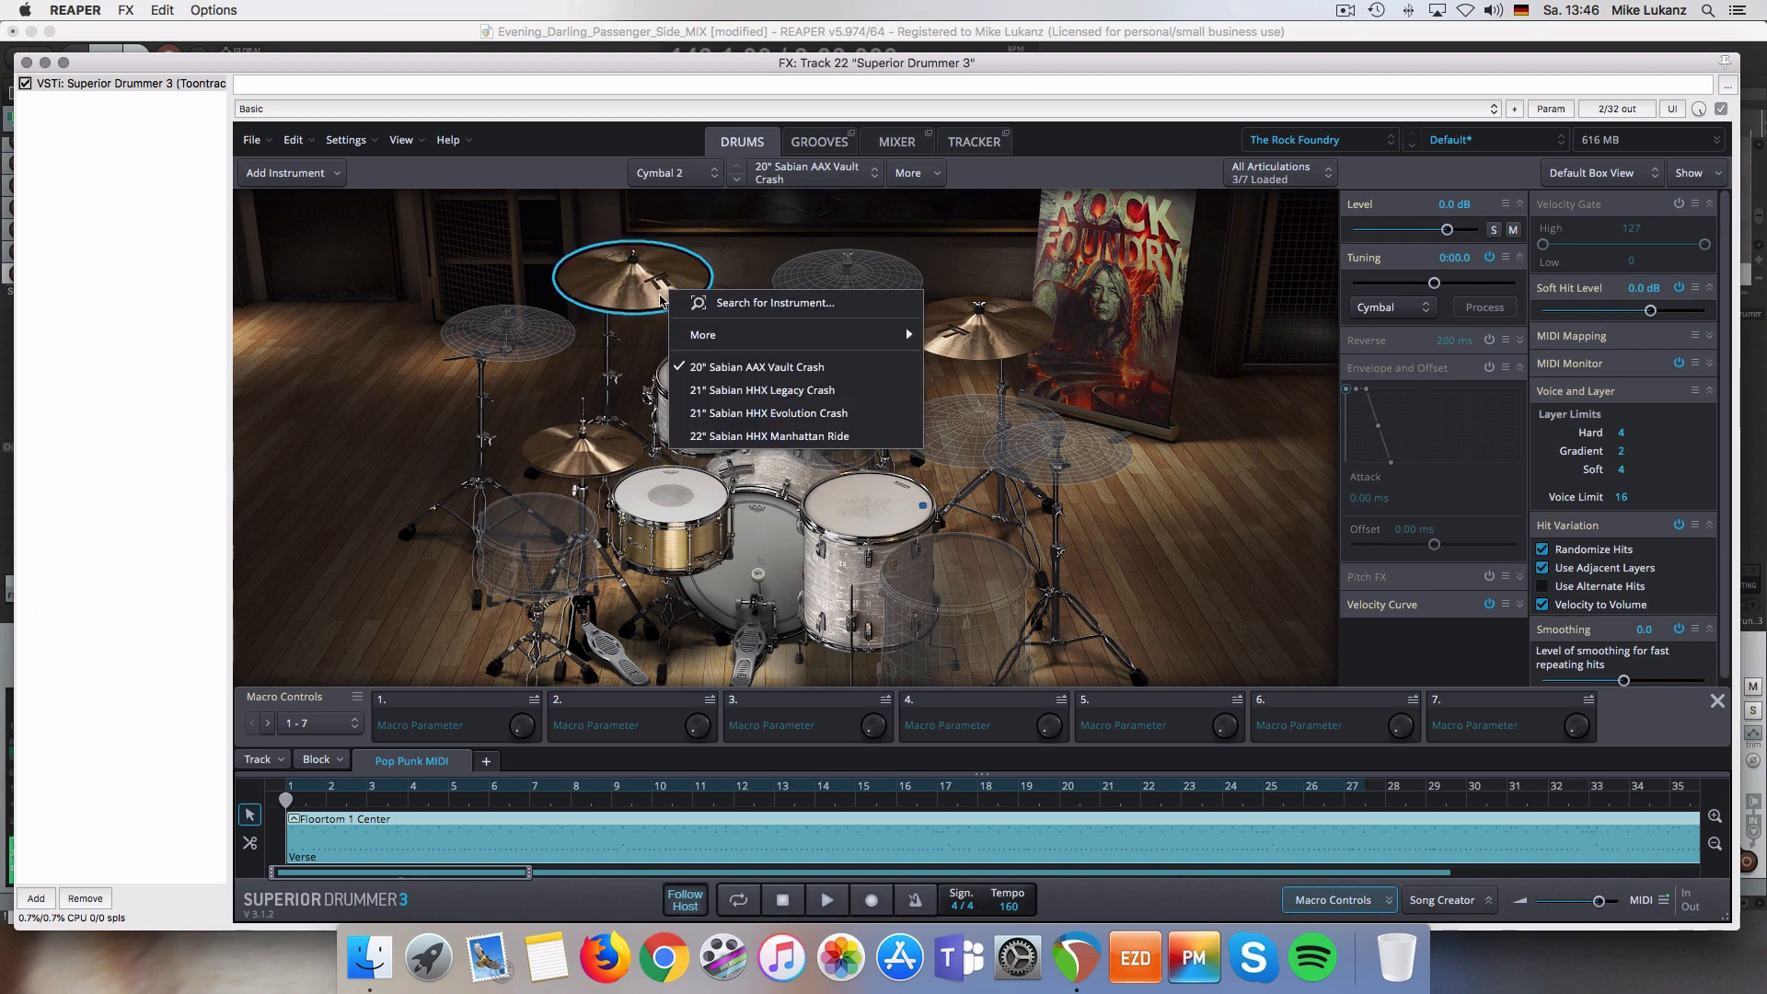
left_click(727, 390)
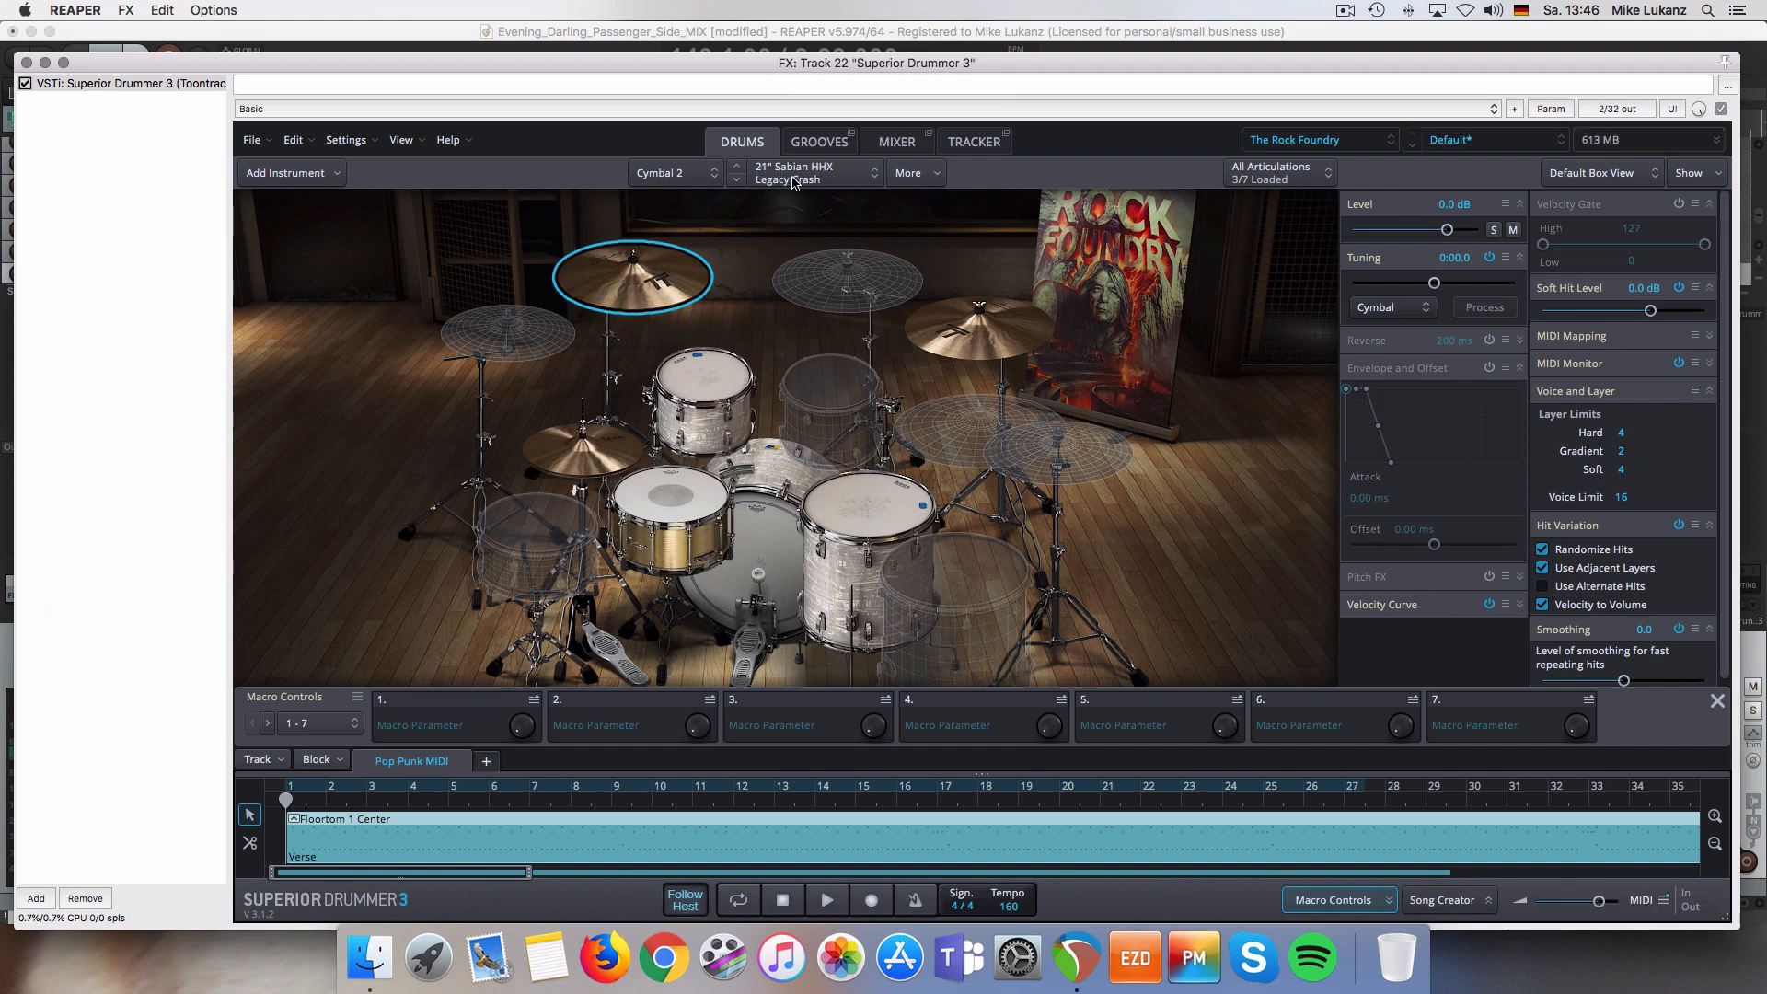
left_click(684, 289)
left_click(681, 299)
right_click(973, 334)
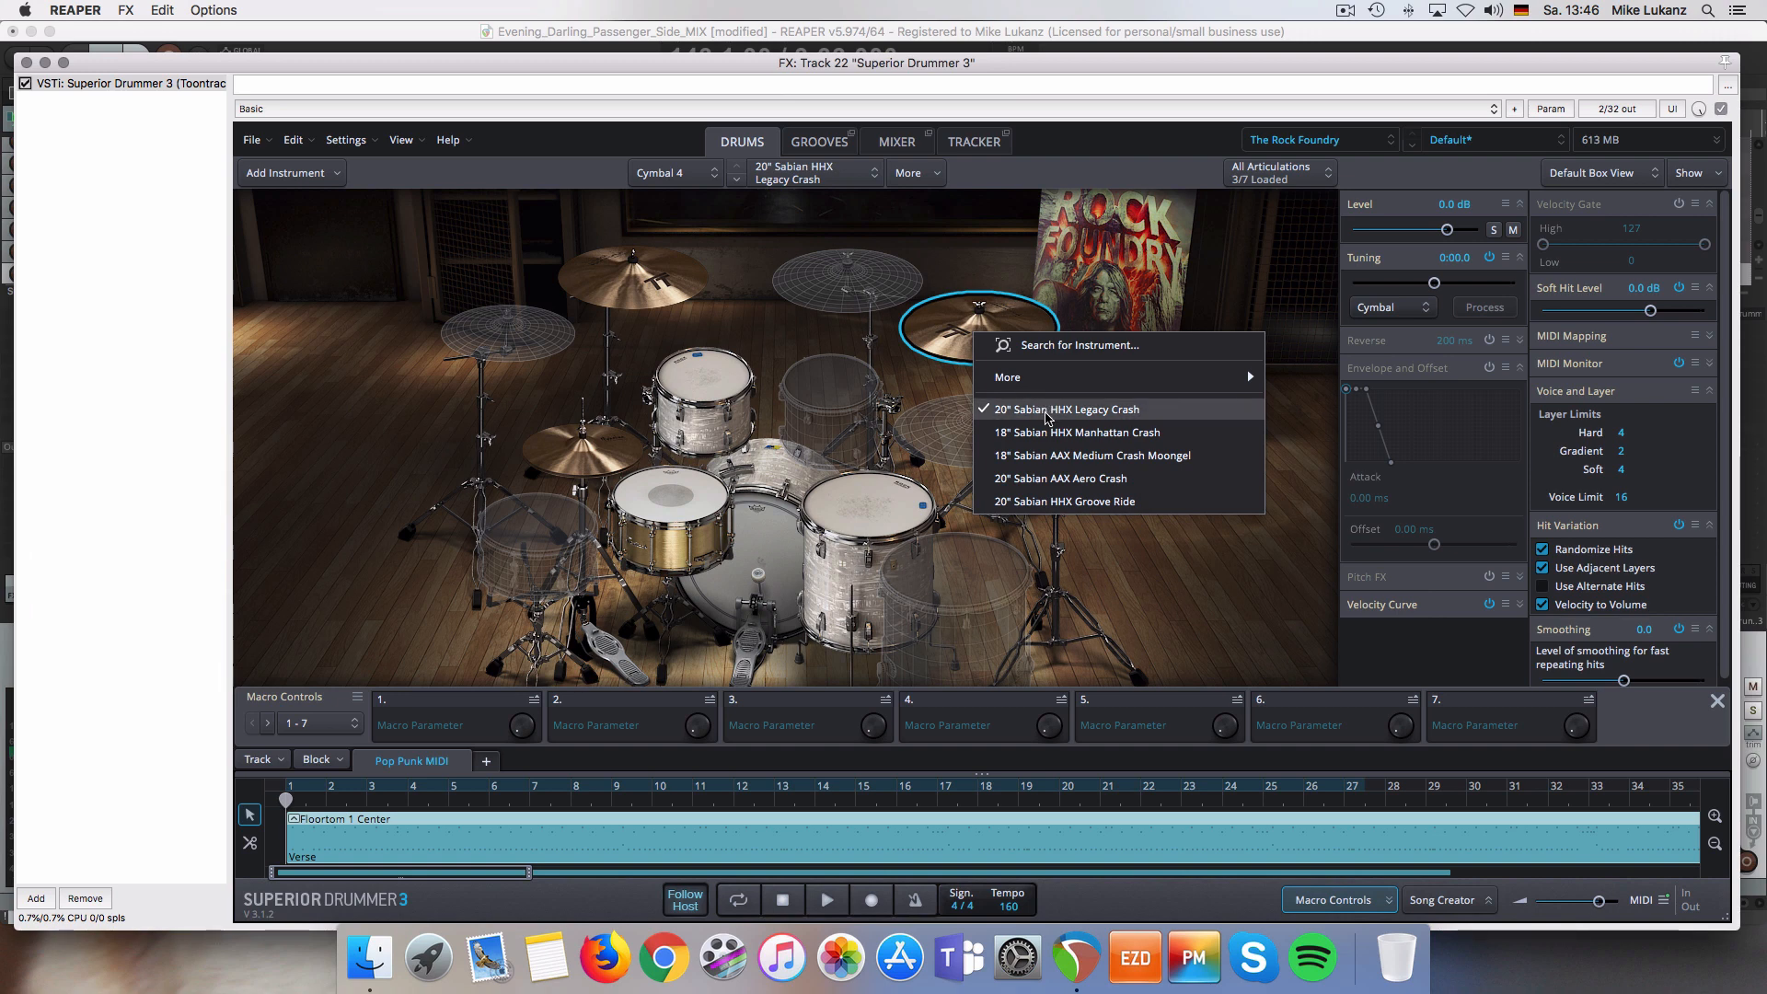
left_click(1037, 414)
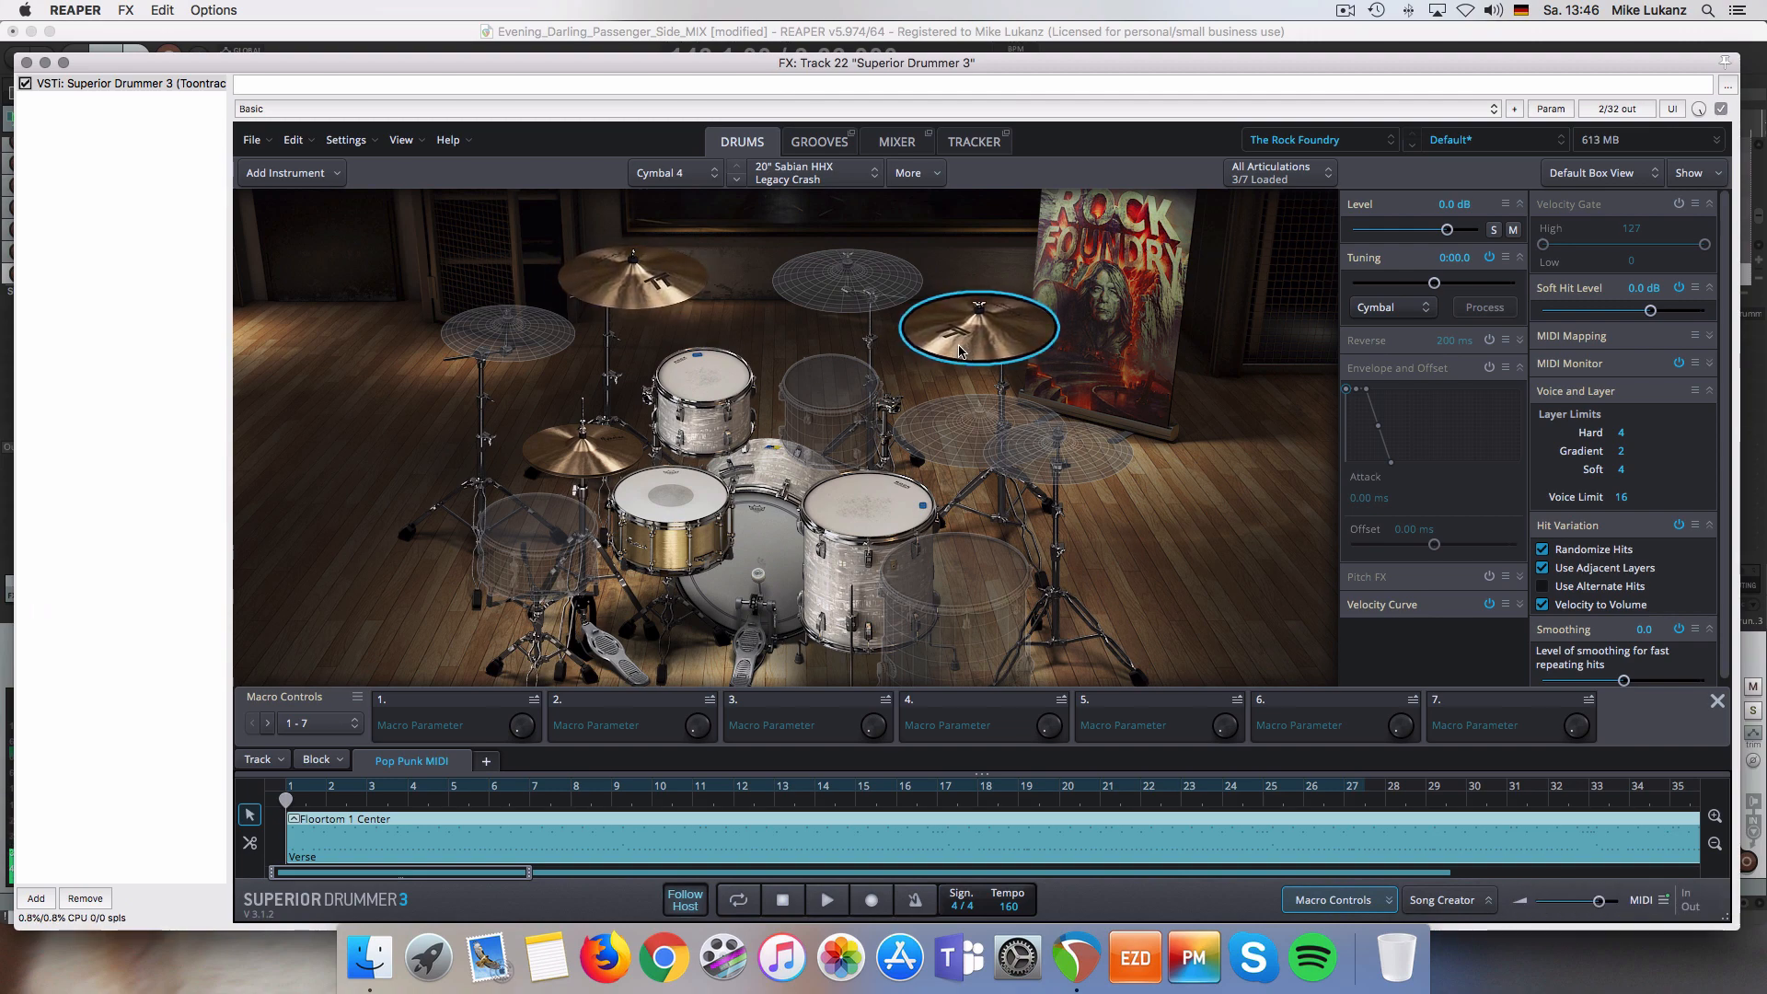
- Close the plugin window and play the song from the start with the Rock Foundry kit
left_click(25, 63)
left_click(20, 58)
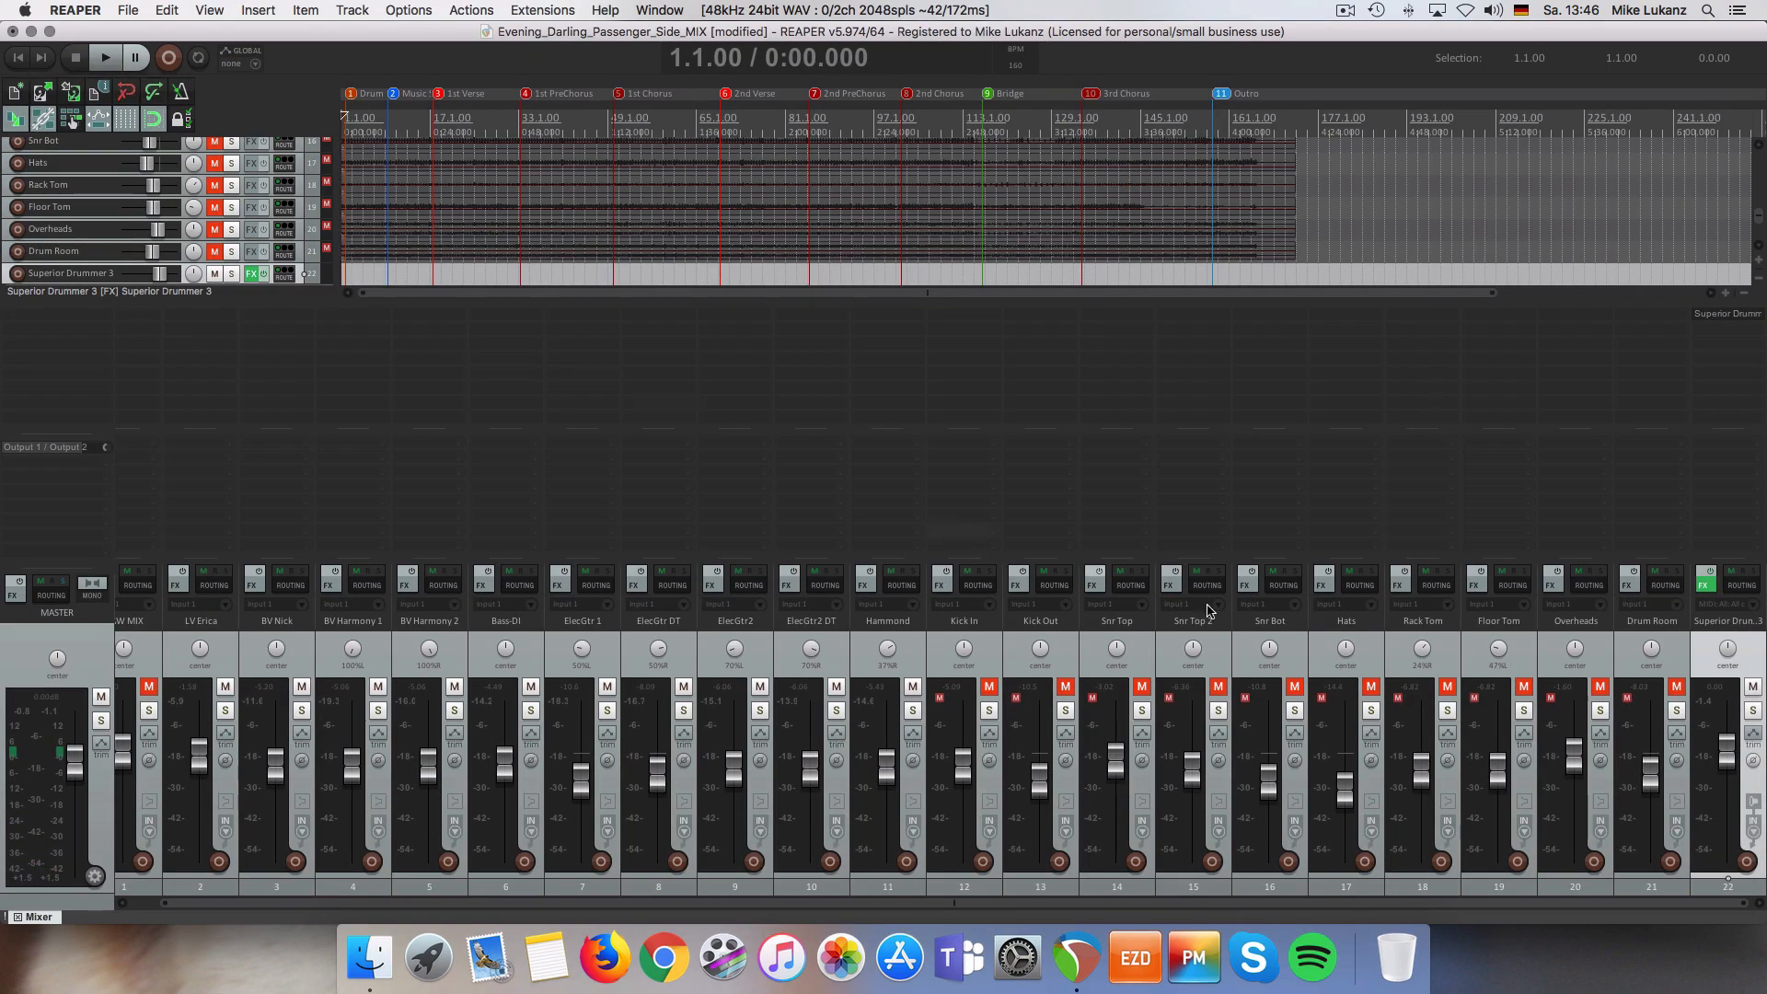
key("space")
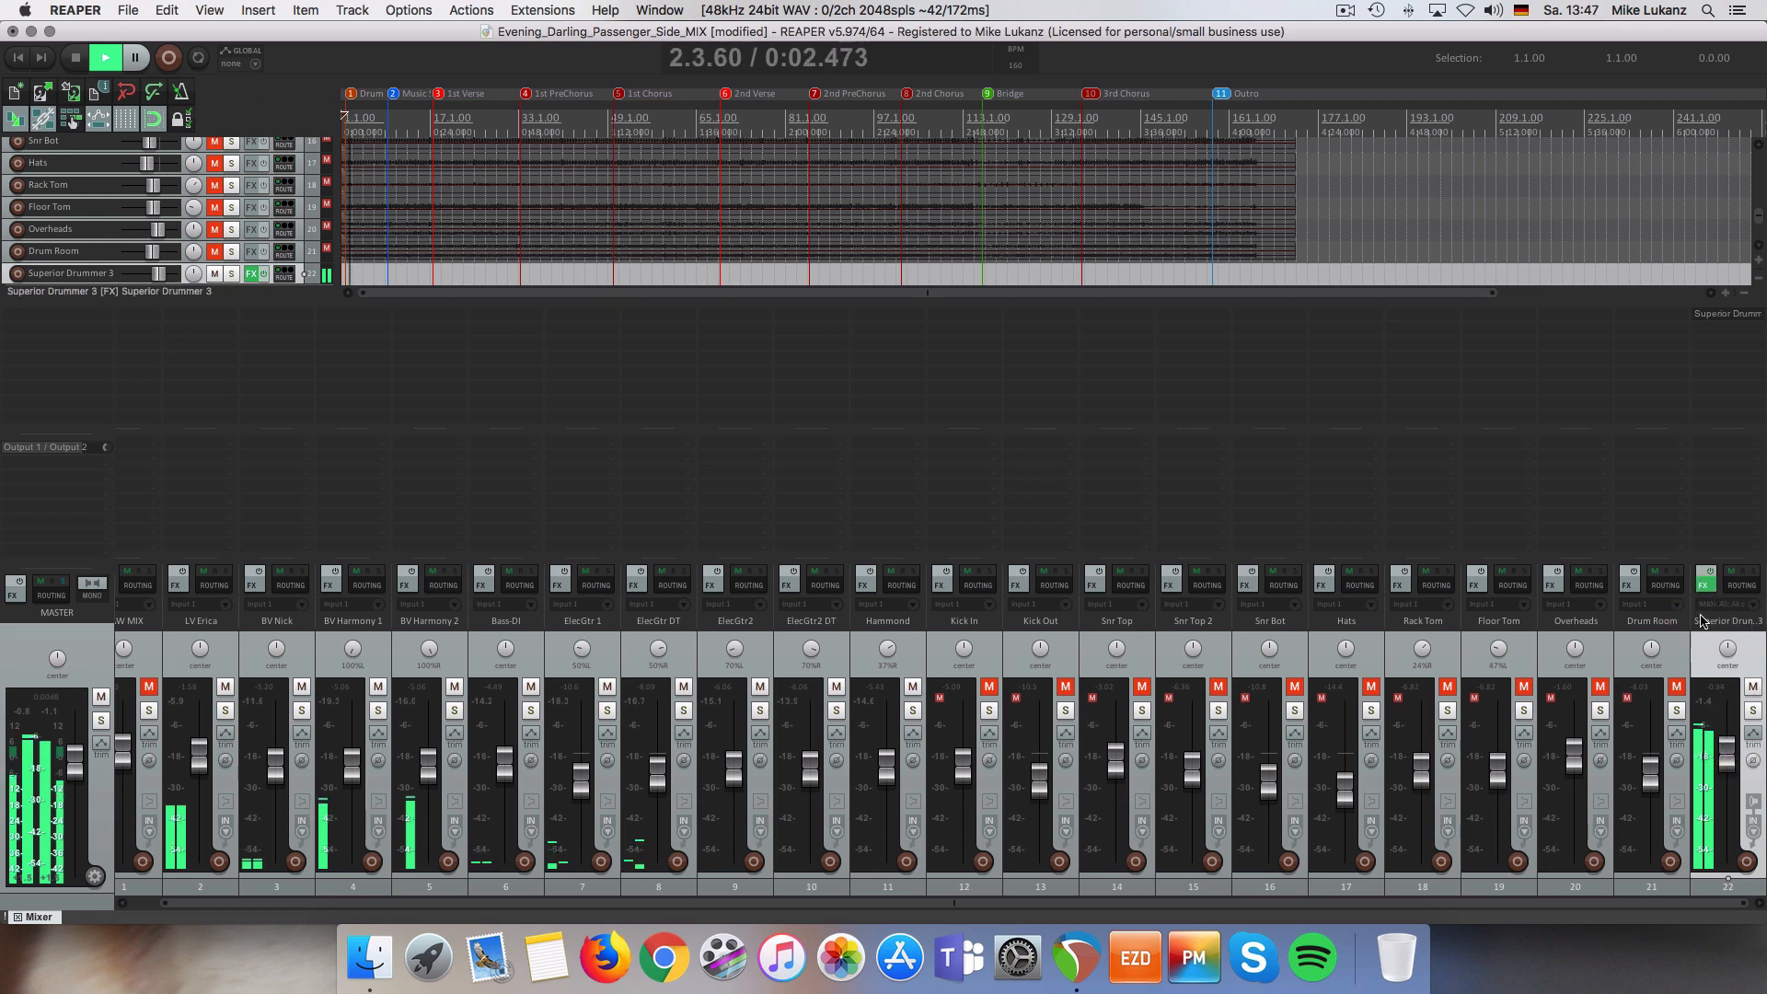
- Open the Superior Drummer mixer and lower the Kick and Kick Sub channels together to -6.1 dB
left_click(1706, 586)
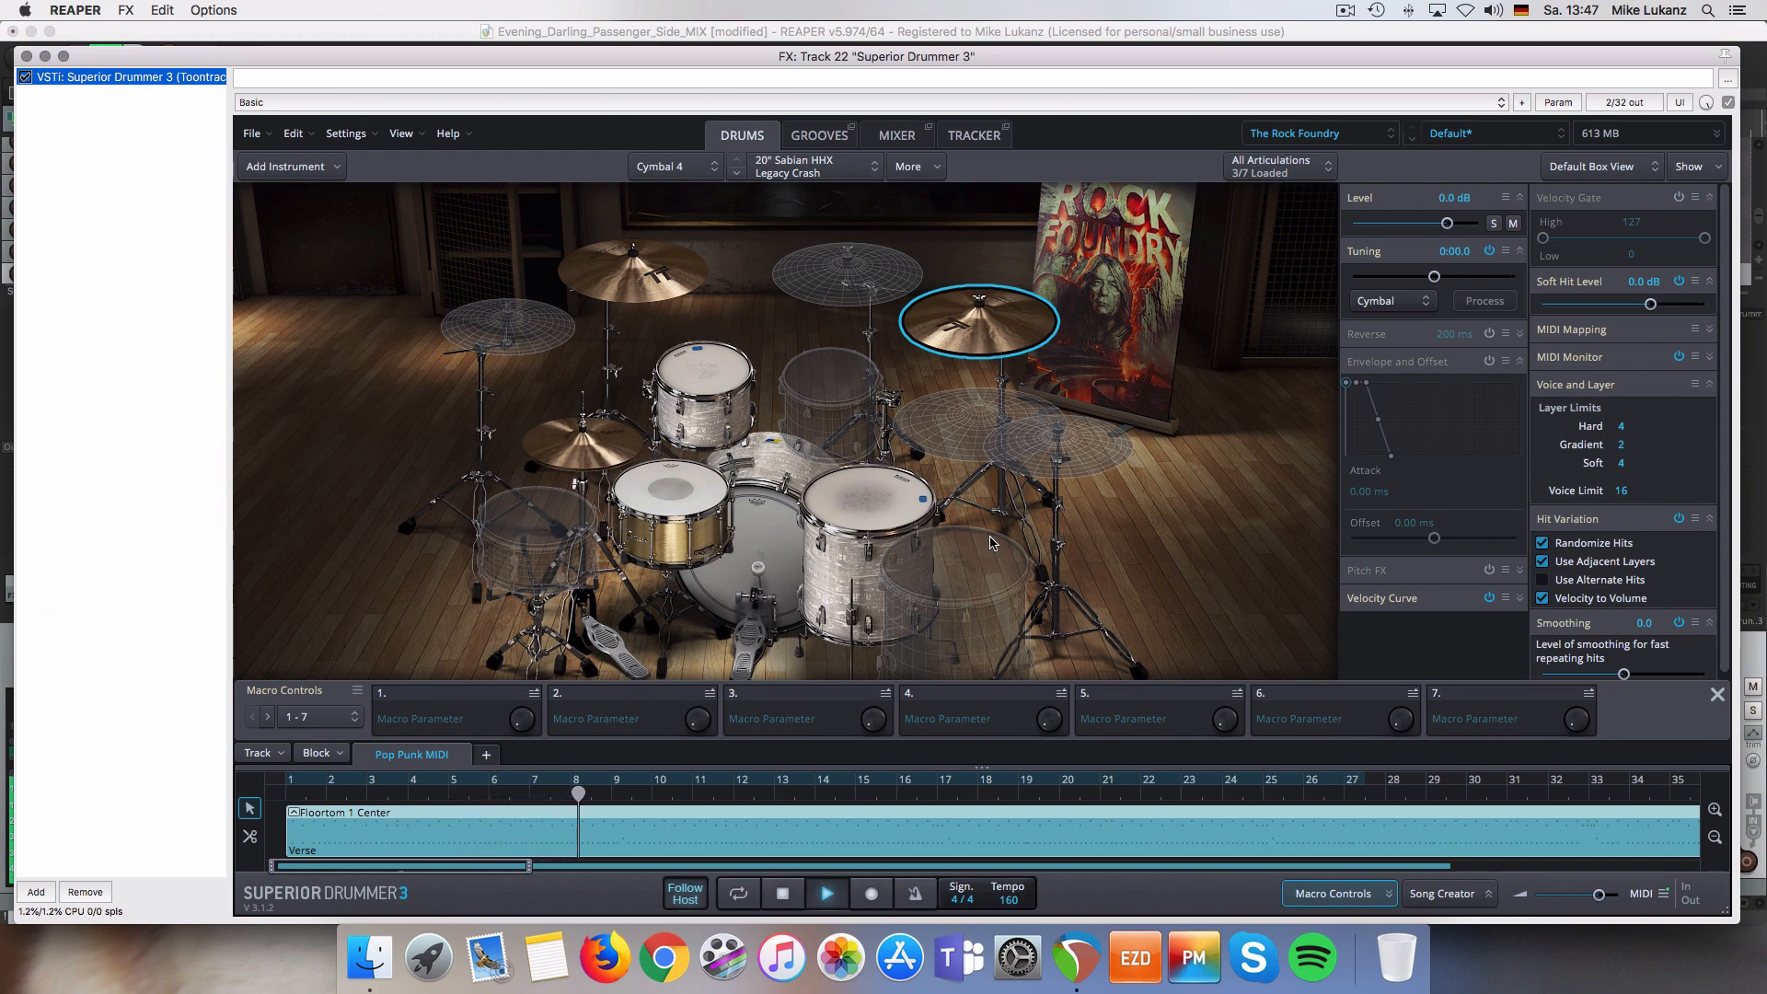
left_click(896, 134)
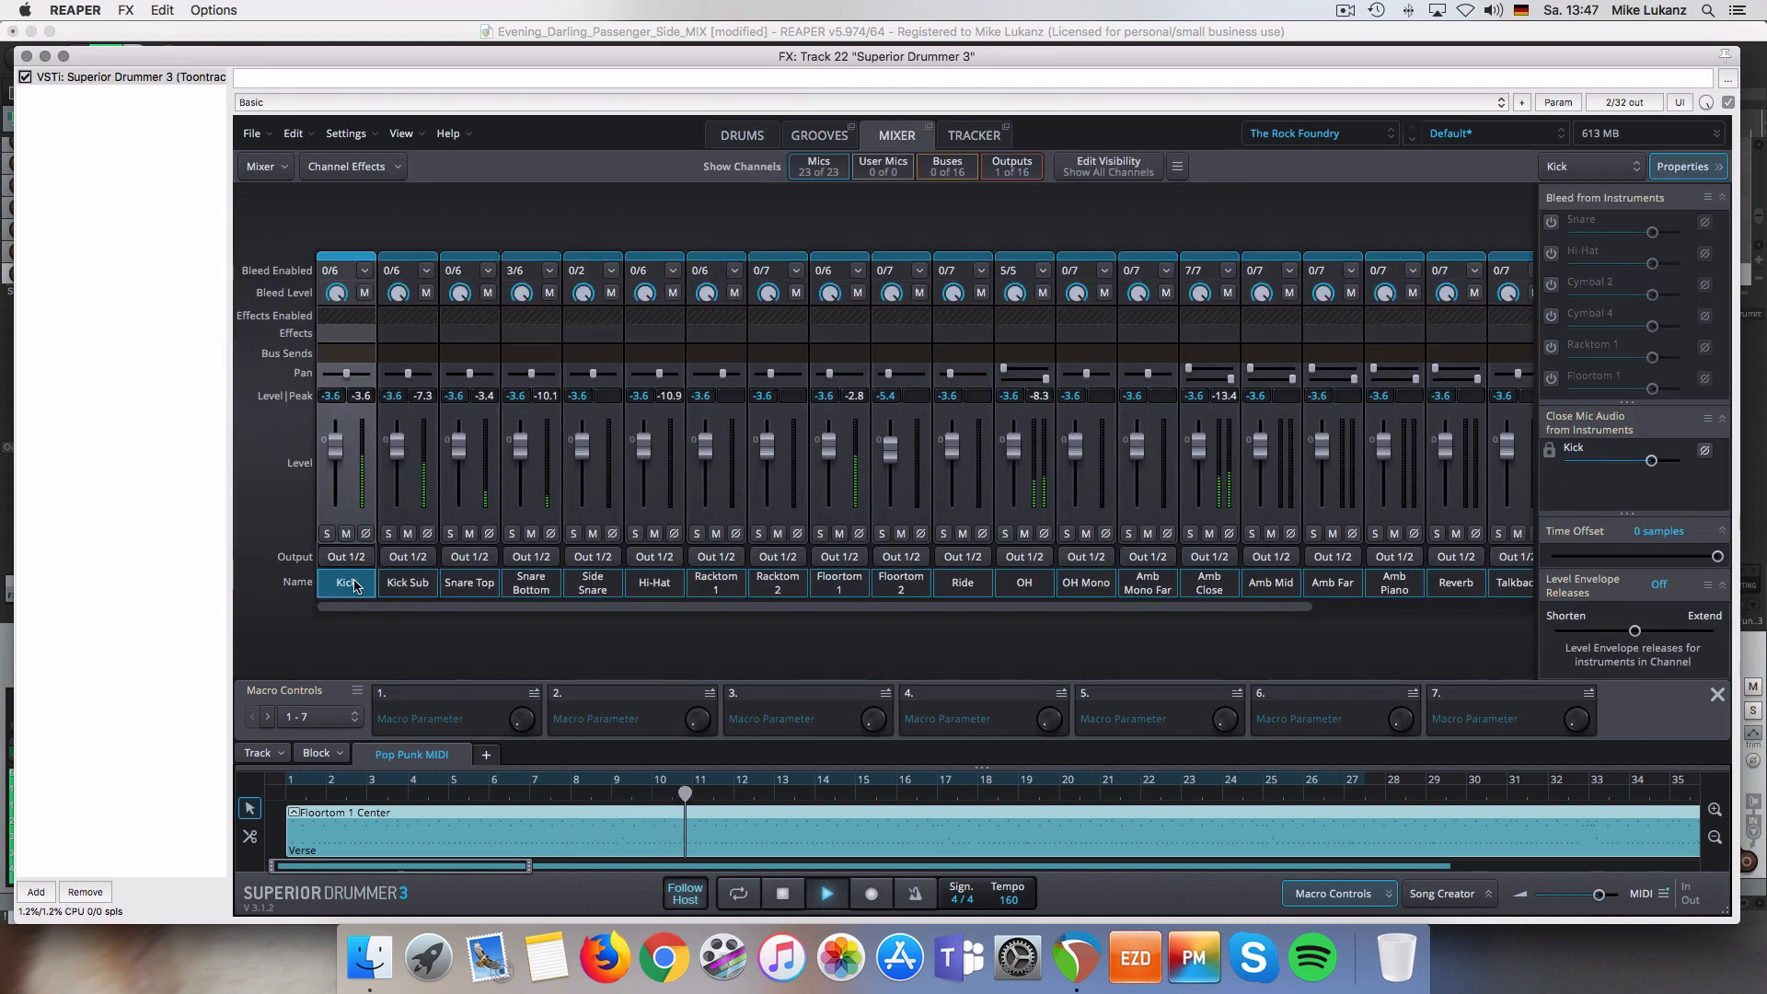
left_click(394, 466, "shift")
left_click_drag(395, 448, 395, 454)
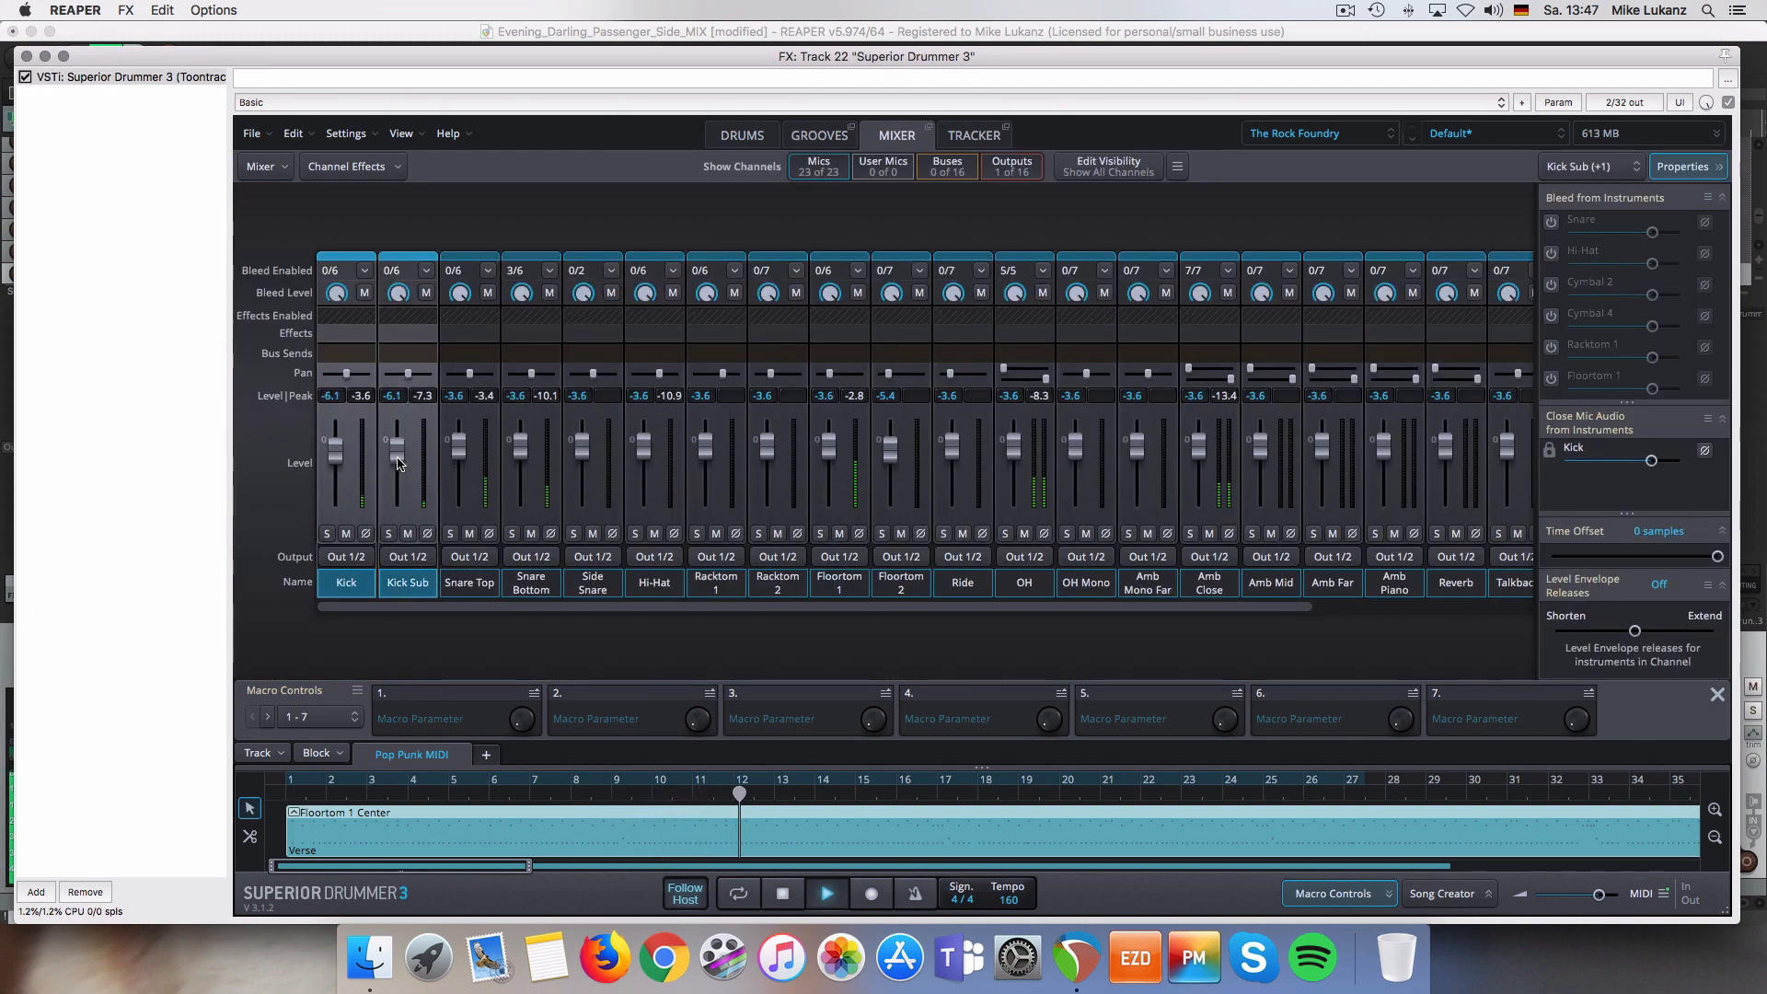
- Set Snare Top to -4.8 dB, Snare Bottom to -10.2 dB, Amb Close to -5.8 dB and OH to -2.1 dB
left_click(466, 586)
left_click(518, 589, "shift")
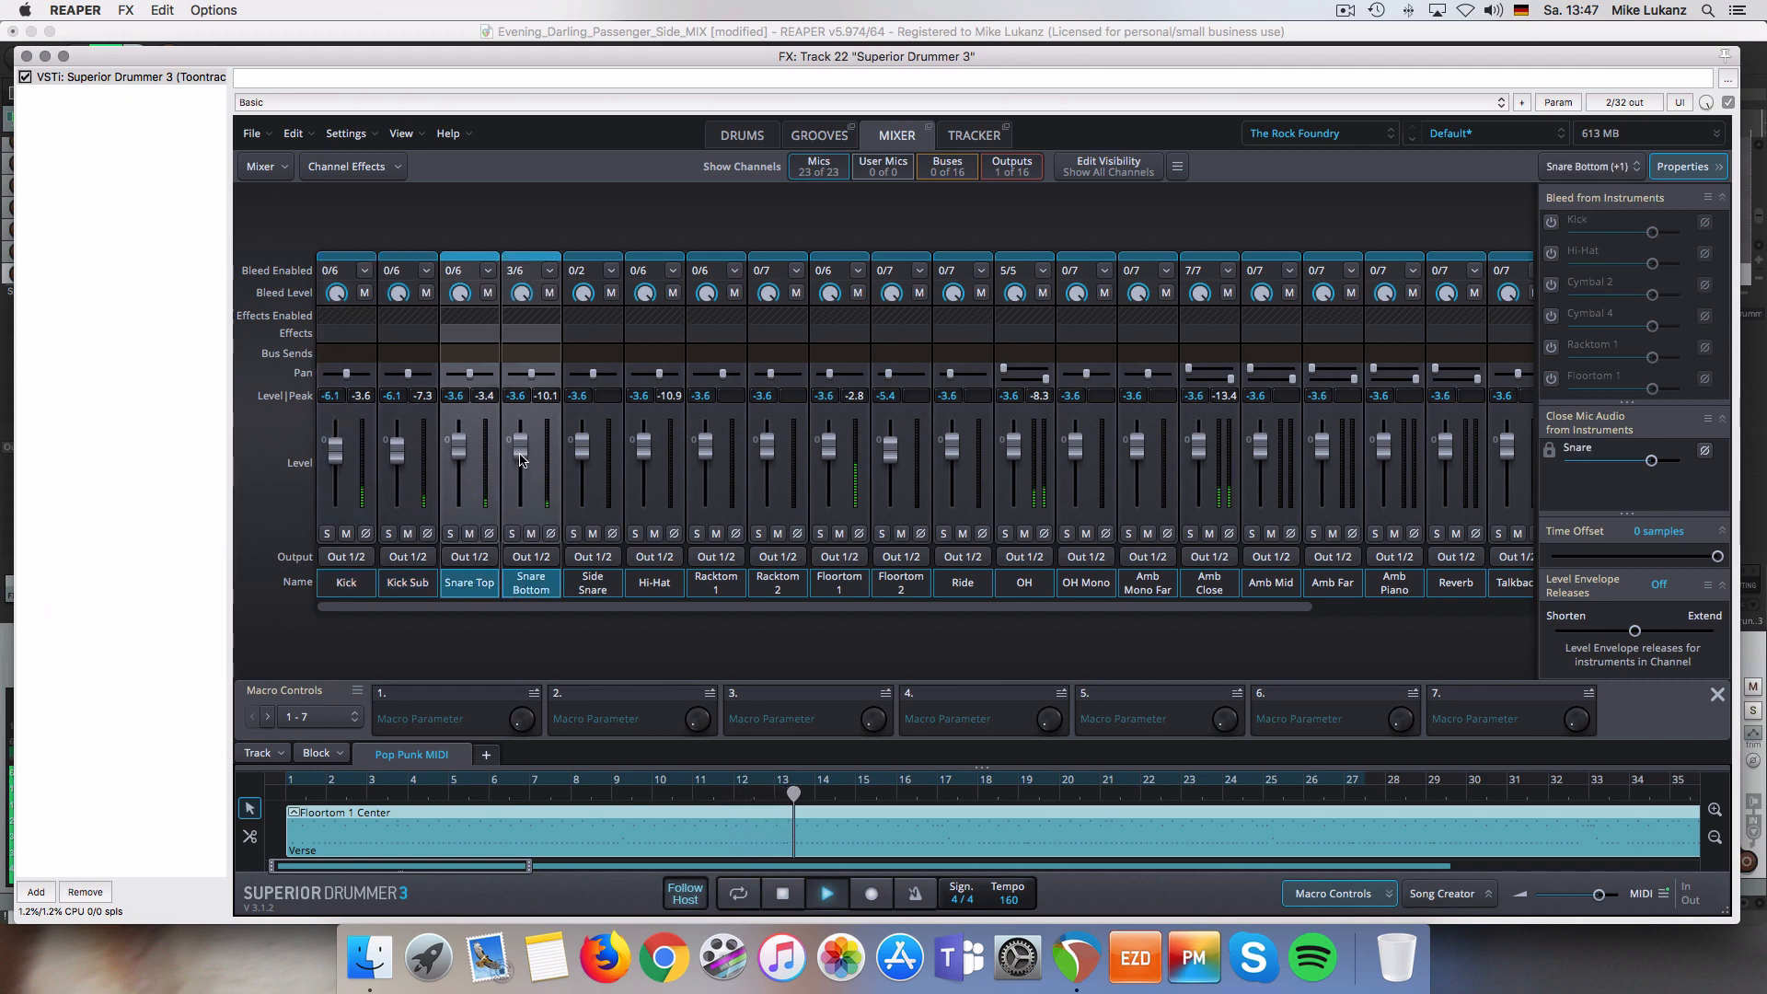
left_click_drag(521, 465, 465, 458)
left_click(527, 469)
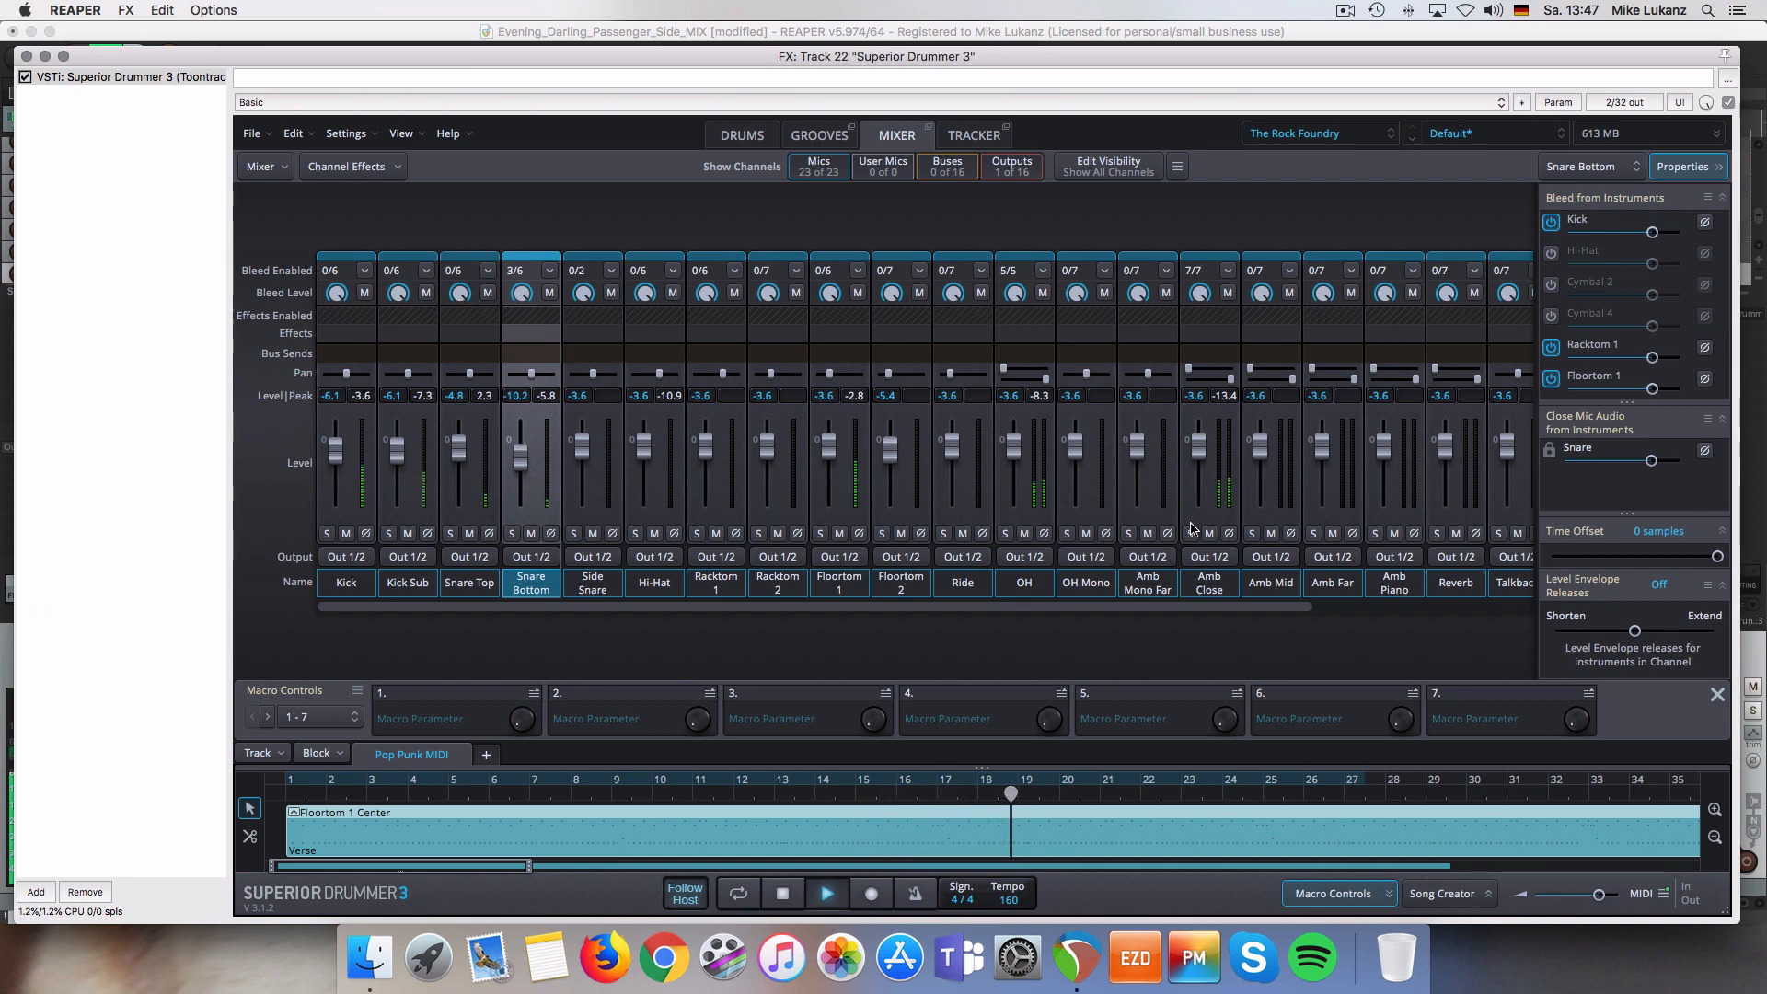
left_click_drag(1196, 455, 1197, 460)
left_click_drag(1013, 458, 1013, 456)
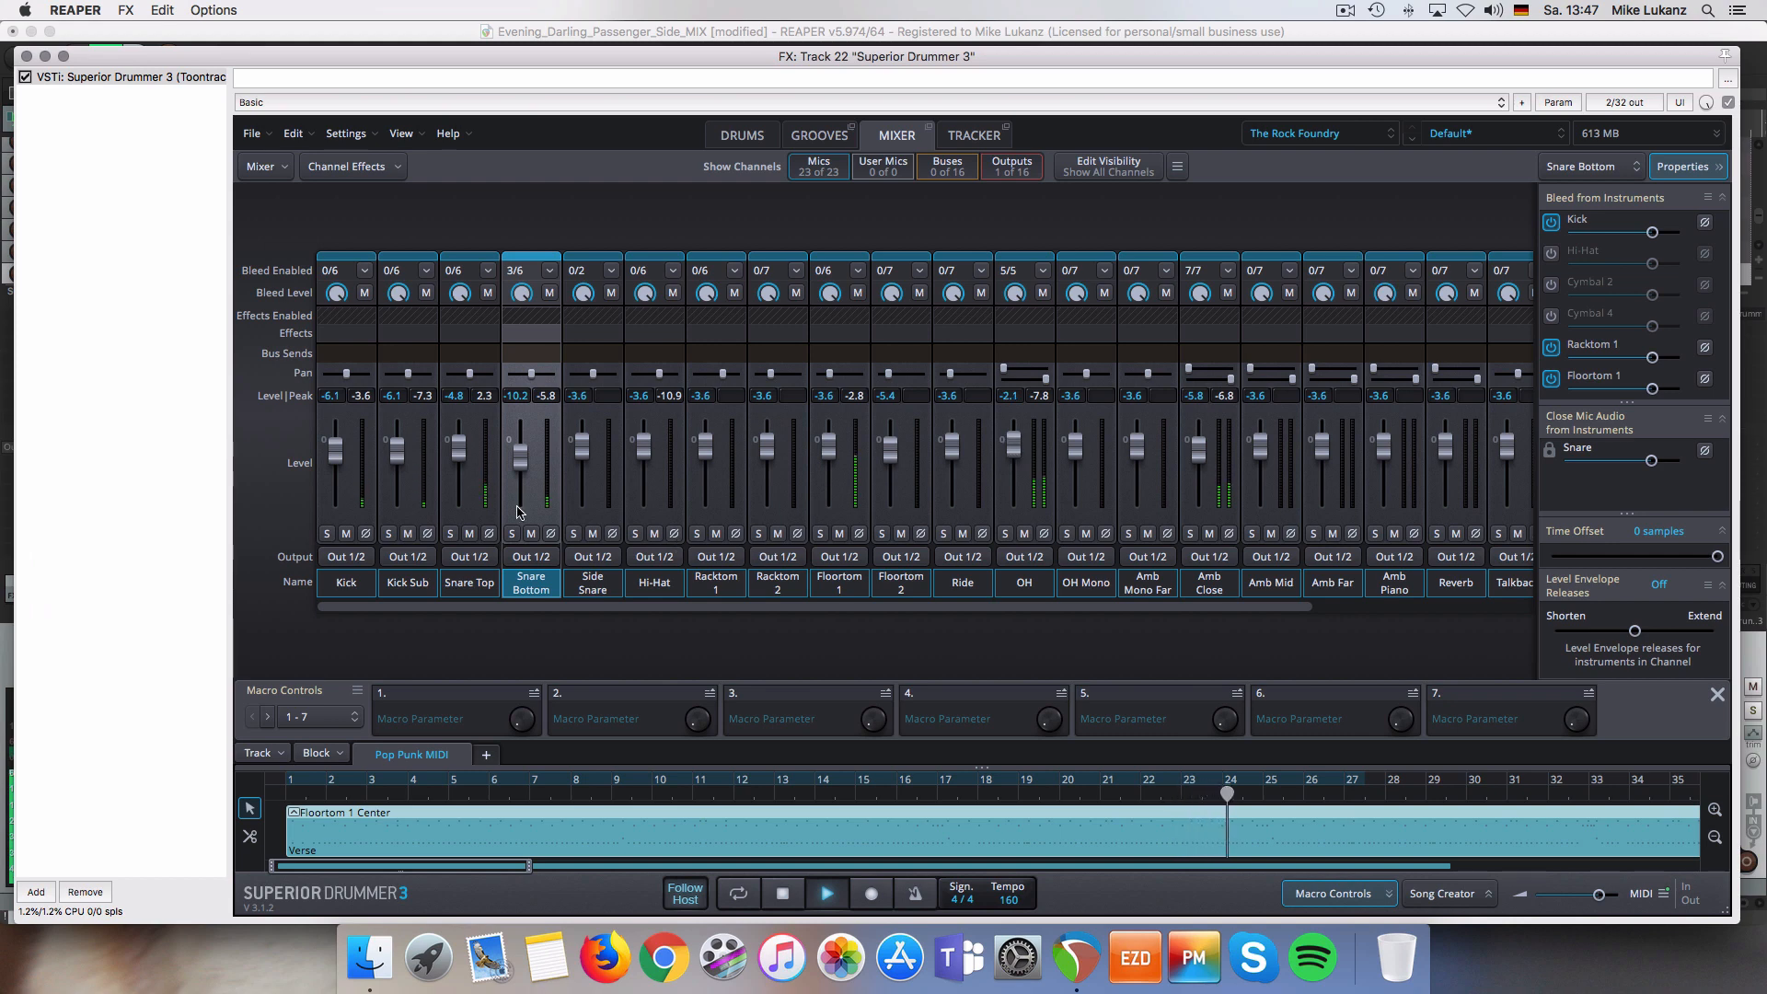
- Rebalance the close mics: Kick -5.2 dB, Kick Sub -11.7 dB, Snare Top -6.3 dB and Snare Bottom -11.7 dB
left_click_drag(397, 449, 342, 463)
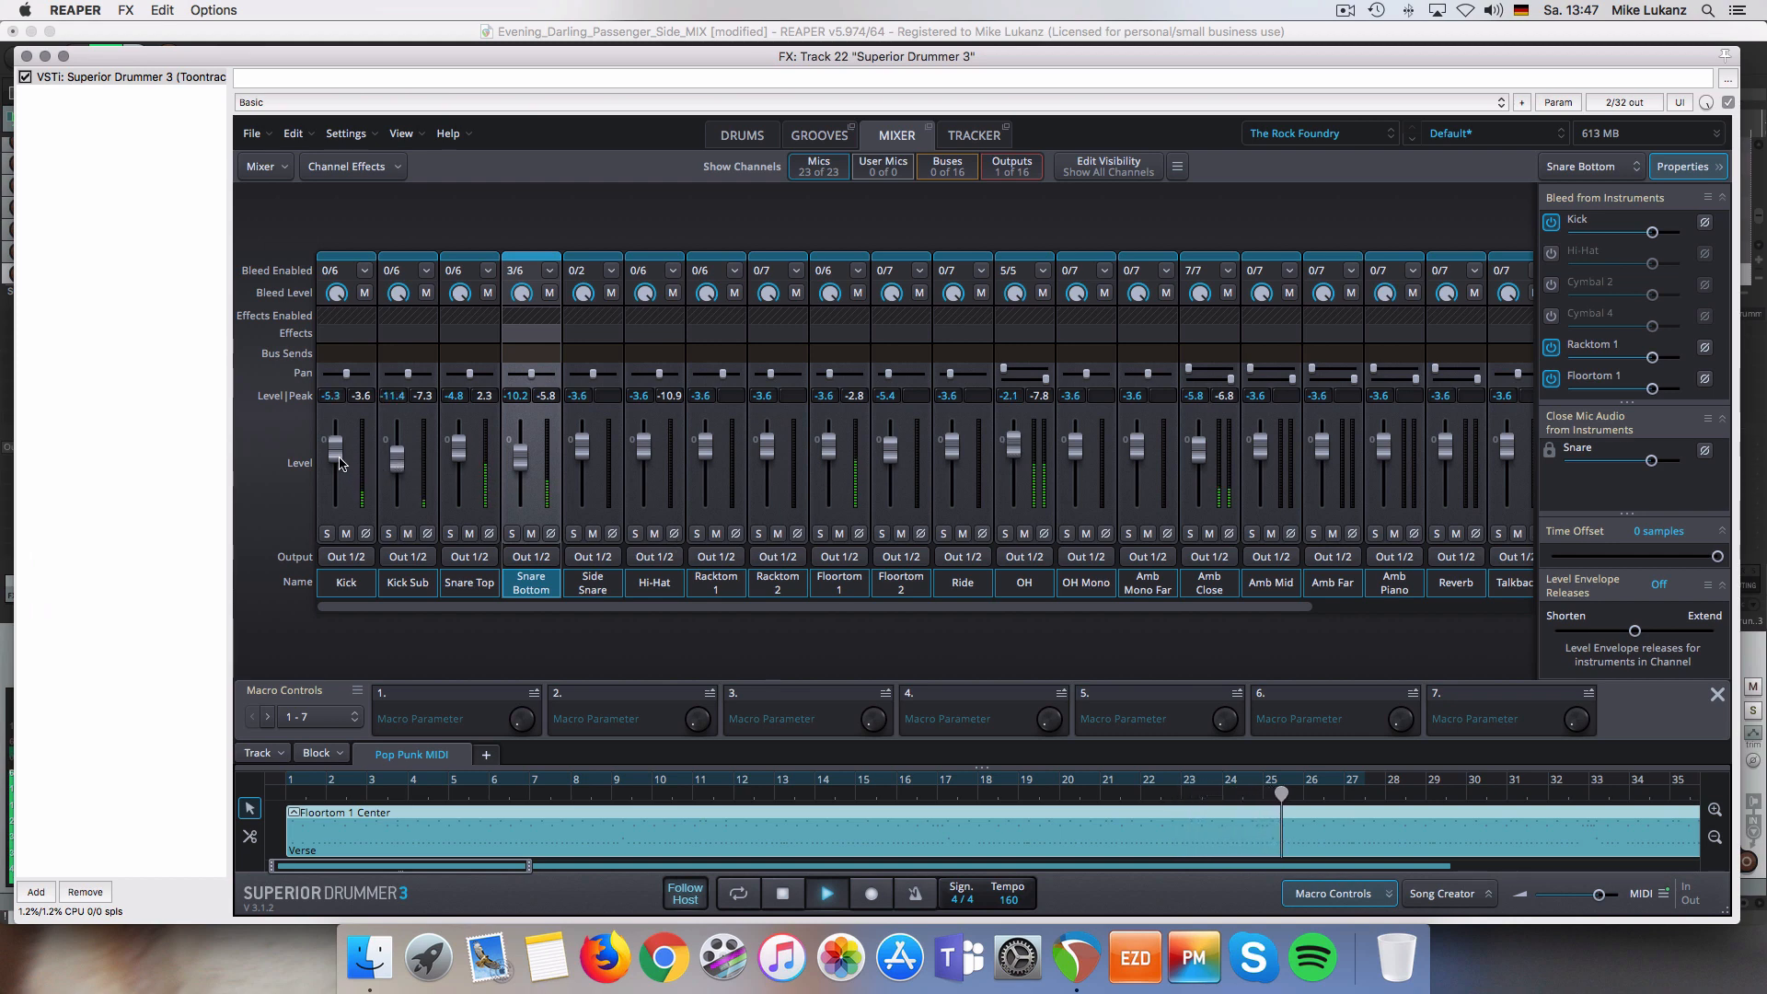
left_click(488, 584)
left_click(526, 584, "shift")
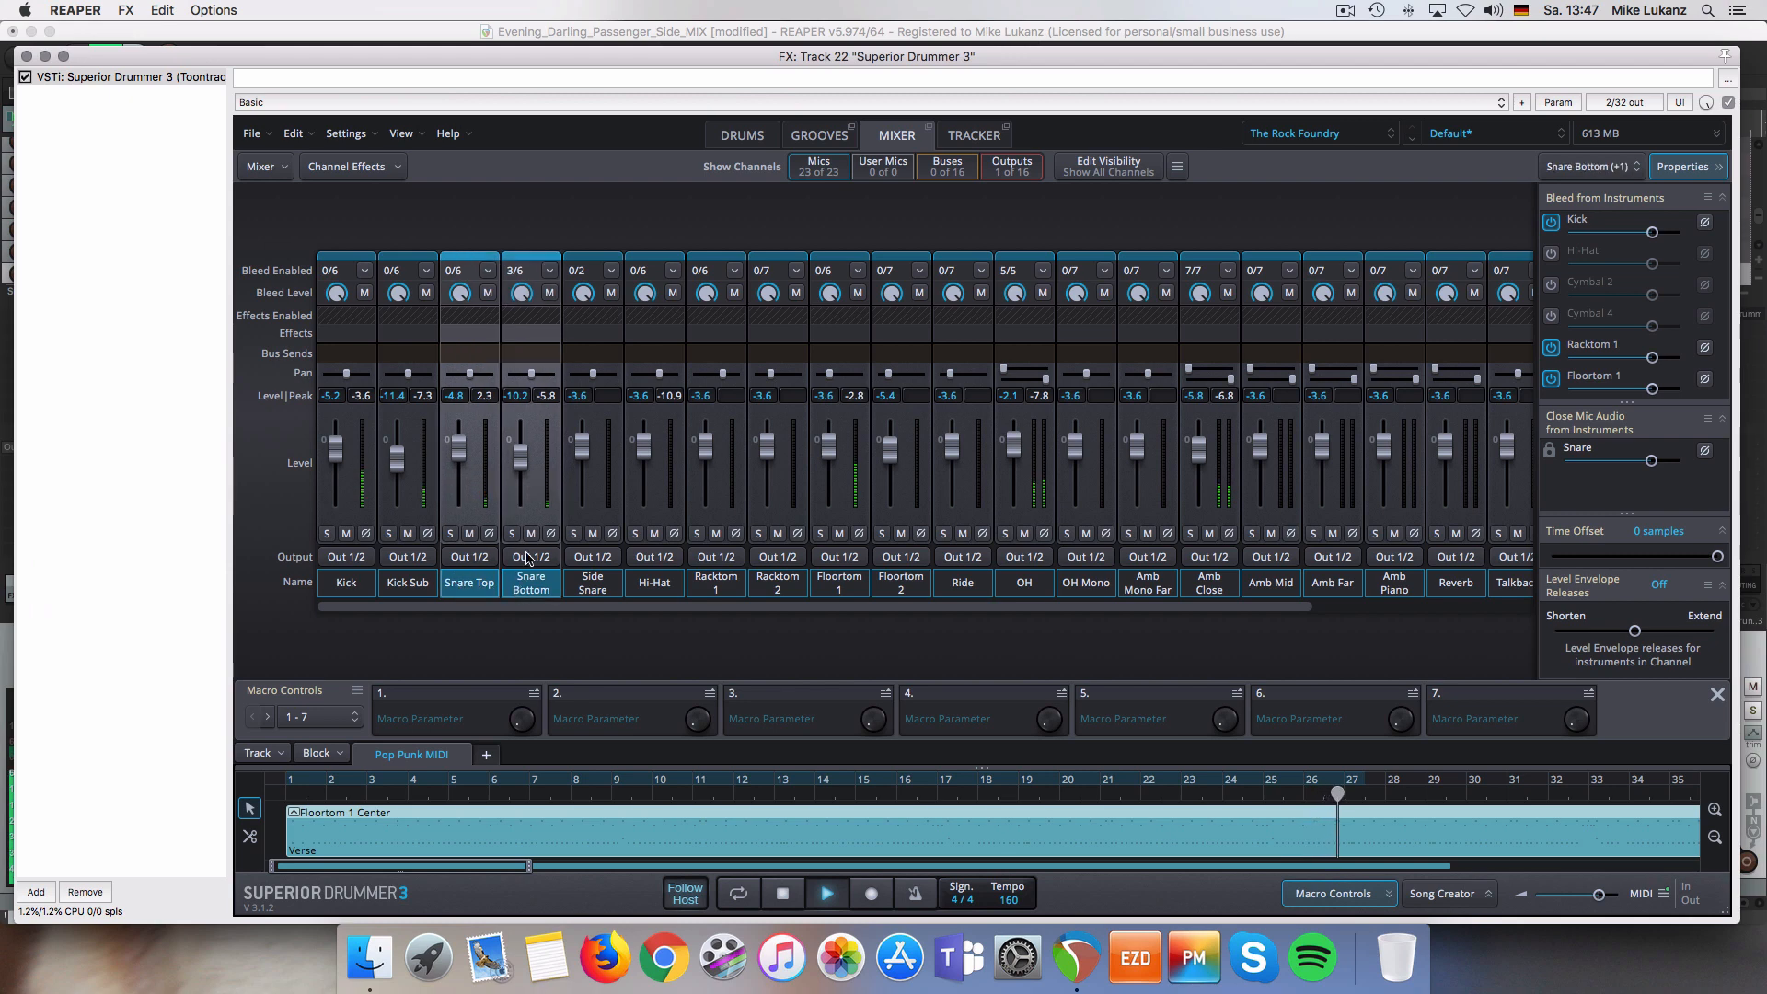
left_click_drag(521, 461, 521, 464)
left_click_drag(410, 467, 406, 470)
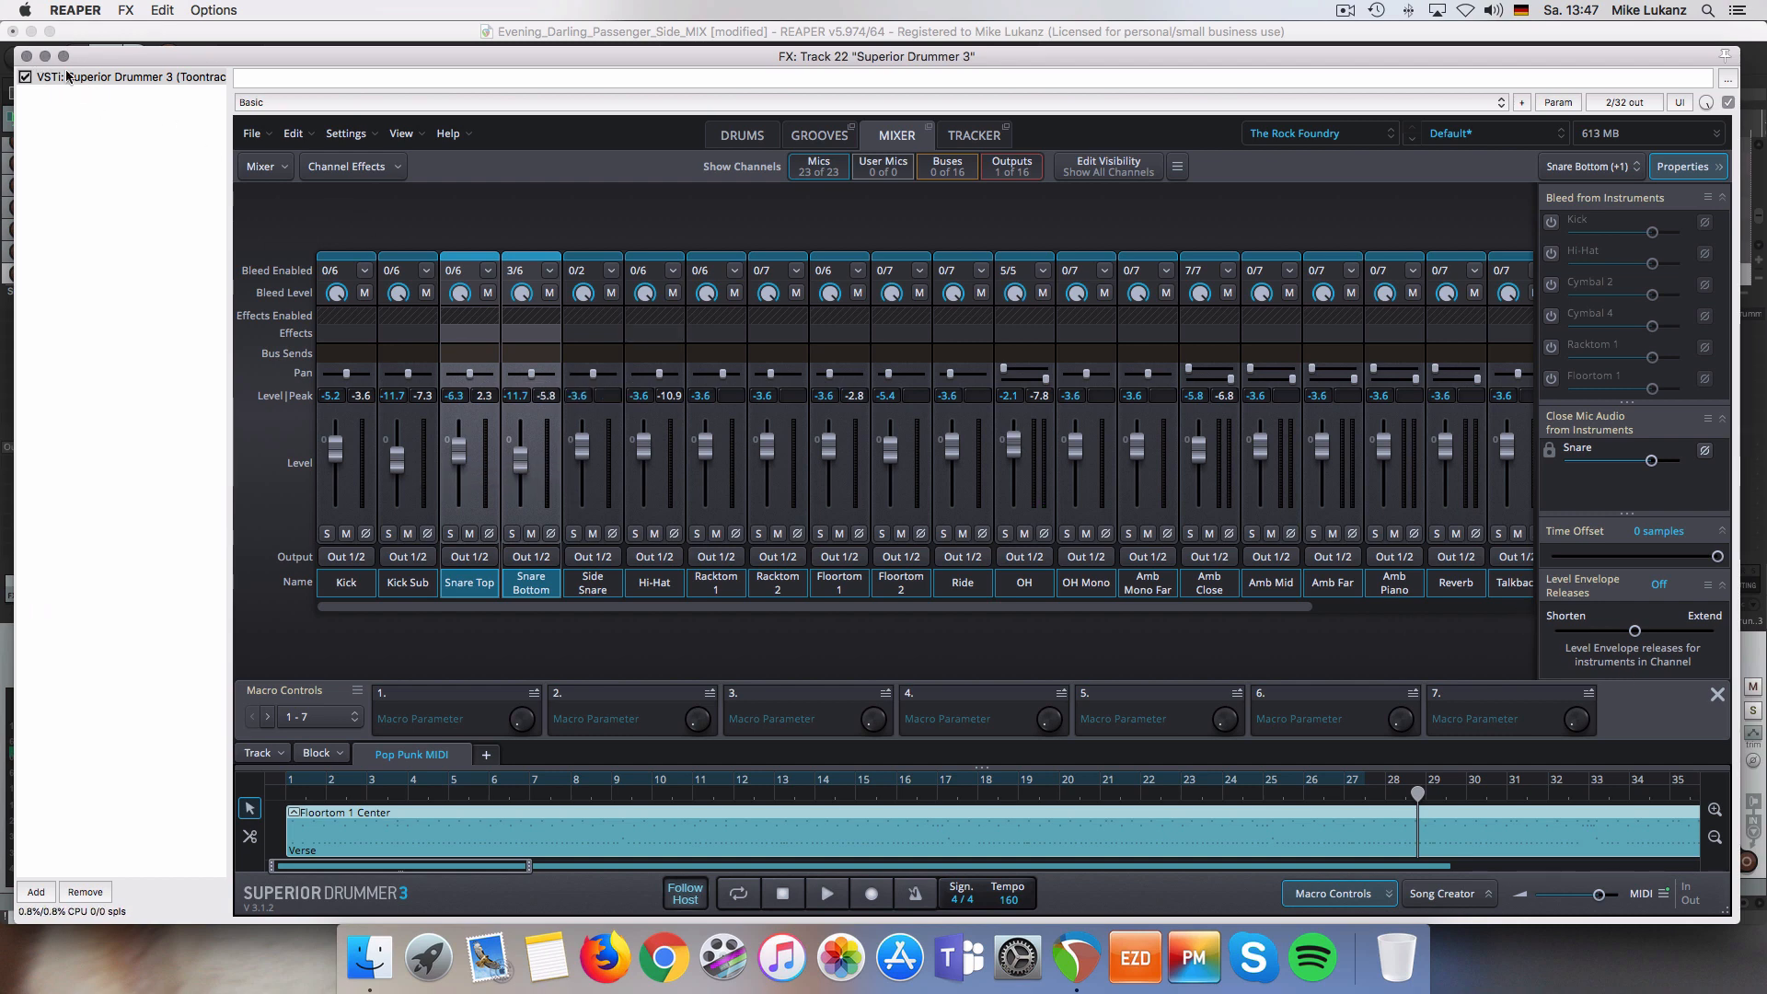
- Solo the Superior Drummer 3 track in REAPER and play it from position 11.1.00
left_click(1748, 750)
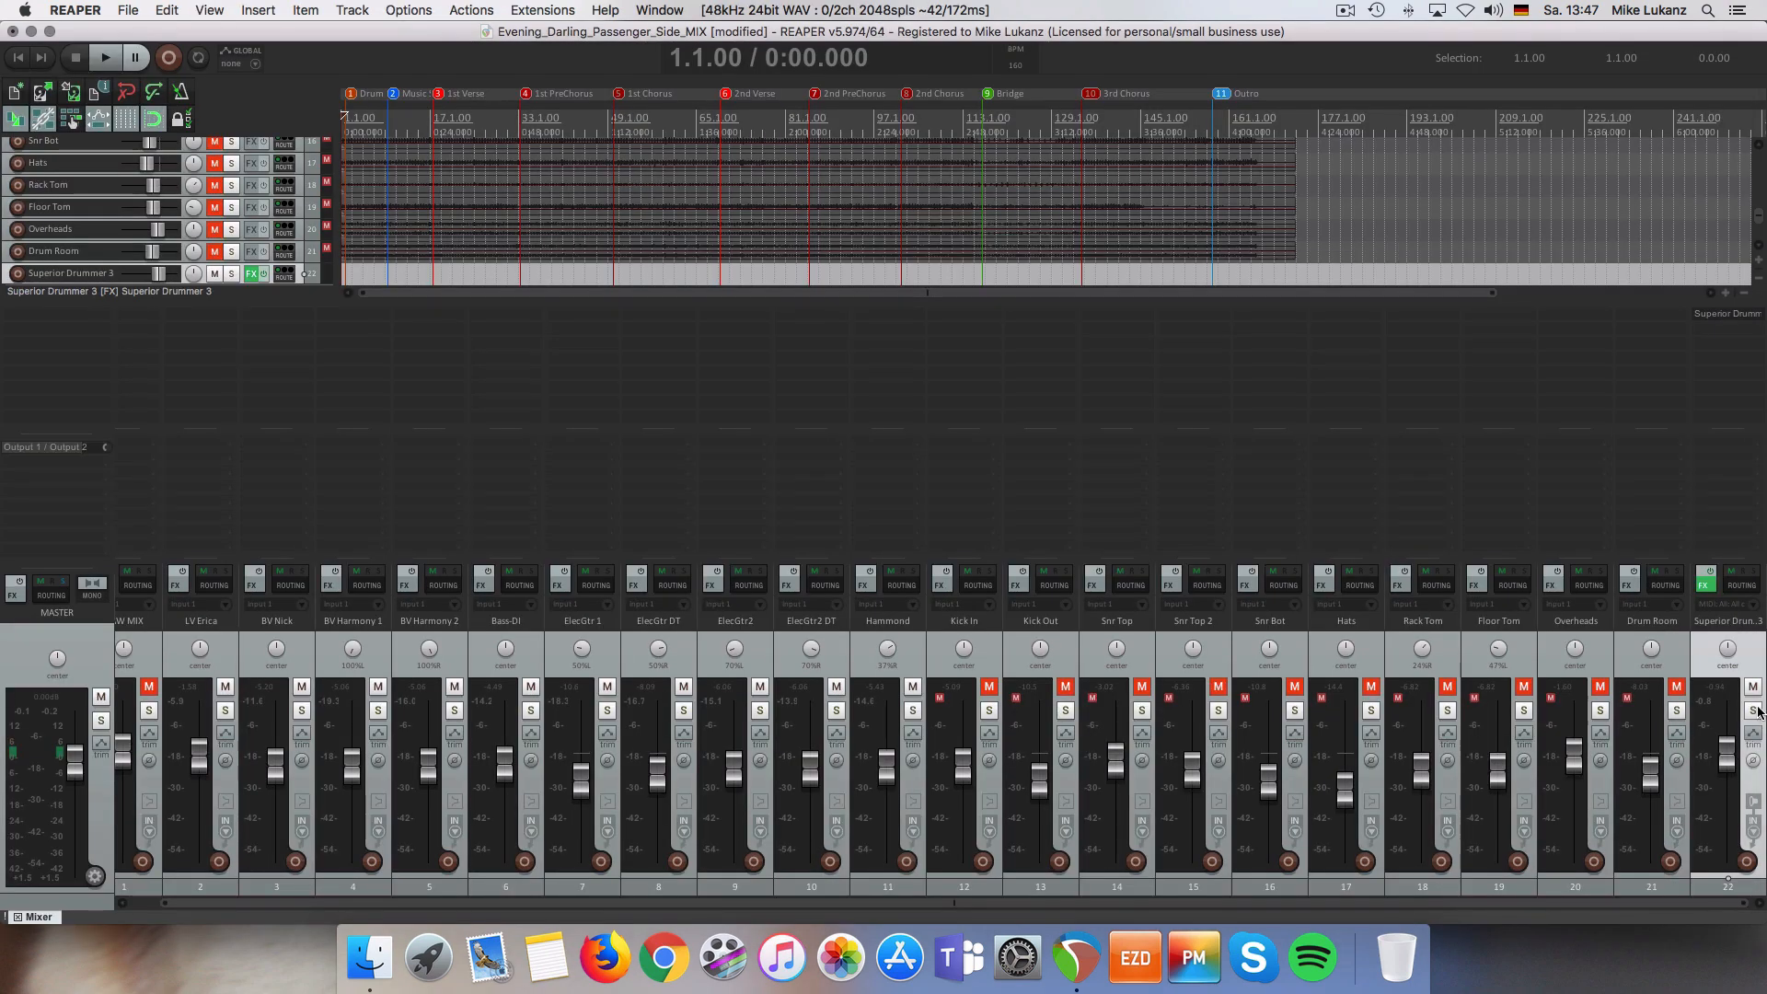
left_click(1754, 710)
left_click(398, 115)
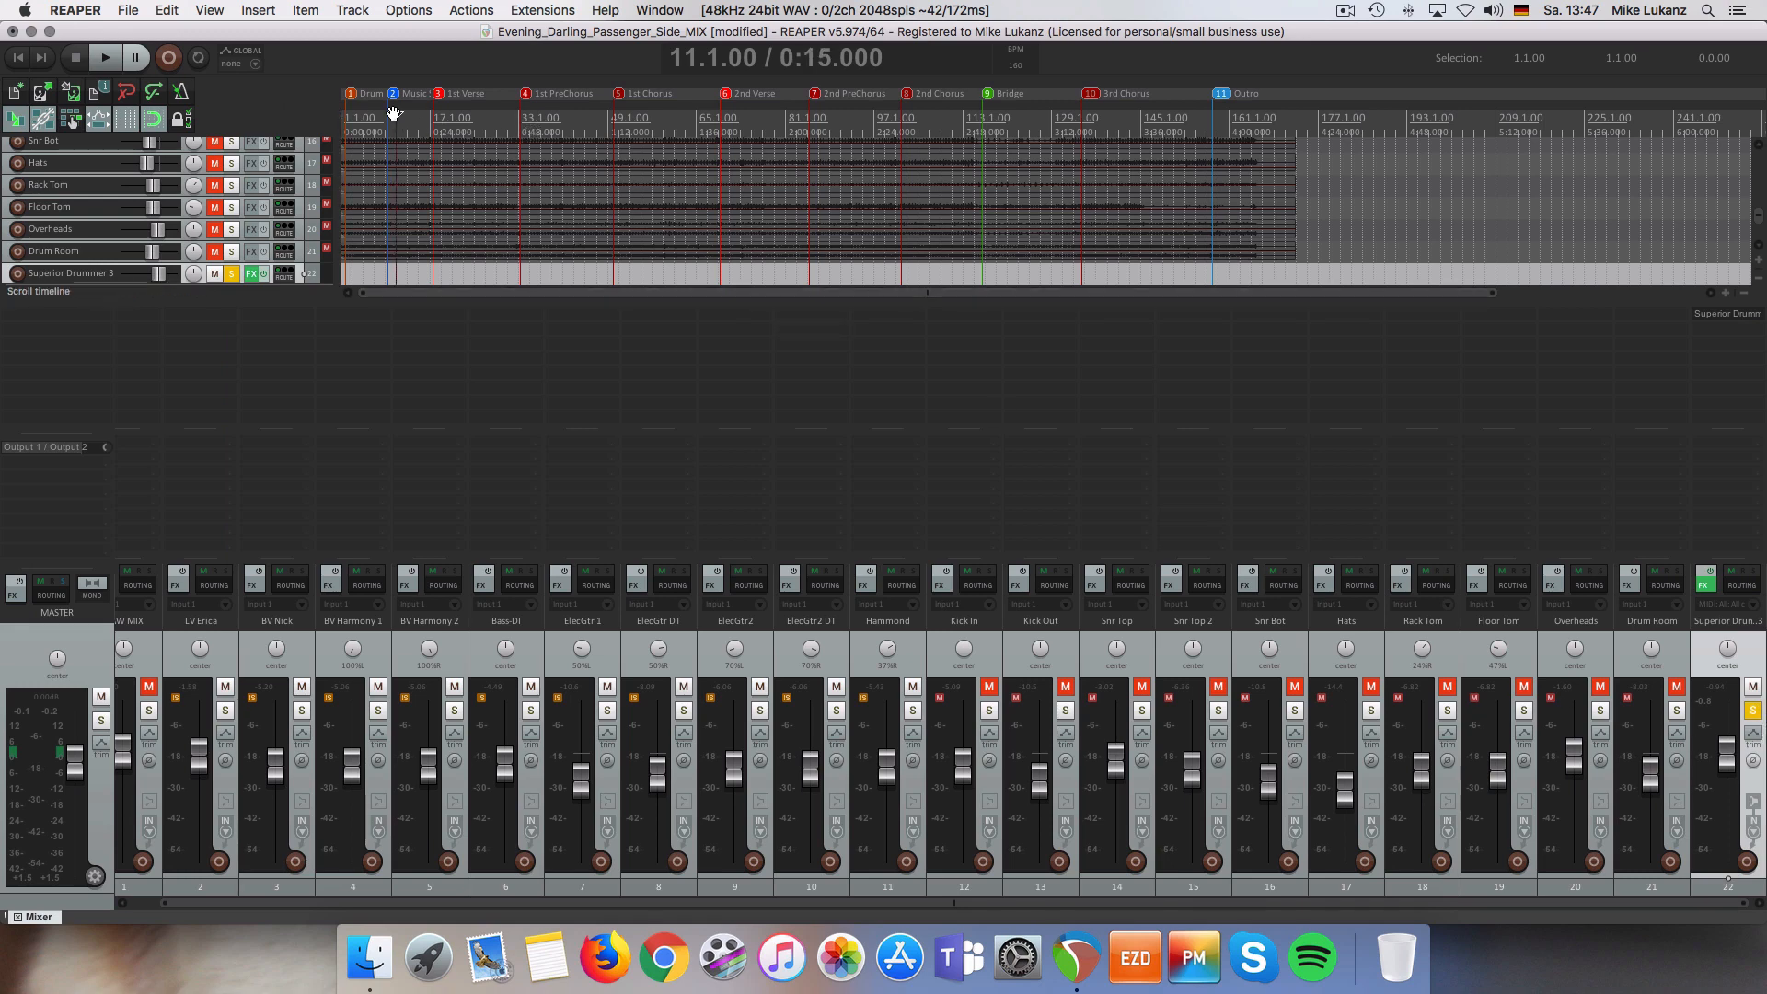
key("space")
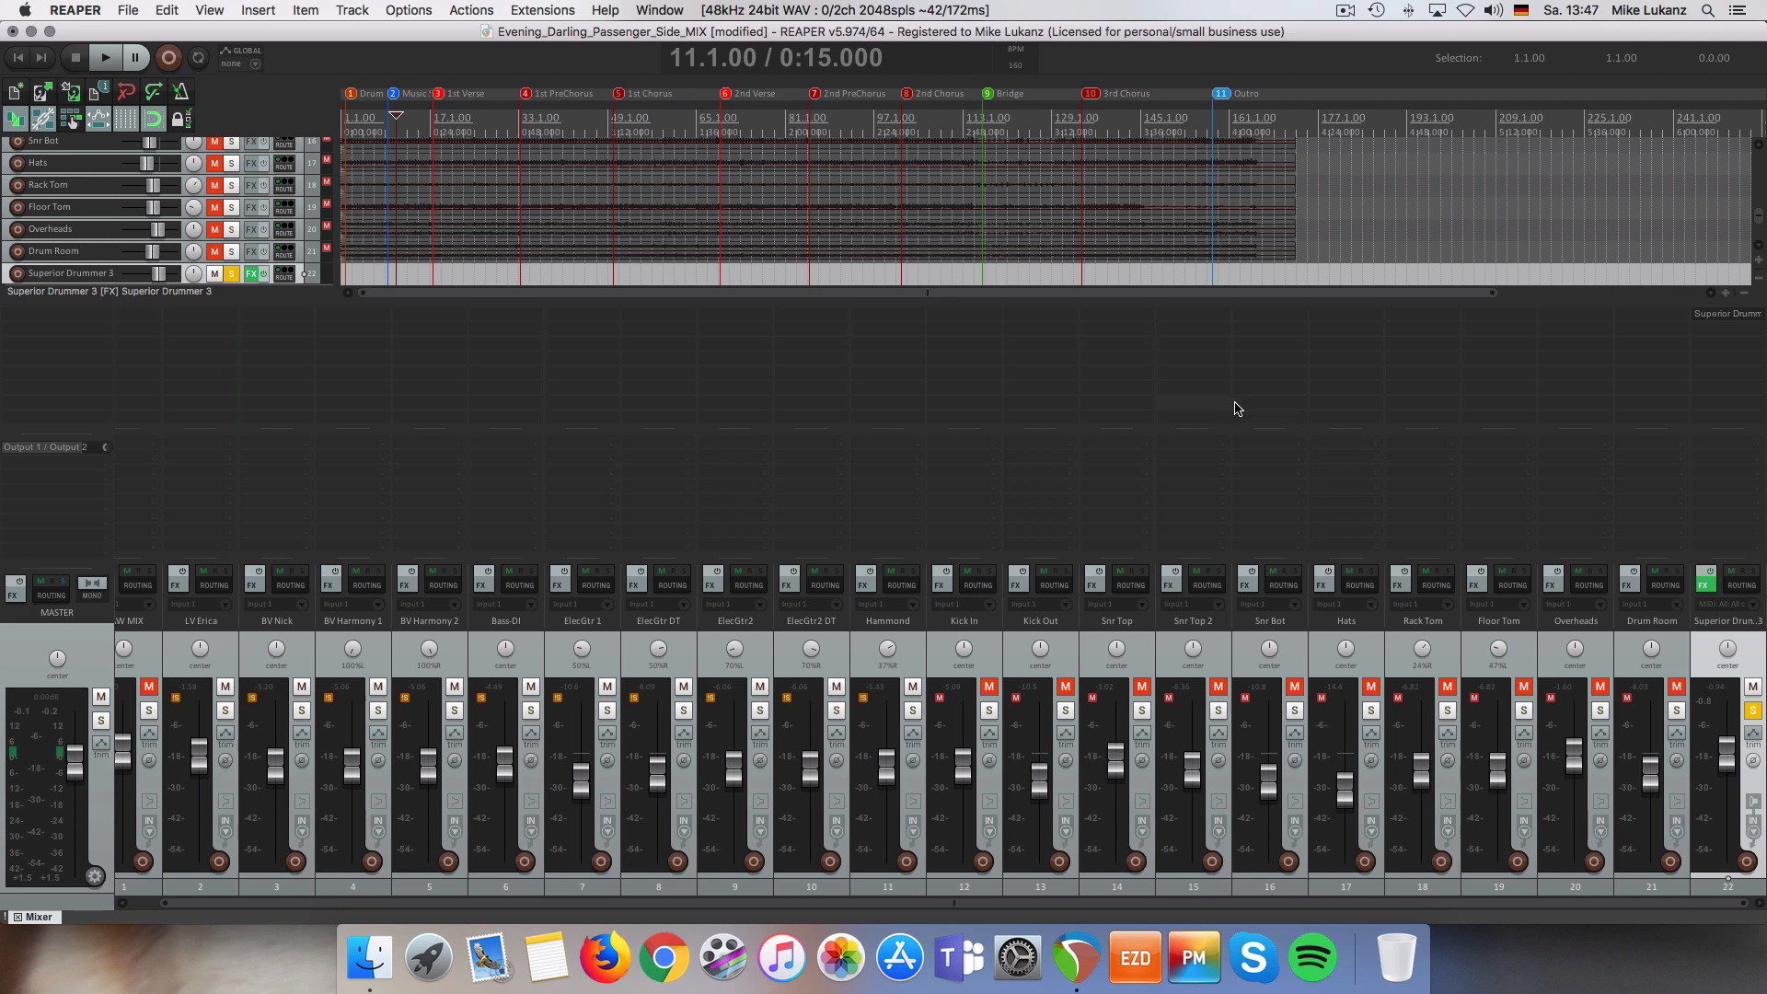
- Reopen the plugin mixer, solo the Amb Close channel and raise its level to 0.0 dB during playback
left_click(1703, 585)
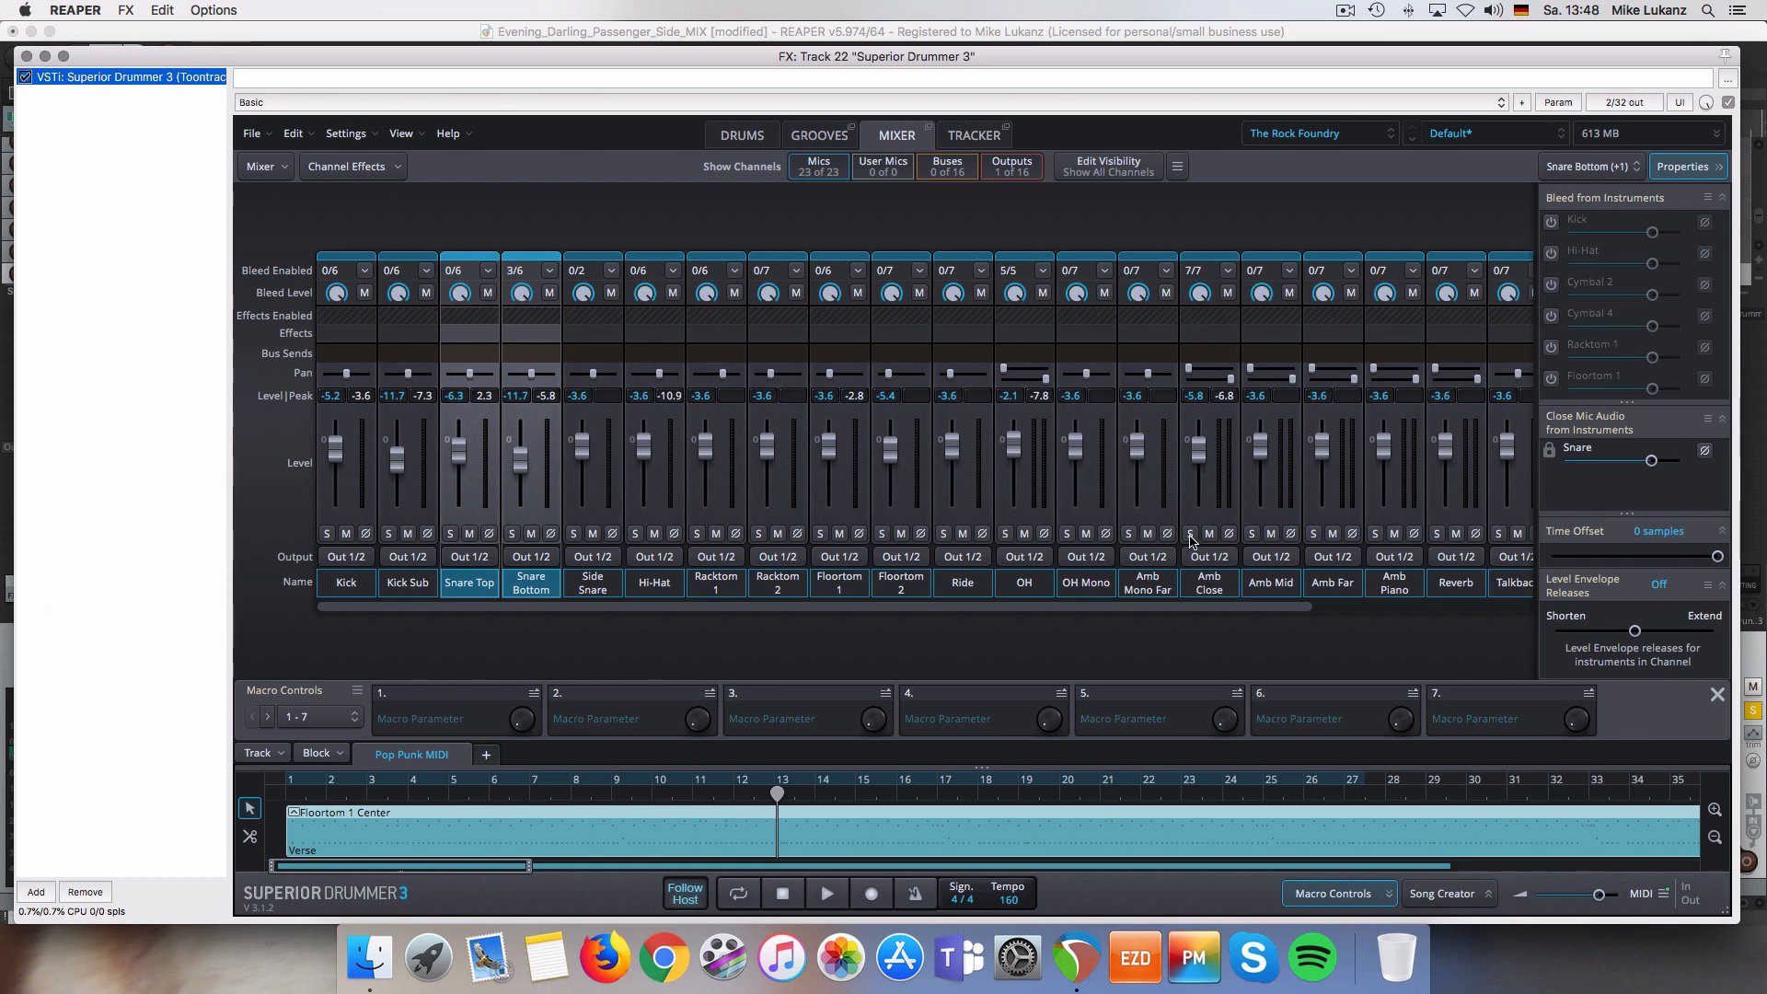
key("space")
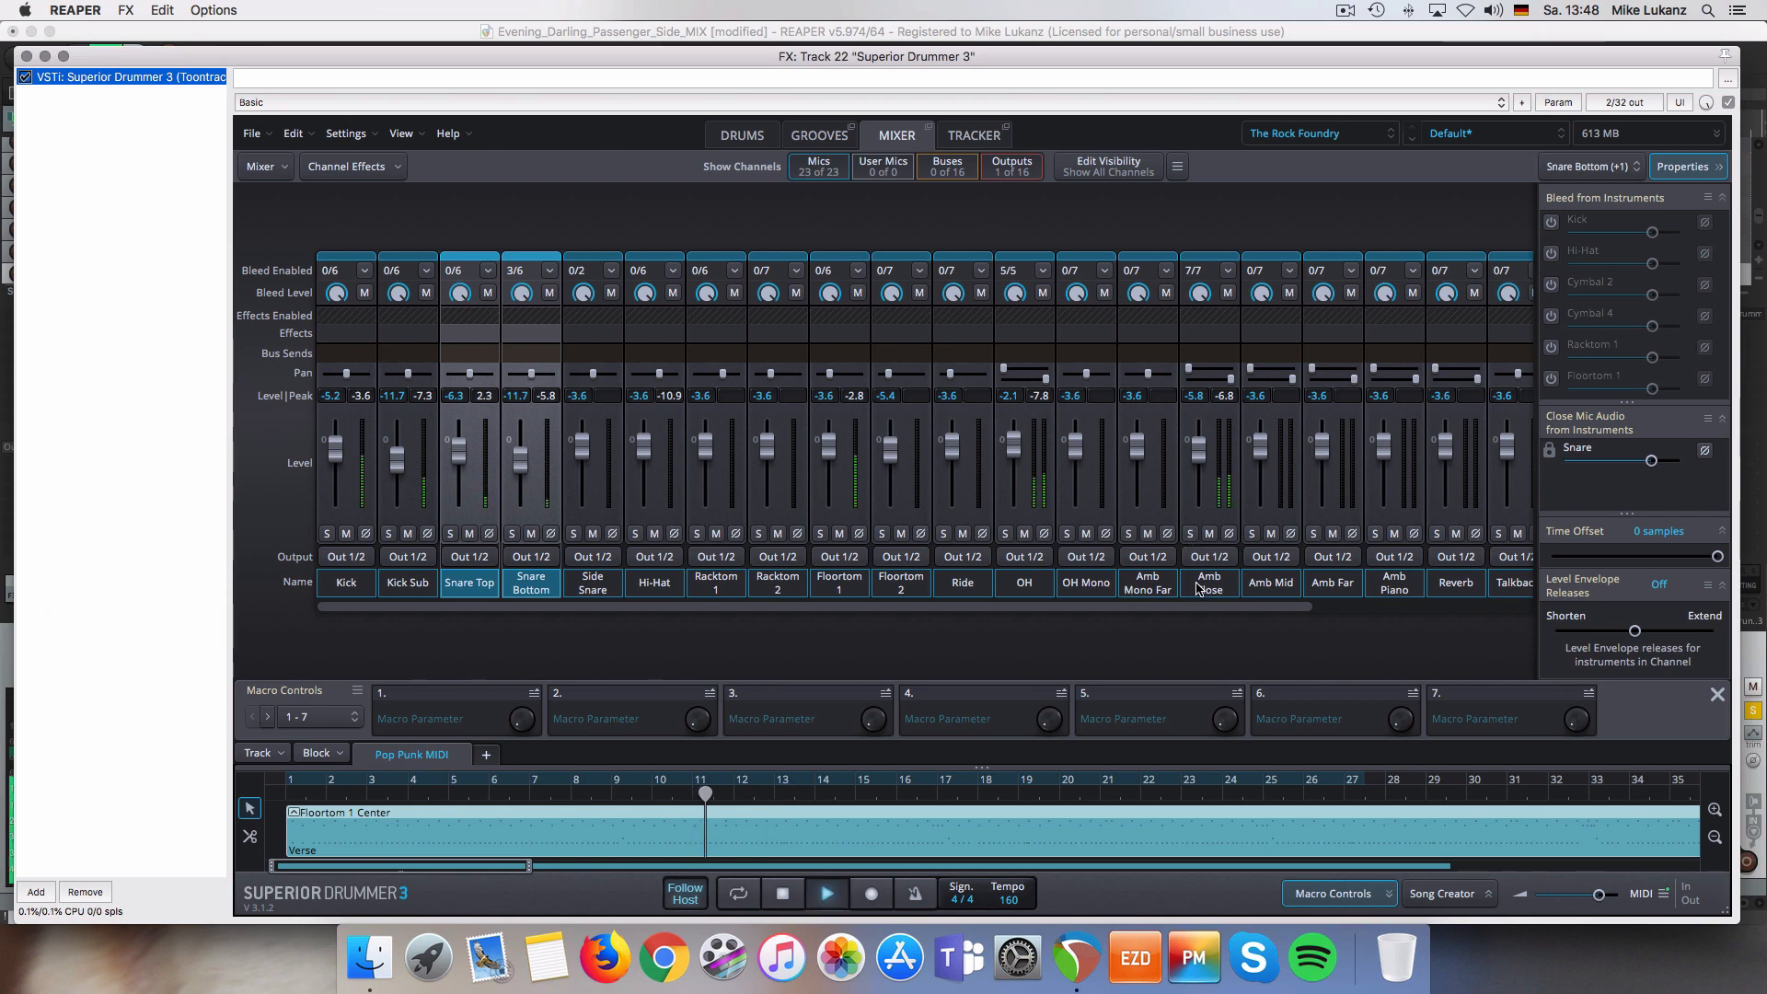
left_click(1190, 533)
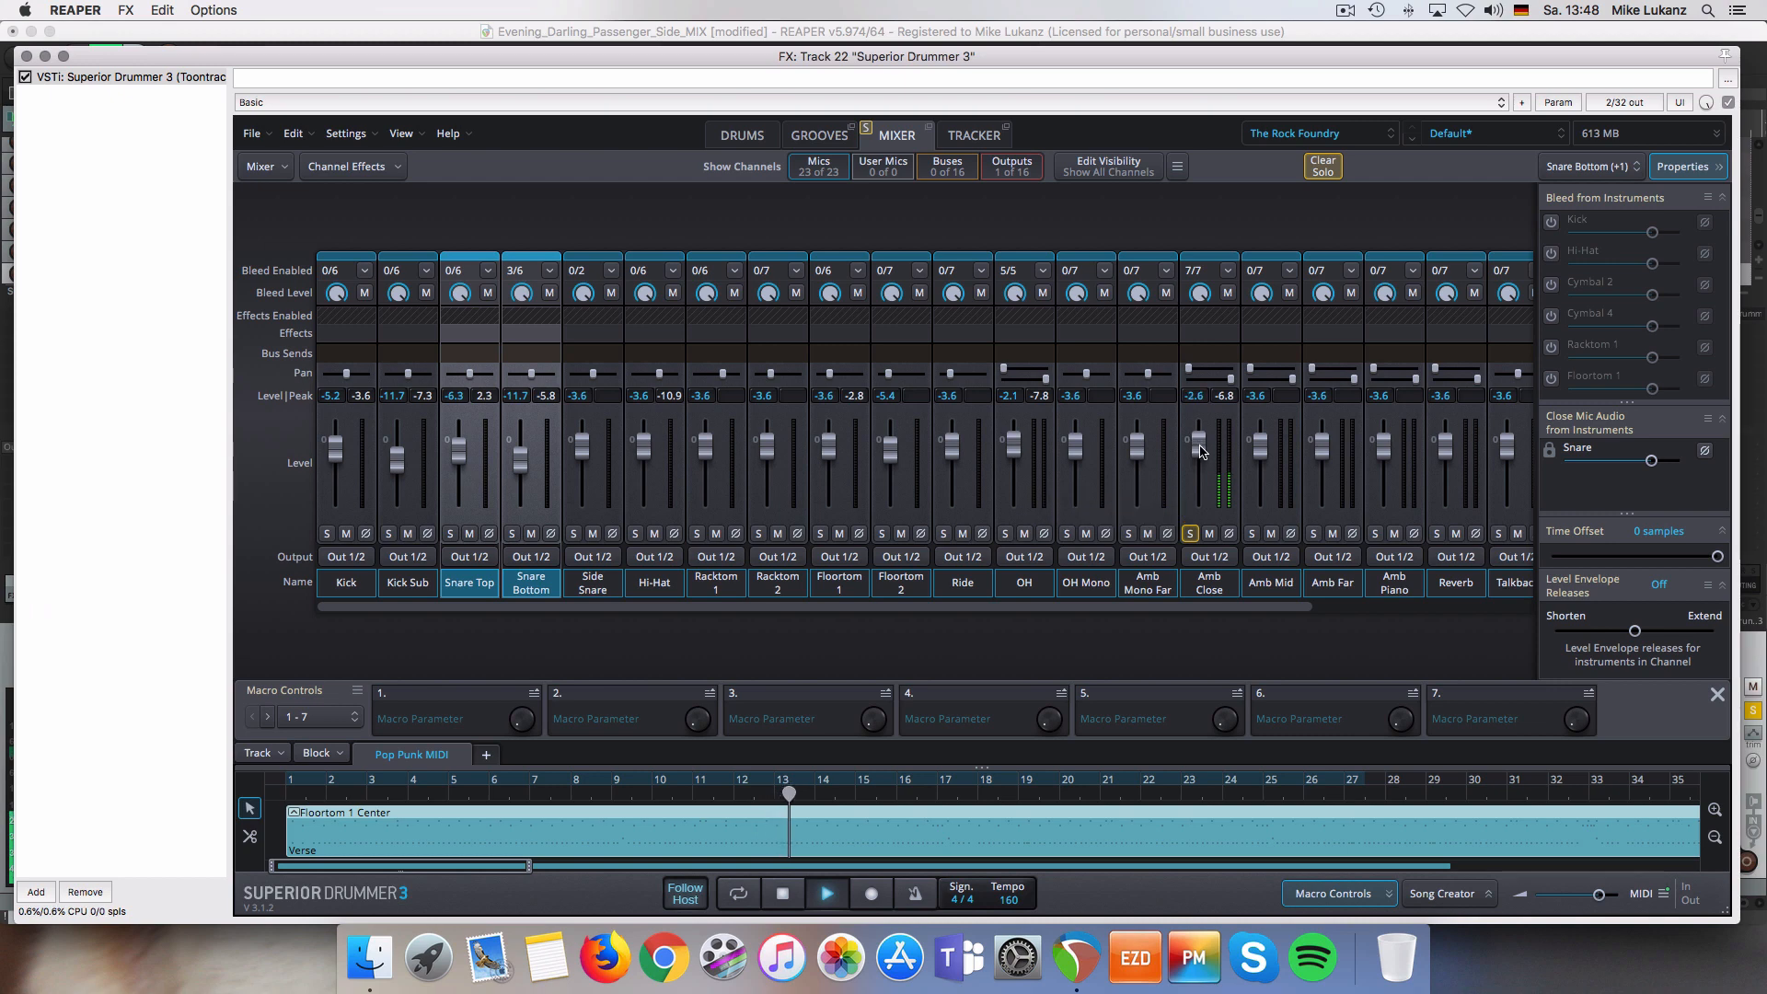
left_click_drag(1199, 452, 1198, 445)
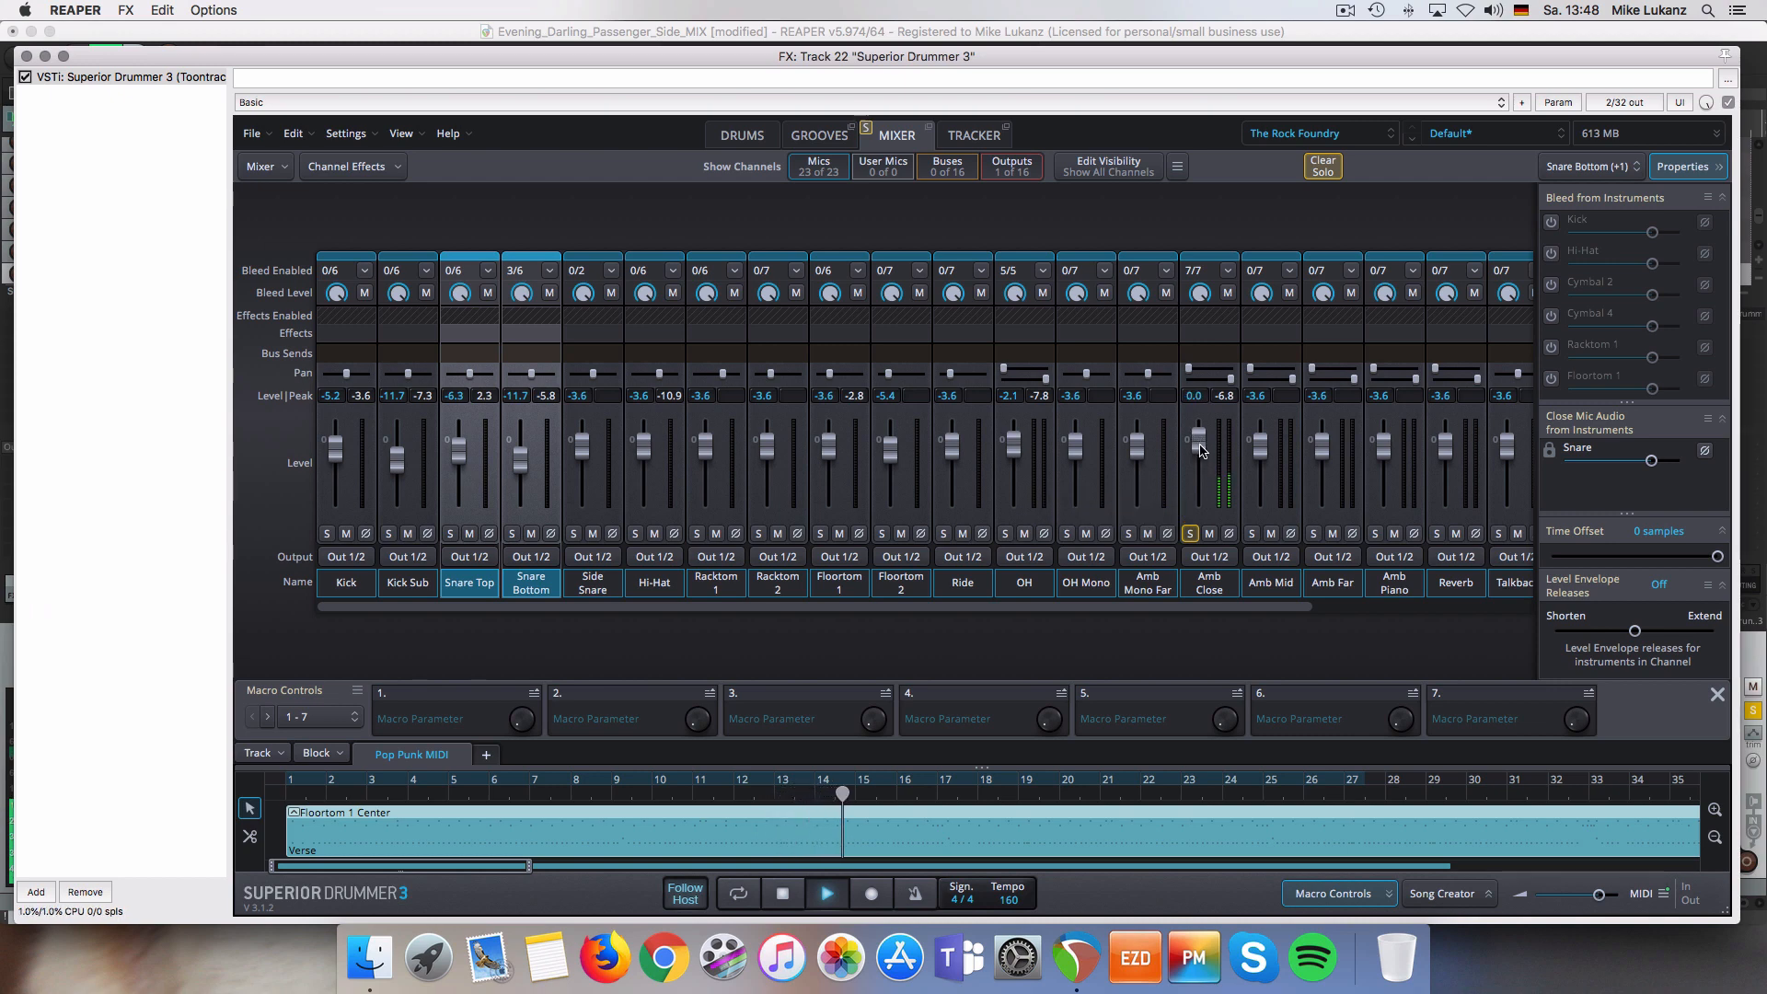
key("space")
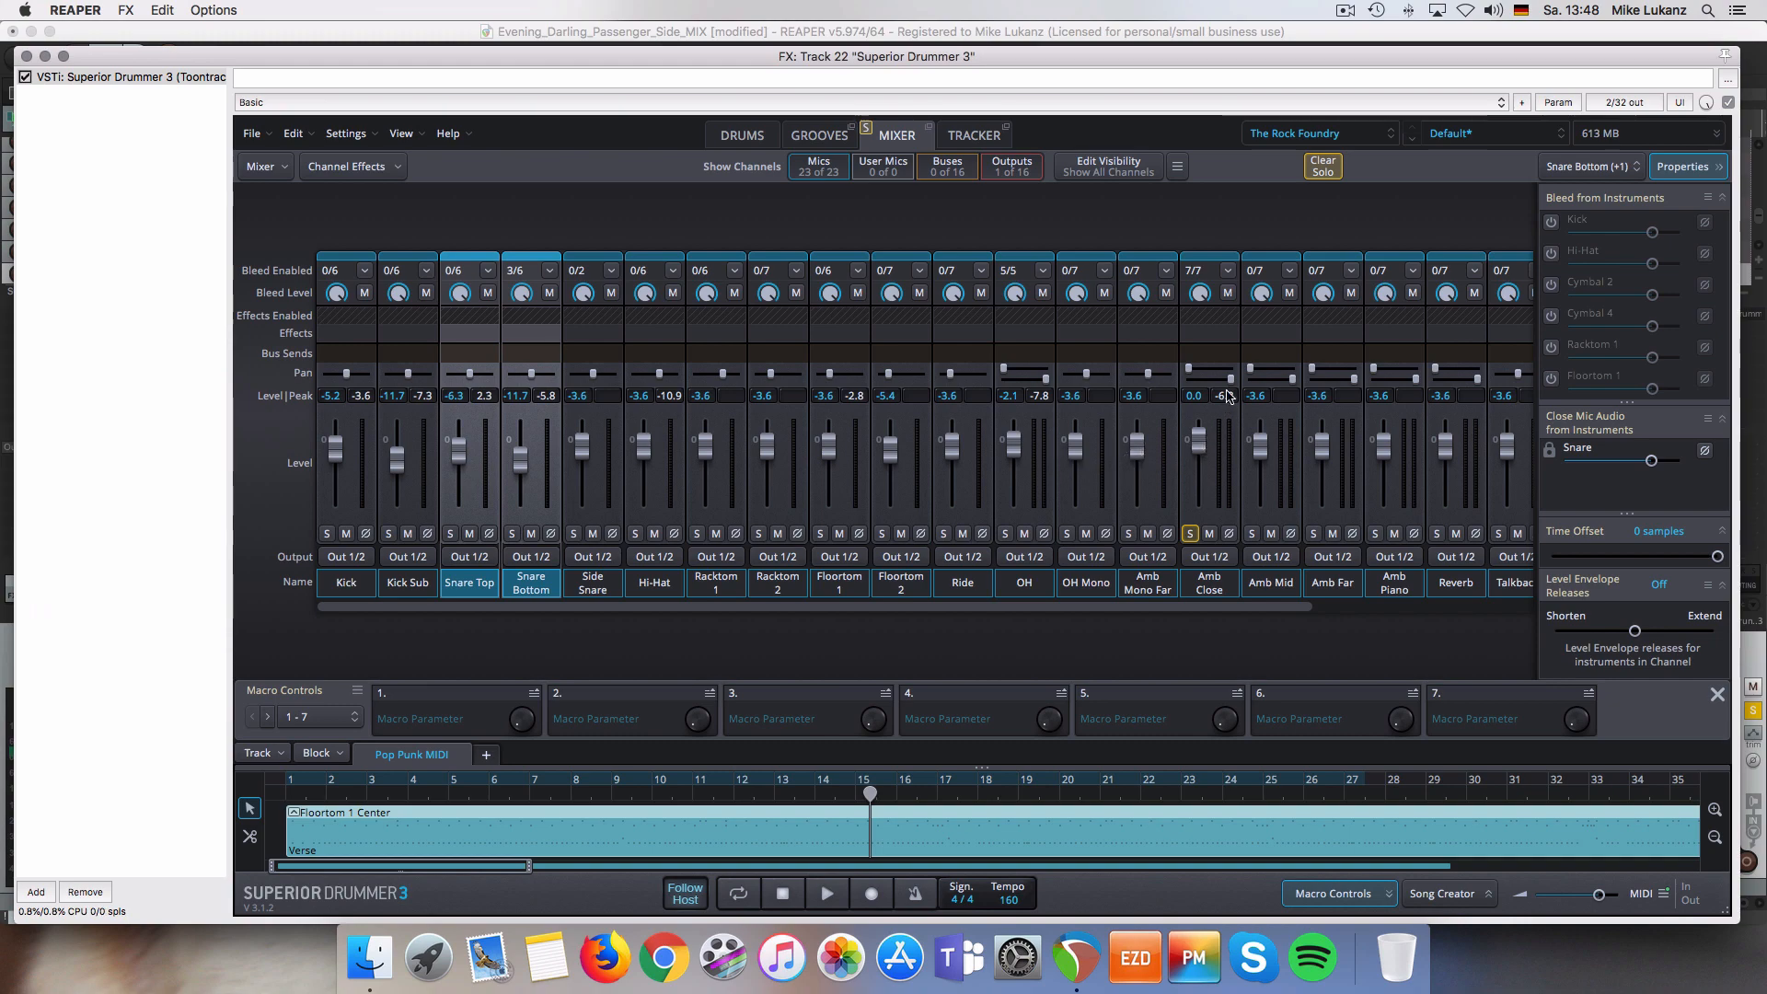
- Narrow the Amb Close channel's stereo width by moving both its right and left pan inward
left_click_drag(1231, 384, 1225, 386)
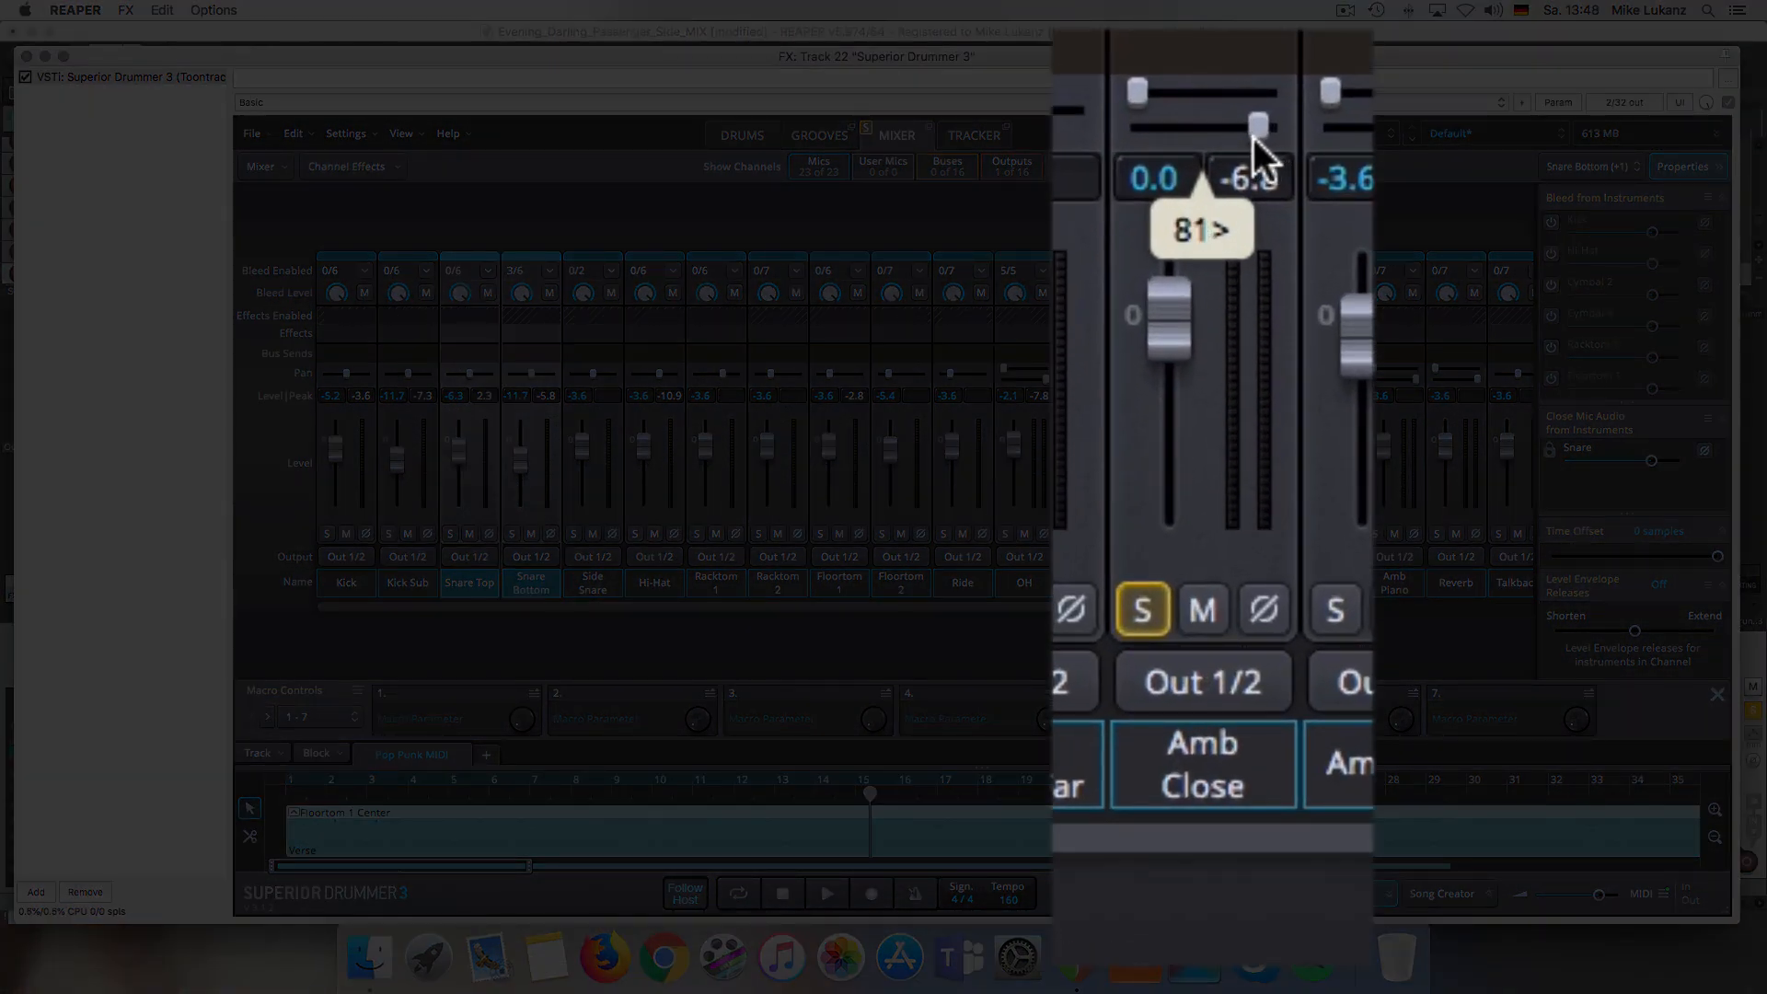
left_click_drag(1253, 138, 1251, 137)
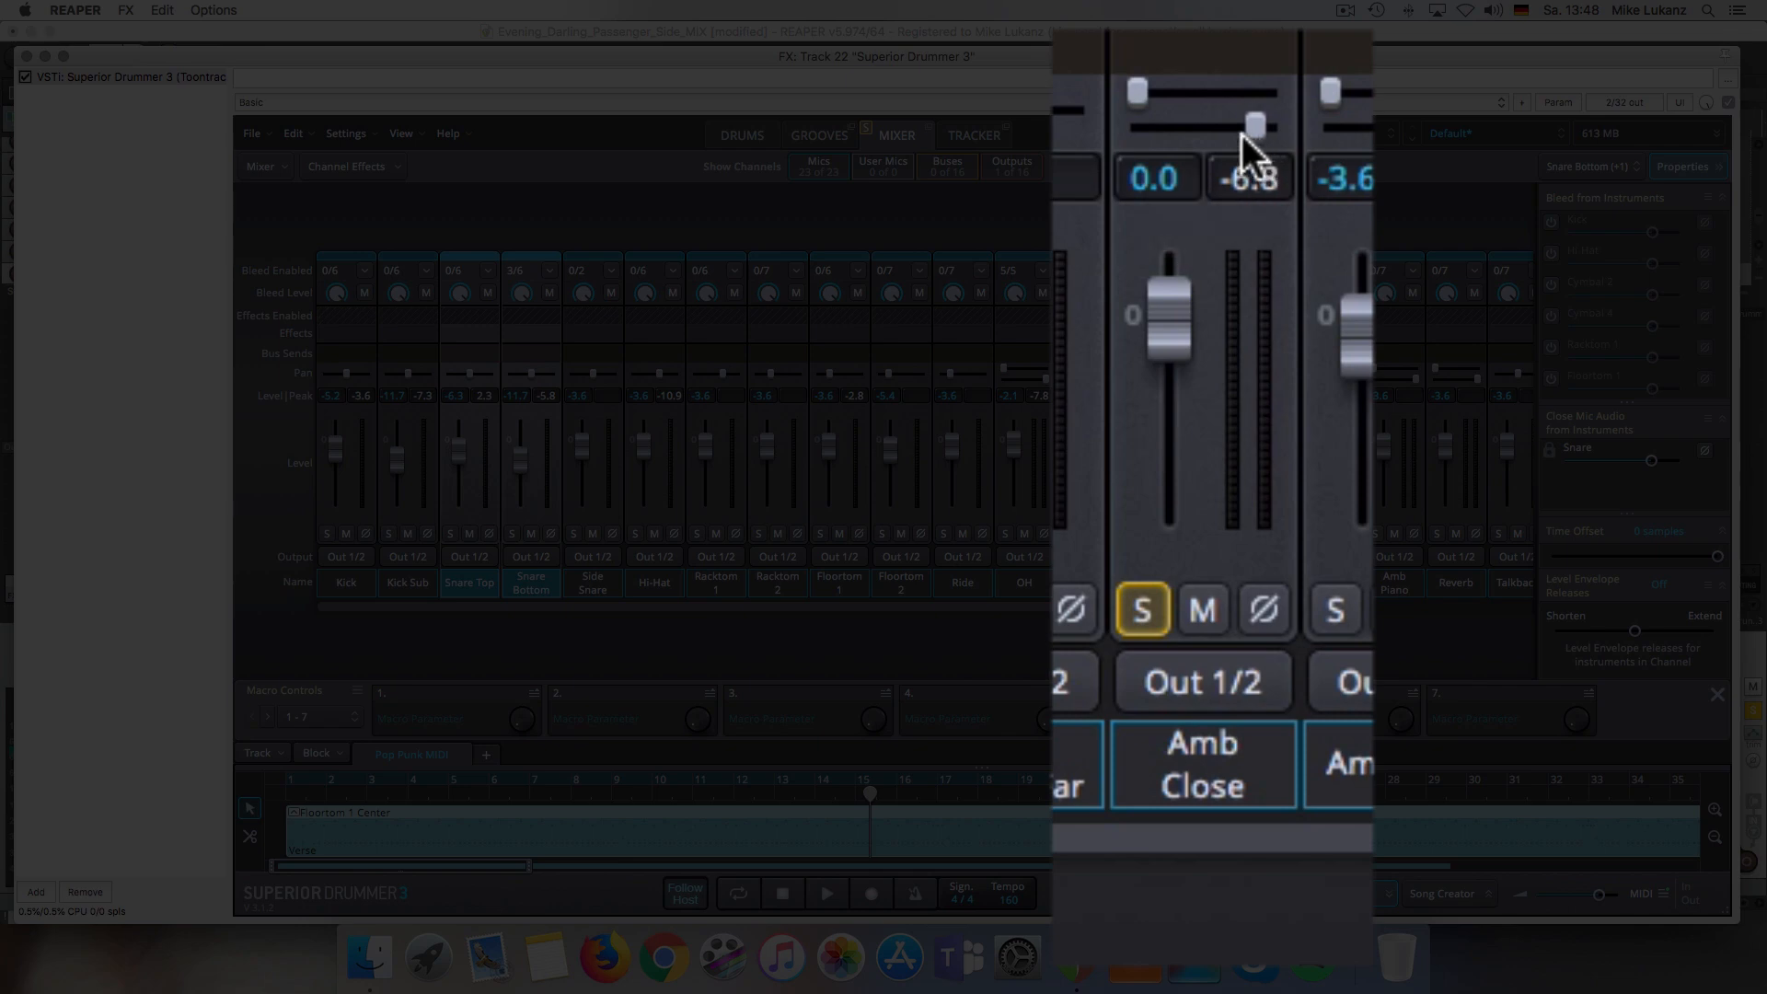
left_click_drag(1138, 101, 1152, 103)
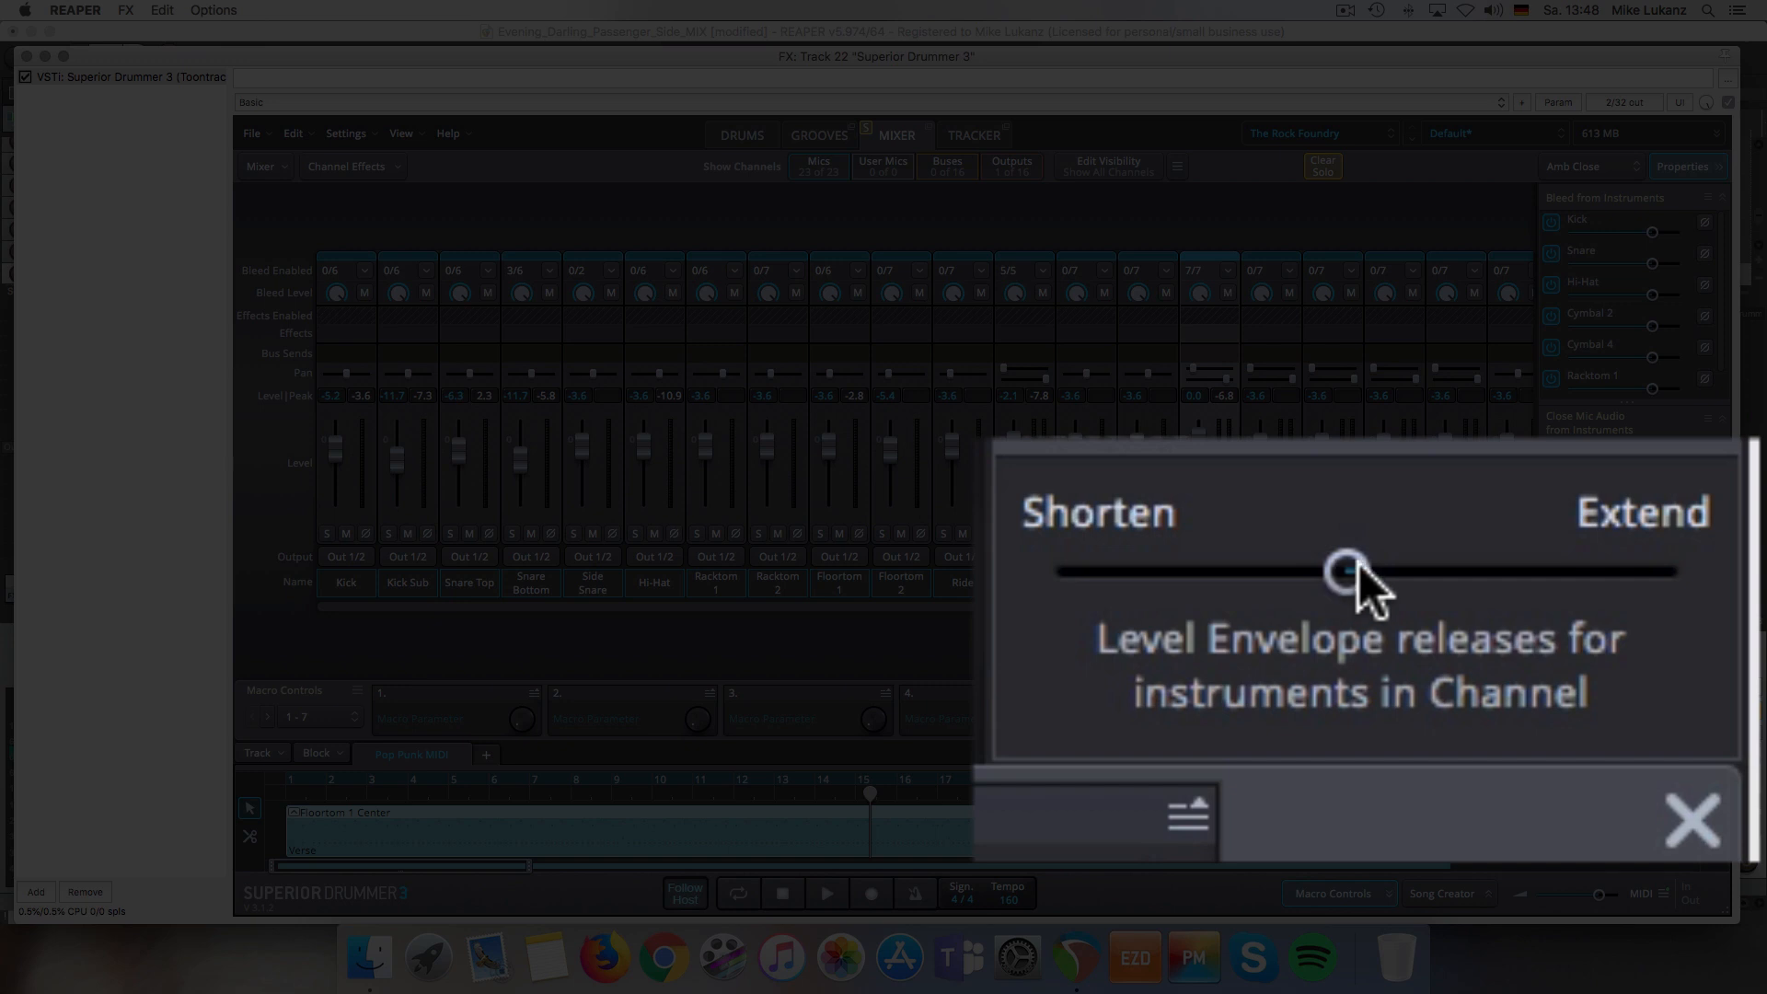
- Try different level envelope release lengths on Amb Close during playback, including the default, and shorten the releases to 63.5%
mouse_move(1358, 565)
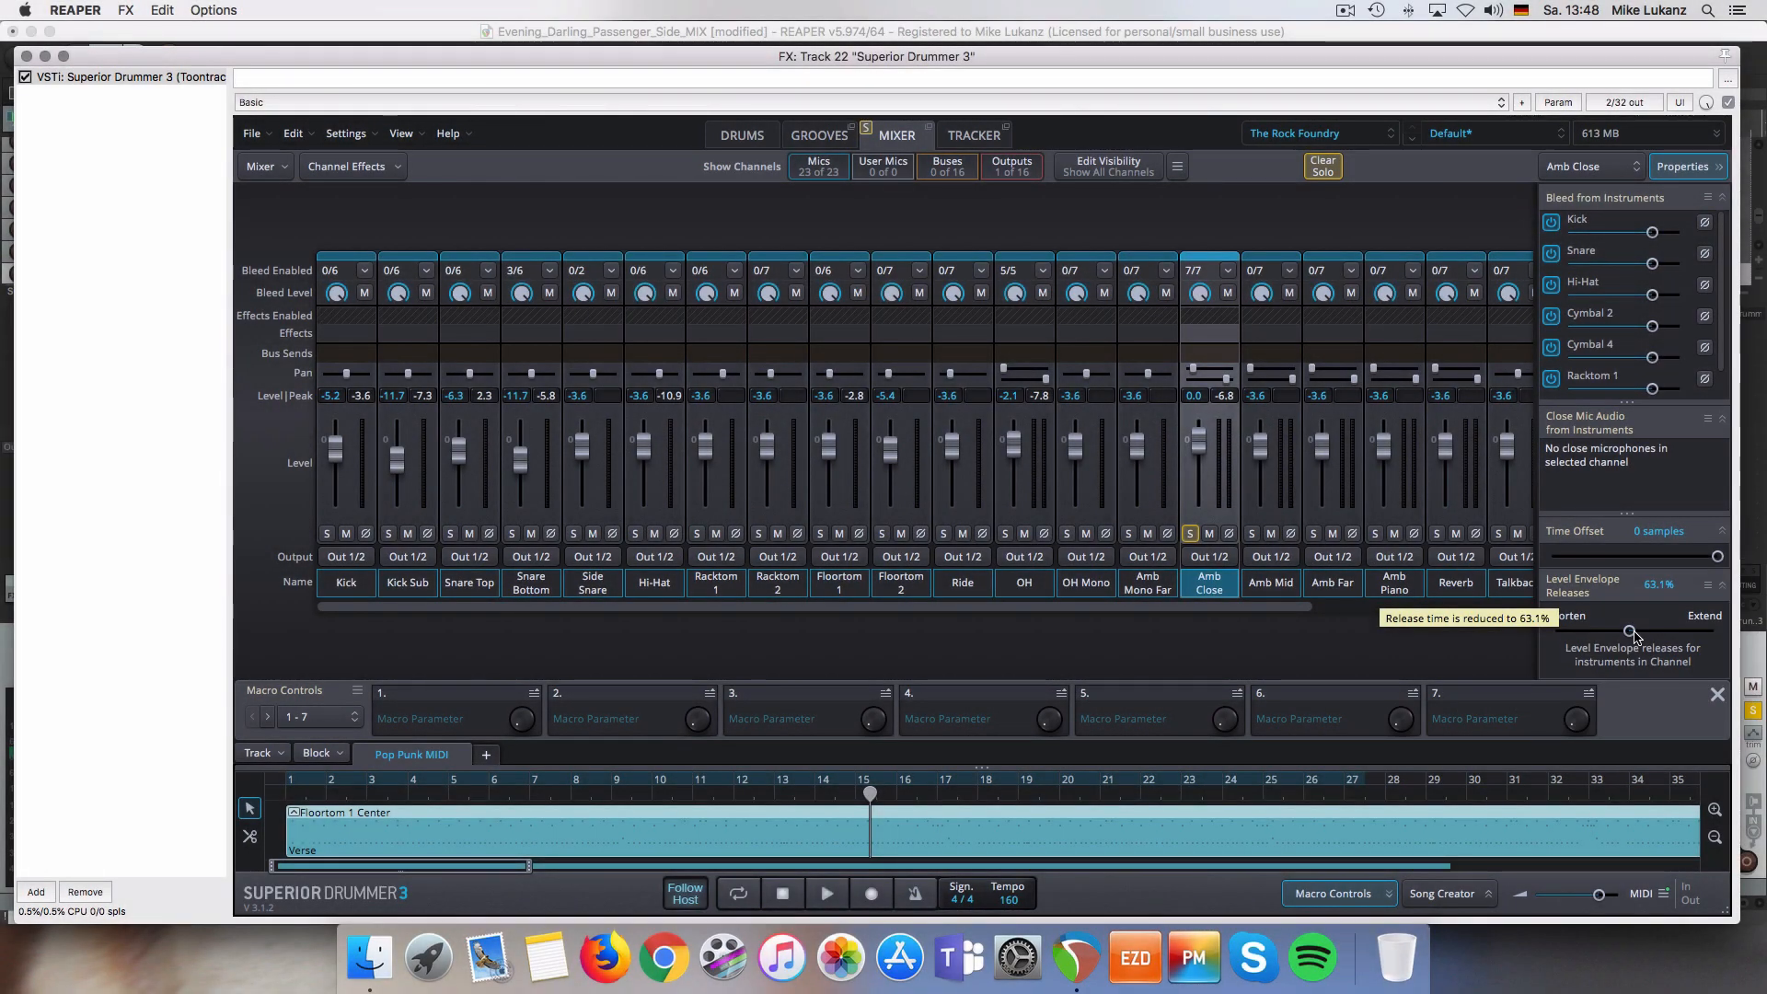
double_click(1634, 634)
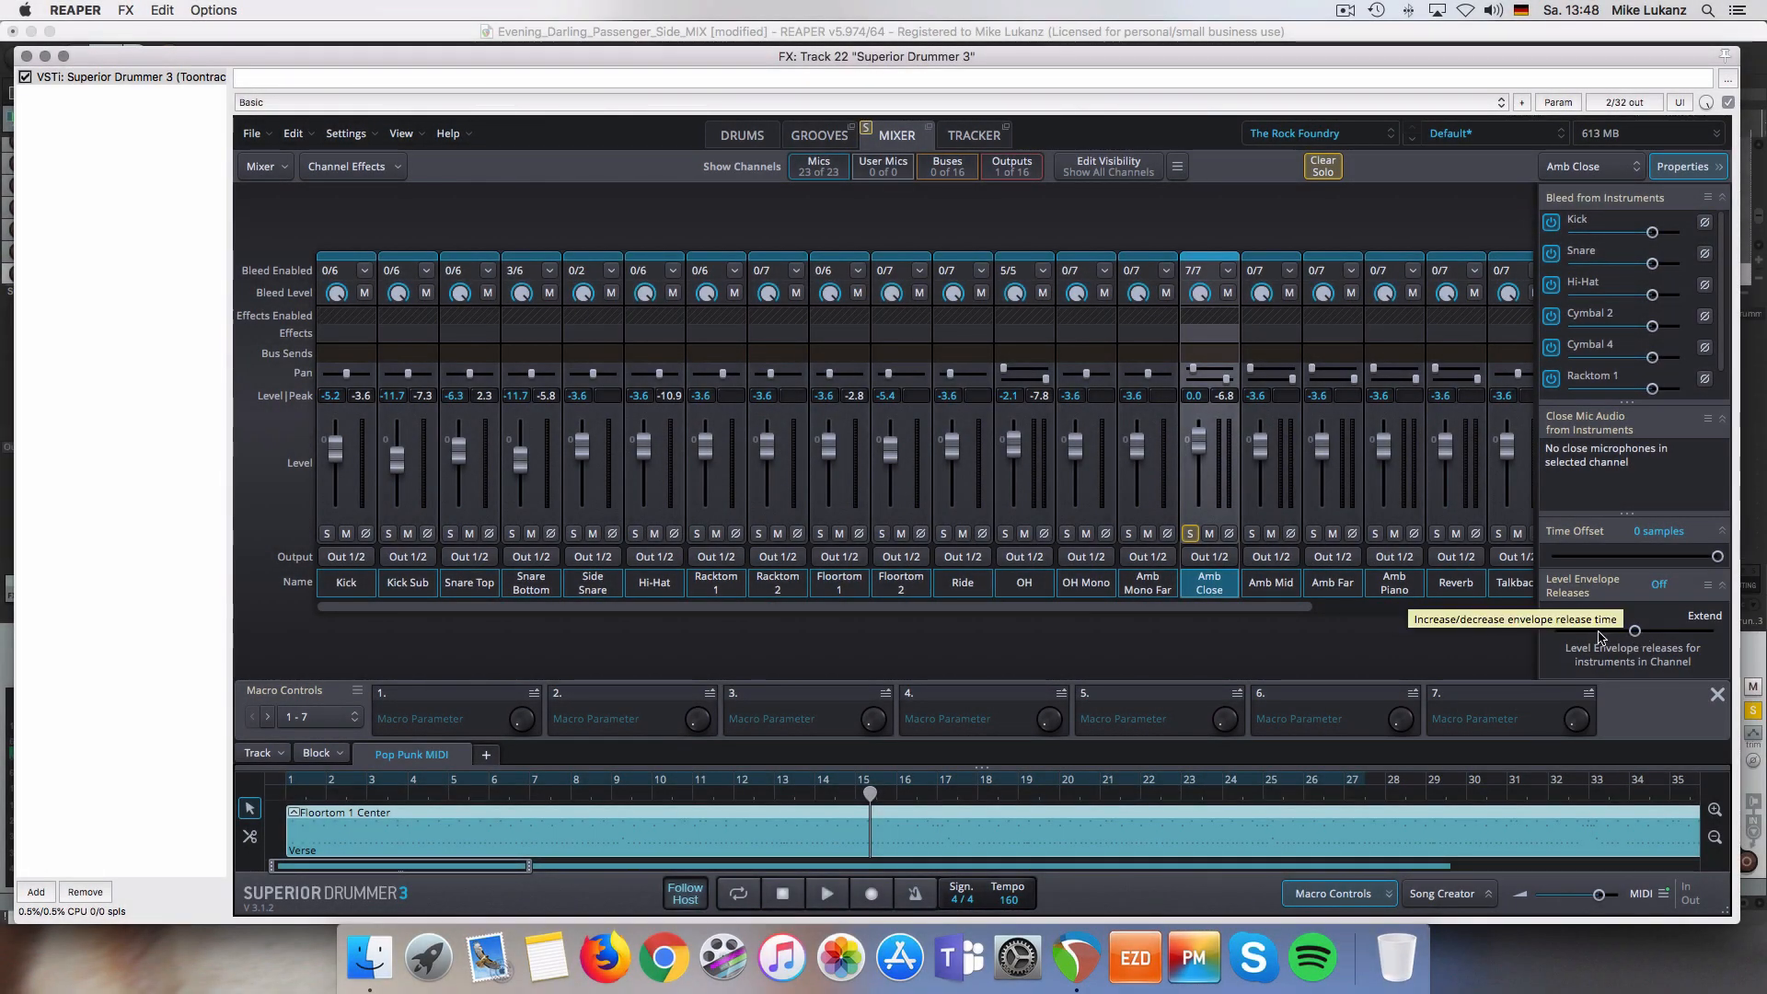
key("space")
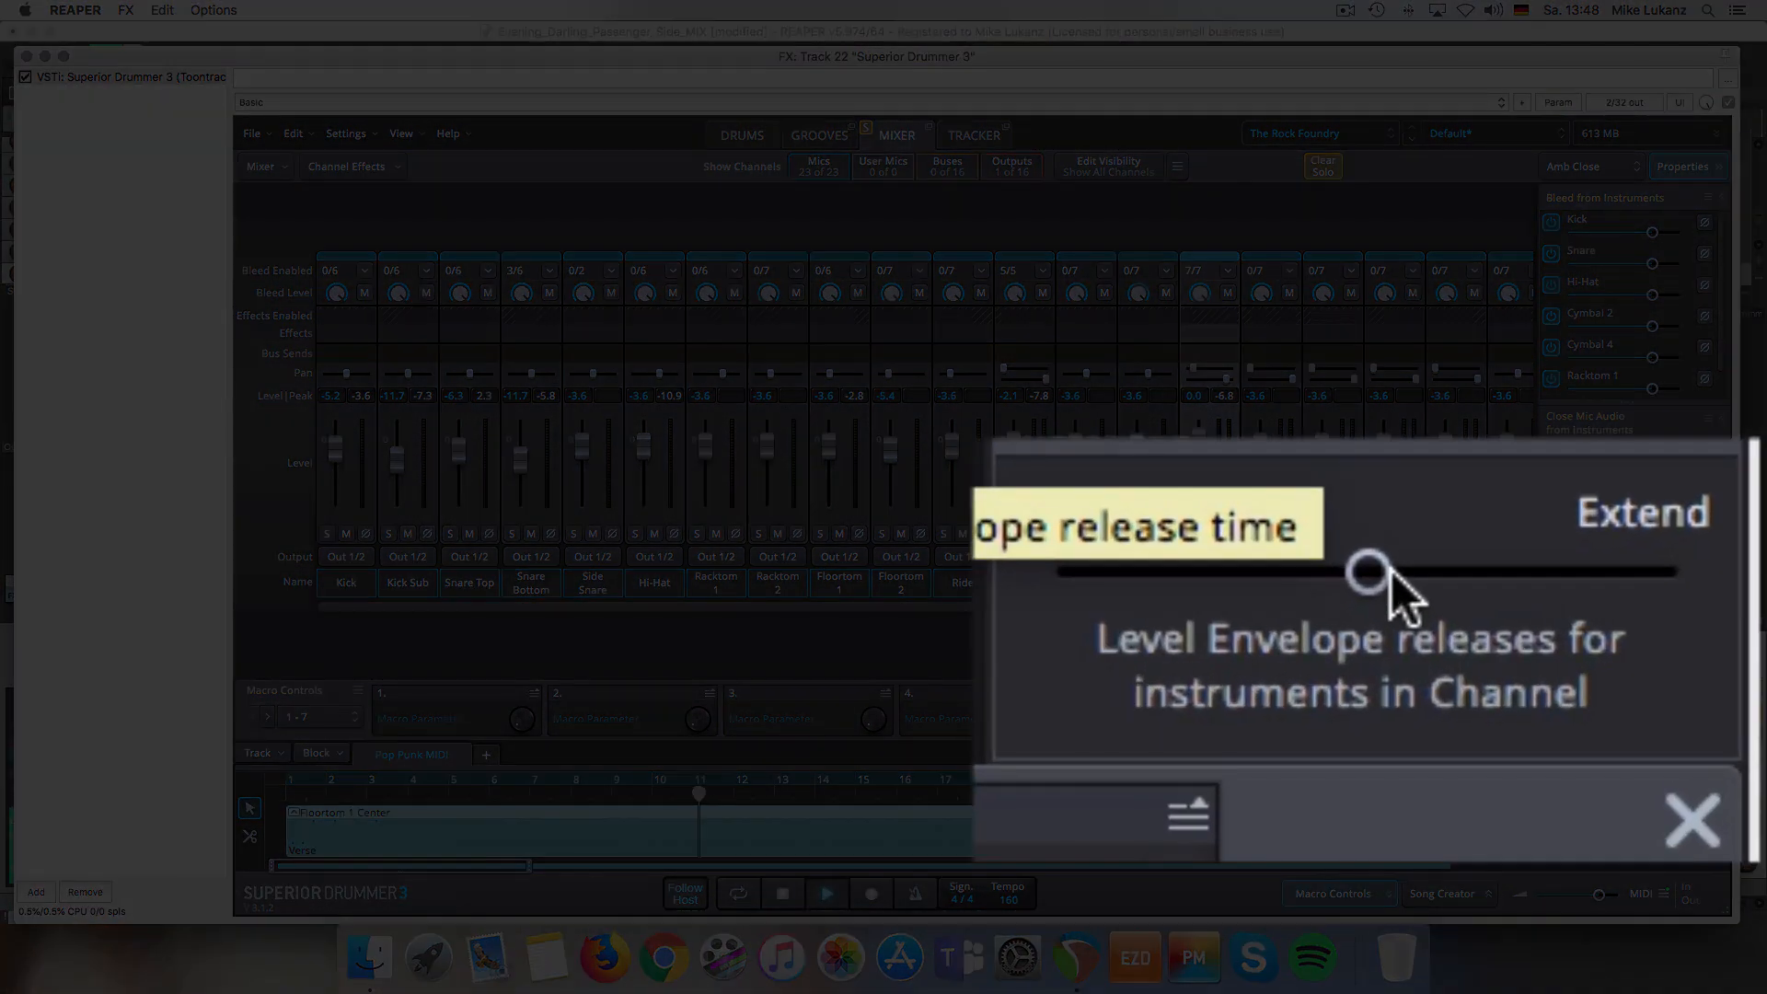
mouse_move(1636, 632)
left_mouse_down()
mouse_move(1605, 632)
mouse_move(1625, 632)
left_mouse_up()
left_click_drag(1333, 570, 1394, 572)
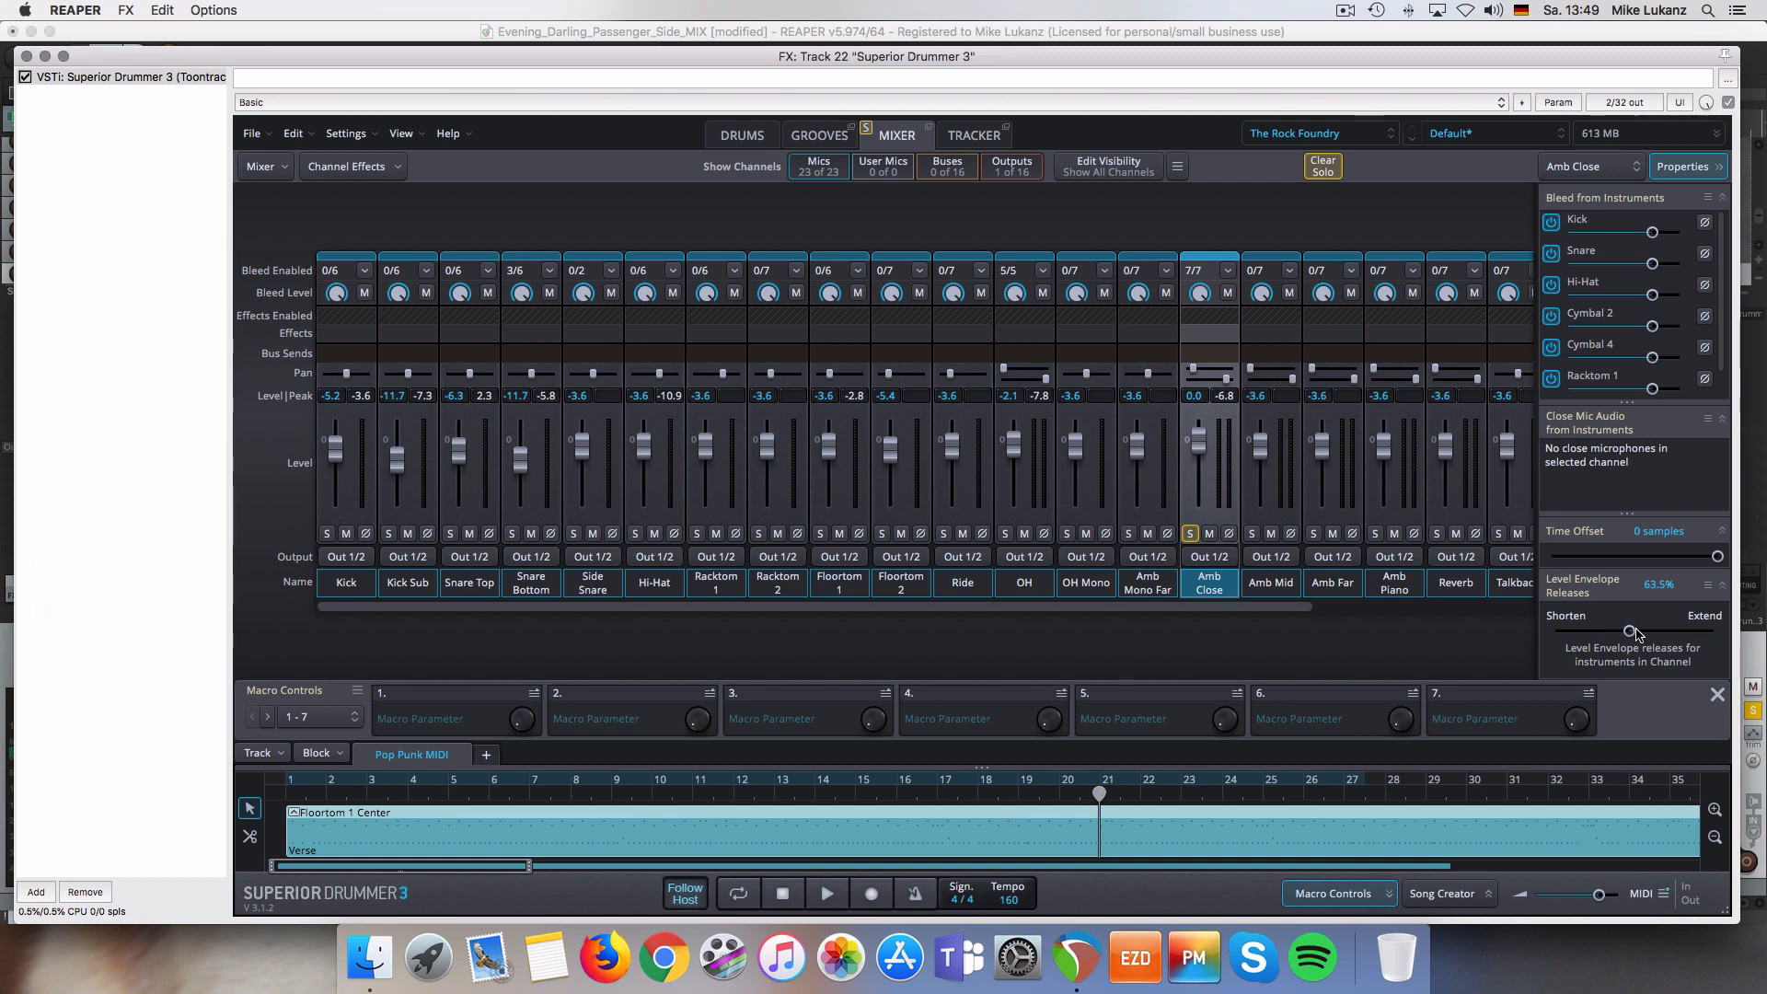
- Unsolo the Amb Close channel, turn its level fully off and play the kit briefly without it
left_click(1193, 534)
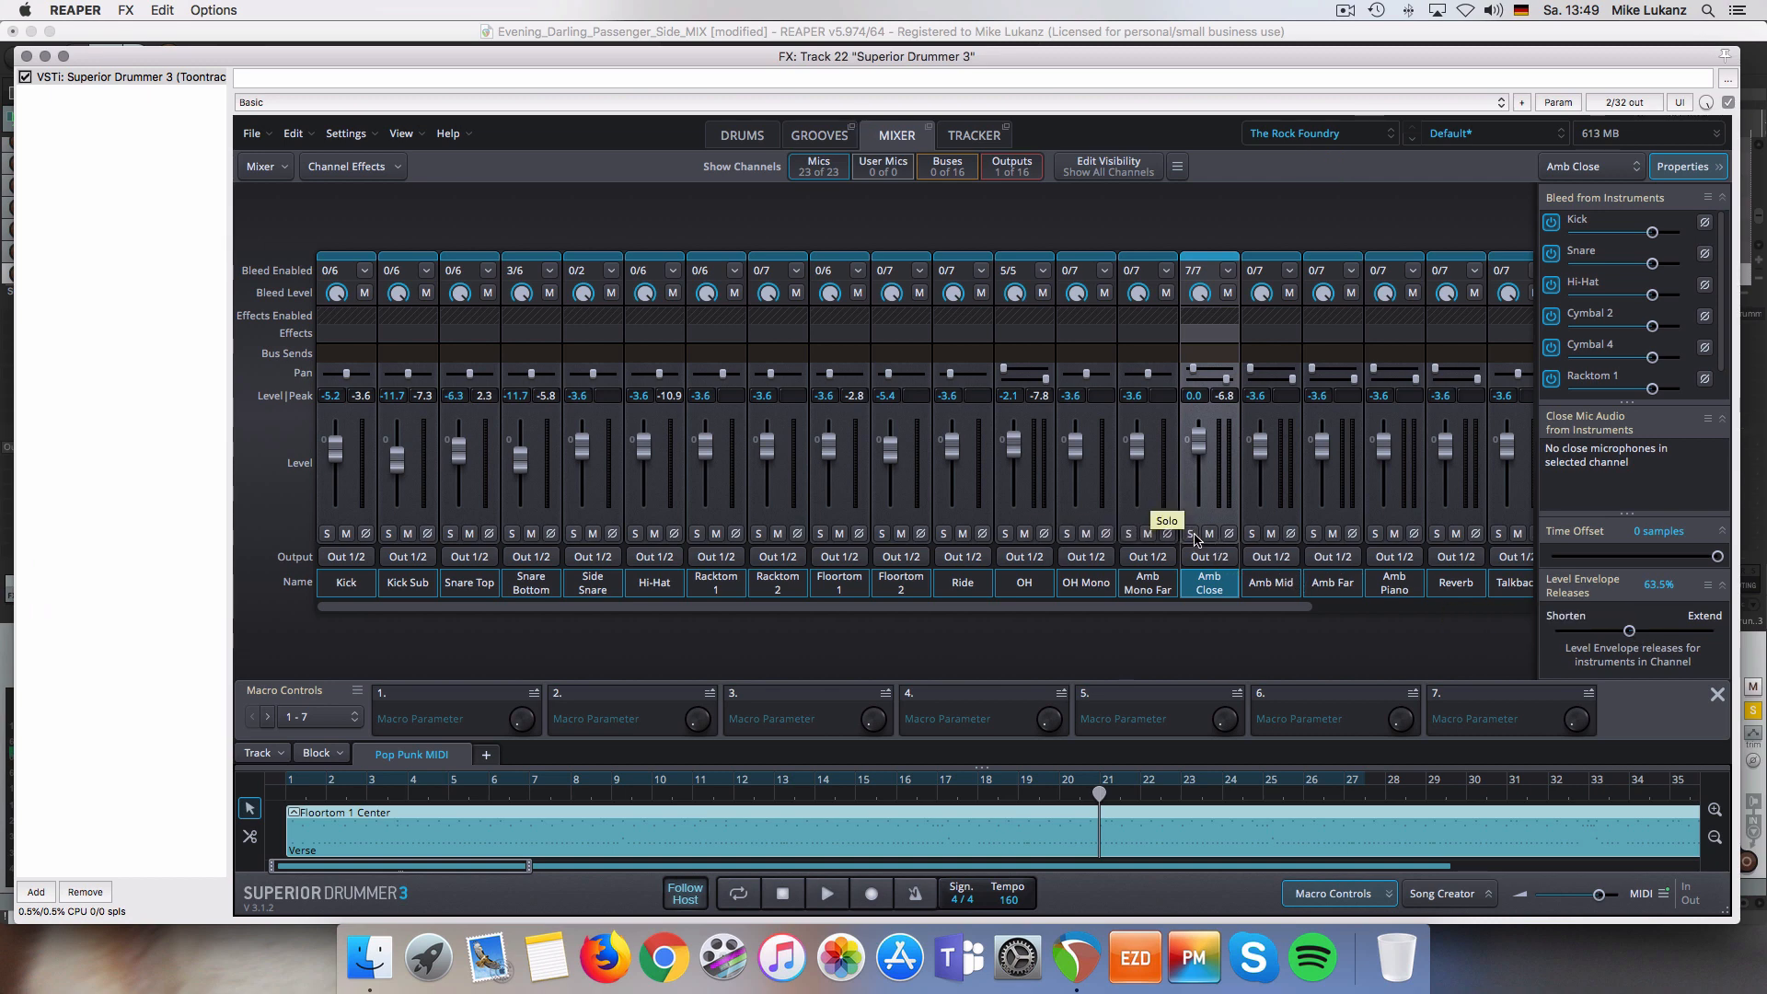
left_click_drag(1198, 443, 1200, 512)
key("space")
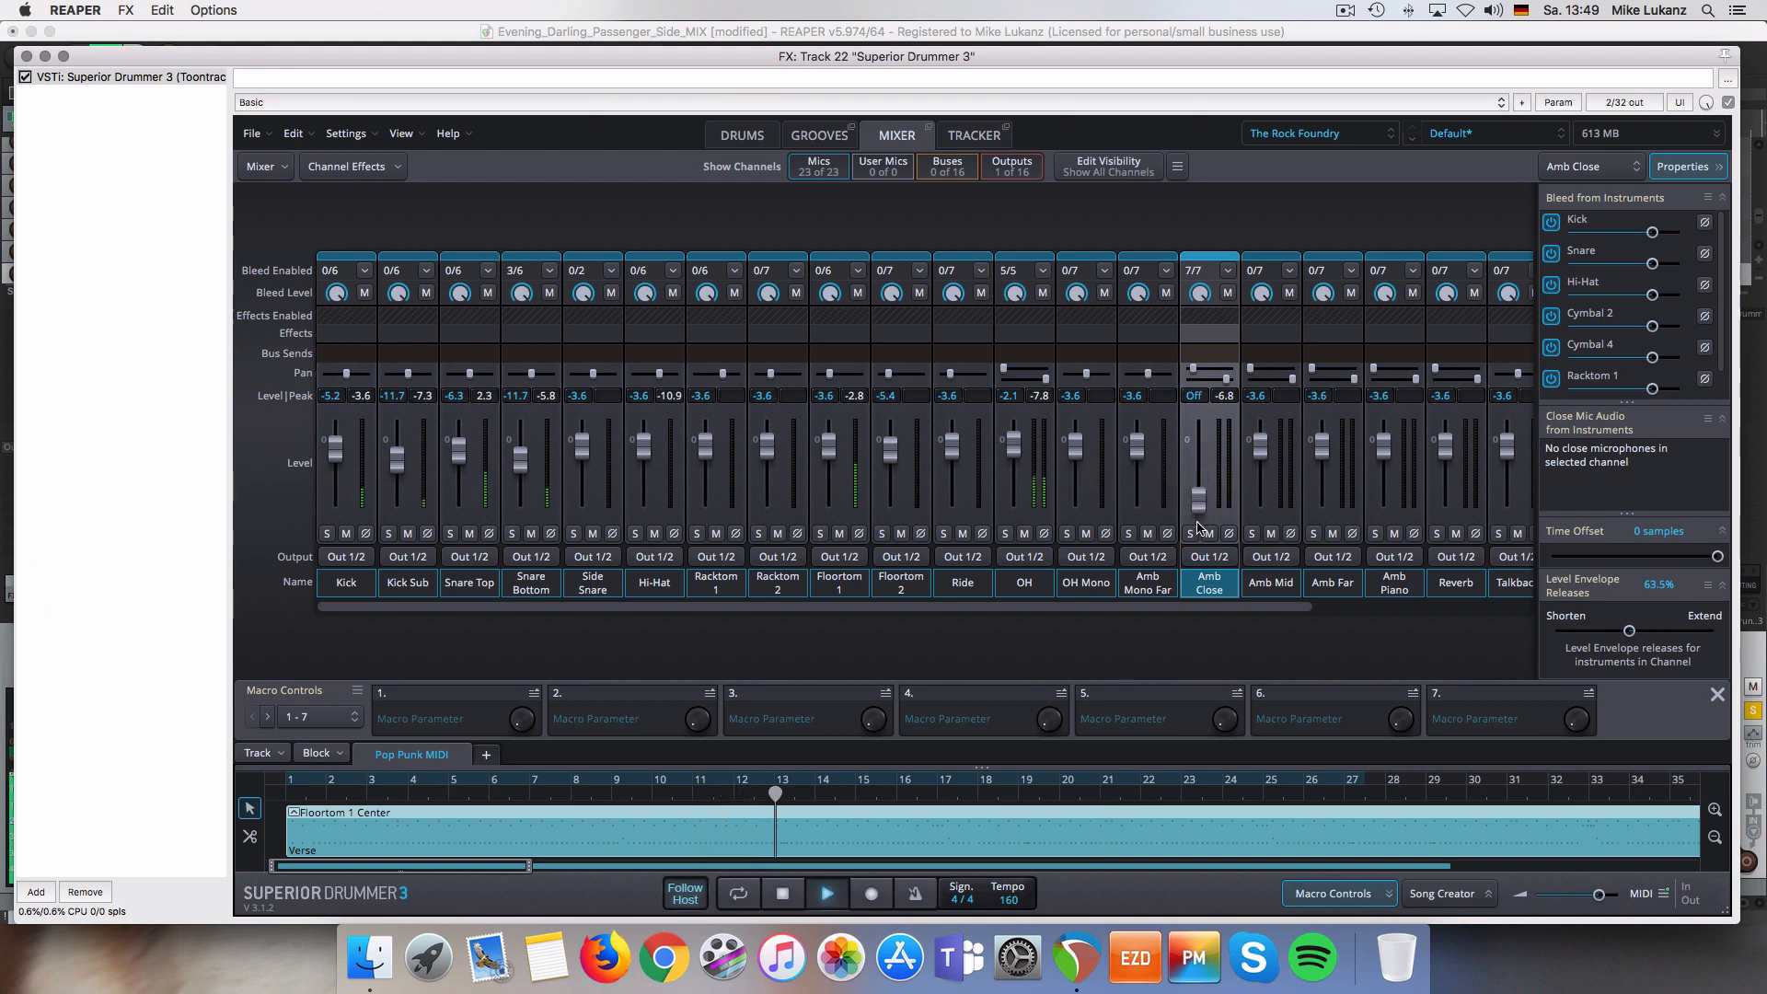
key("space")
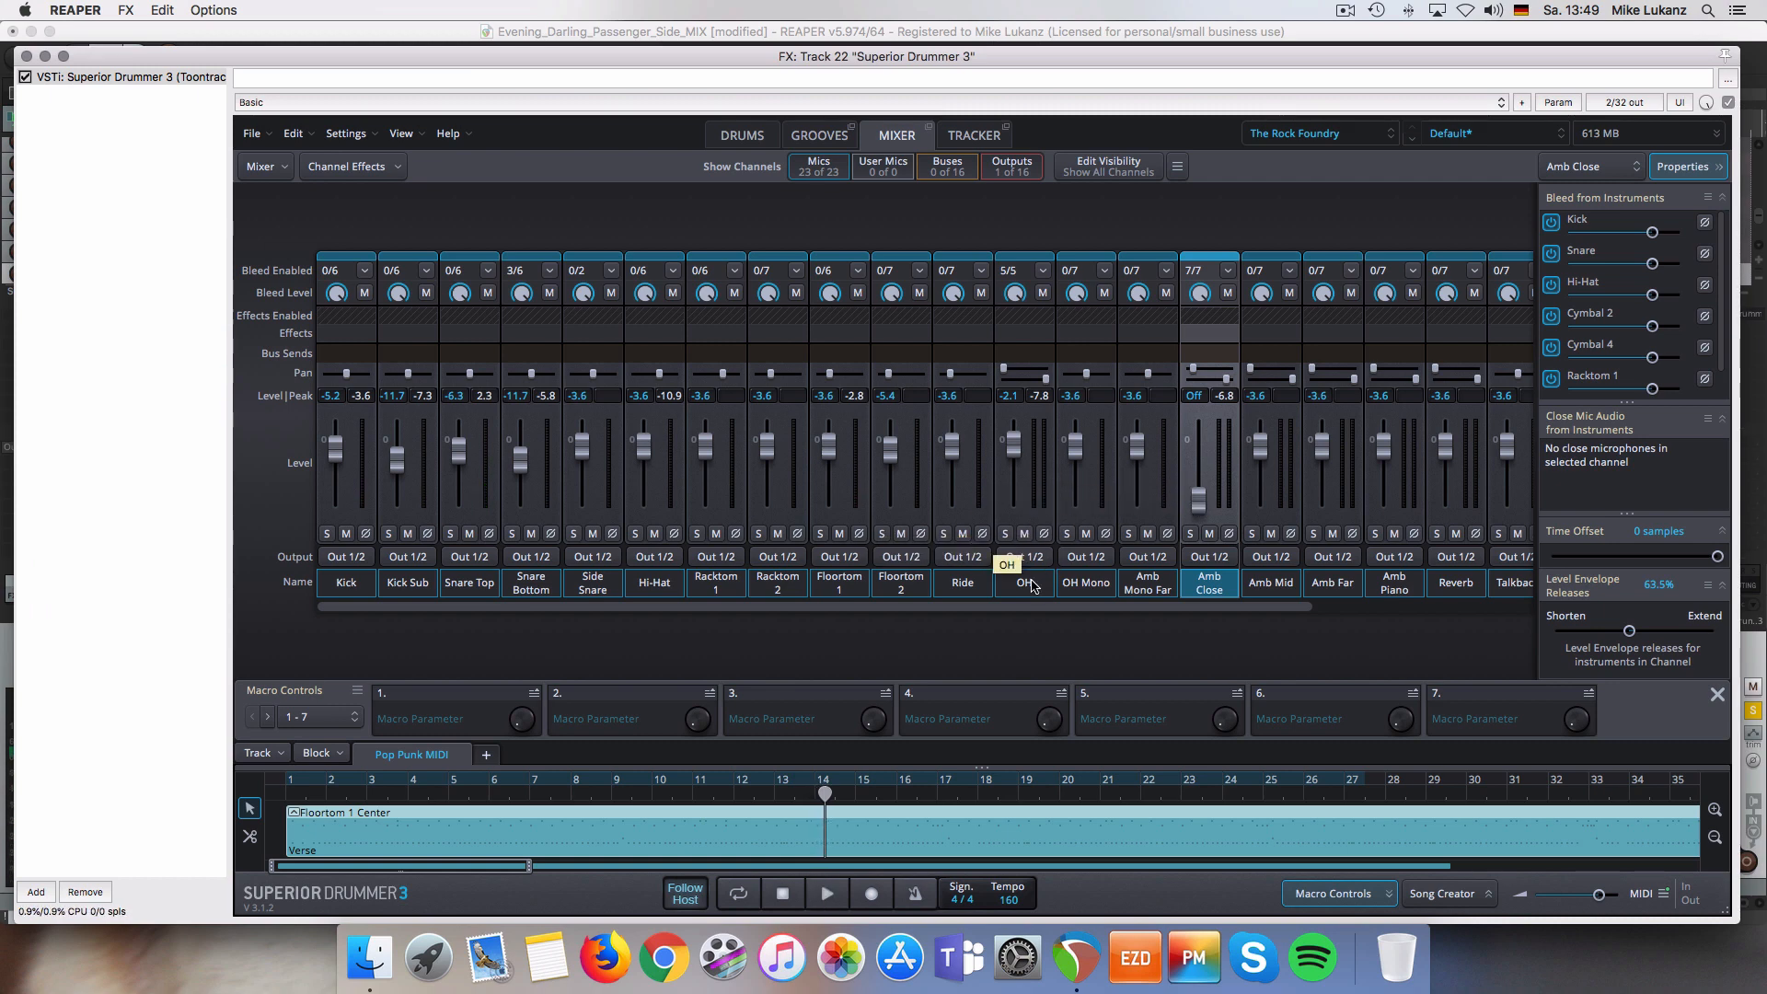
- Check the drum kit view, return to the plugin mixer and raise Amb Close to -11.4 dB during playback
left_click(774, 144)
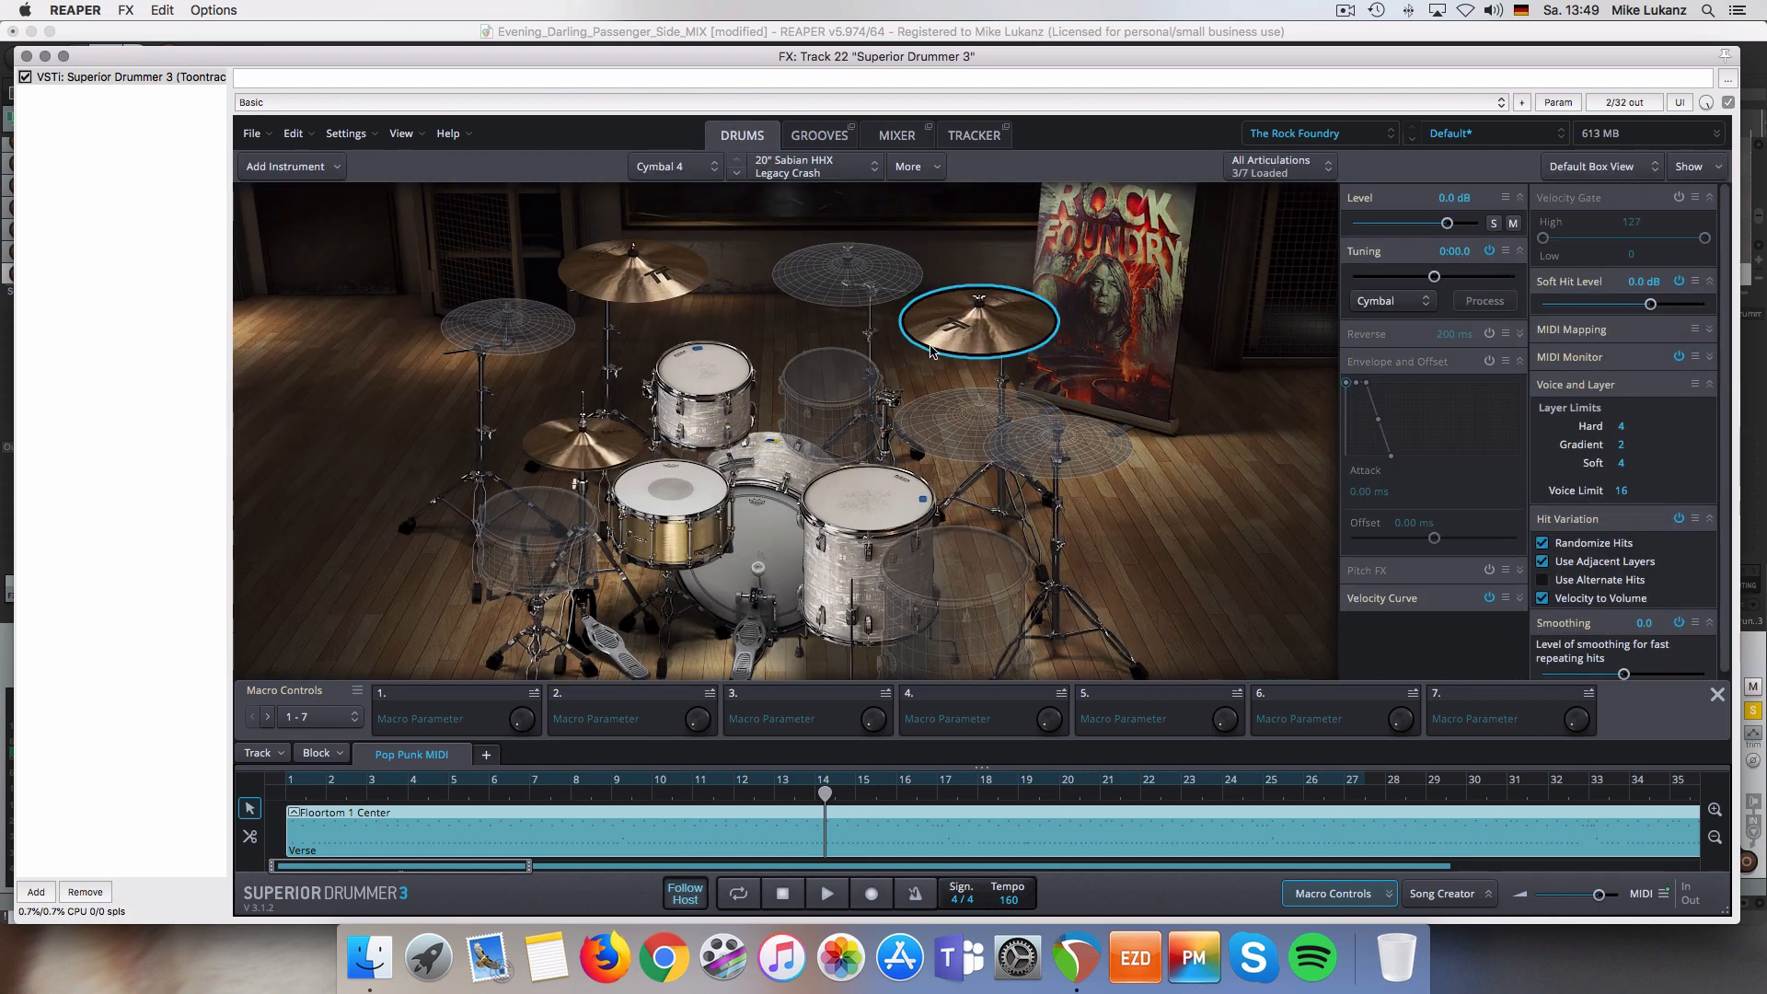
left_click(901, 142)
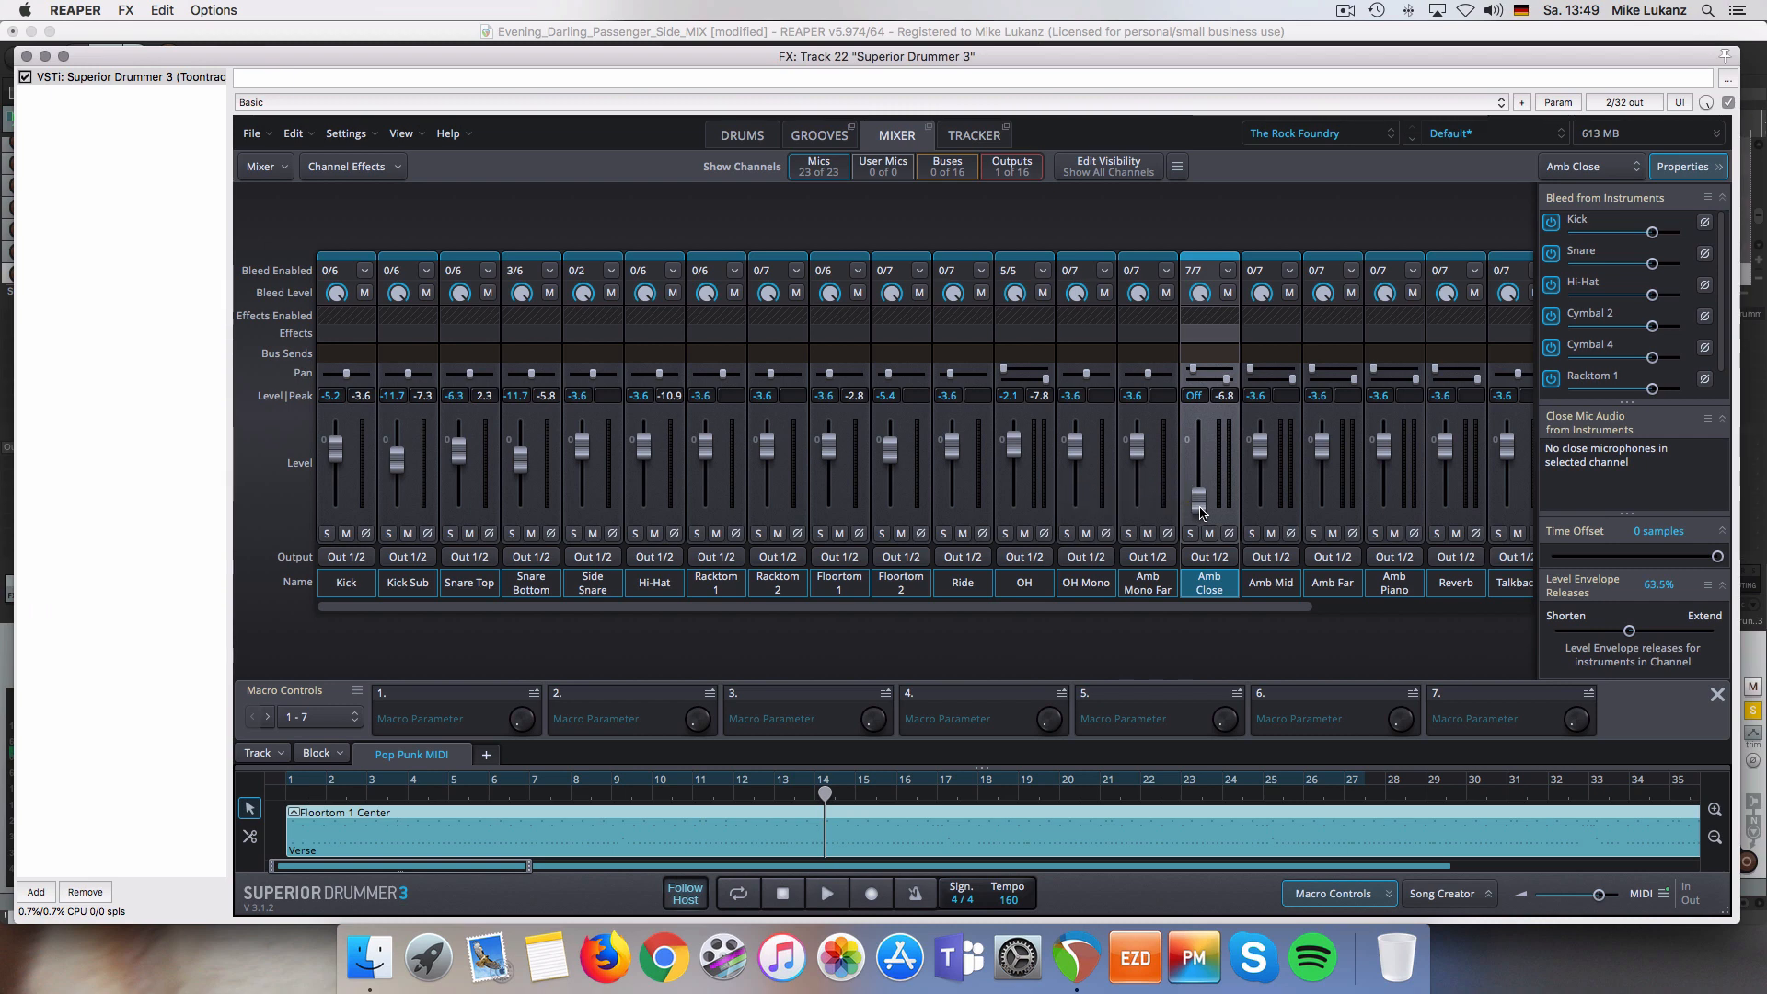
key("space")
left_click_drag(1201, 512, 1203, 471)
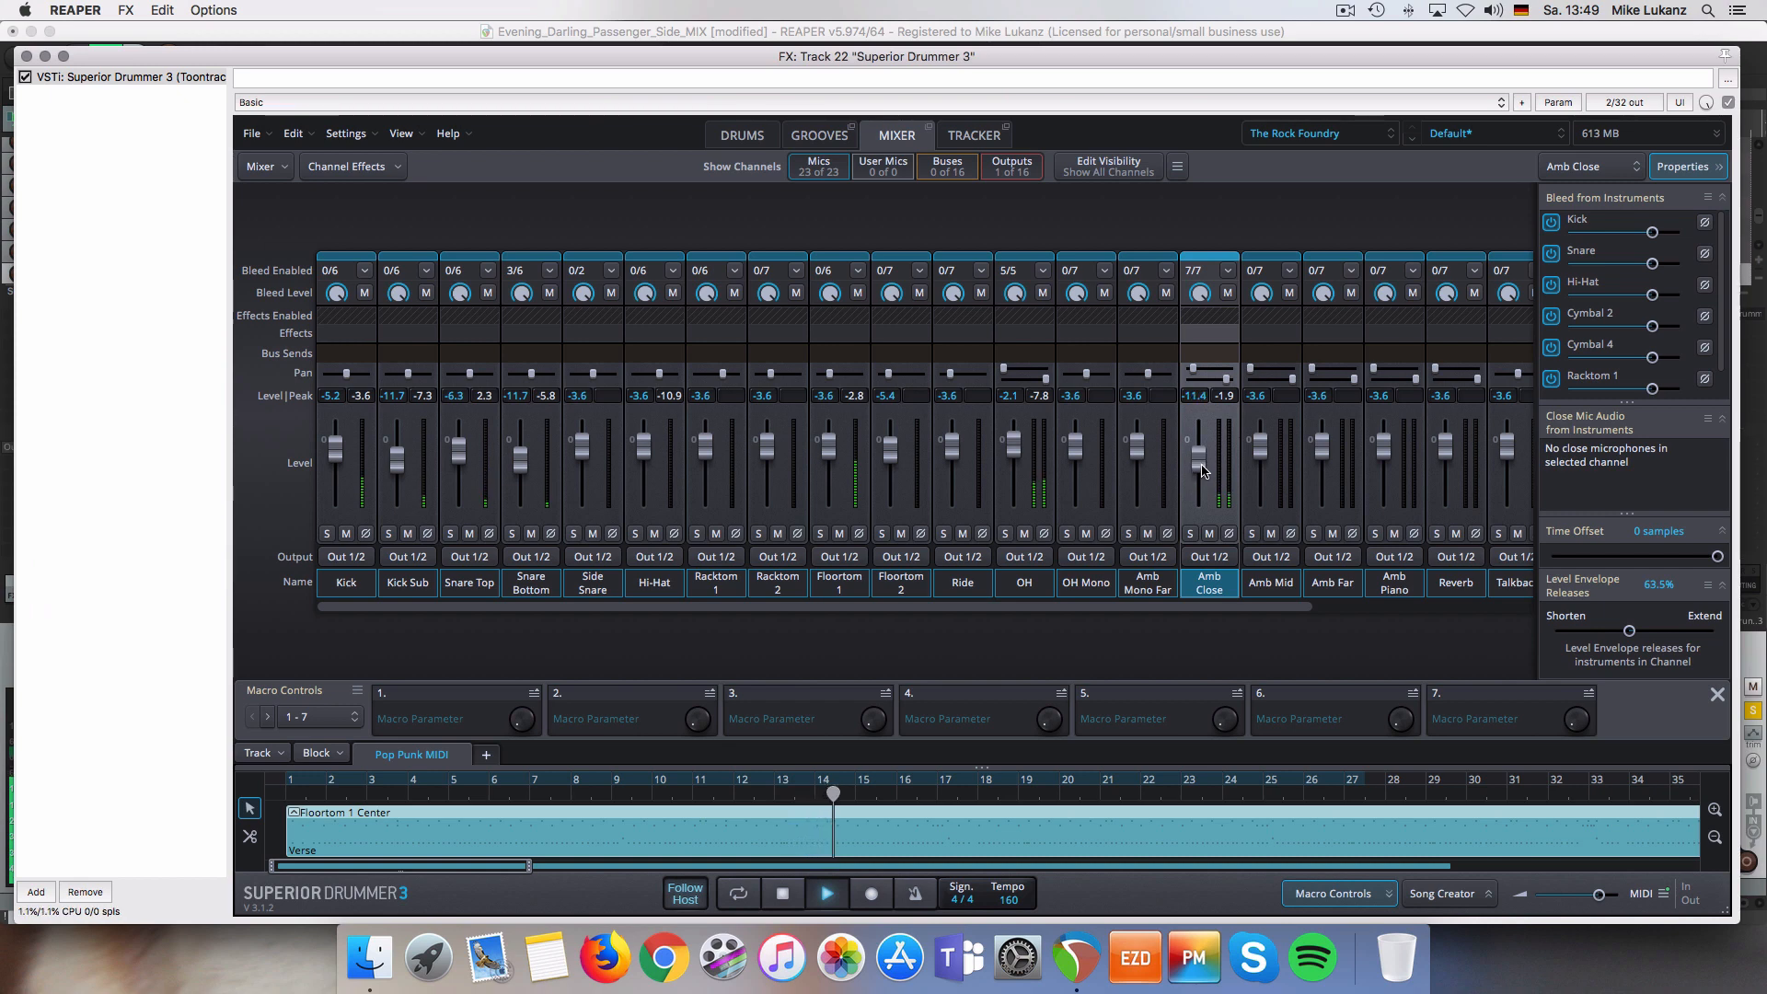
- Audition the Kick, Kick Sub, Snare Top and Snare Bottom channels soloed together, followed by OH and Amb Close each in solo
left_click(346, 582)
left_click(521, 589, "shift")
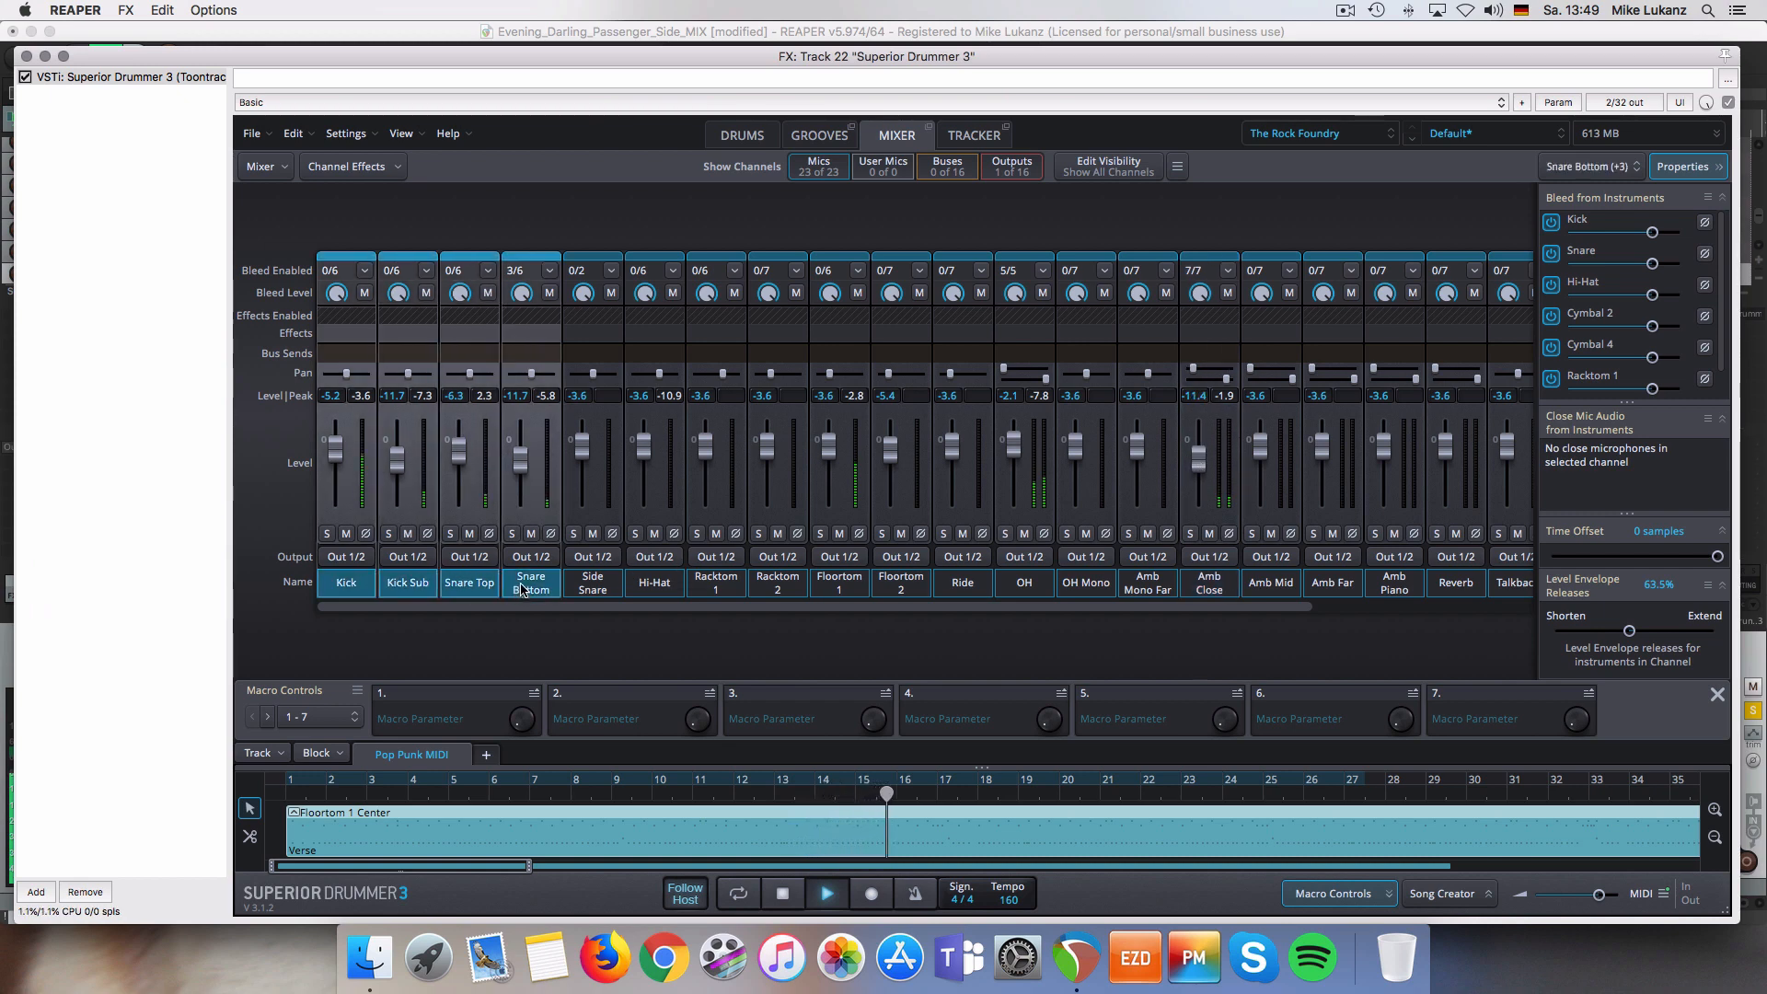
left_click(513, 534)
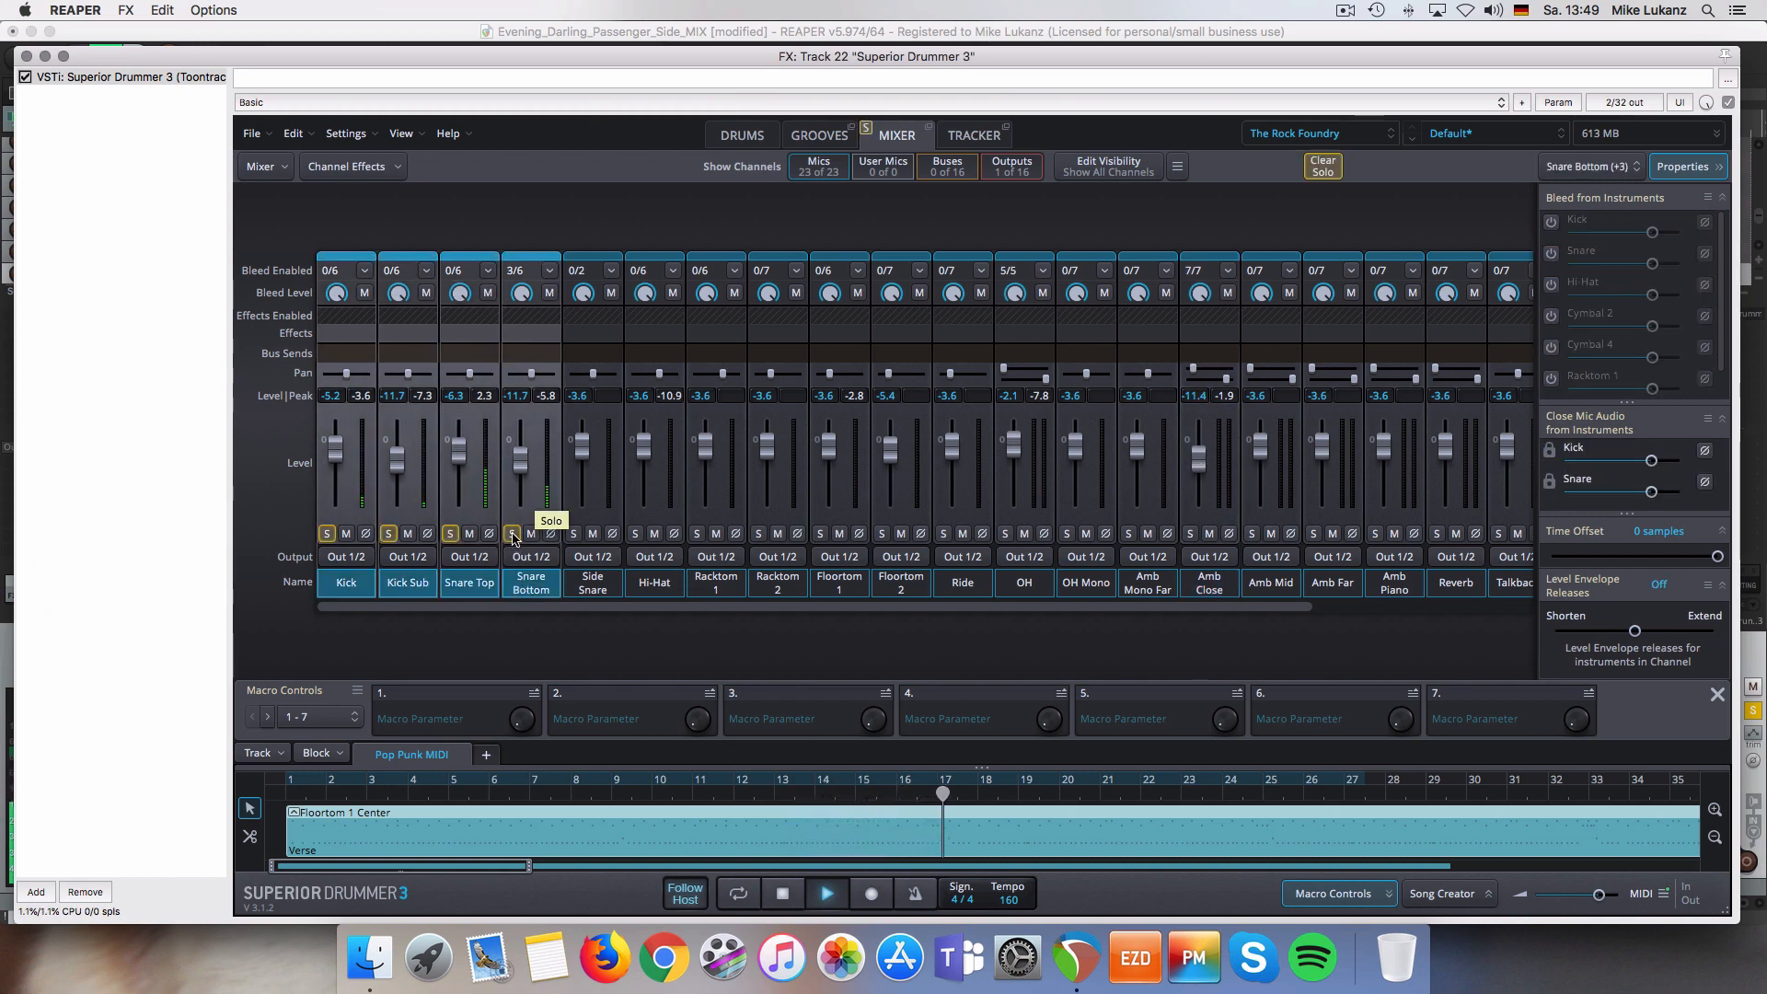
left_click(513, 536)
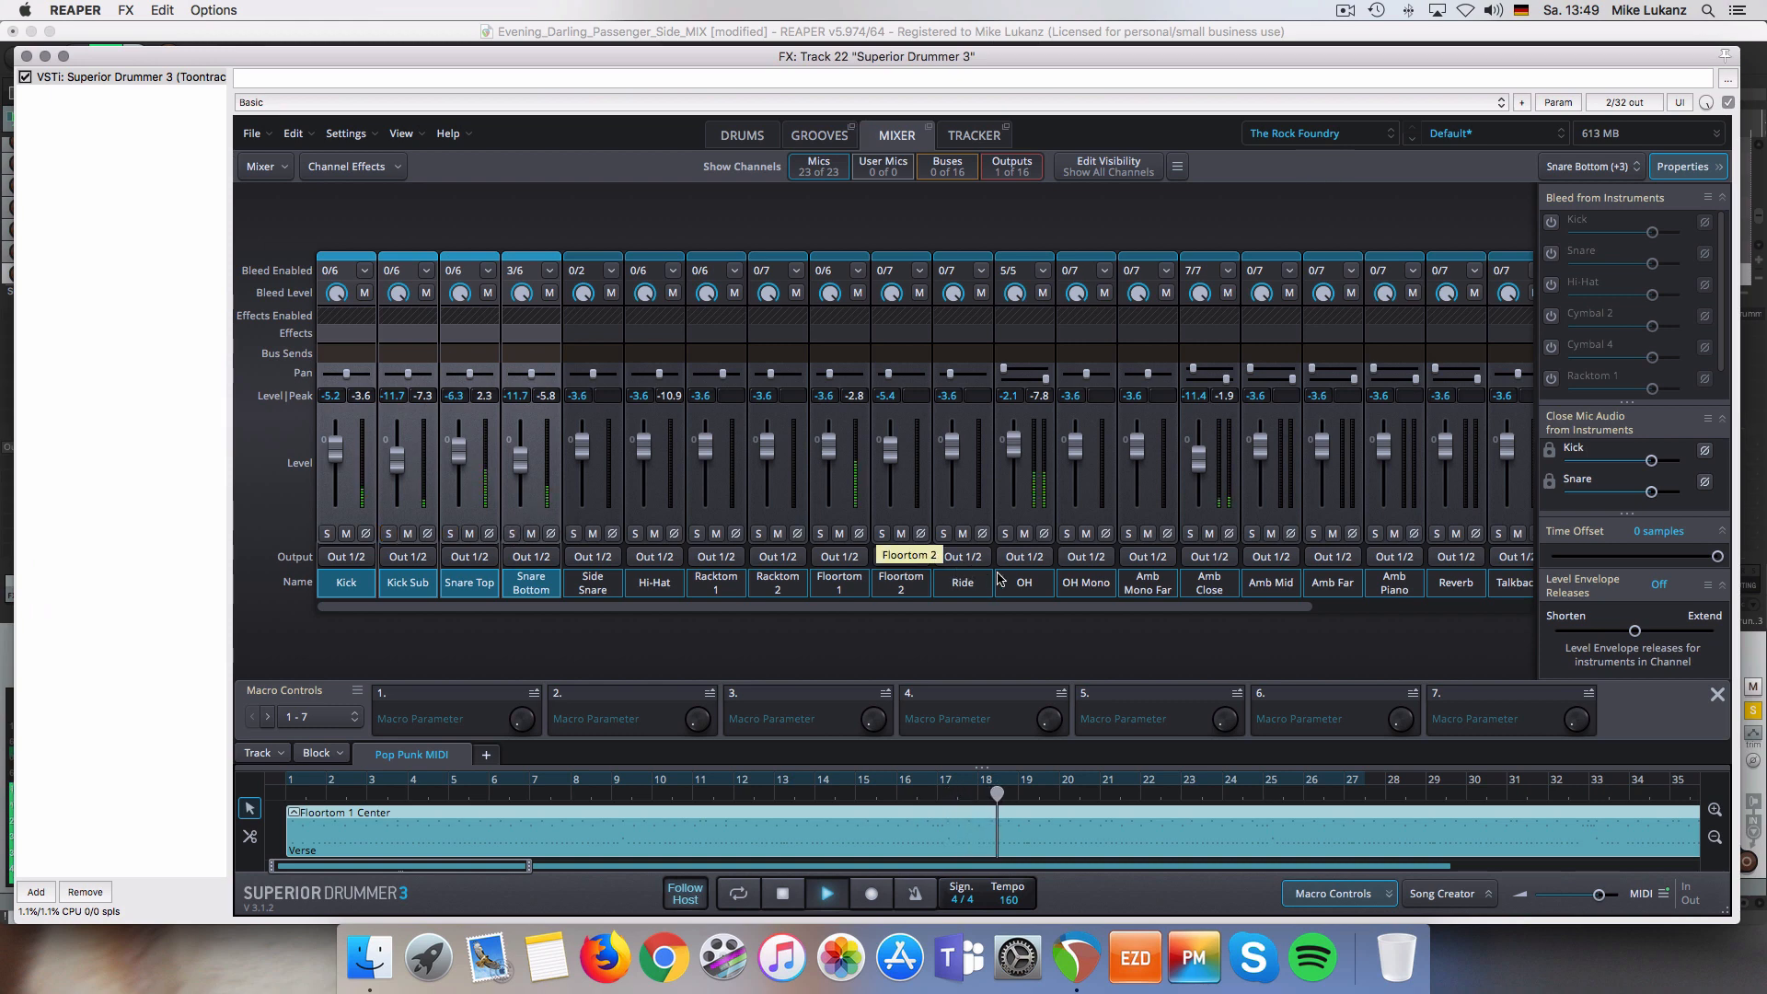
left_click(1004, 534)
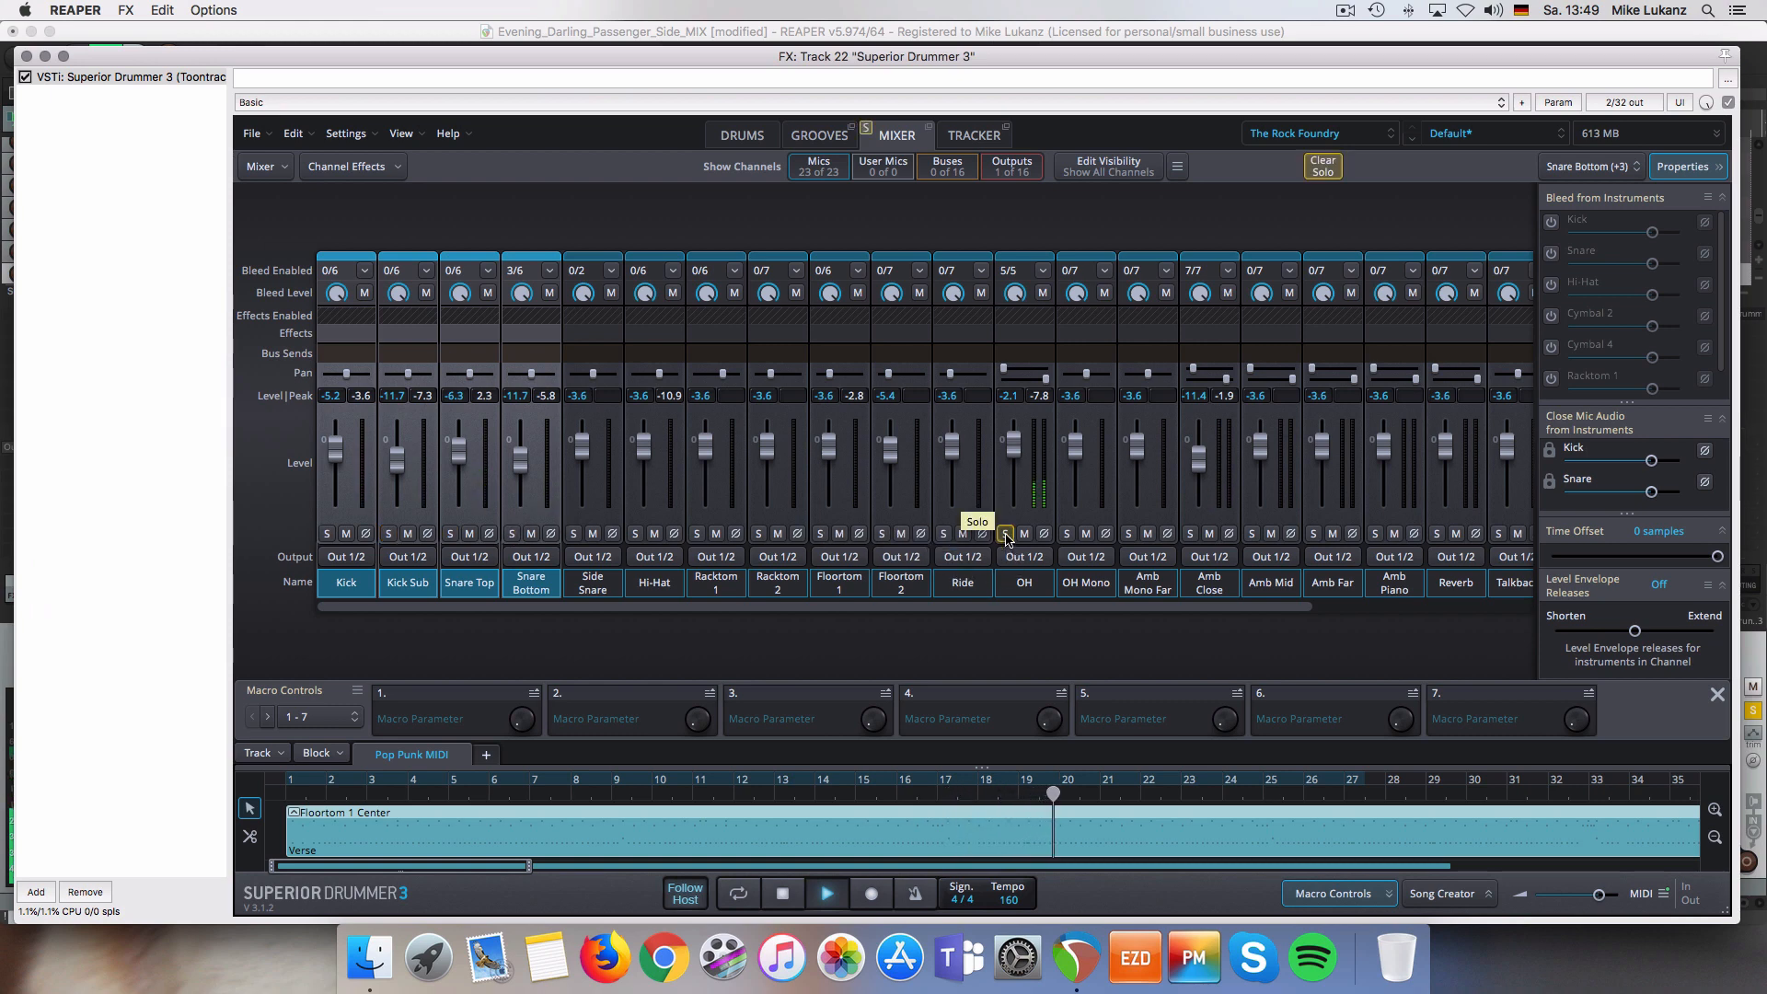
left_click(1004, 534)
left_click(1190, 534)
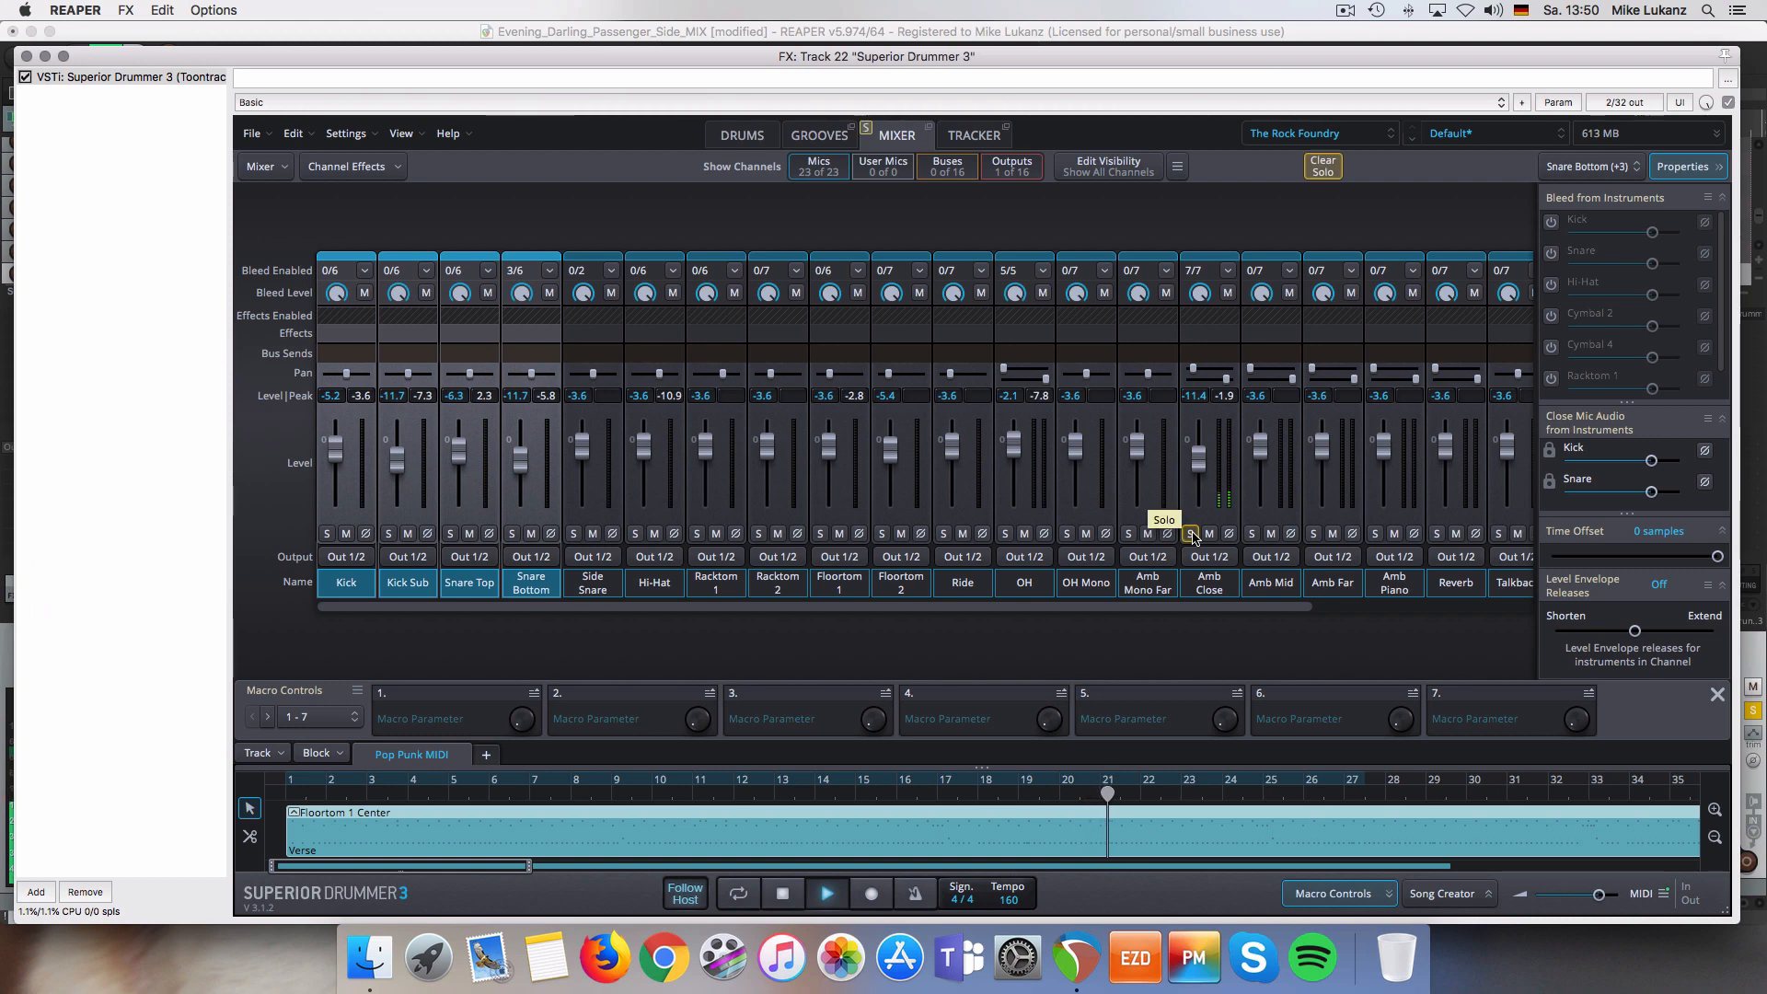
left_click(1190, 534)
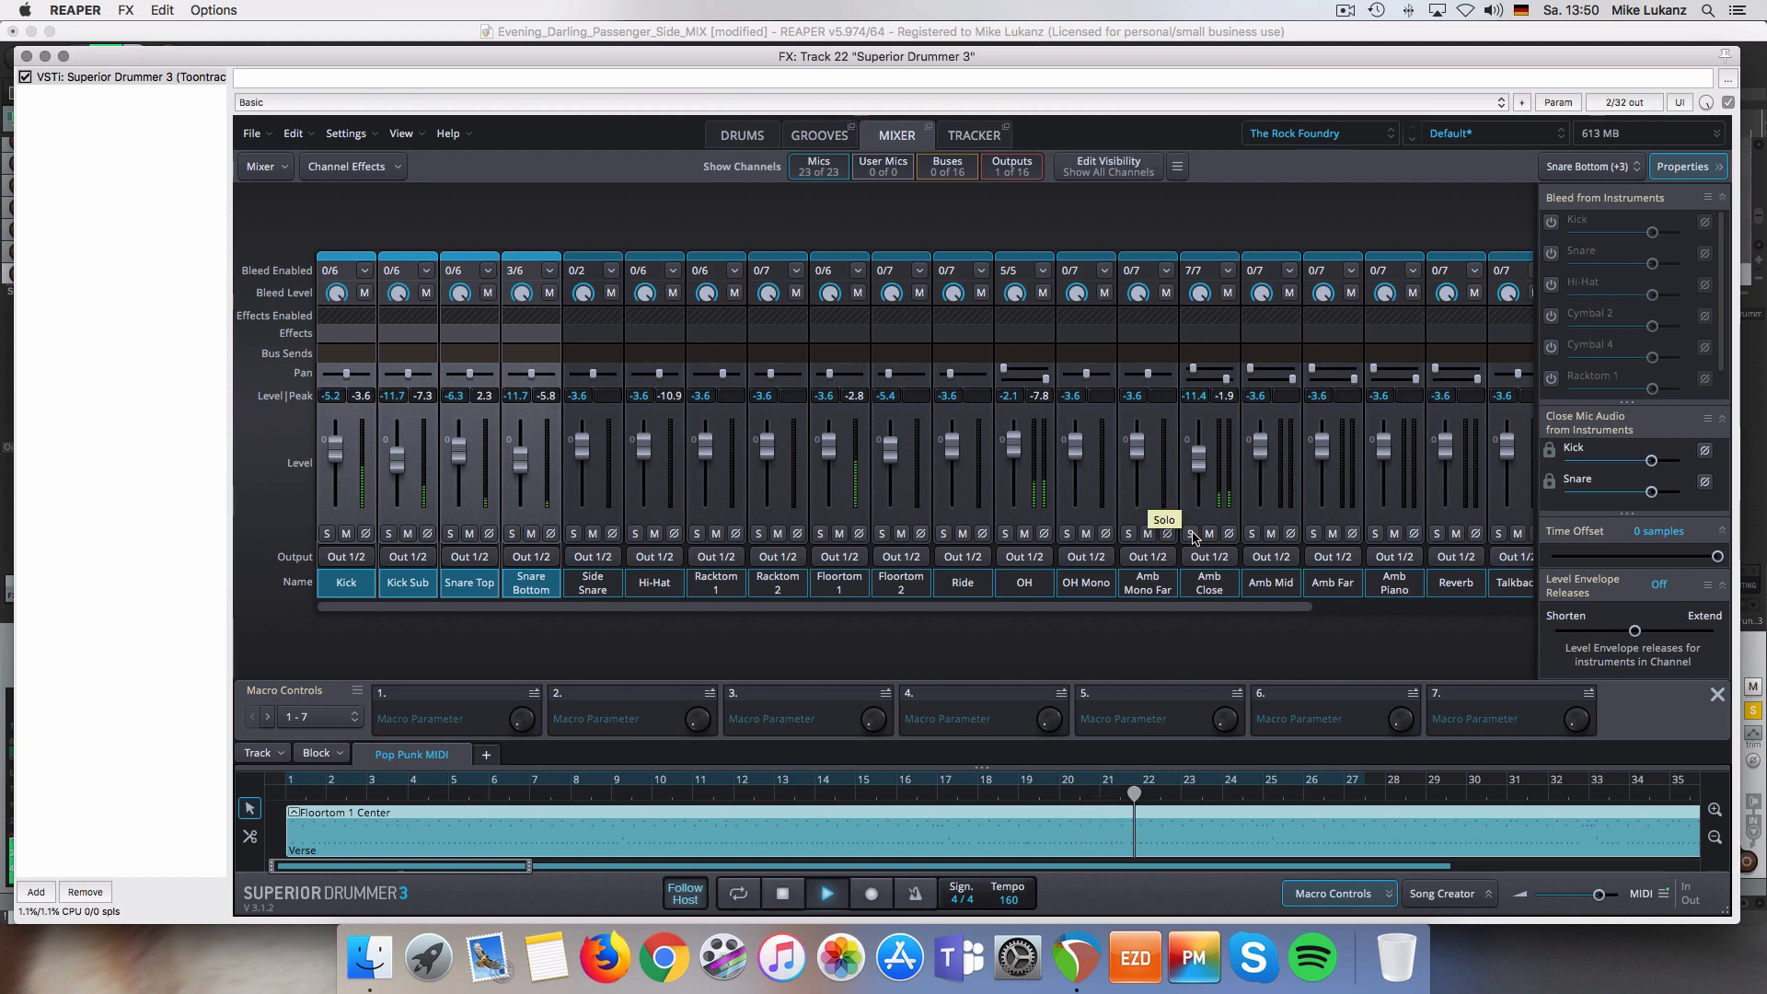
- Mute OH and Amb Close together to hear the remaining mics, stop playback and unmute both channels
left_click(1040, 582)
left_click(1209, 582, "super")
left_click(1209, 534)
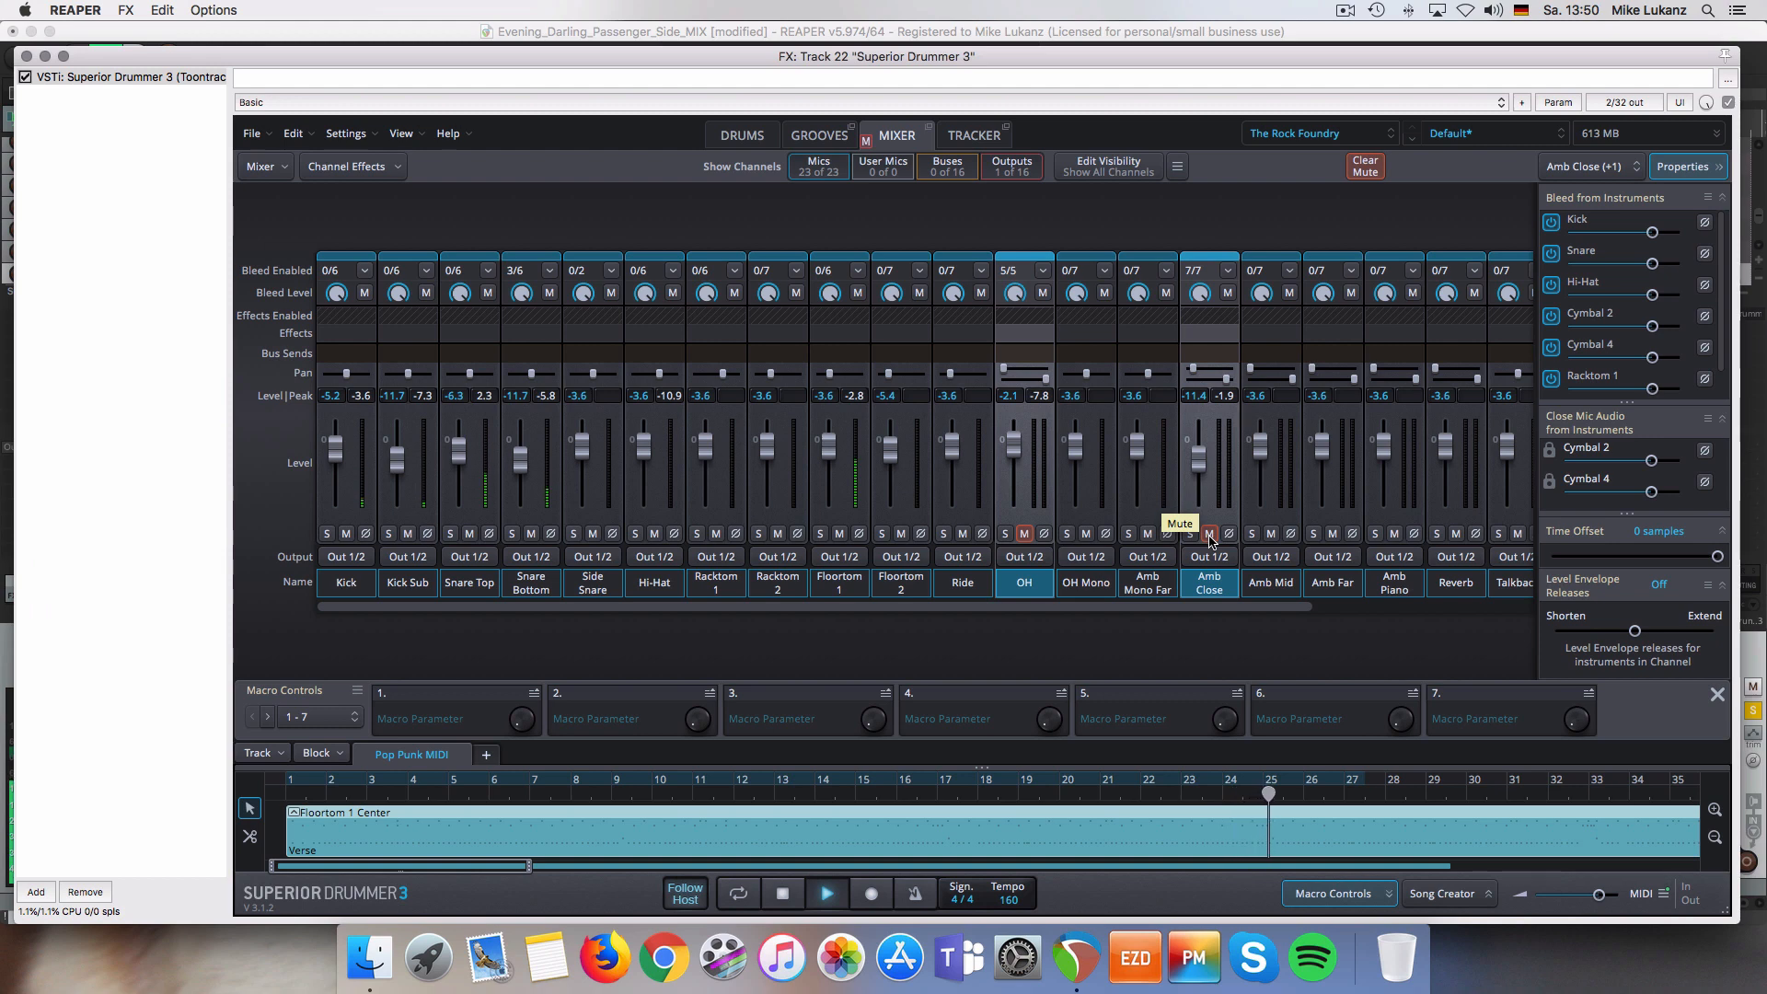
key("space")
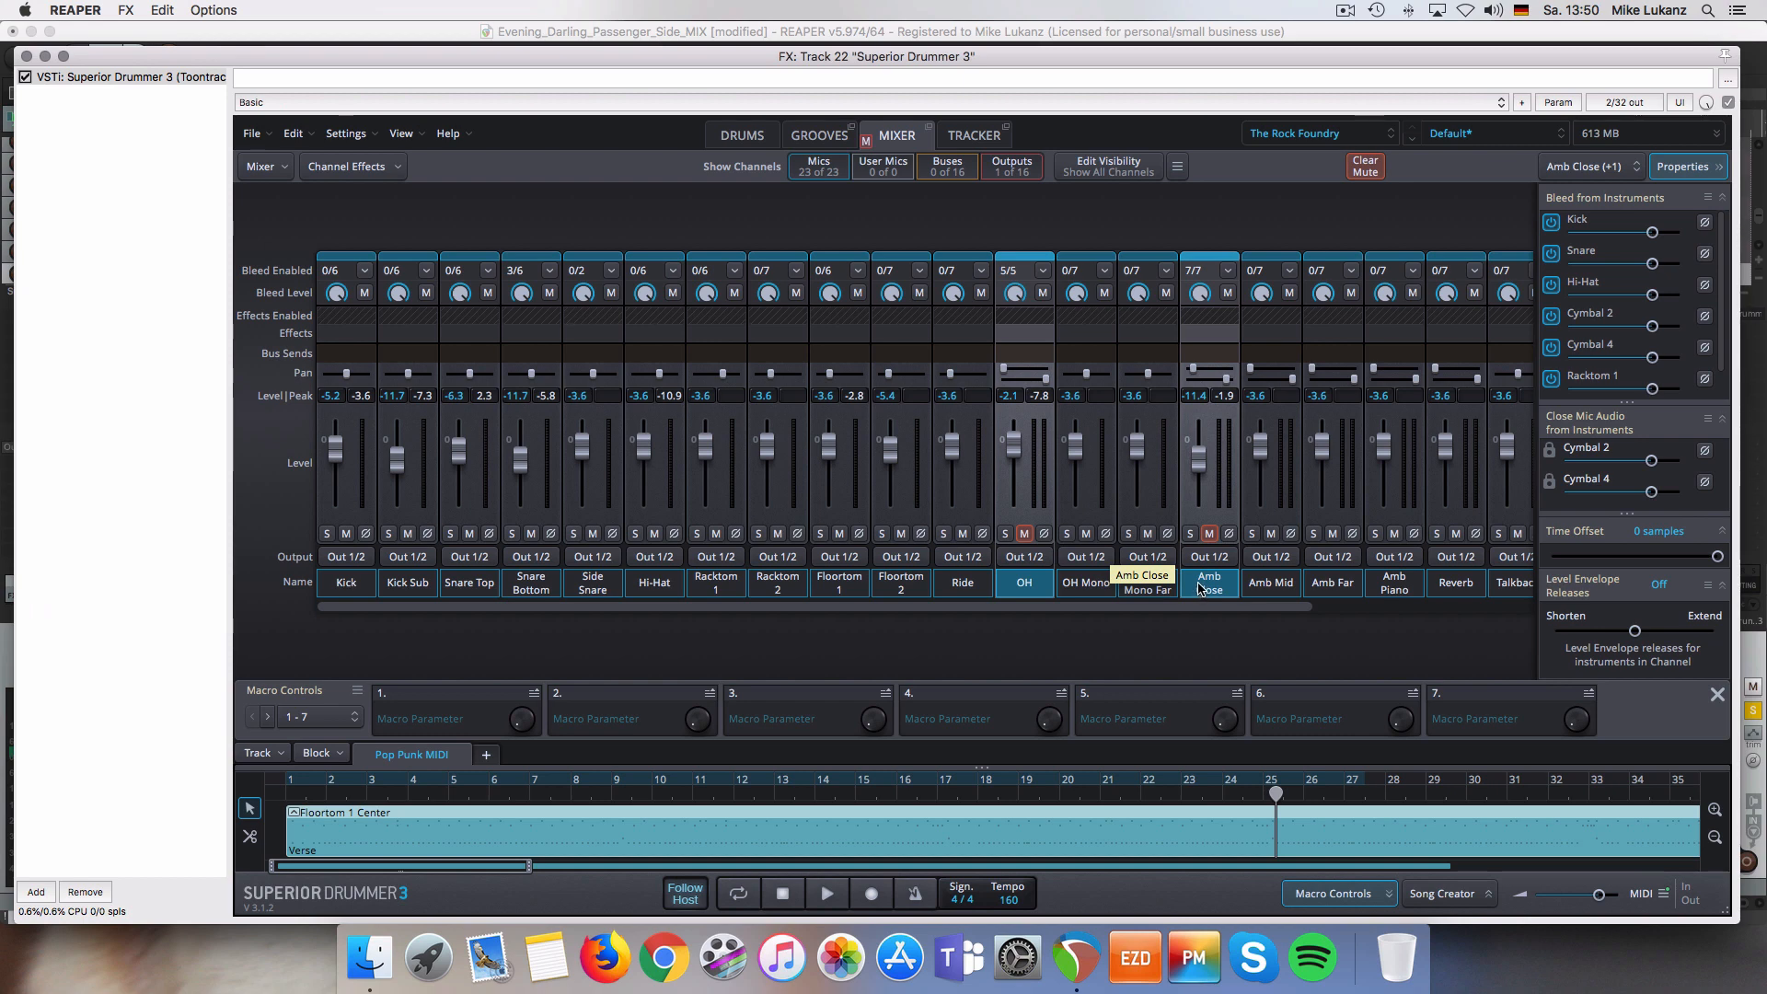
left_click(1208, 536)
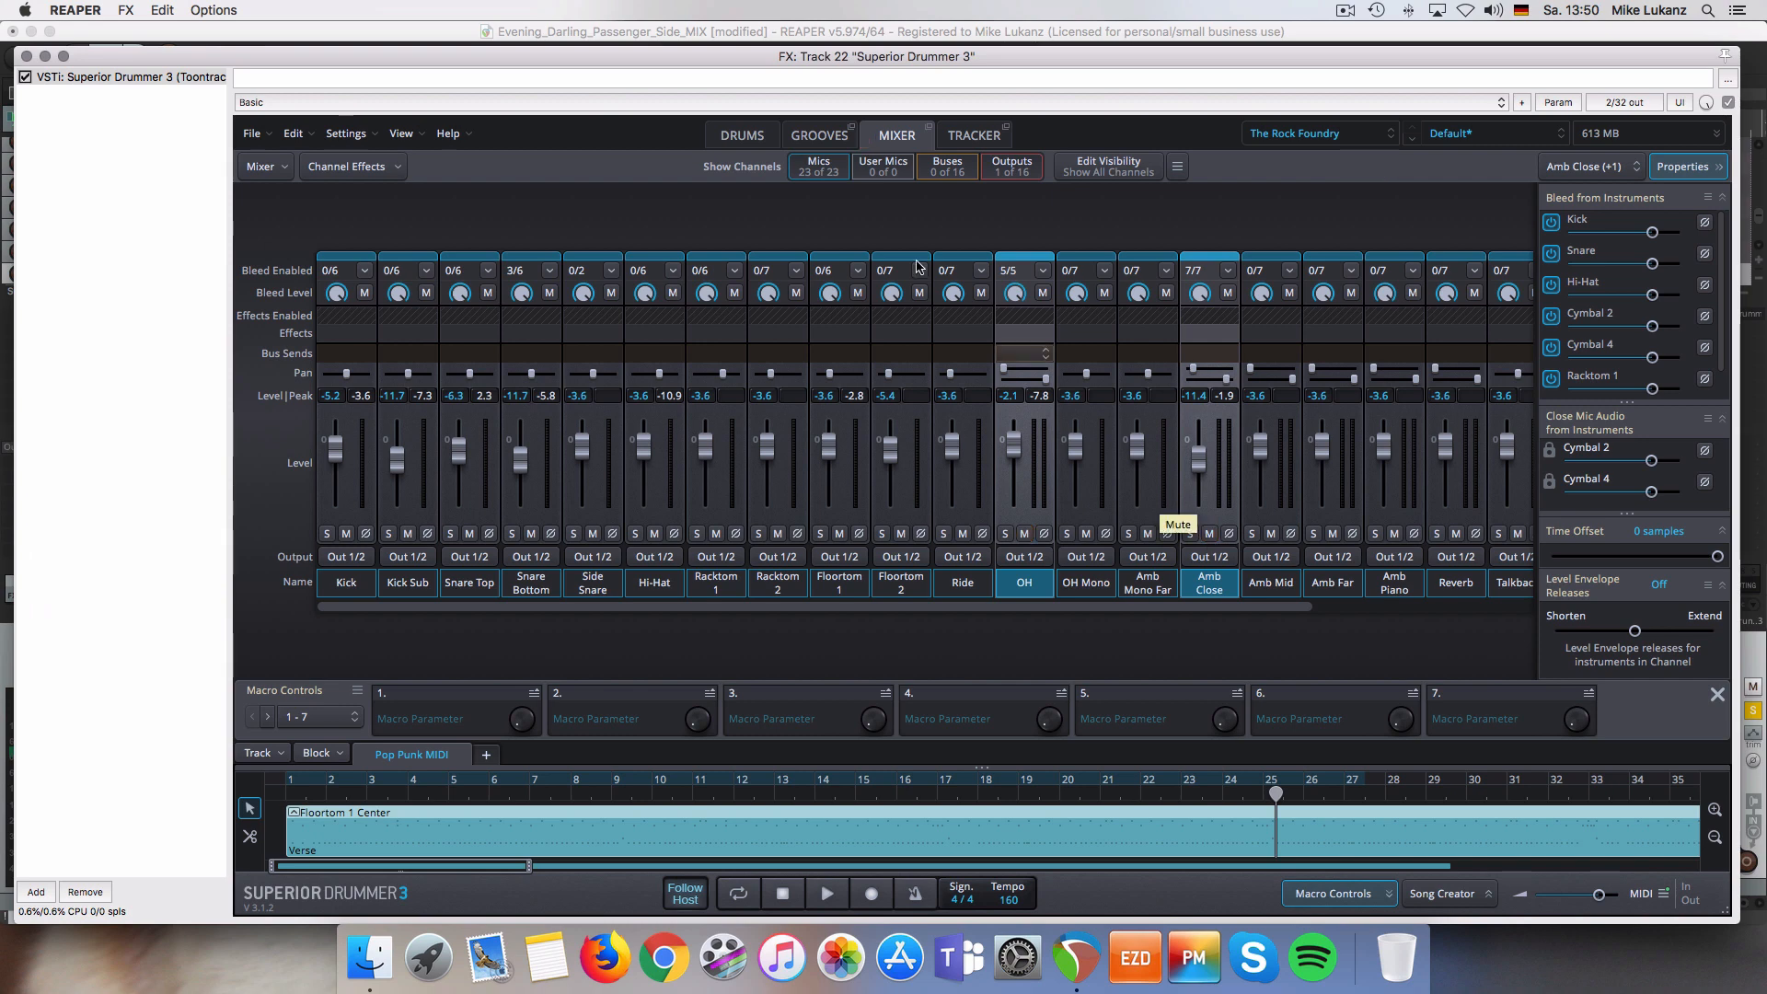
- Audition the current kick, replace it with the 14x22" Ludwig 60s 3 ply Mahogany Poplar and audition the replacement
left_click(763, 145)
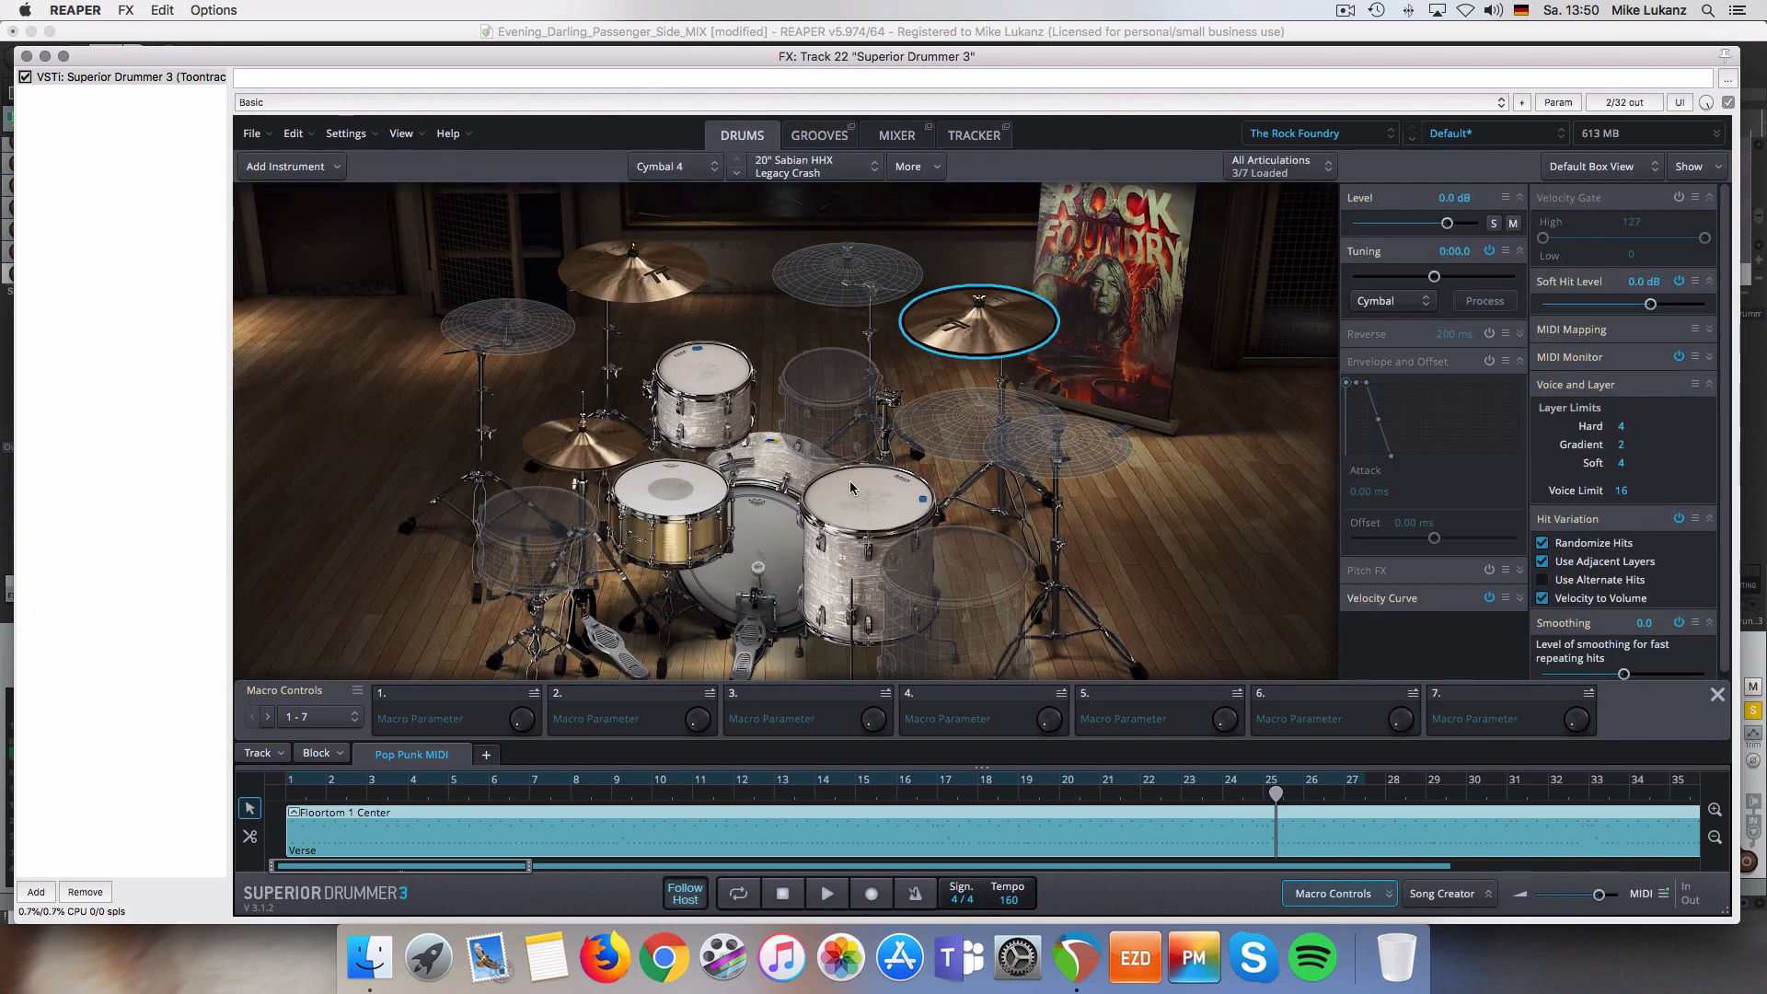
left_click(763, 520)
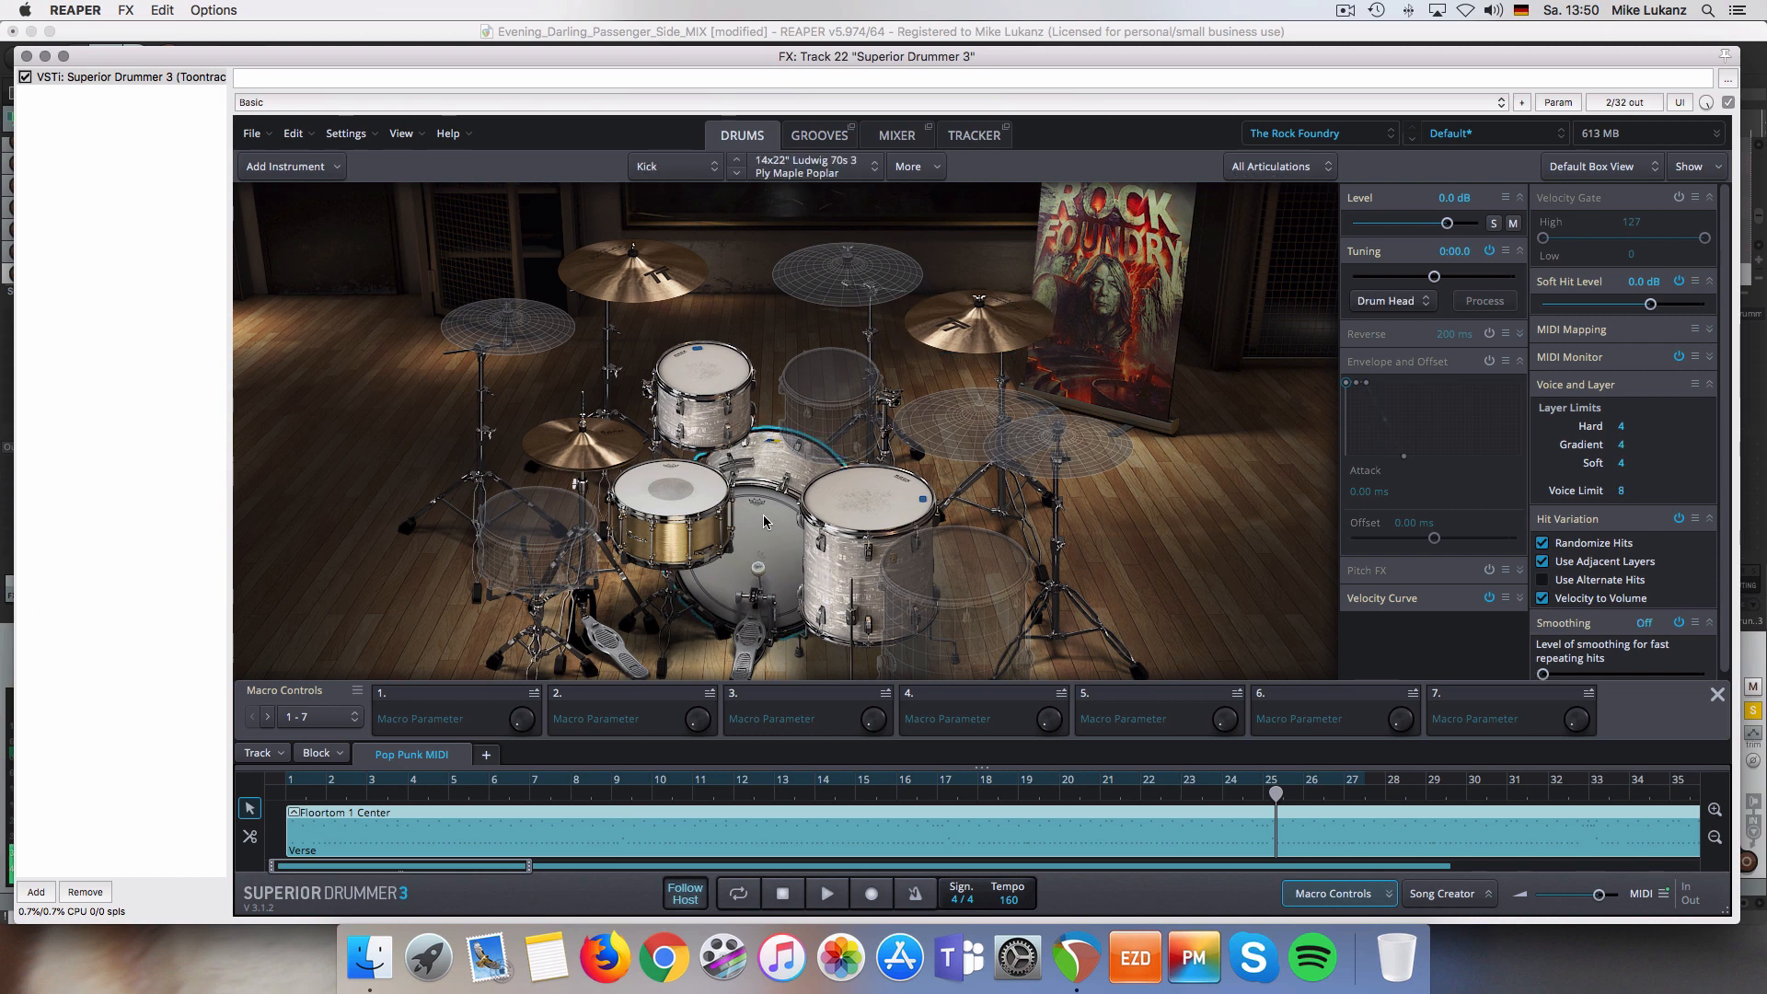
left_click(764, 520)
left_click(764, 521)
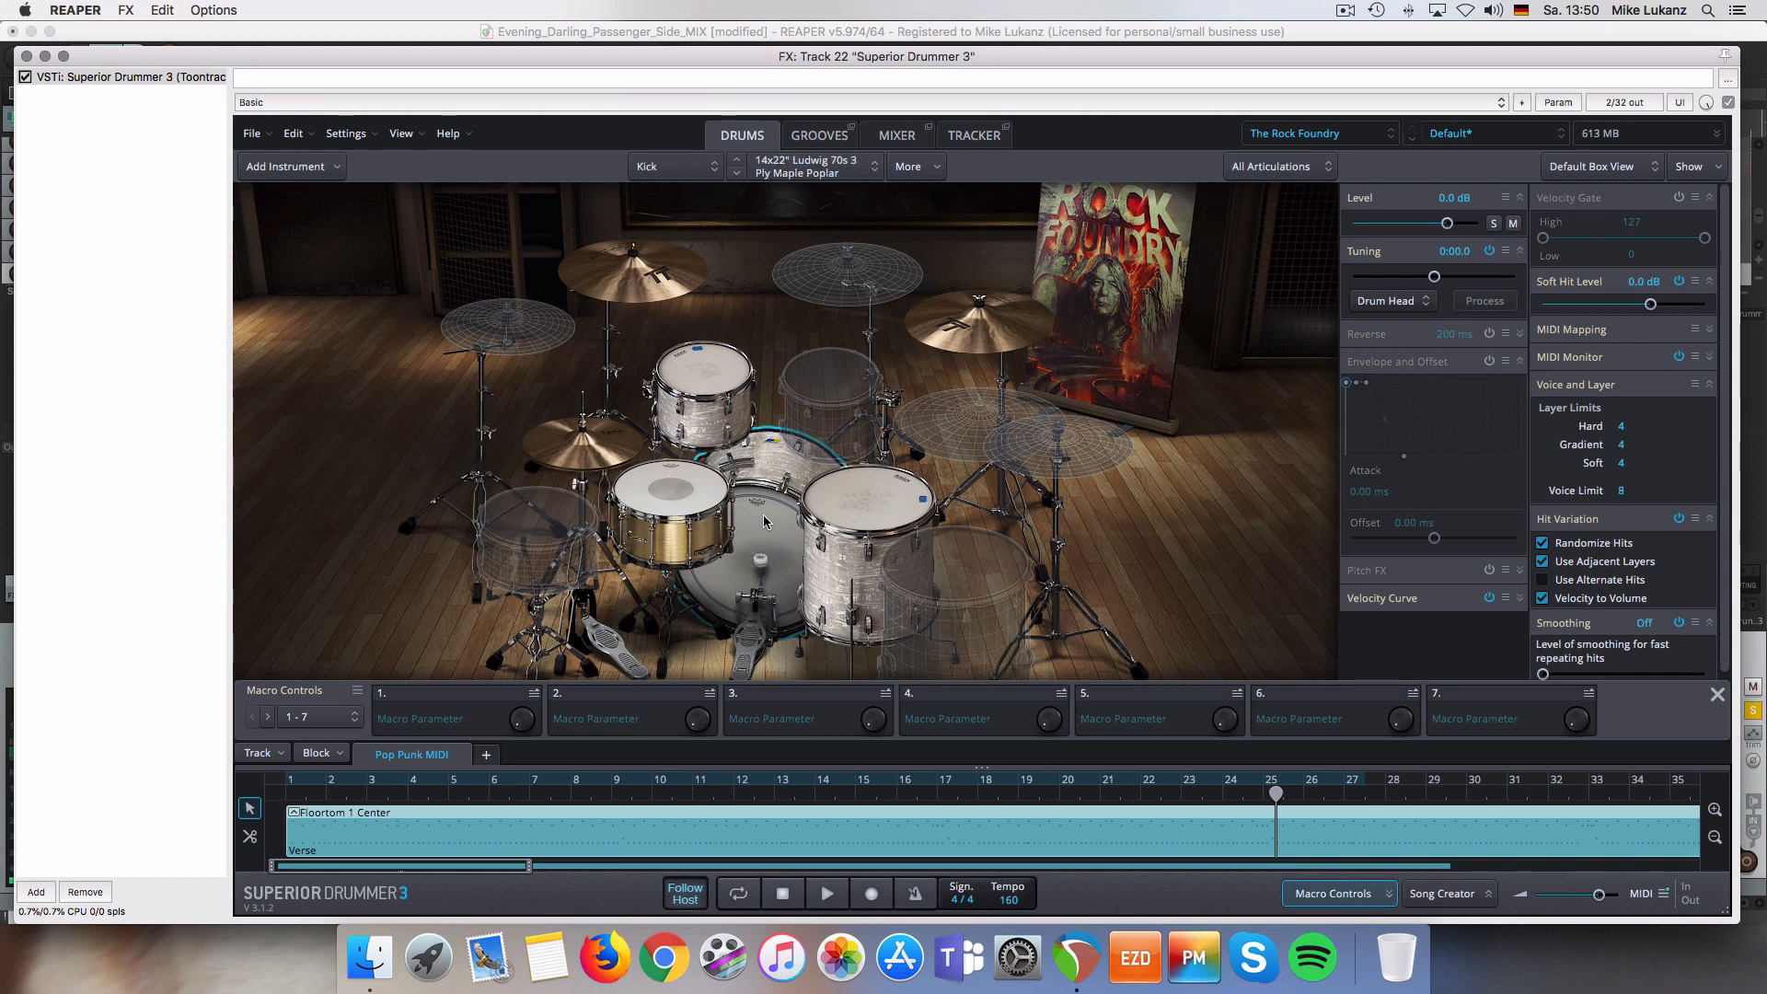
right_click(764, 520)
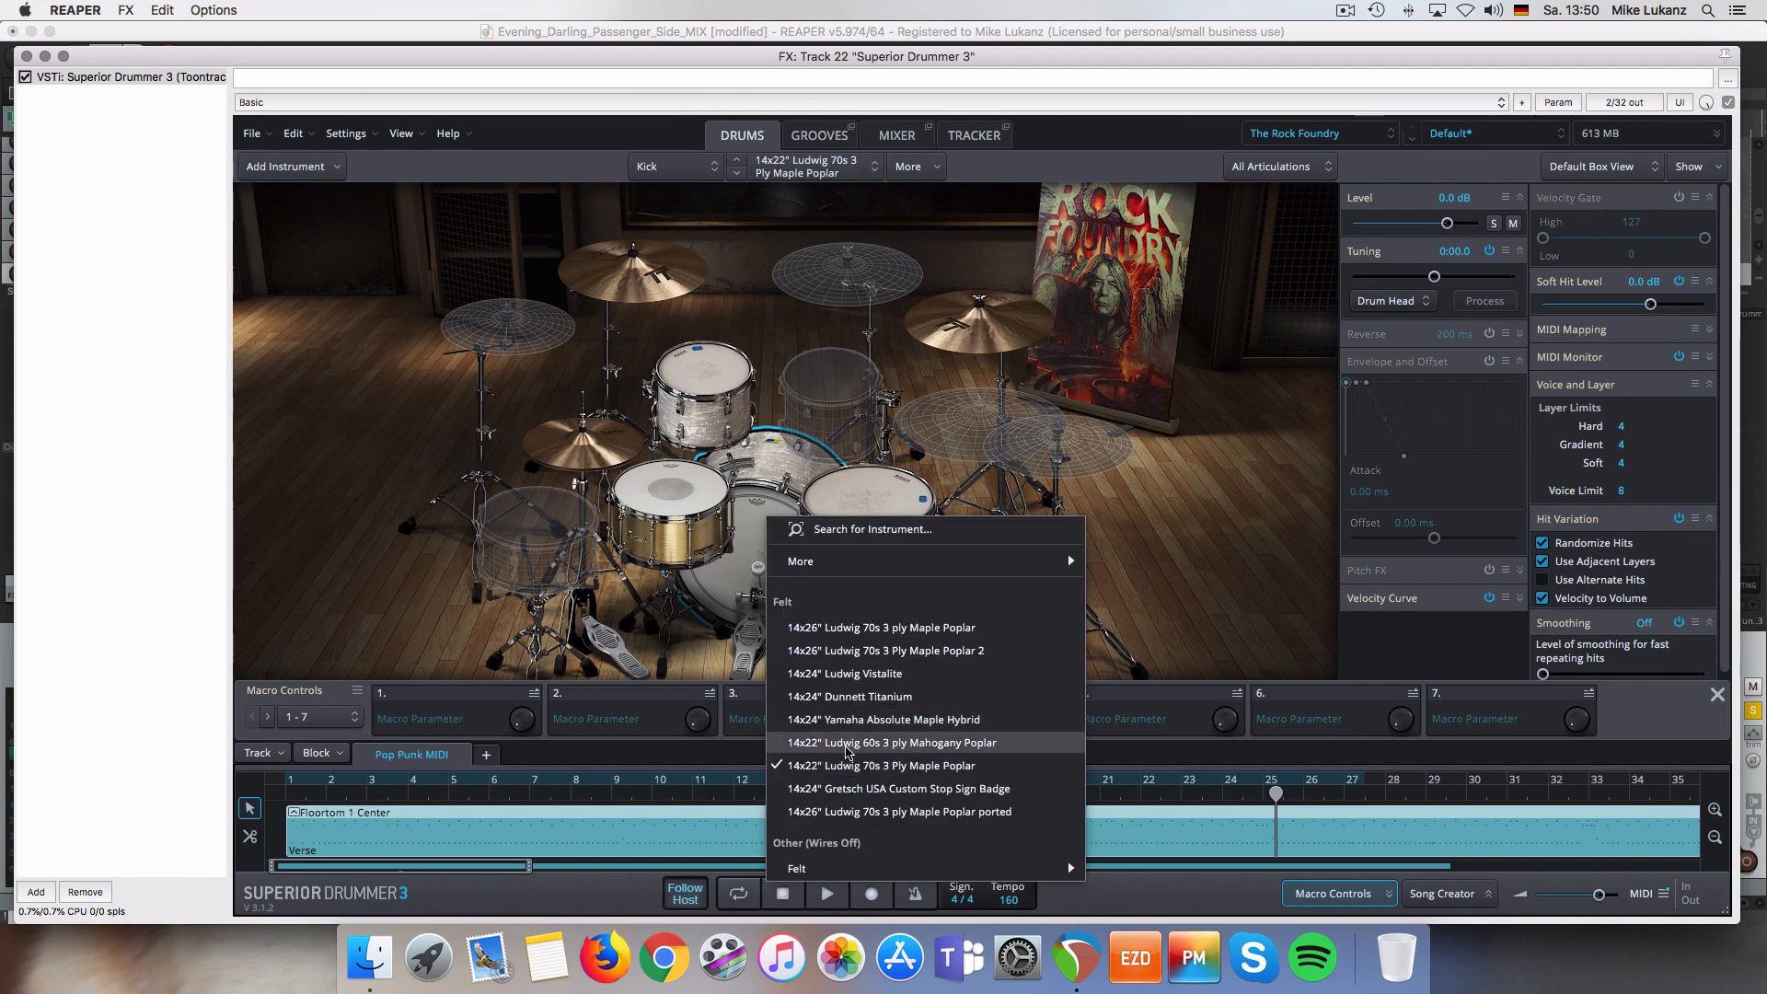
left_click(850, 750)
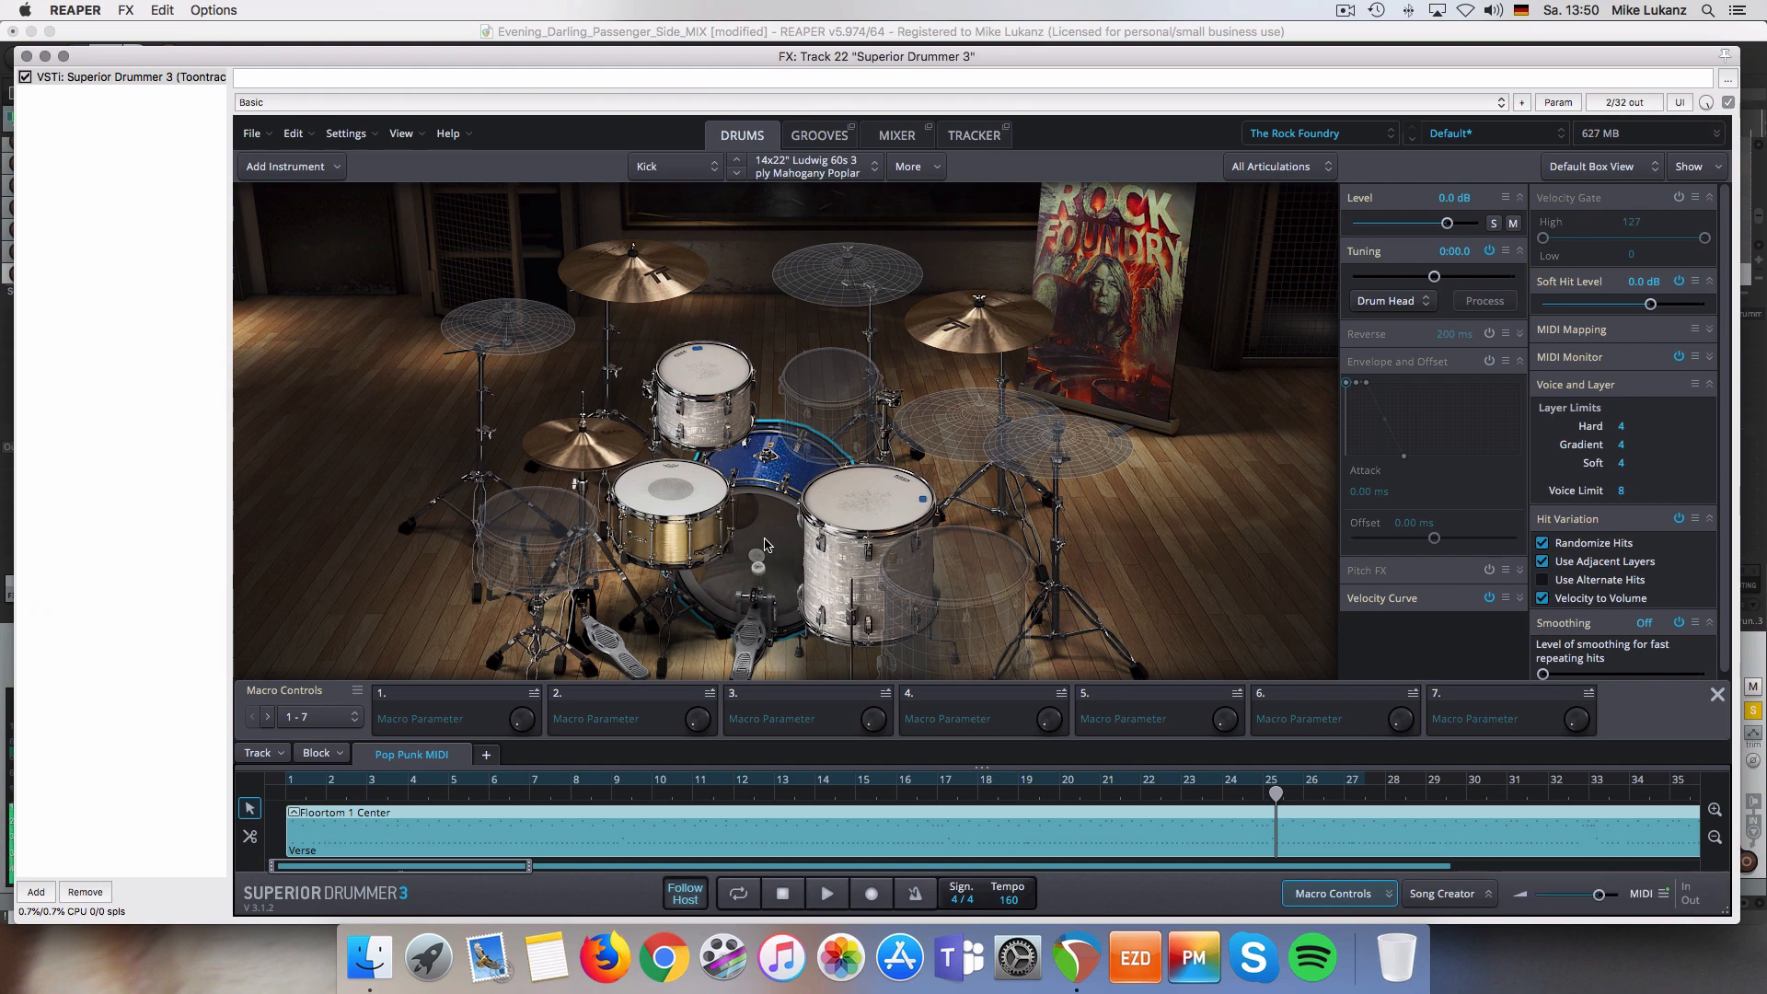
left_click(764, 545)
left_click(763, 544)
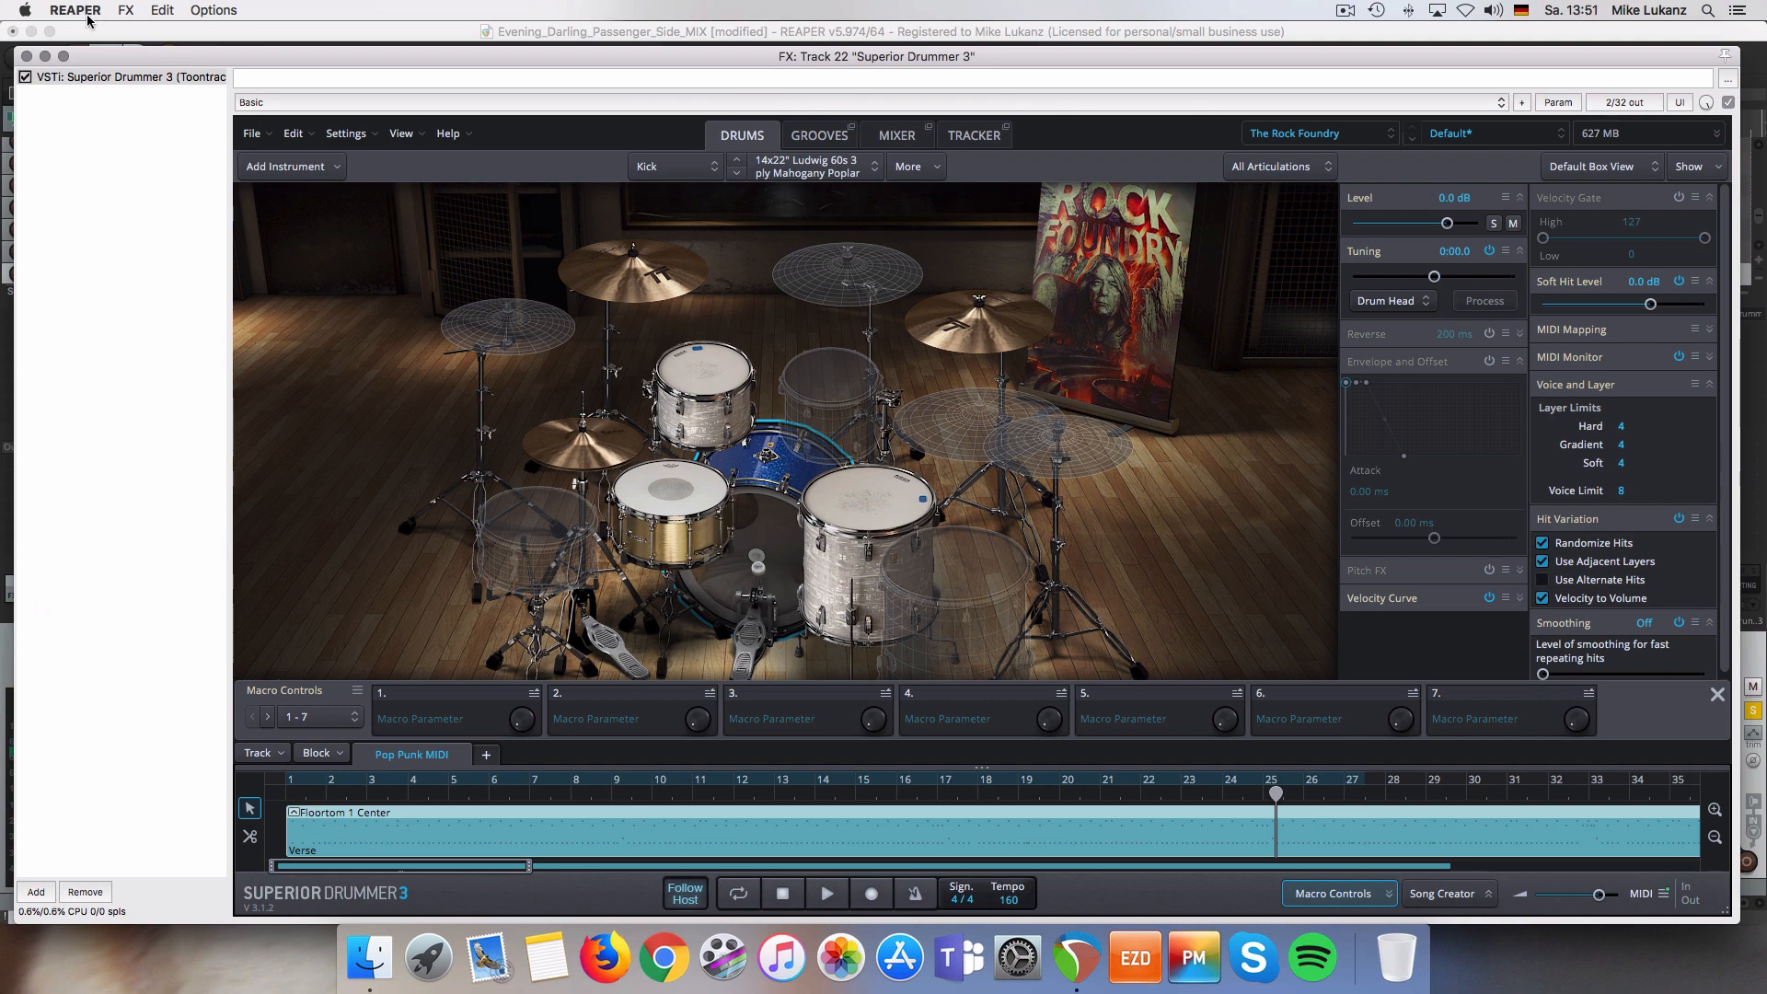
- Close the plugin window, unsolo the Superior Drummer 3 track and play the song from the start, briefly comparing the drums in solo
left_click(26, 56)
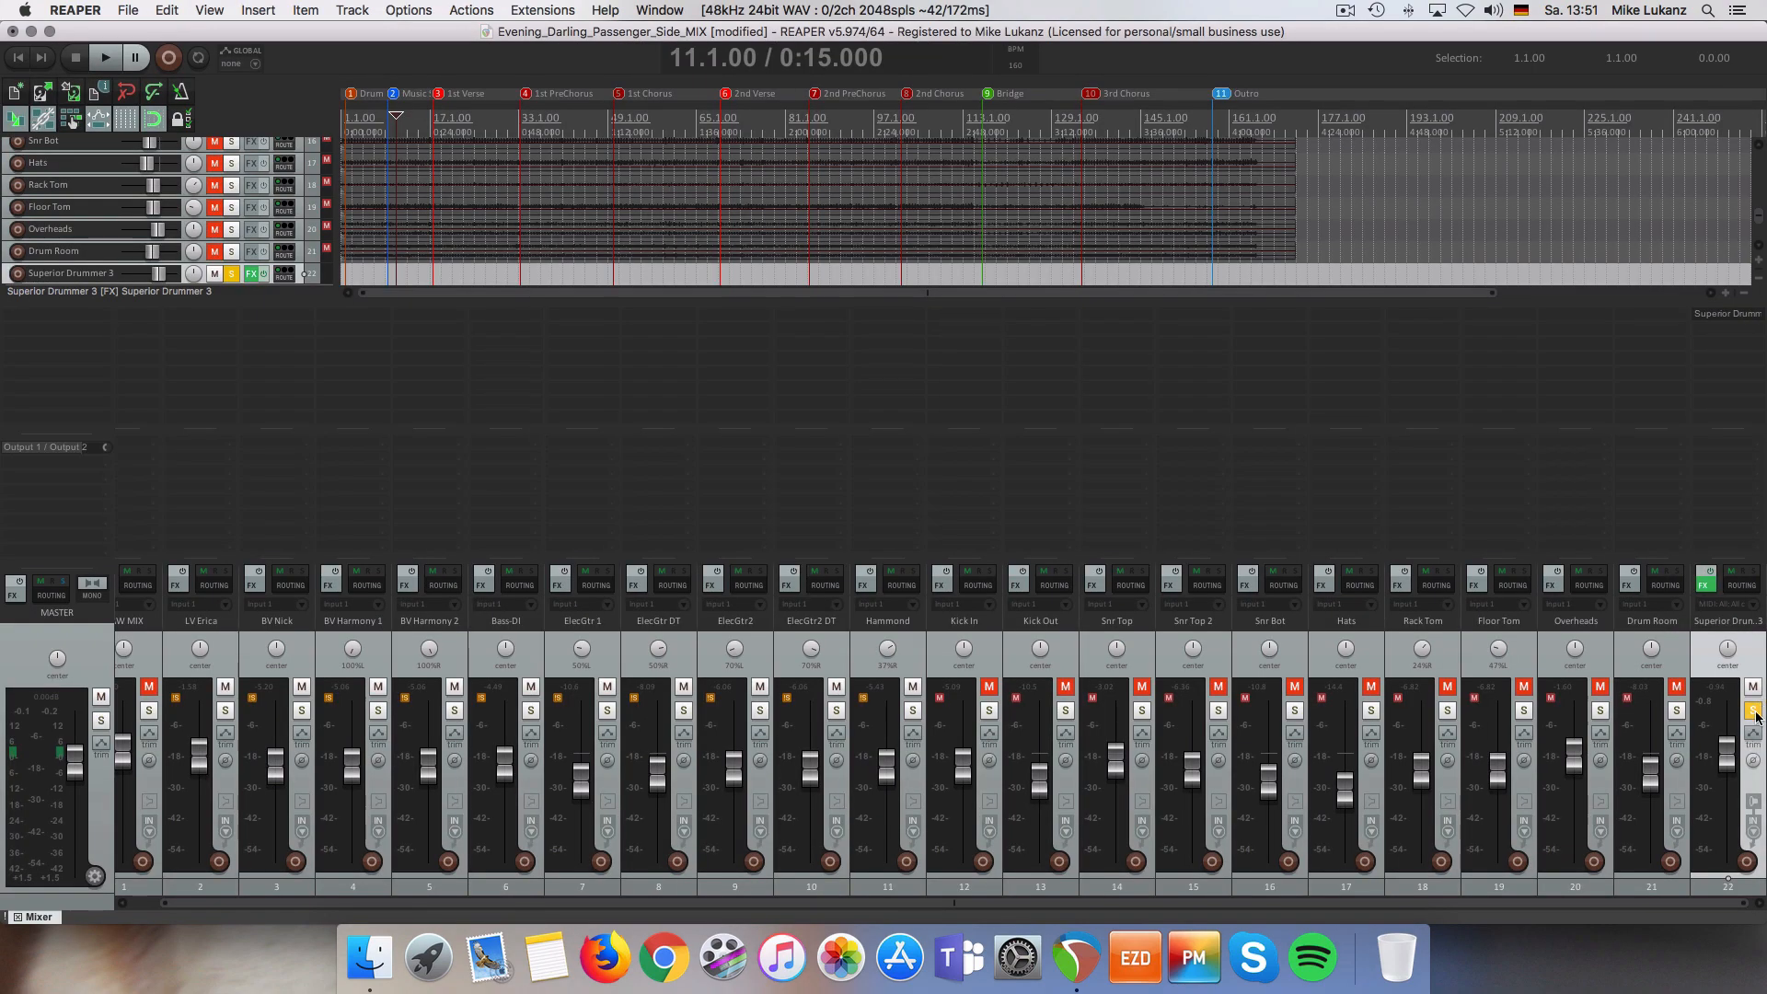
left_click(1752, 710)
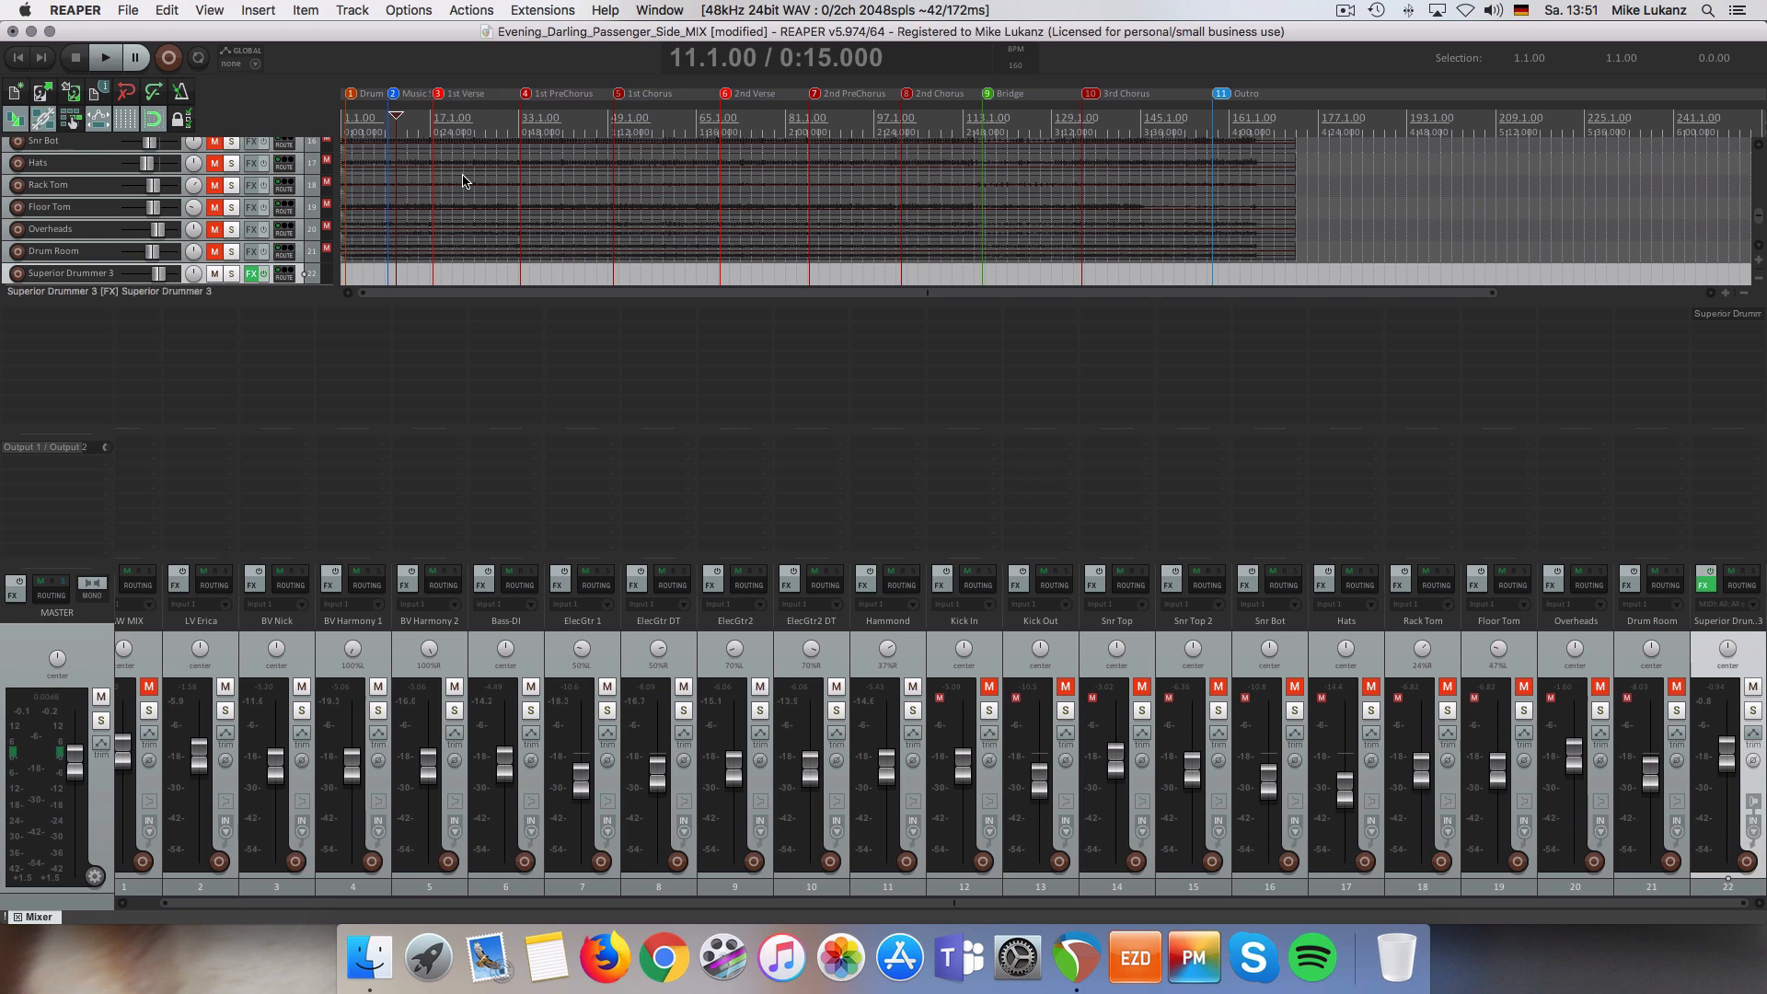
left_click(18, 59)
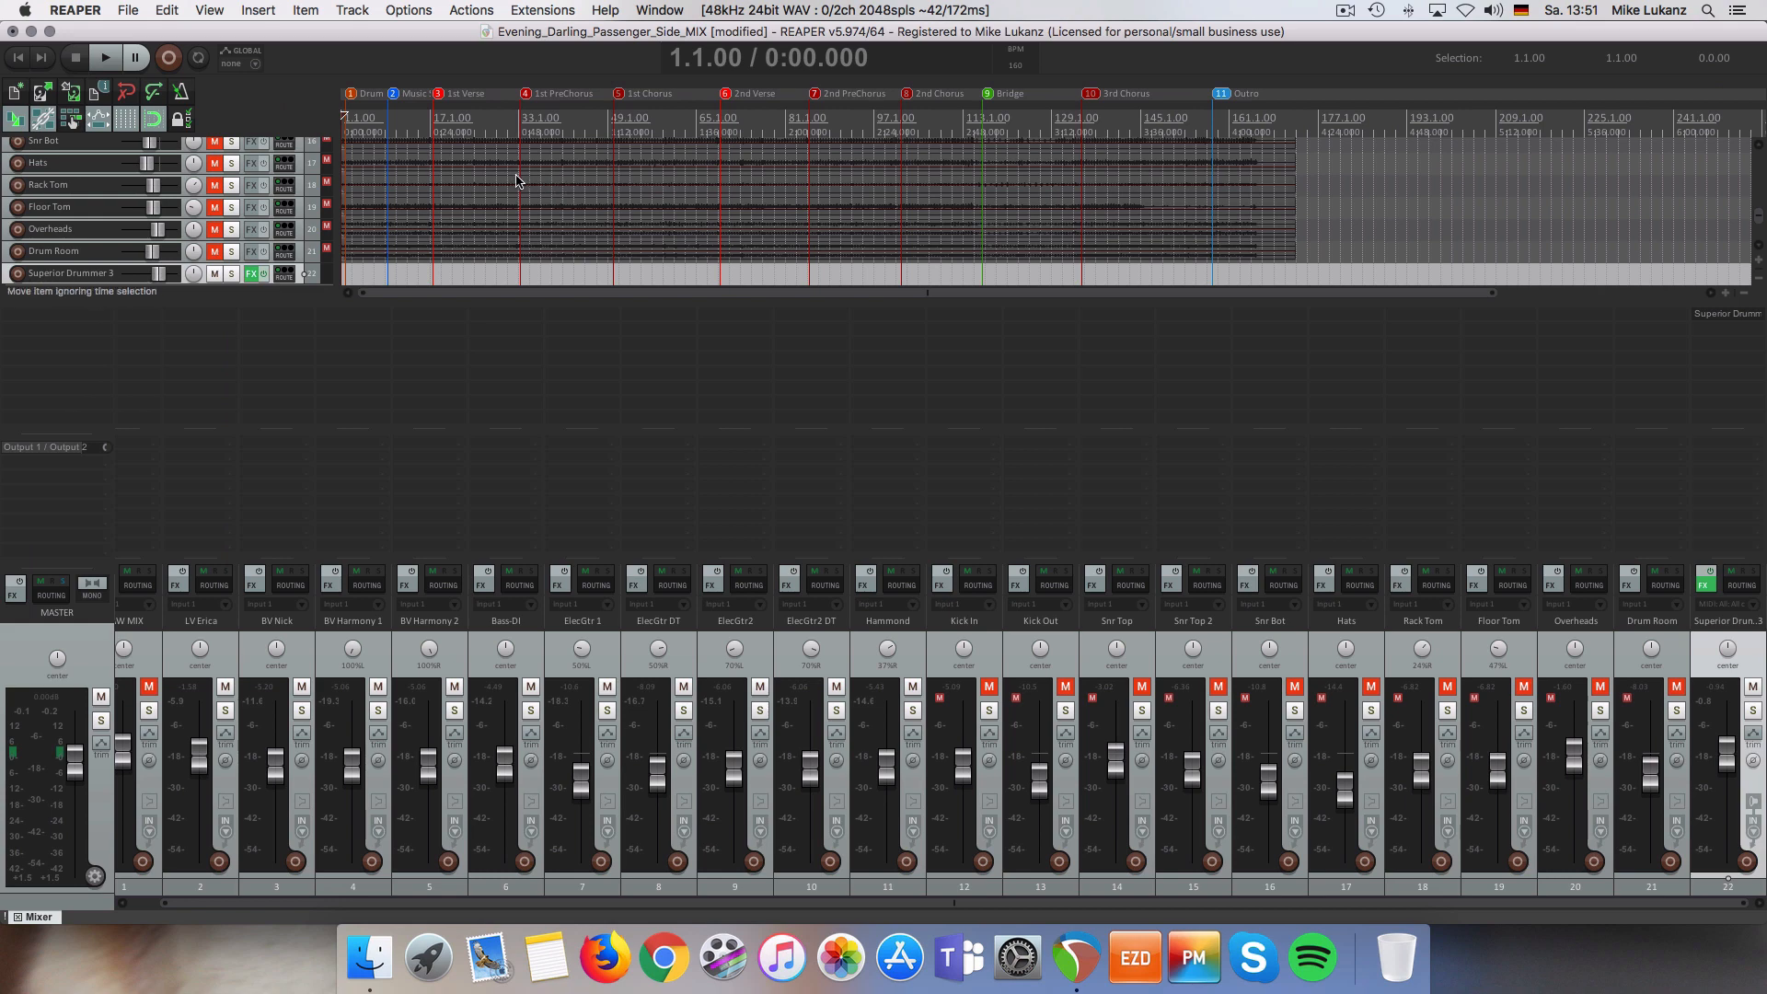
key("space")
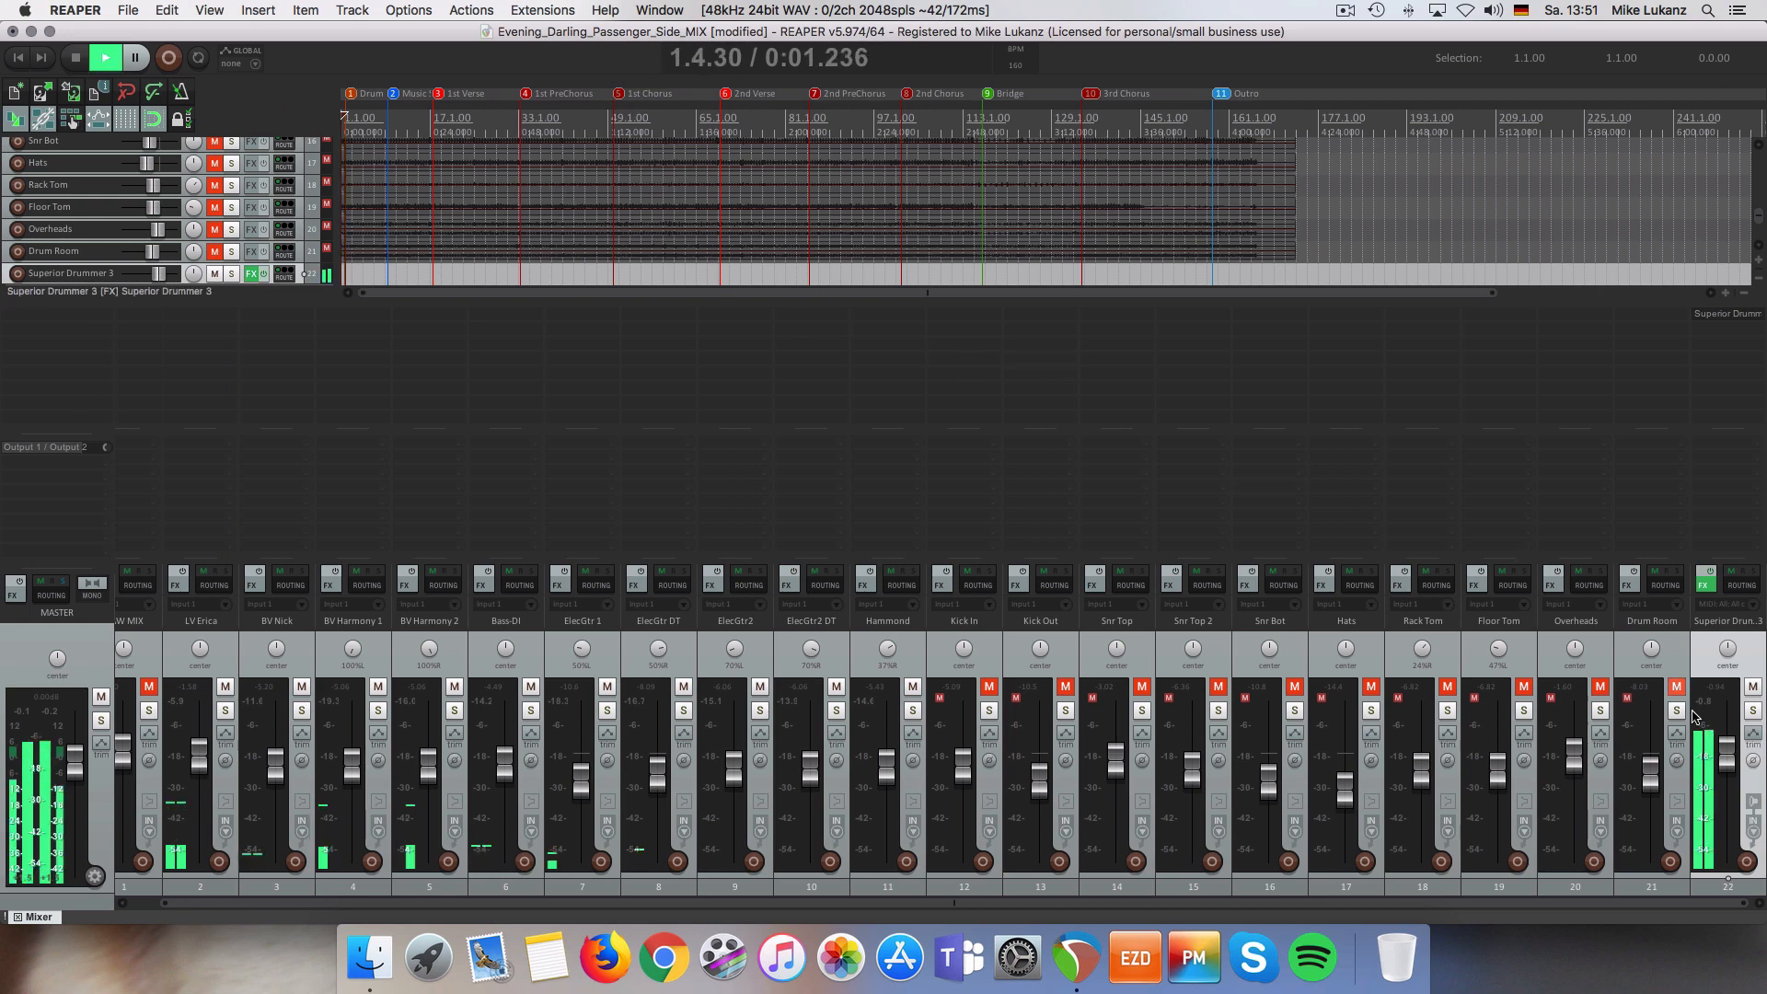
left_click(1753, 711)
left_click(1753, 711)
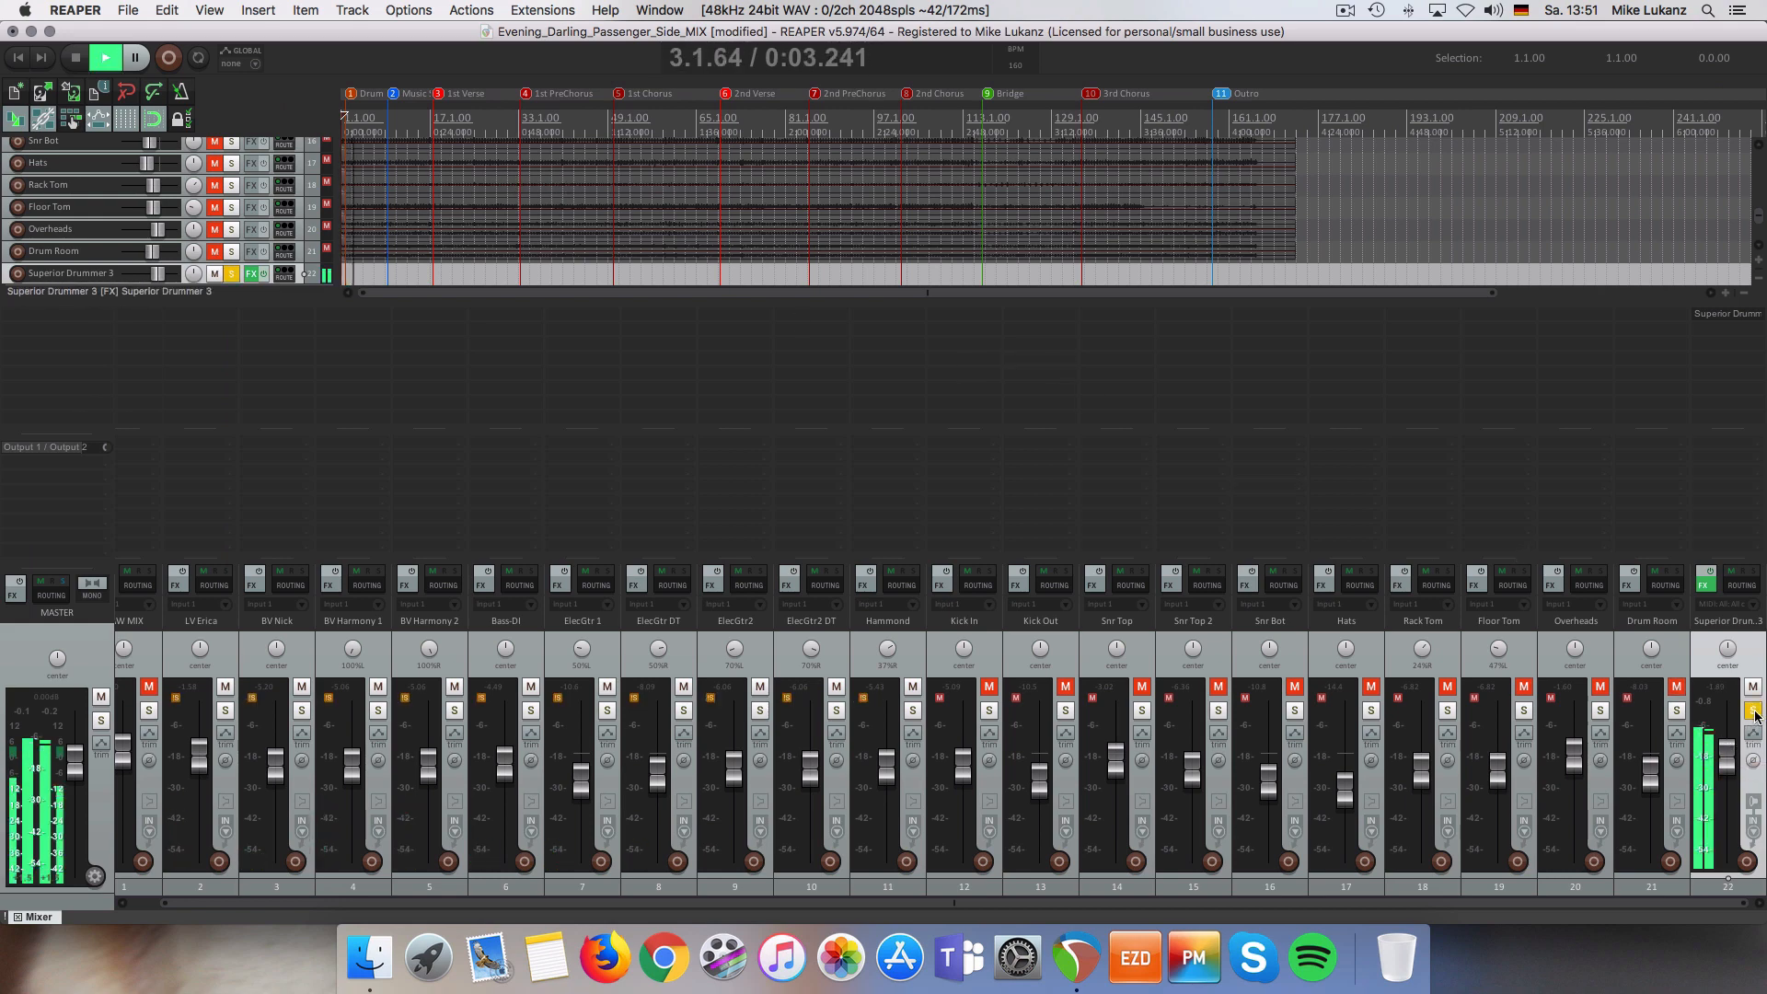
- Lower the Superior Drummer 3 track to -4.47 dB and slightly raise the lead vocal through Hammond tracks together during playback
scroll(562, 261, "up", 3)
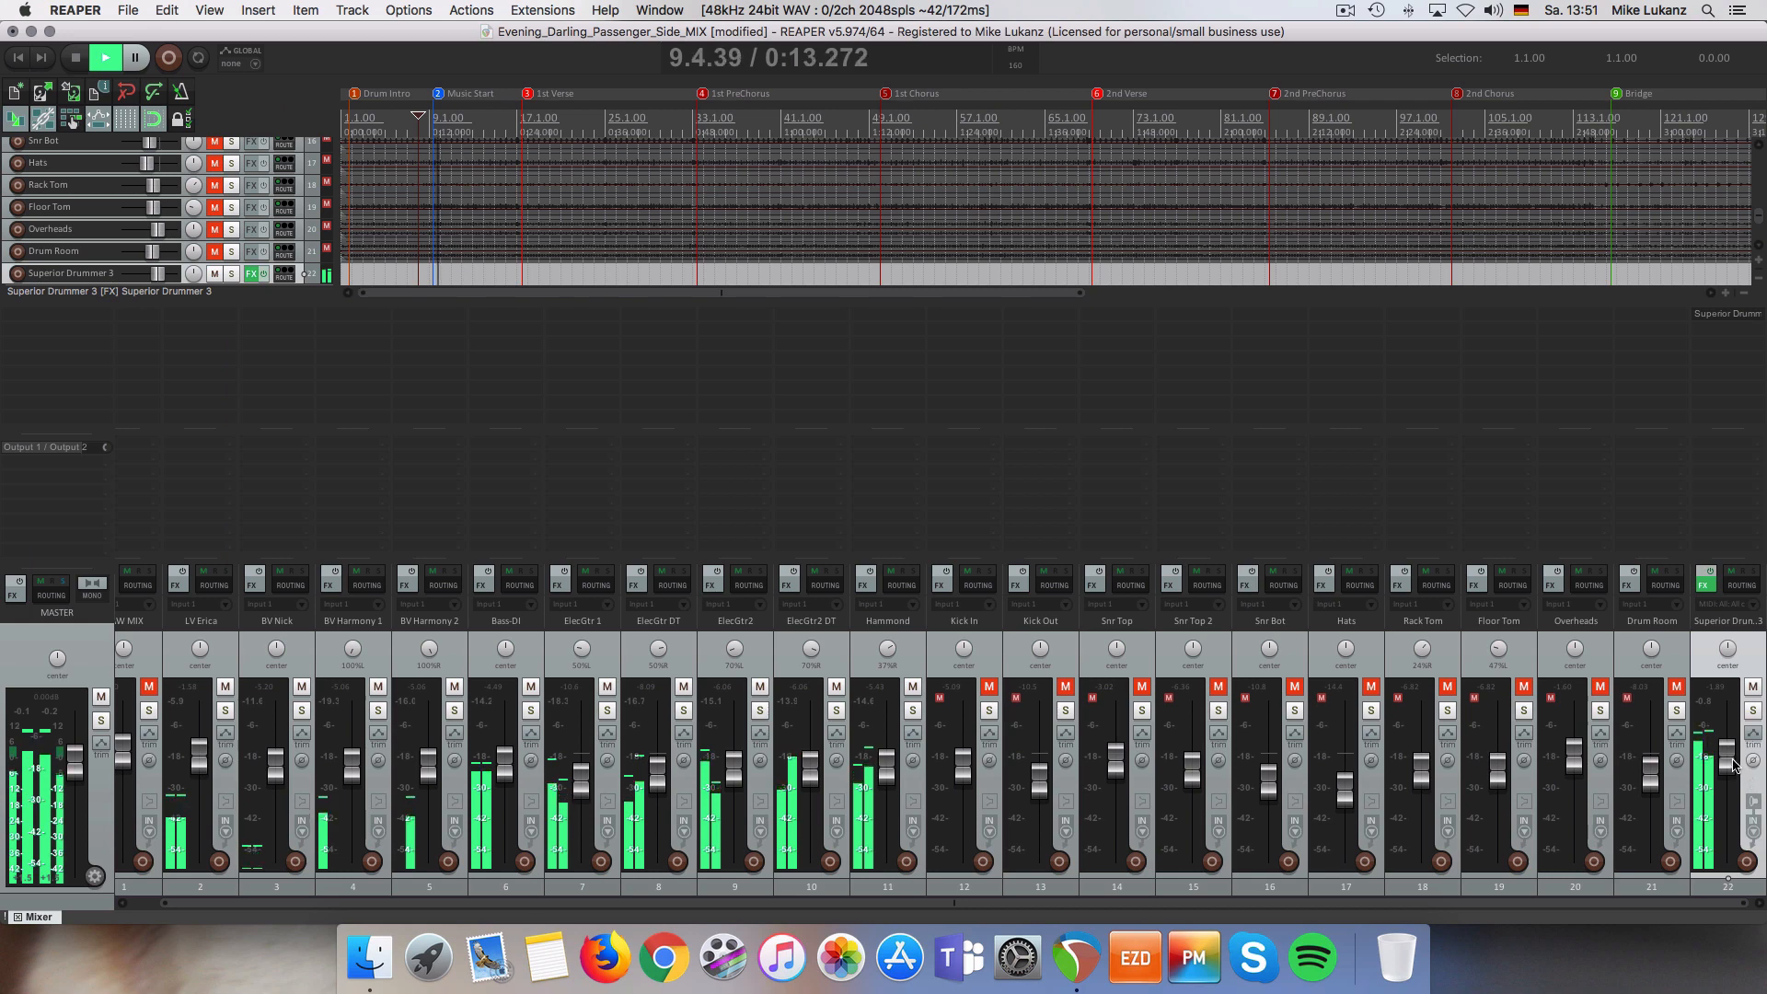
left_click_drag(1732, 761, 1732, 768)
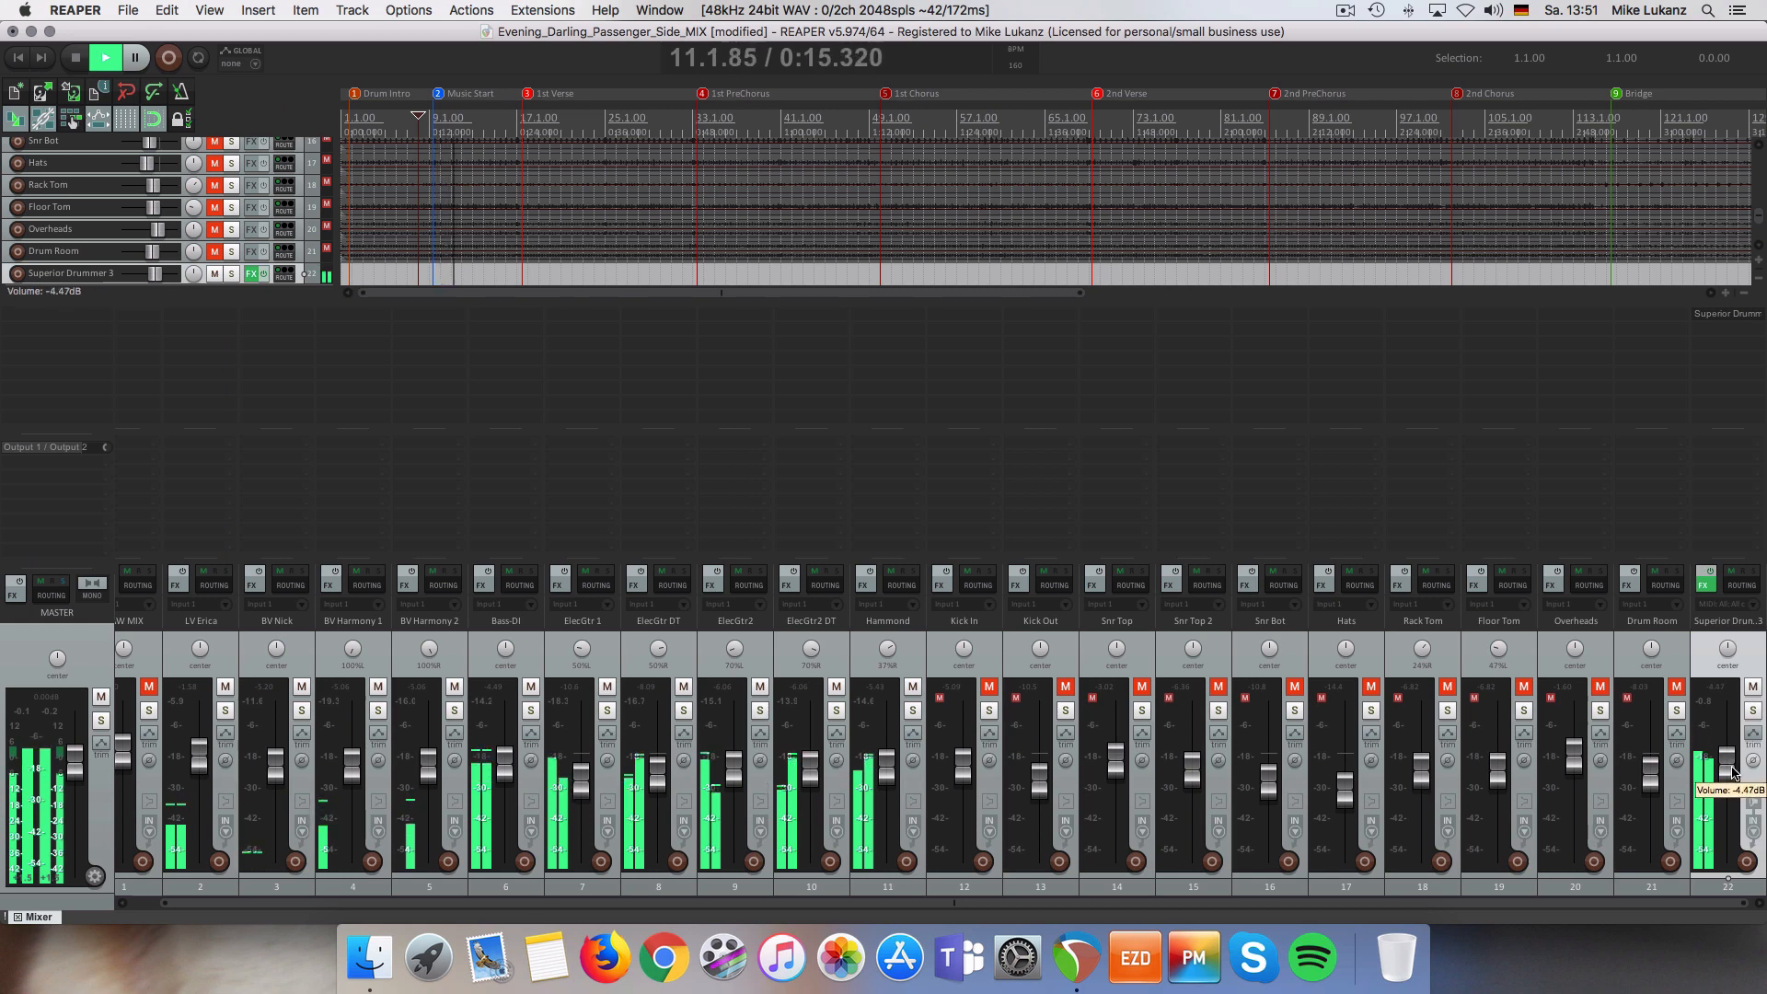
left_click(221, 644)
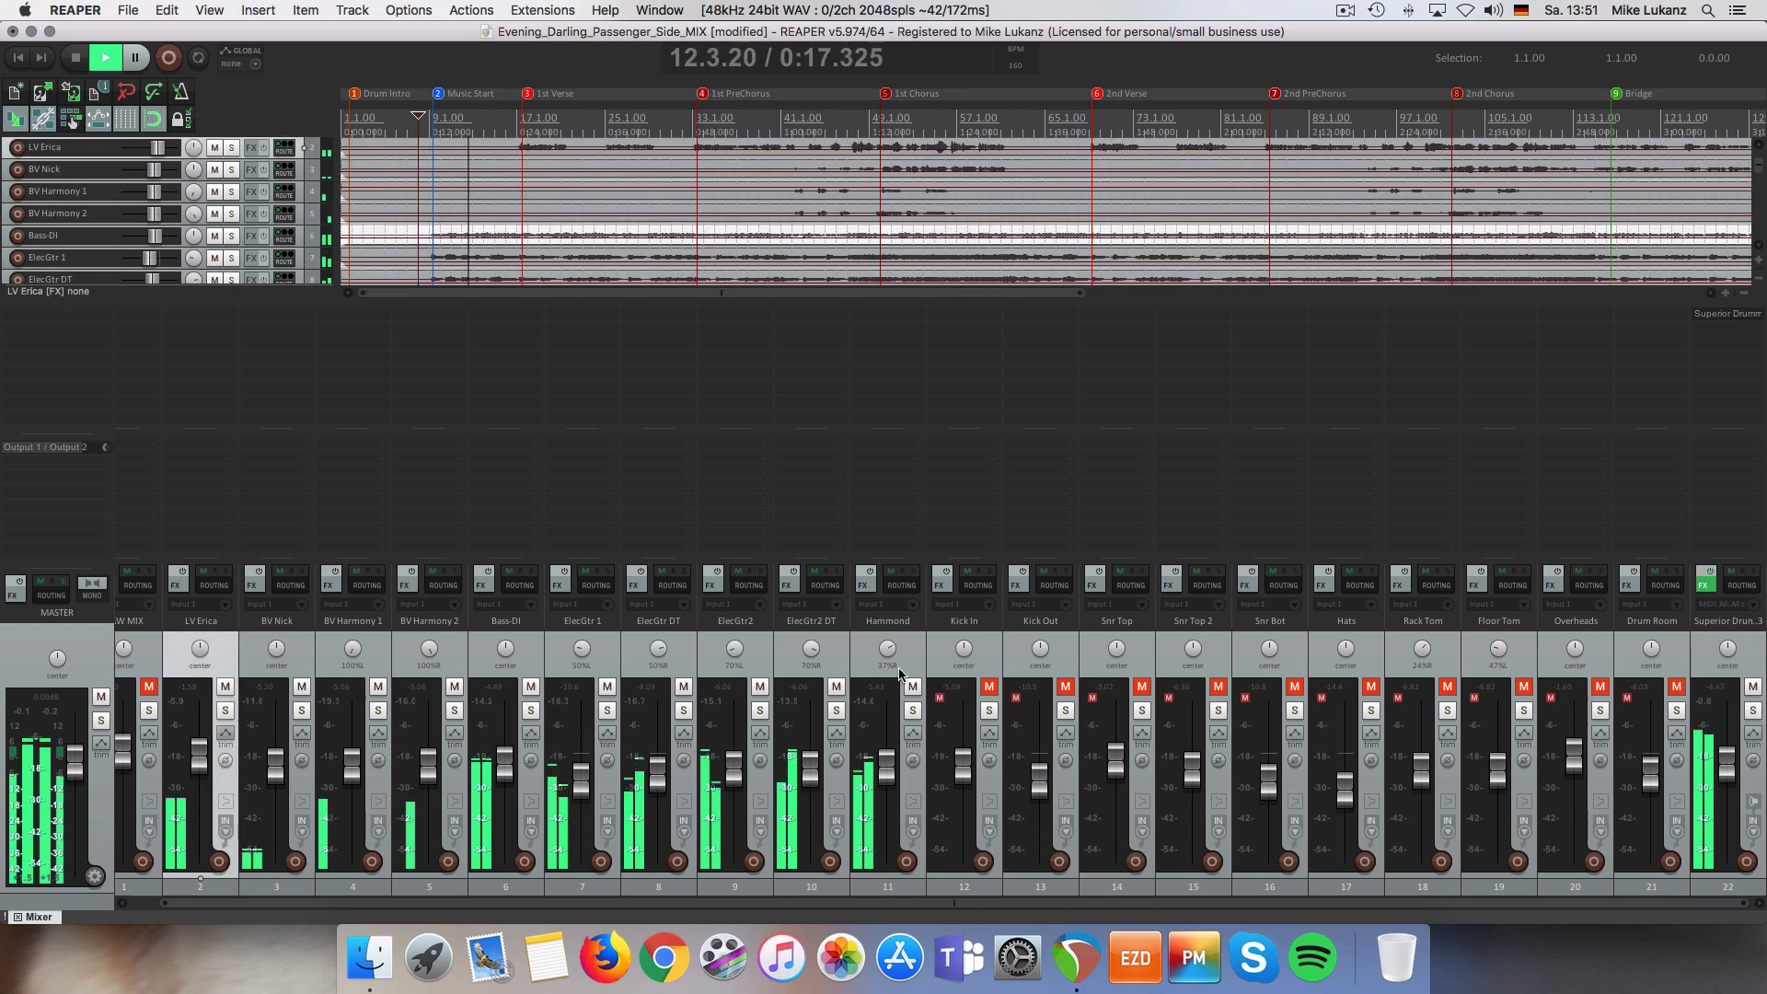
left_click(906, 669, "shift")
left_click_drag(891, 765, 891, 764)
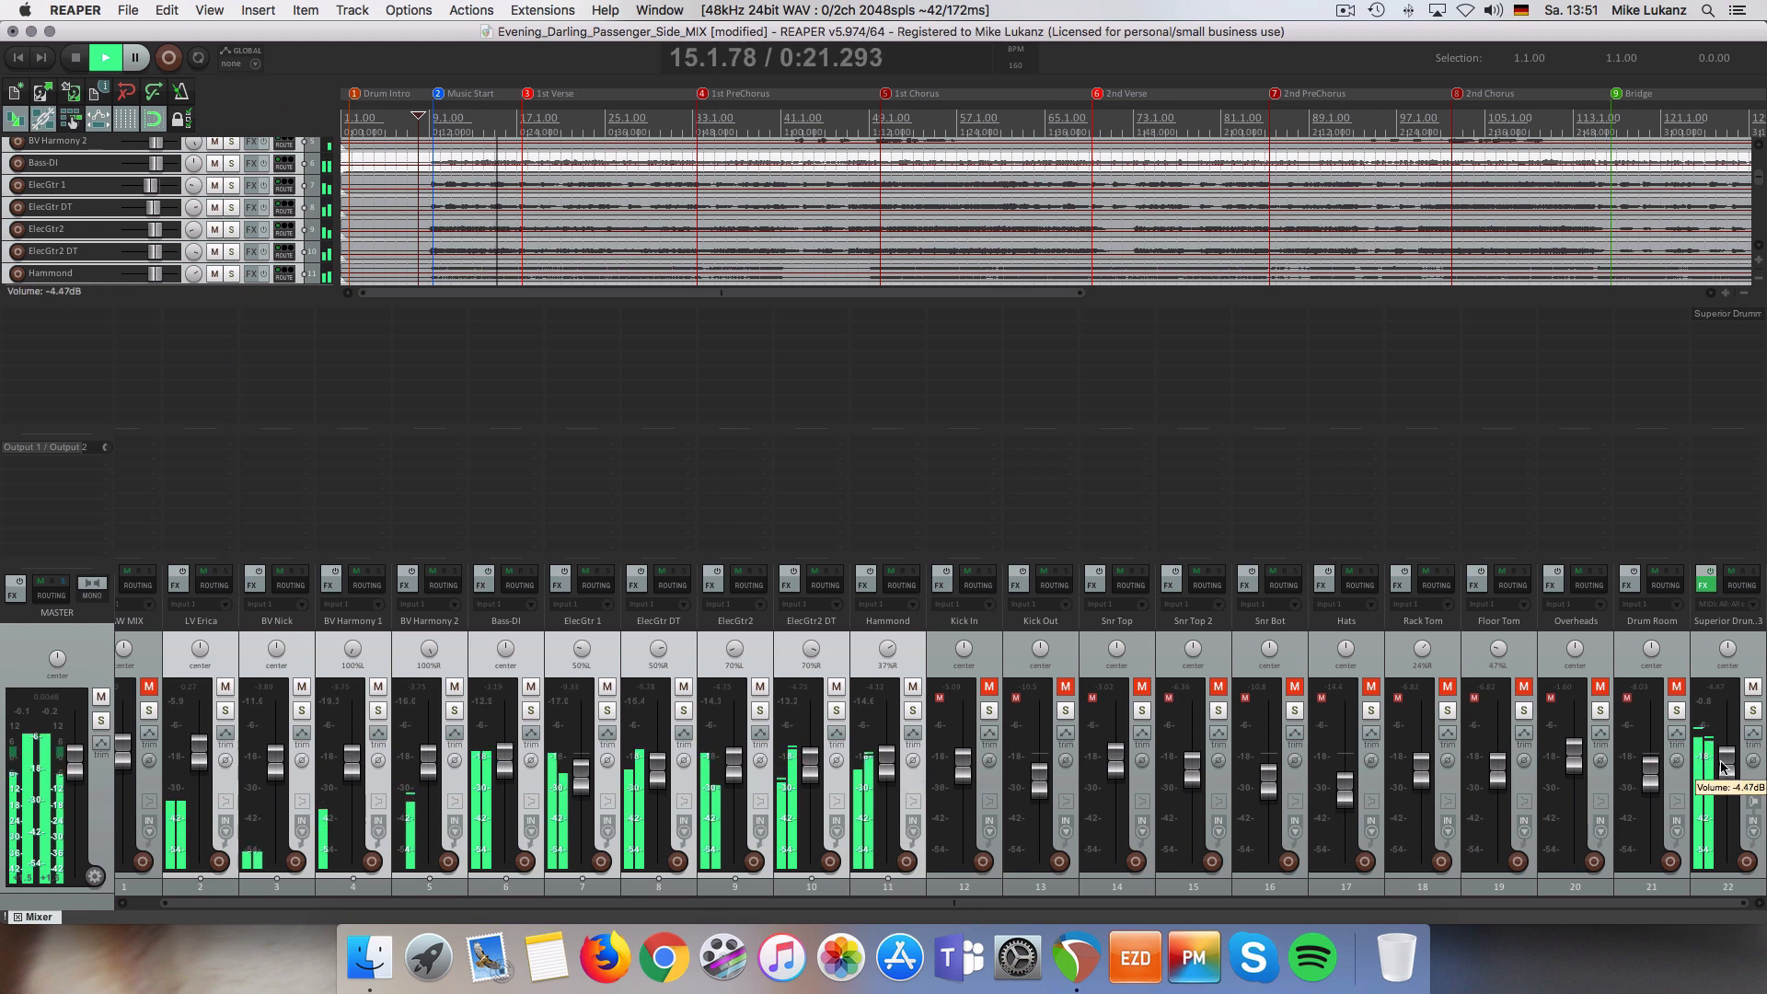
- Raise the Floortom 1 channel to -1.8 dB in the plugin mixer during playback, close the plugin window and stop playback
left_click(1704, 586)
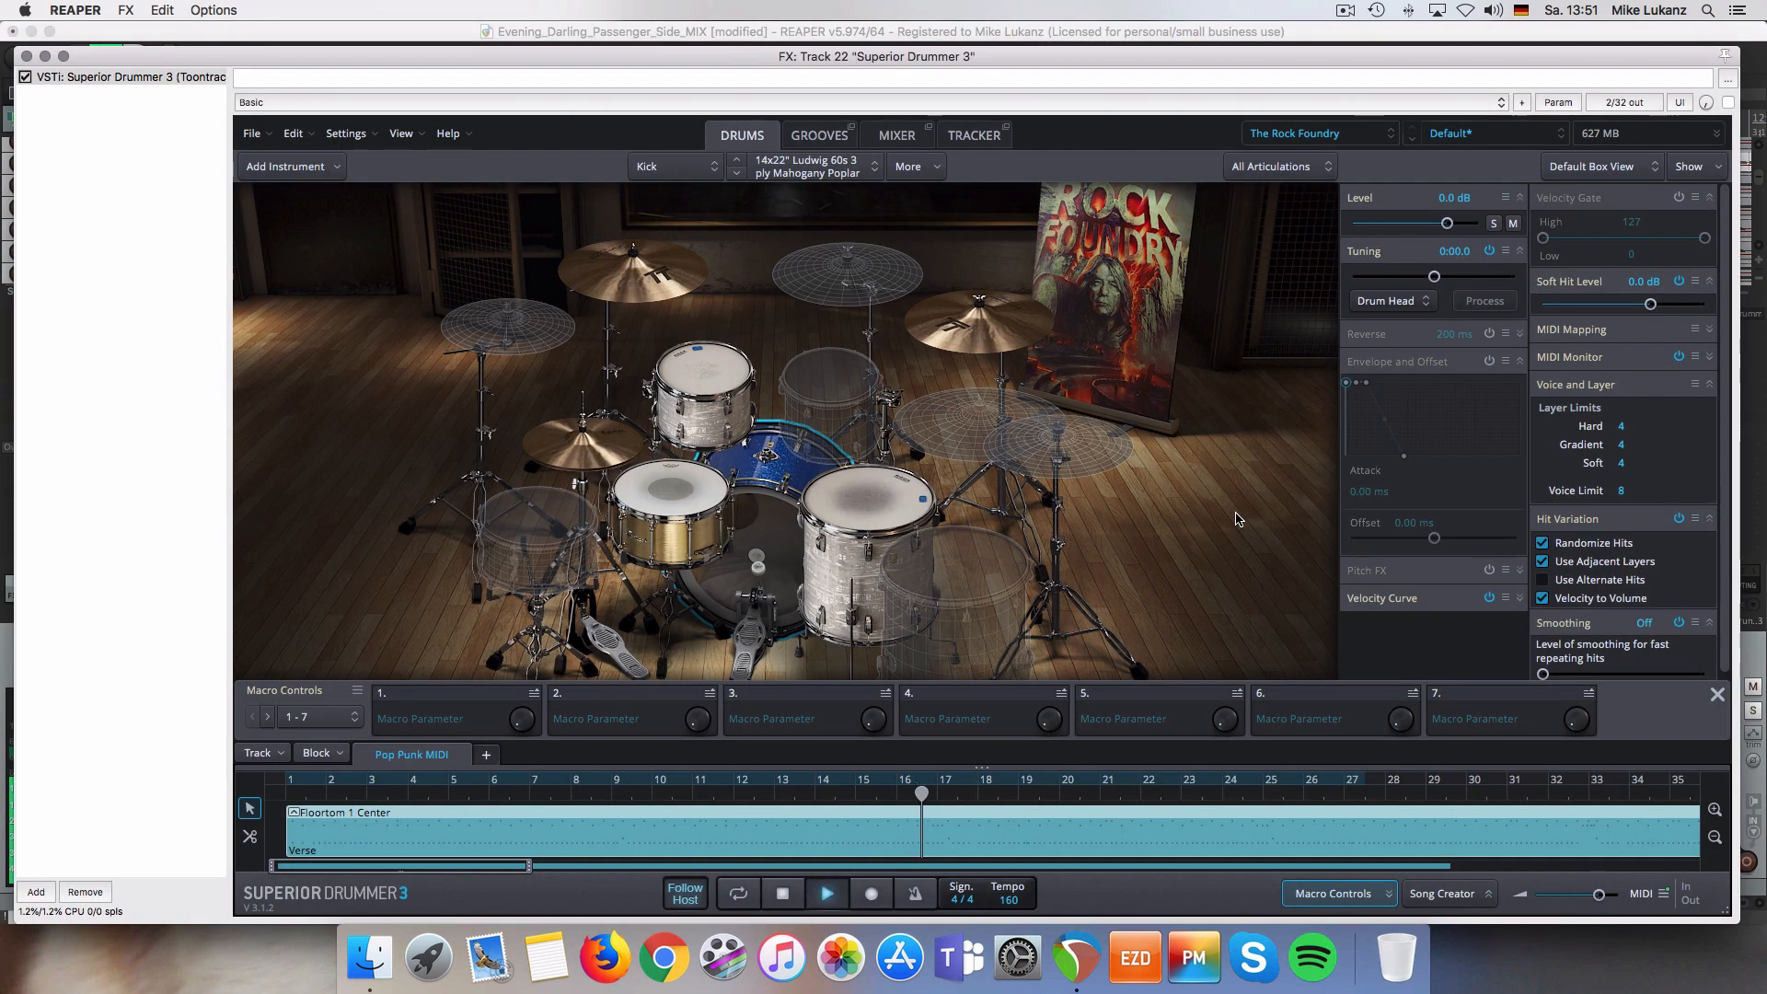
left_click(896, 135)
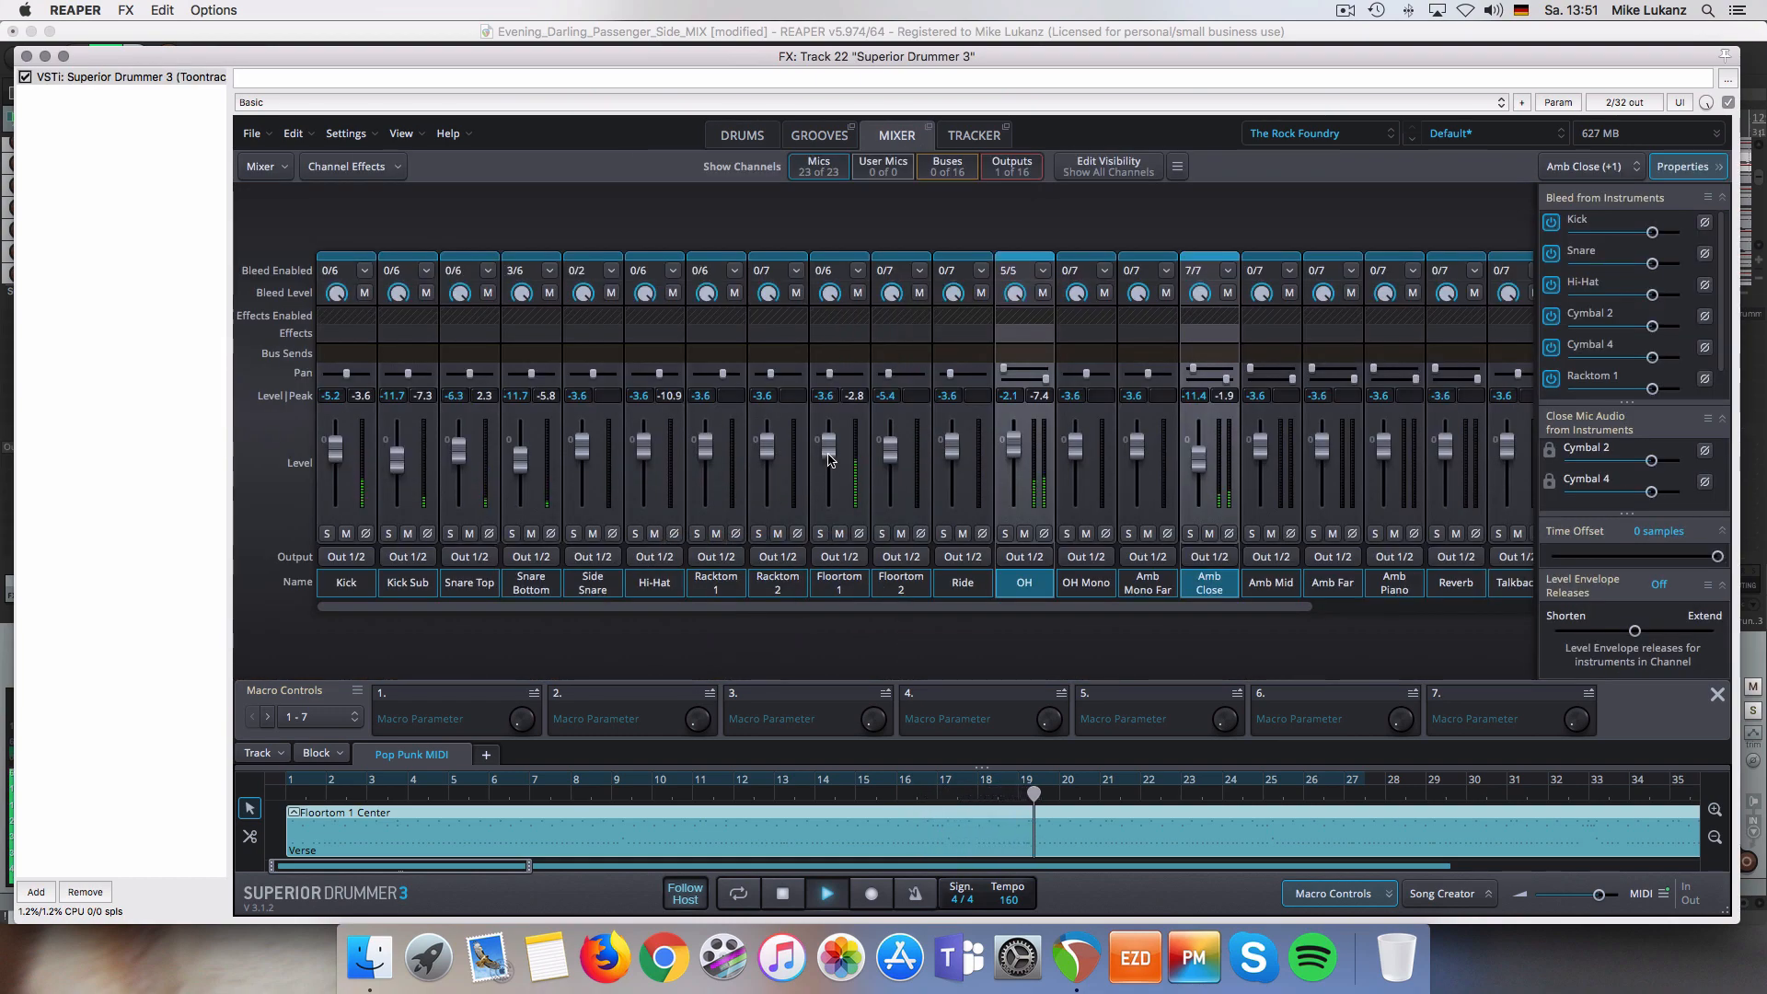
mouse_move(829, 453)
left_mouse_down()
mouse_move(831, 433)
mouse_move(831, 455)
left_mouse_up()
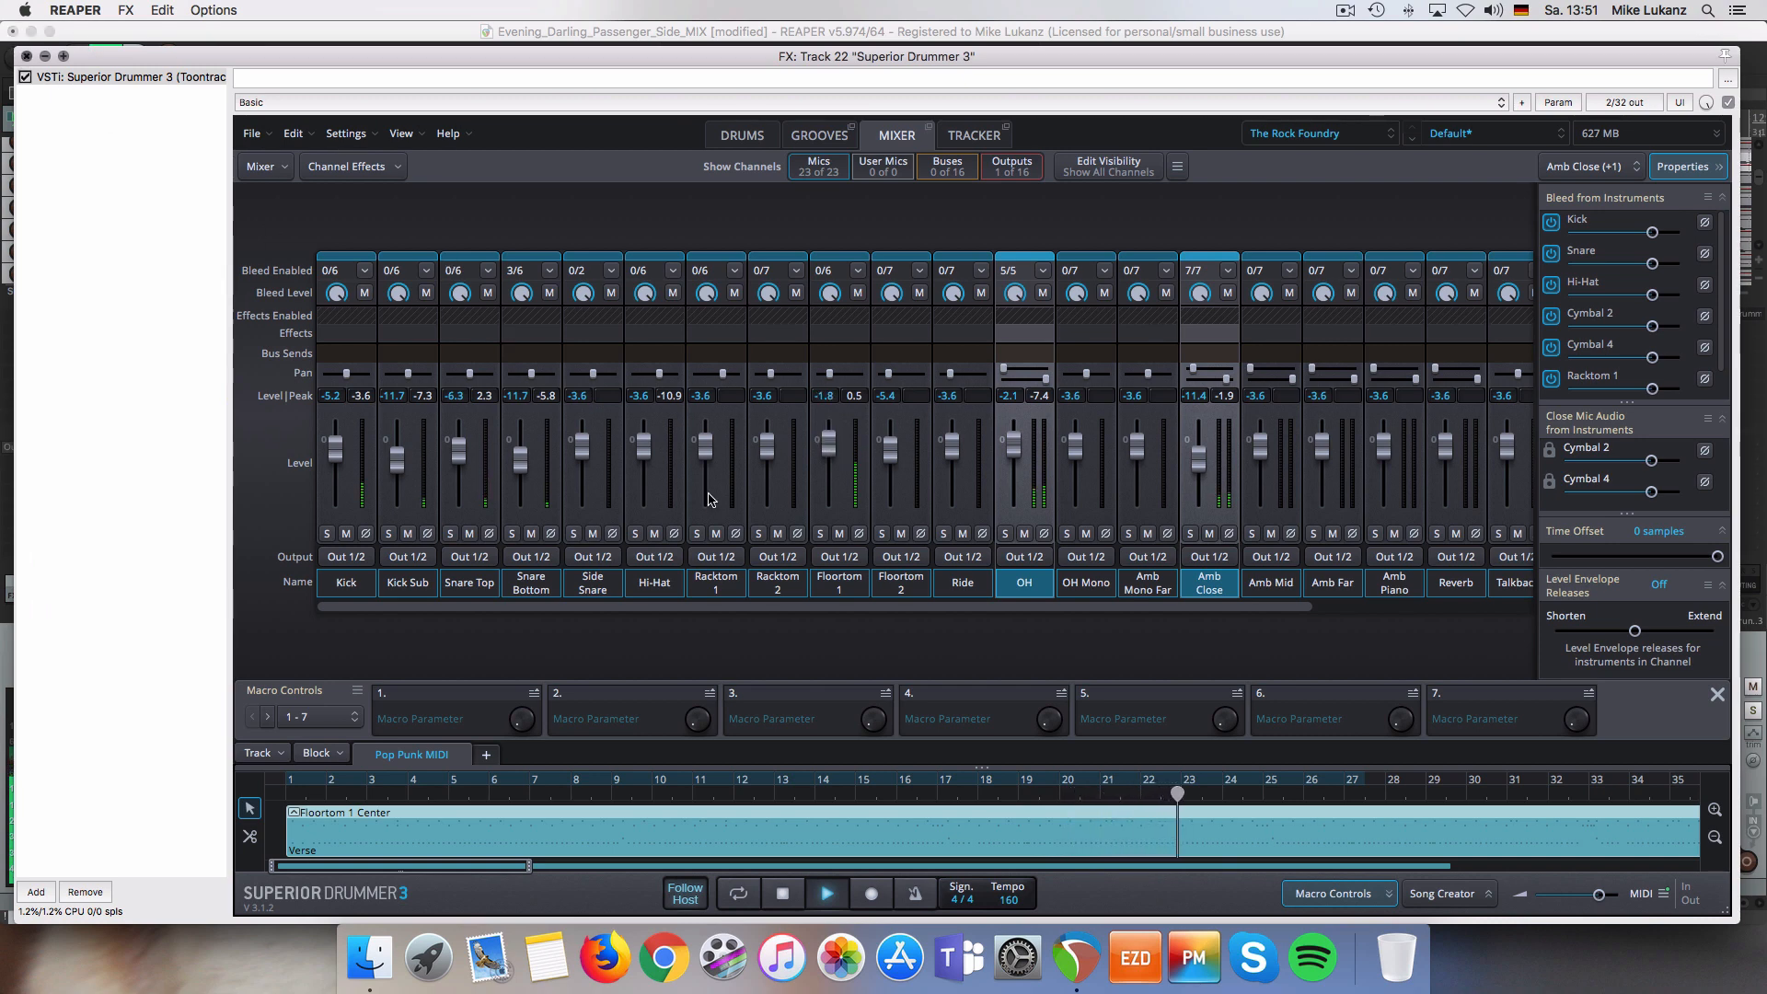
key("Escape")
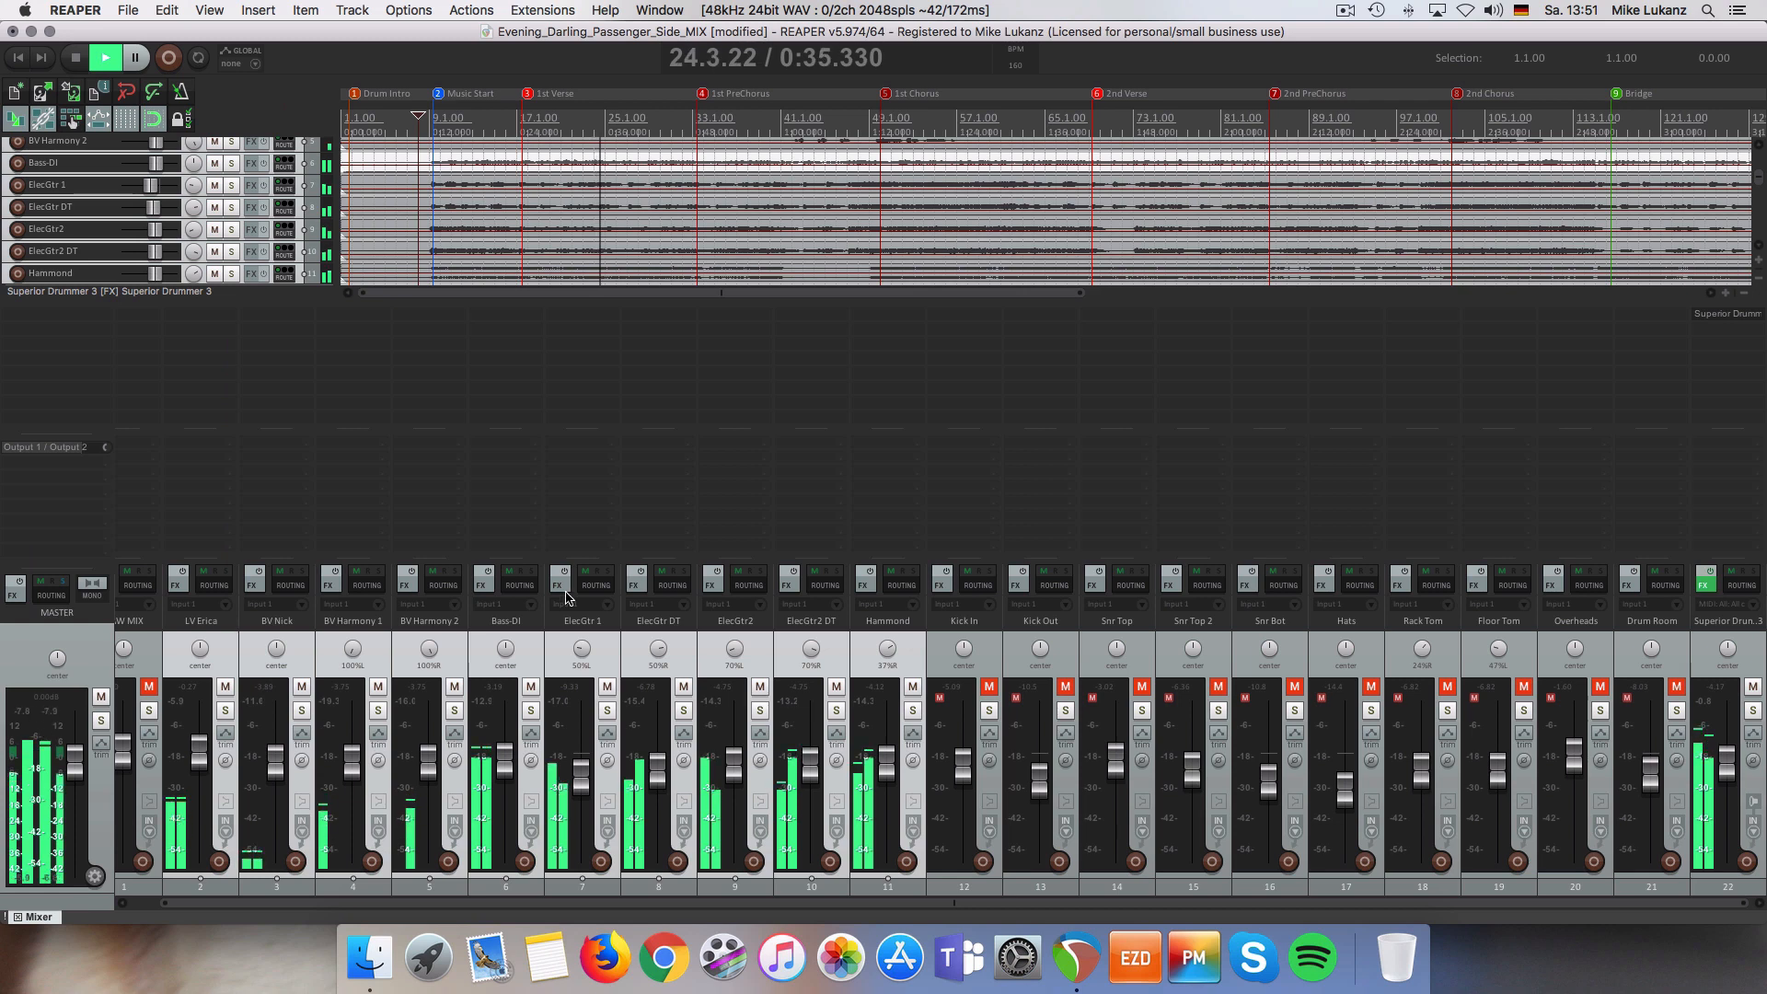
key("space")
scroll(955, 218, "down", 3)
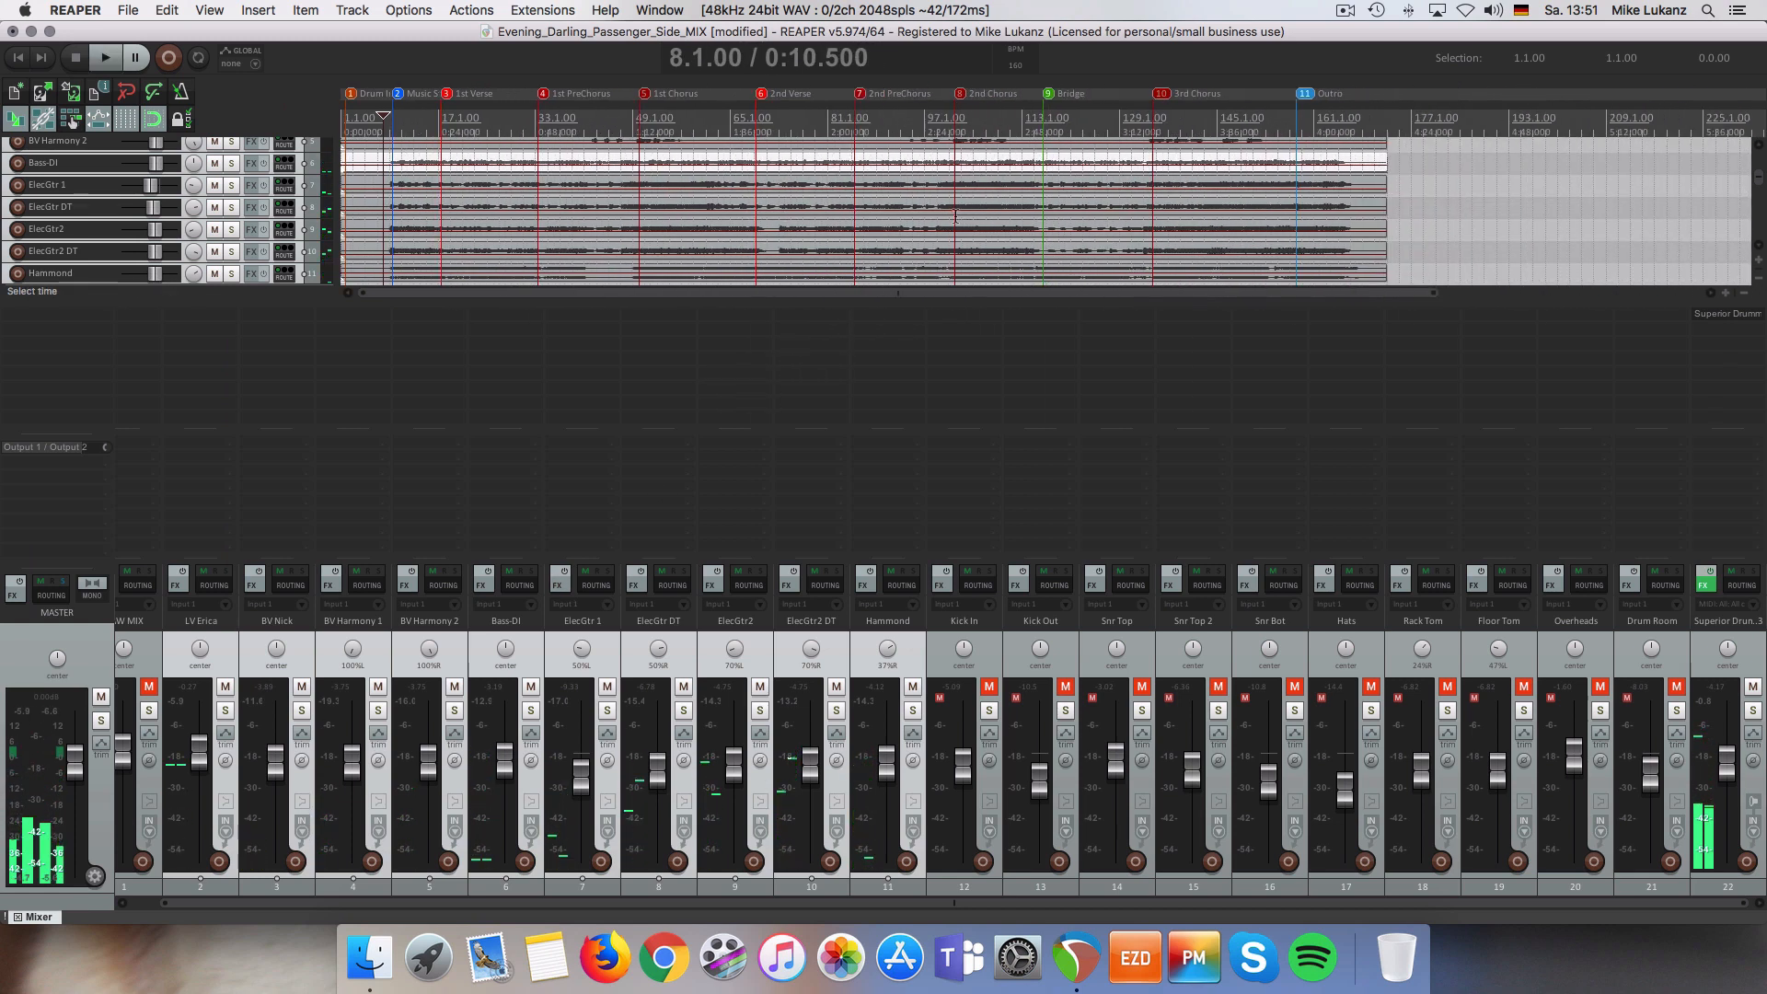
- Play the song from just before the Bridge marker while opening Superior Drummer 3's kit view, and stop playback
scroll(956, 218, "down", 1)
left_click(850, 129)
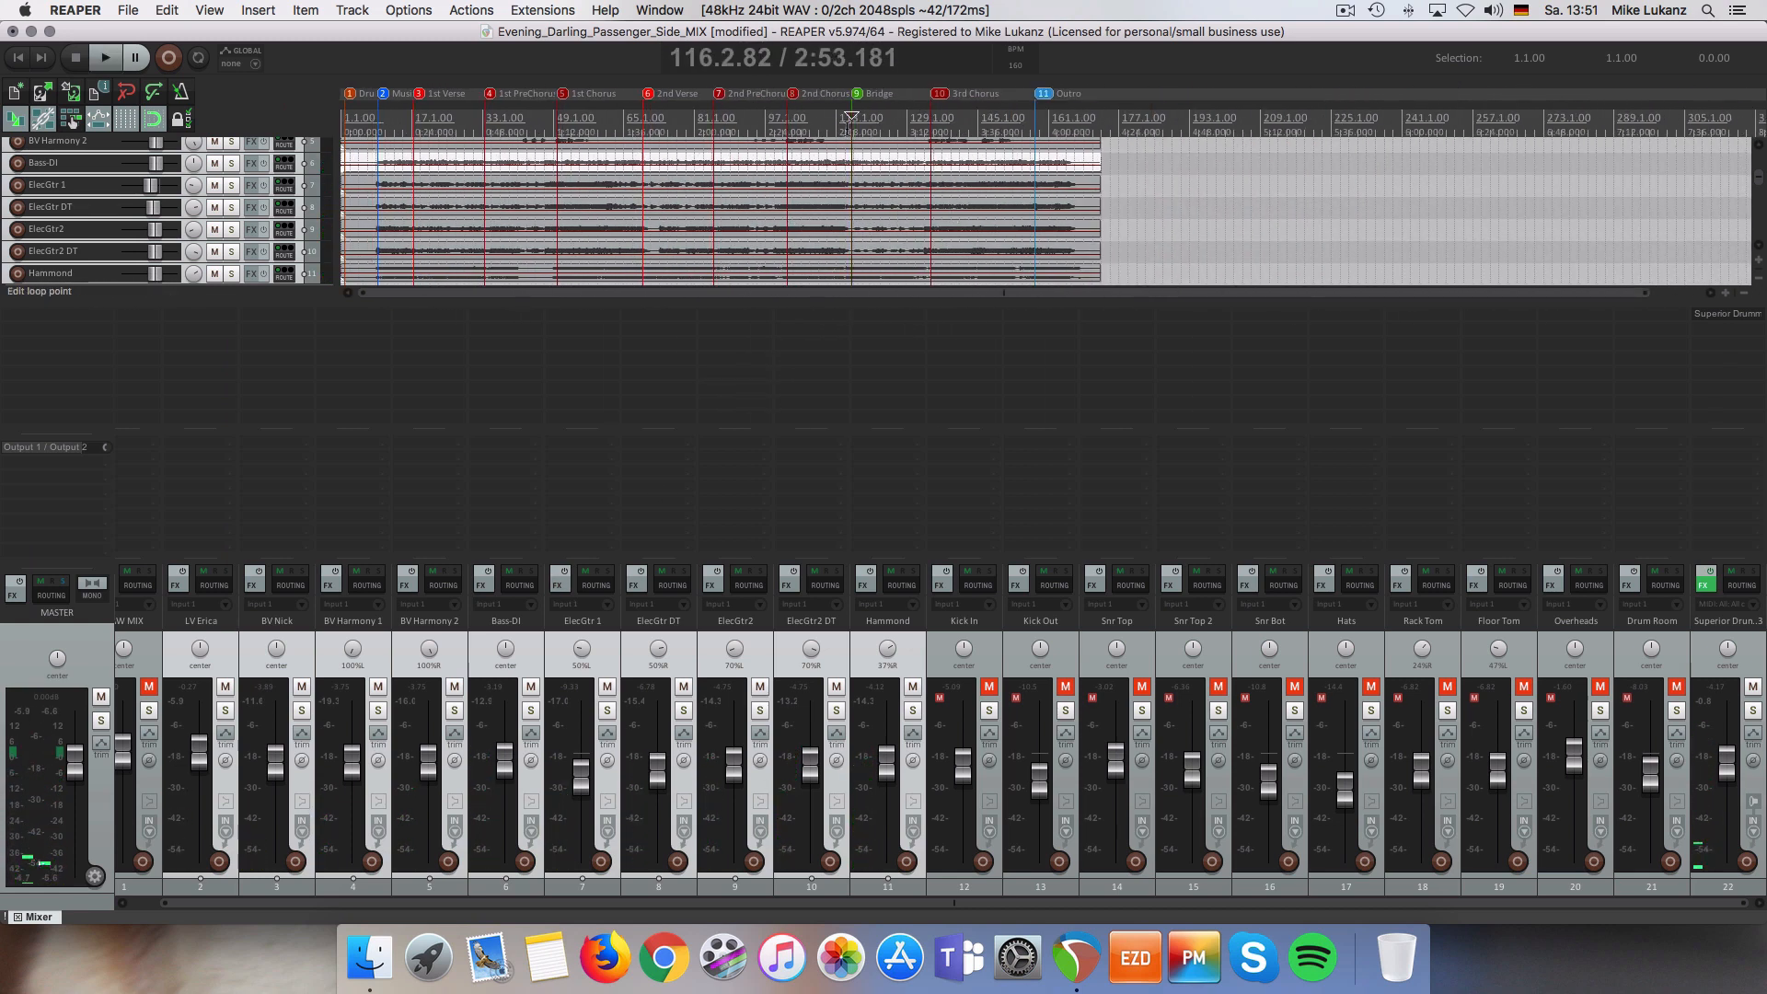
left_click(846, 130)
key("space")
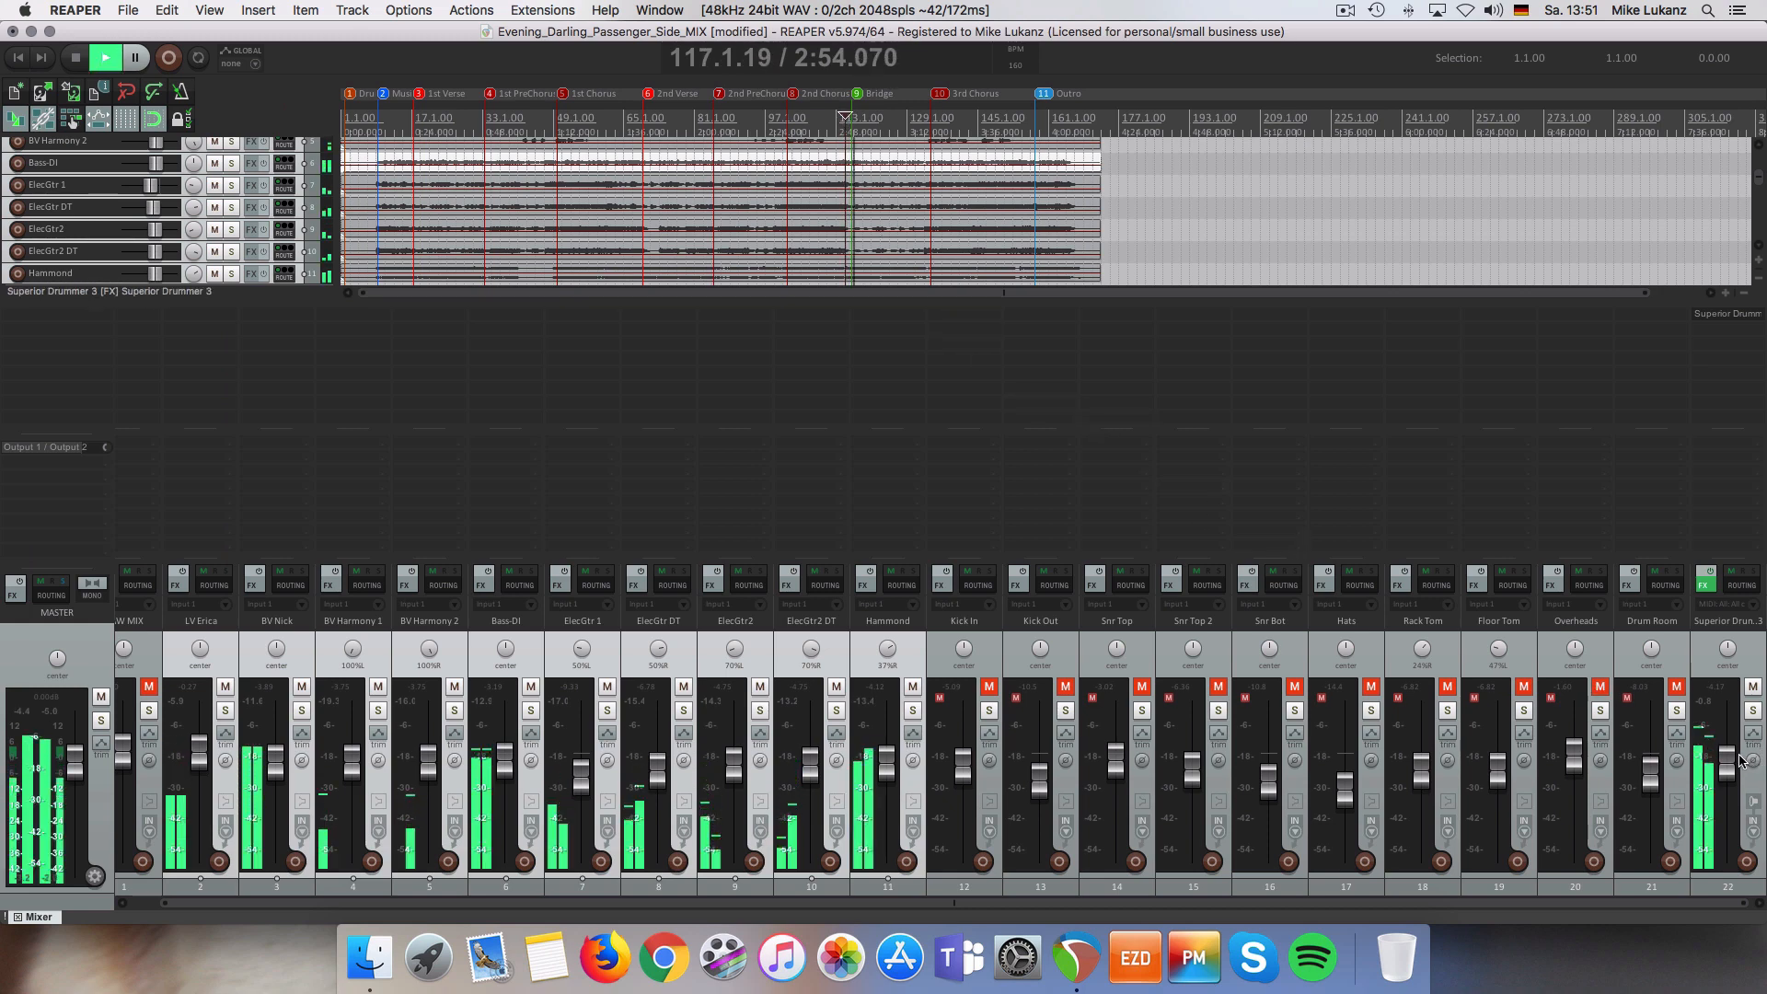
left_click(1703, 585)
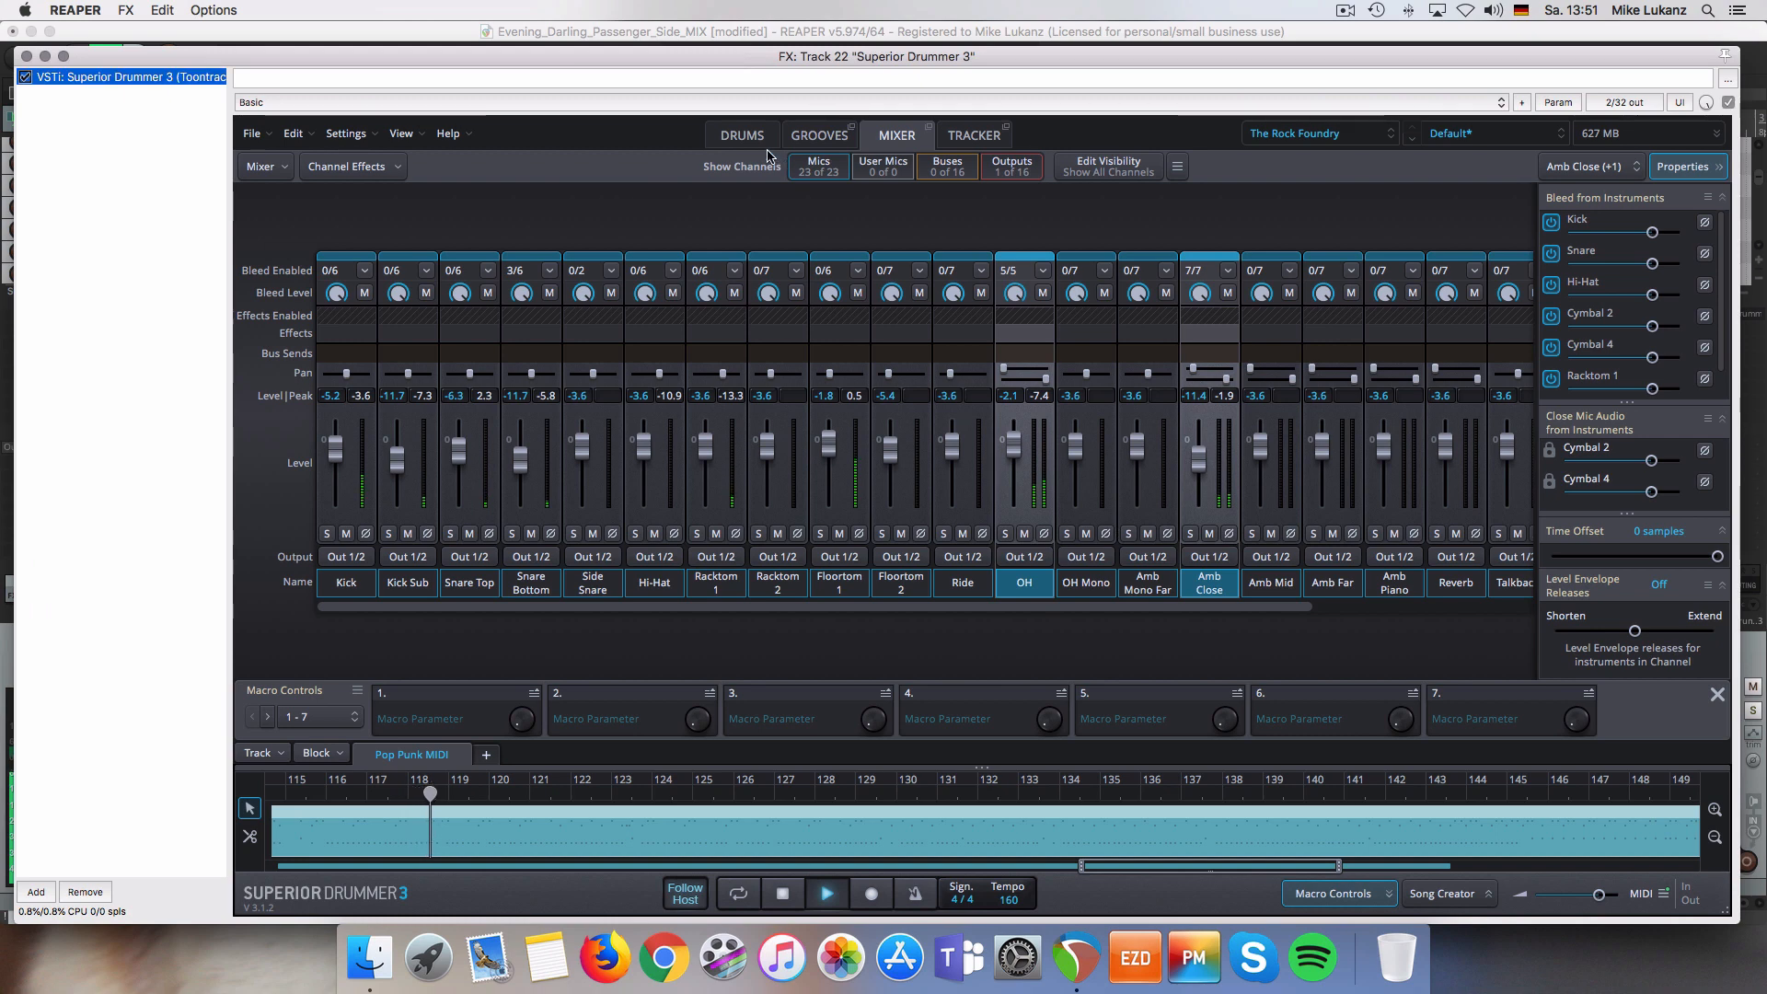
left_click(741, 136)
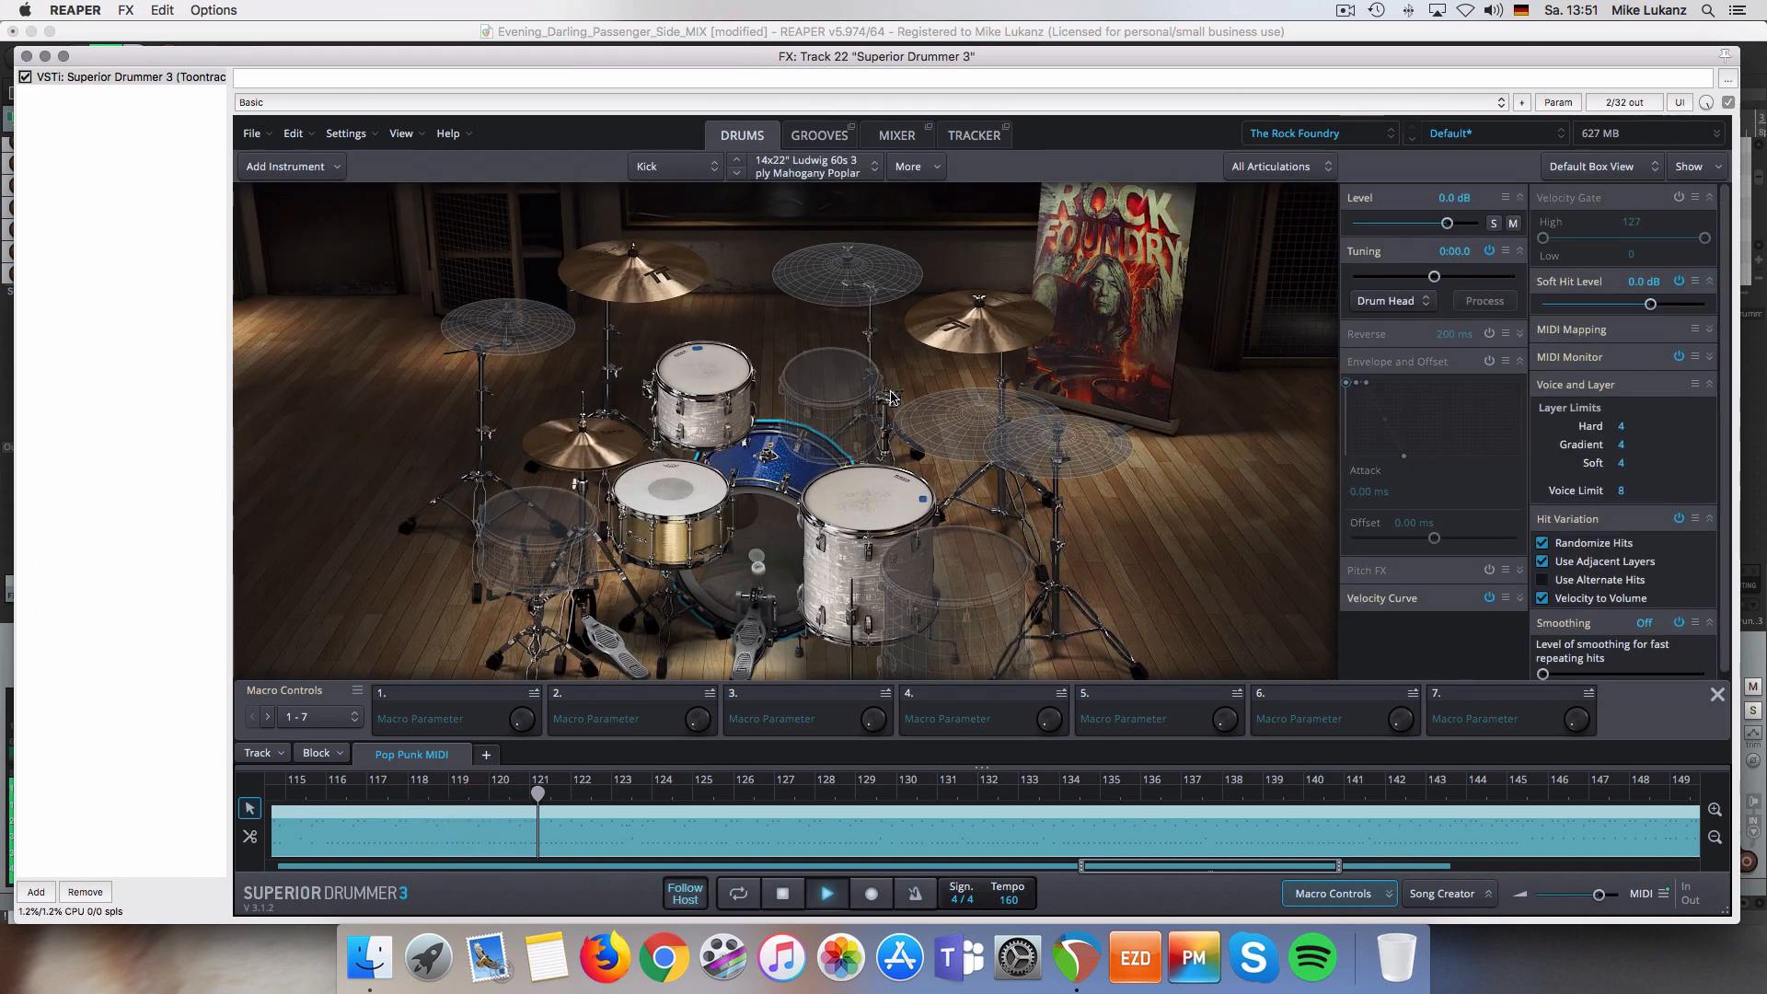
key("space")
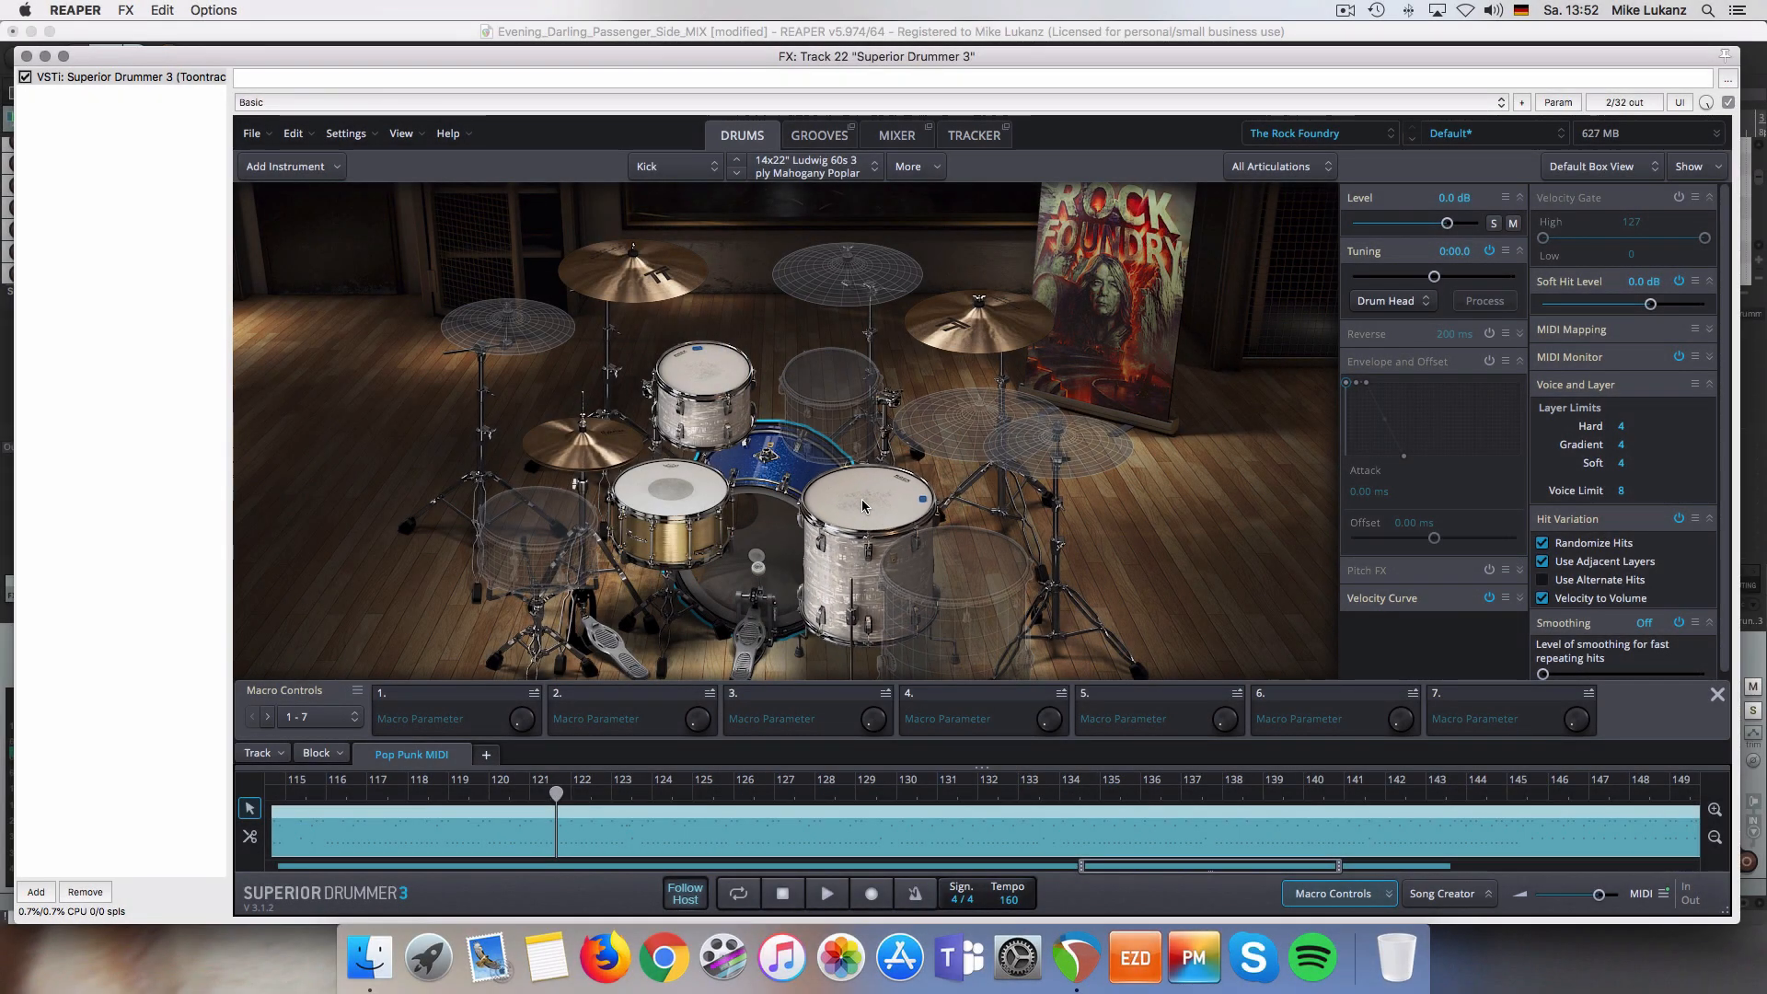
- Audition Floortom 1 and Racktom 1 individually, and briefly play the passage before the Bridge with the floor tom selected
left_click(862, 505)
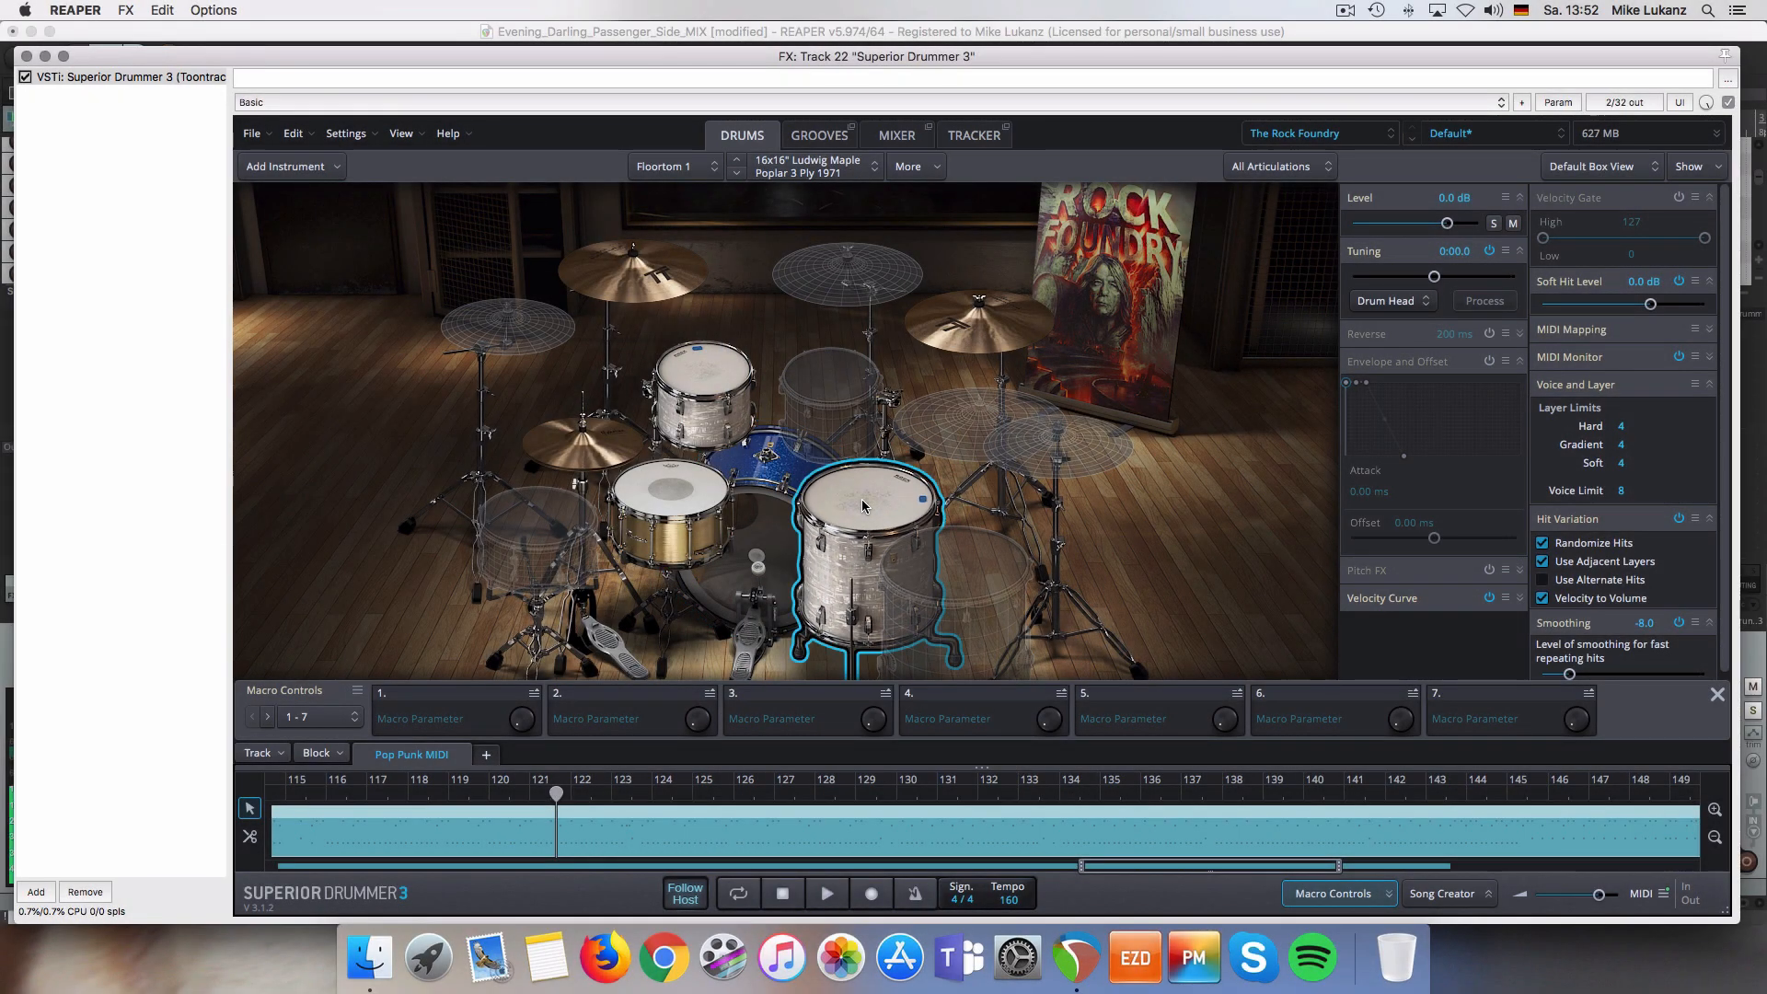
left_click(714, 386)
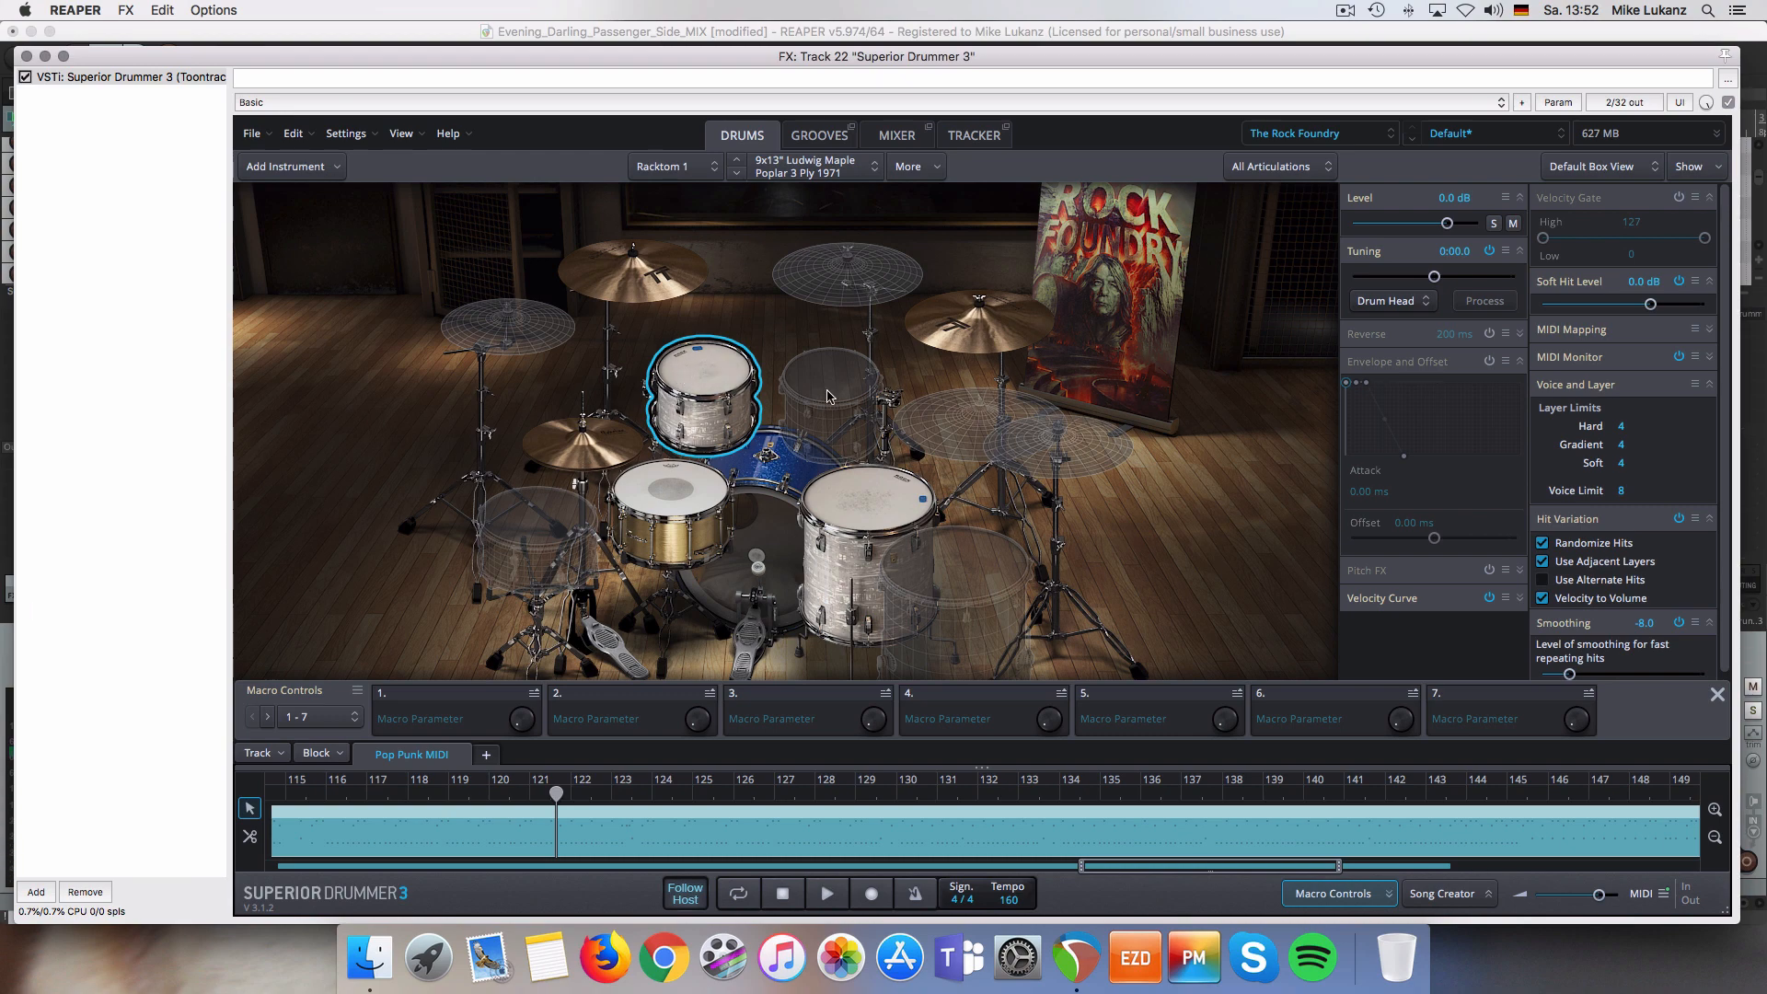
left_click(865, 499)
key("space")
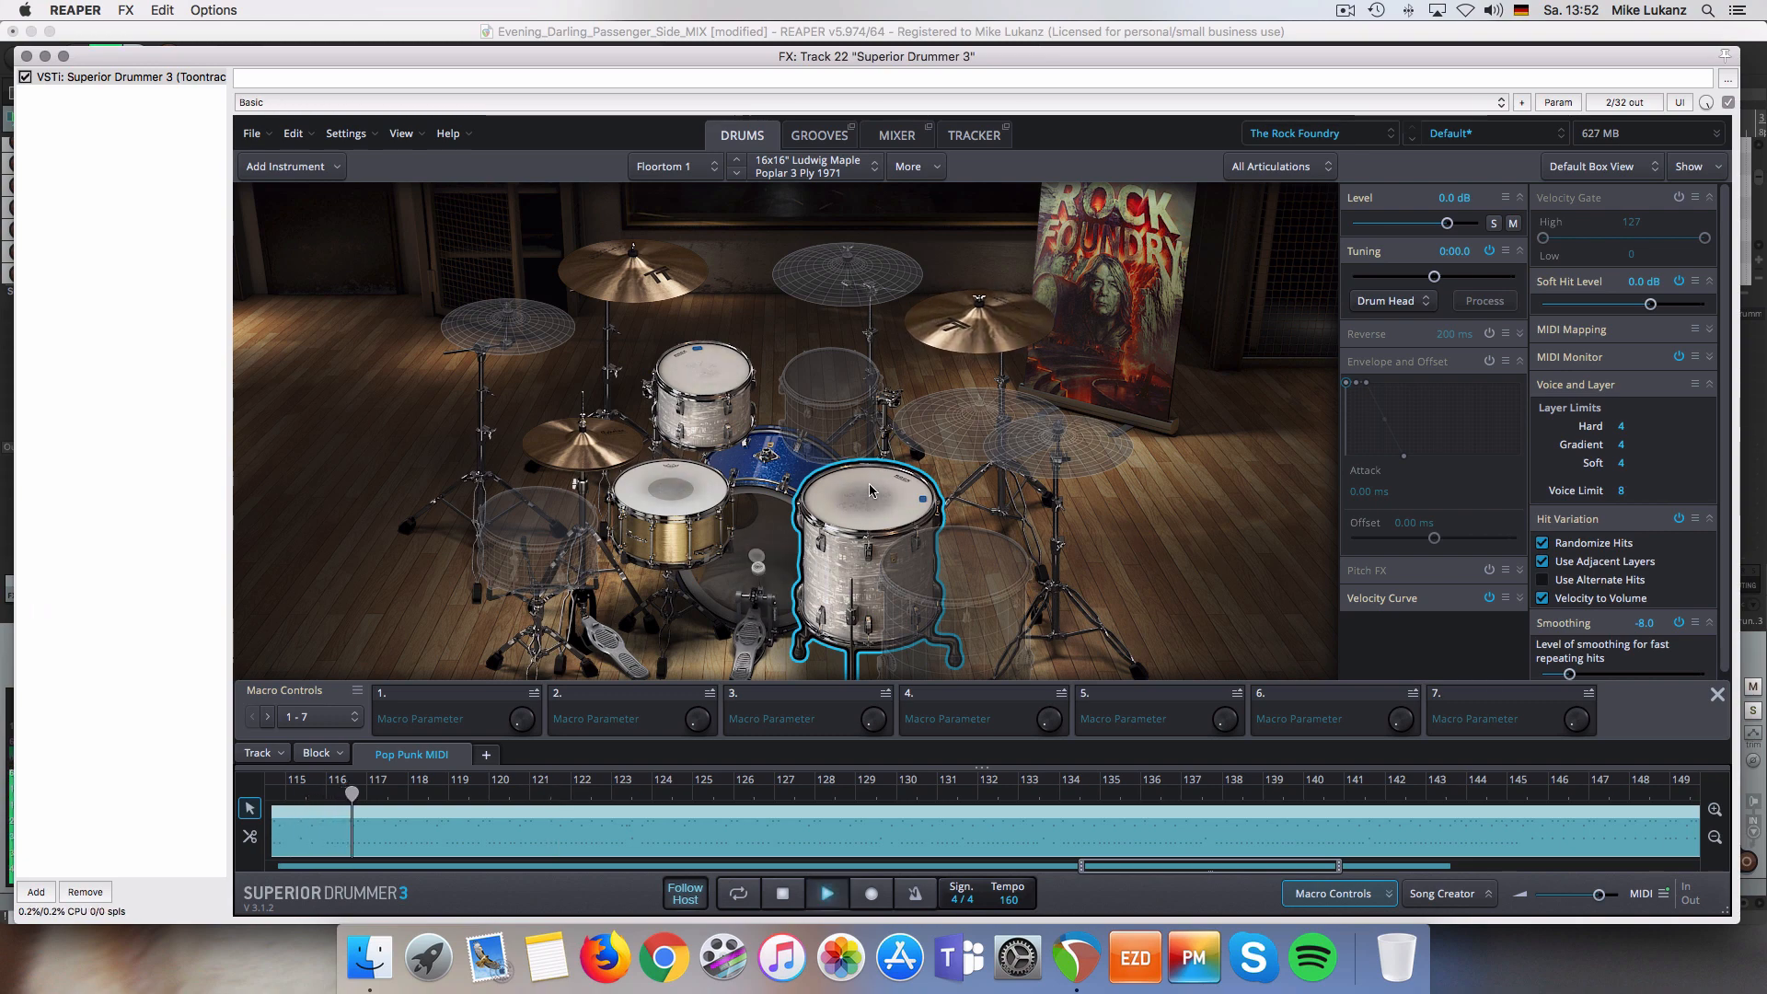
key("space")
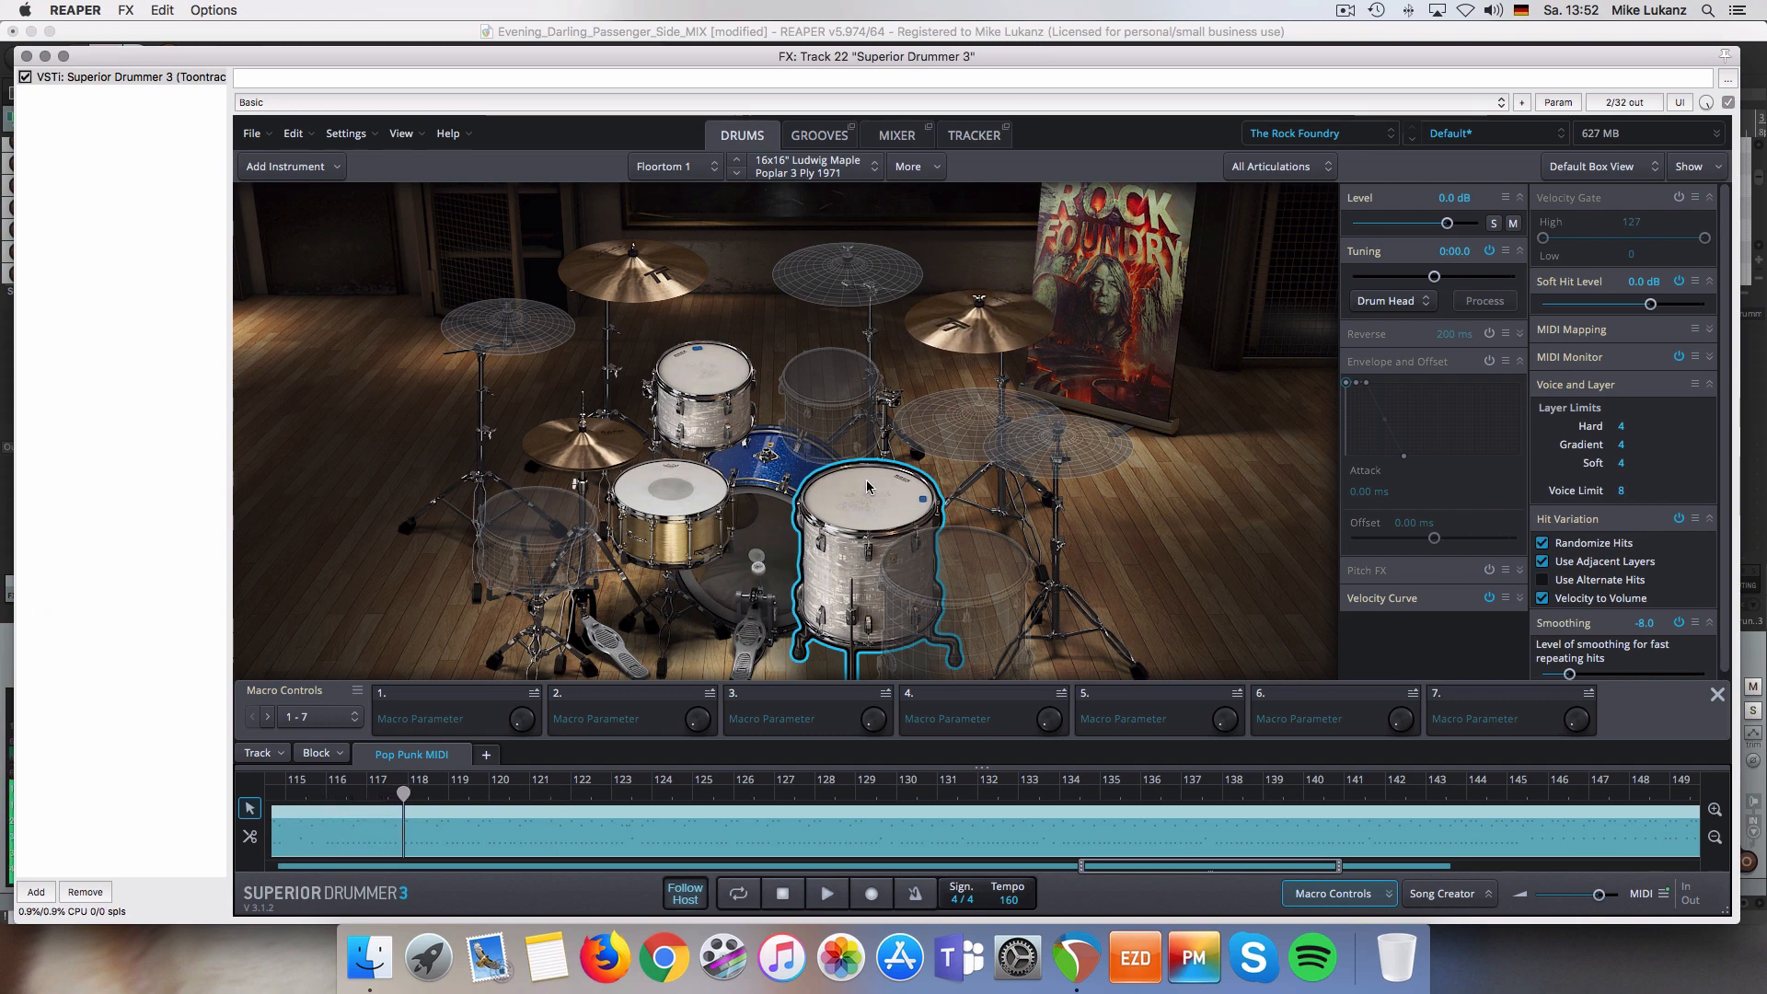
- Try the 5.5x14" Tama Bell Brass snare, audition it, and swap in the 5x14" George Way Dreamtime Blackwood
right_click(664, 494)
left_click(664, 494)
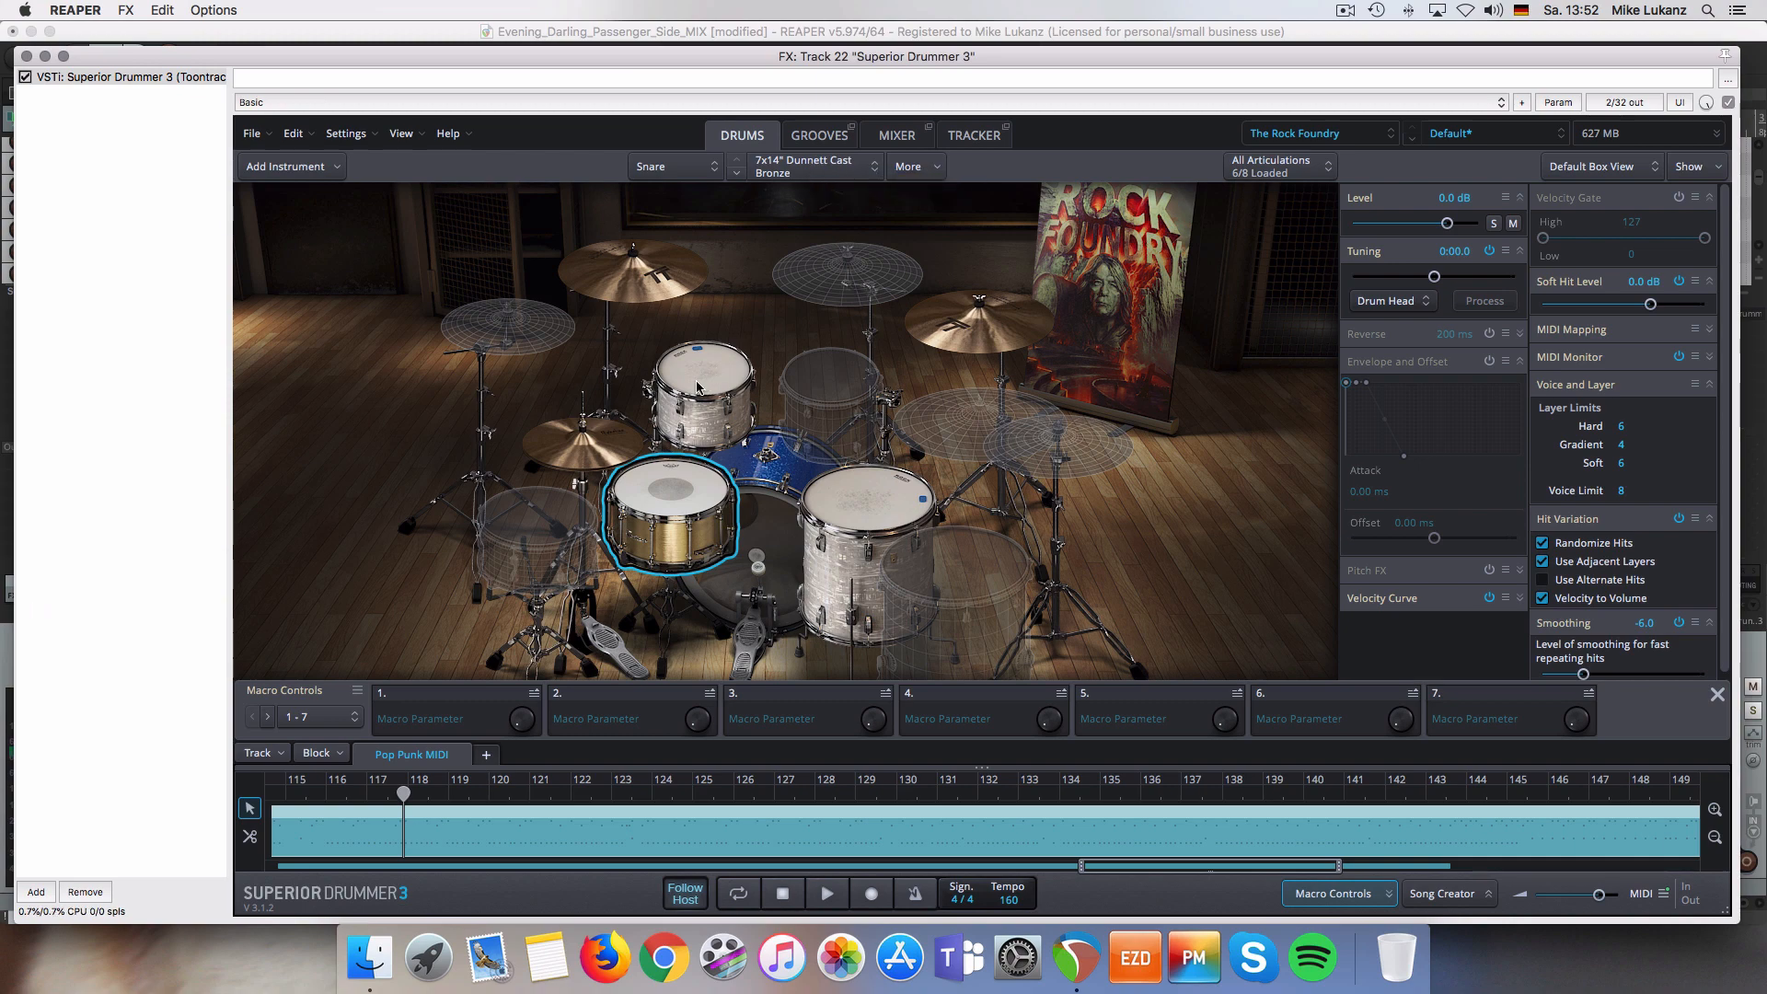
right_click(674, 485)
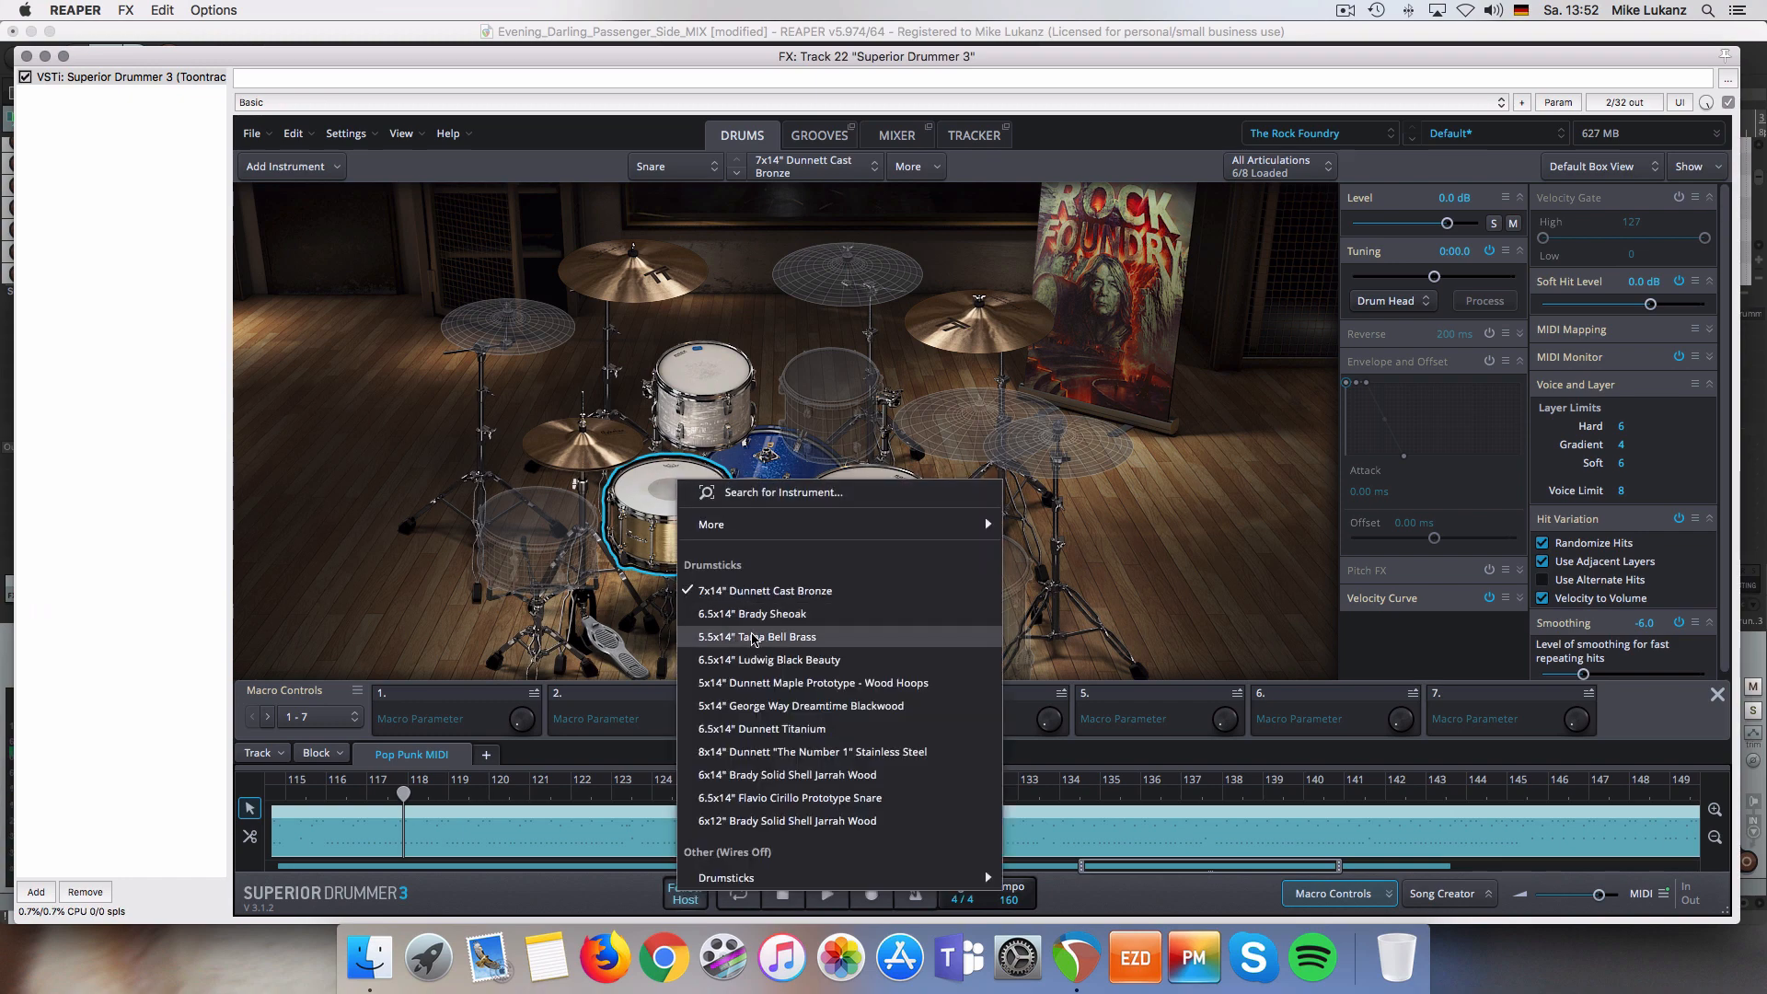
left_click(753, 637)
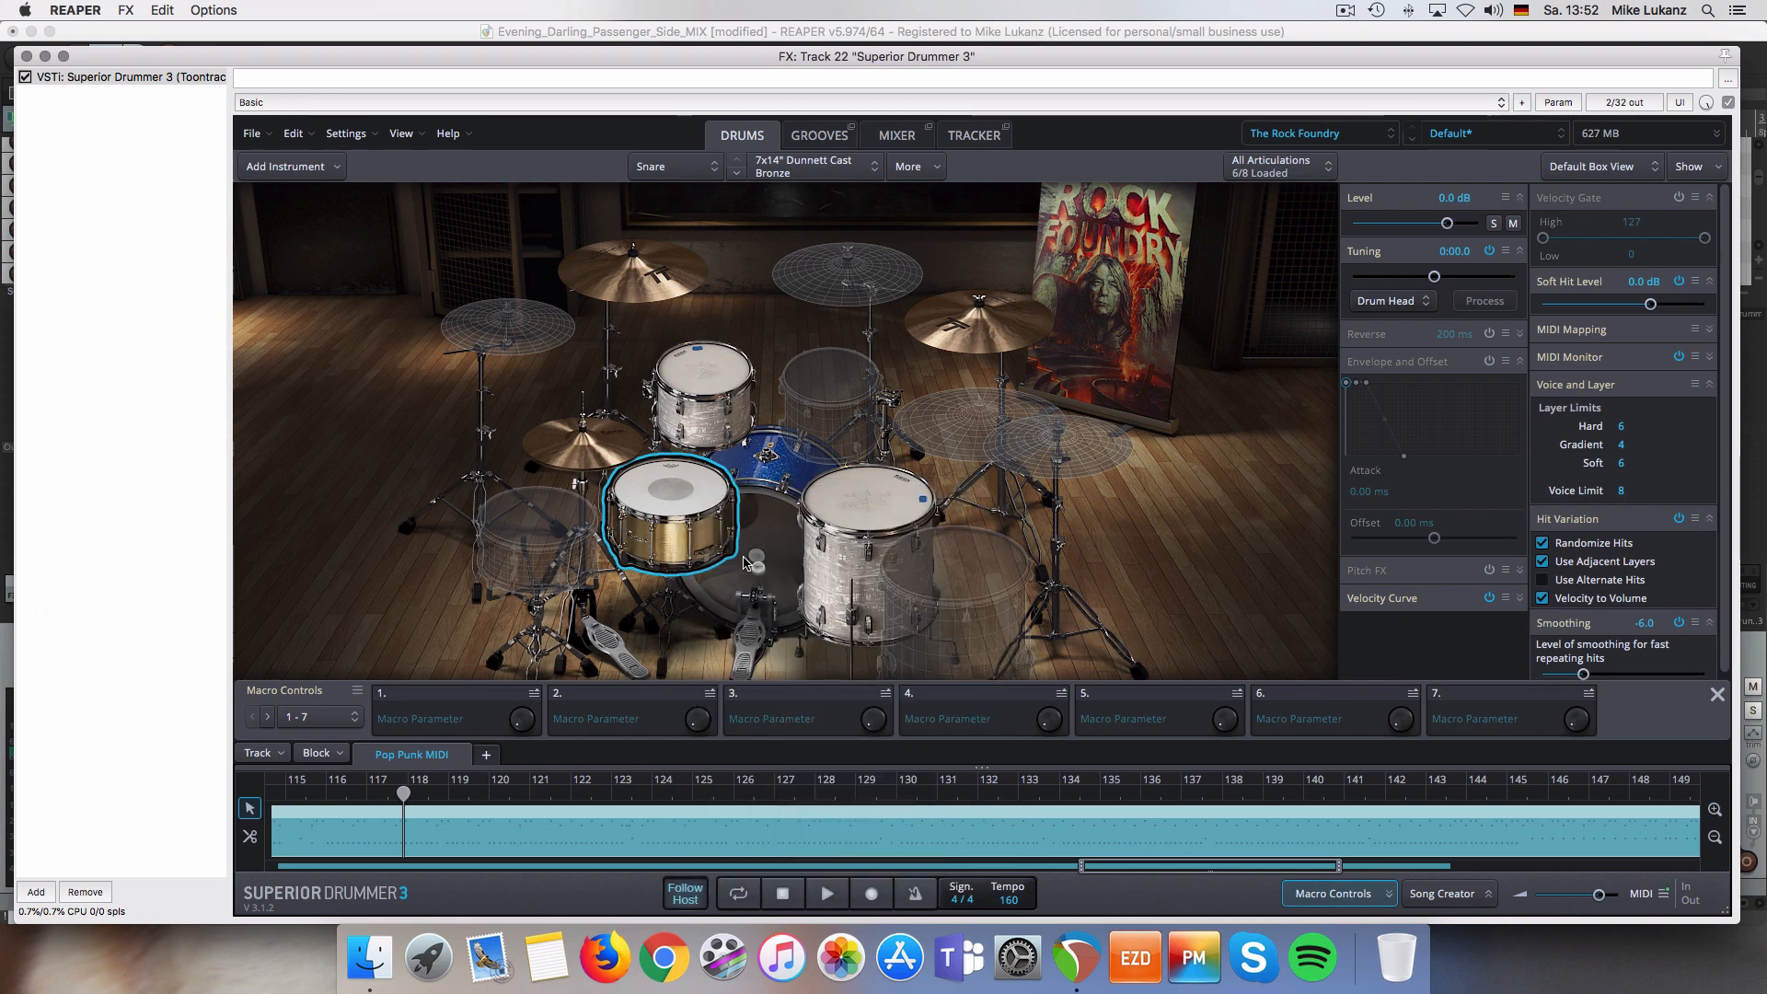
right_click(696, 501)
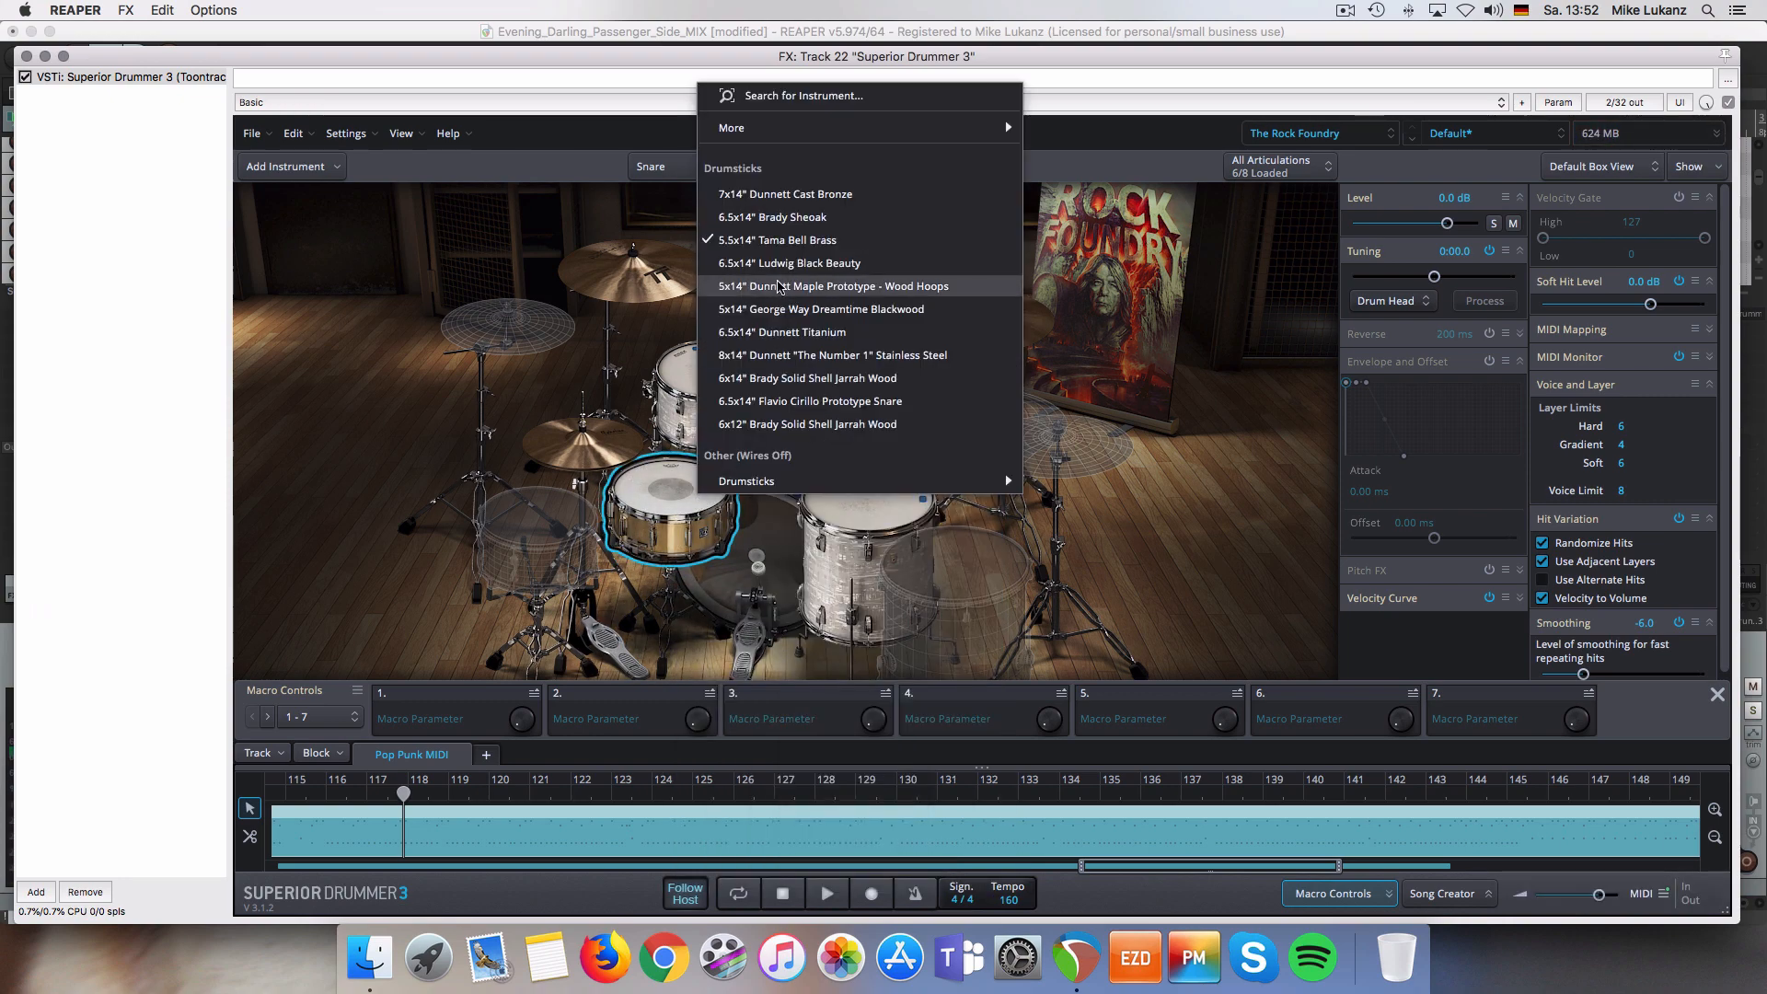
left_click(679, 502)
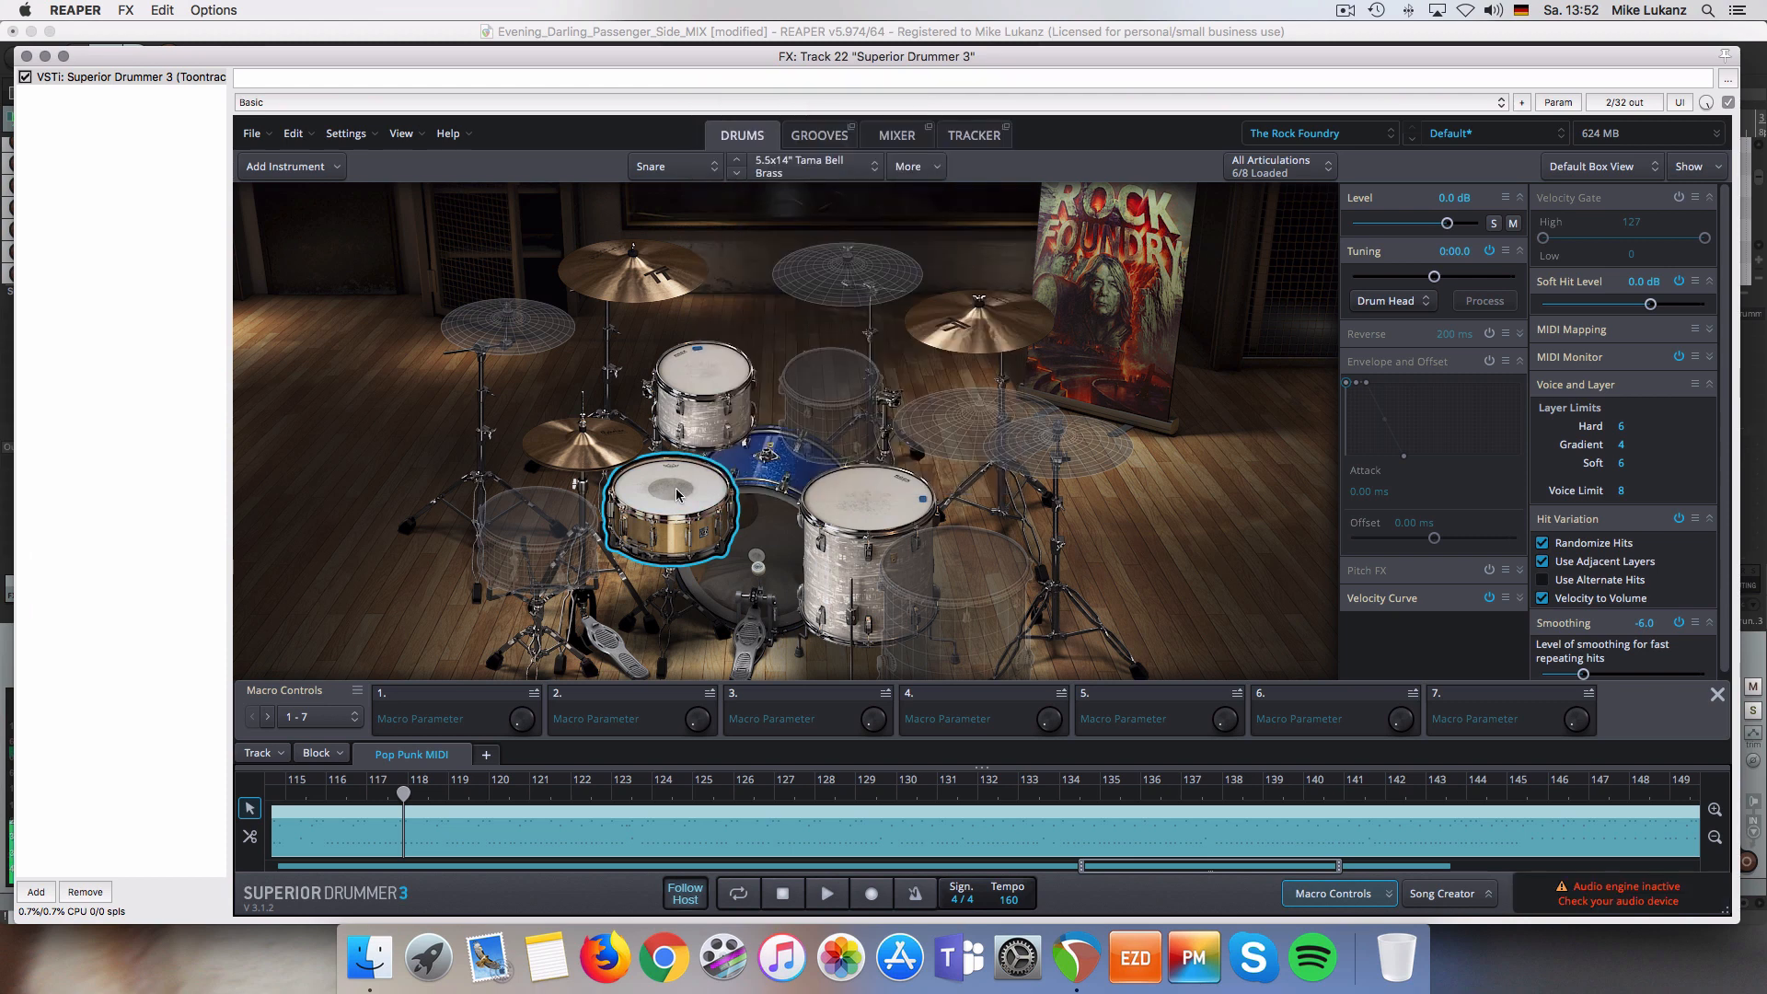
right_click(680, 492)
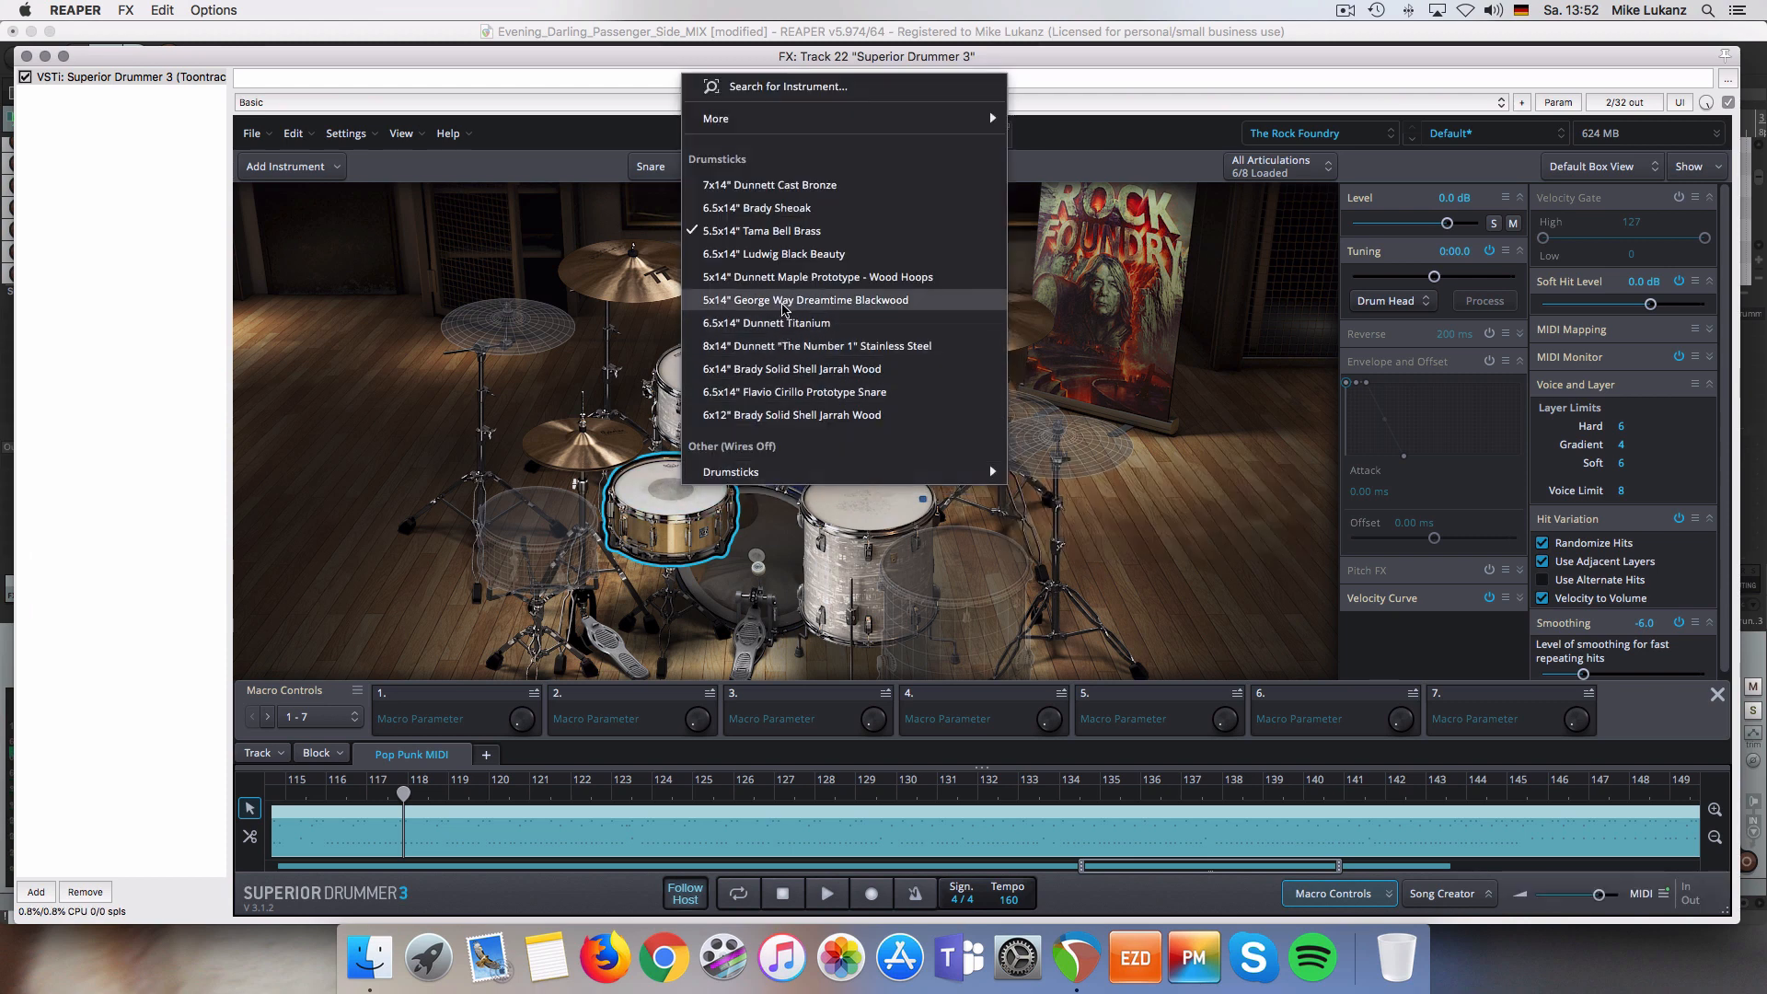
left_click(785, 301)
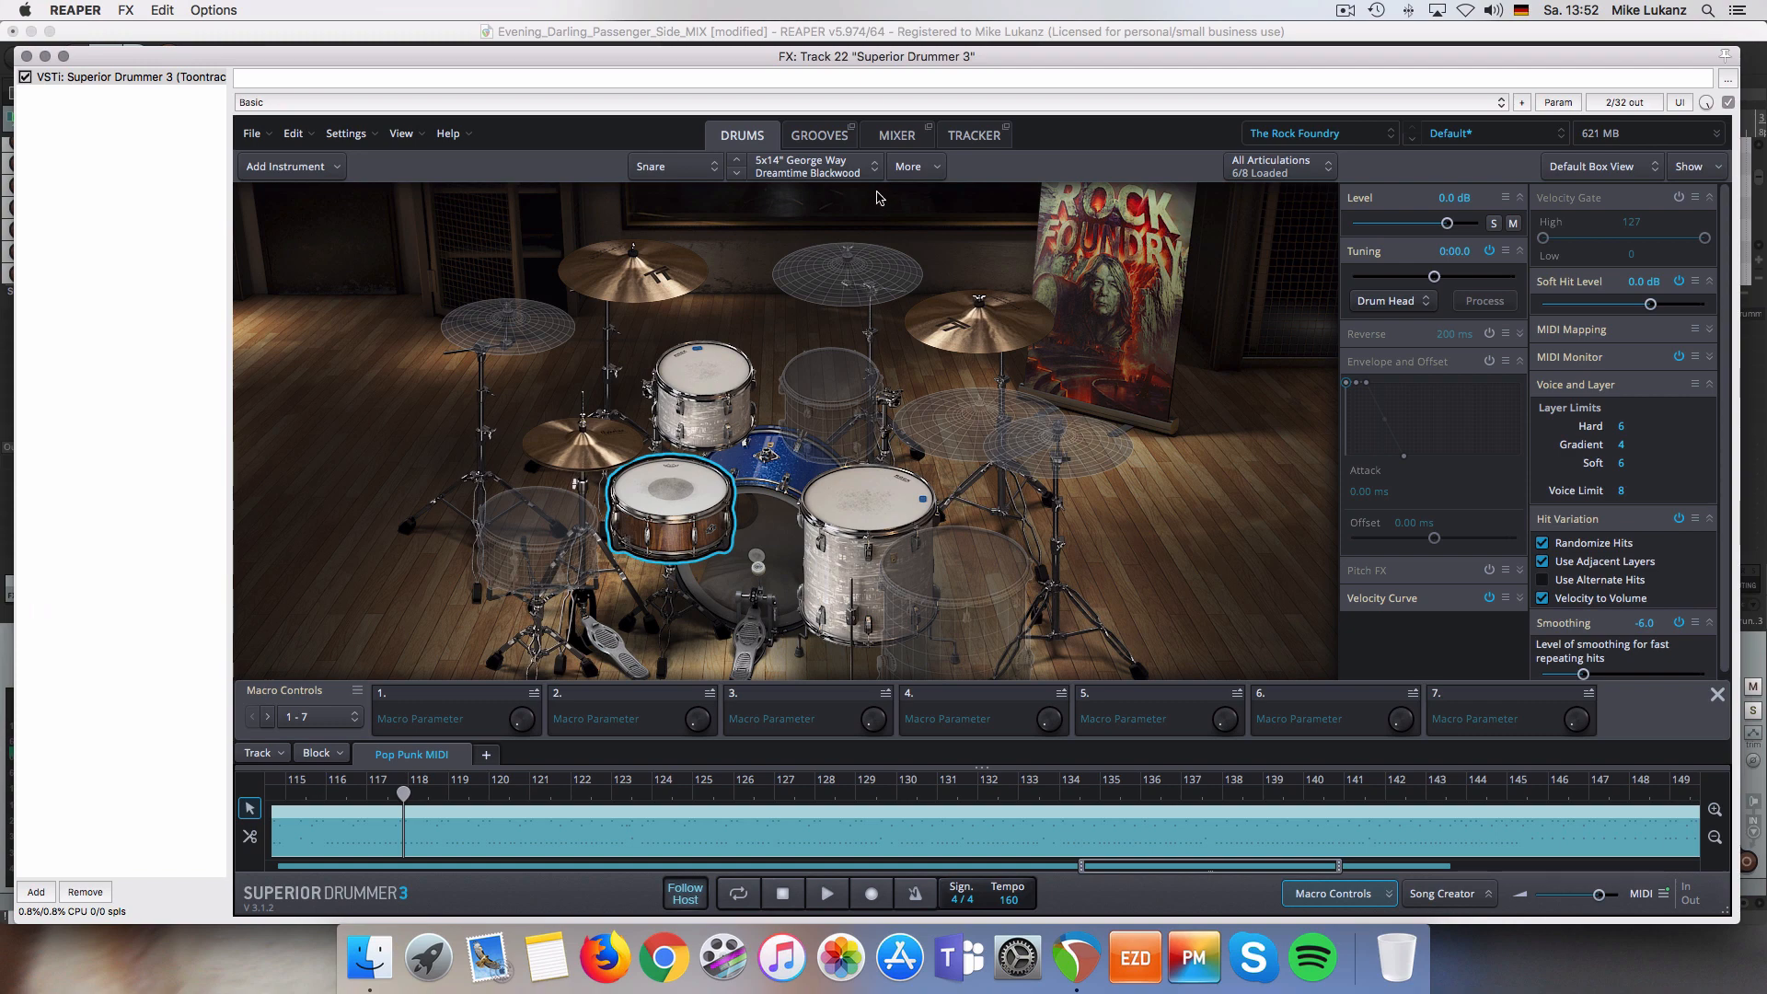
- Raise the Snare Top and Snare Bottom channels together to 0.9 dB and -4.5 dB, and listen to the snare in the mix
left_click(895, 138)
left_click(460, 585)
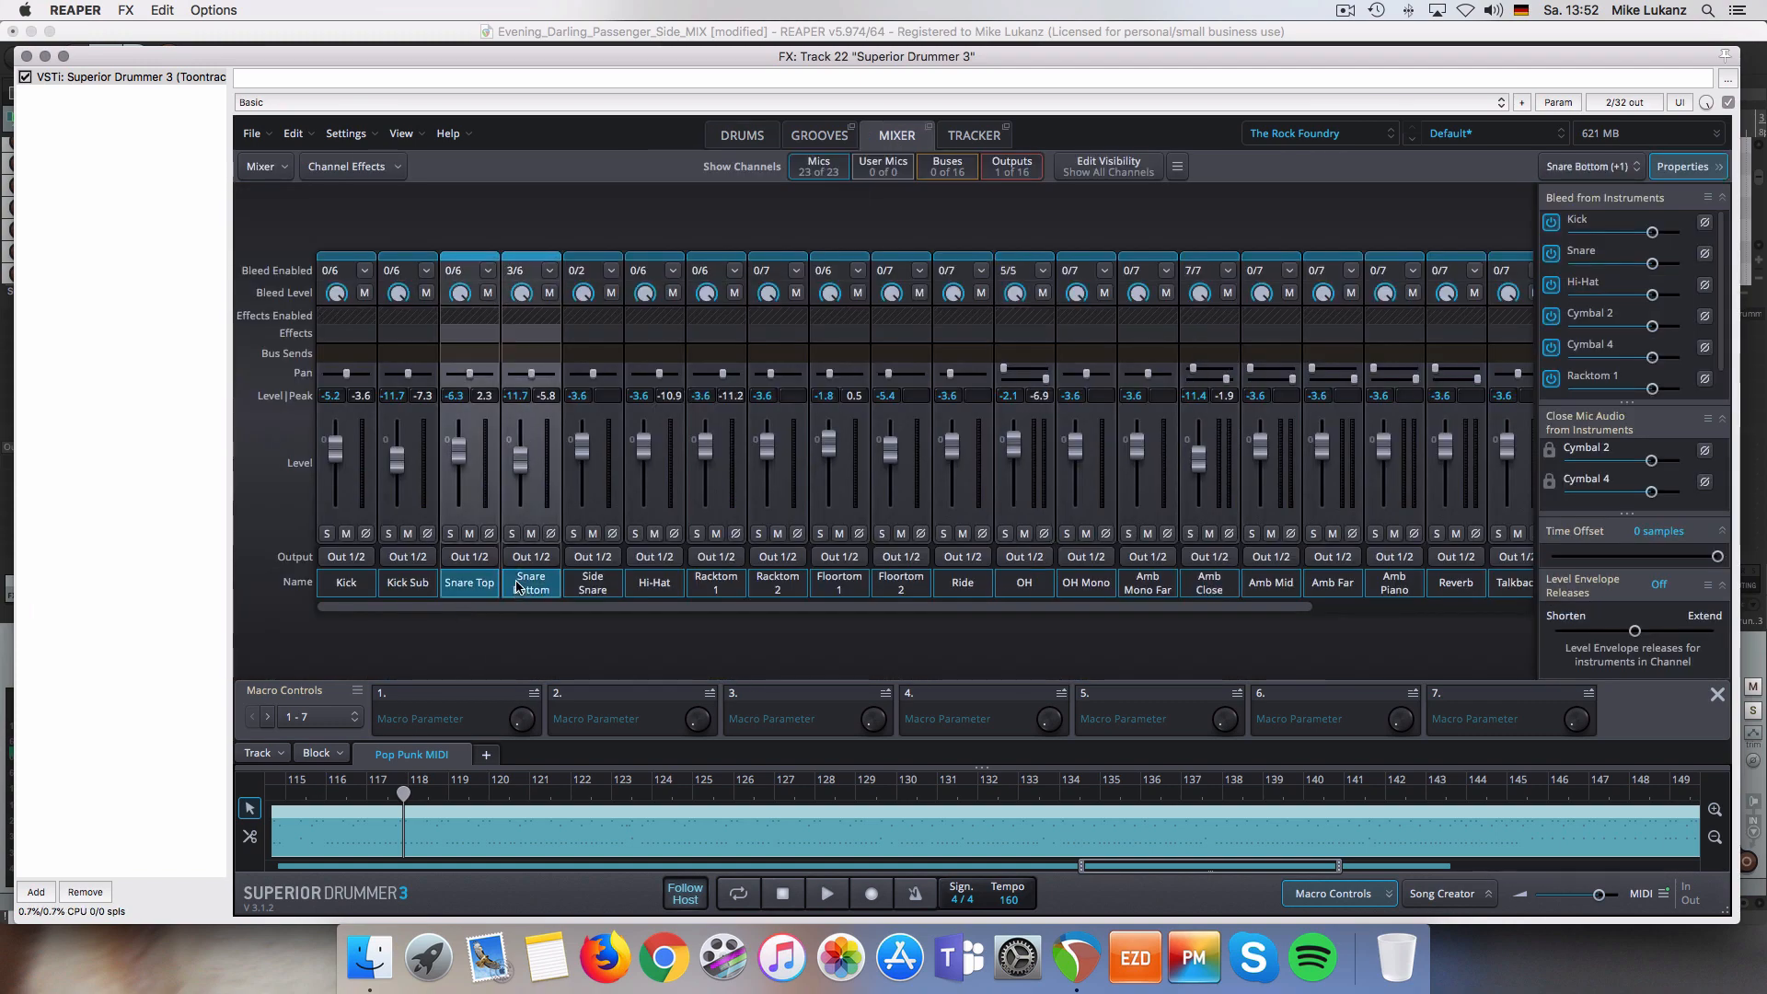
left_click_drag(460, 467, 460, 457)
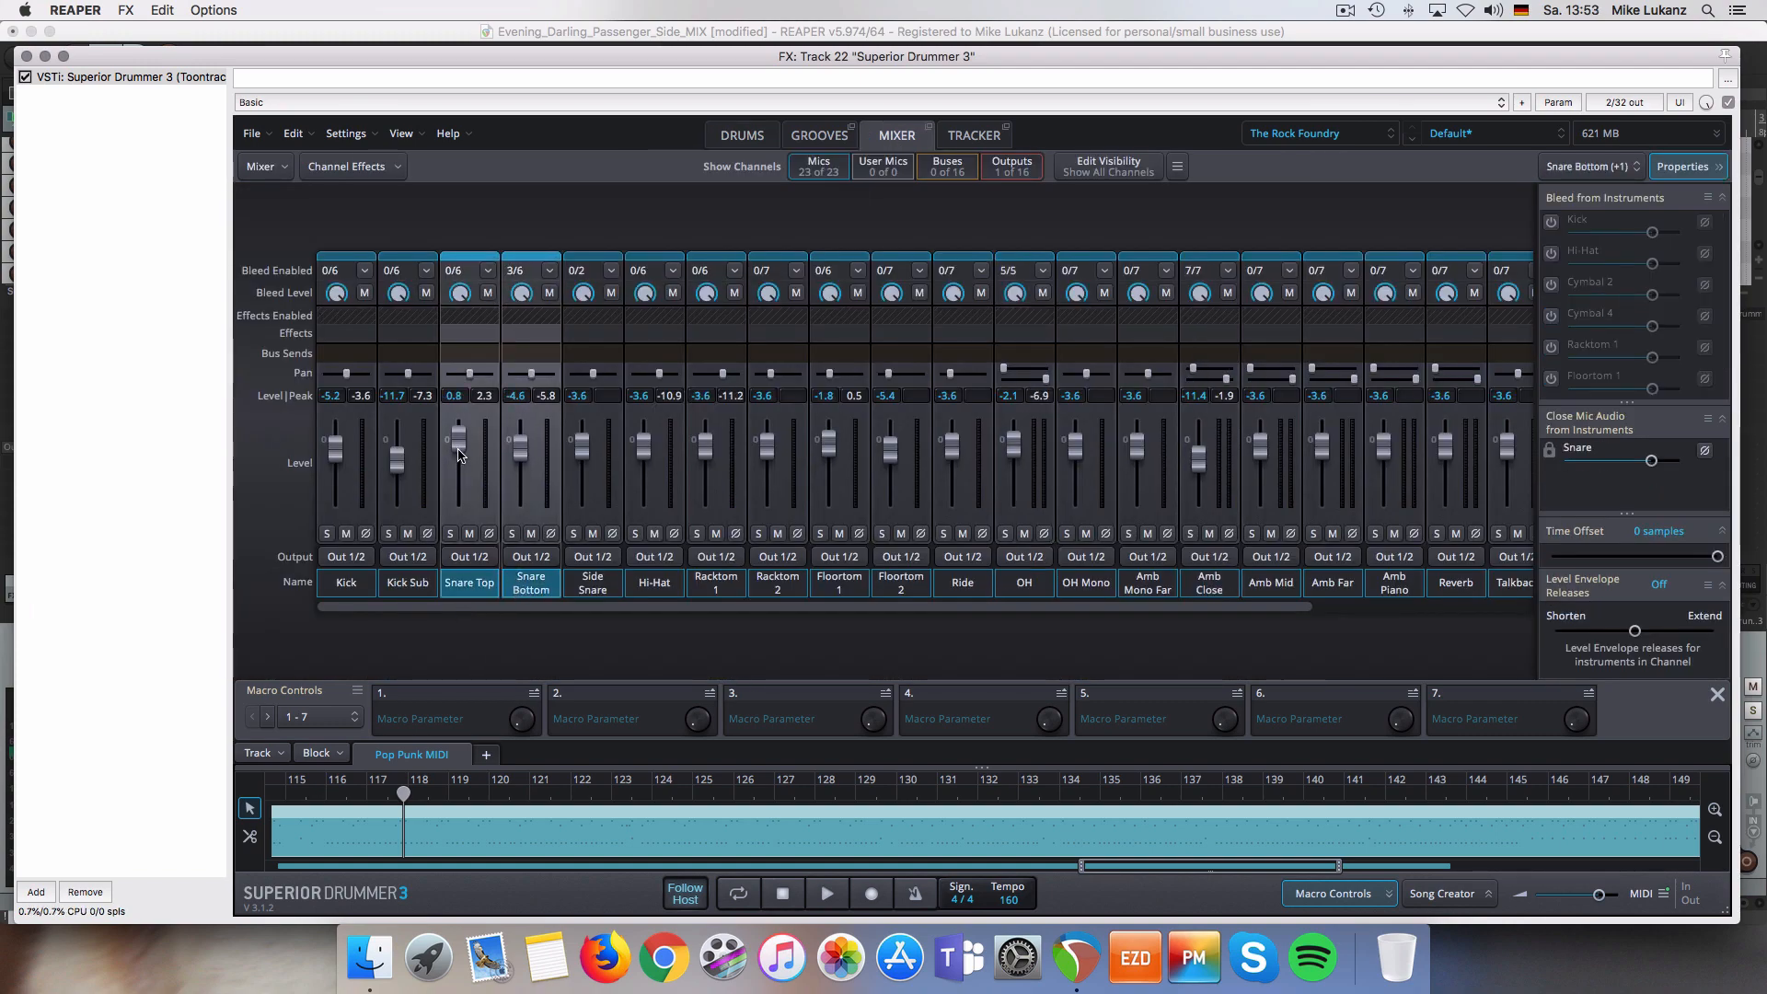
left_click(742, 135)
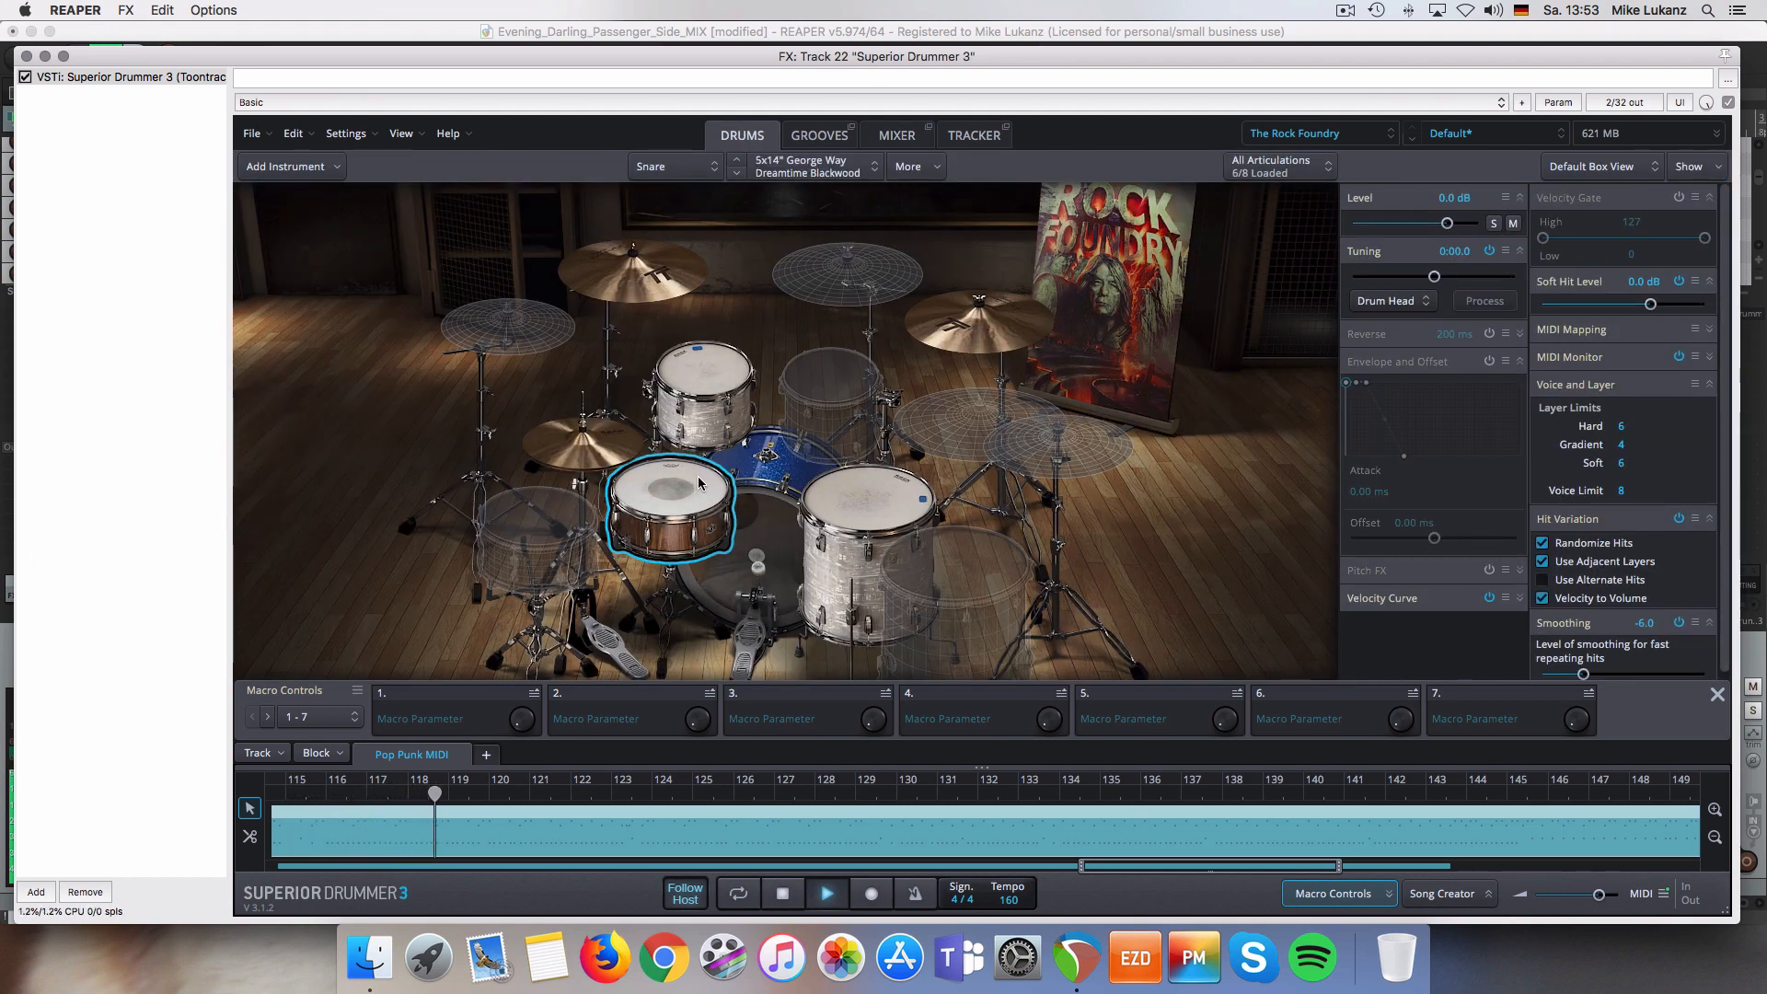
left_click(886, 139)
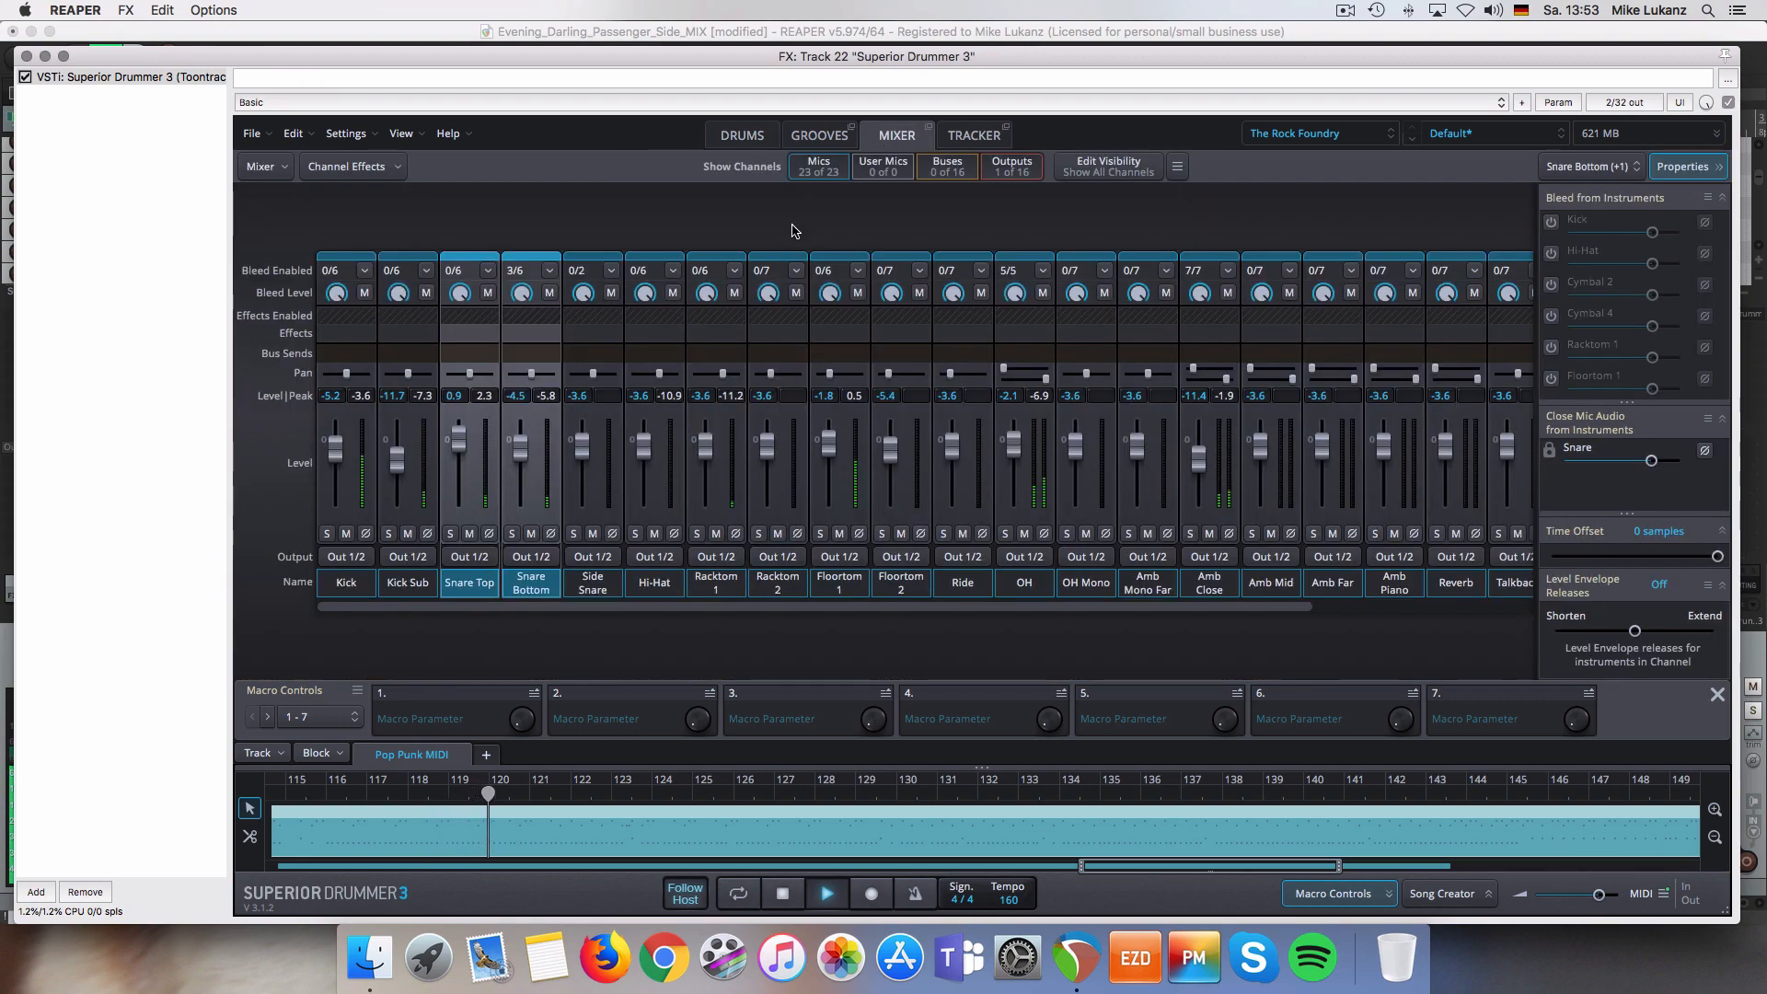
left_click(763, 145)
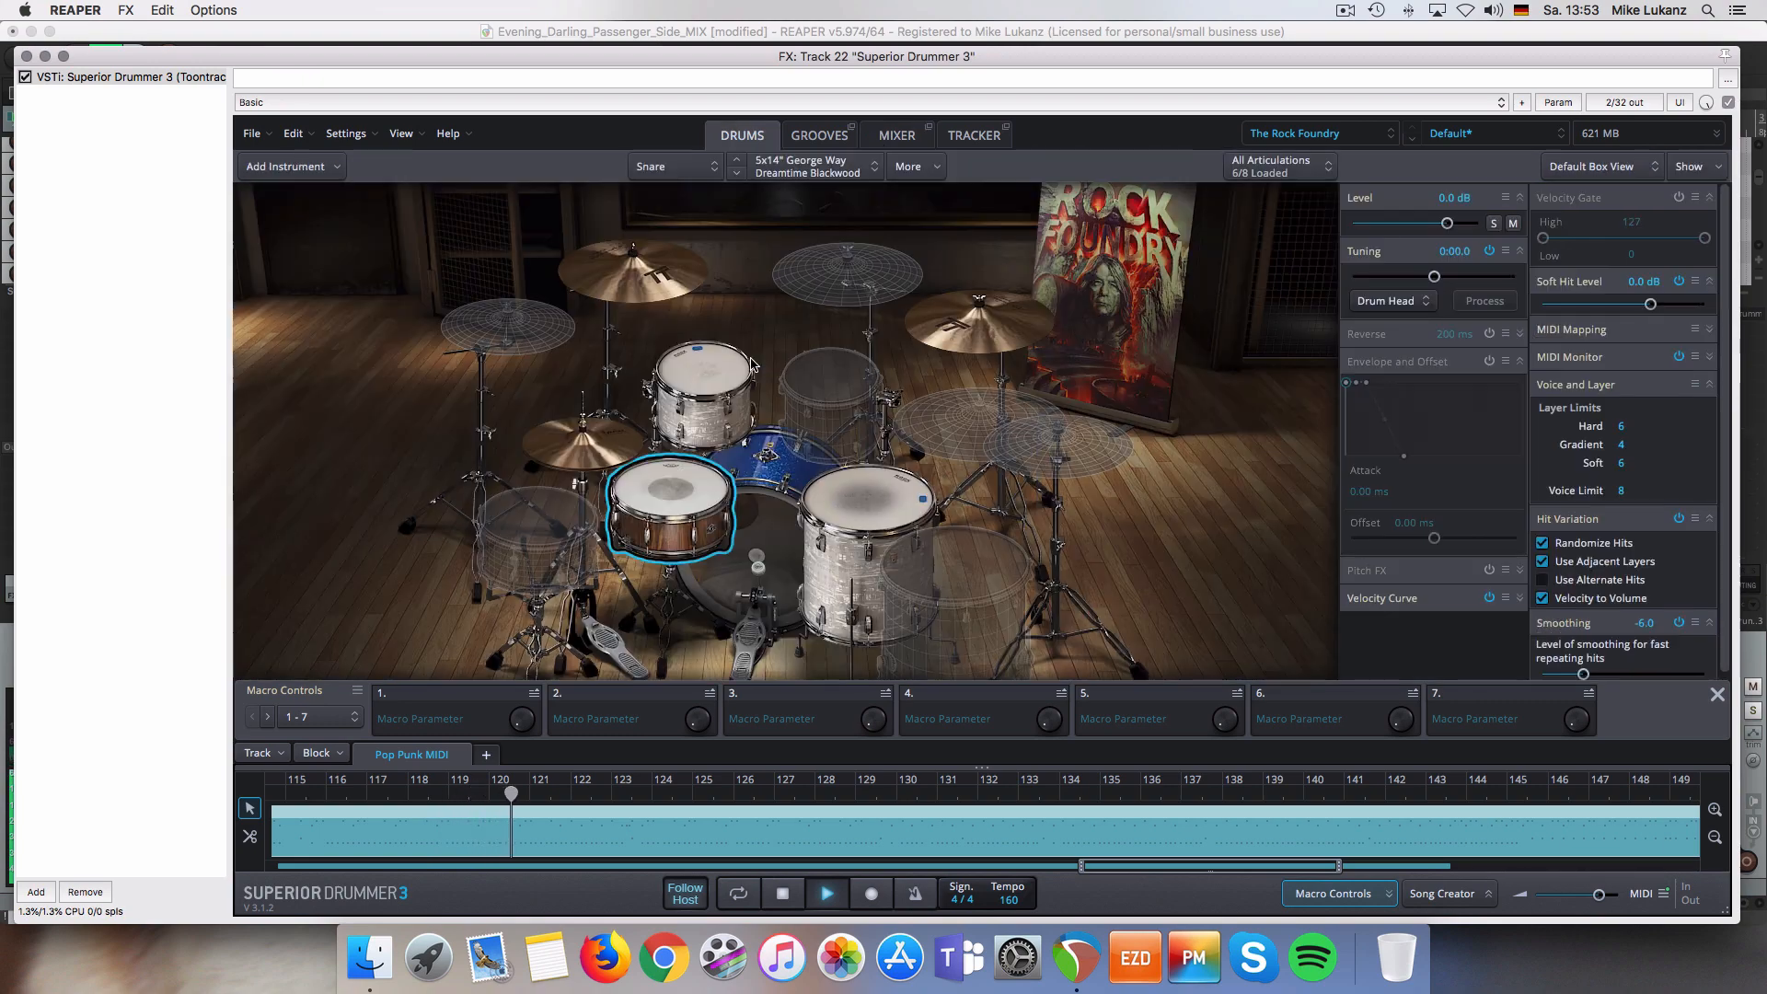
- Switch the snare to the 7x14" Dunnett Cast Bronze and lower the Snare Top and Snare Bottom channels to -2.0 dB and -7.4 dB
right_click(690, 478)
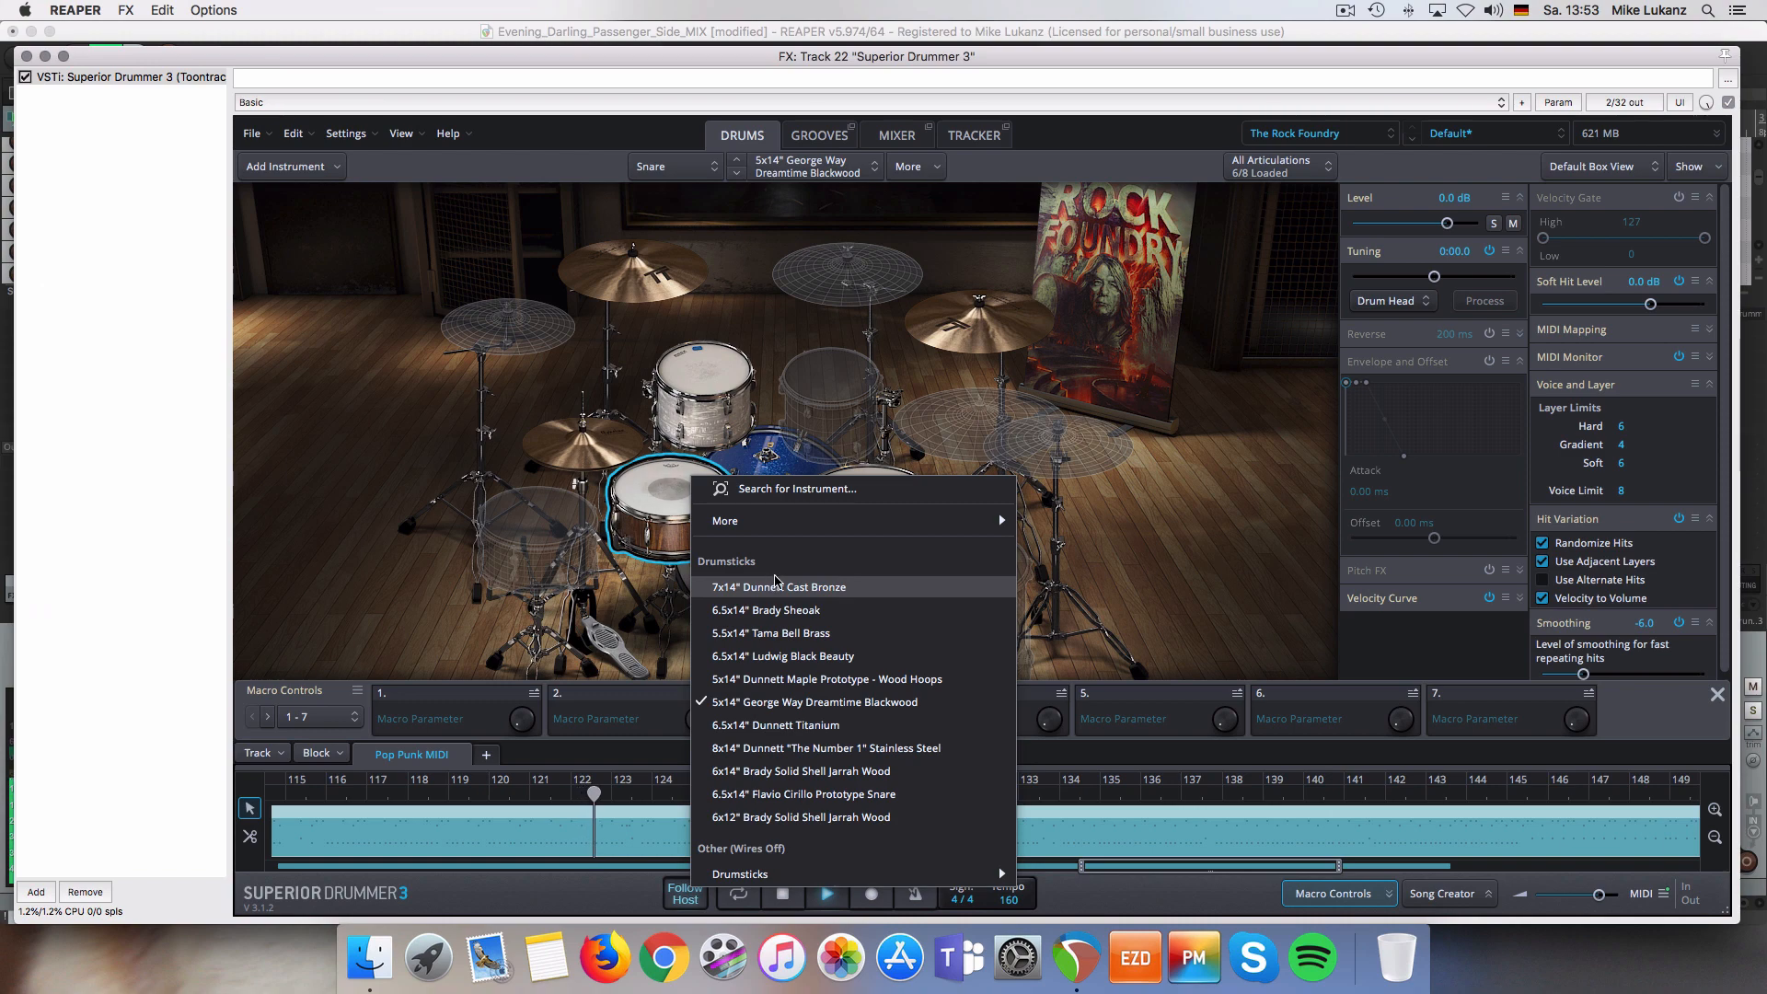
left_click(778, 586)
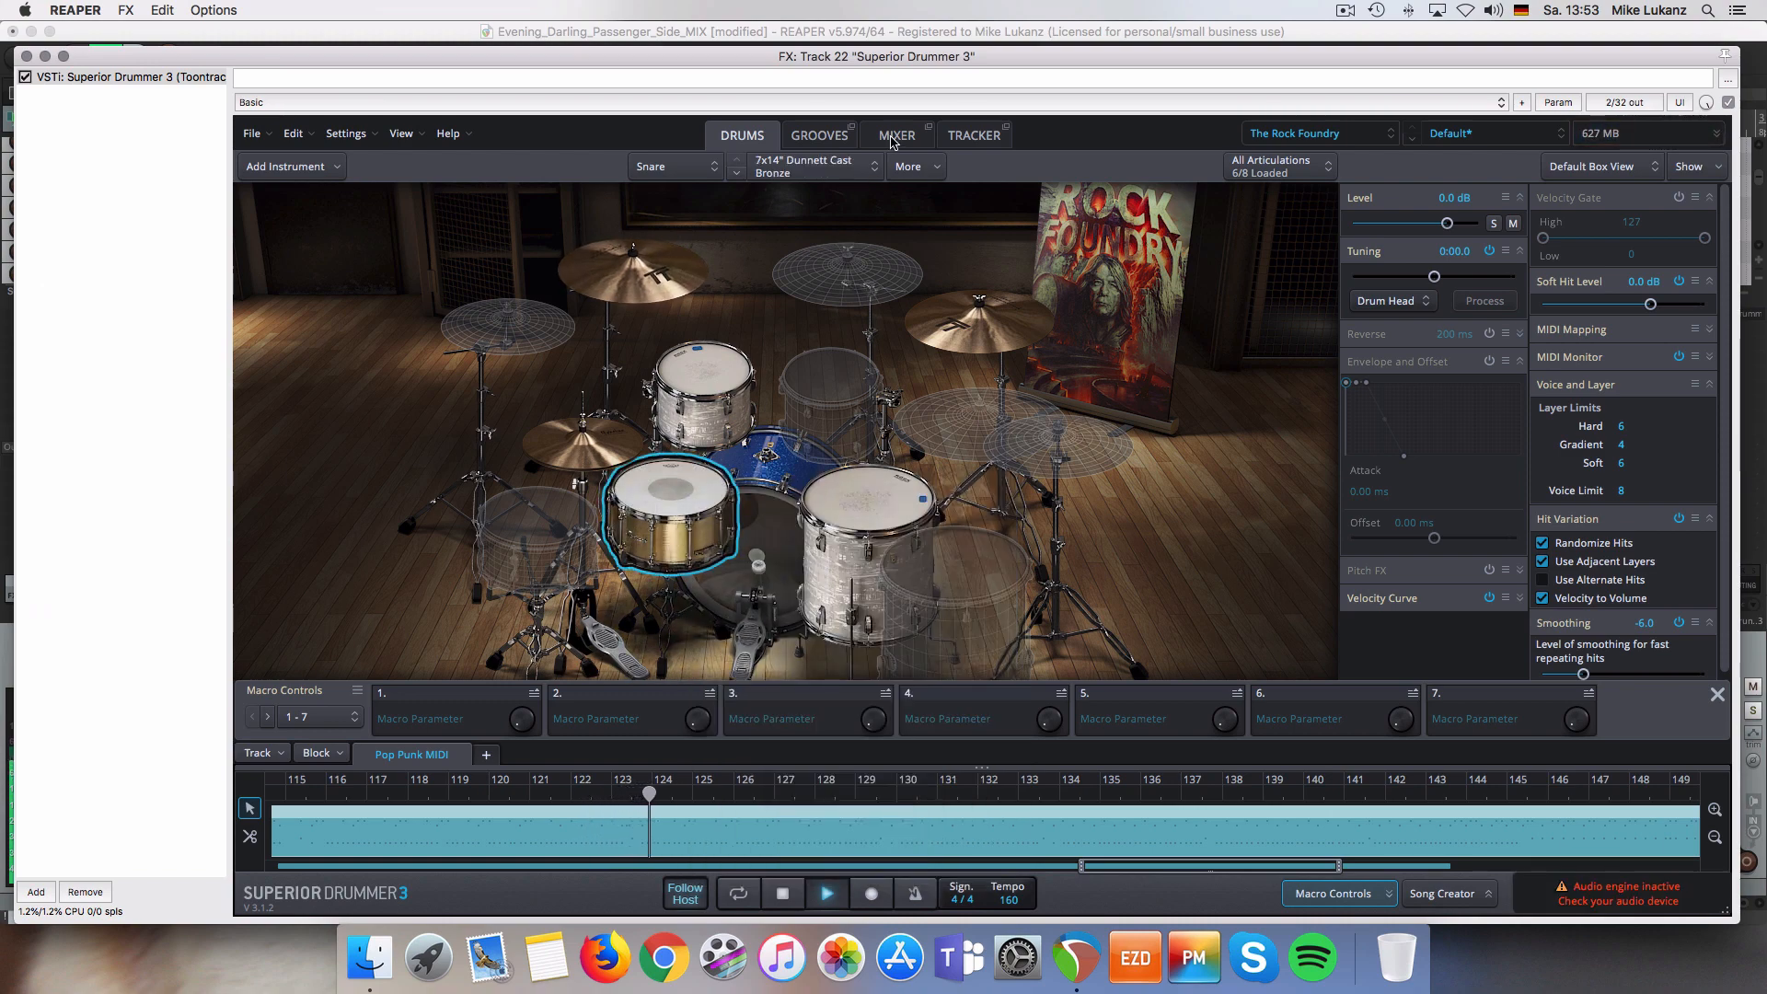
left_click(895, 135)
left_click_drag(519, 448, 520, 453)
key("space")
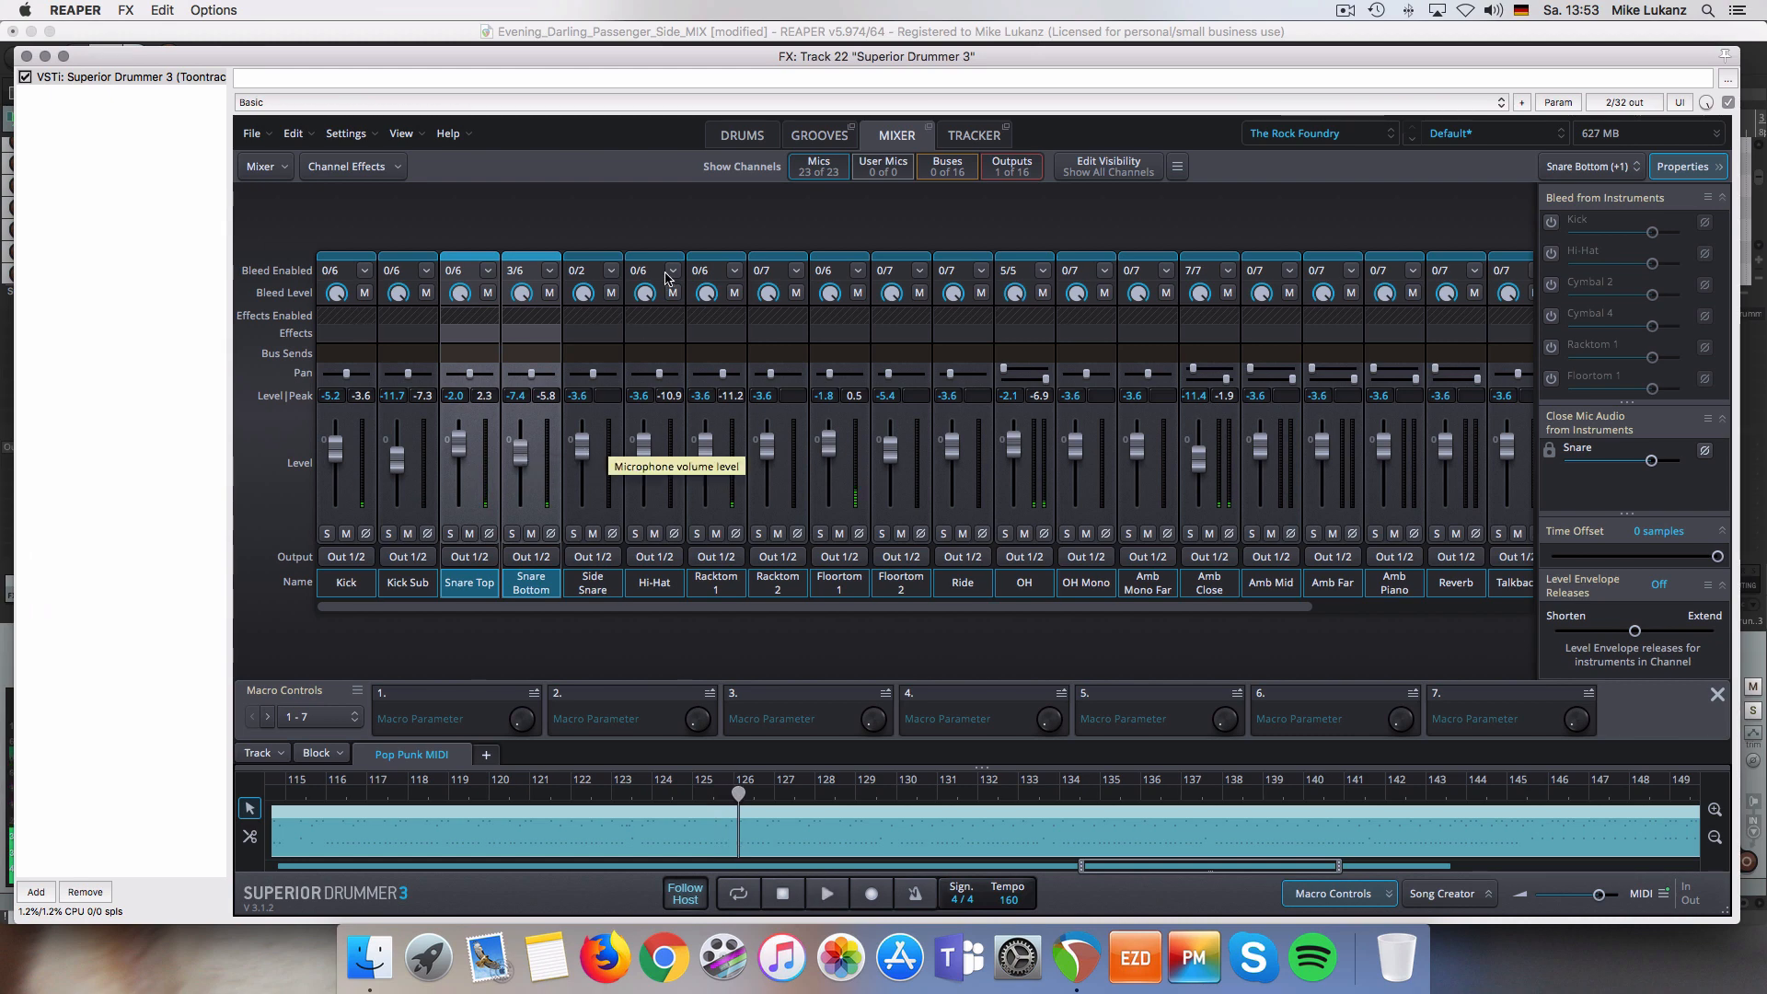
- Return to the kit view, play the song from before the Bridge and close the plugin window
left_click(741, 136)
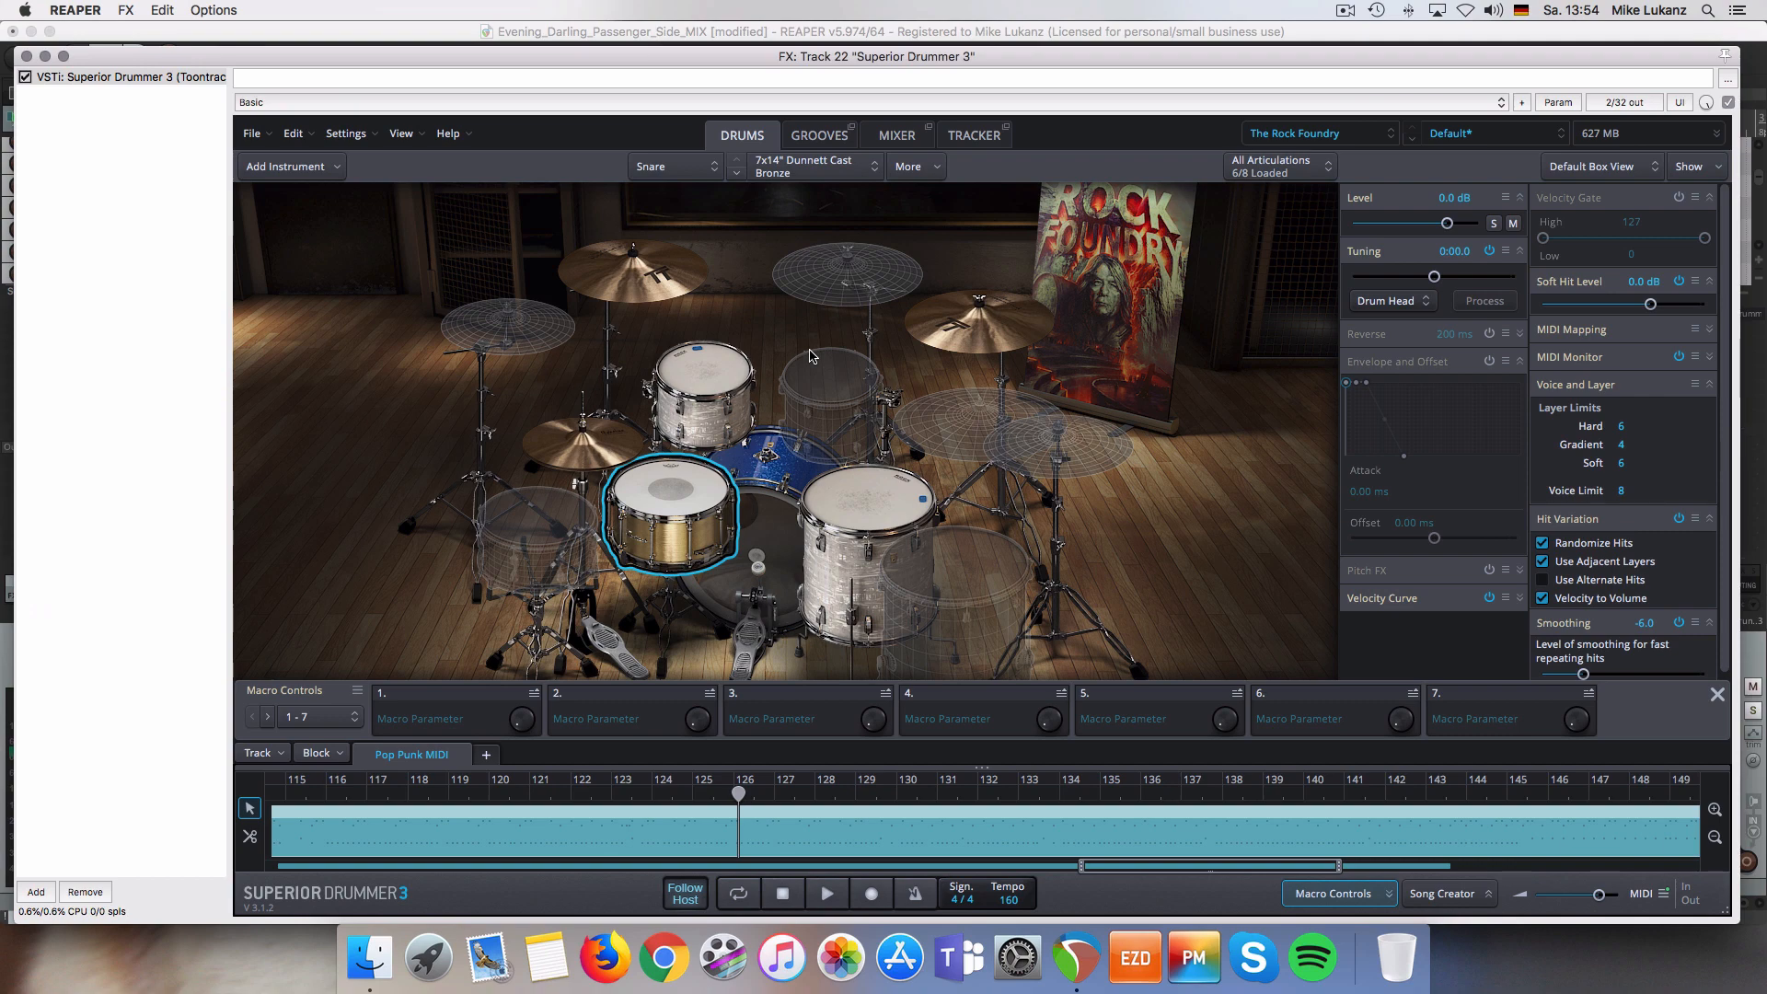
key("space")
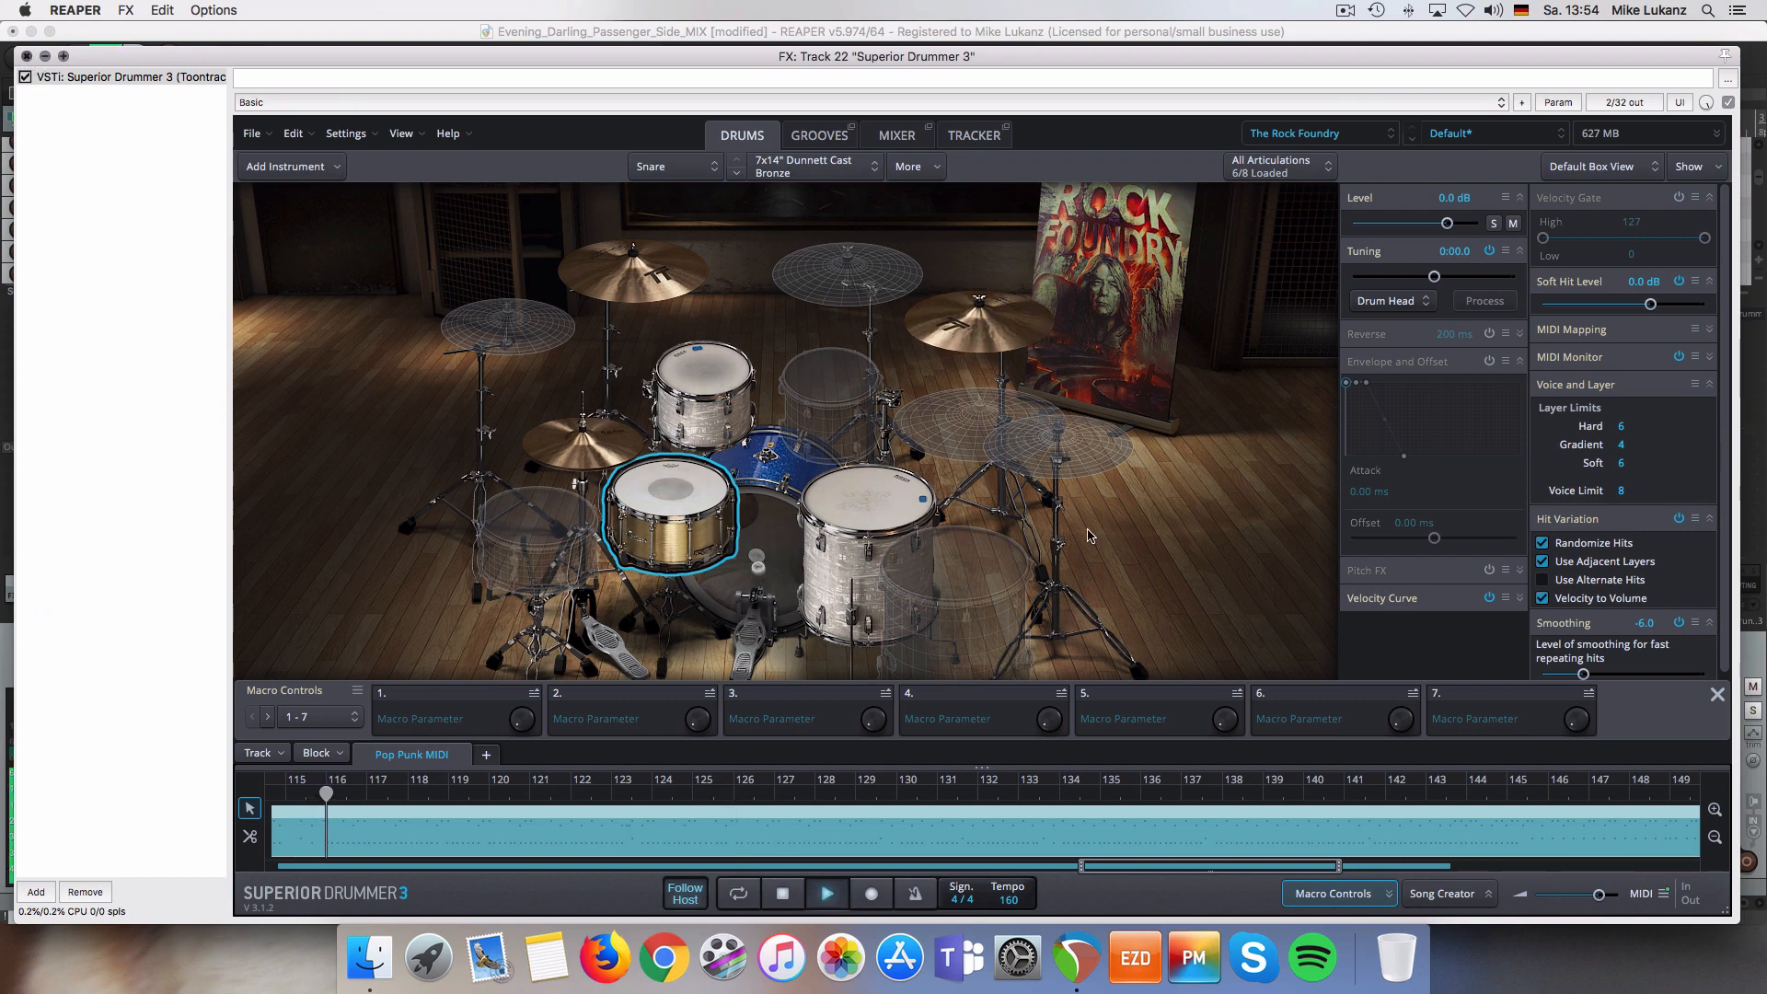
key("Escape")
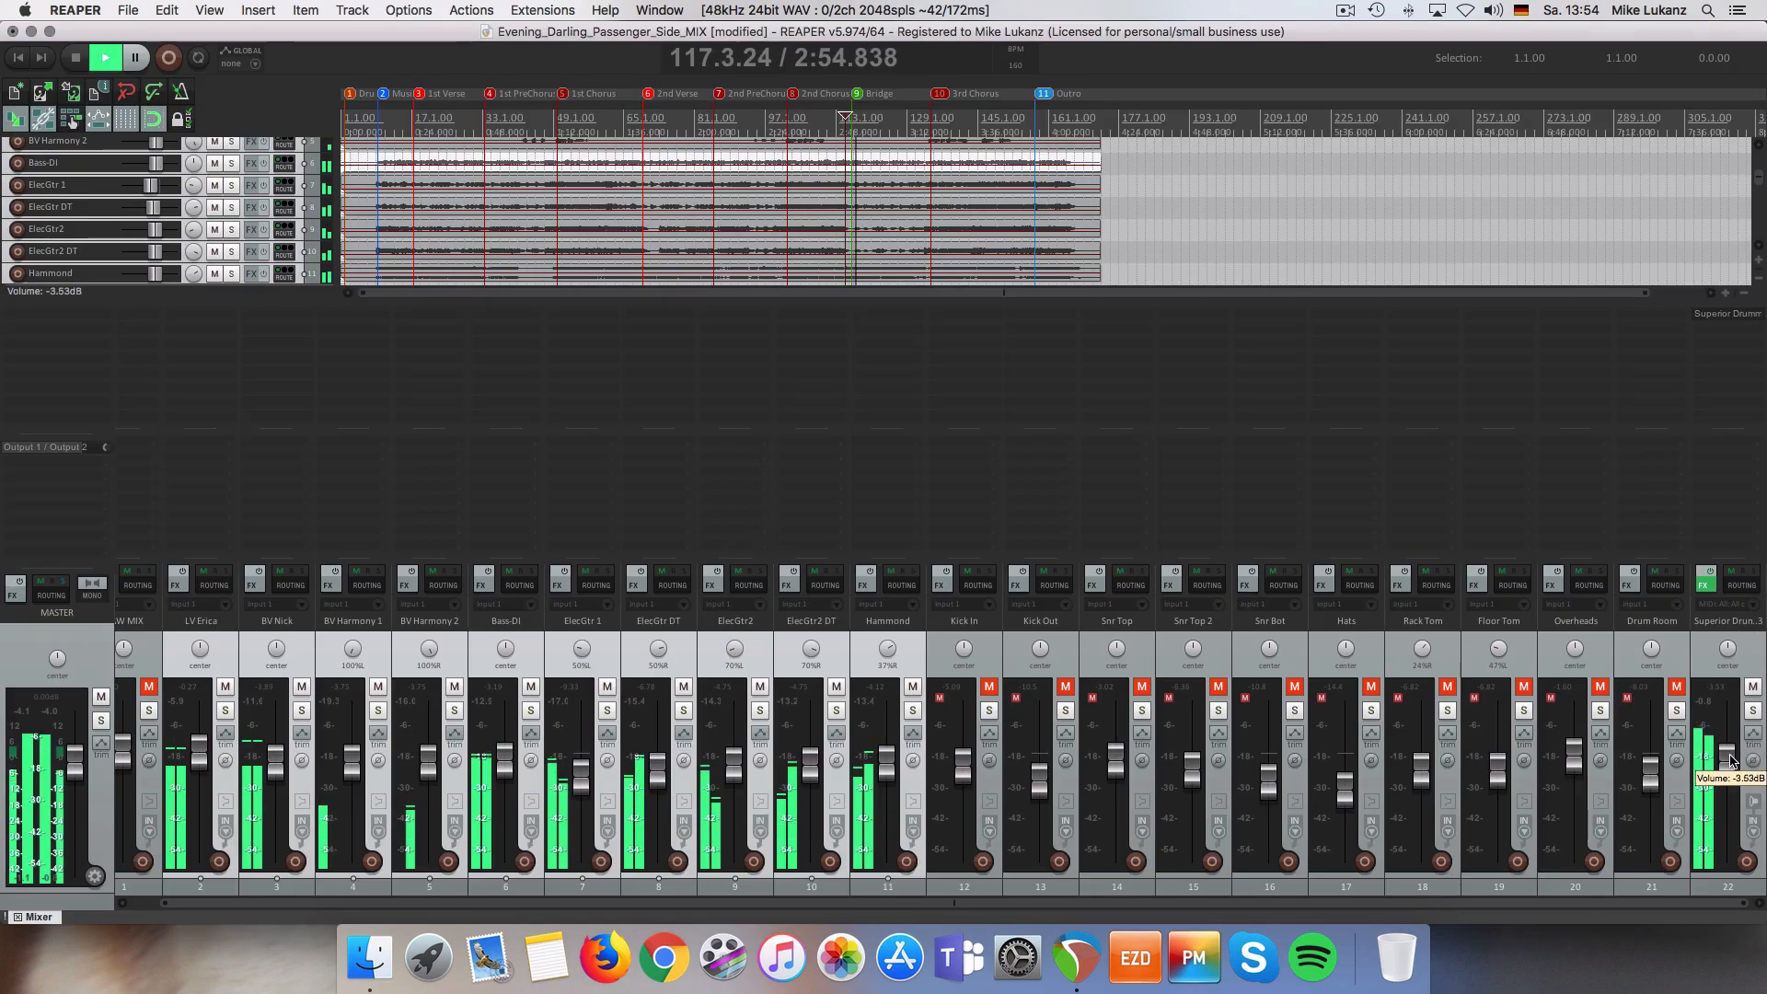
- Reduce the track selection to a single backing vocal, slightly lower the Superior Drummer 3 track during playback and stop
left_click(289, 668)
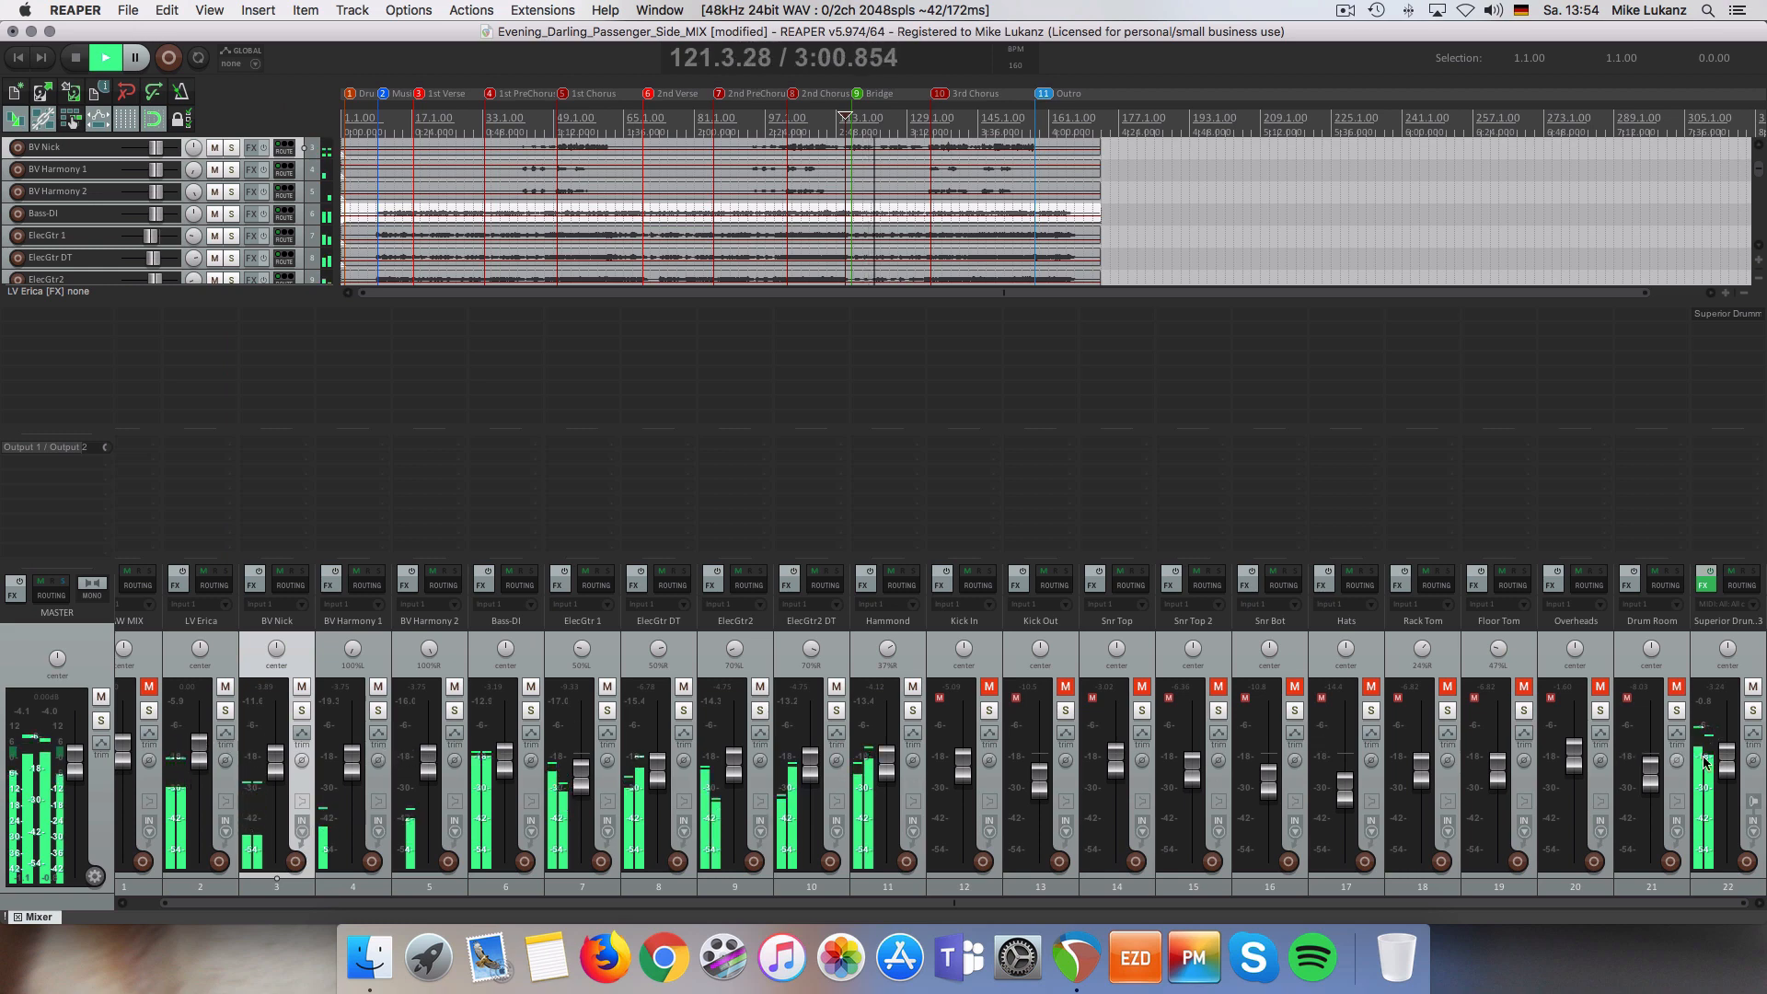
left_click_drag(1725, 761, 1726, 764)
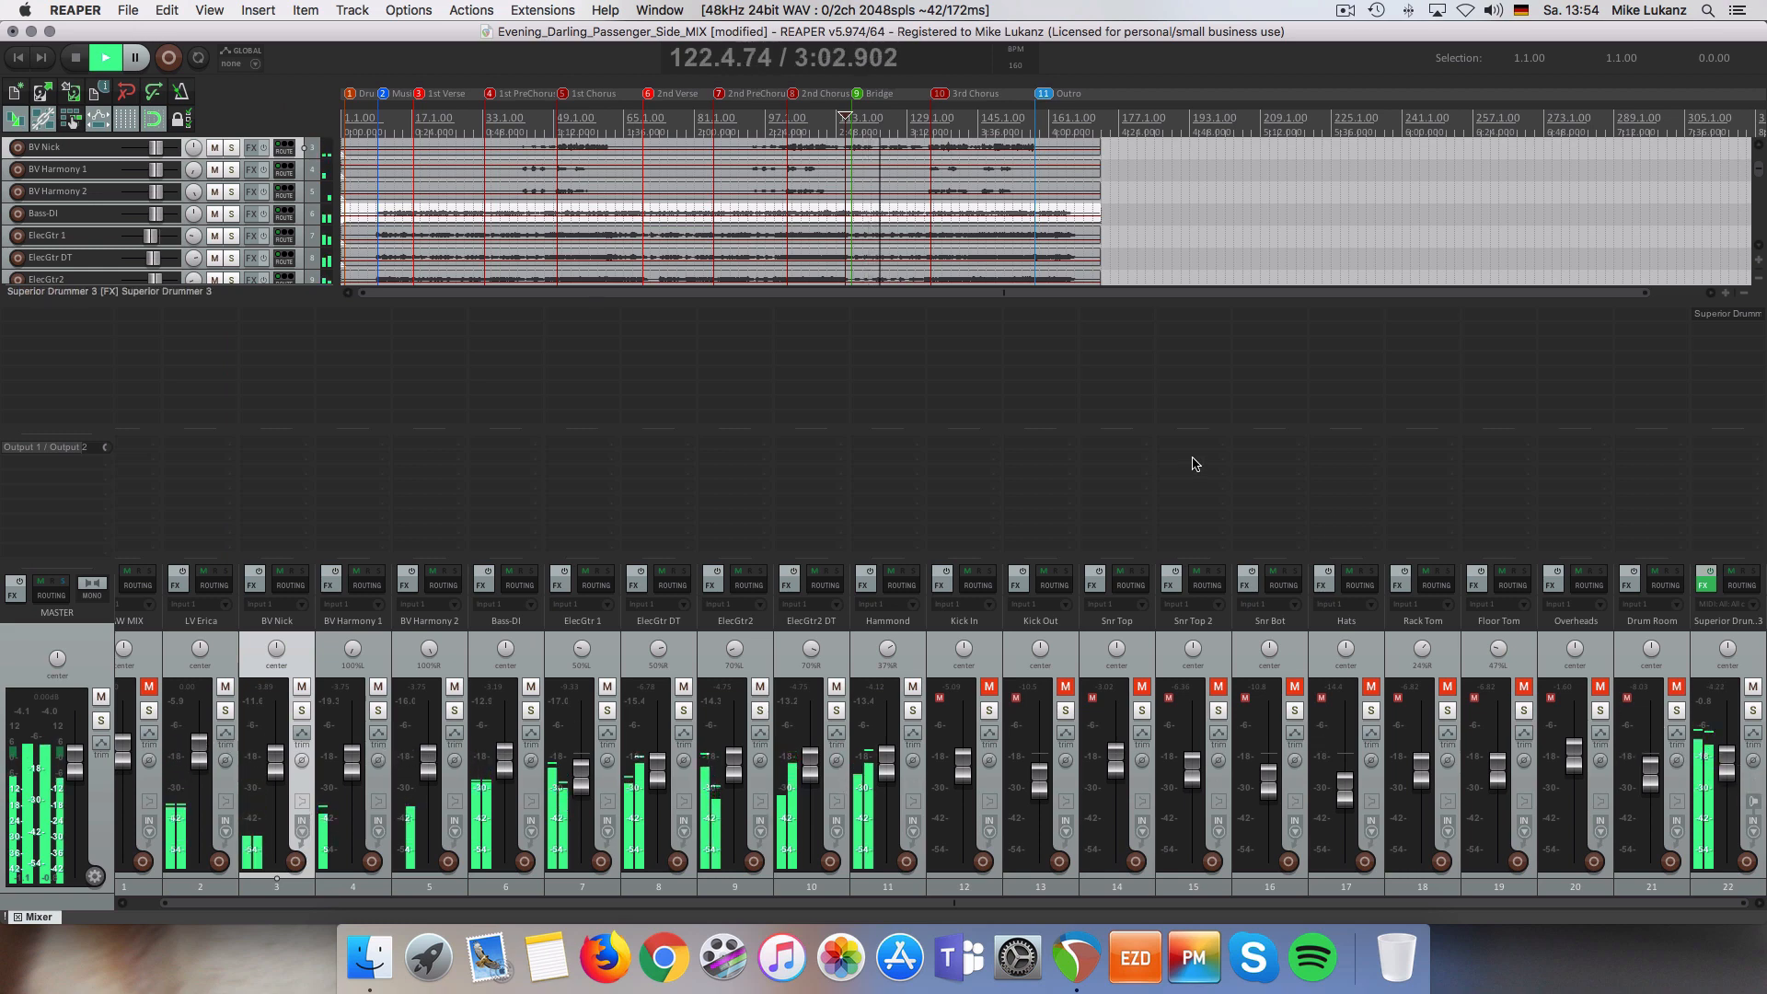
key("space")
- From bar 147, set the Cymbal 4 crash's smoothing to 5.0 and lower its level to -1.4 dB during playback
left_click(994, 117)
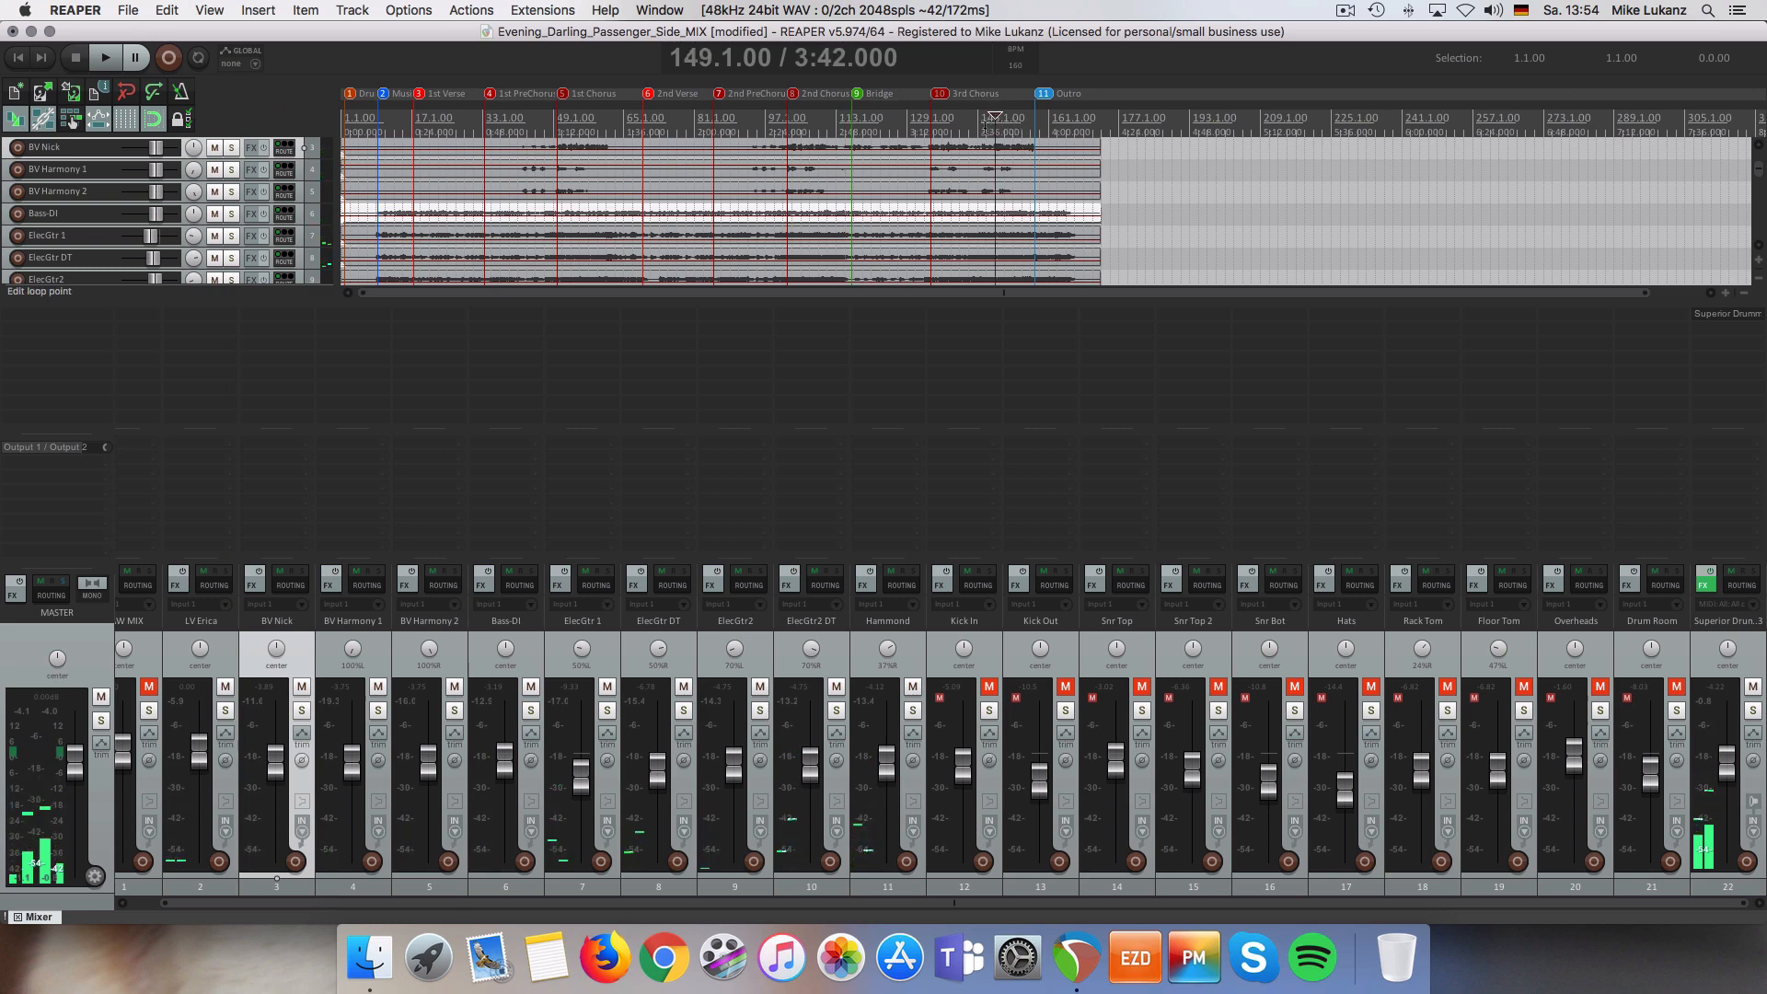
left_click(986, 118)
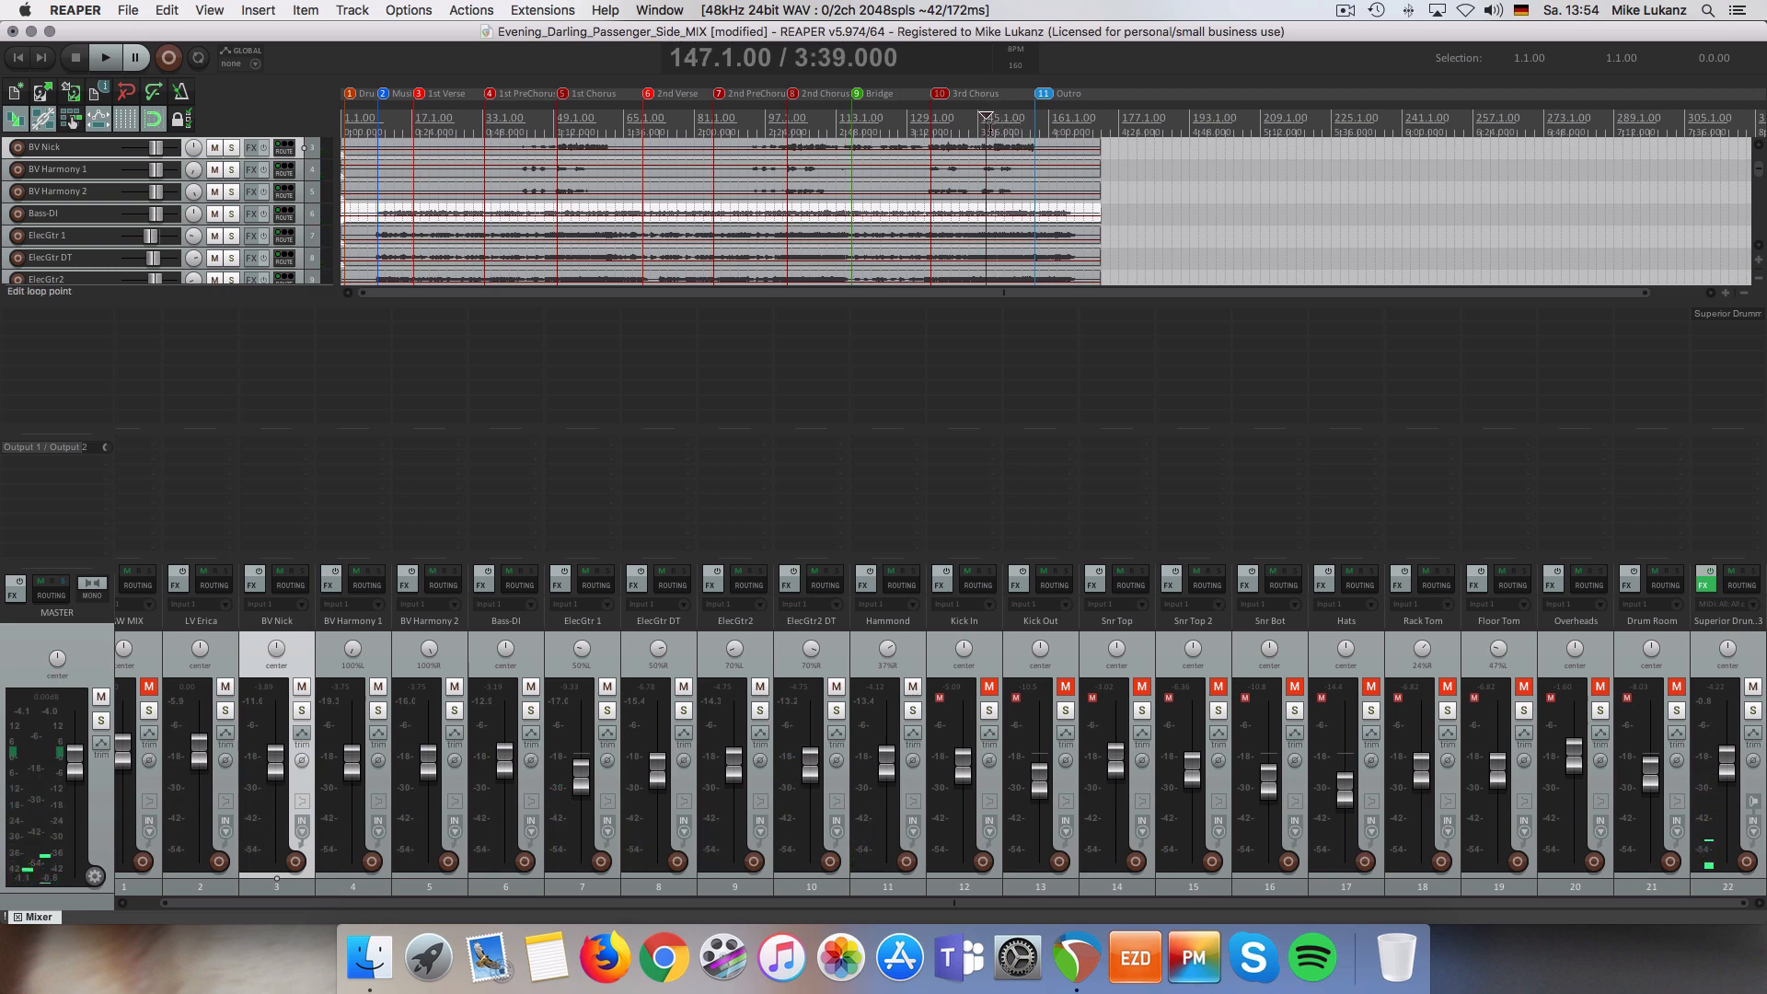
left_click(1708, 585)
left_click(996, 327)
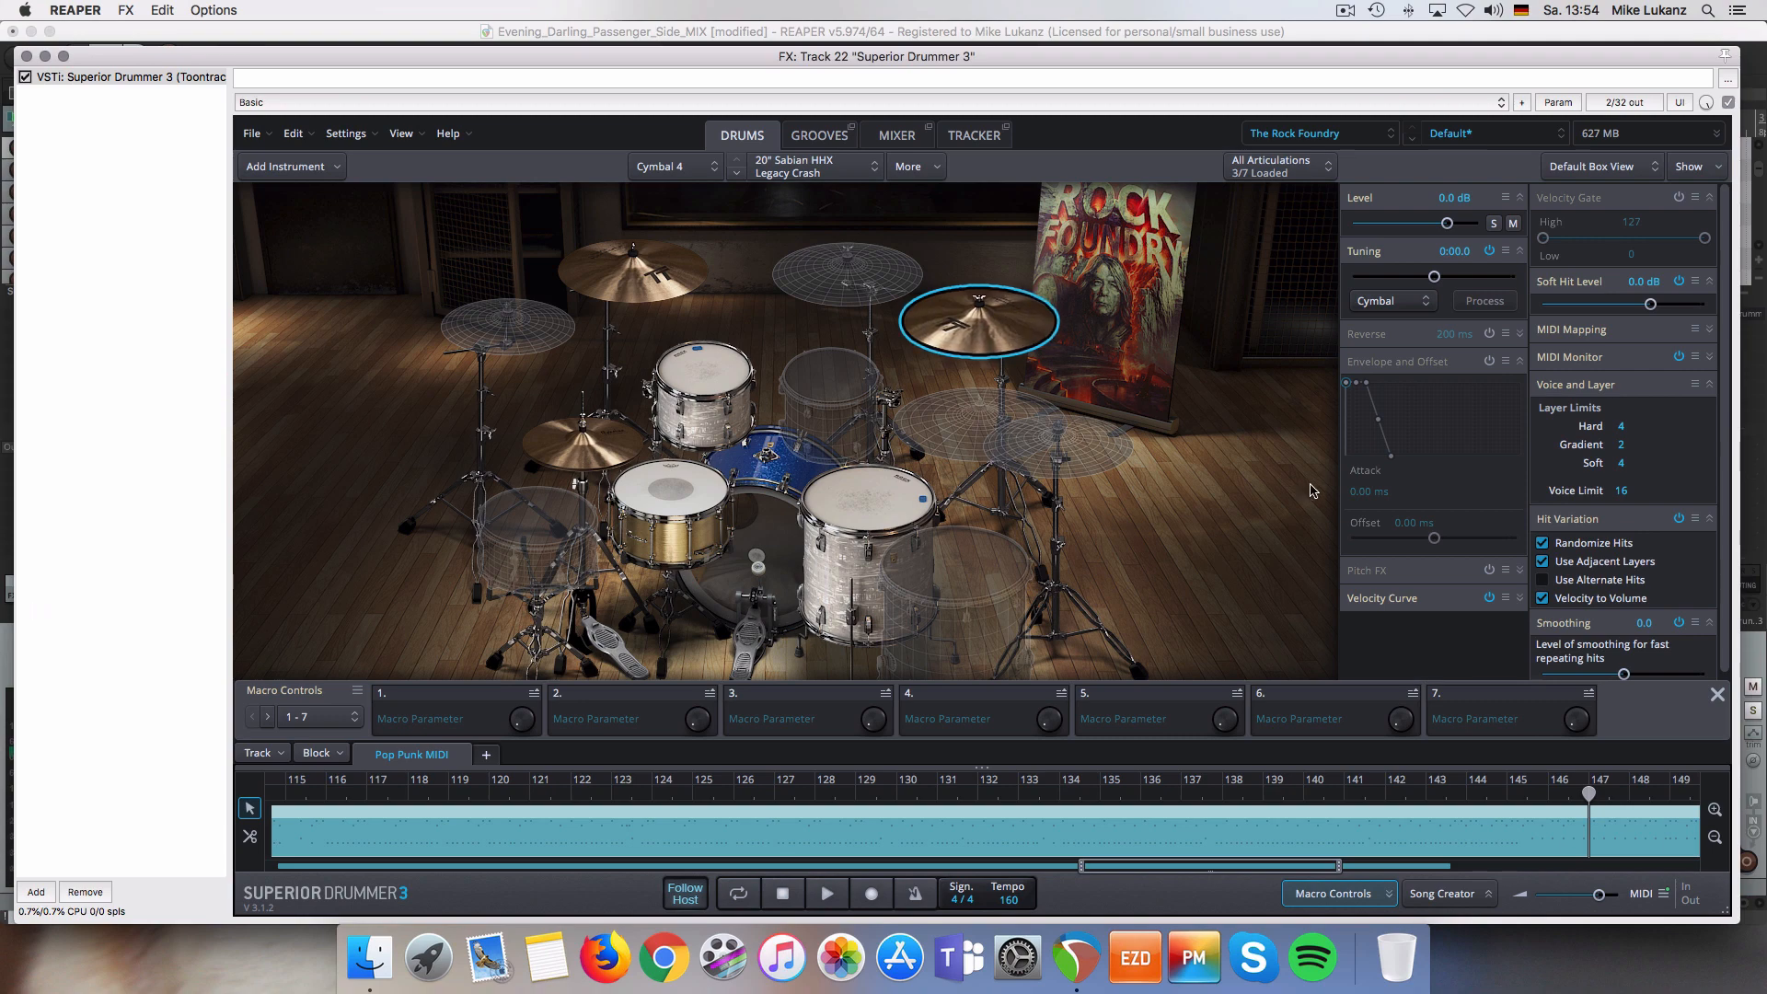
scroll(1728, 558, "down", 1)
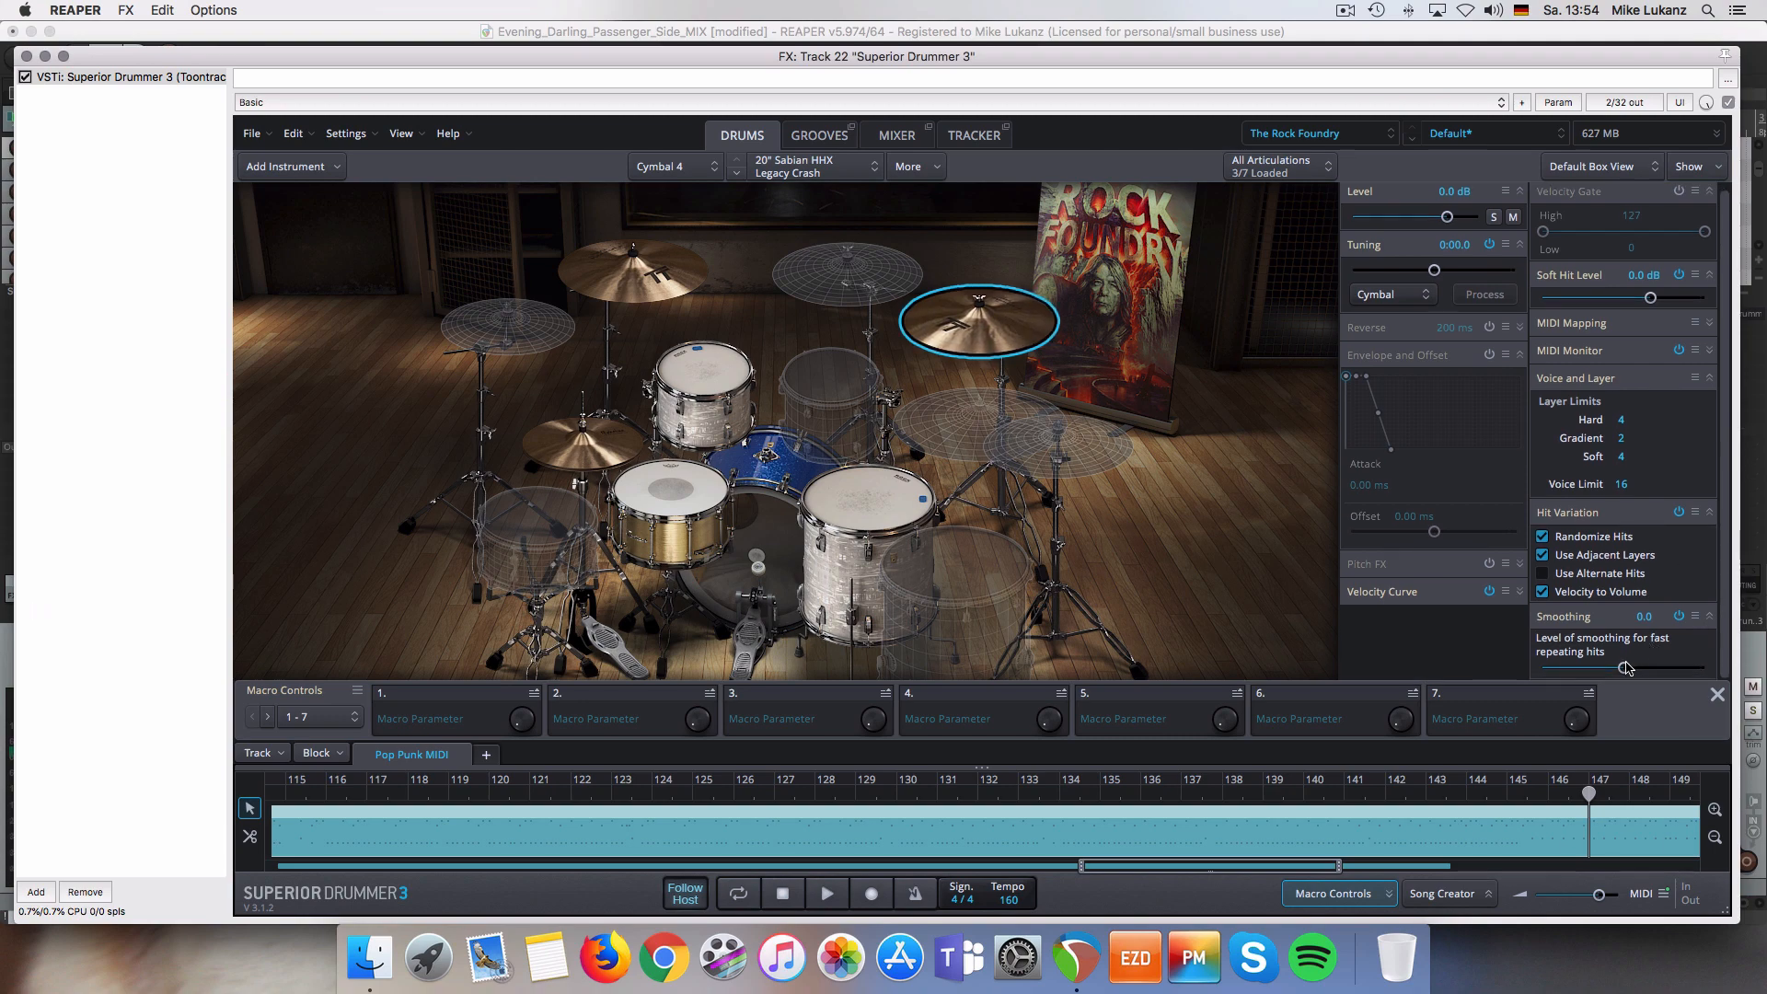
left_click_drag(1642, 669, 1658, 669)
key("space")
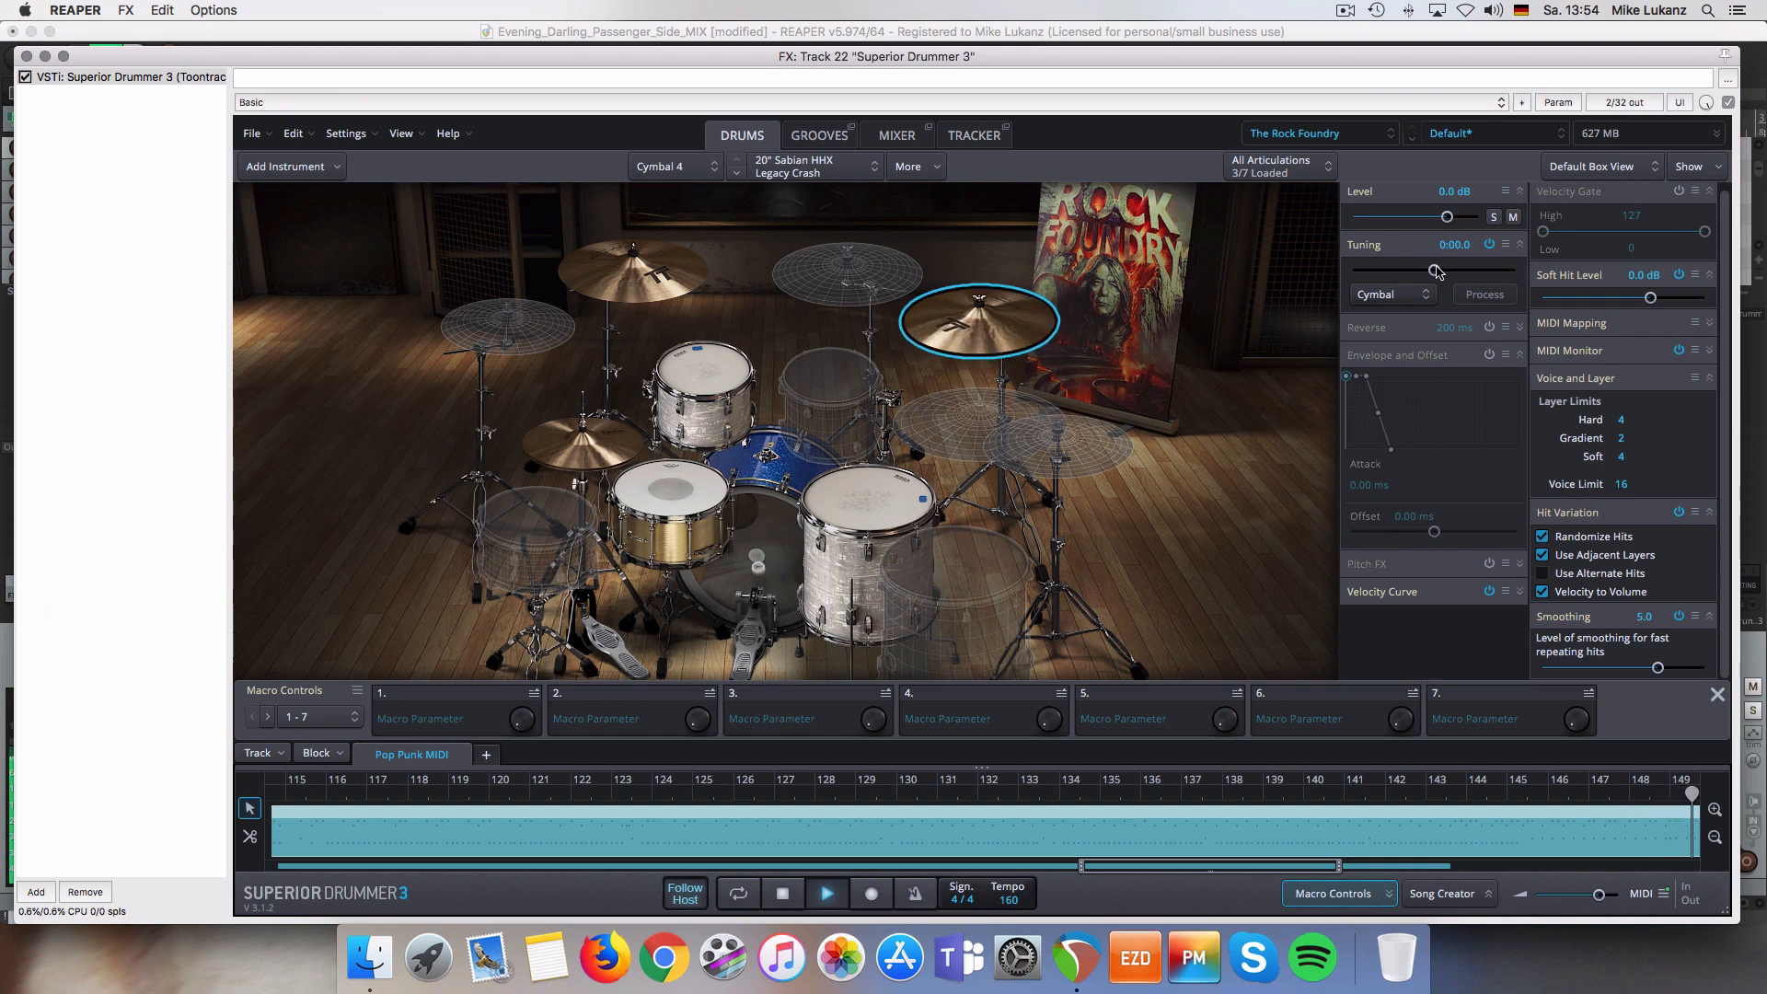
left_click_drag(1447, 216, 1445, 218)
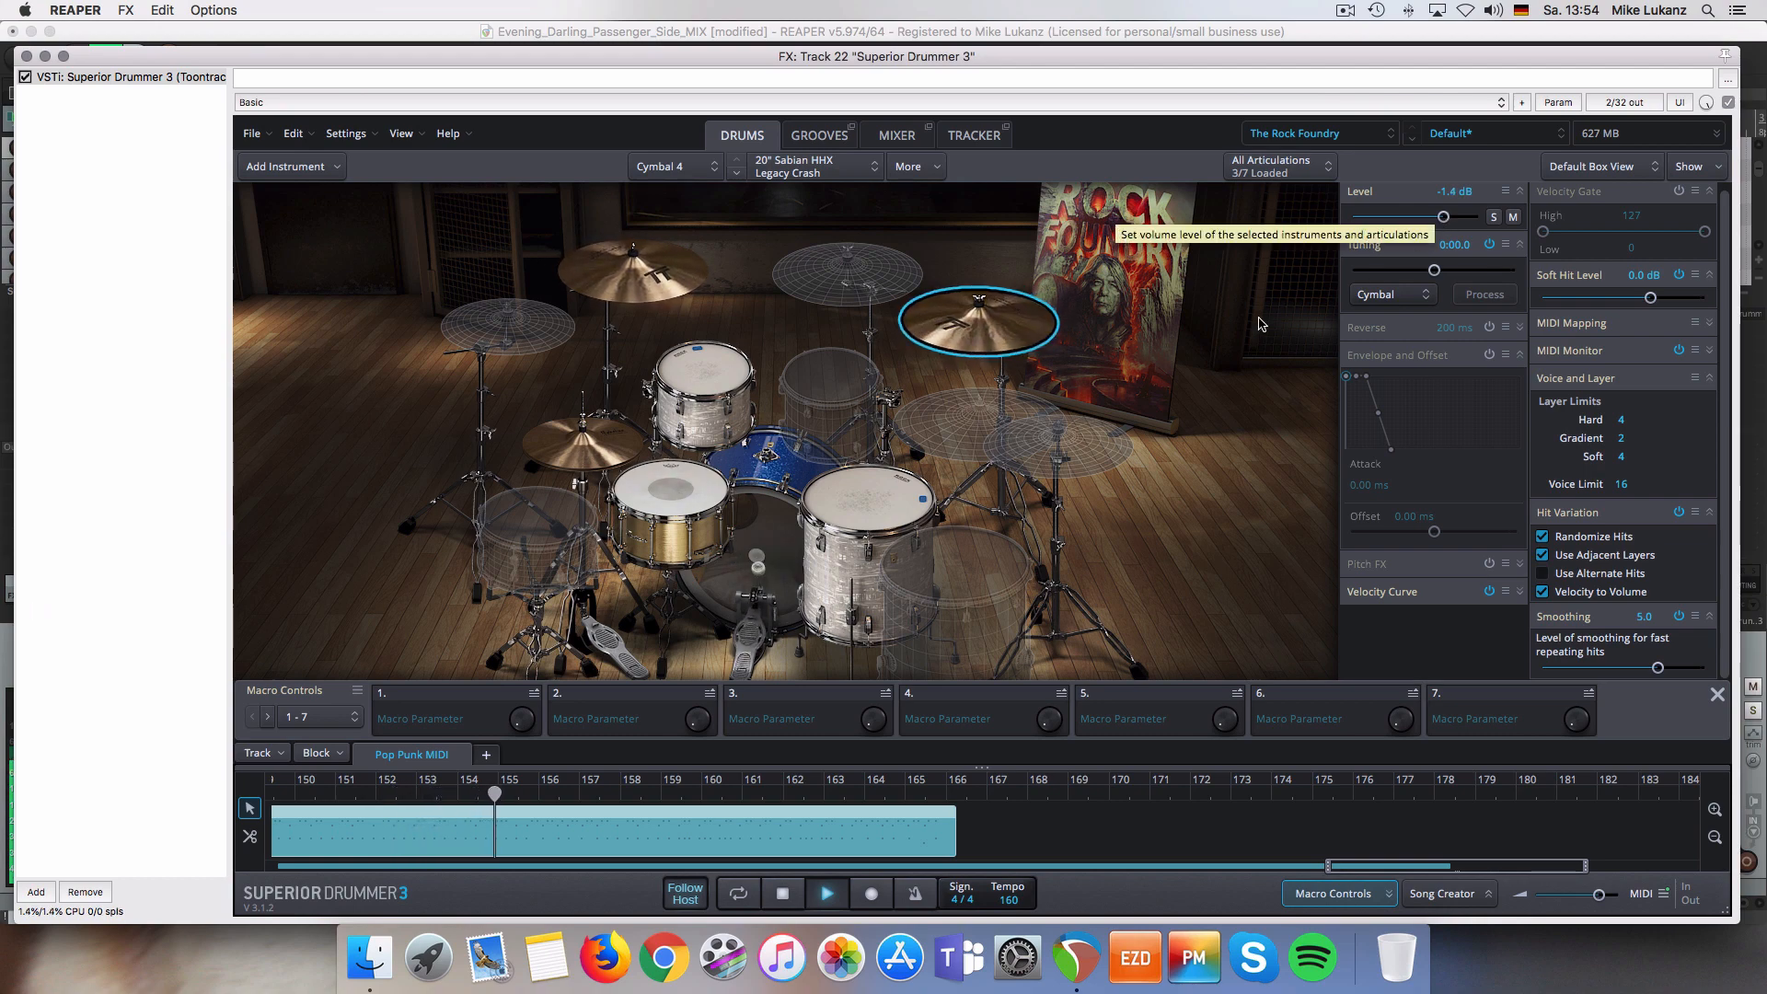
- Raise the Kick and Kick Sub channels together to -1.5 dB and -8.0 dB during playback, return to the kit view and stop
left_click(894, 137)
left_click(346, 516)
left_click(396, 516, "shift")
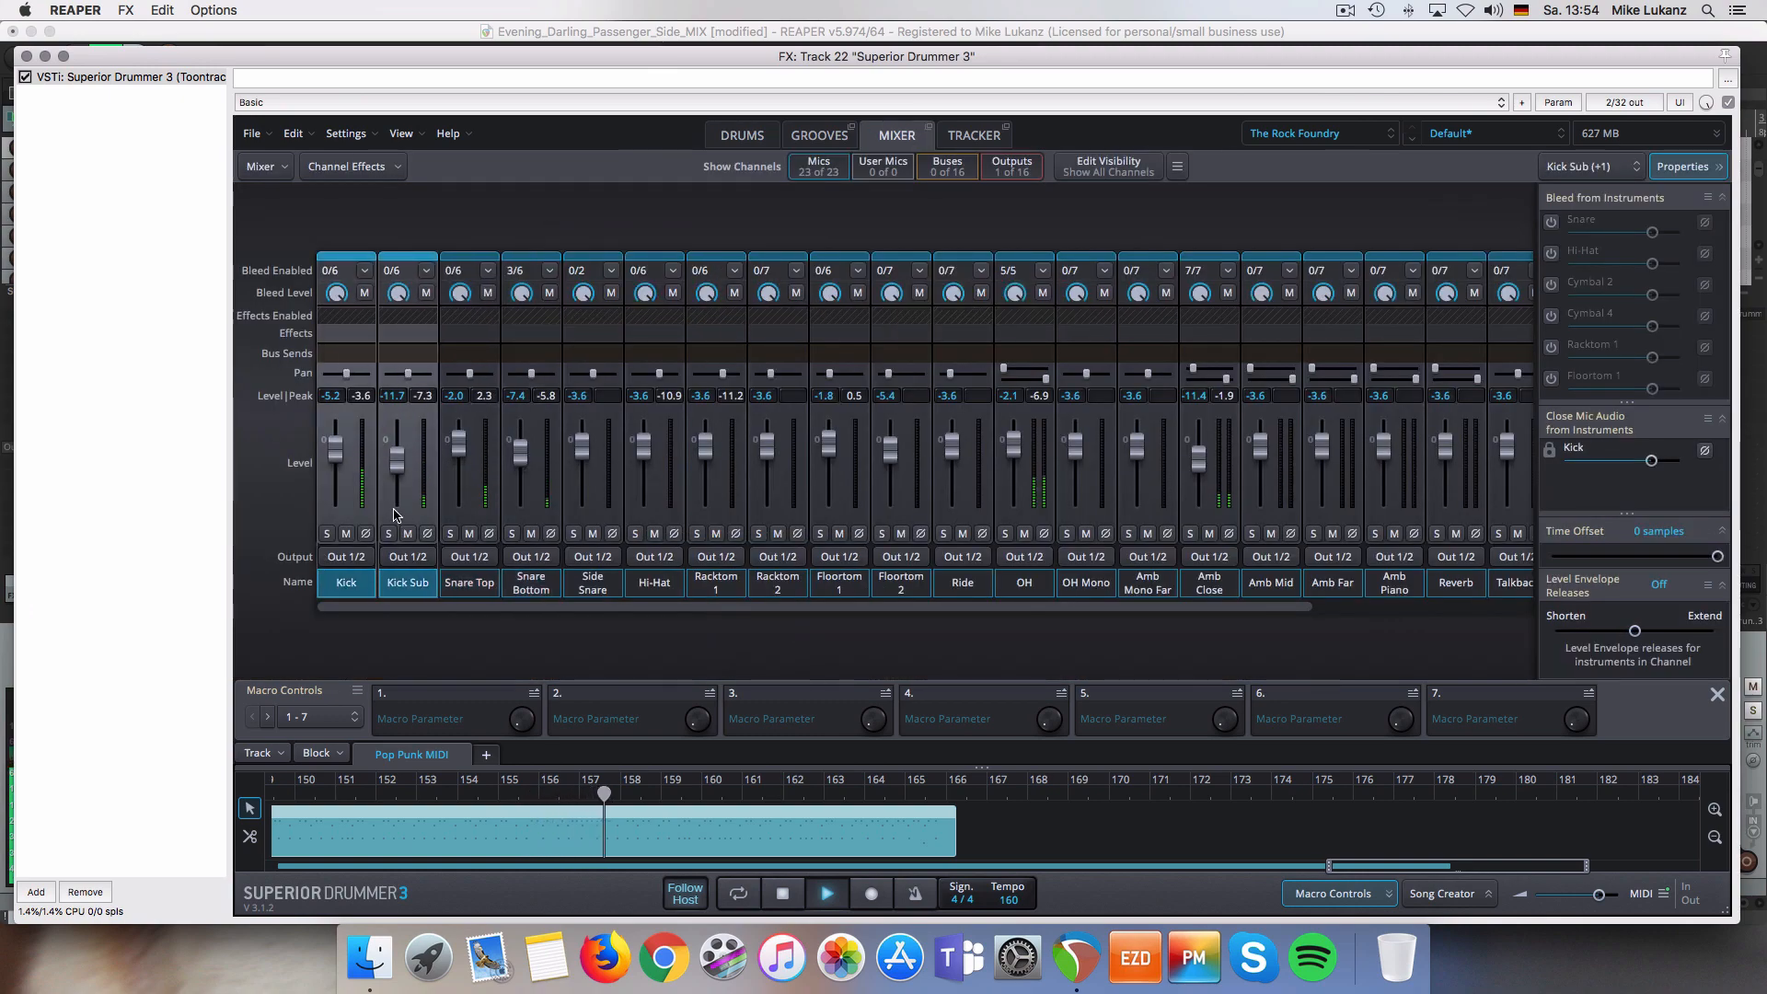
left_click_drag(337, 465, 340, 450)
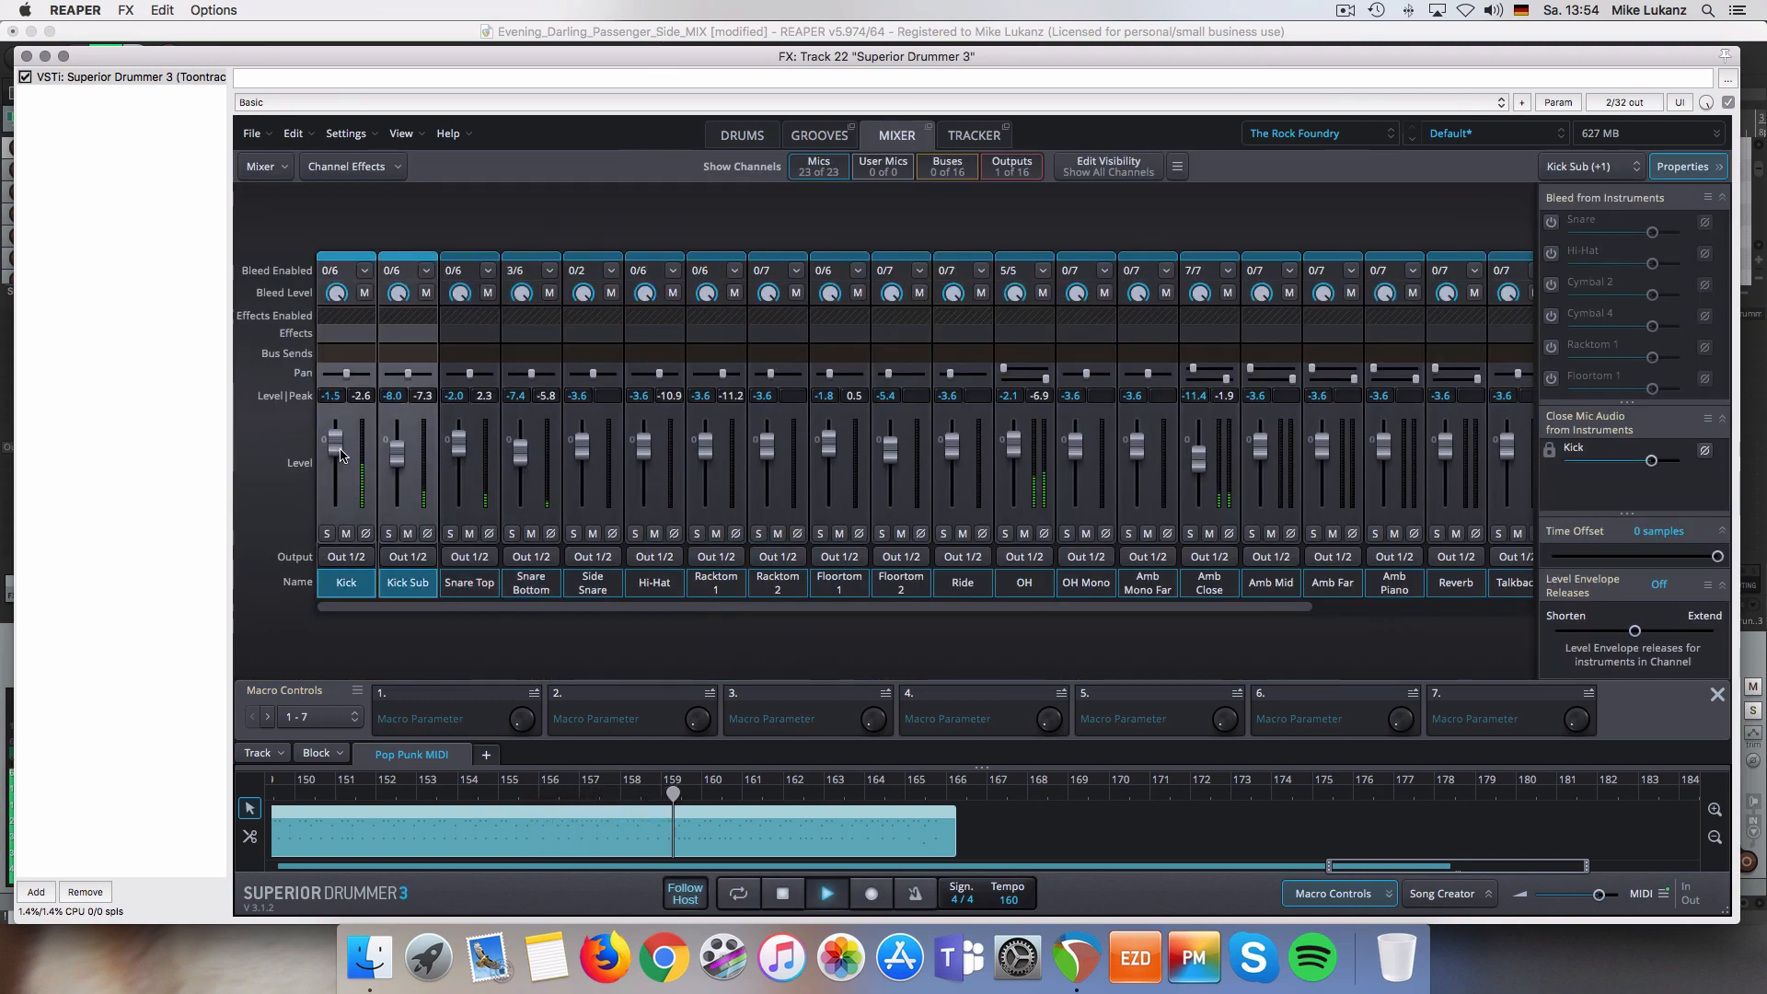
left_click(752, 138)
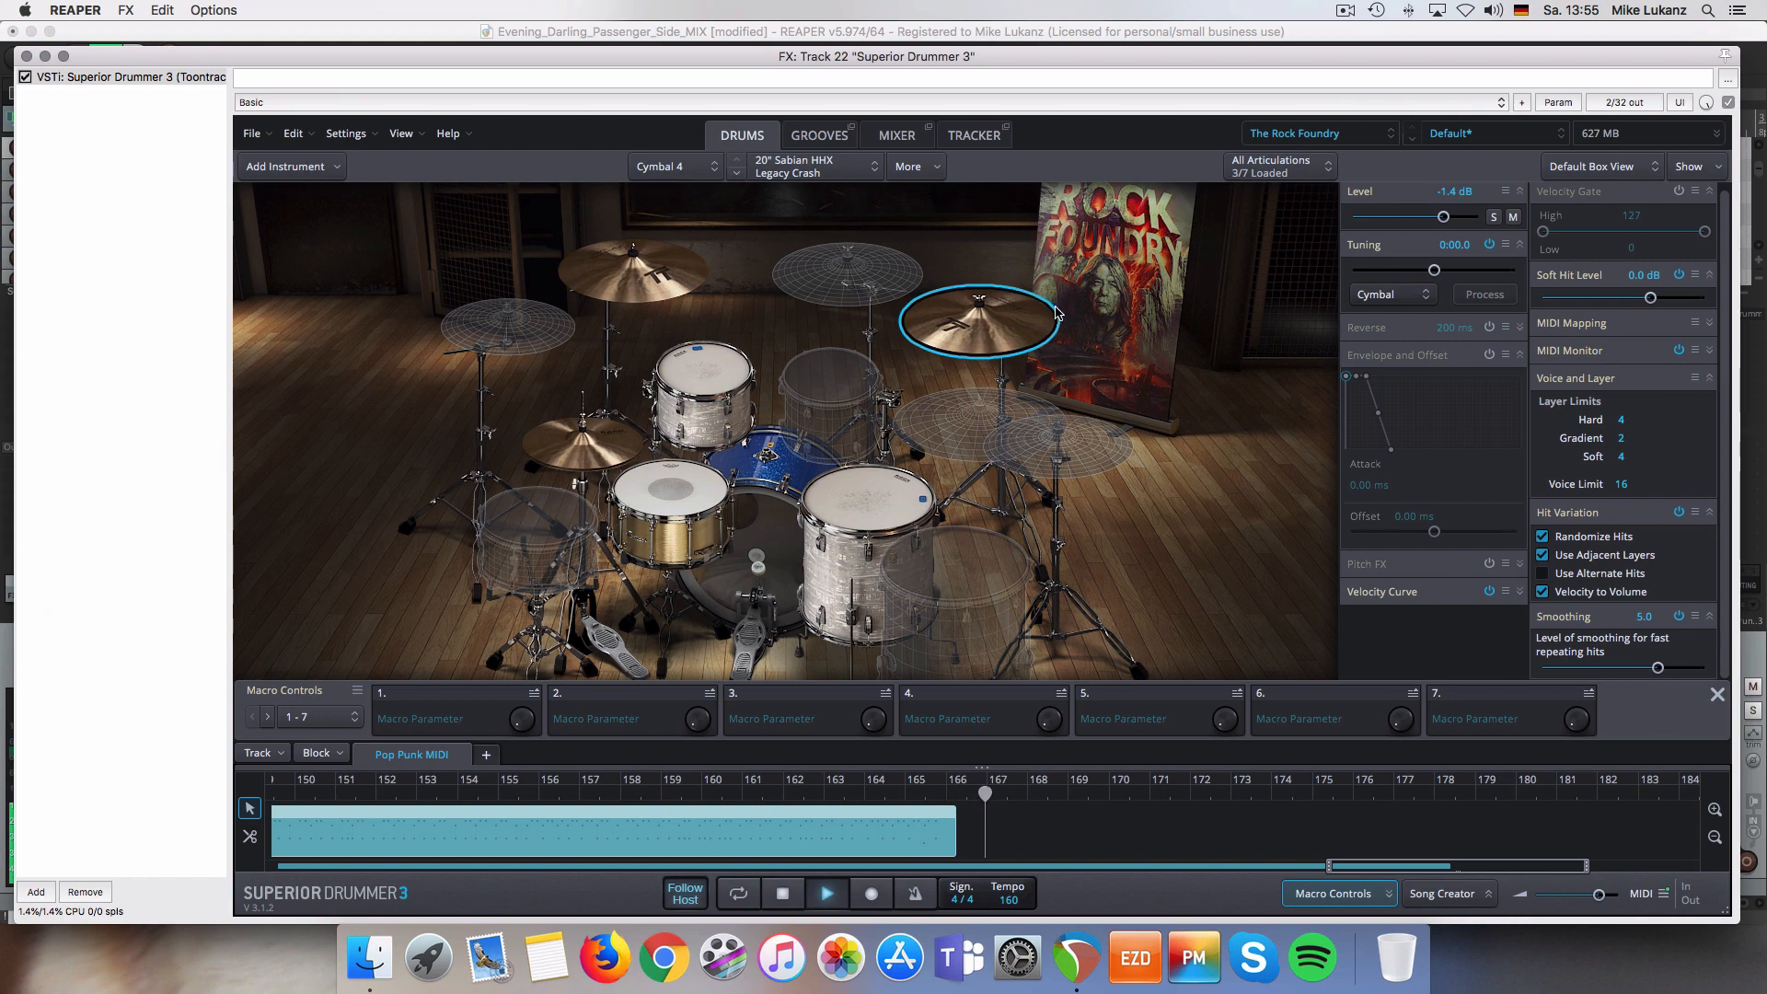
key("space")
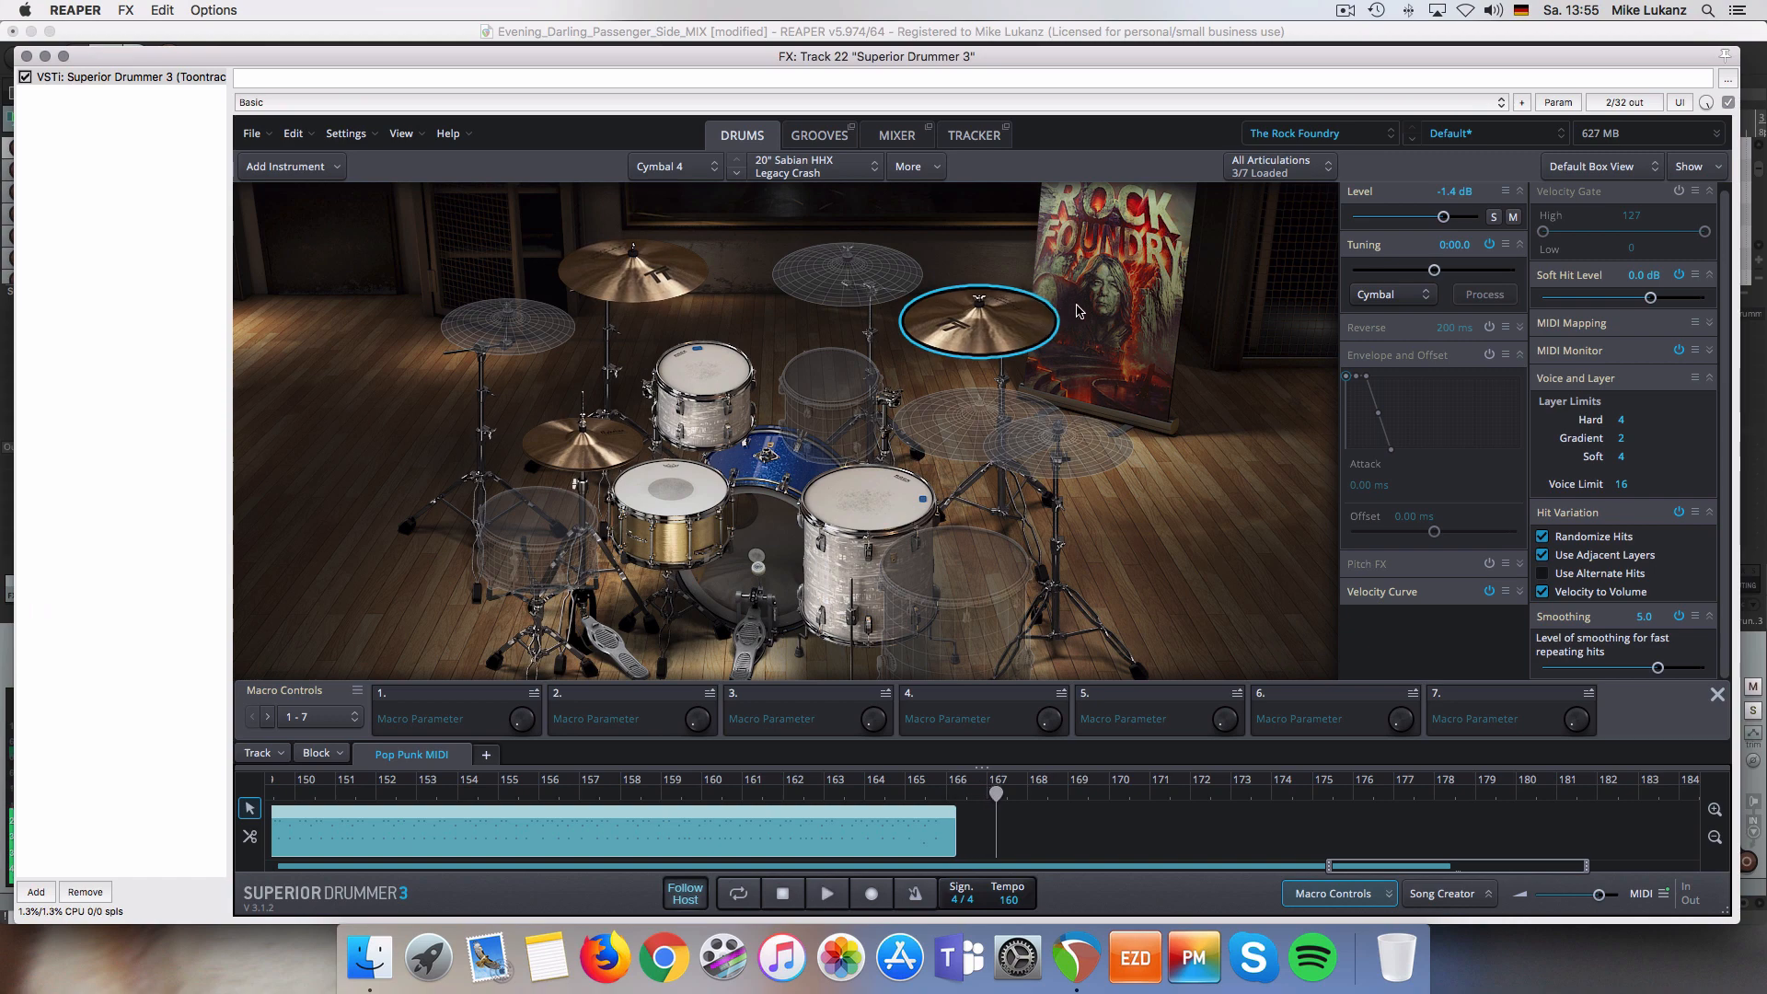
- Try the 20" Sabian HHX Groove Ride as Cymbal 4, compare it with Cymbal 2's settings and play the song from bar 147
right_click(1017, 319)
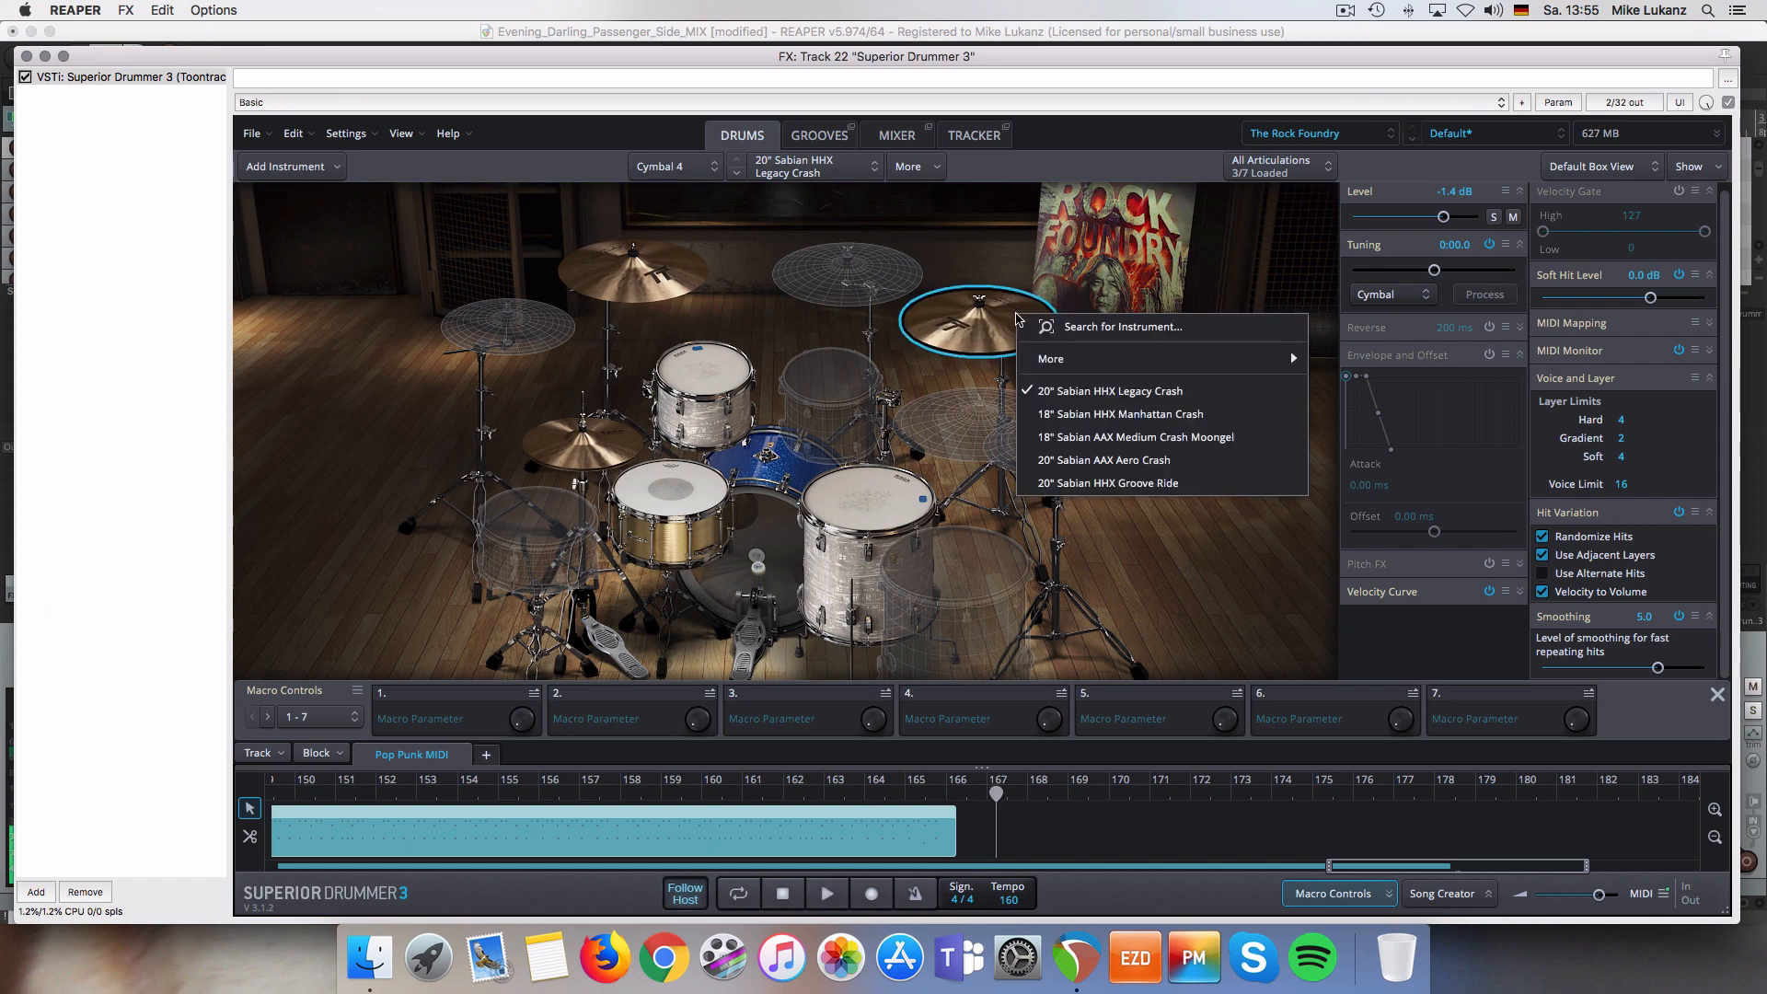
left_click(1082, 486)
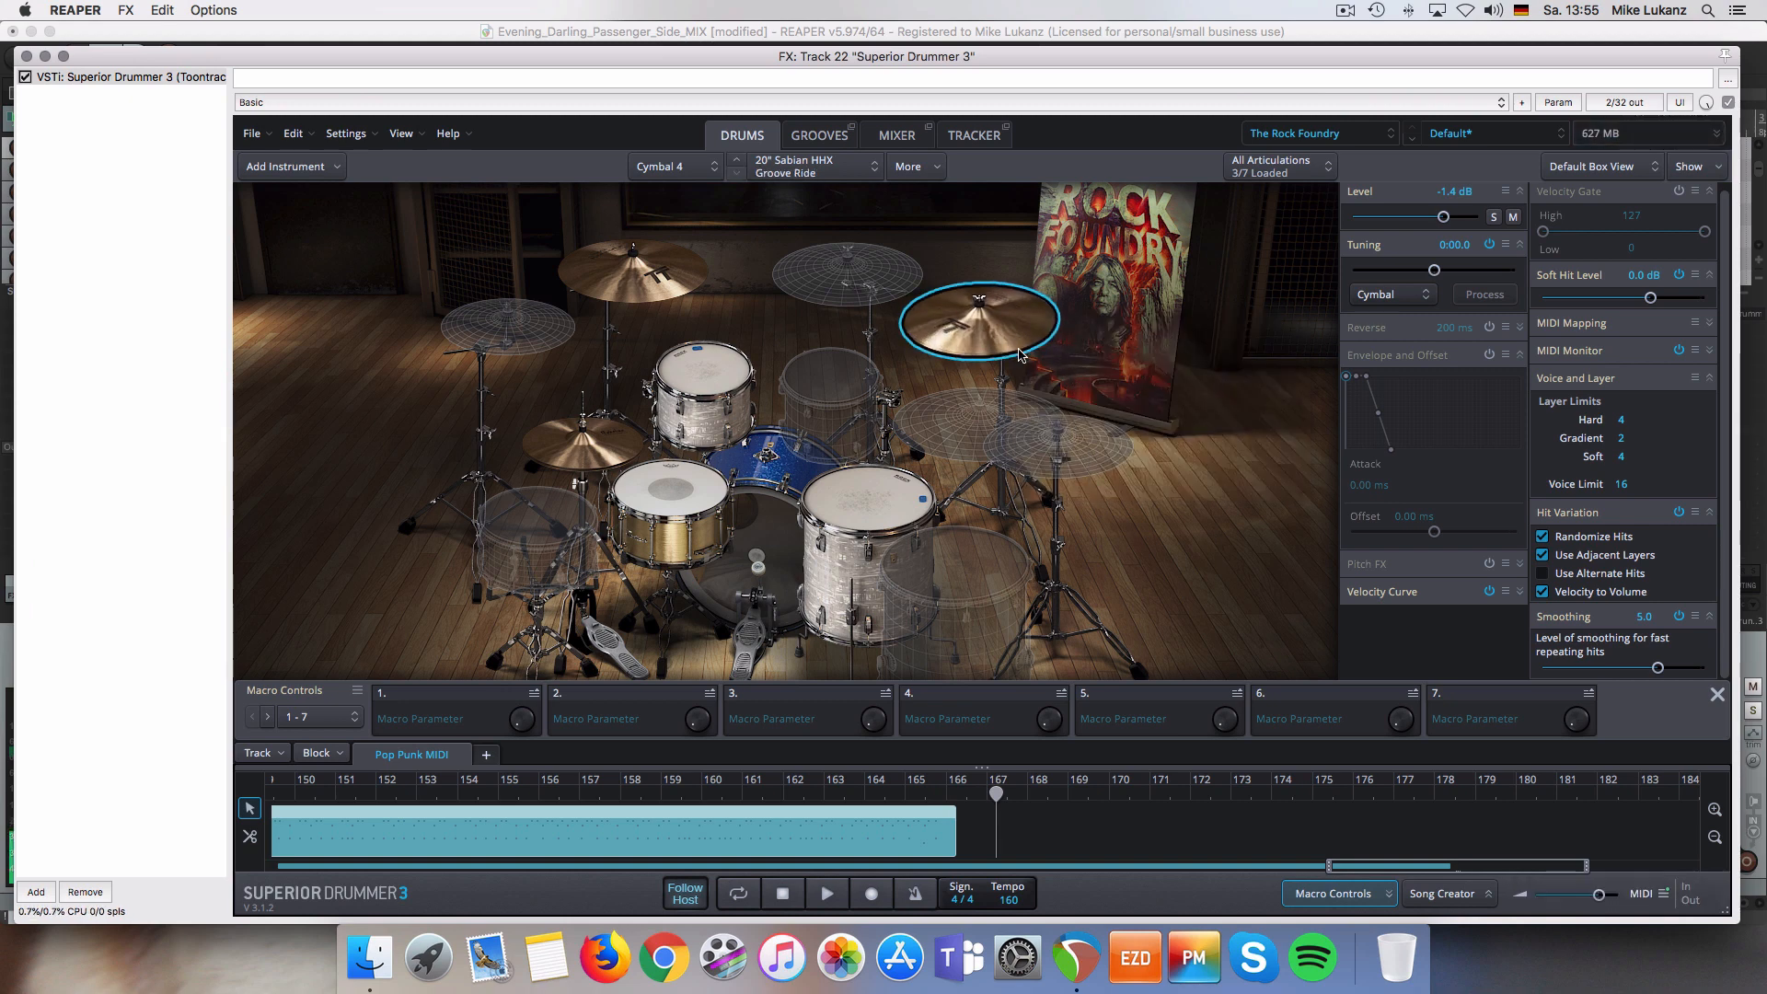
left_click(697, 275)
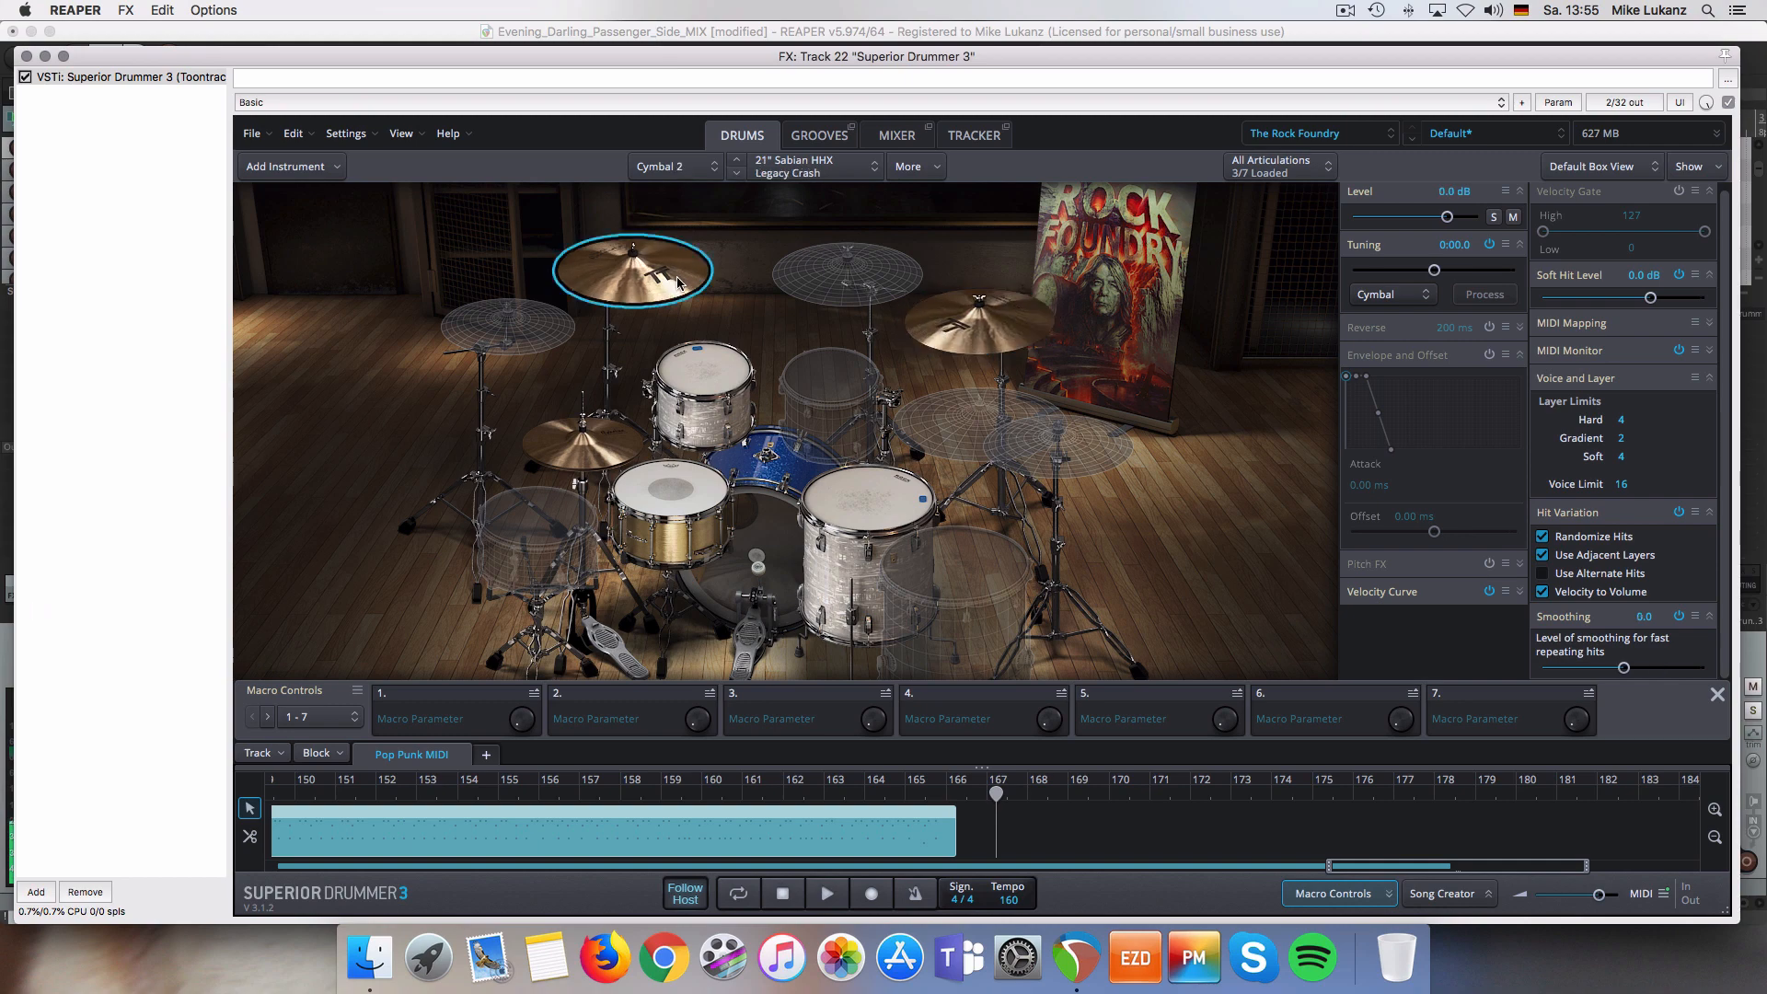
left_click(943, 333)
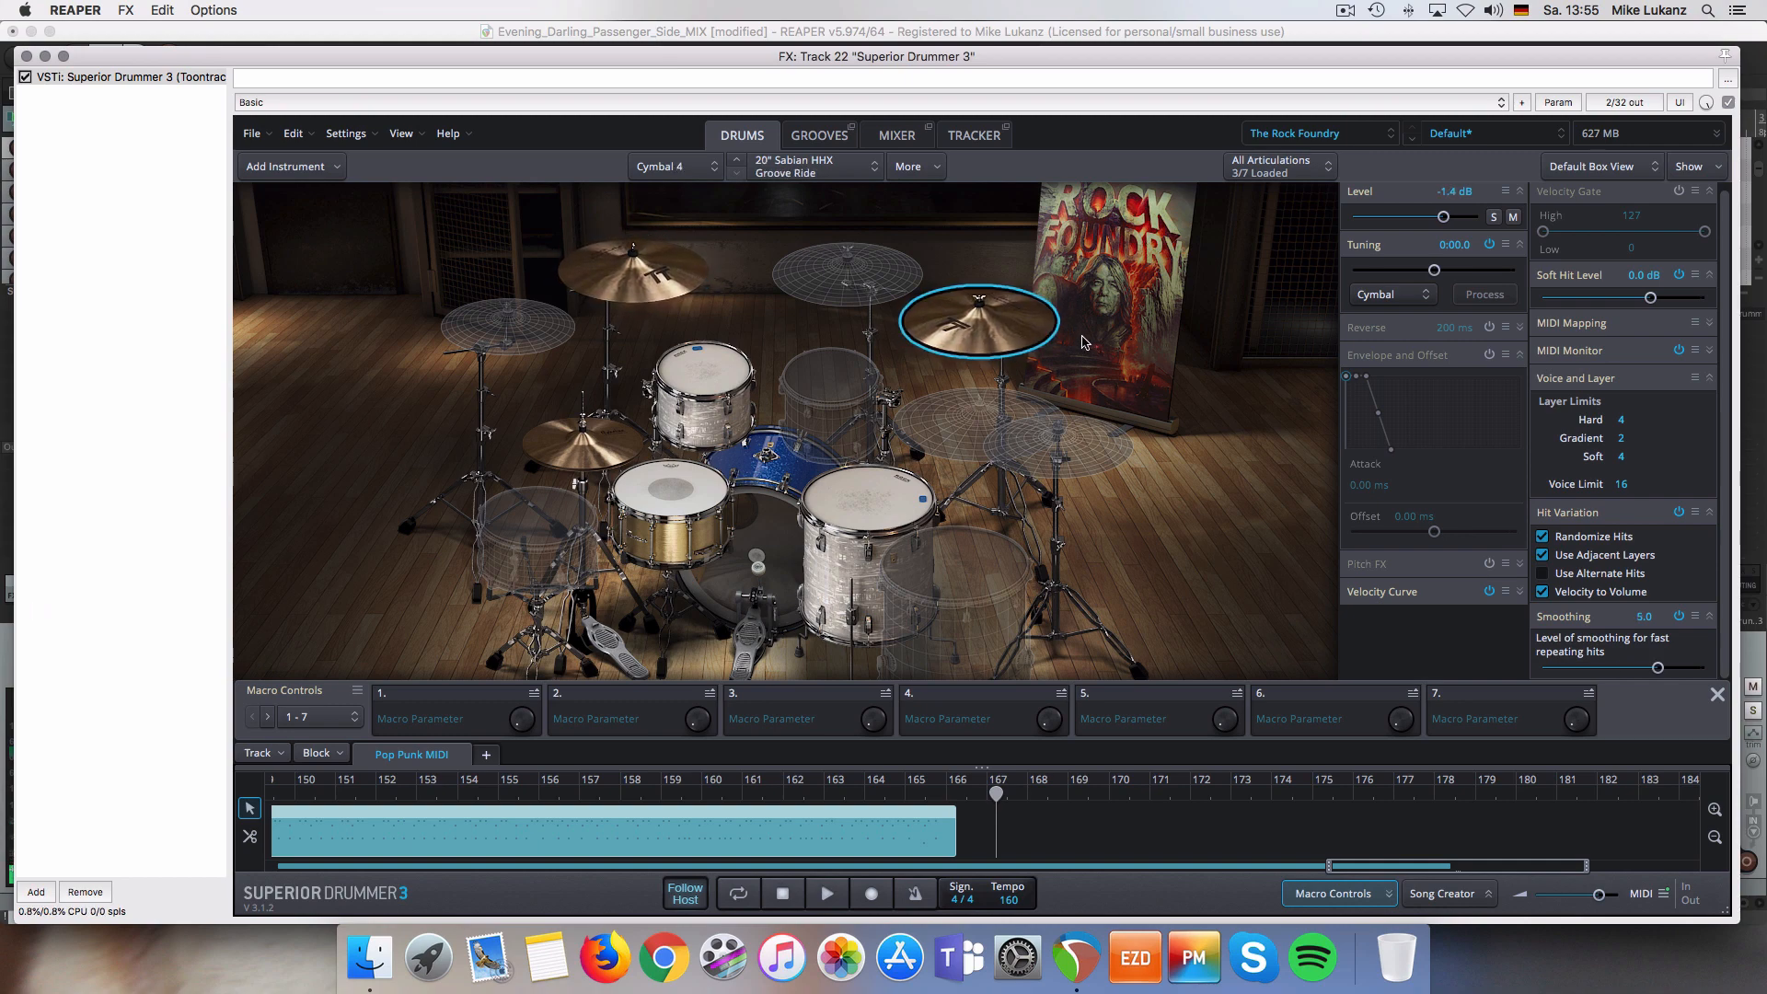
key("space")
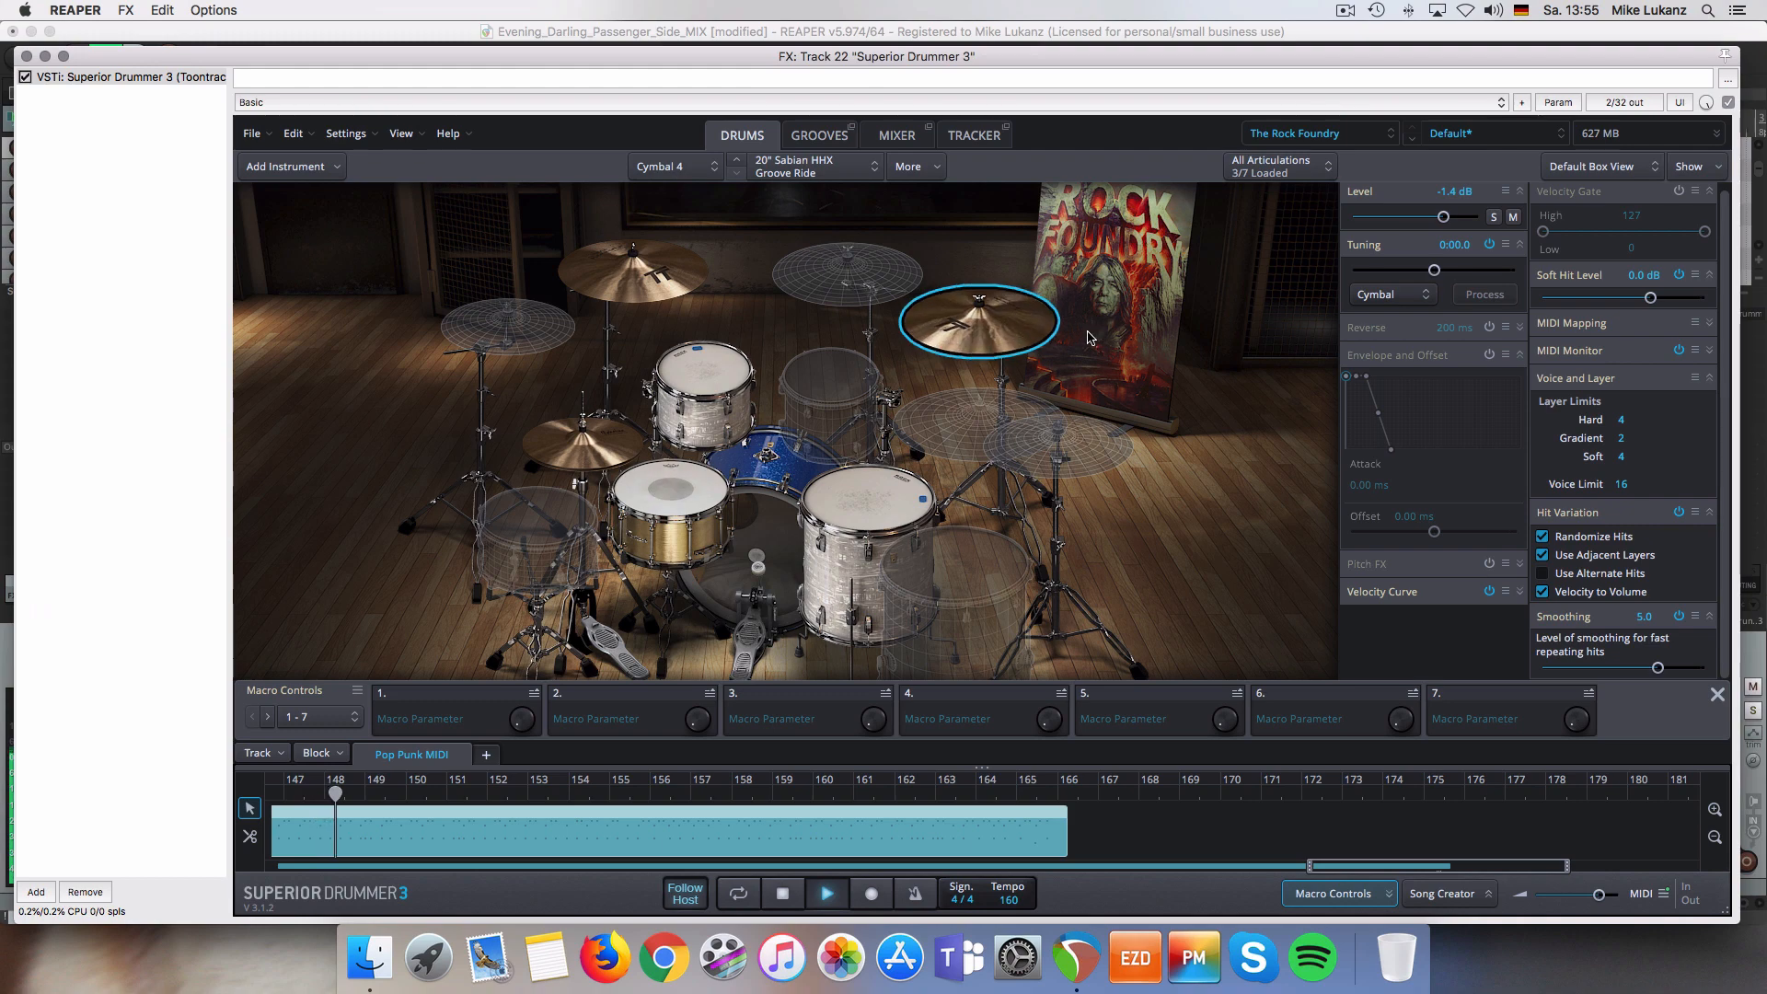
- Reset Cymbal 4's level to 0.0 dB, stop playback and assign it the 20" Sabian HHX Legacy Crash
double_click(1443, 218)
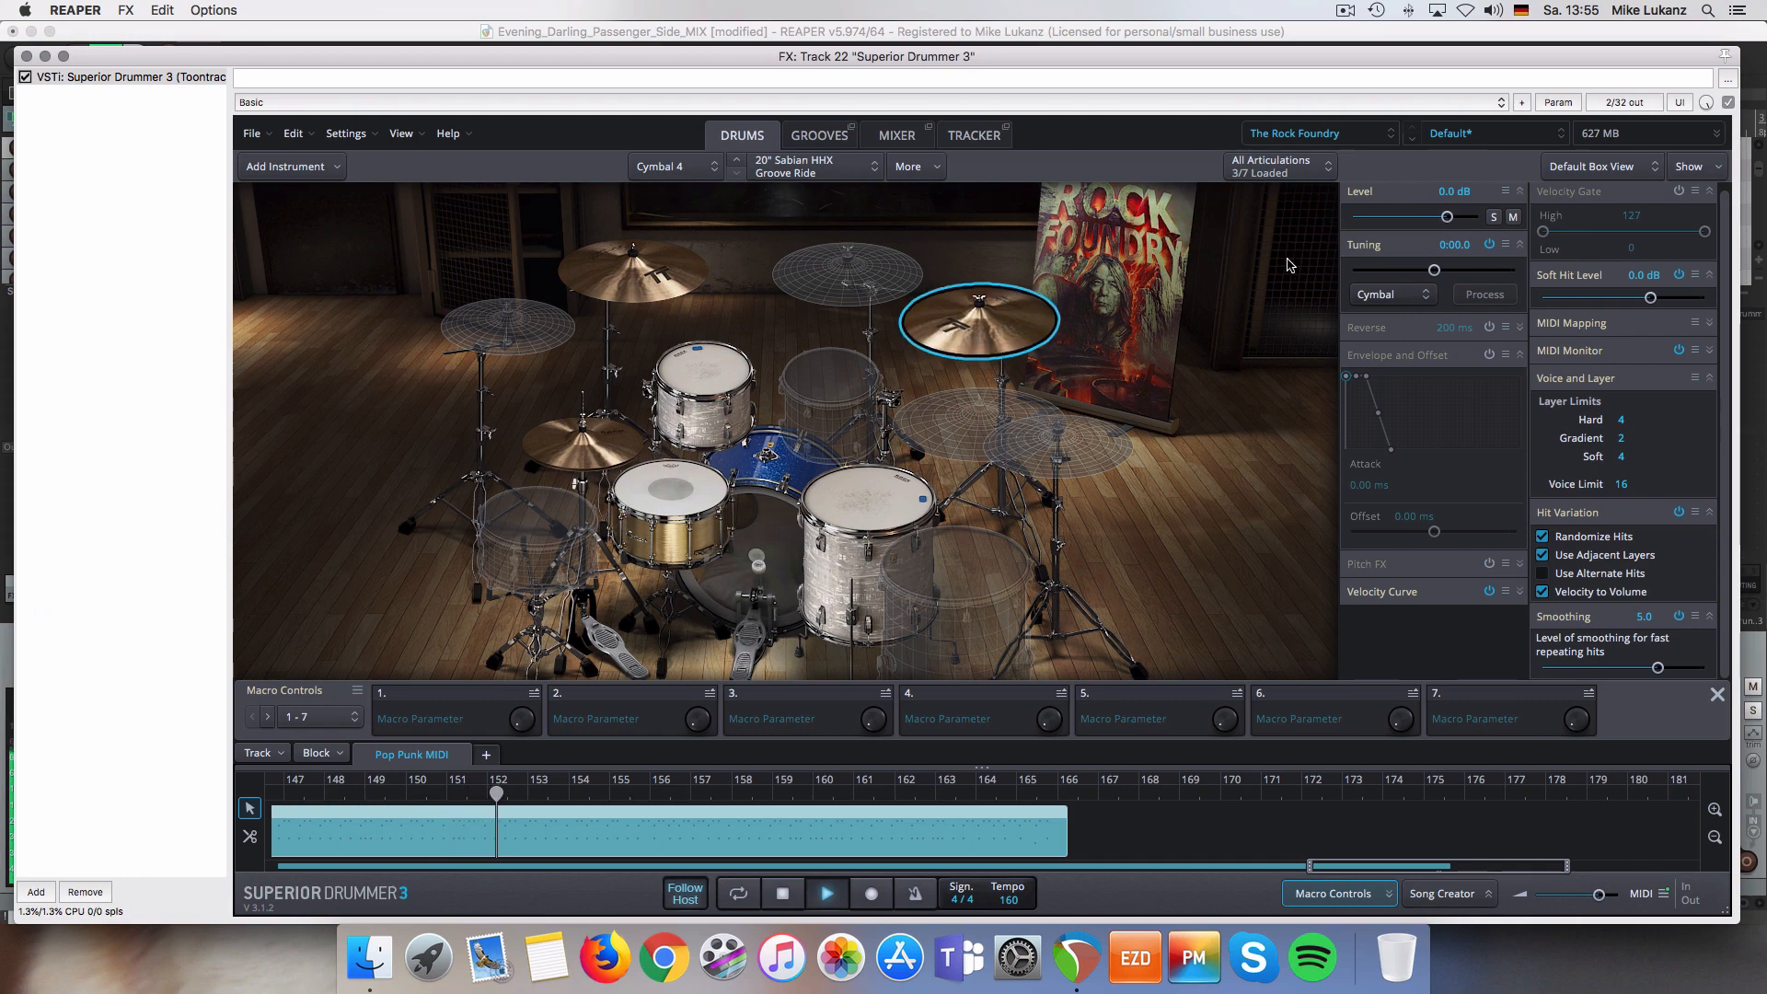
key("space")
right_click(1032, 324)
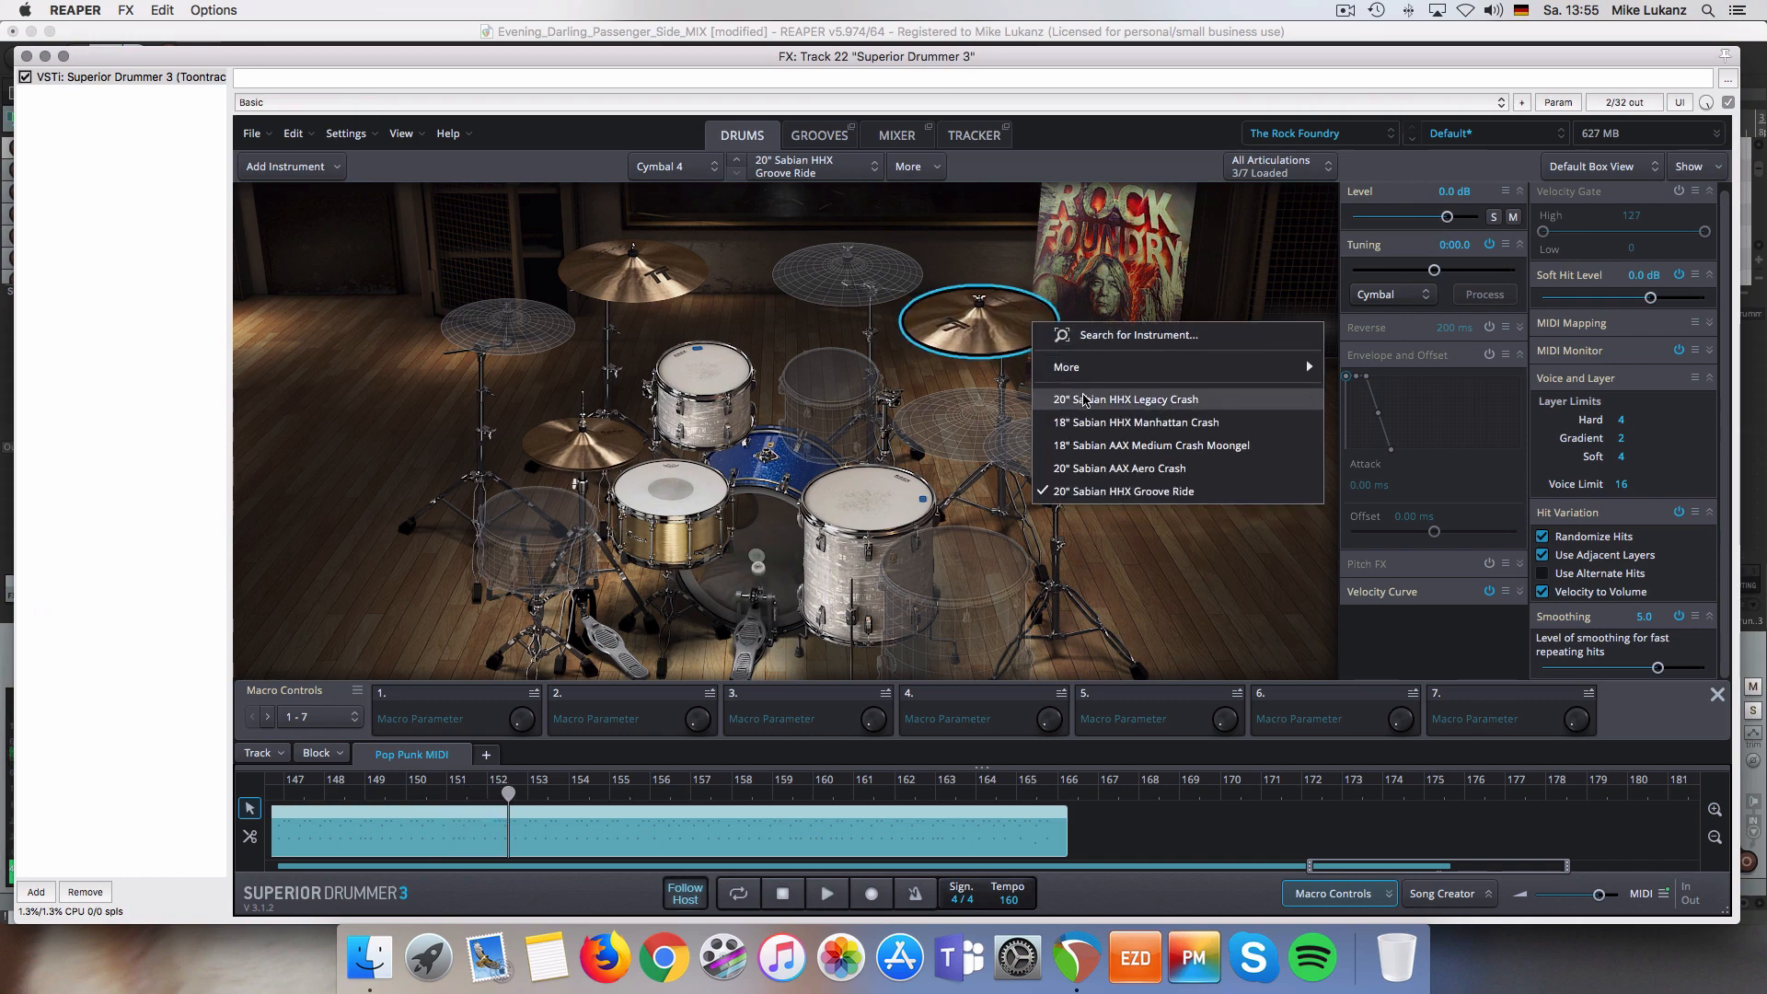
left_click(1083, 400)
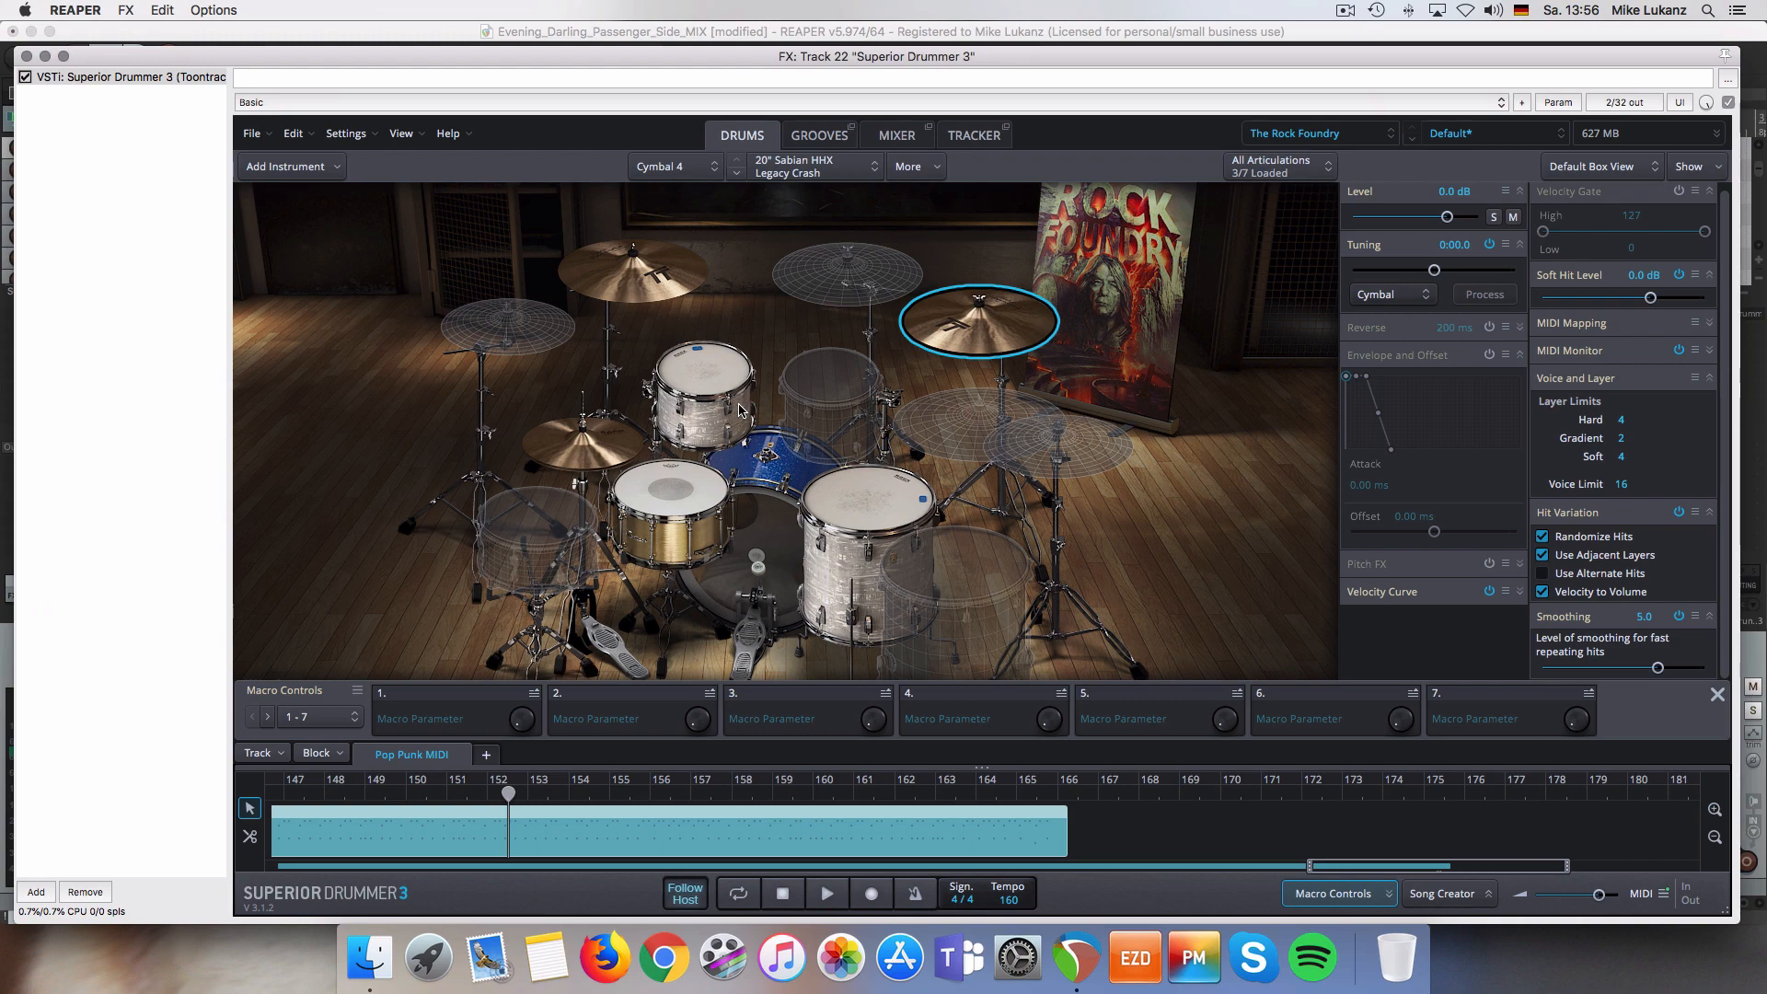
- Review the kit's mixer channel levels, return to the kit view and close the plugin window
left_click(907, 138)
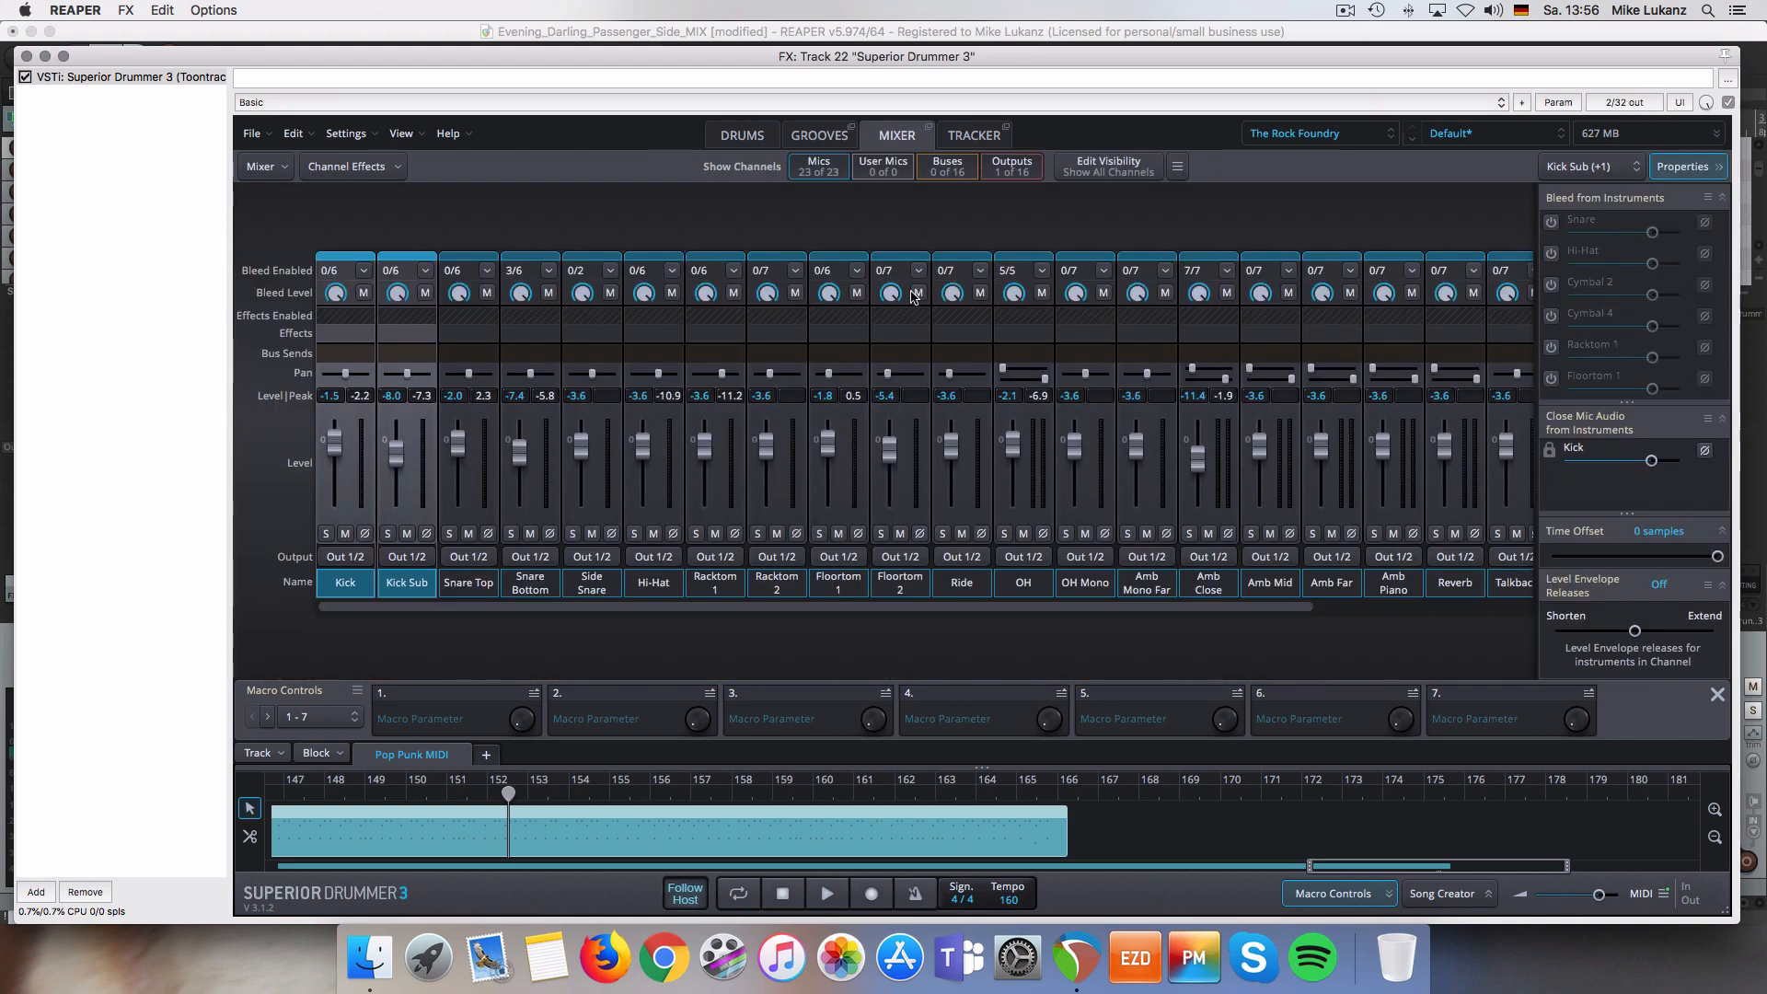
left_click(758, 139)
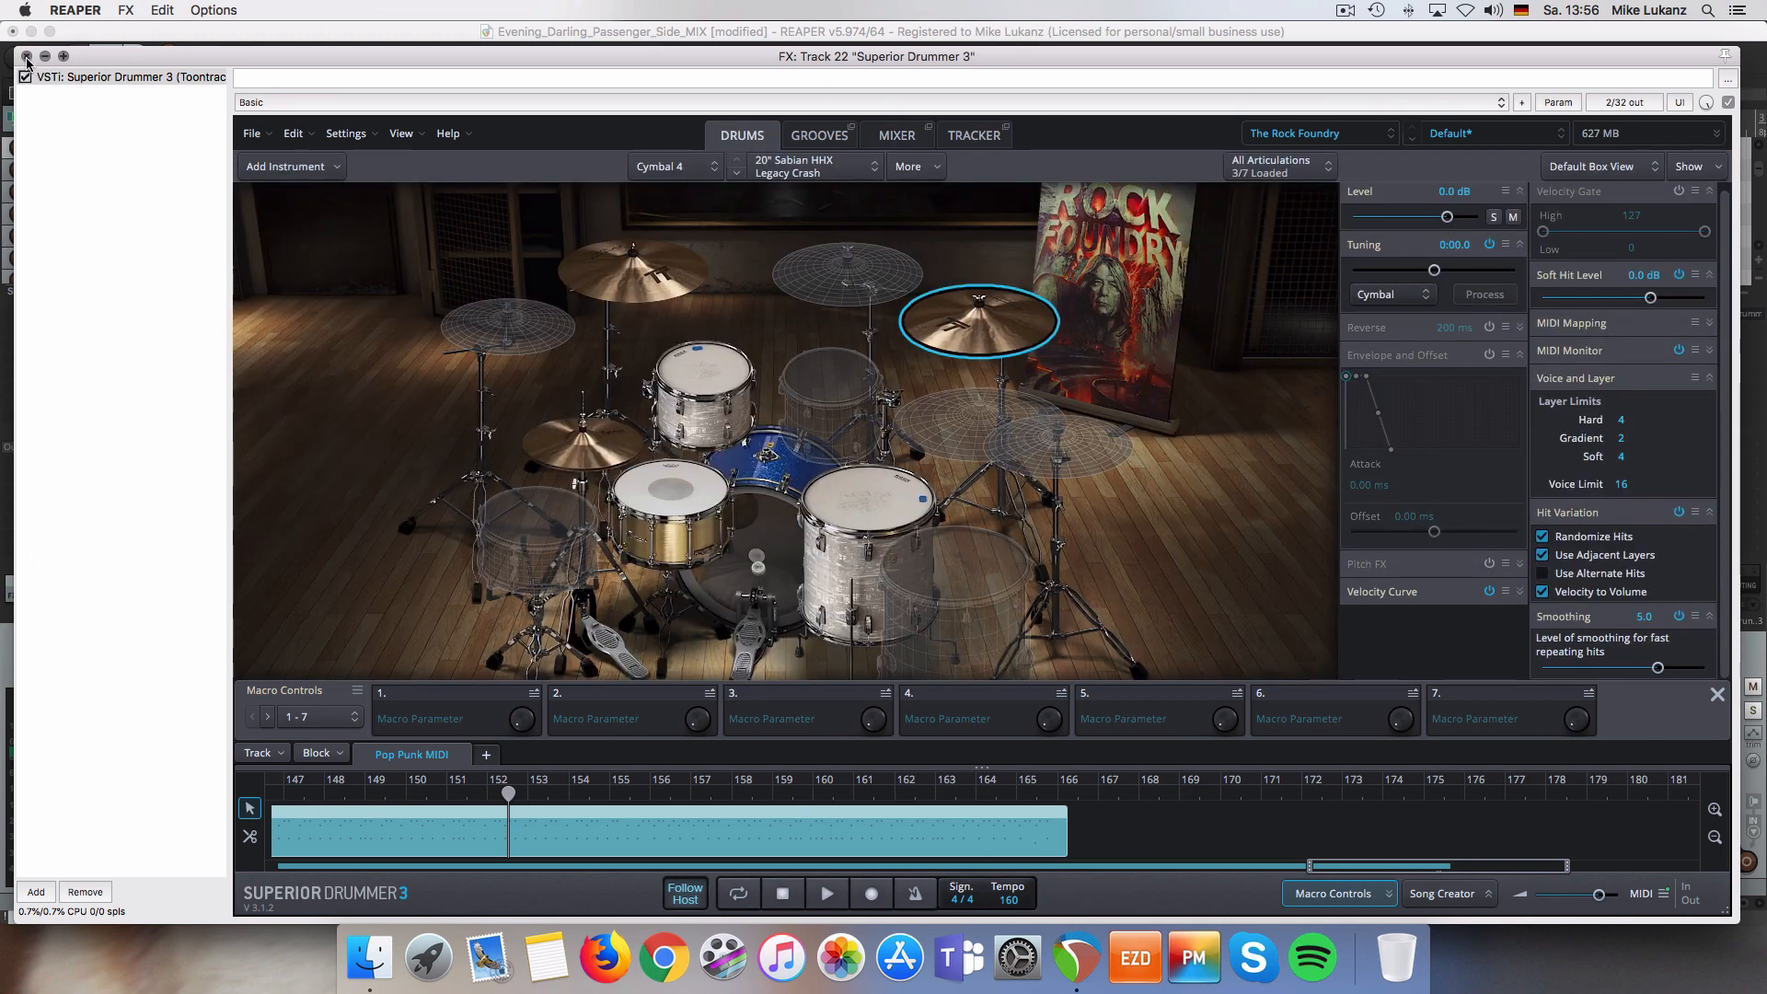
key("Escape")
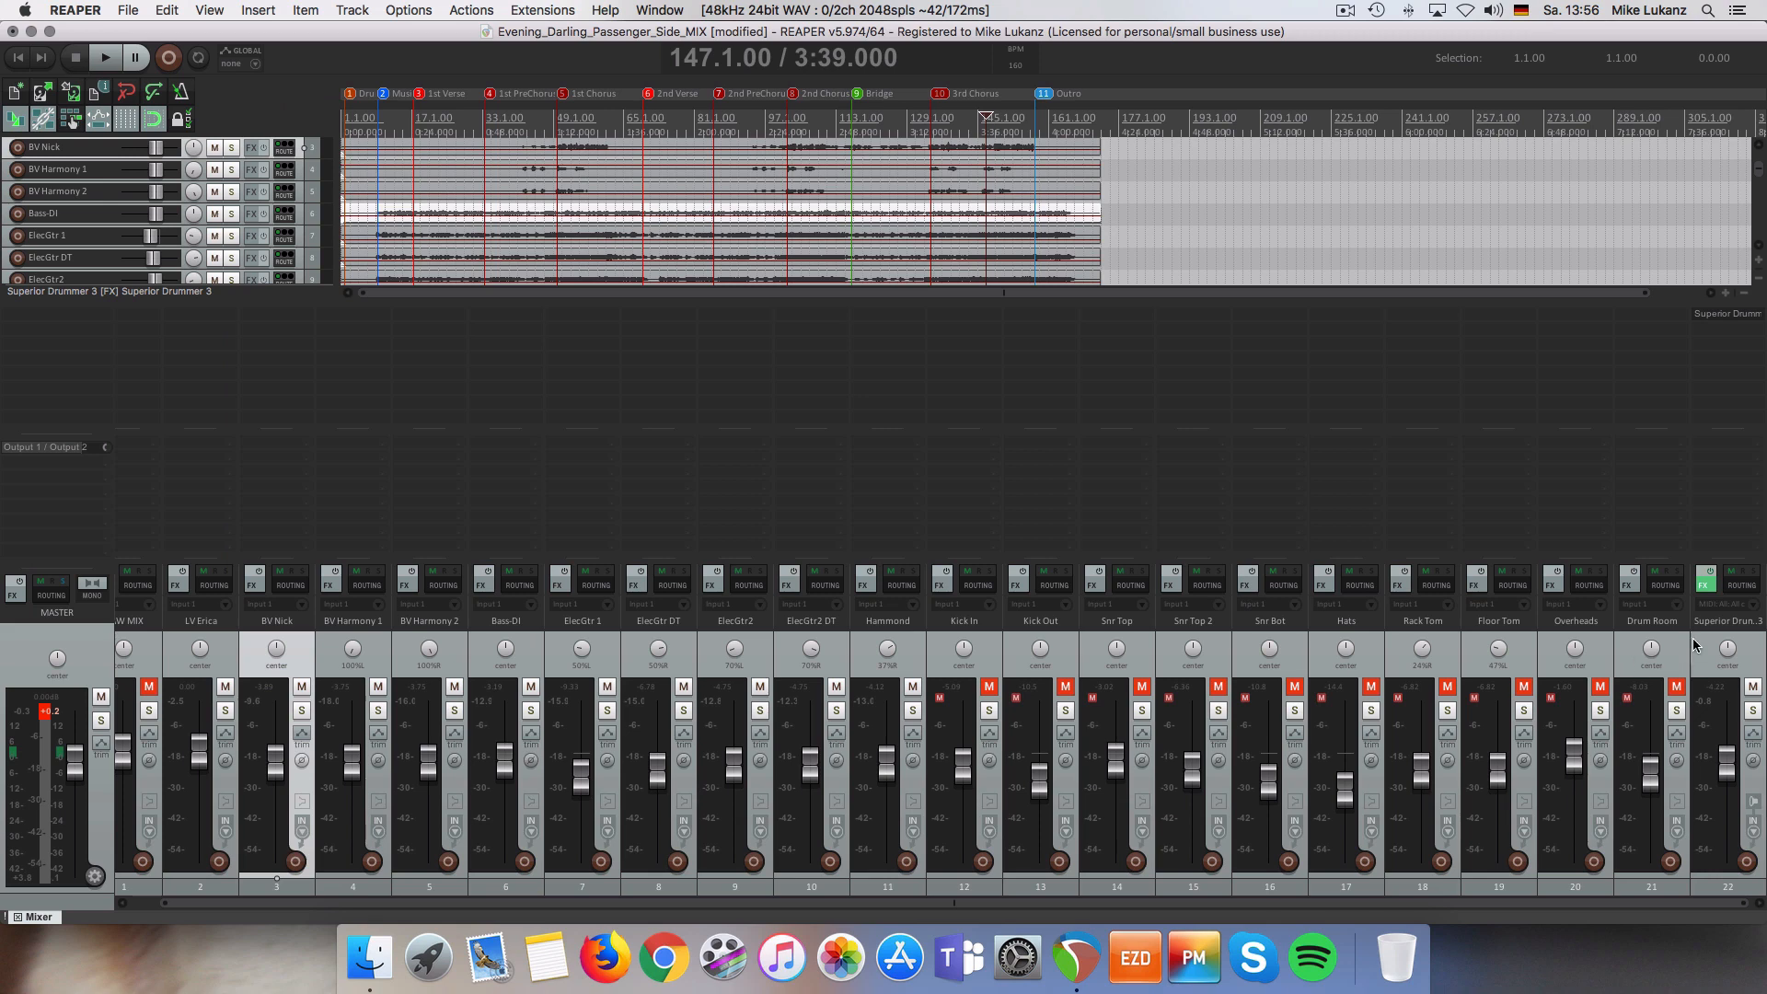
- Reopen Superior Drummer 3 on track 22, enable 16-Bit sample loading to save memory, and close the plugin window
left_click(1703, 586)
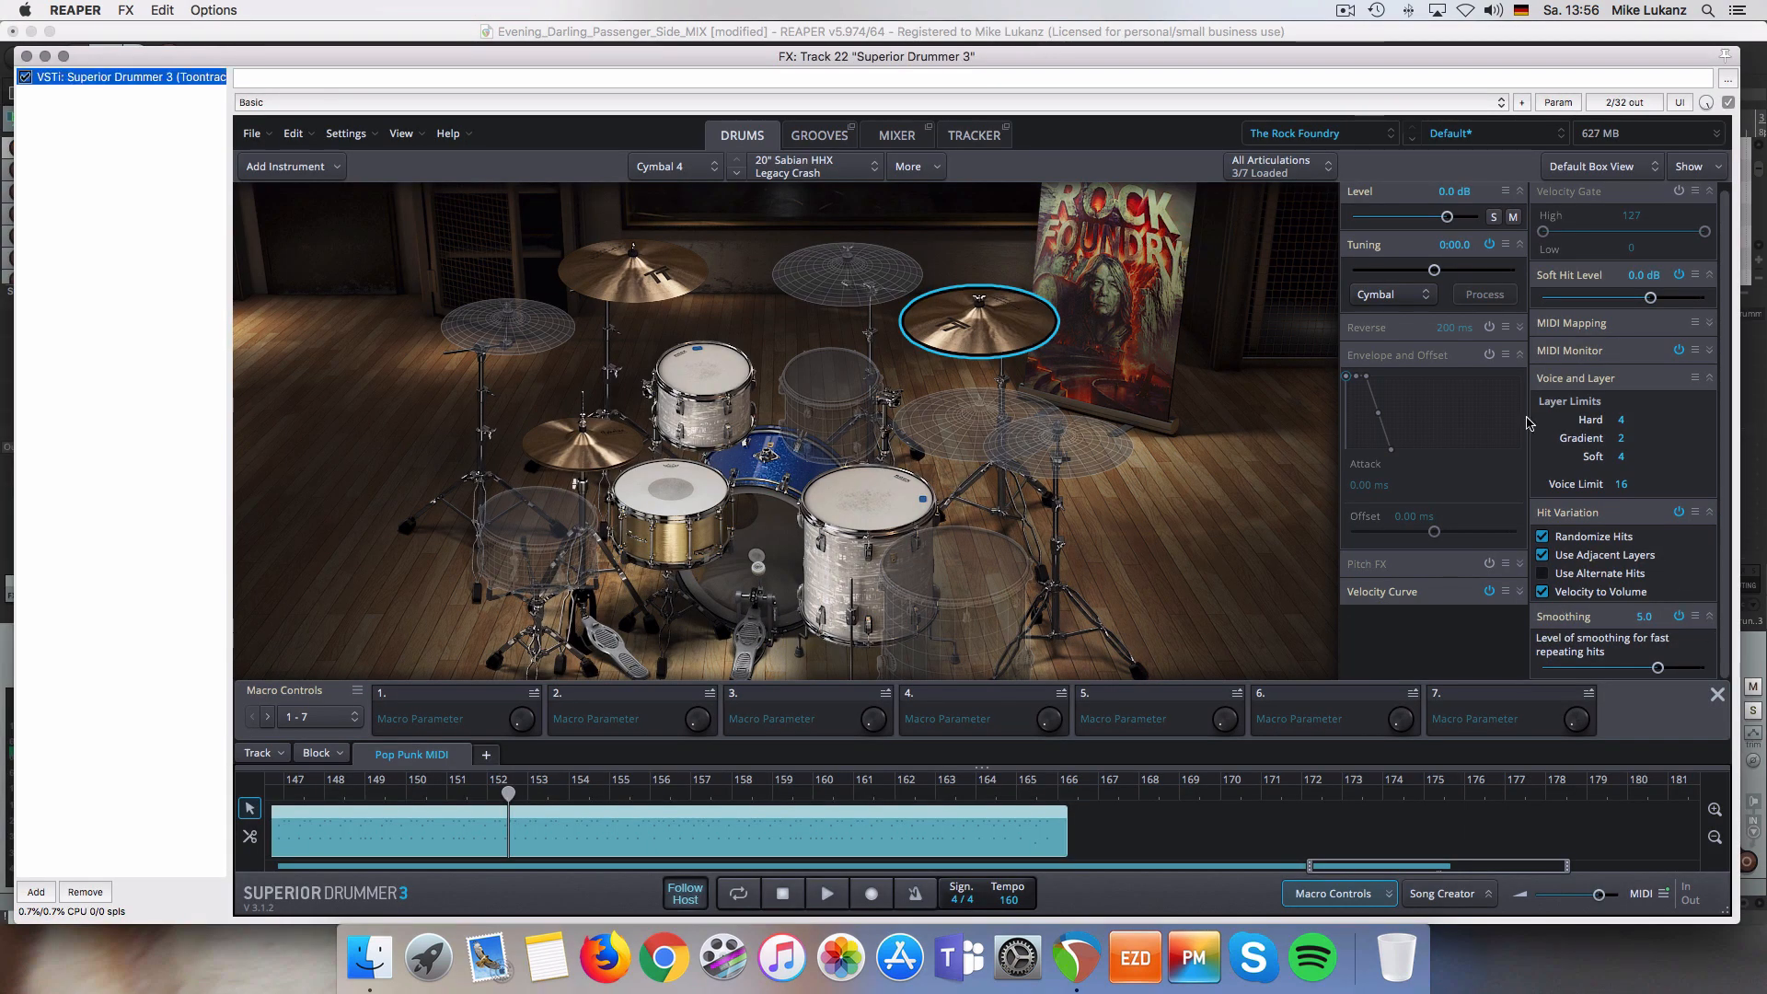
left_click(1599, 135)
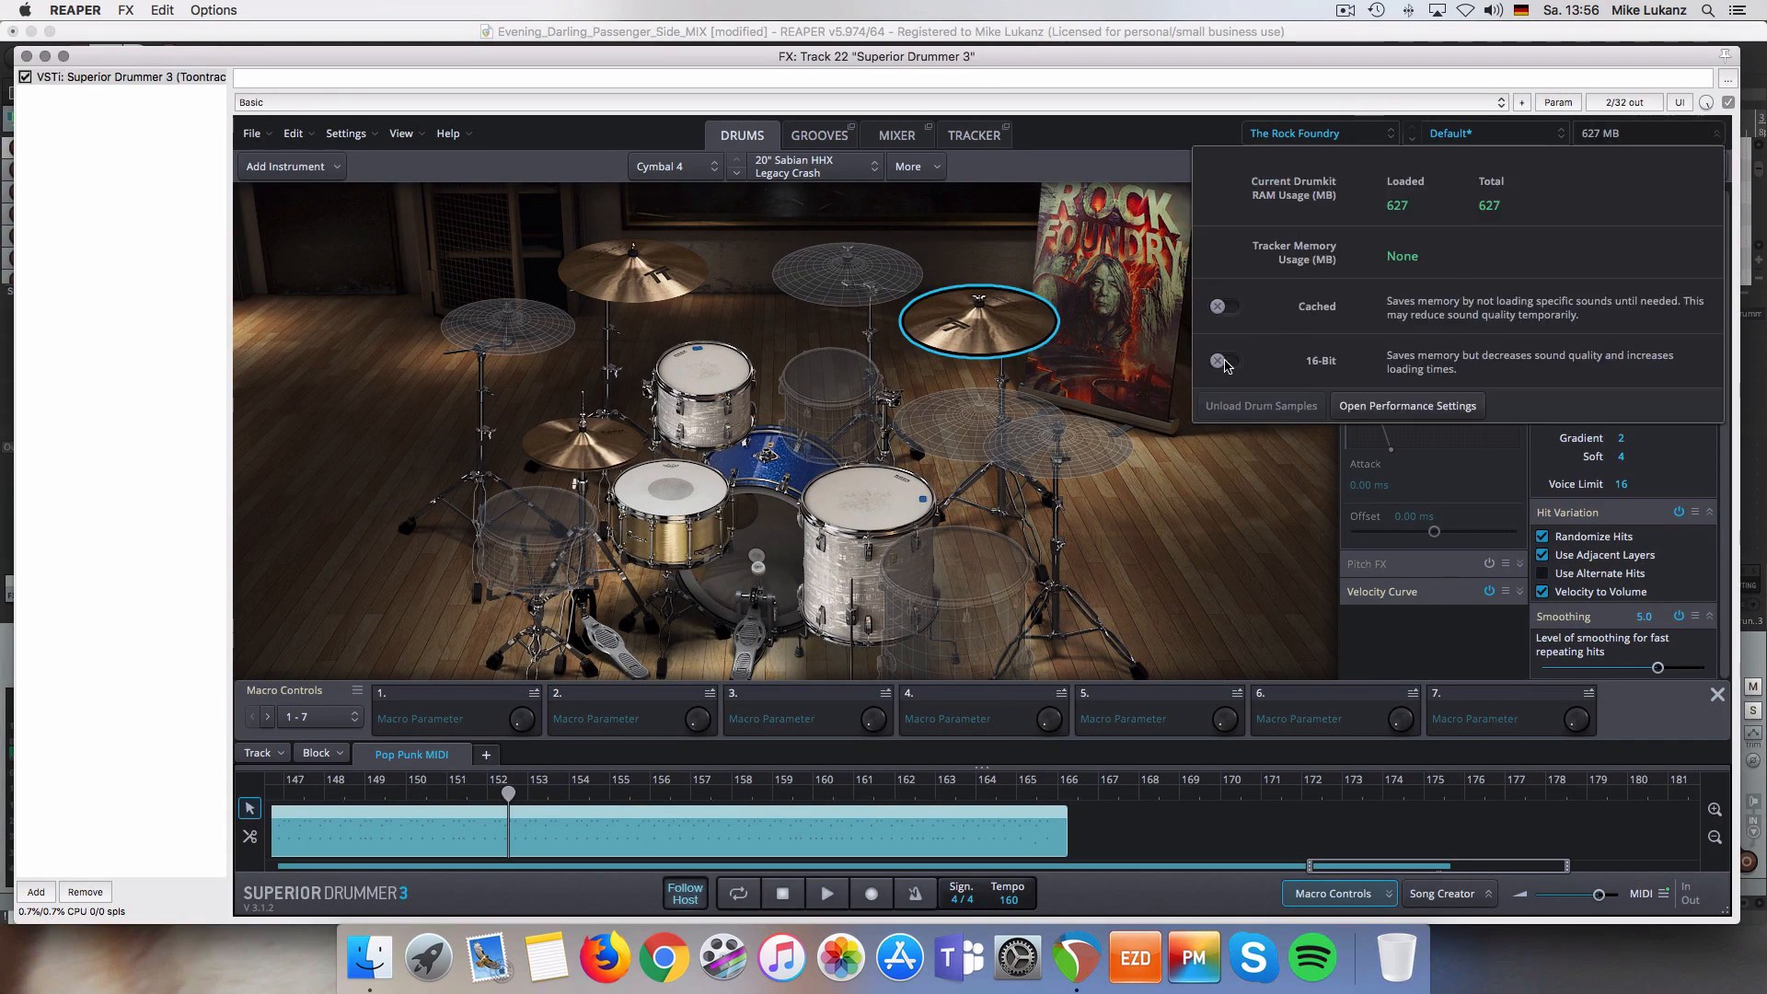
left_click(1231, 401)
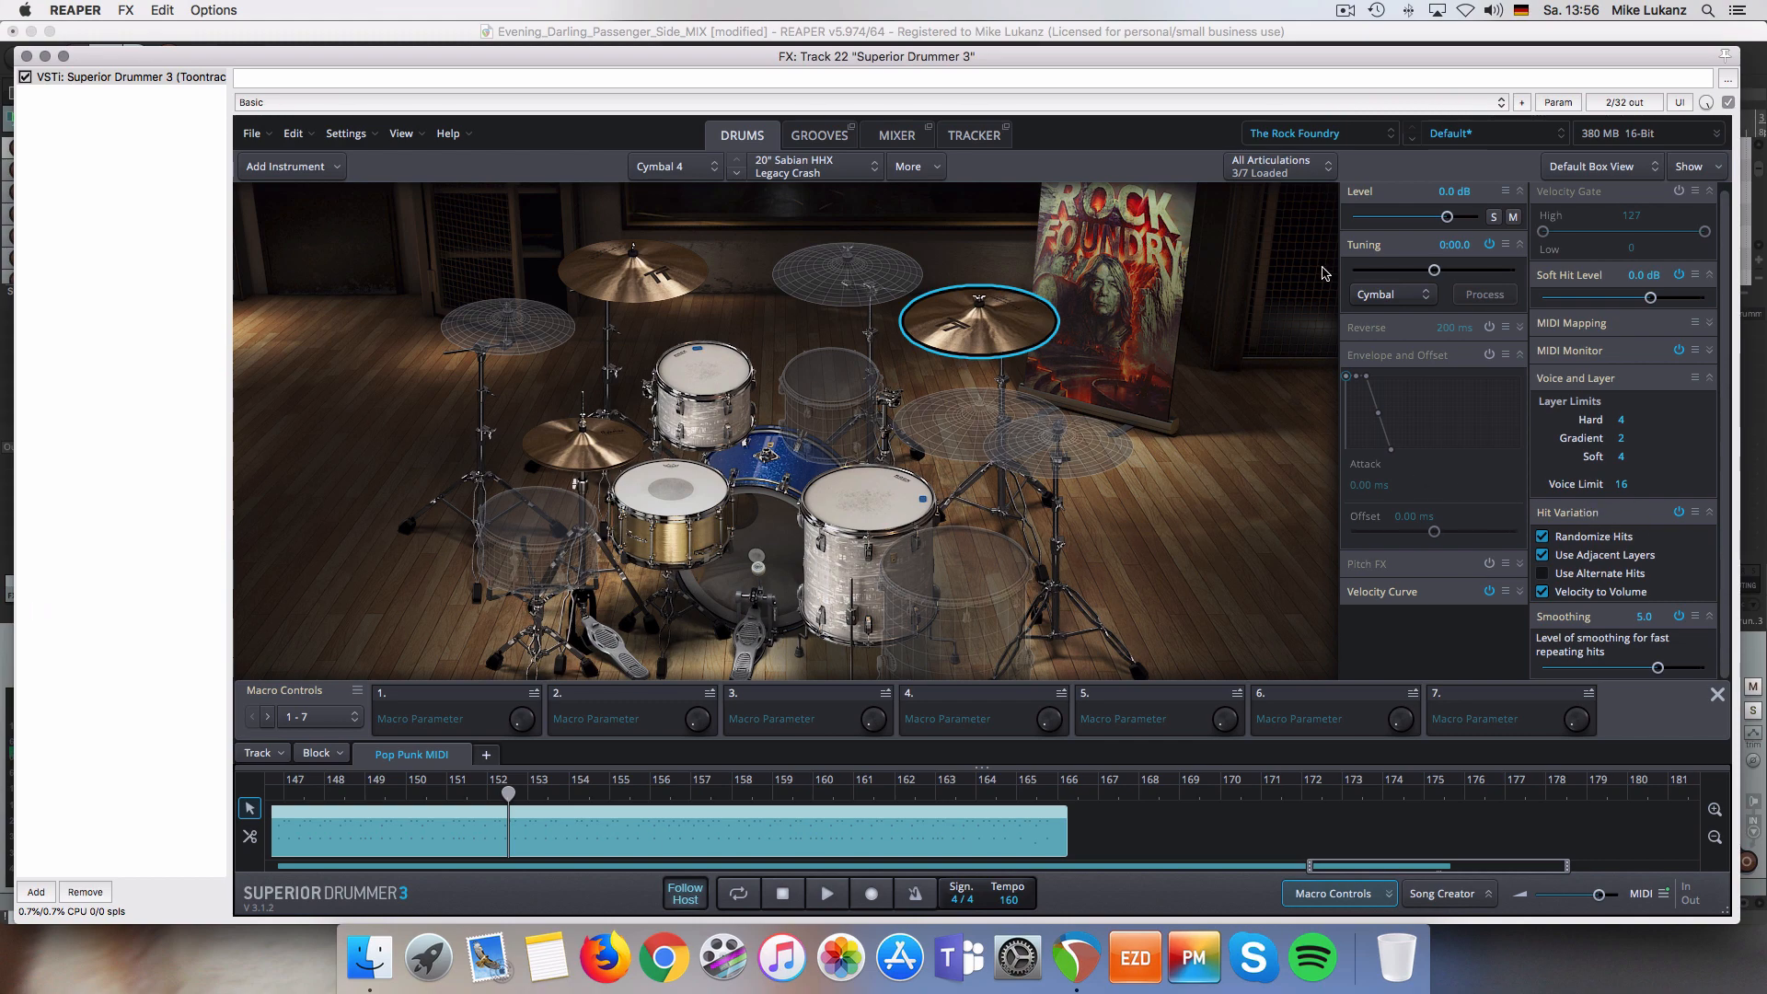
left_click_drag(1450, 221, 1449, 221)
key("Escape")
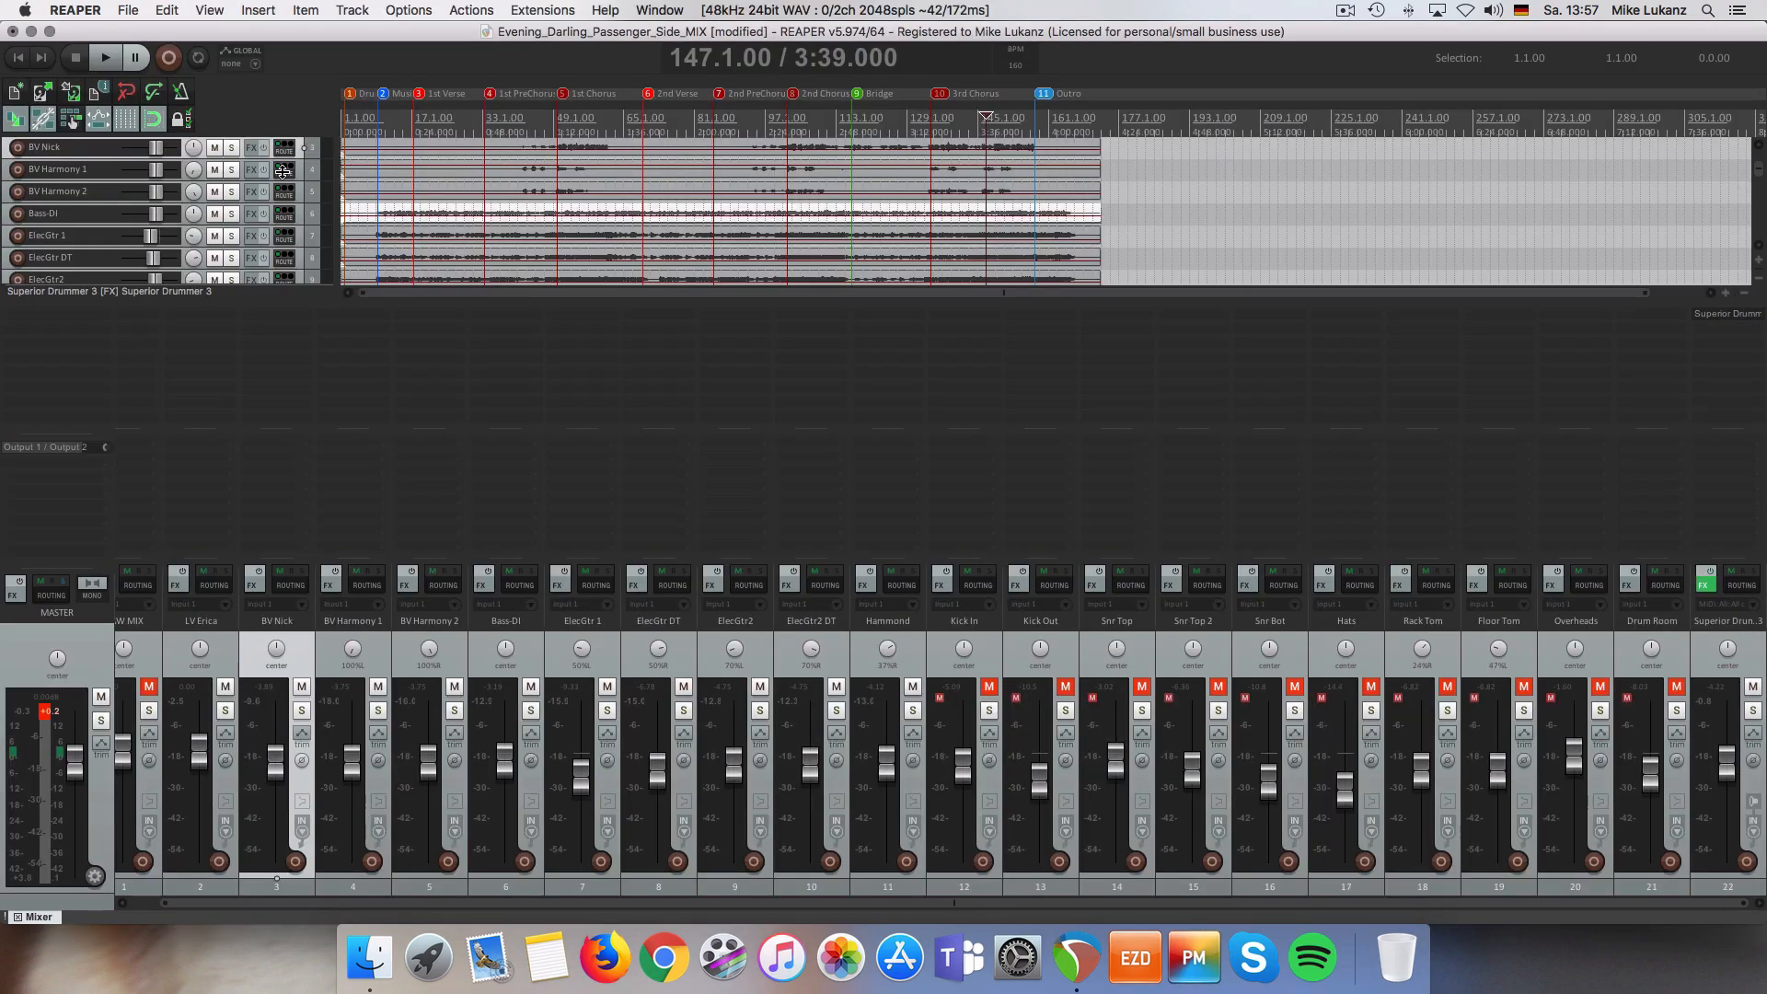
- Play the song from the project start and reset the master track's peak indicators
left_click(19, 58)
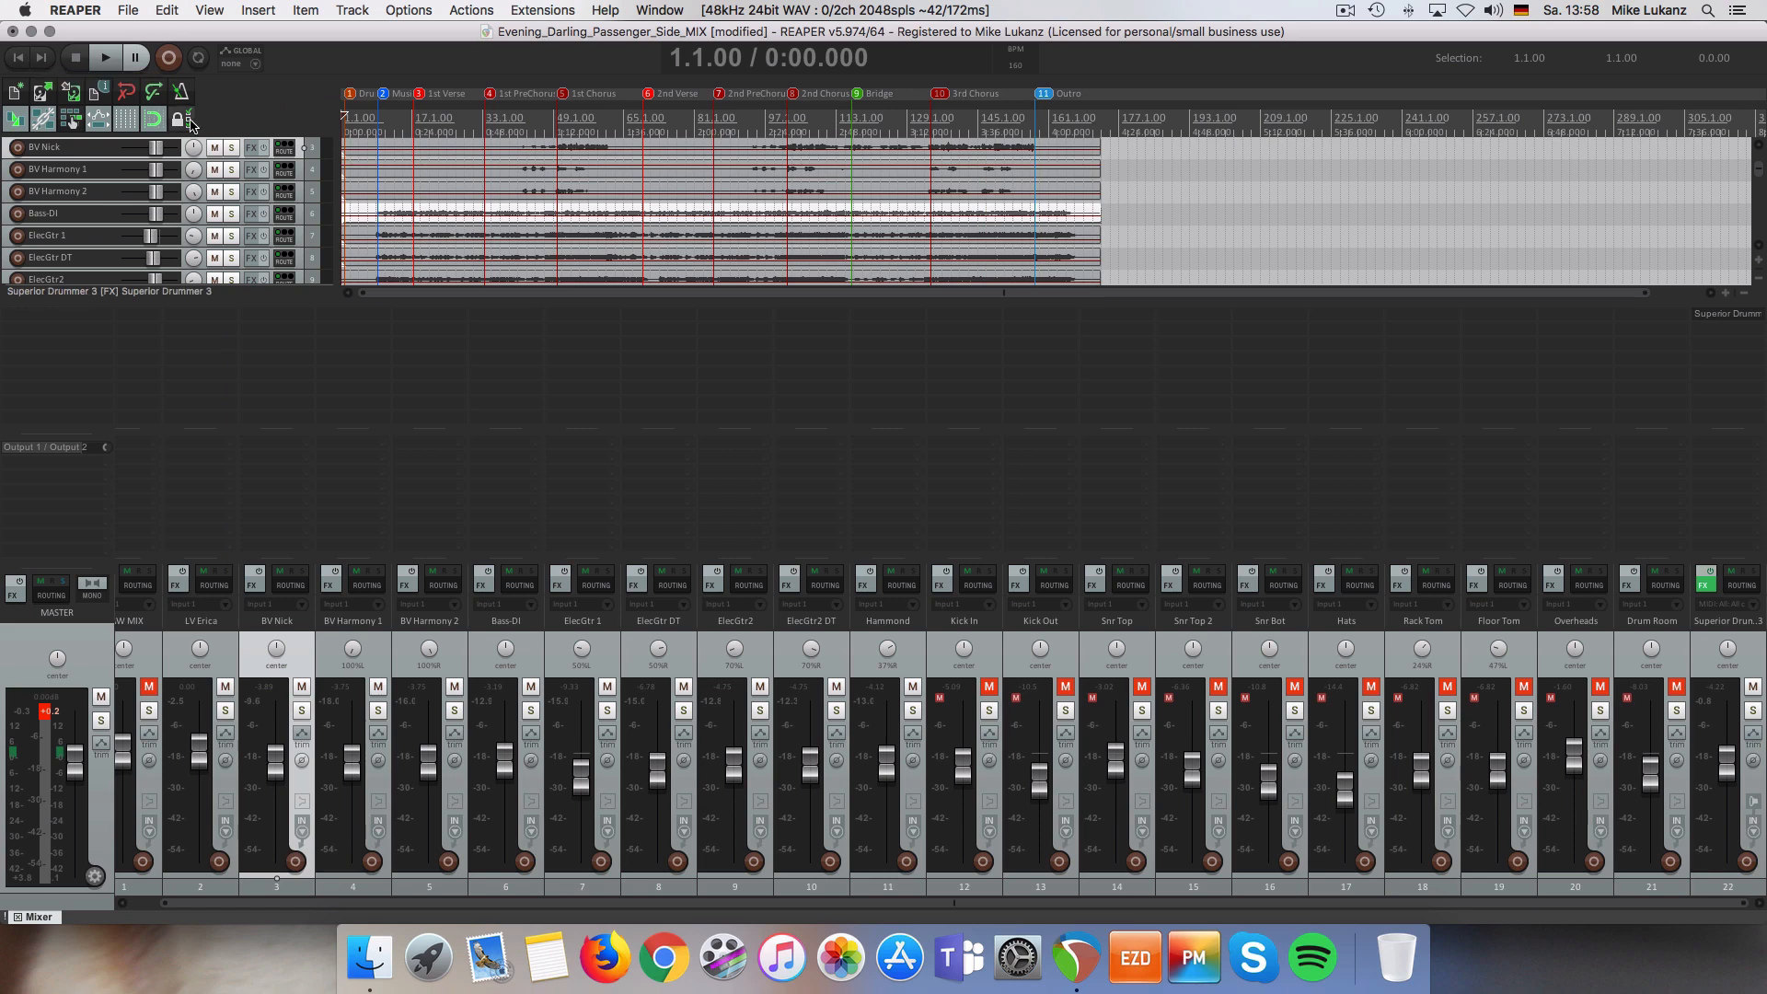
key("space")
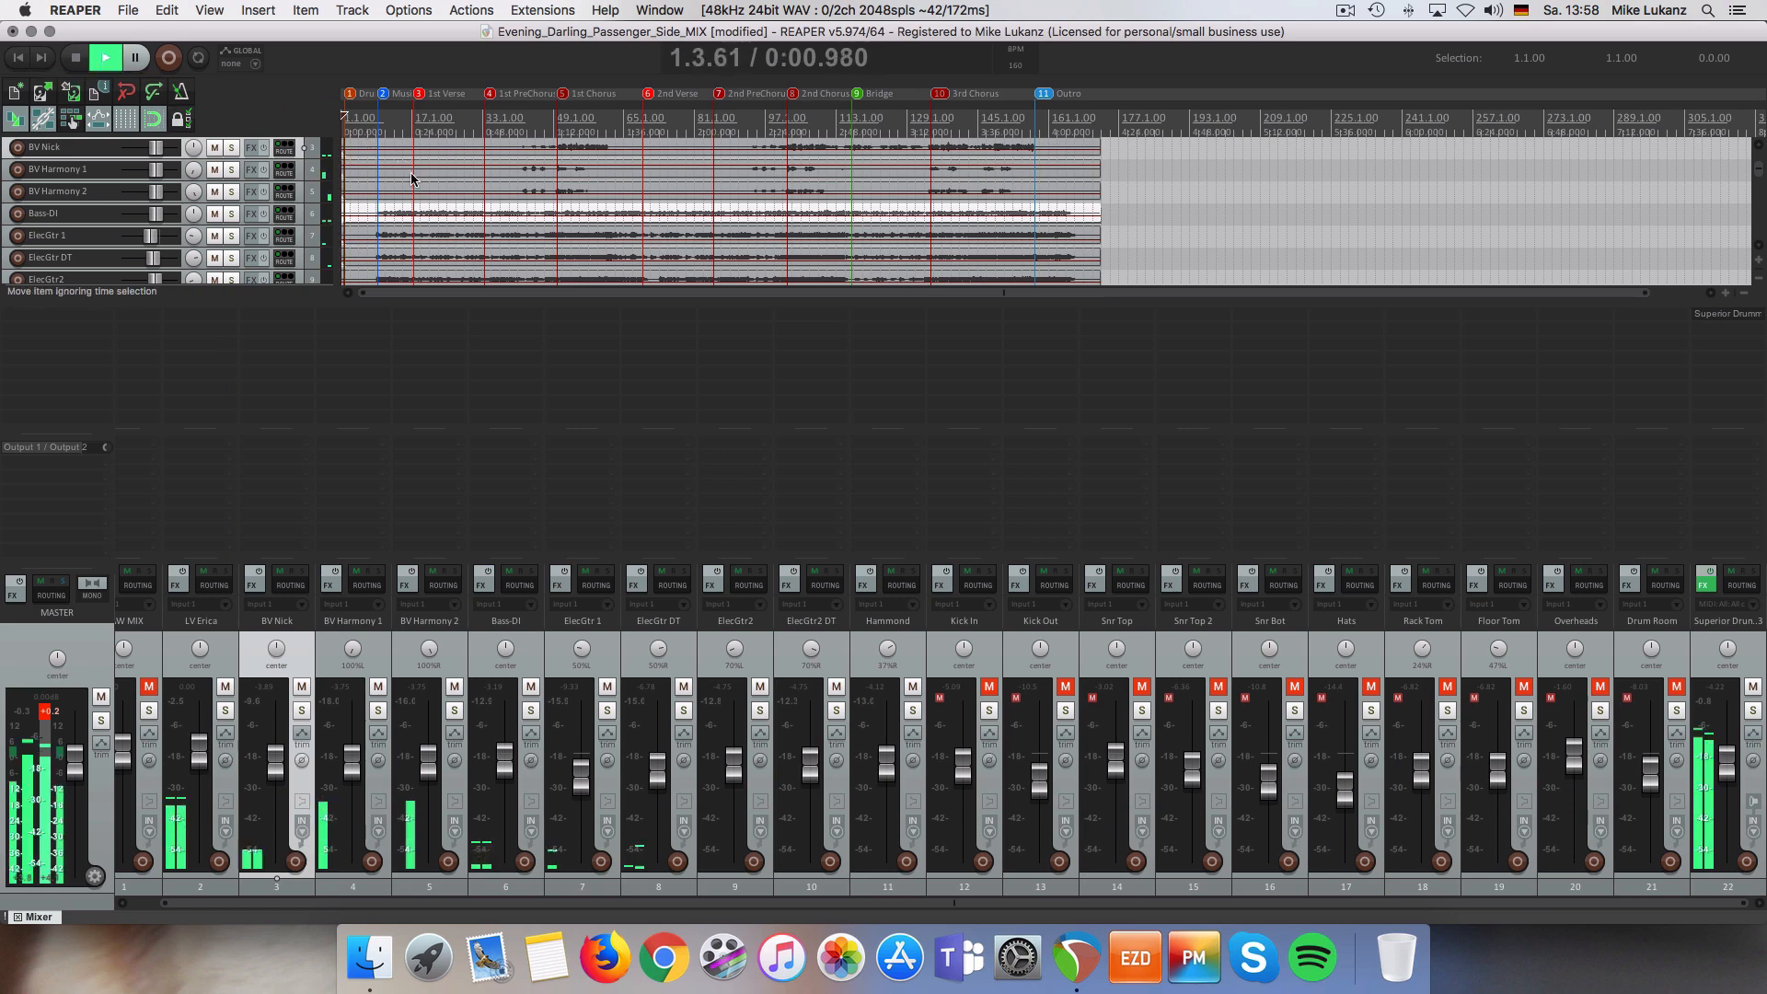
left_click(48, 712)
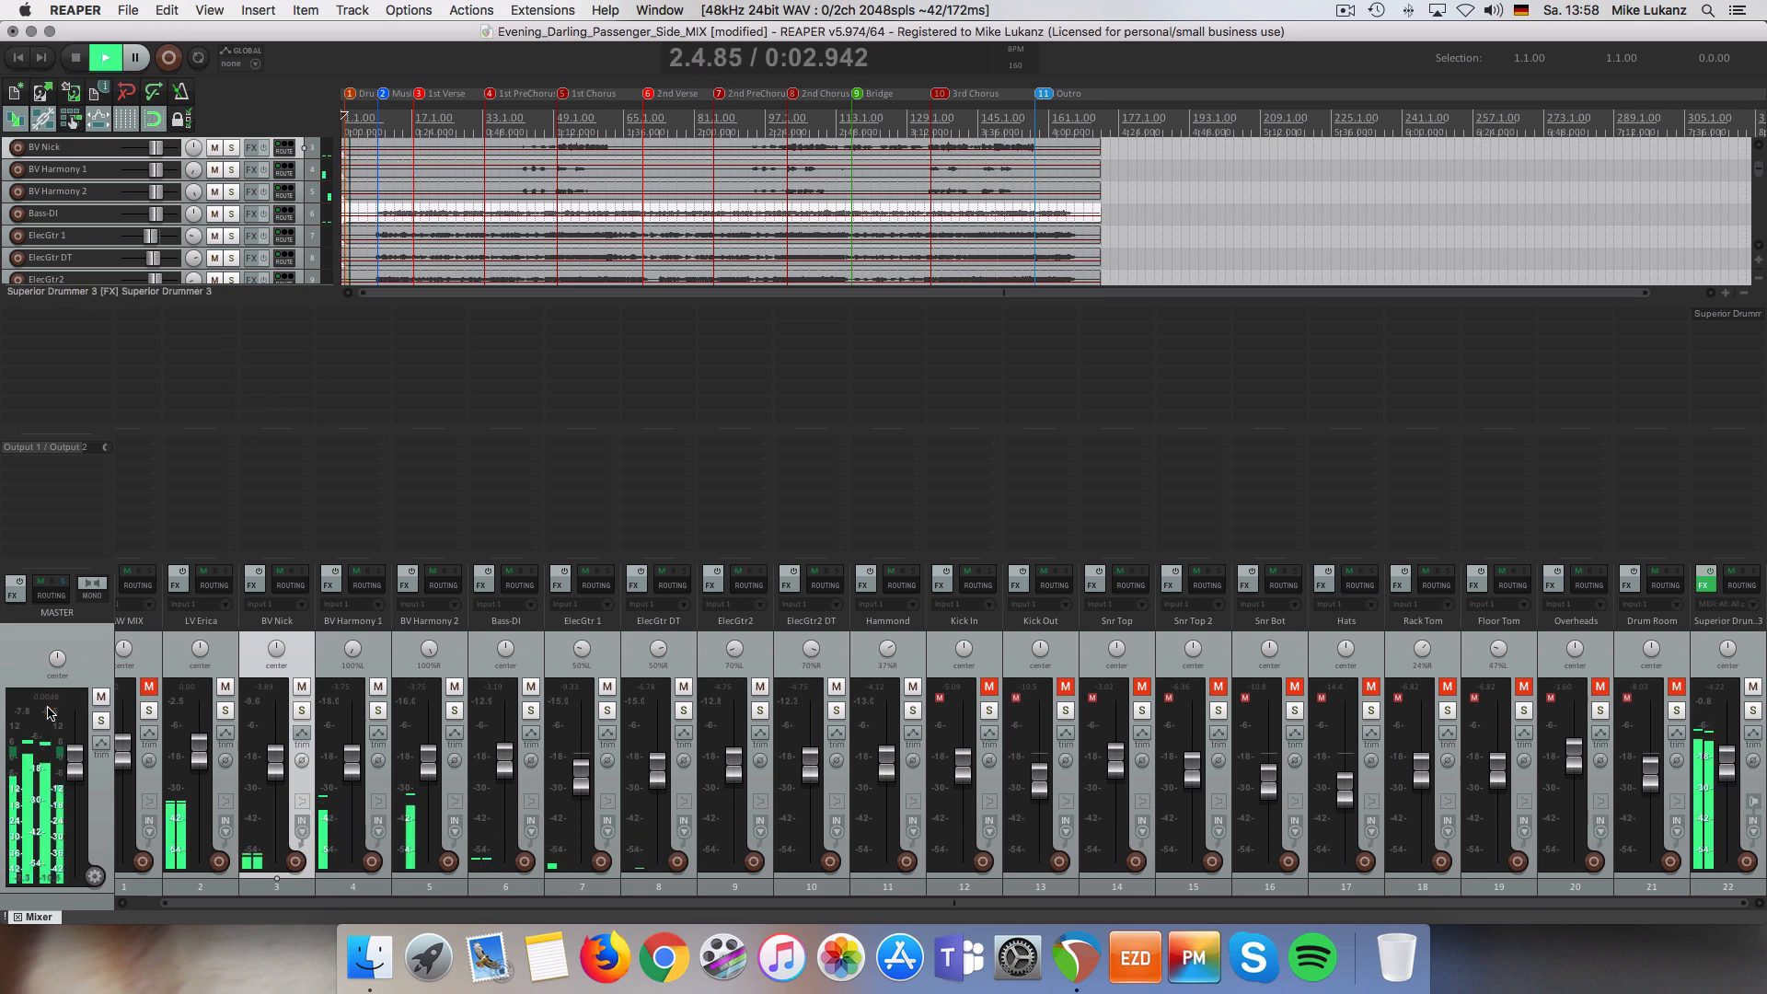